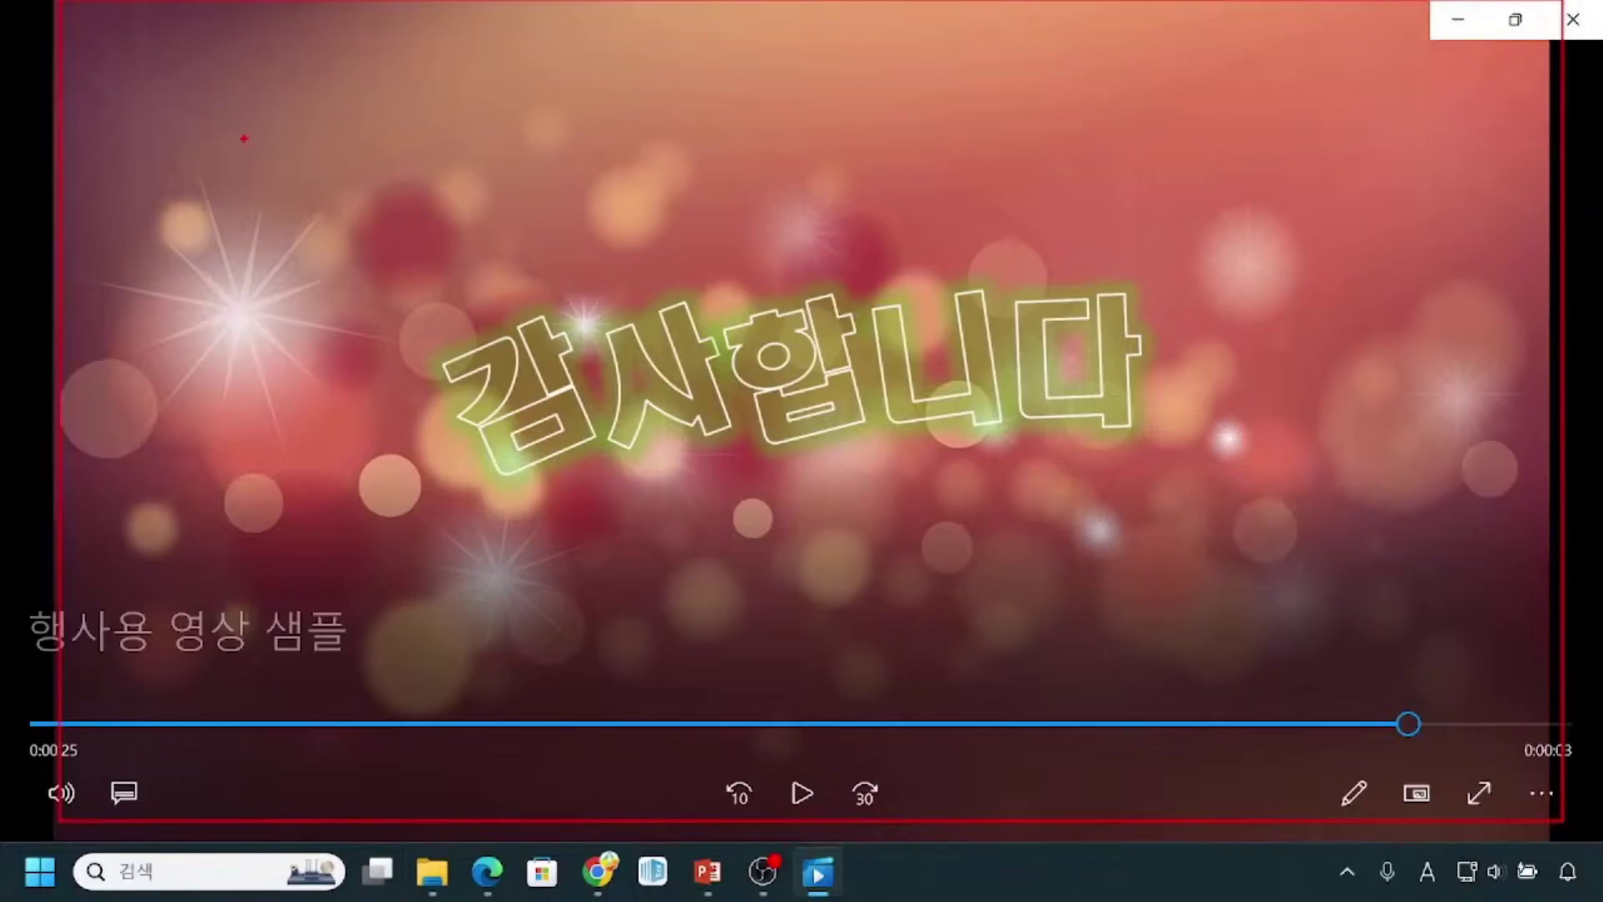
mouse_move(162, 47)
mouse_down()
mouse_move(731, 88)
mouse_move(1442, 10)
mouse_up()
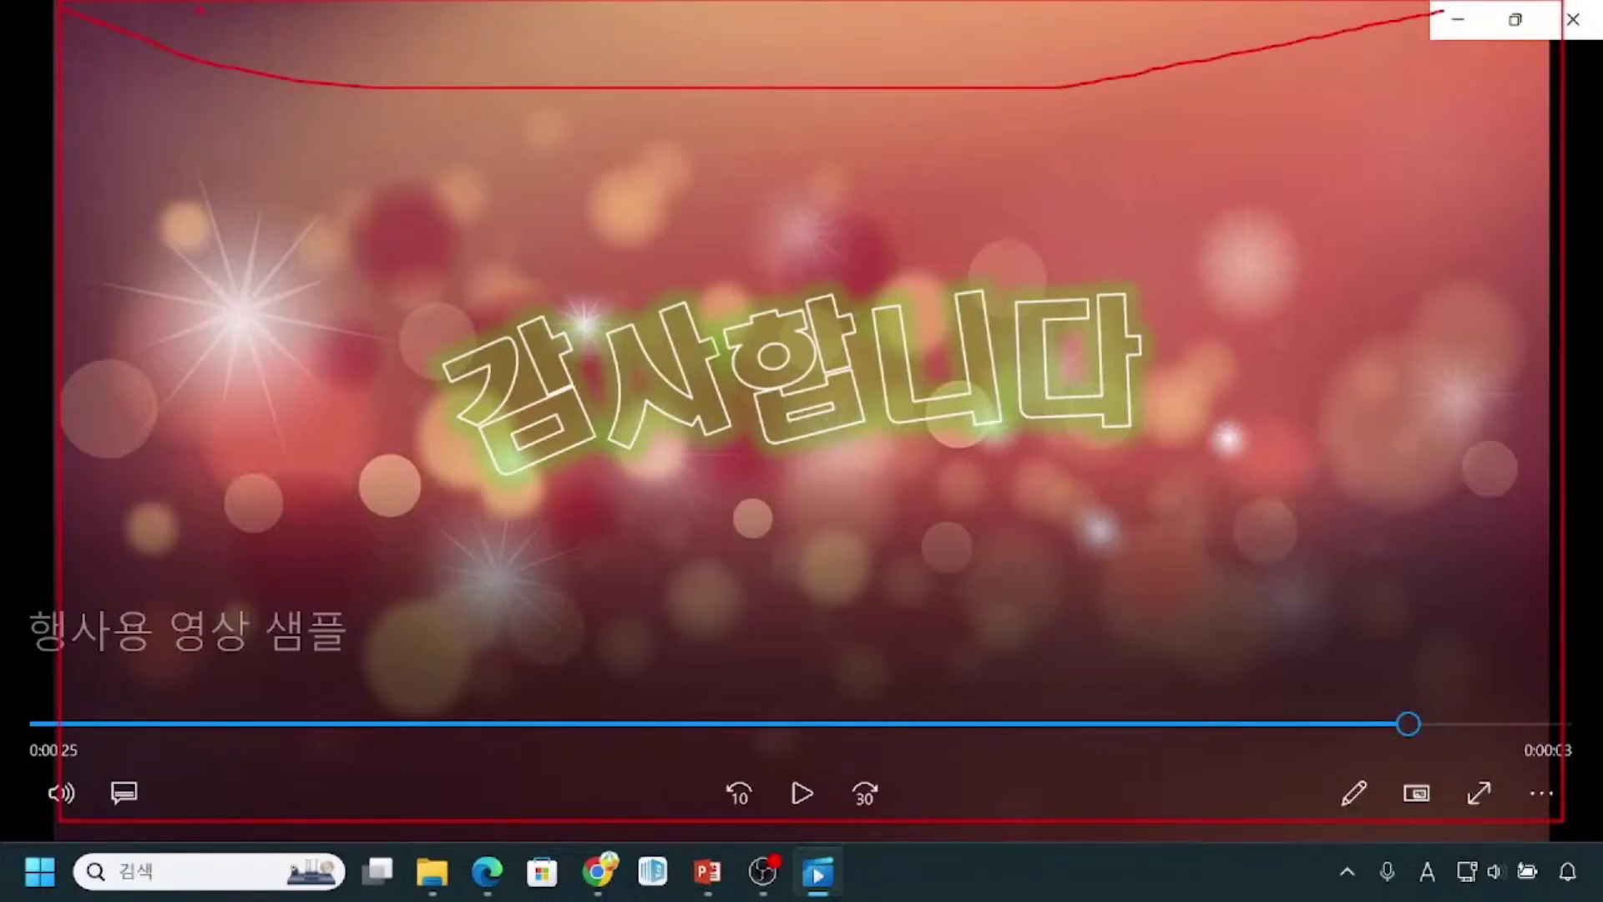
mouse_move(86, 30)
mouse_down()
mouse_move(138, 450)
mouse_move(75, 747)
mouse_up()
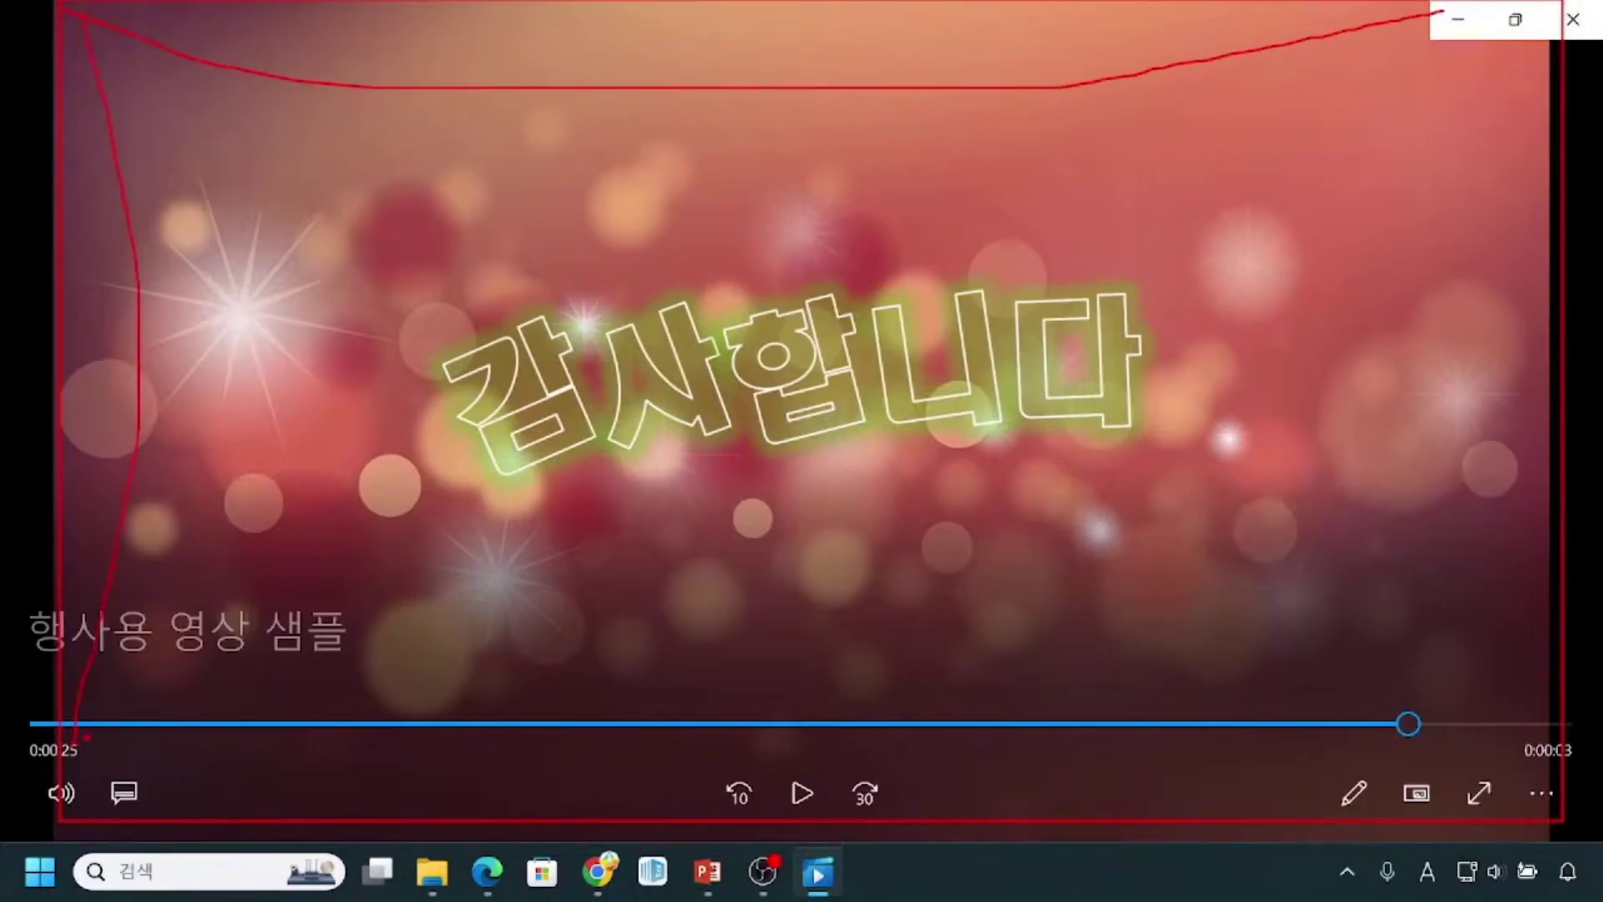
key(Escape)
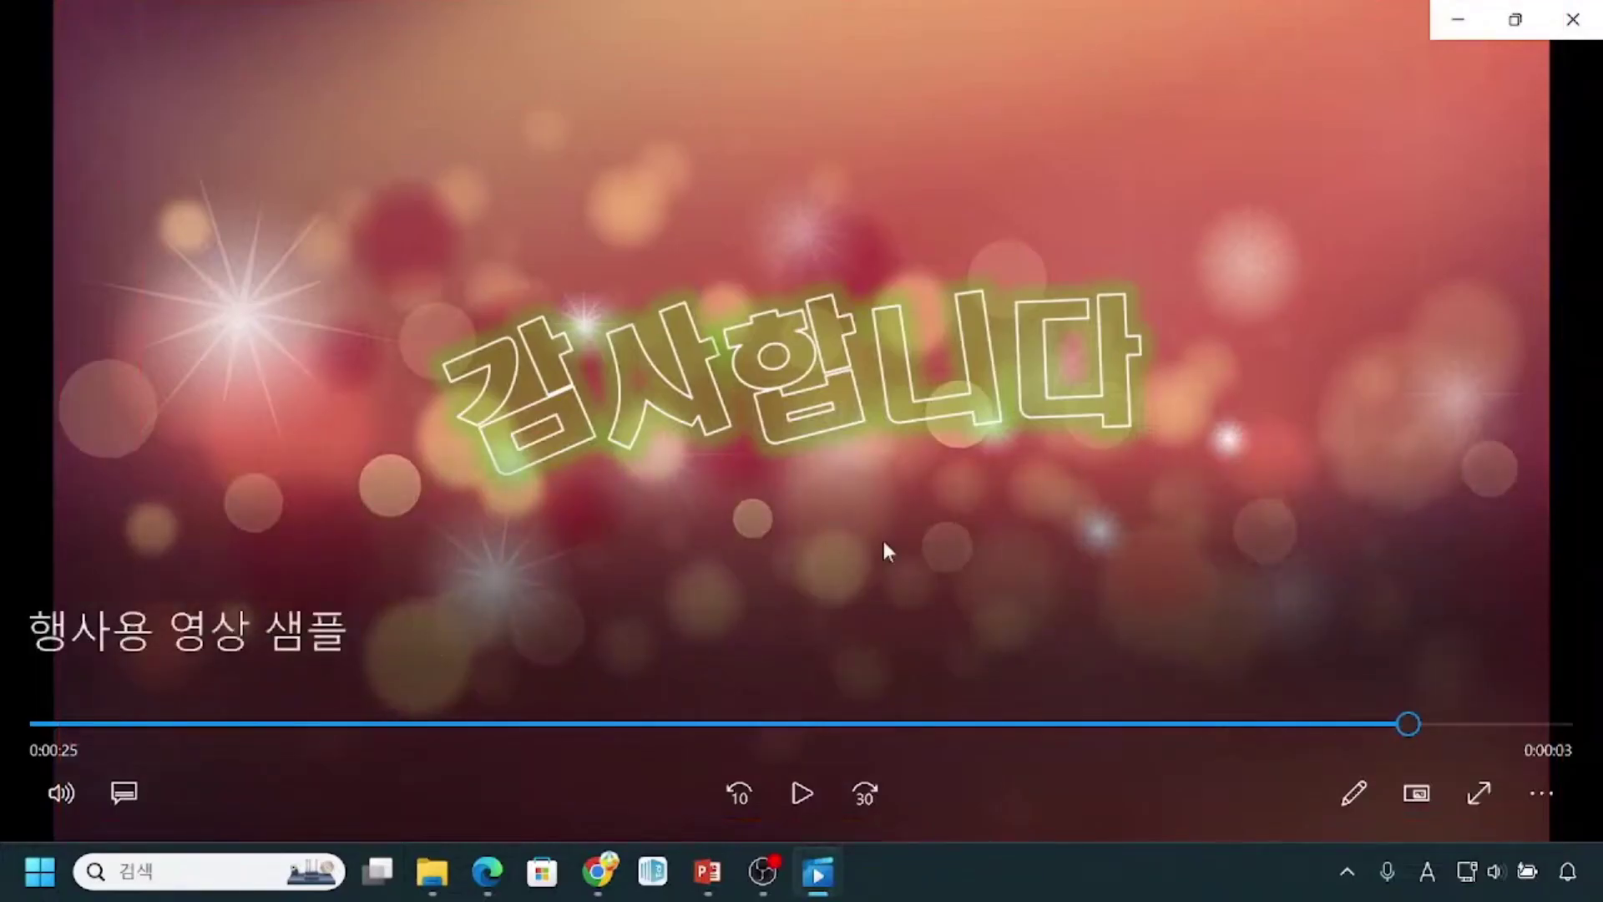
Switch from the video player to the new presentation in PowerPoint.
key(alt+Tab)
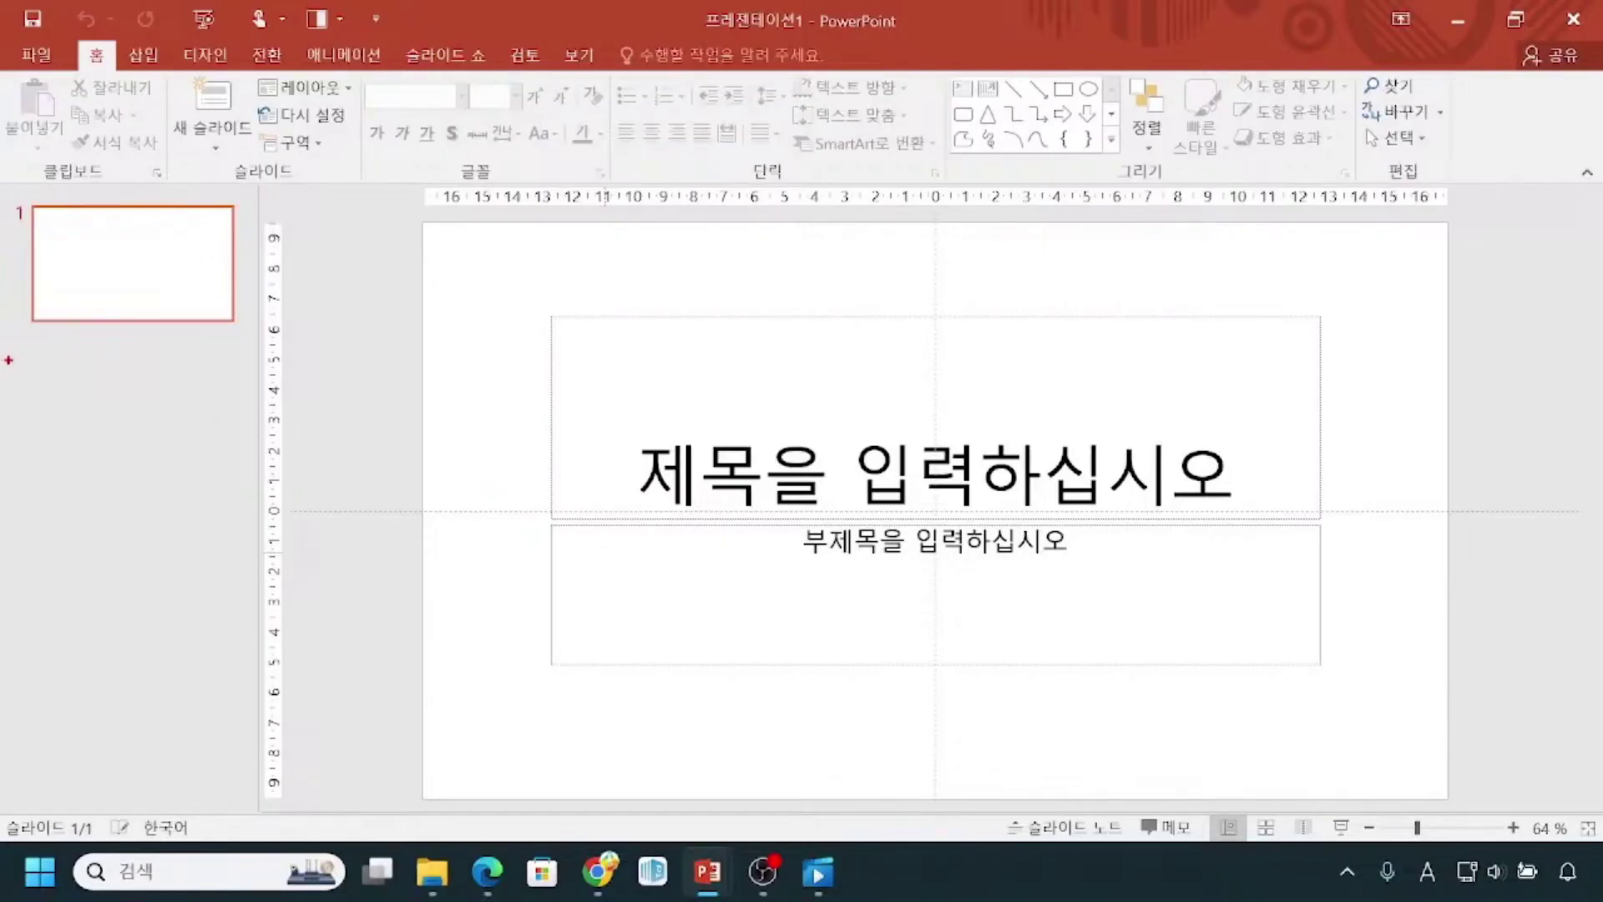
mouse_move(35, 350)
mouse_down()
mouse_move(123, 454)
mouse_move(220, 473)
mouse_up()
mouse_move(45, 493)
mouse_down()
mouse_move(118, 585)
mouse_move(223, 605)
mouse_up()
mouse_move(53, 632)
mouse_down()
mouse_move(176, 754)
mouse_move(226, 768)
mouse_up()
mouse_move(241, 248)
mouse_down()
mouse_move(272, 498)
mouse_move(251, 663)
mouse_move(227, 698)
mouse_up()
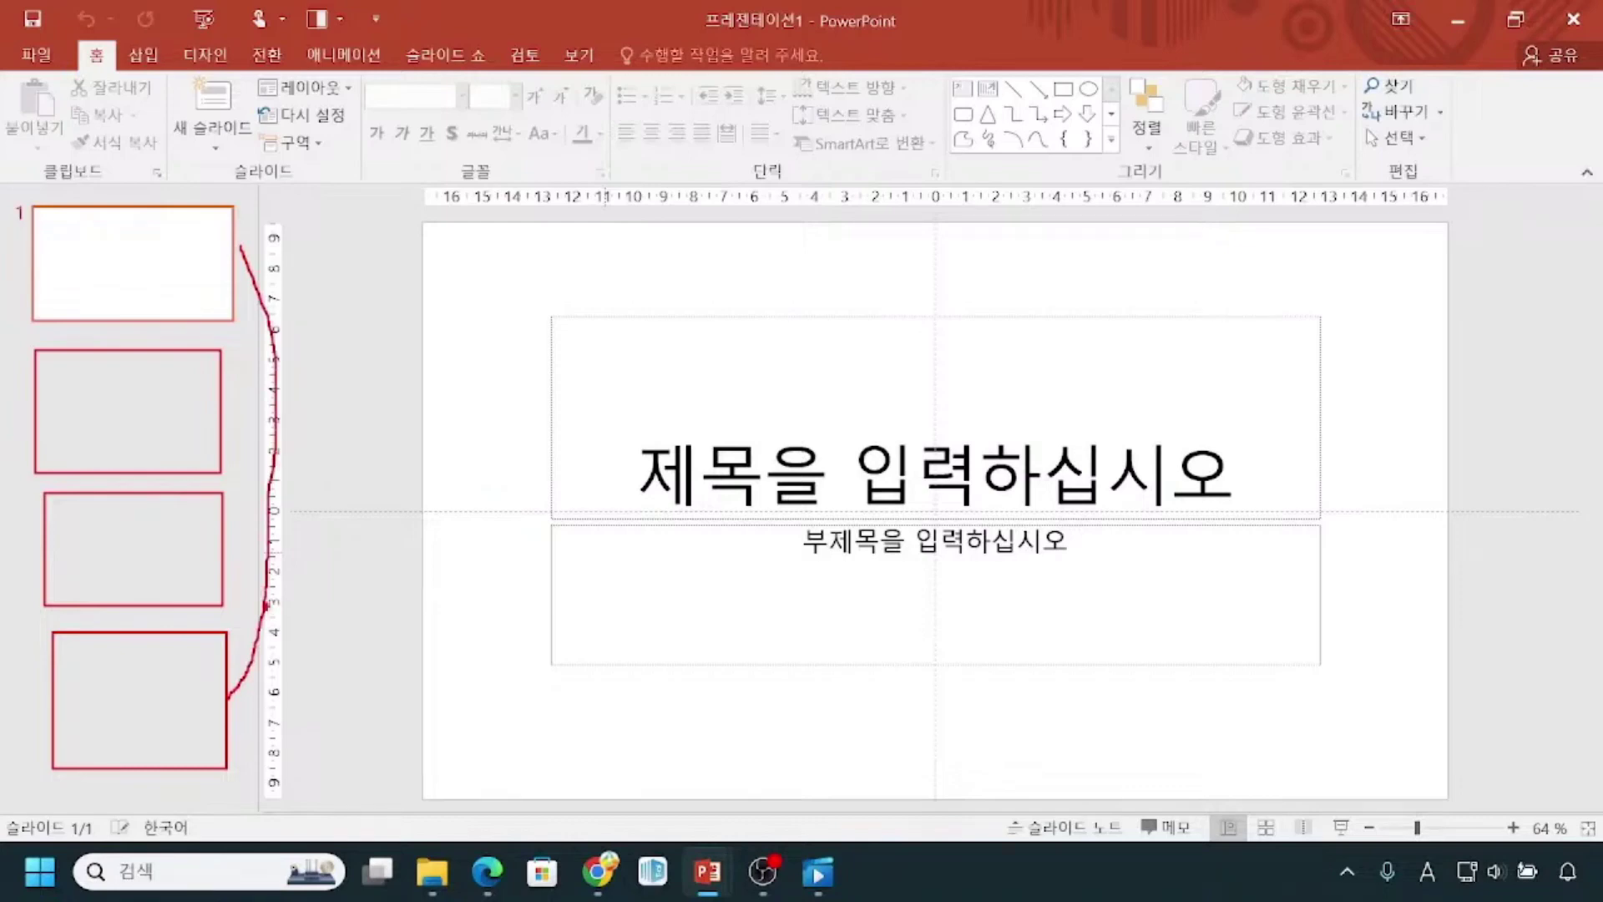
drag(86, 239, 131, 240)
mouse_move(85, 421)
mouse_down()
mouse_move(98, 446)
mouse_move(120, 430)
mouse_up()
key(Escape)
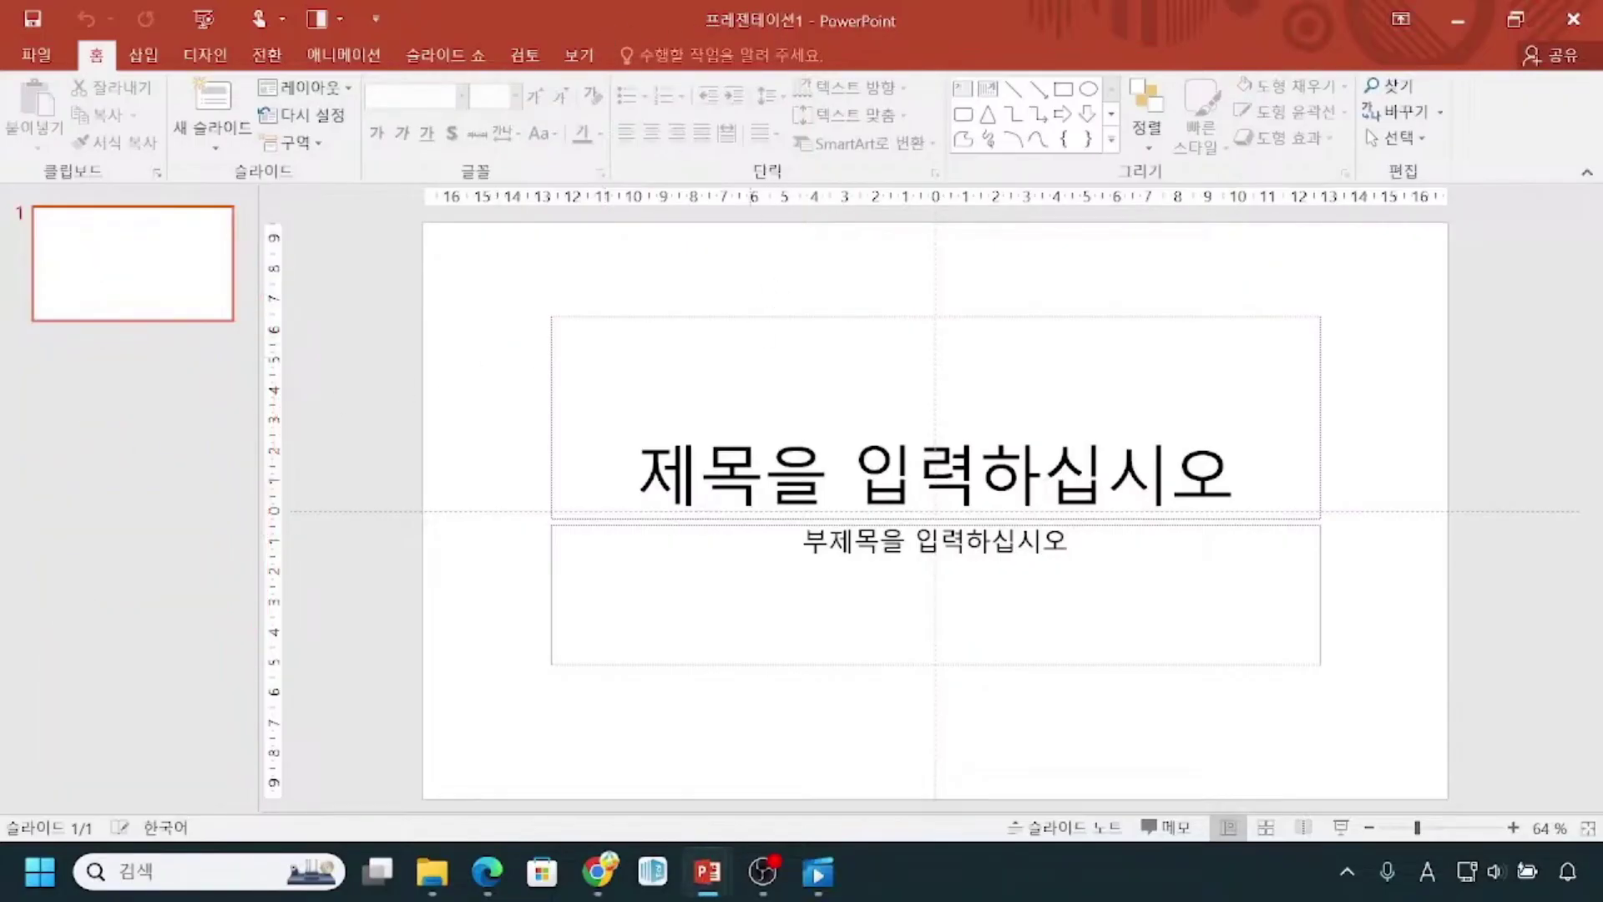
click(106, 266)
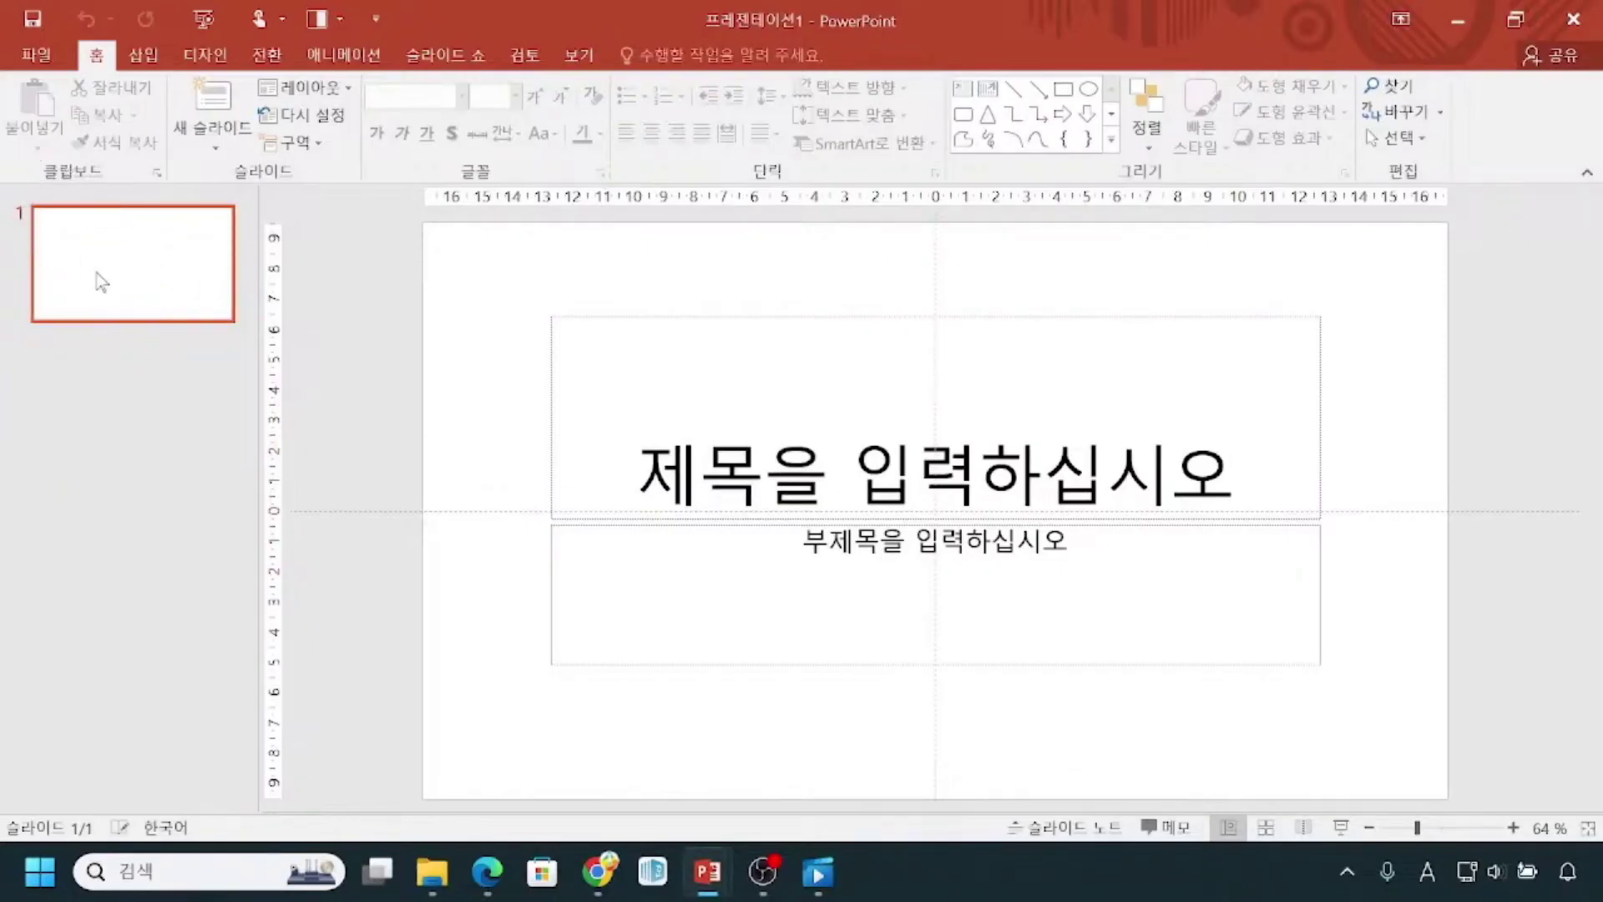
click(97, 269)
click(106, 261)
click(108, 262)
Bring up the sample event video, seek back to about 15 seconds, and return to the presentation.
click(824, 893)
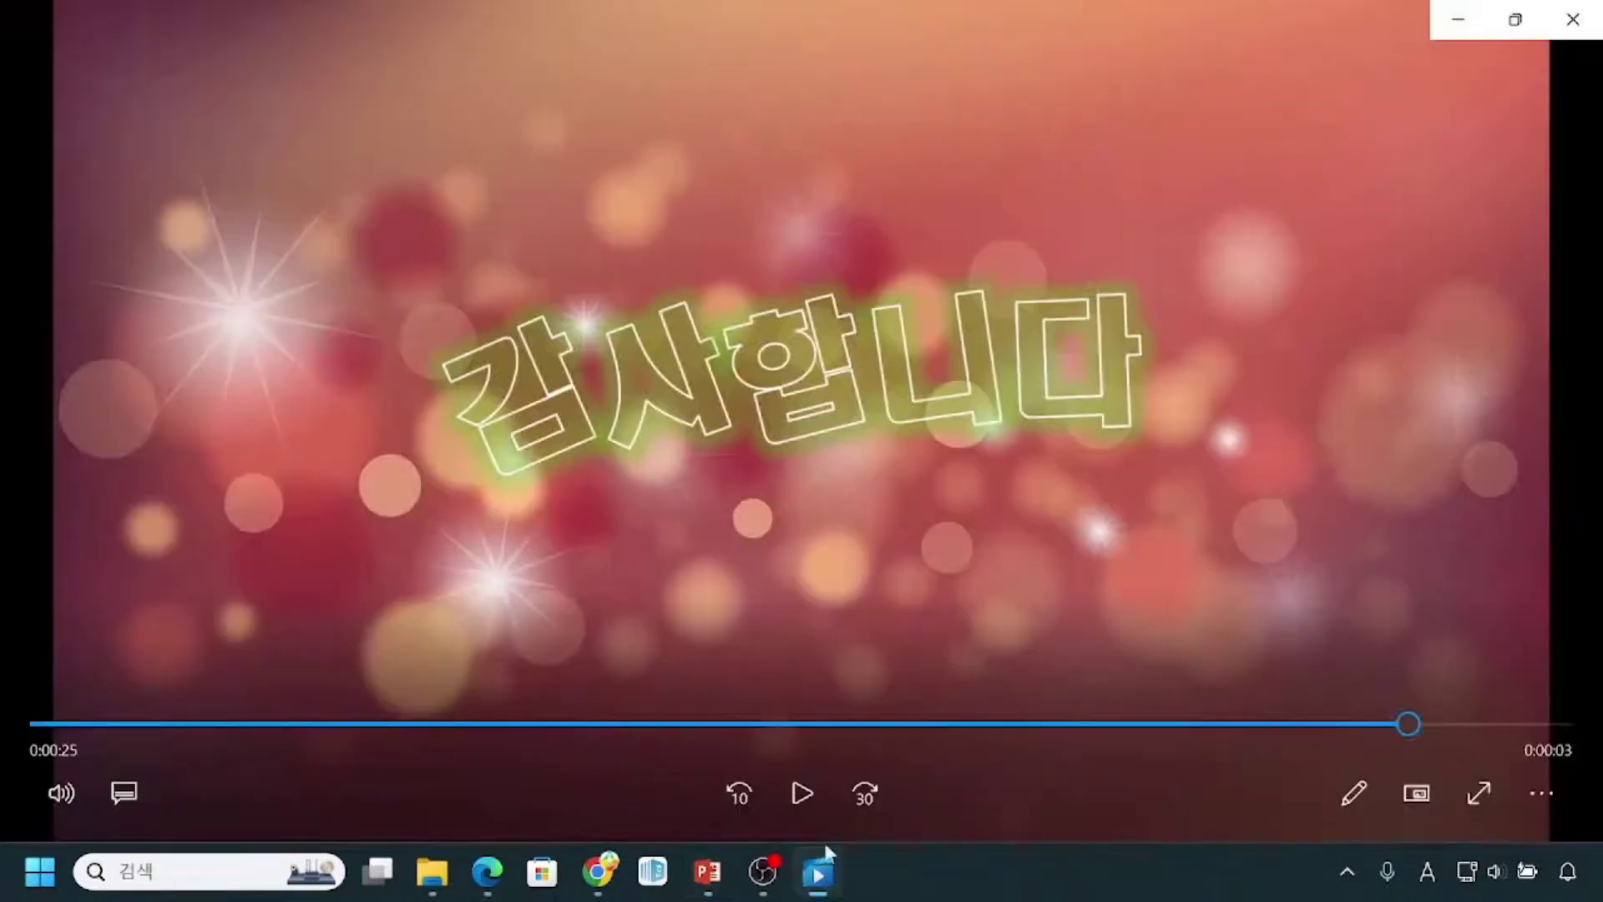
drag(1324, 722, 839, 738)
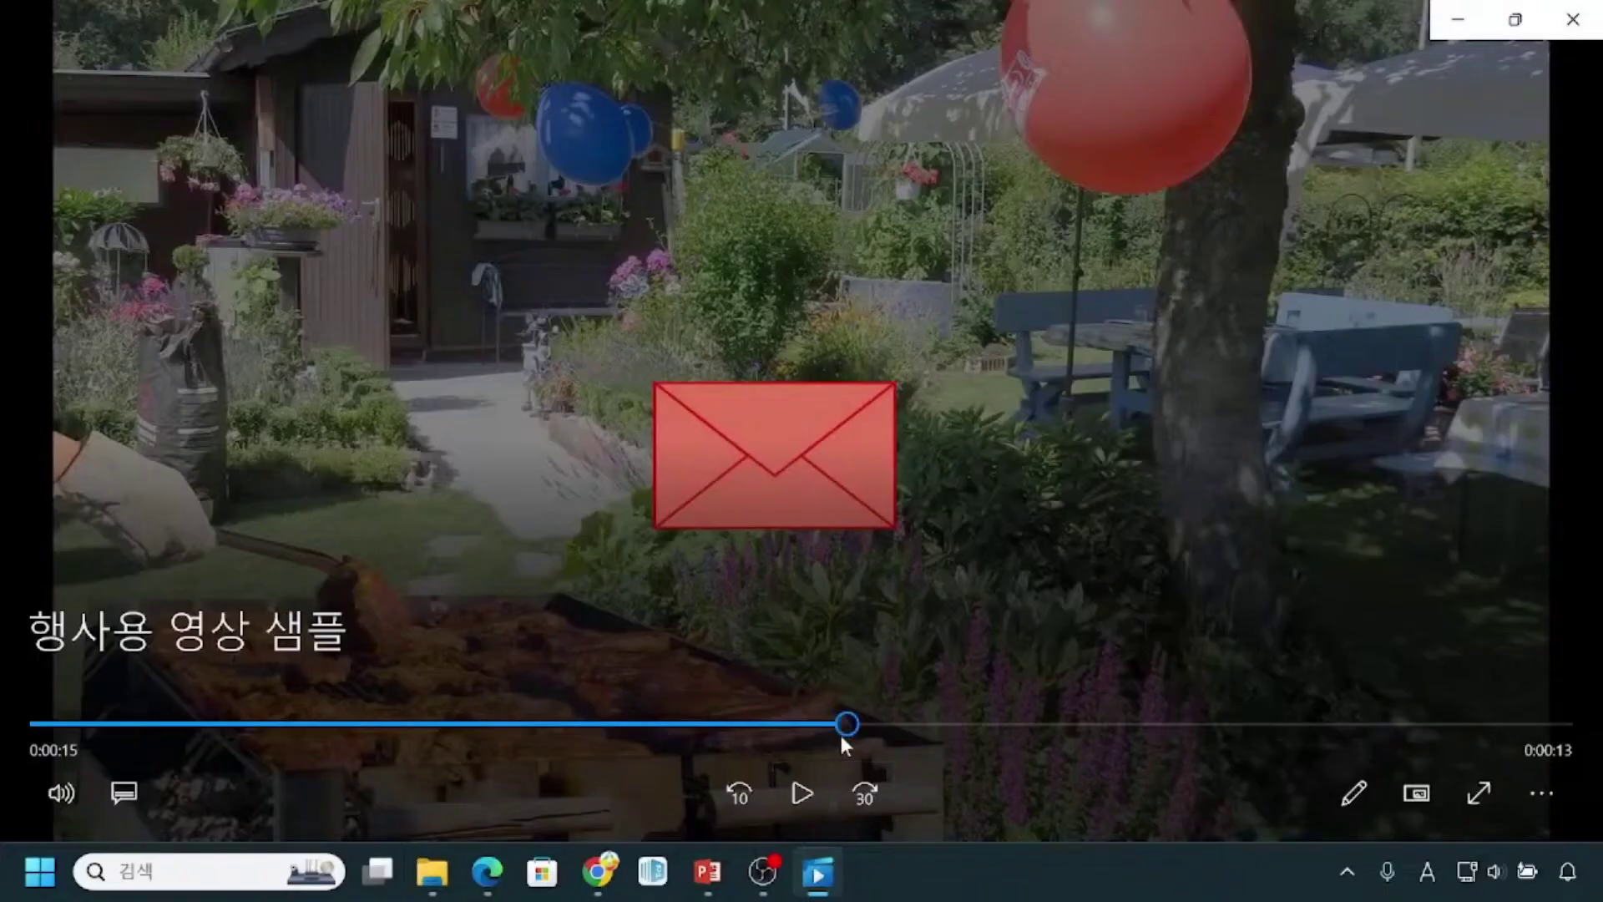
click(1482, 29)
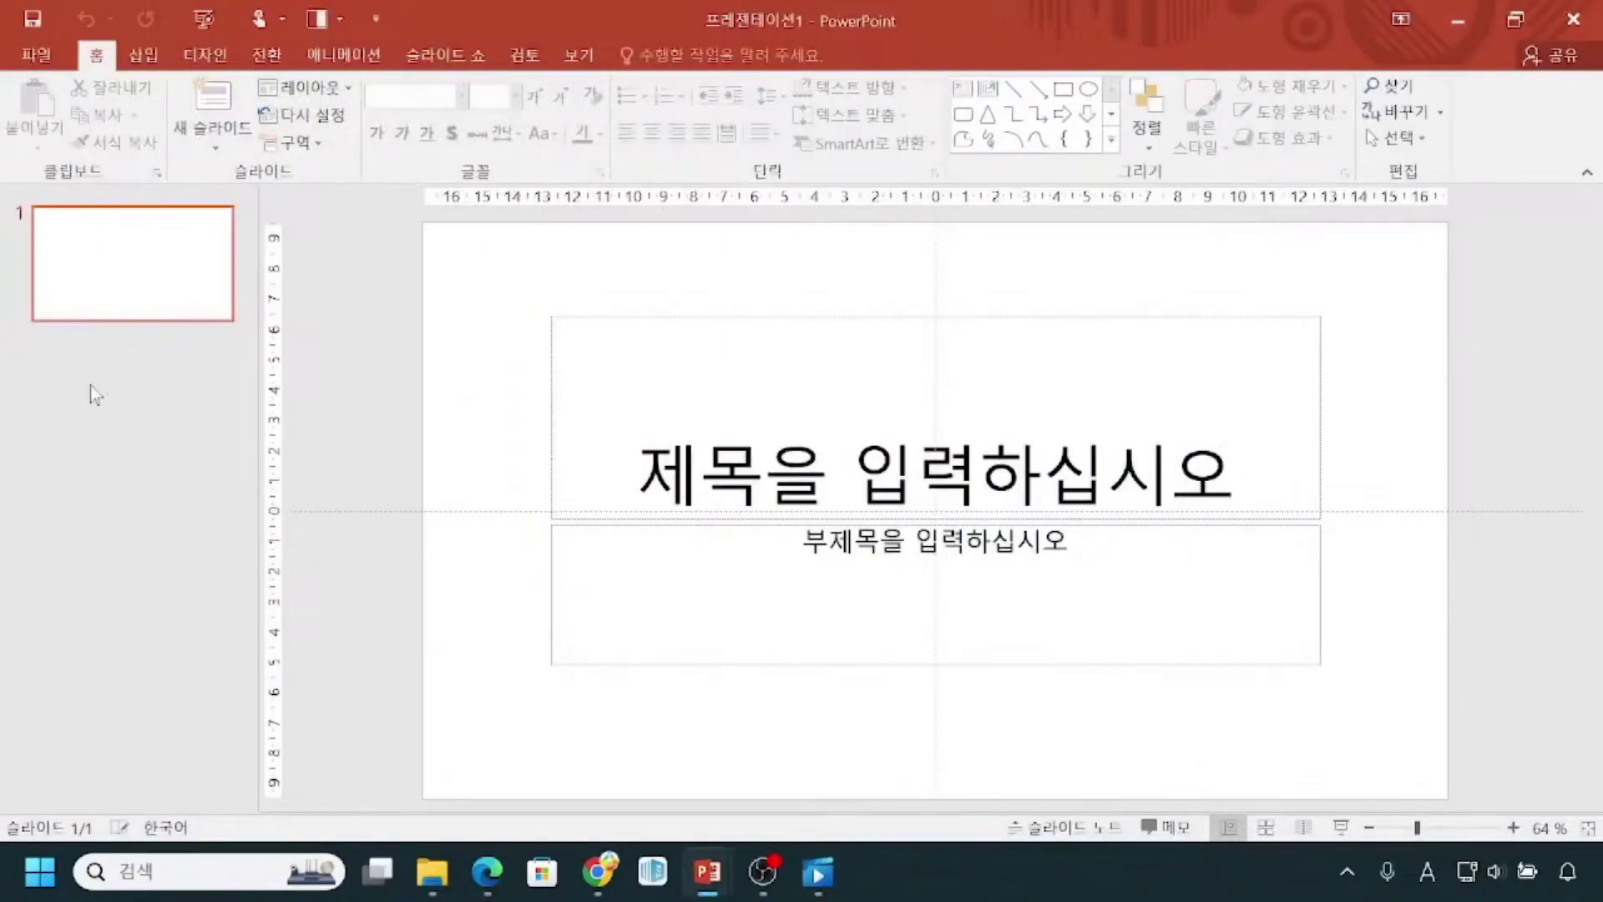
Add a new slide after the title slide and select it.
click(113, 378)
right_click(115, 385)
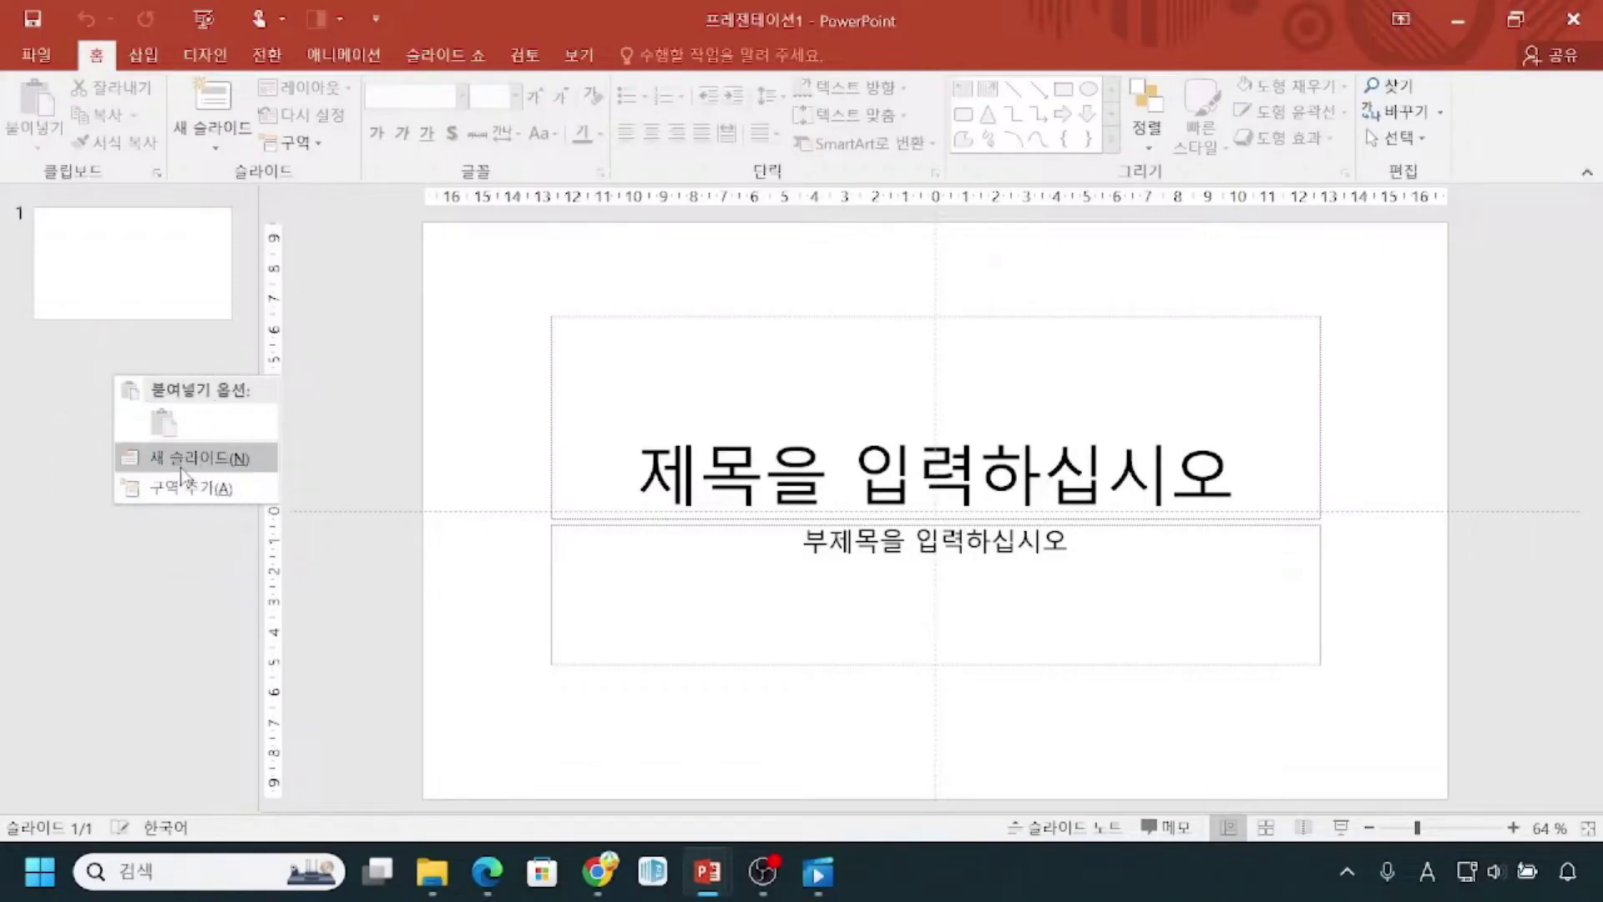
click(181, 467)
click(124, 394)
click(125, 395)
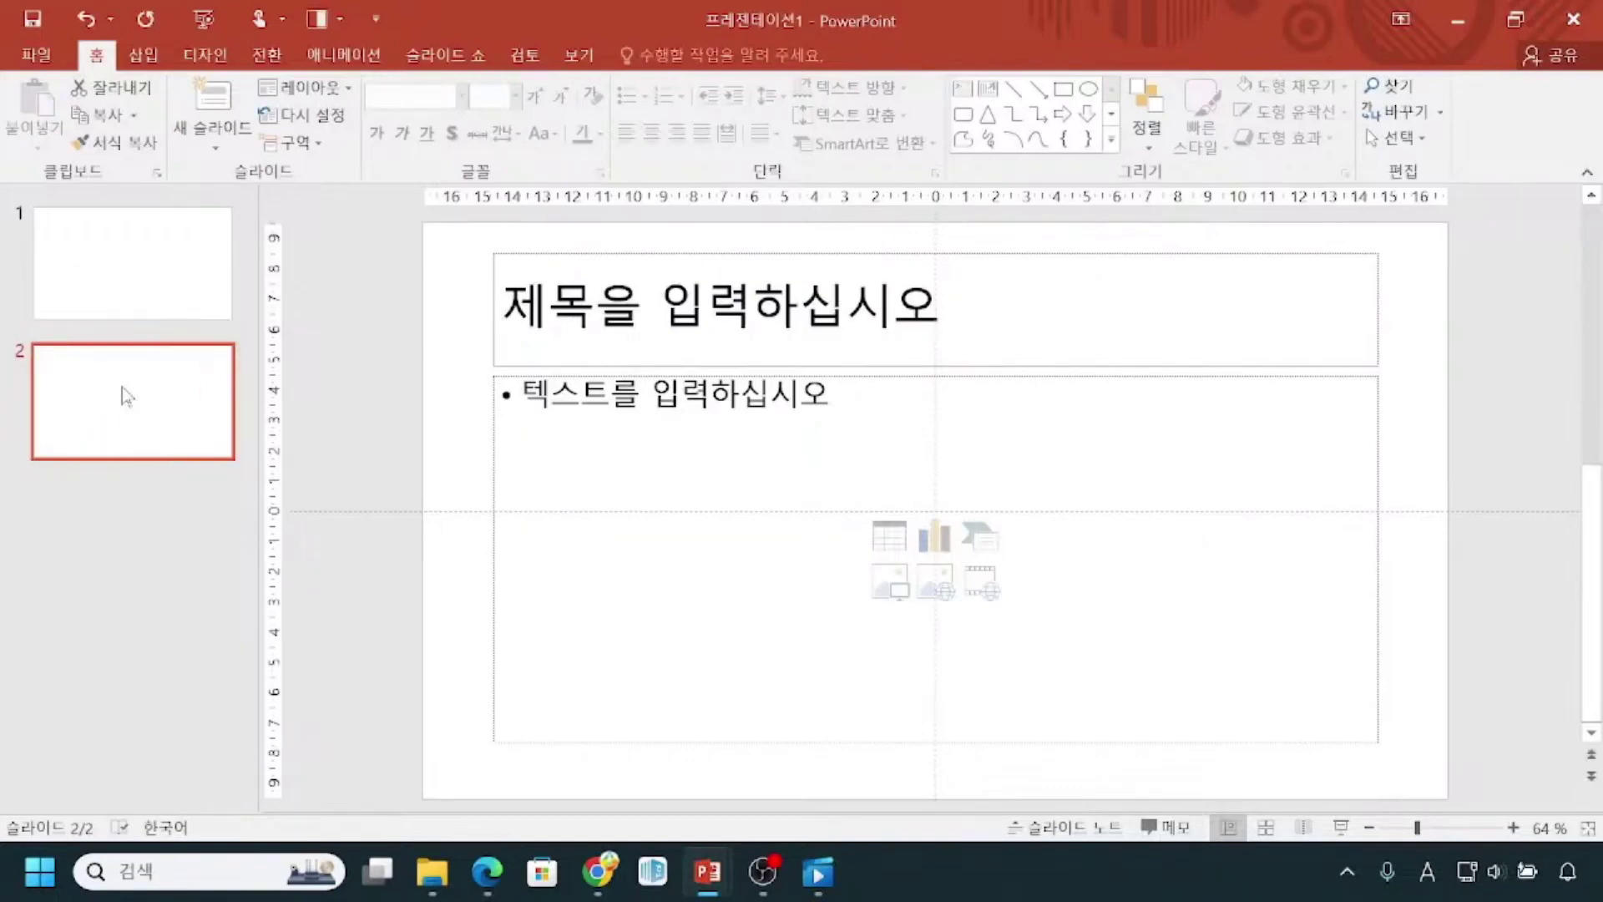
Change the layout of slide 2 to the blank layout (빈 화면).
right_click(125, 394)
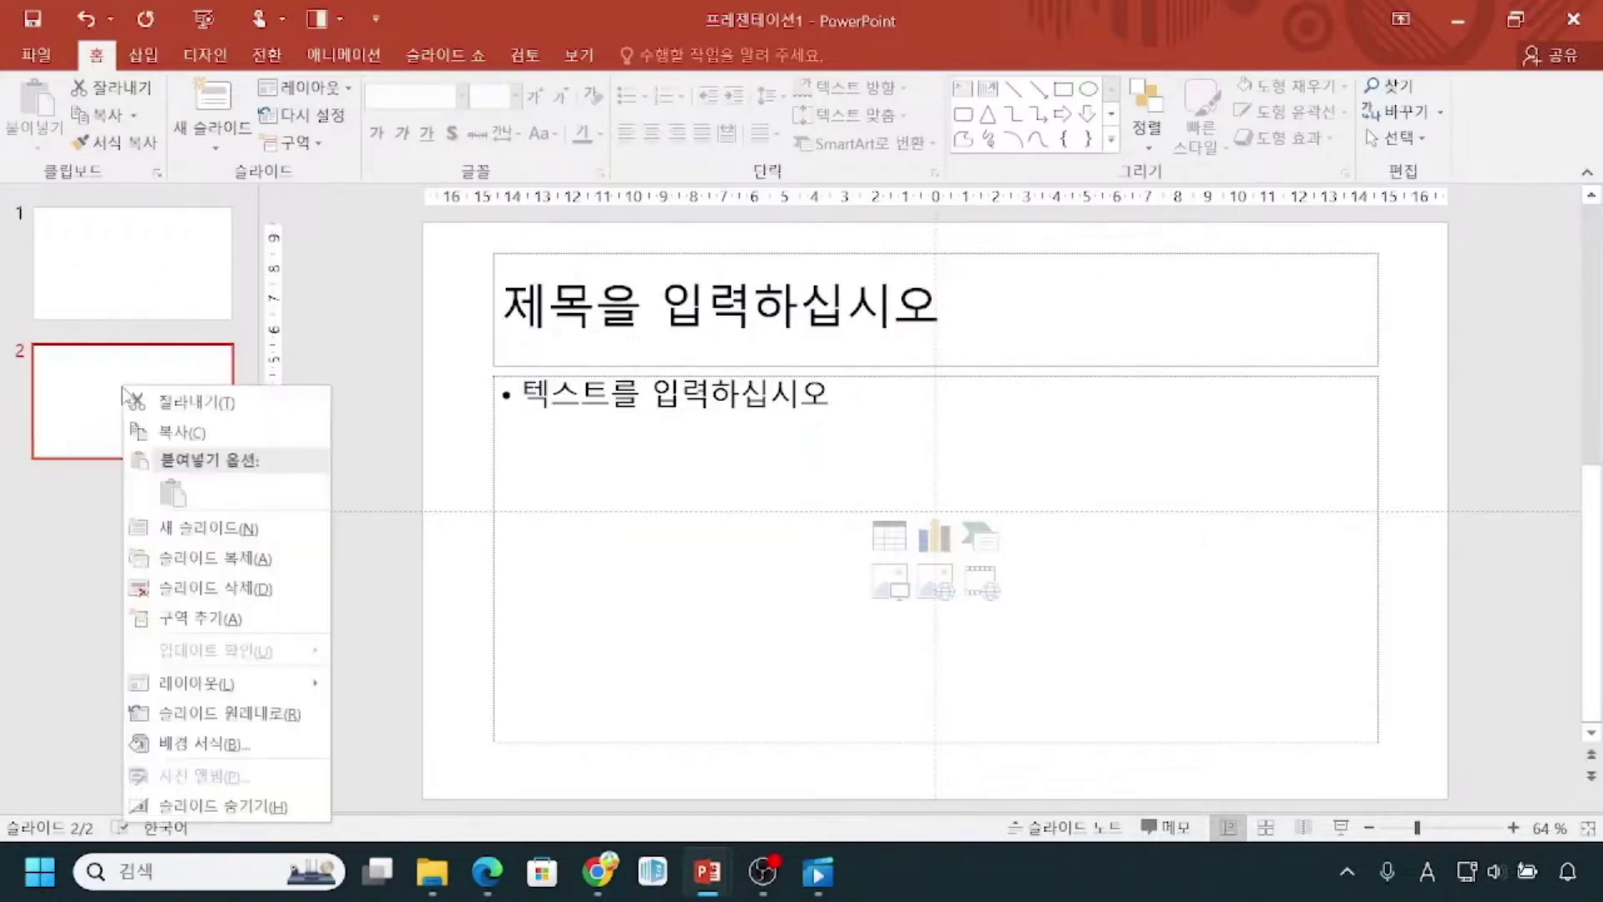
click(284, 683)
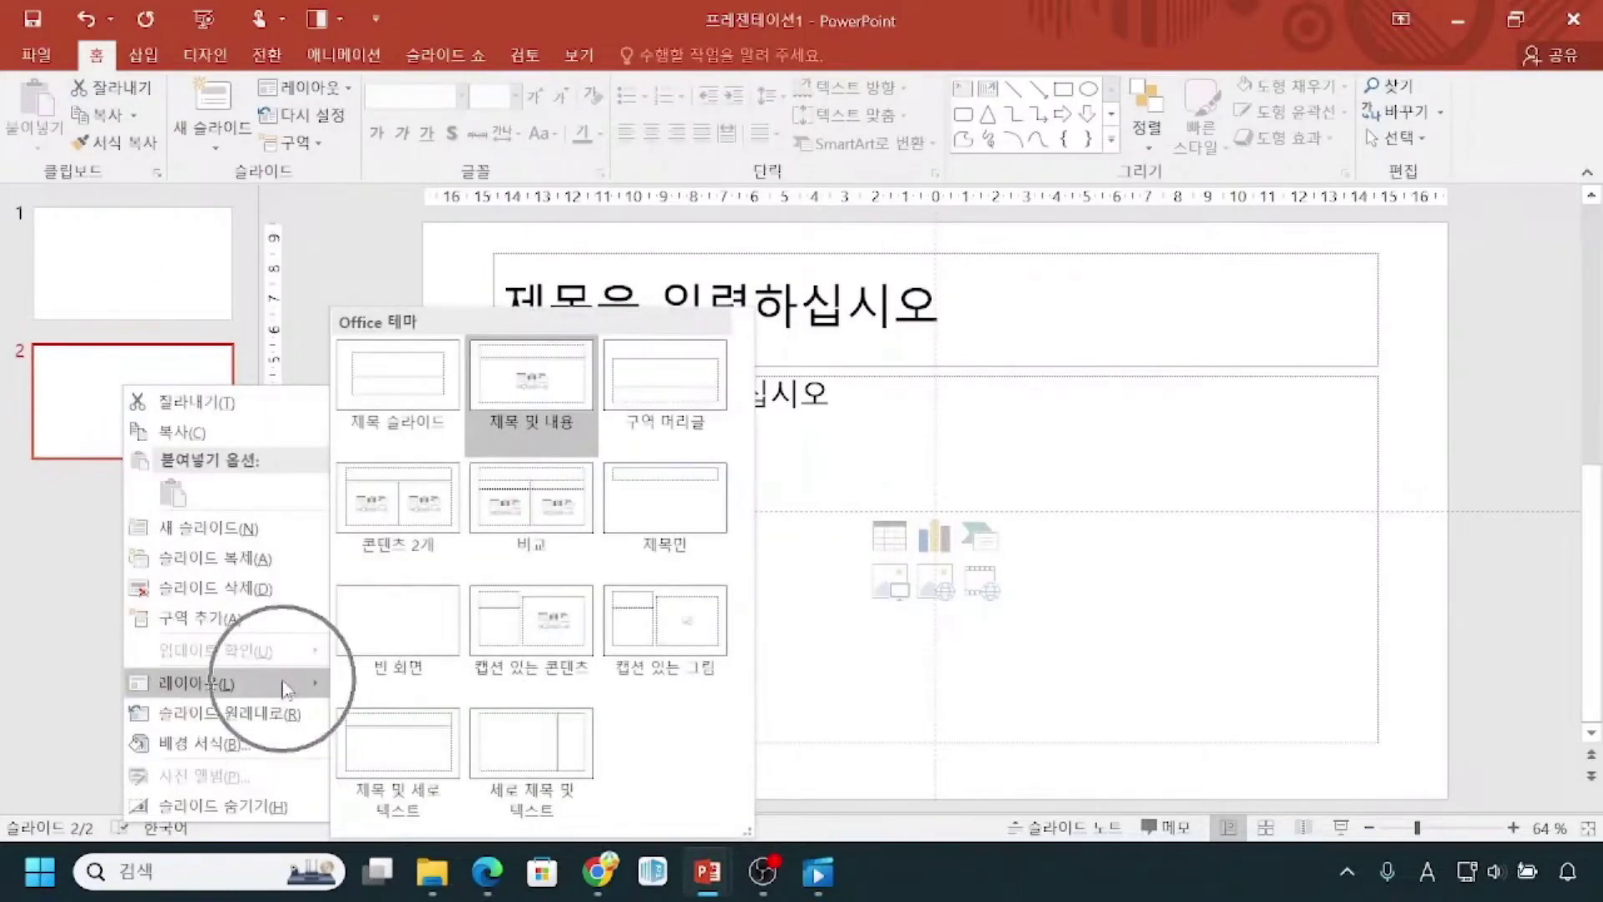
click(423, 624)
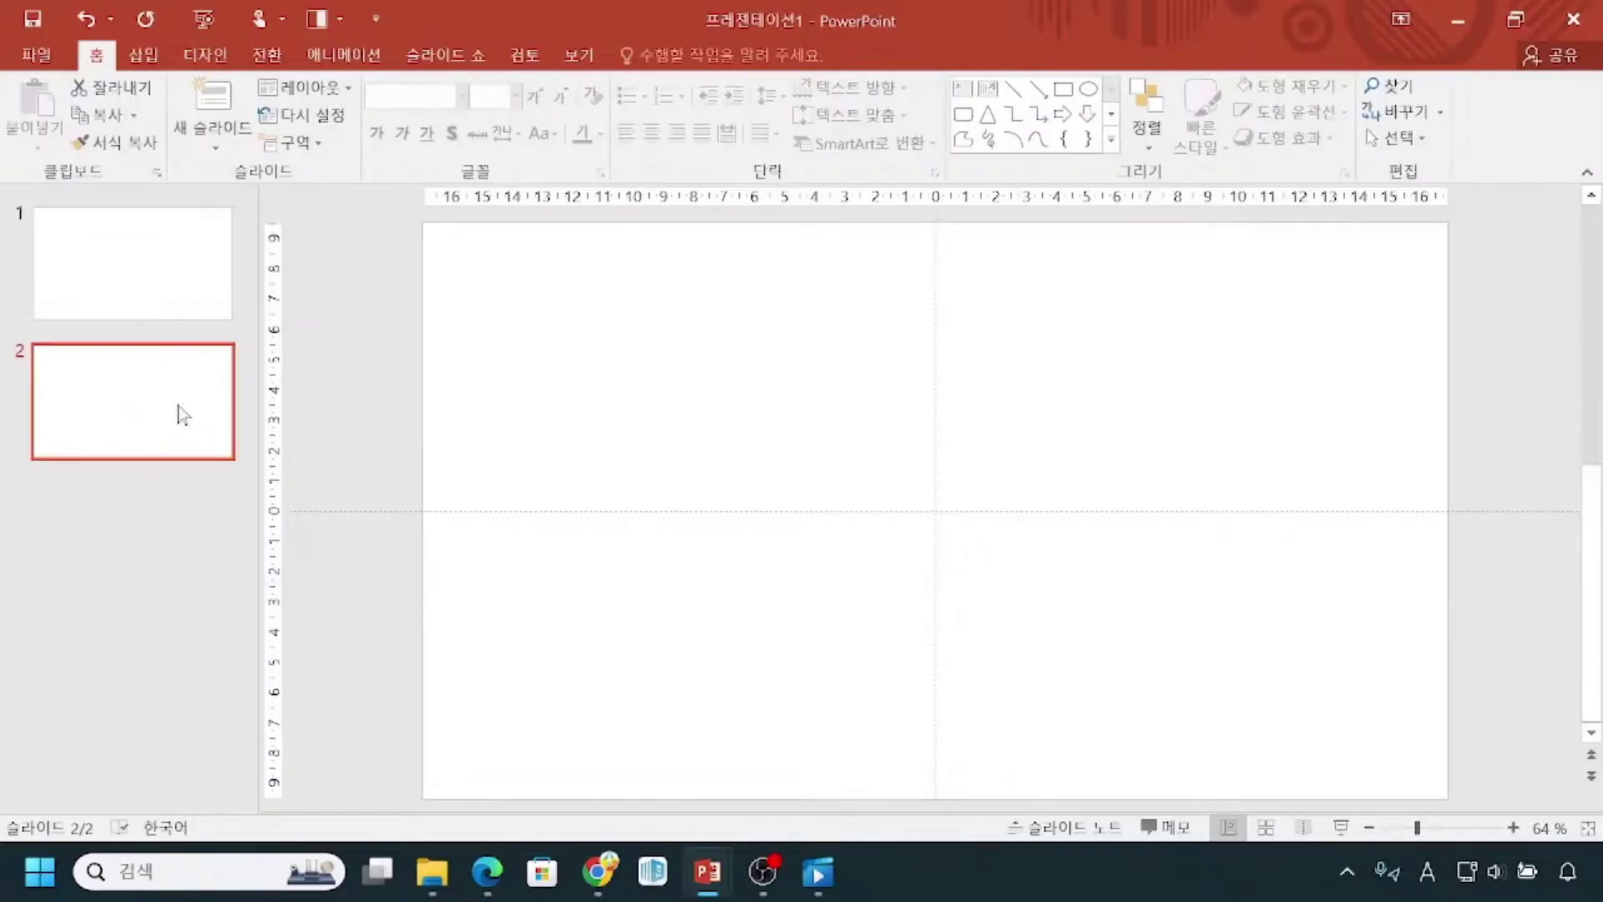
key(ctrl)
Change the layout of slide 1 to the blank layout (빈 화면).
click(94, 269)
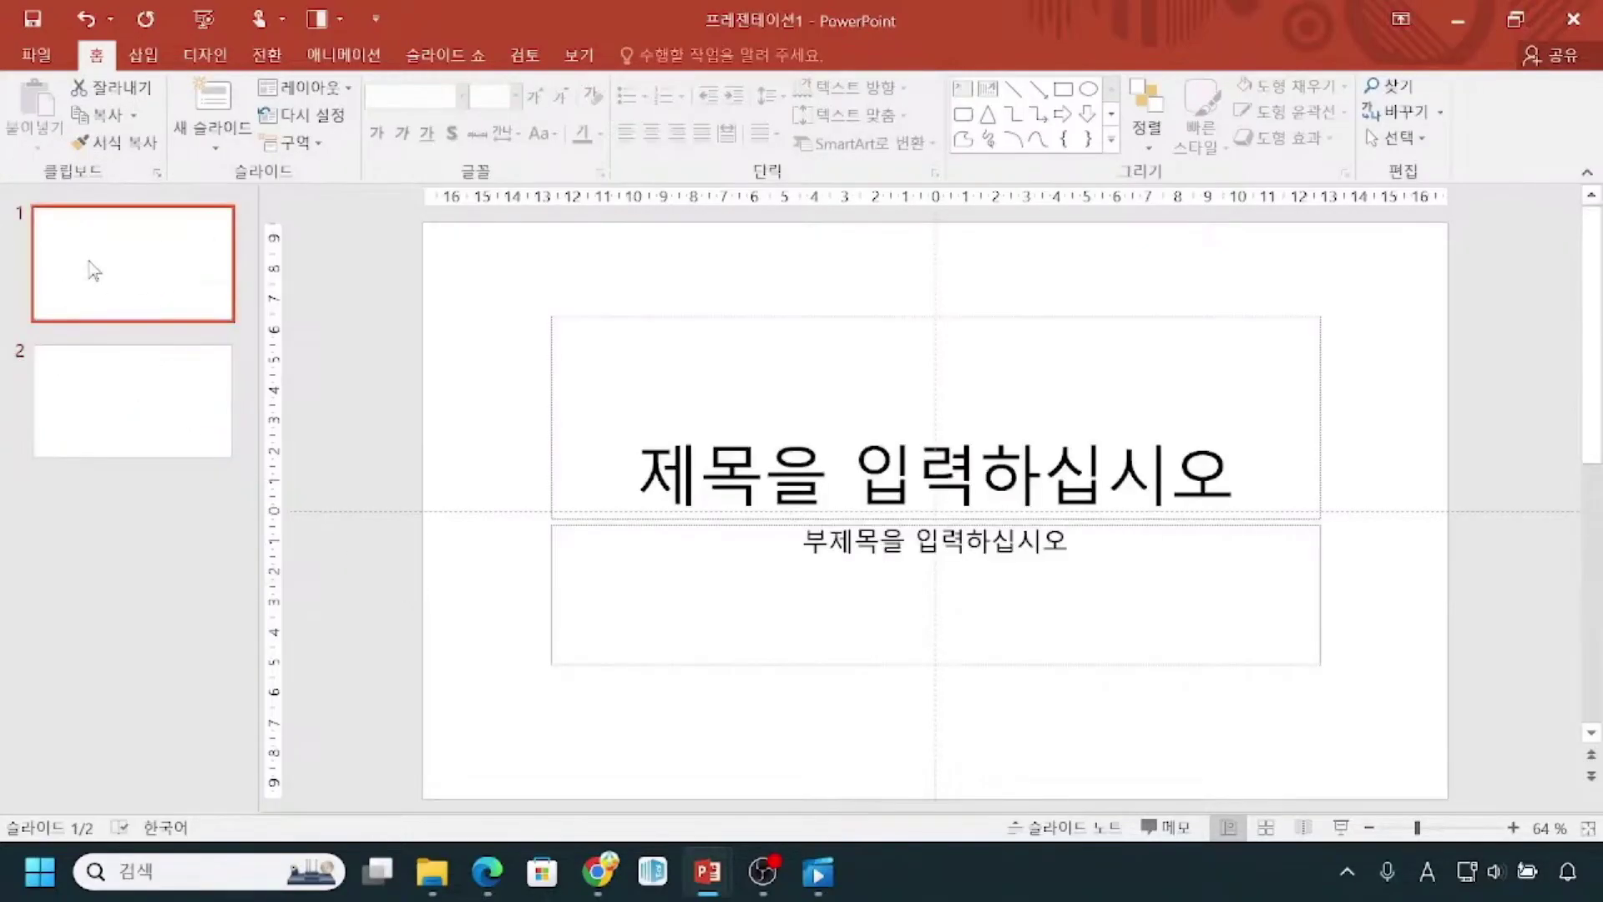
right_click(93, 269)
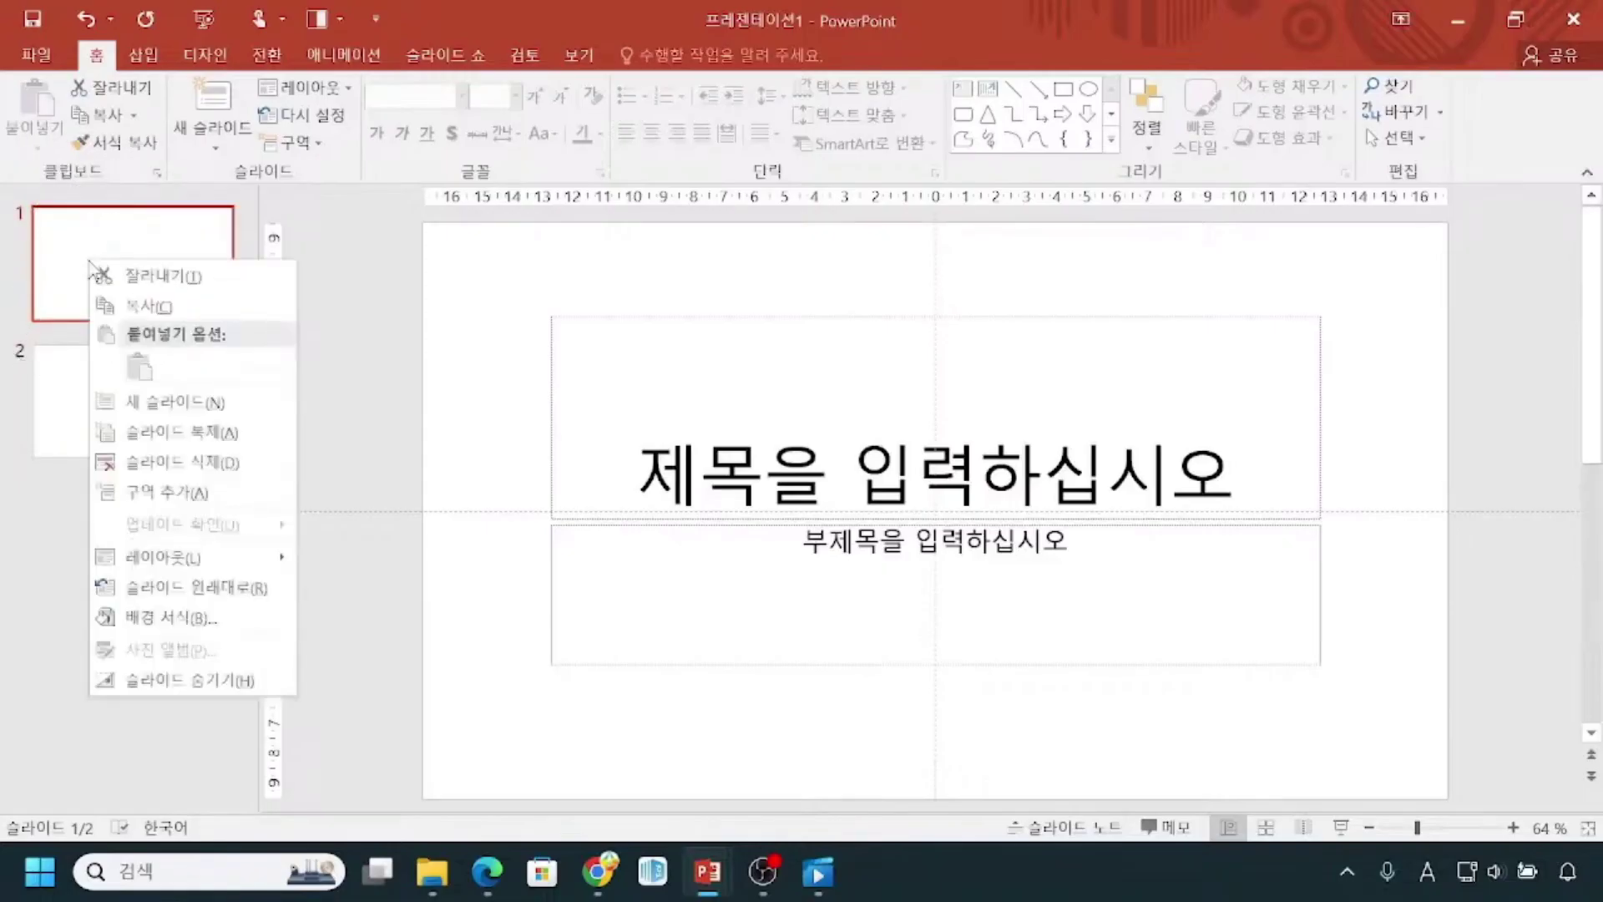
mouse_move(142, 551)
key(ctrl)
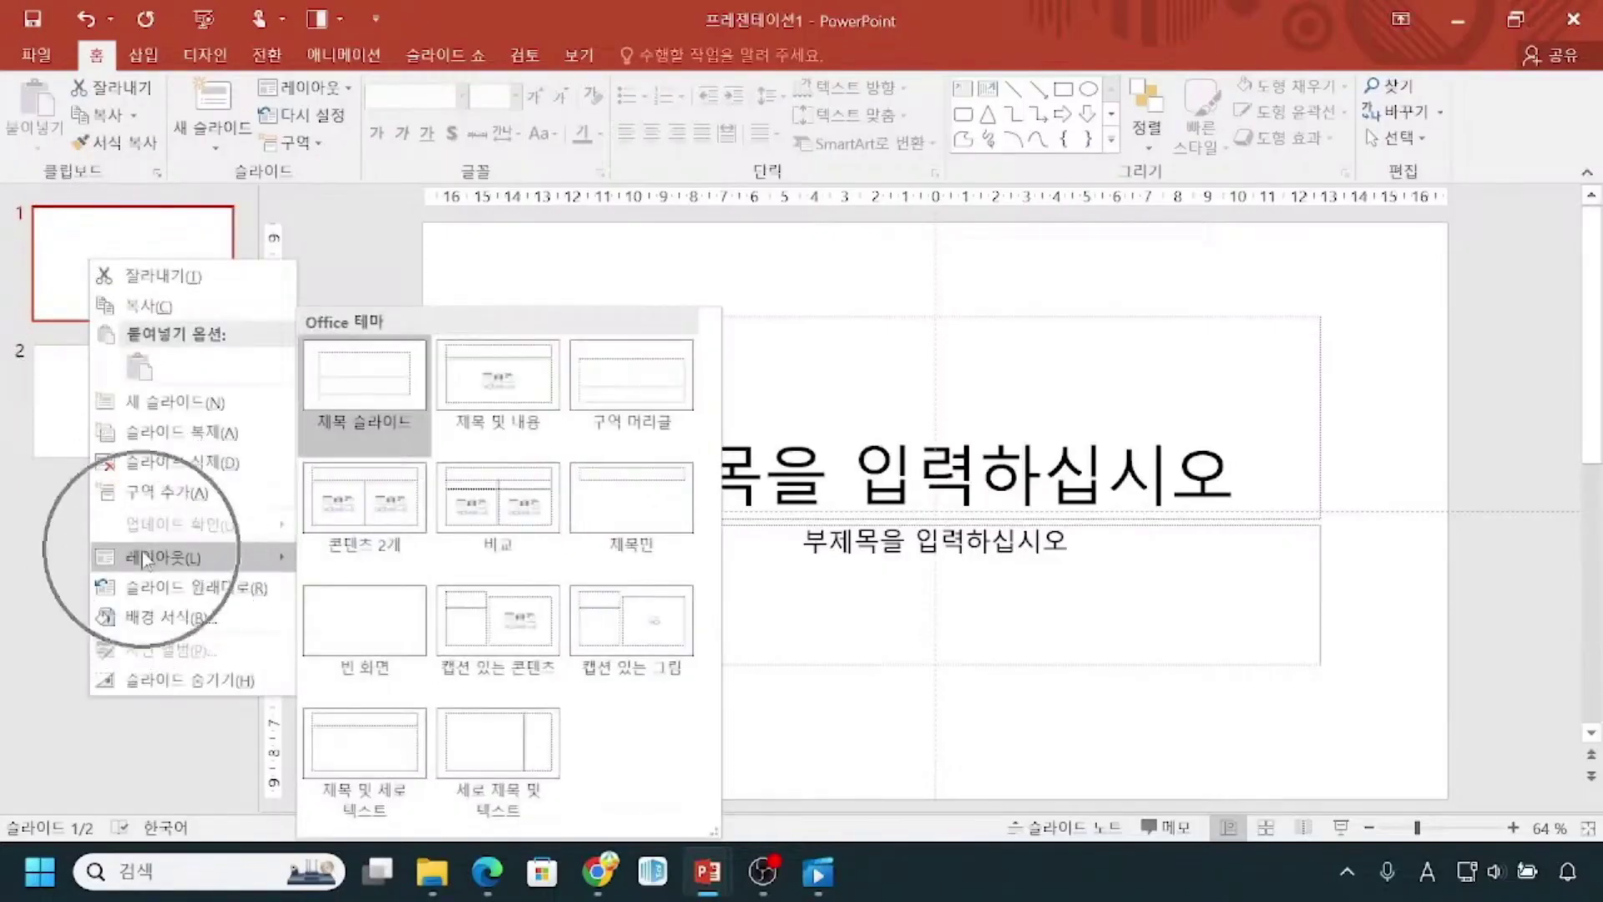
key(ctrl)
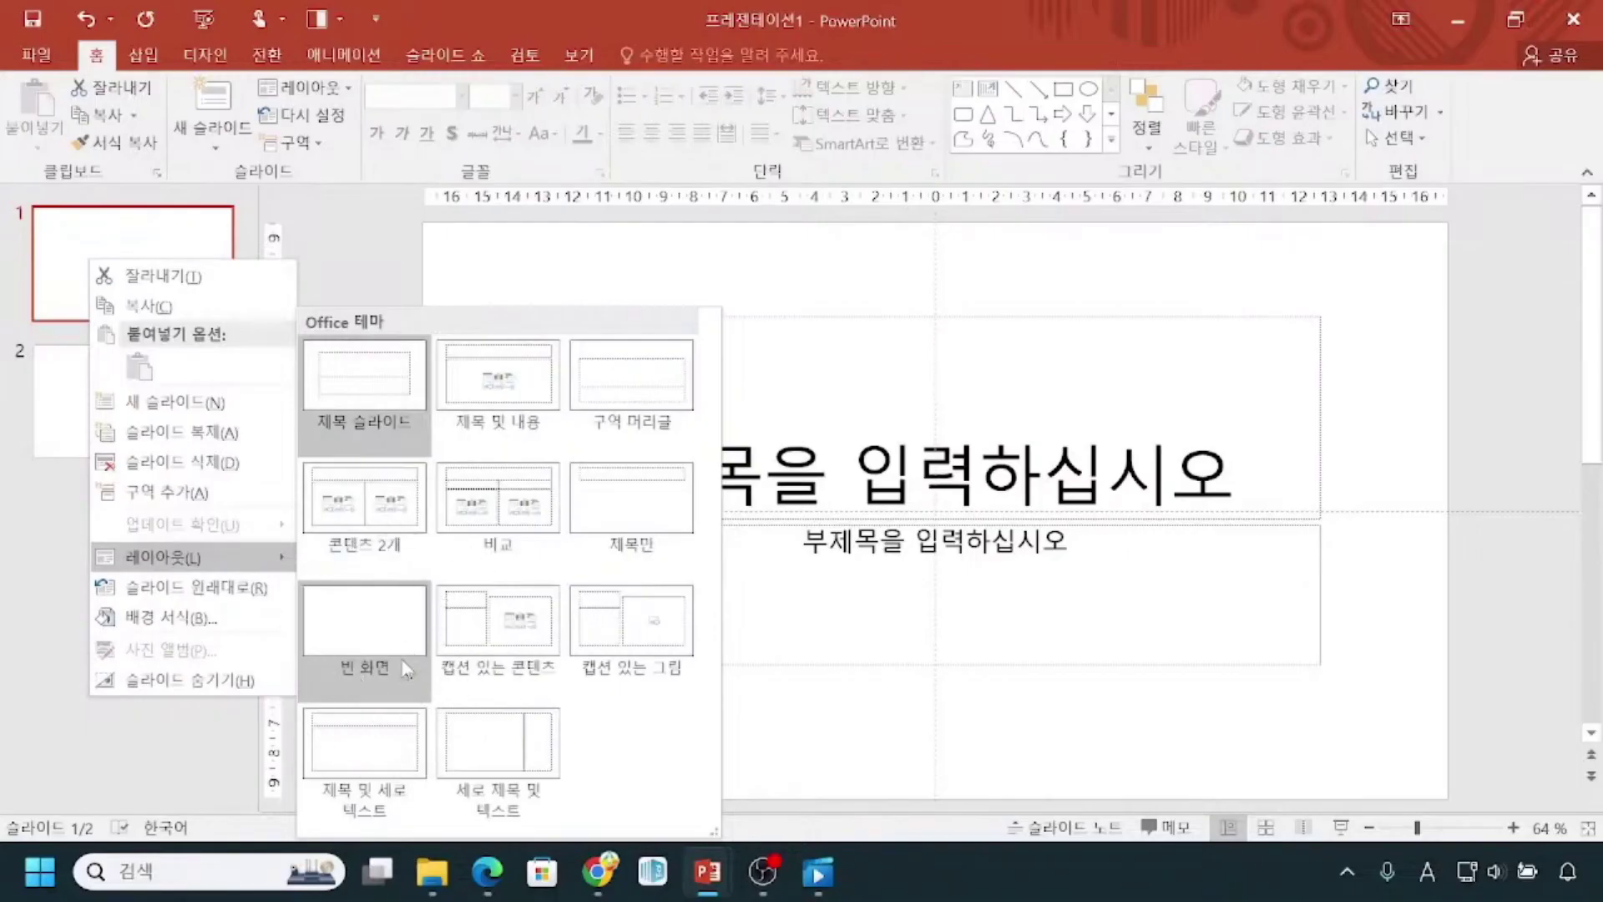
click(407, 668)
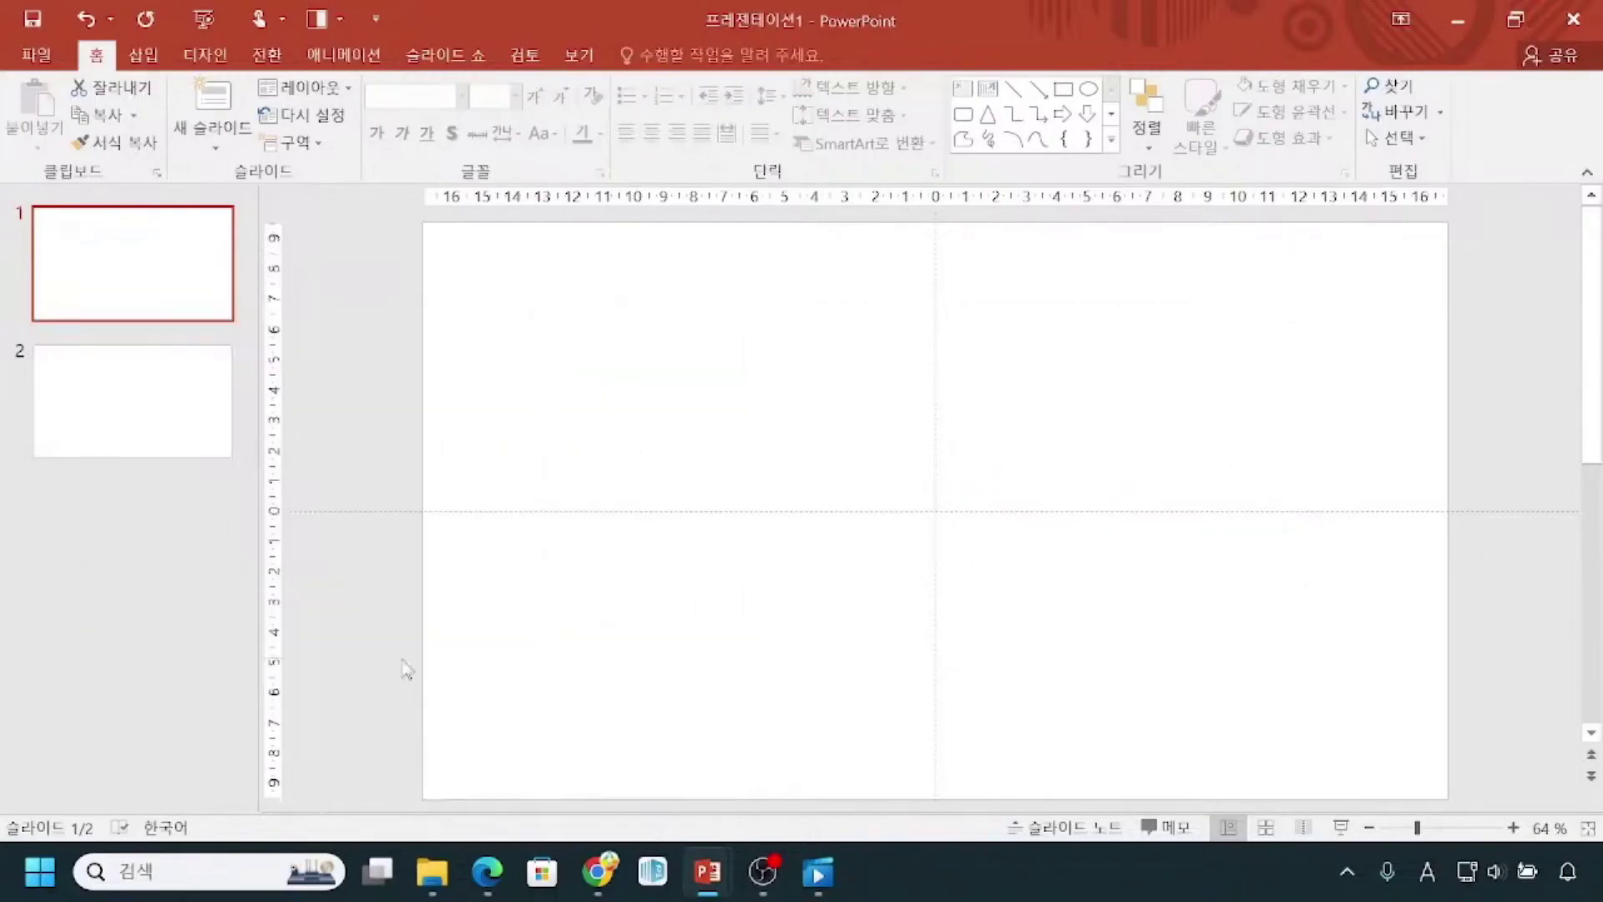
Set the presentation's slide size to widescreen 16:9 (와이드스크린).
click(115, 359)
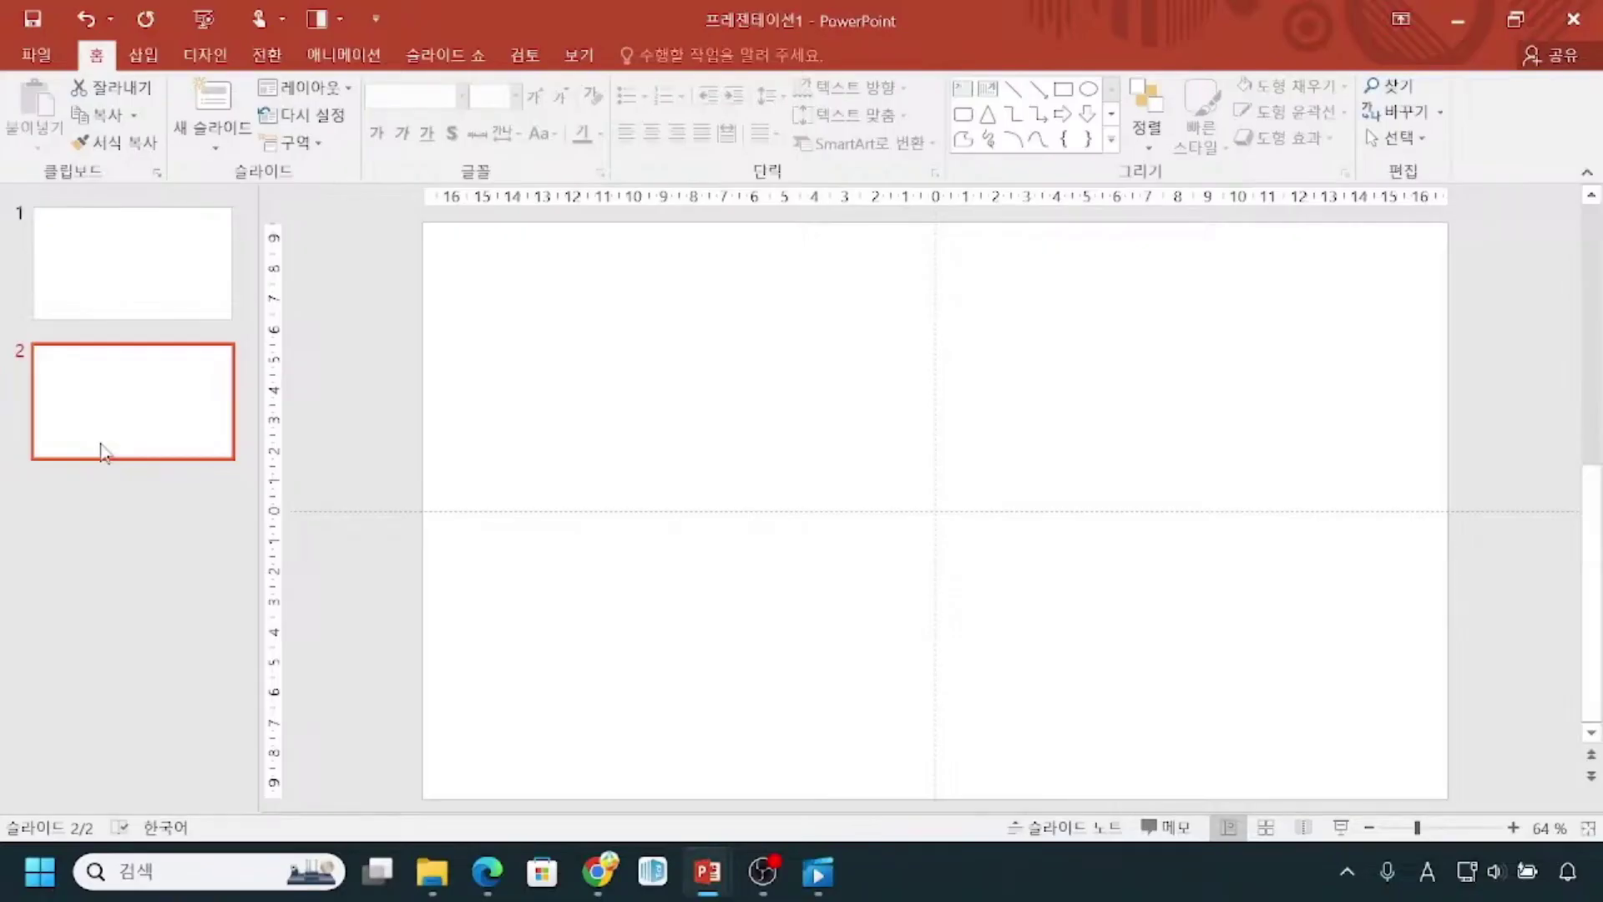
click(206, 55)
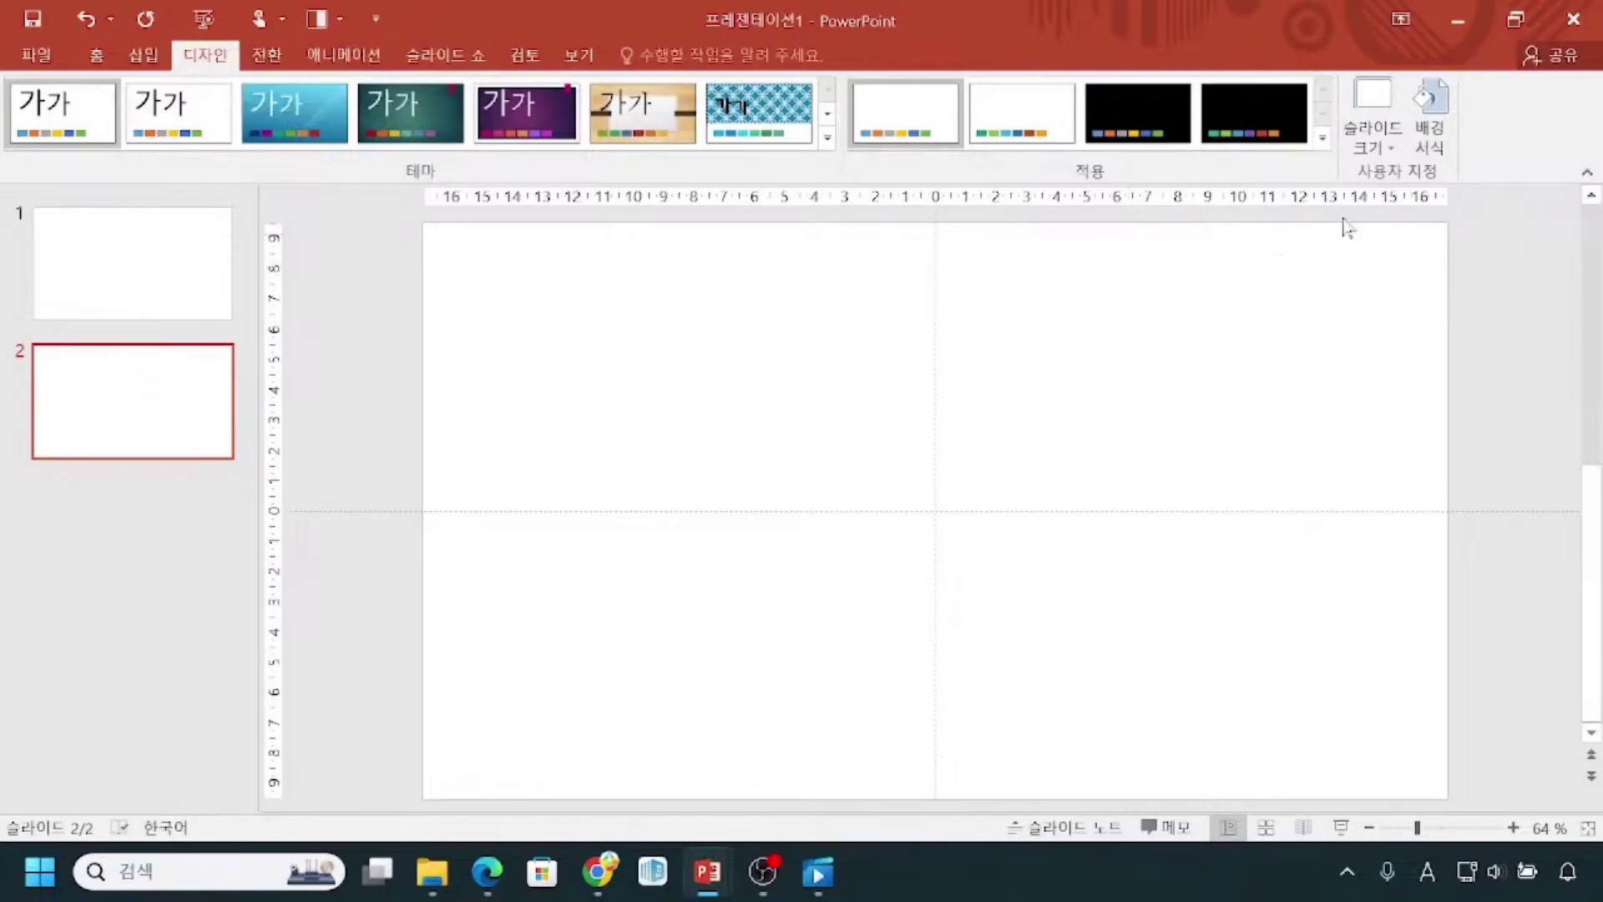
click(1373, 156)
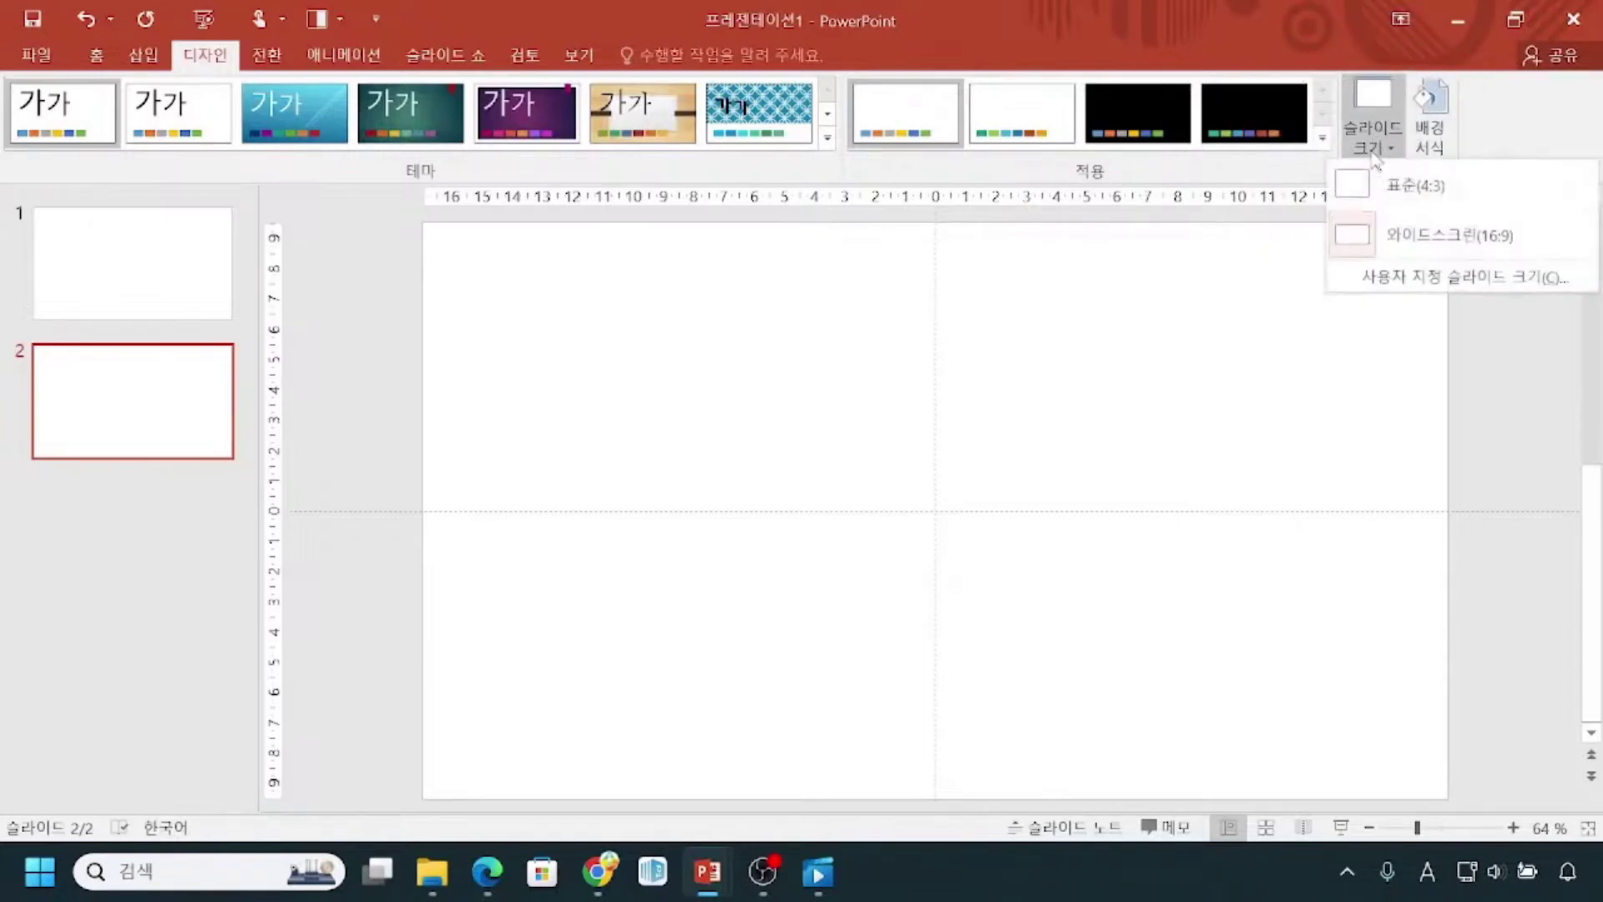
click(1415, 242)
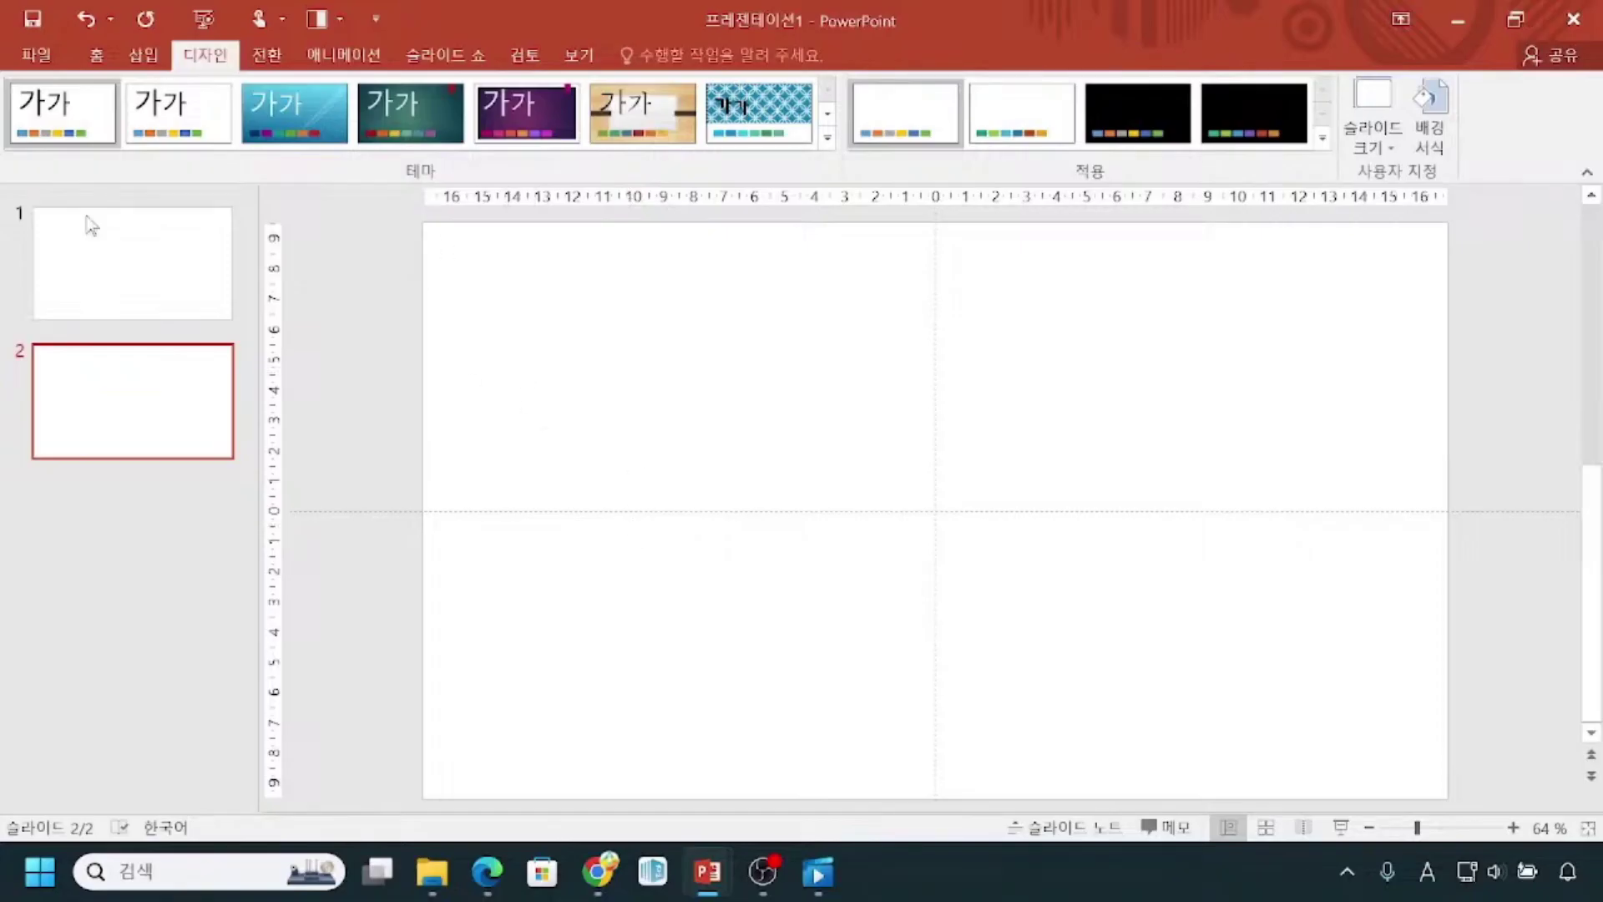
Start saving the presentation as a new file and open the 파워포인트 특강 folder on the desktop as its location.
click(20, 62)
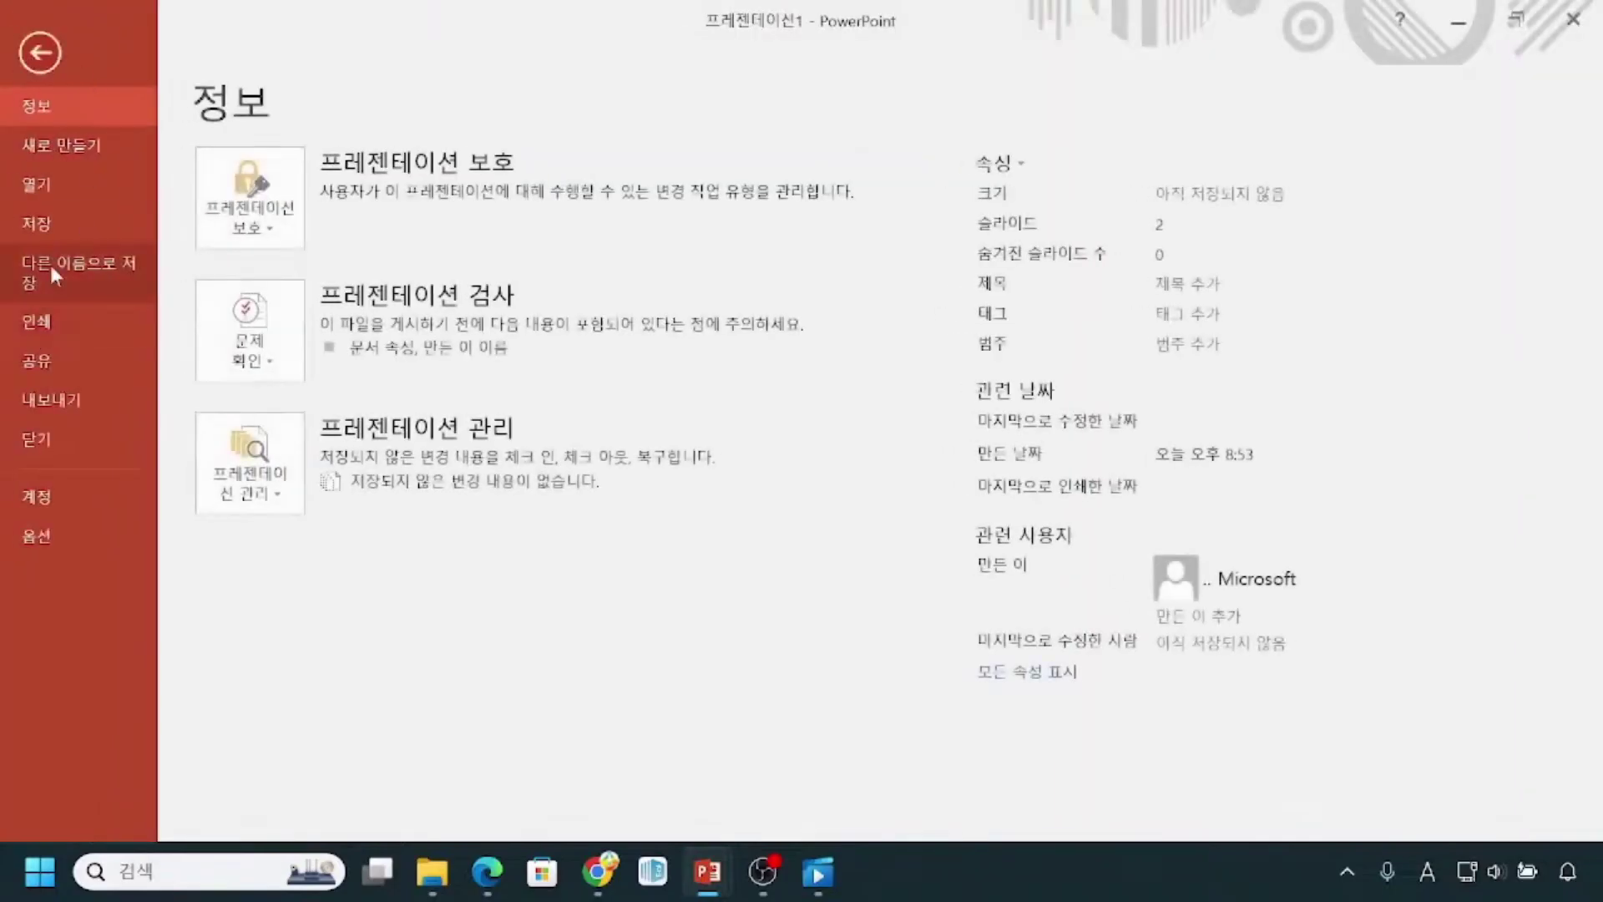
click(49, 264)
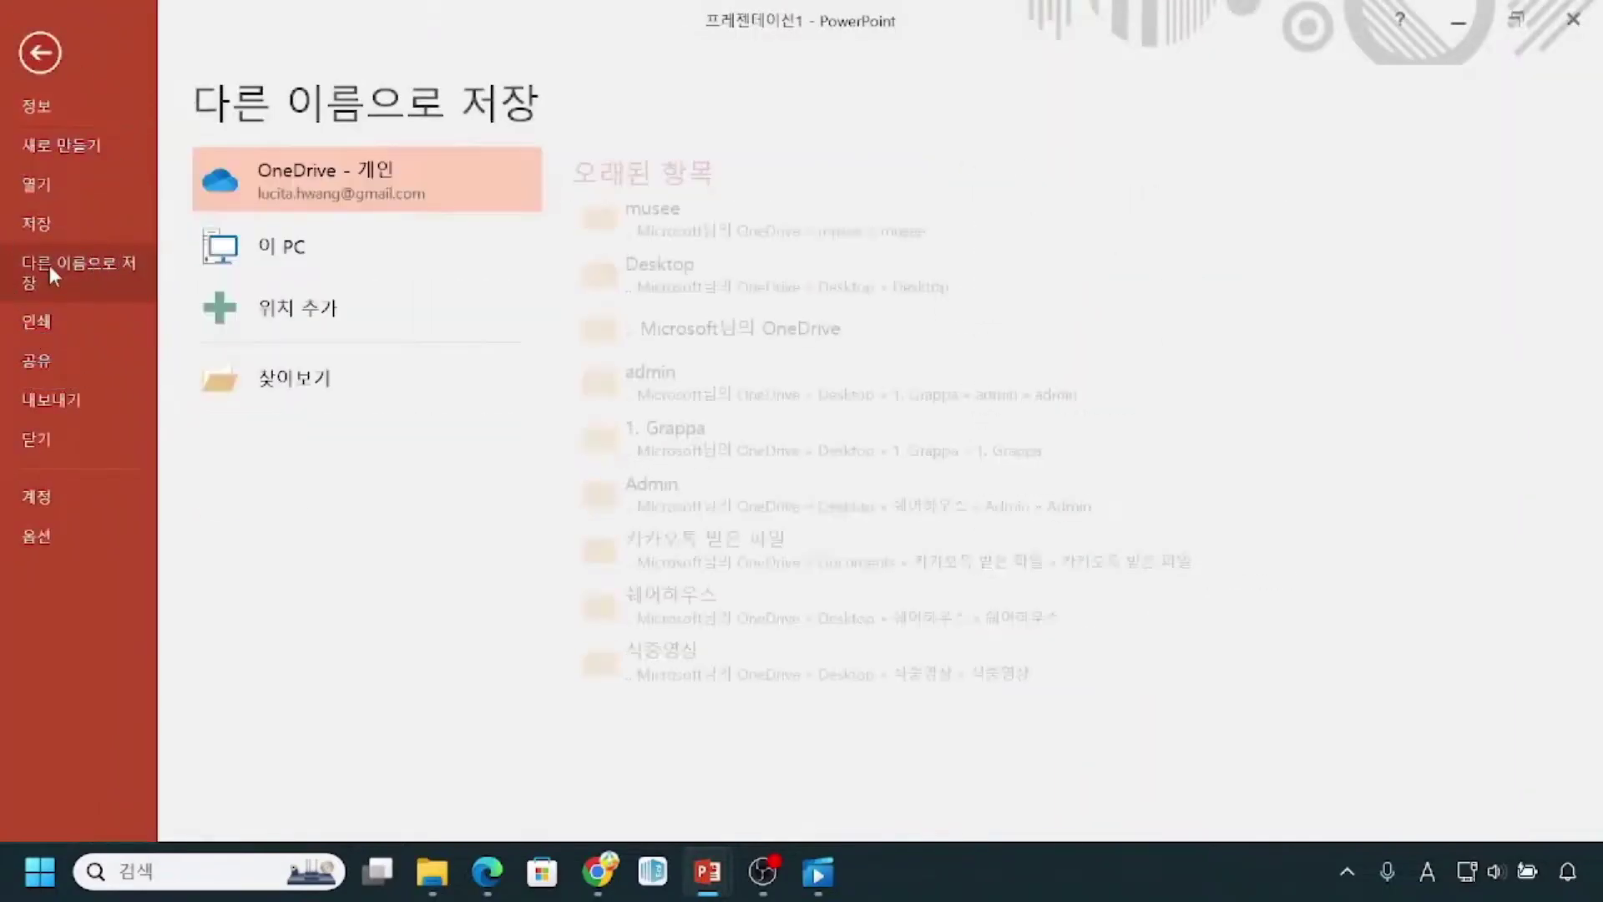
click(290, 389)
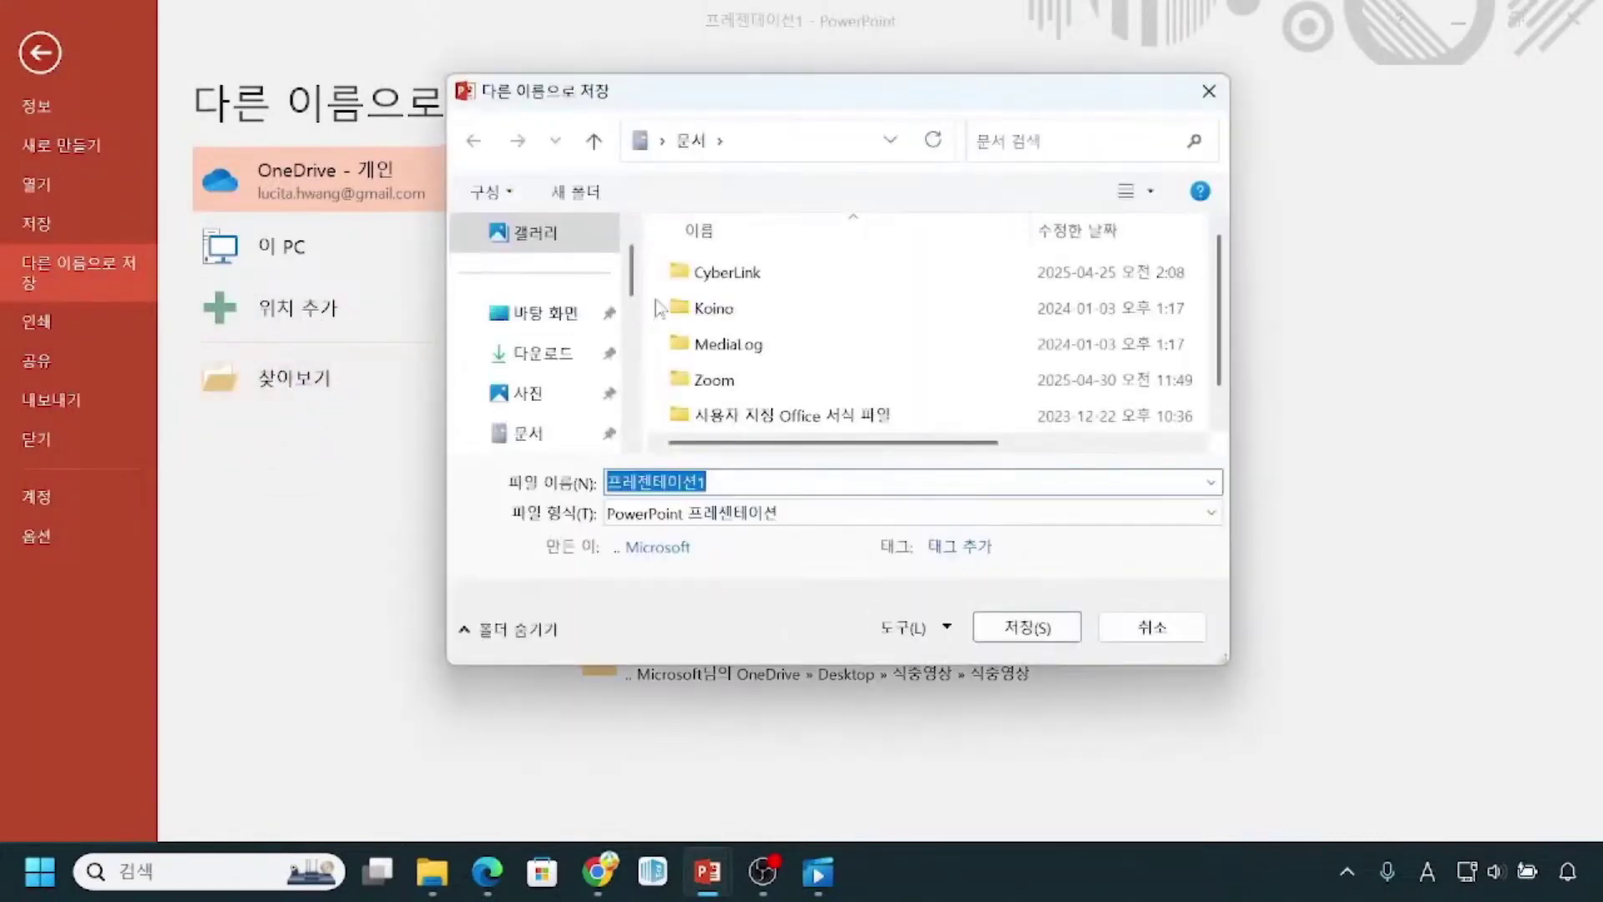
click(538, 320)
click(1199, 357)
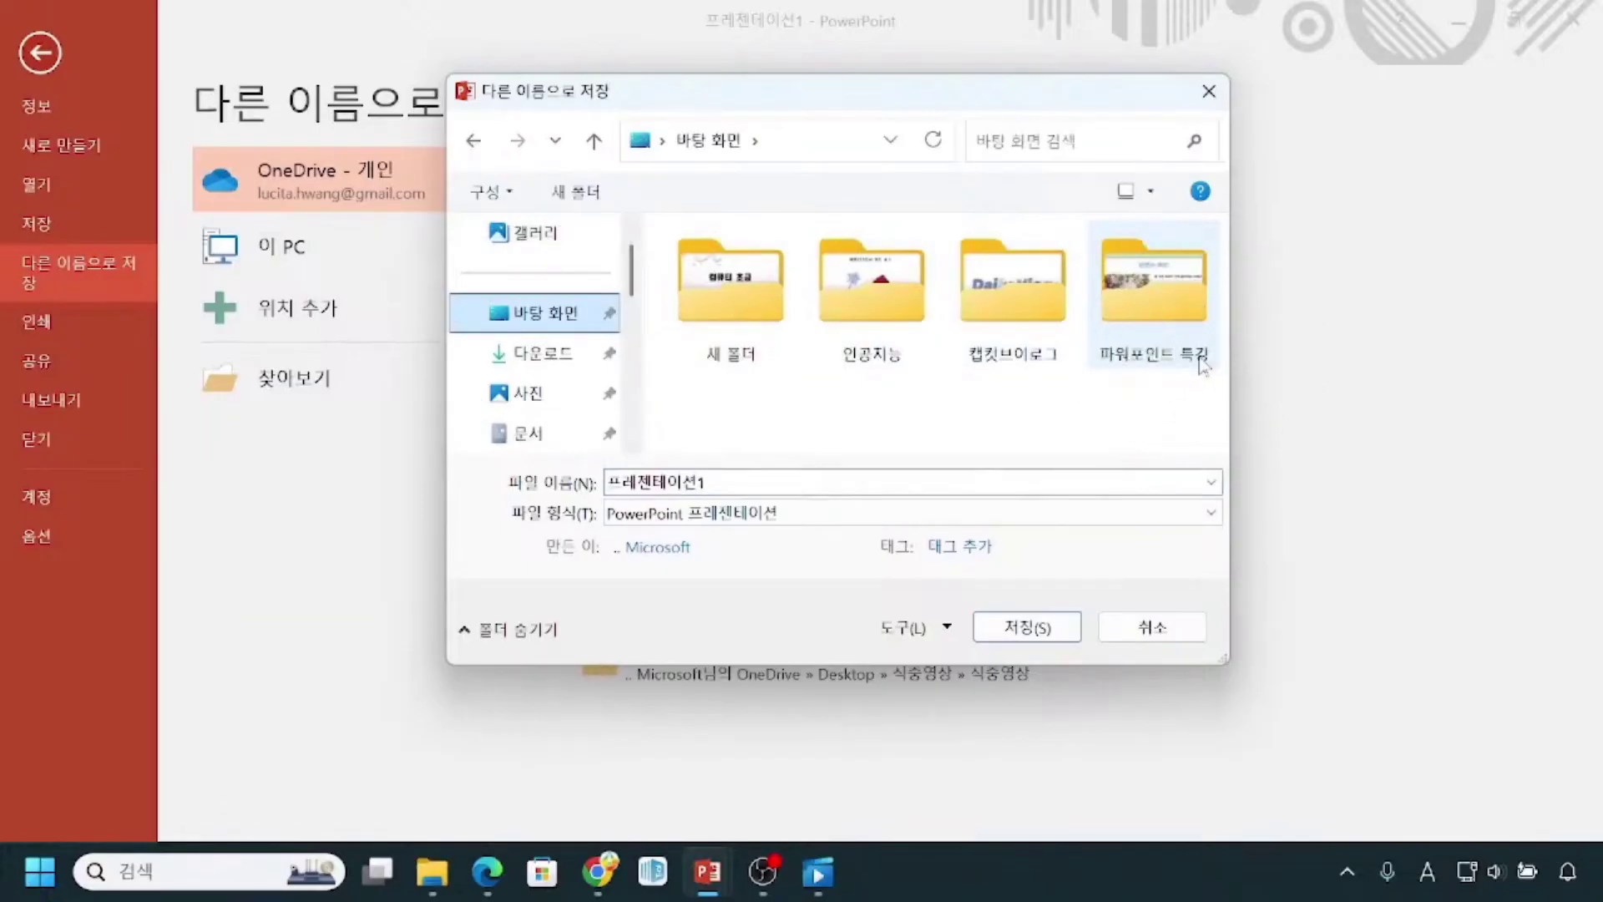
click(541, 314)
click(1196, 294)
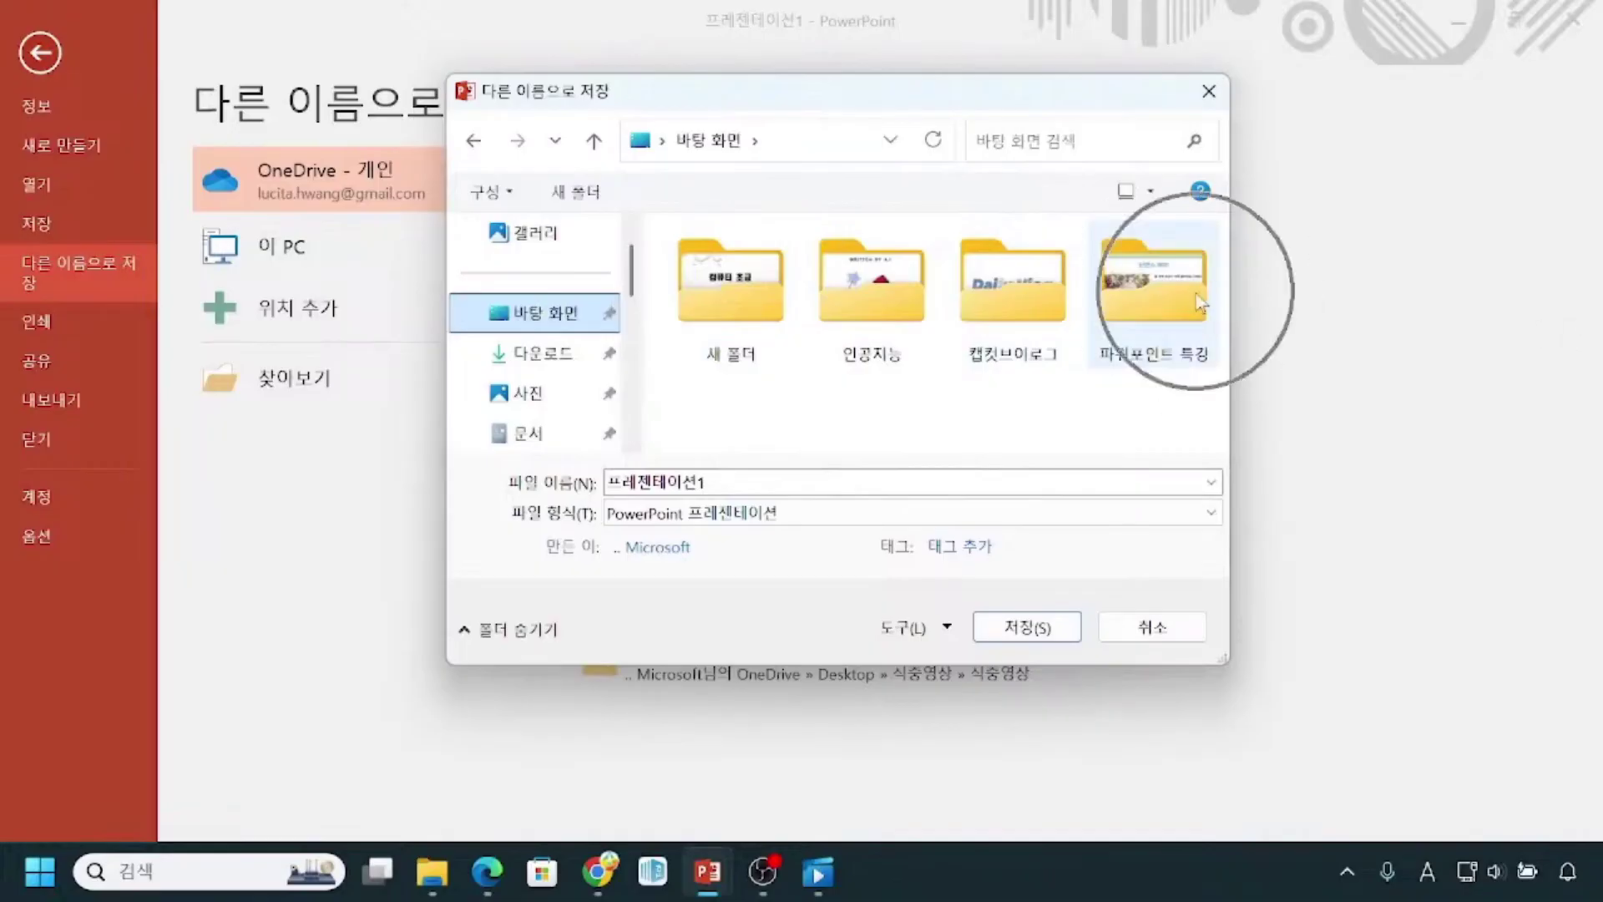
click(1183, 303)
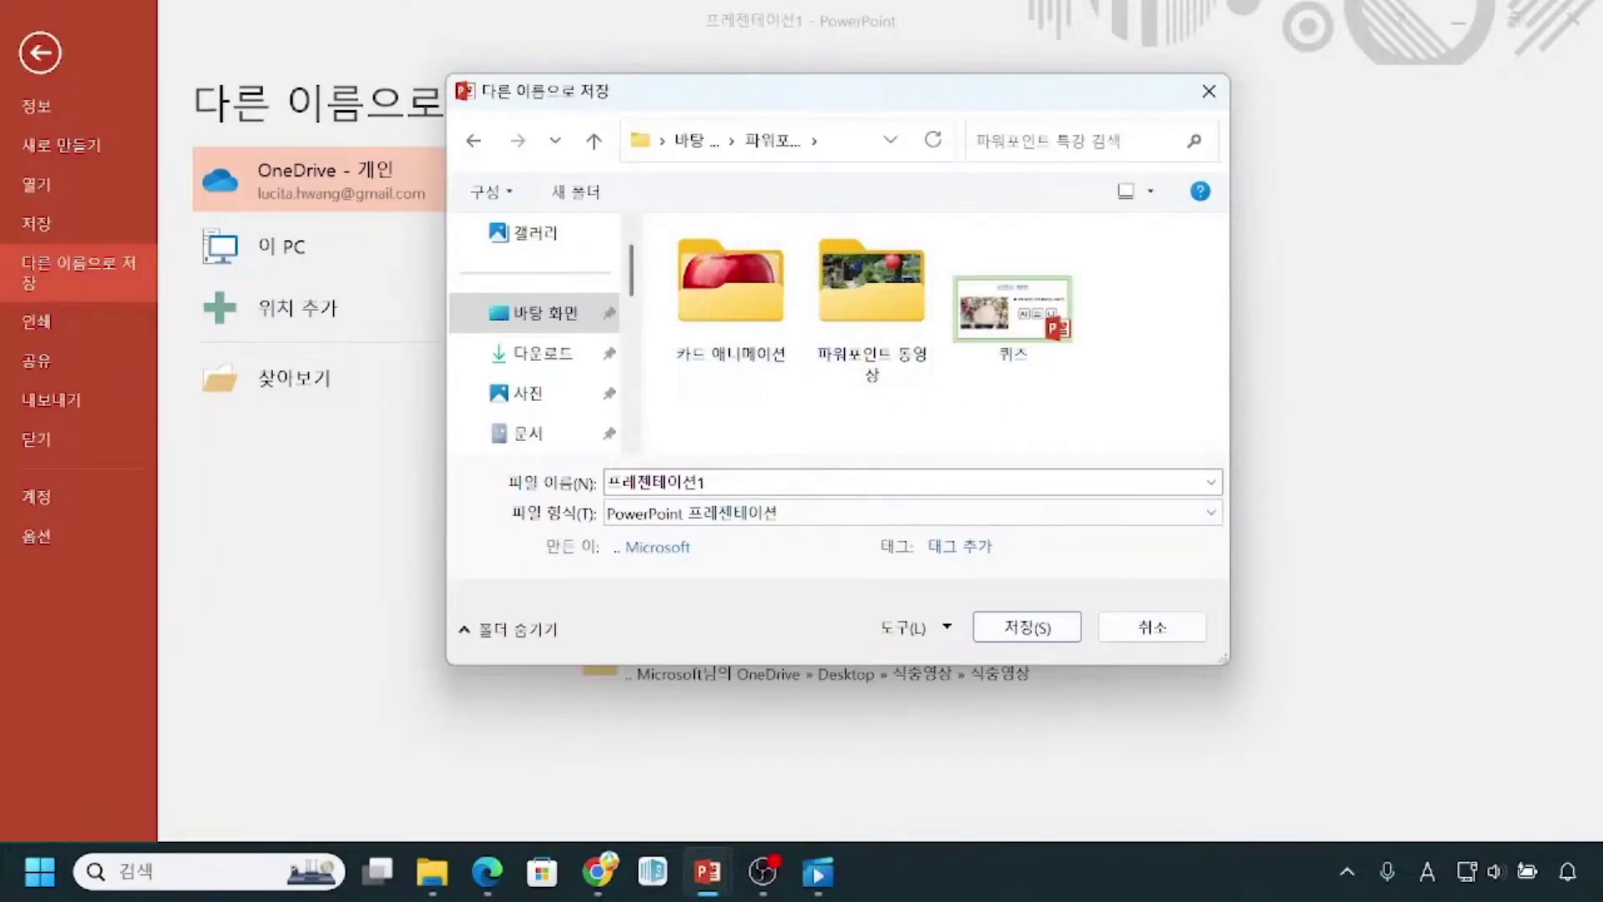
Name the file 행사 영상 and save it as a PowerPoint presentation in the open folder.
double_click(769, 481)
text(g)
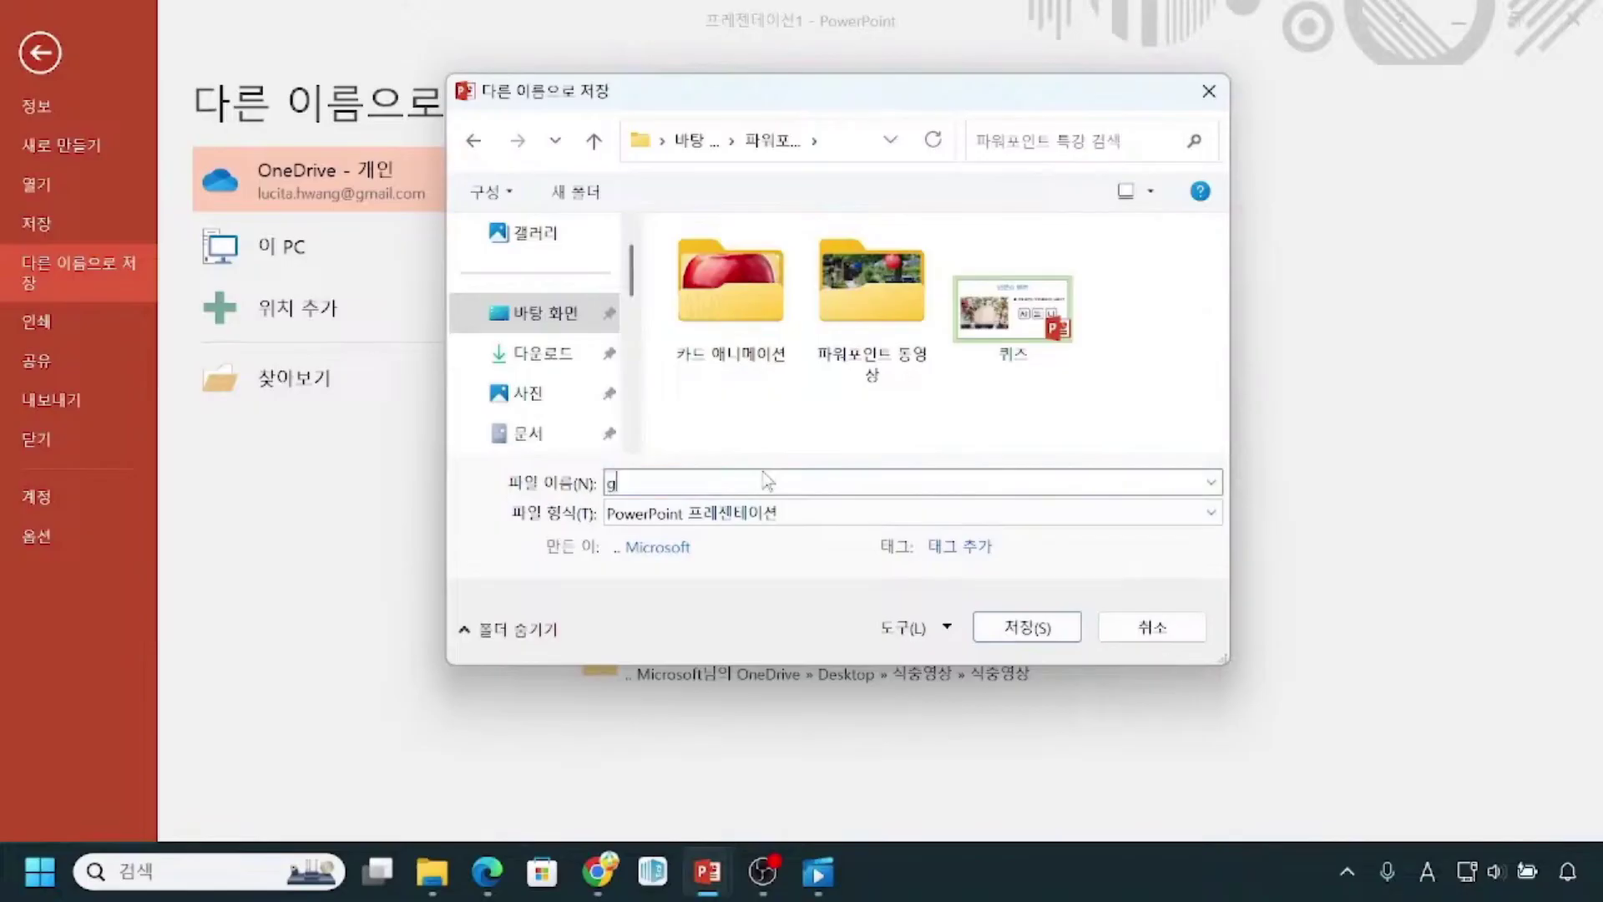
text(행사 영사)
click(803, 478)
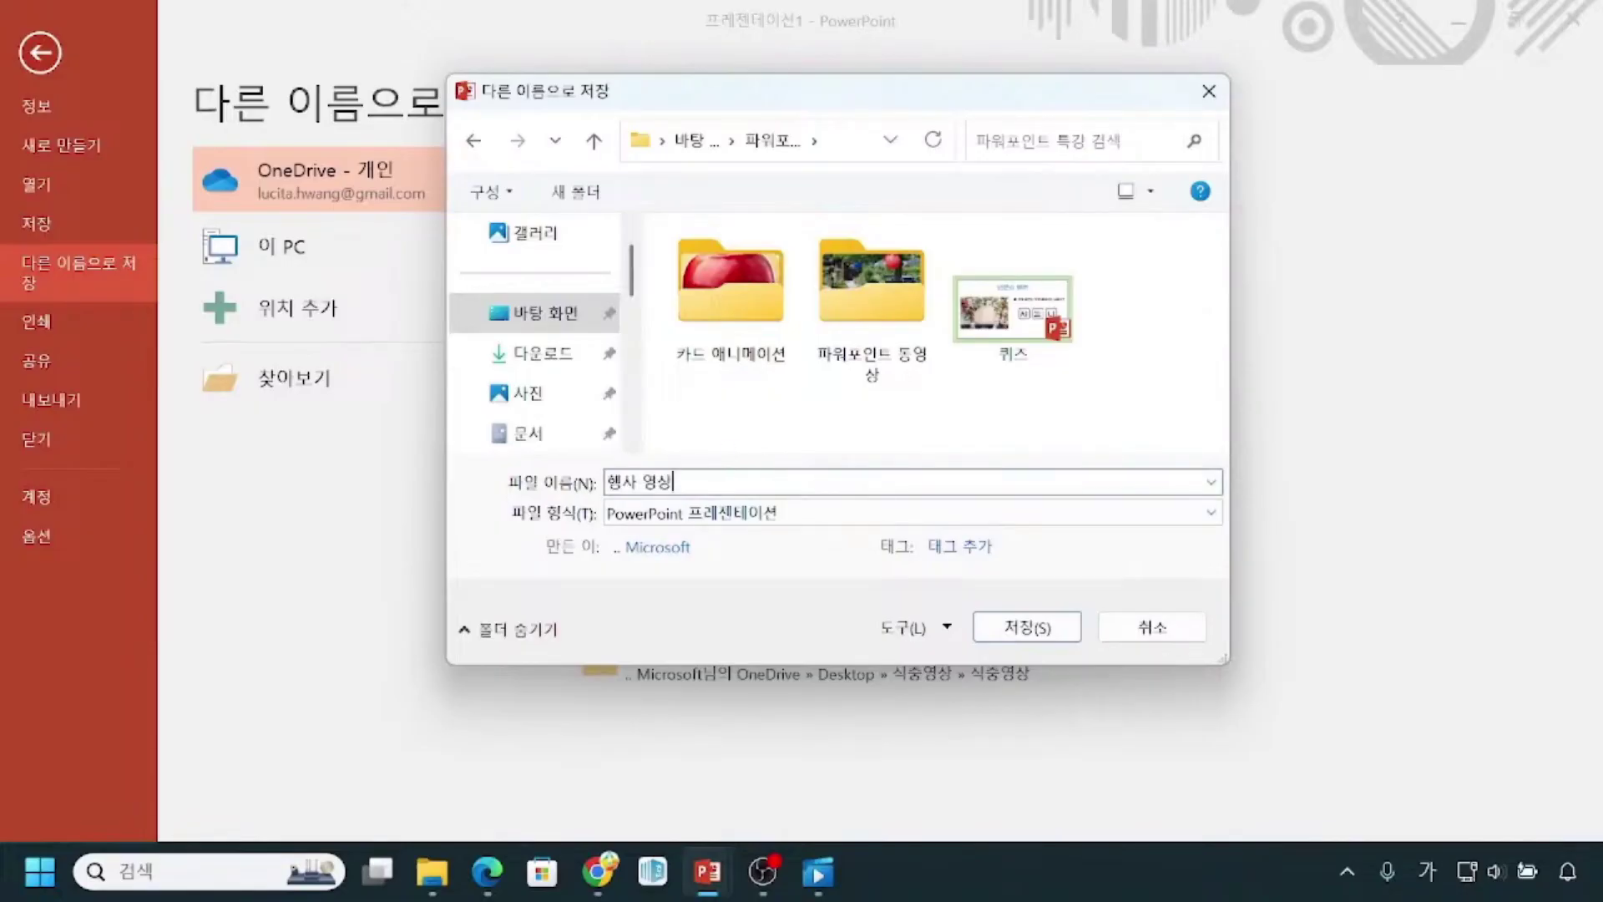
click(685, 483)
click(1020, 633)
click(1018, 636)
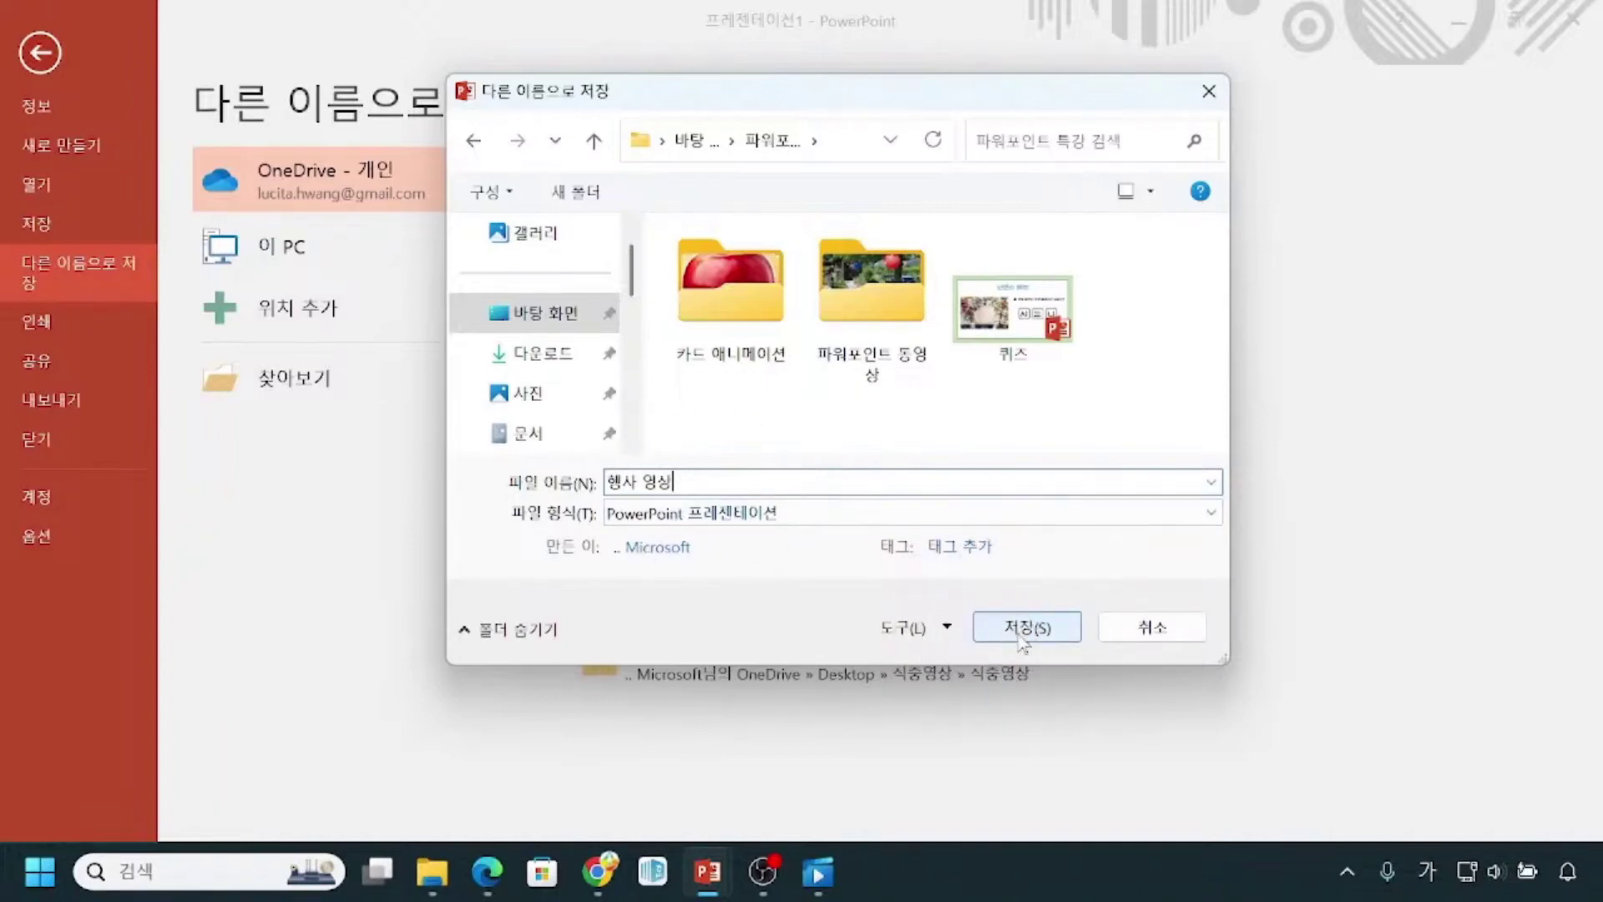
click(1020, 633)
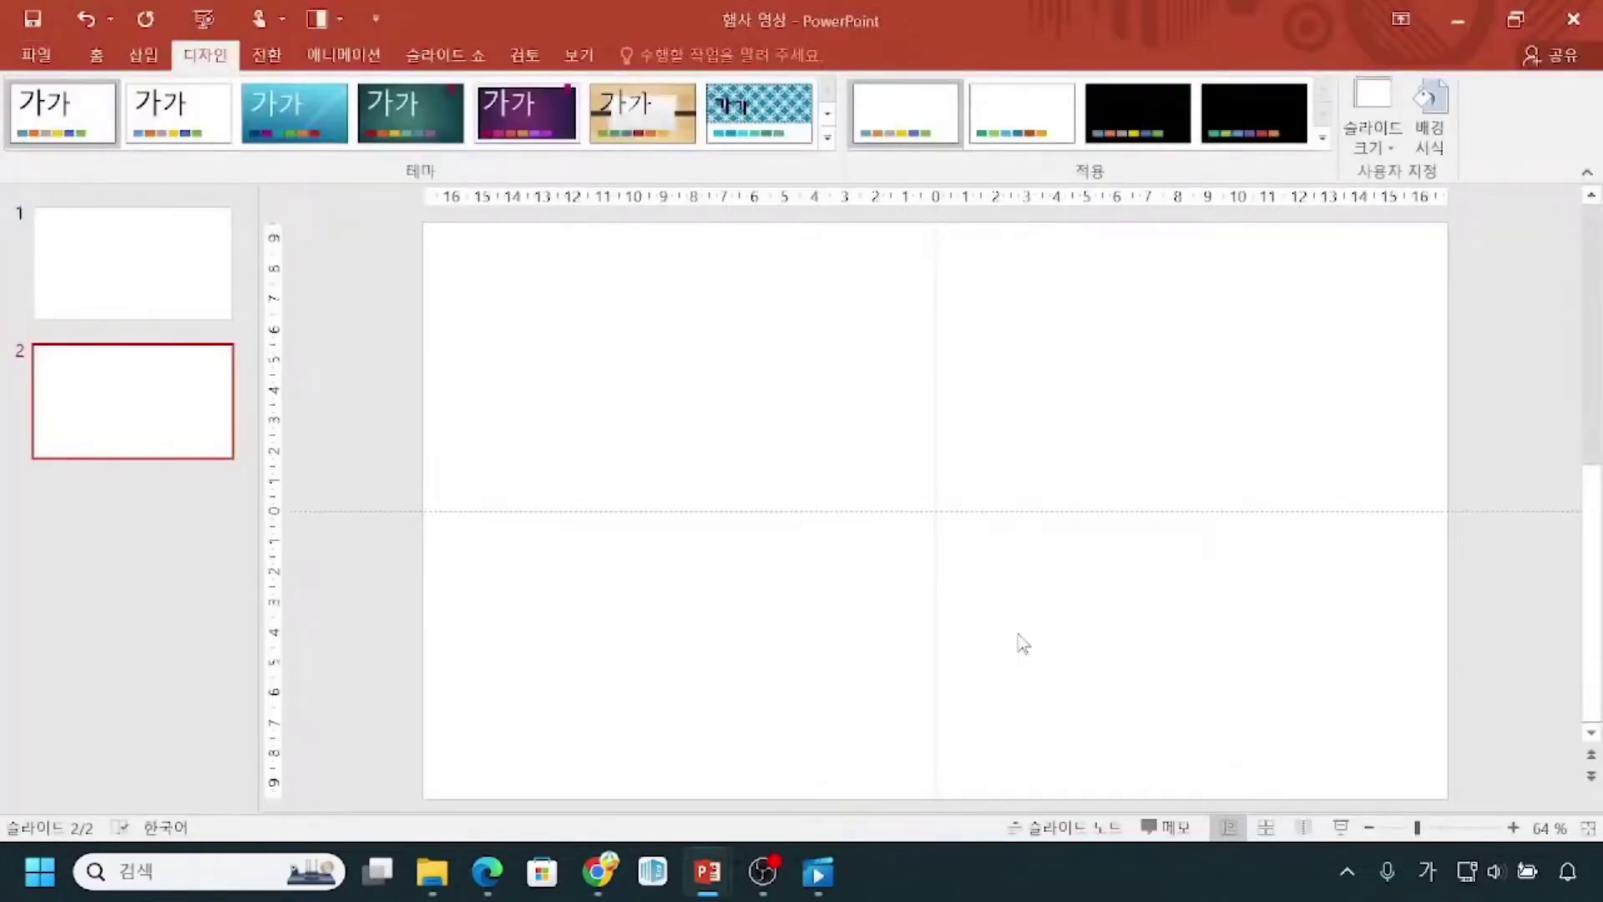
click(784, 32)
click(123, 236)
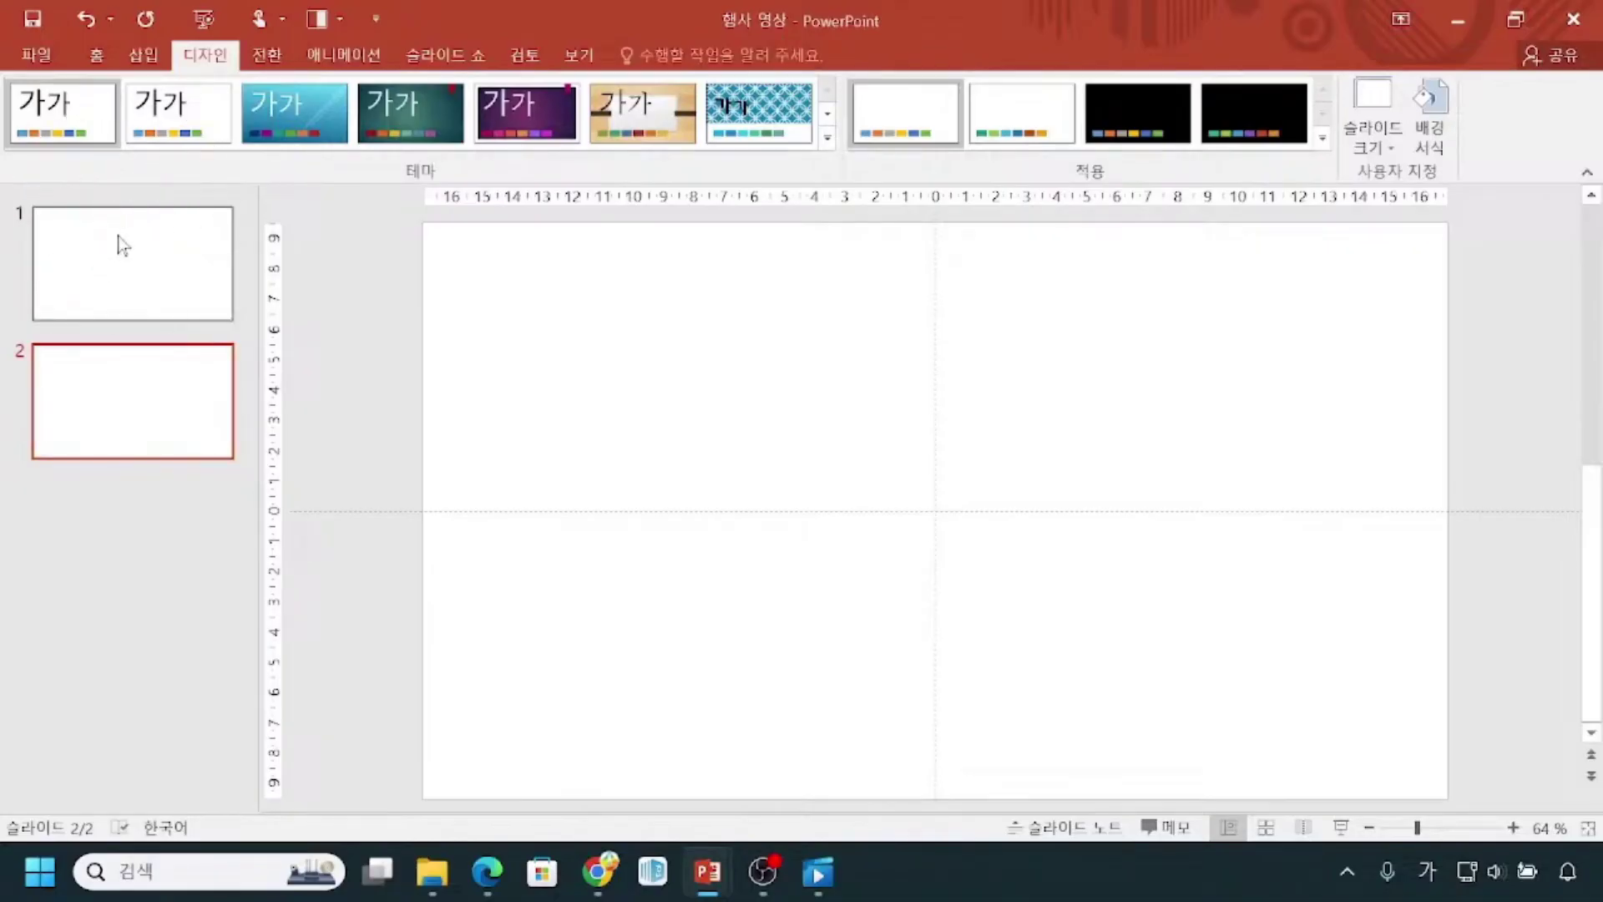
Switch to the media player, scrub the sample video to the garden party scene at 0:00:07, and return to PowerPoint.
click(121, 439)
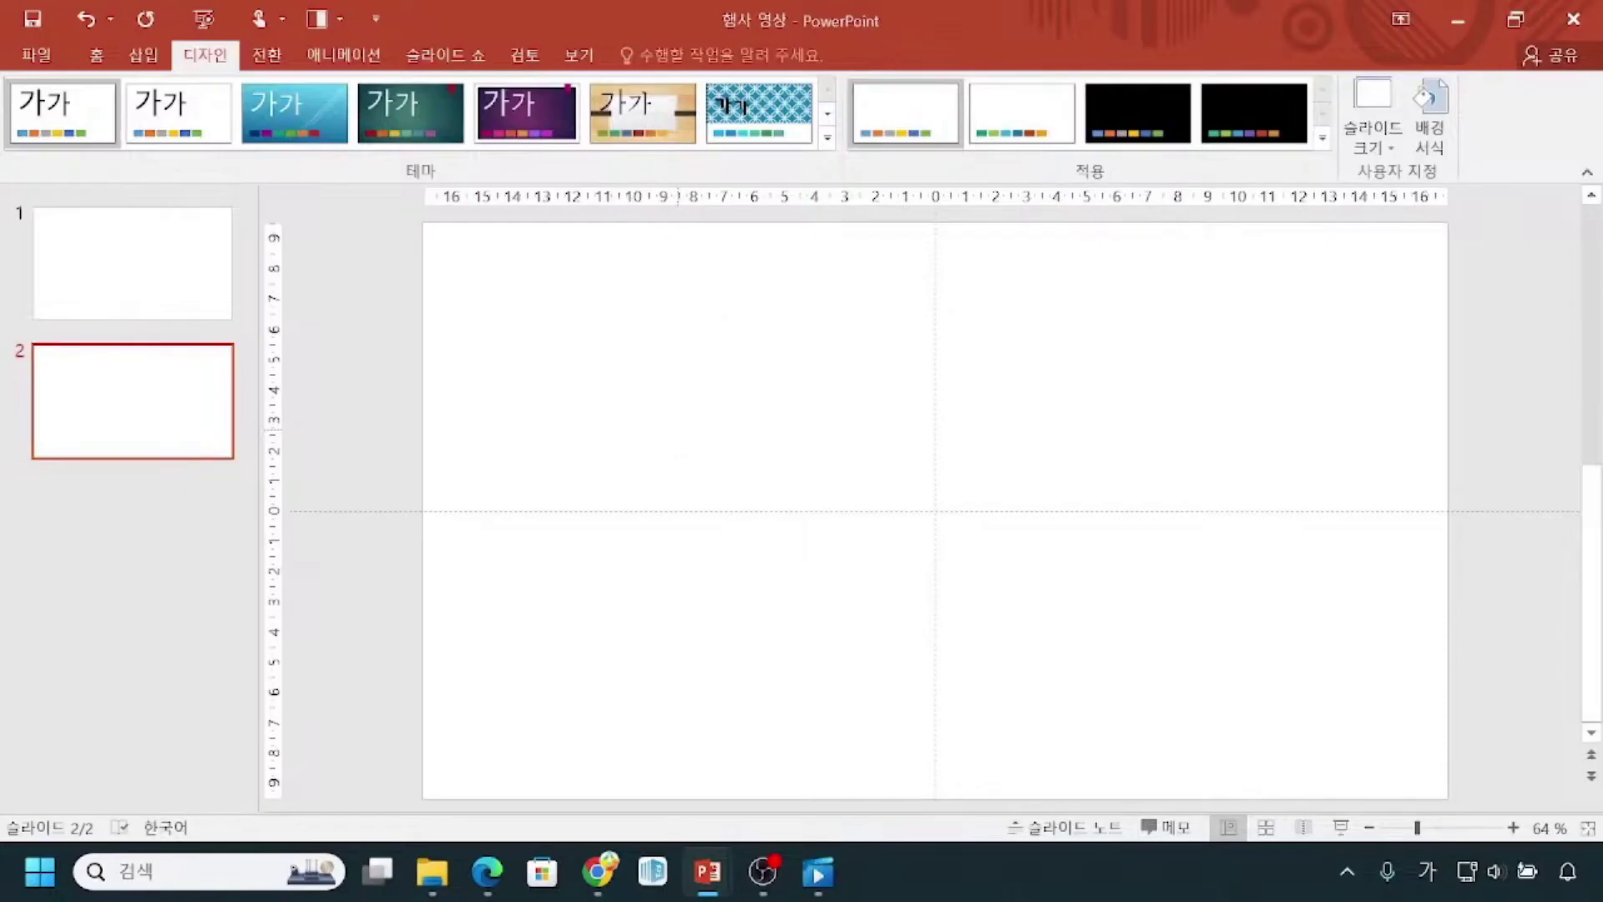
click(818, 871)
click(739, 723)
drag(739, 716, 338, 725)
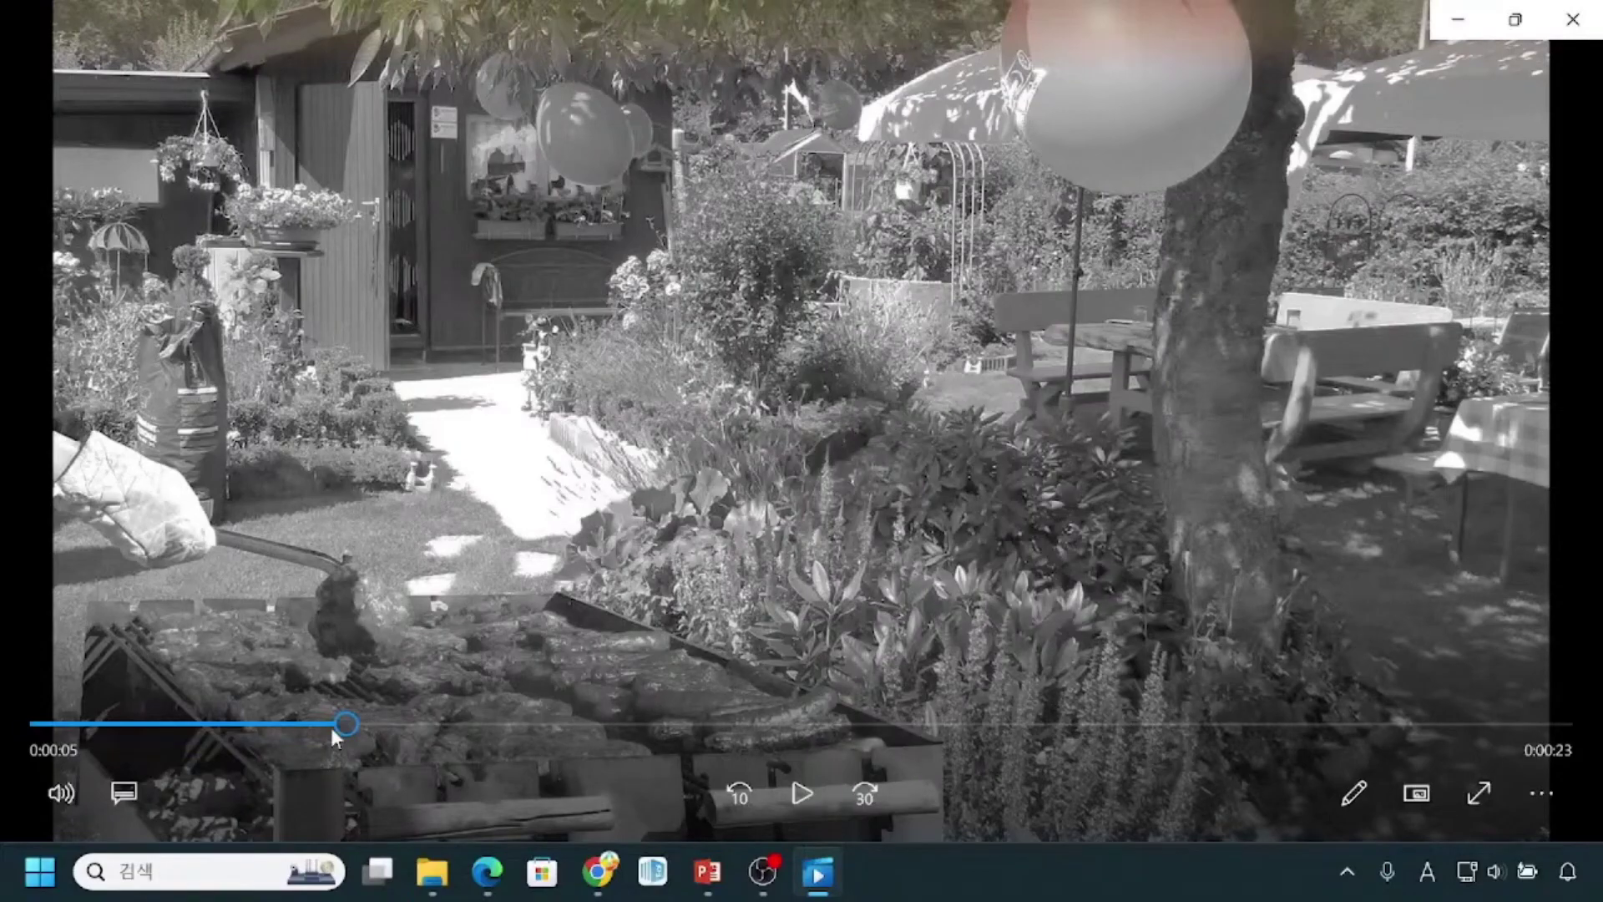
drag(330, 727, 438, 726)
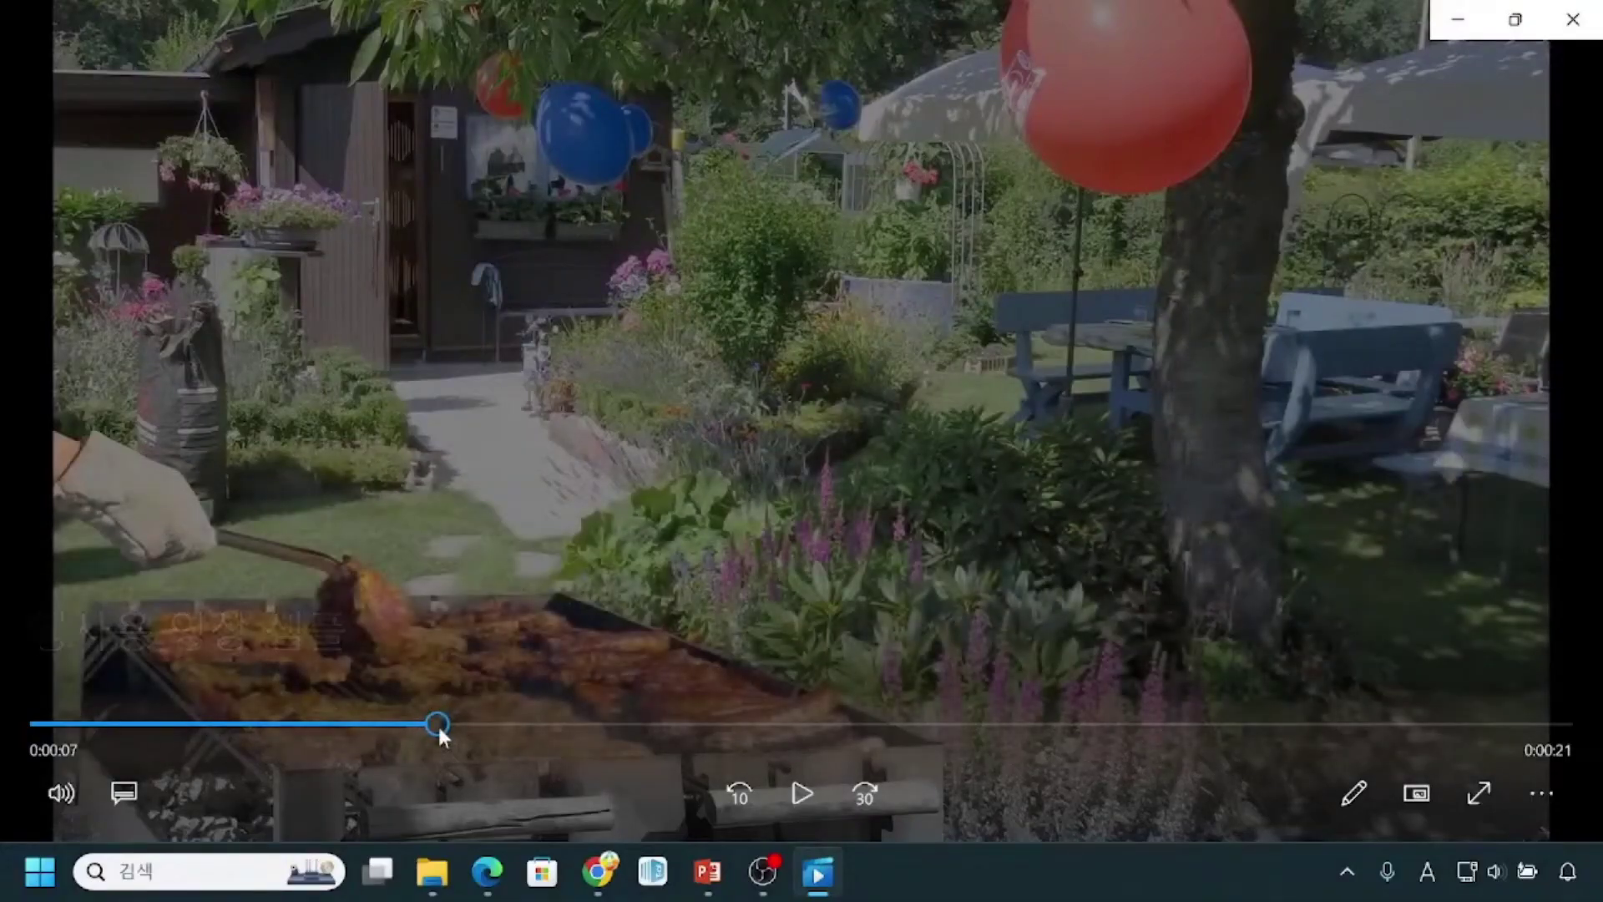
key(alt+Tab)
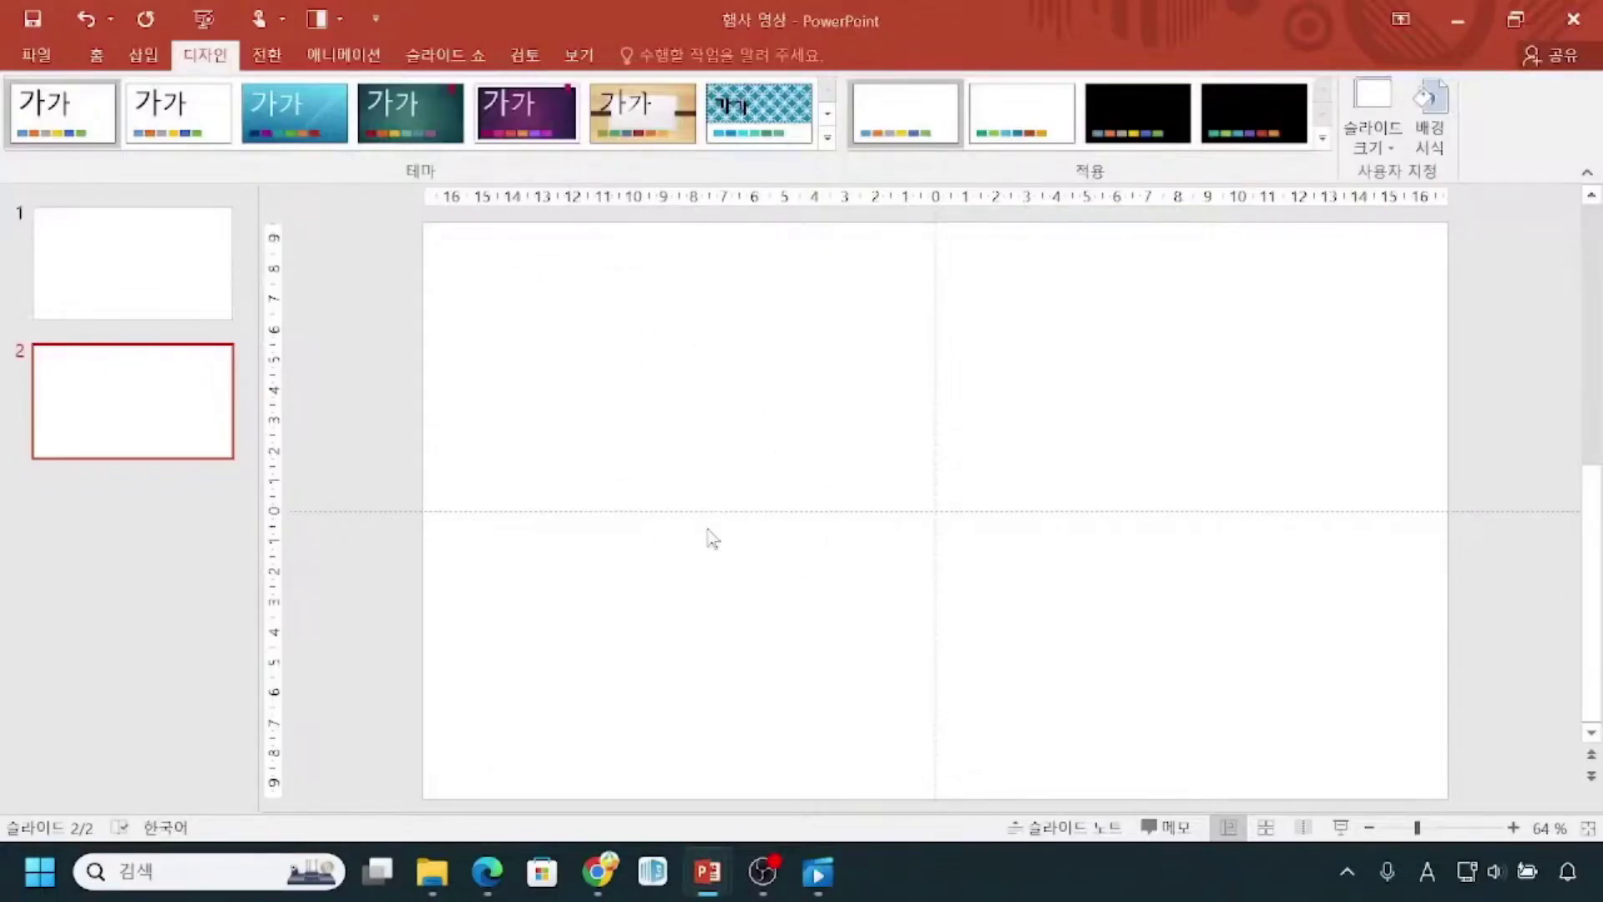
Zoom the view of slide 2 out to 50% to show the area around the slide.
click(663, 548)
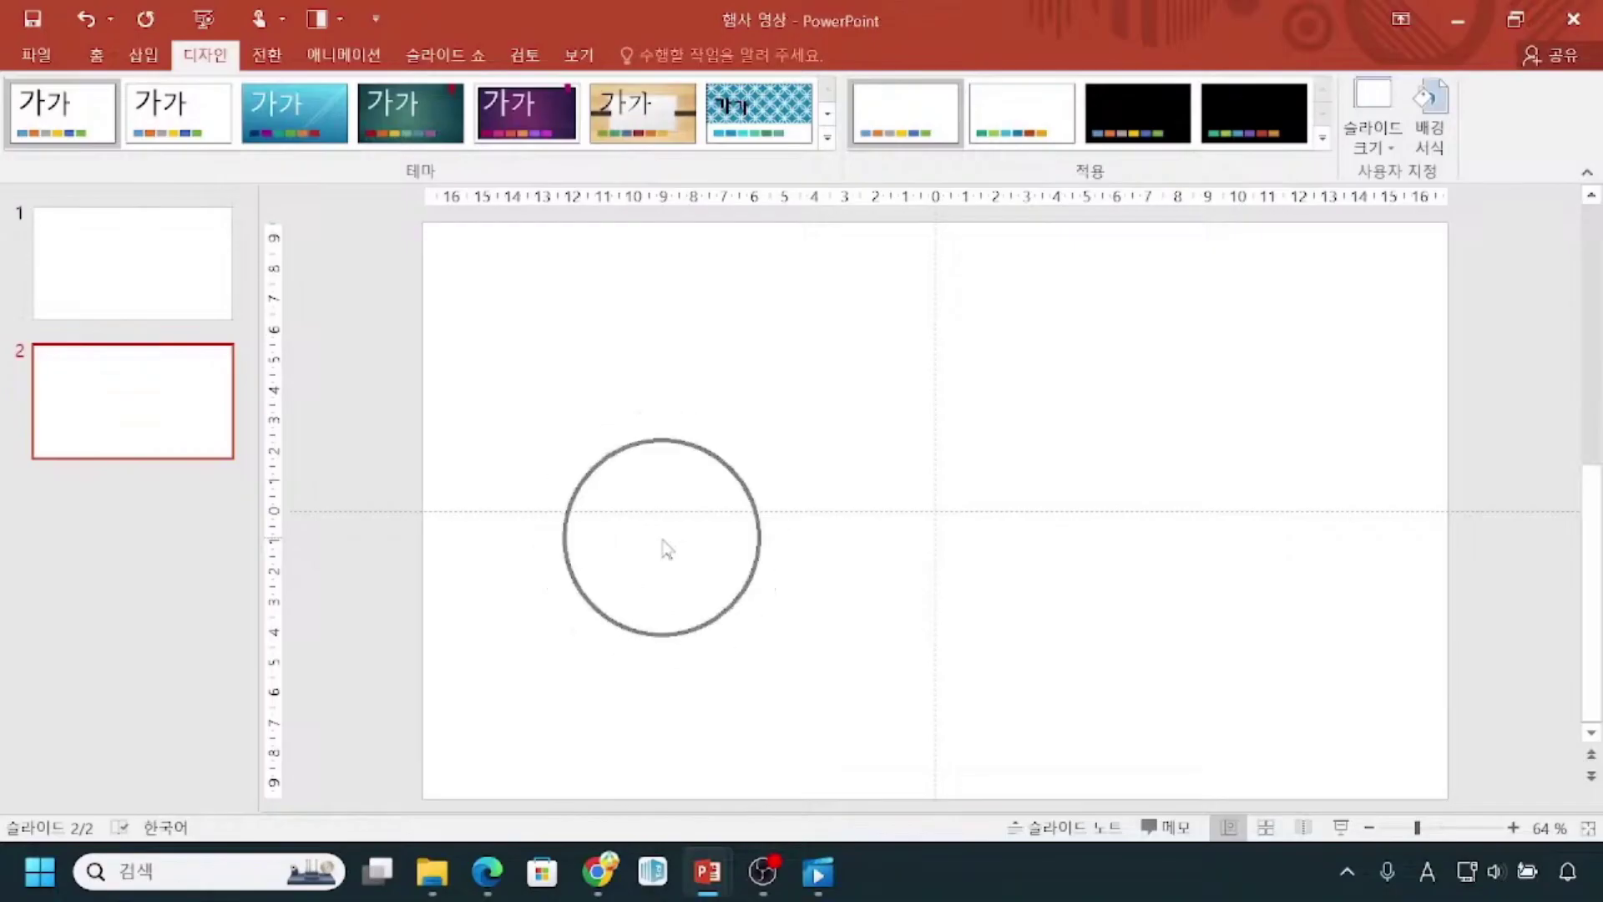
click(665, 547)
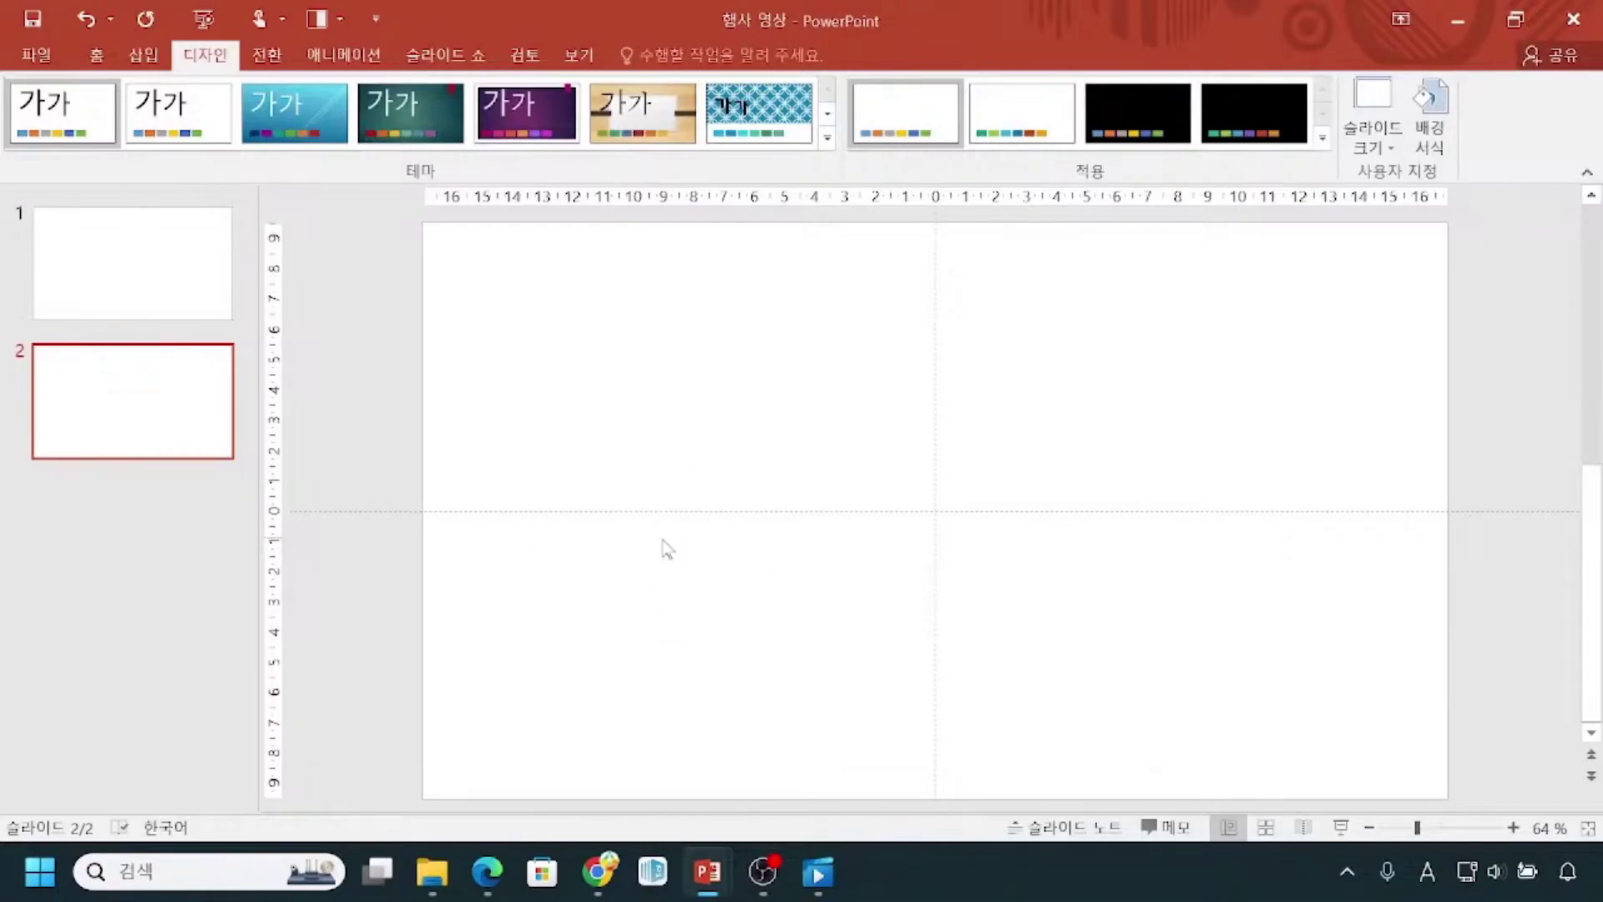
click(508, 511)
click(512, 525)
click(1370, 827)
click(914, 484)
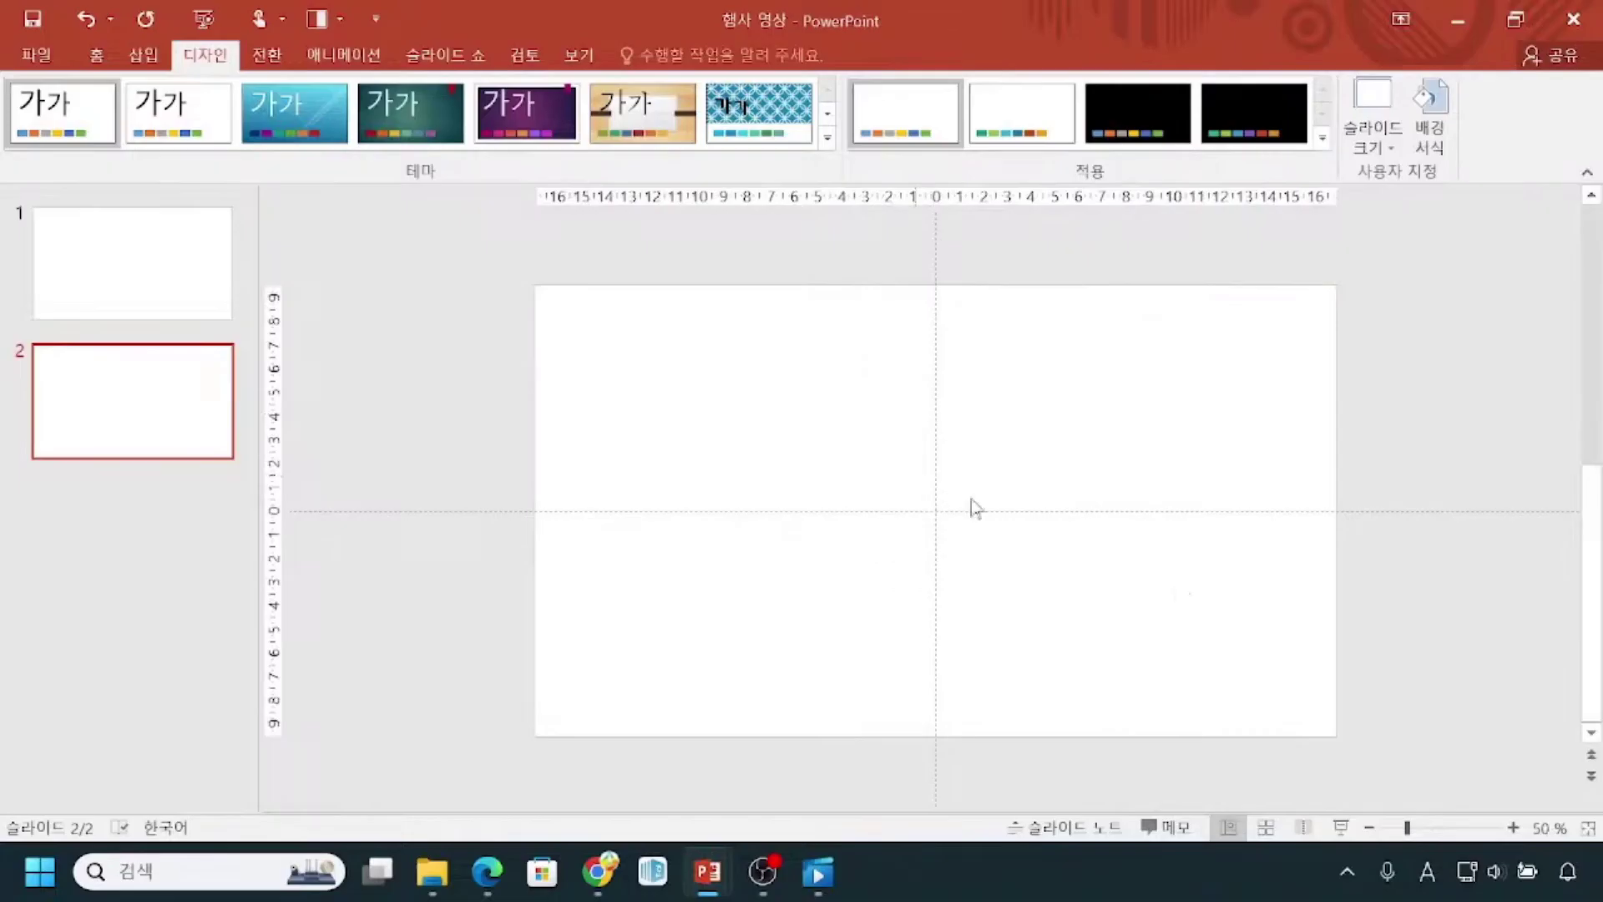
click(1550, 843)
click(1549, 843)
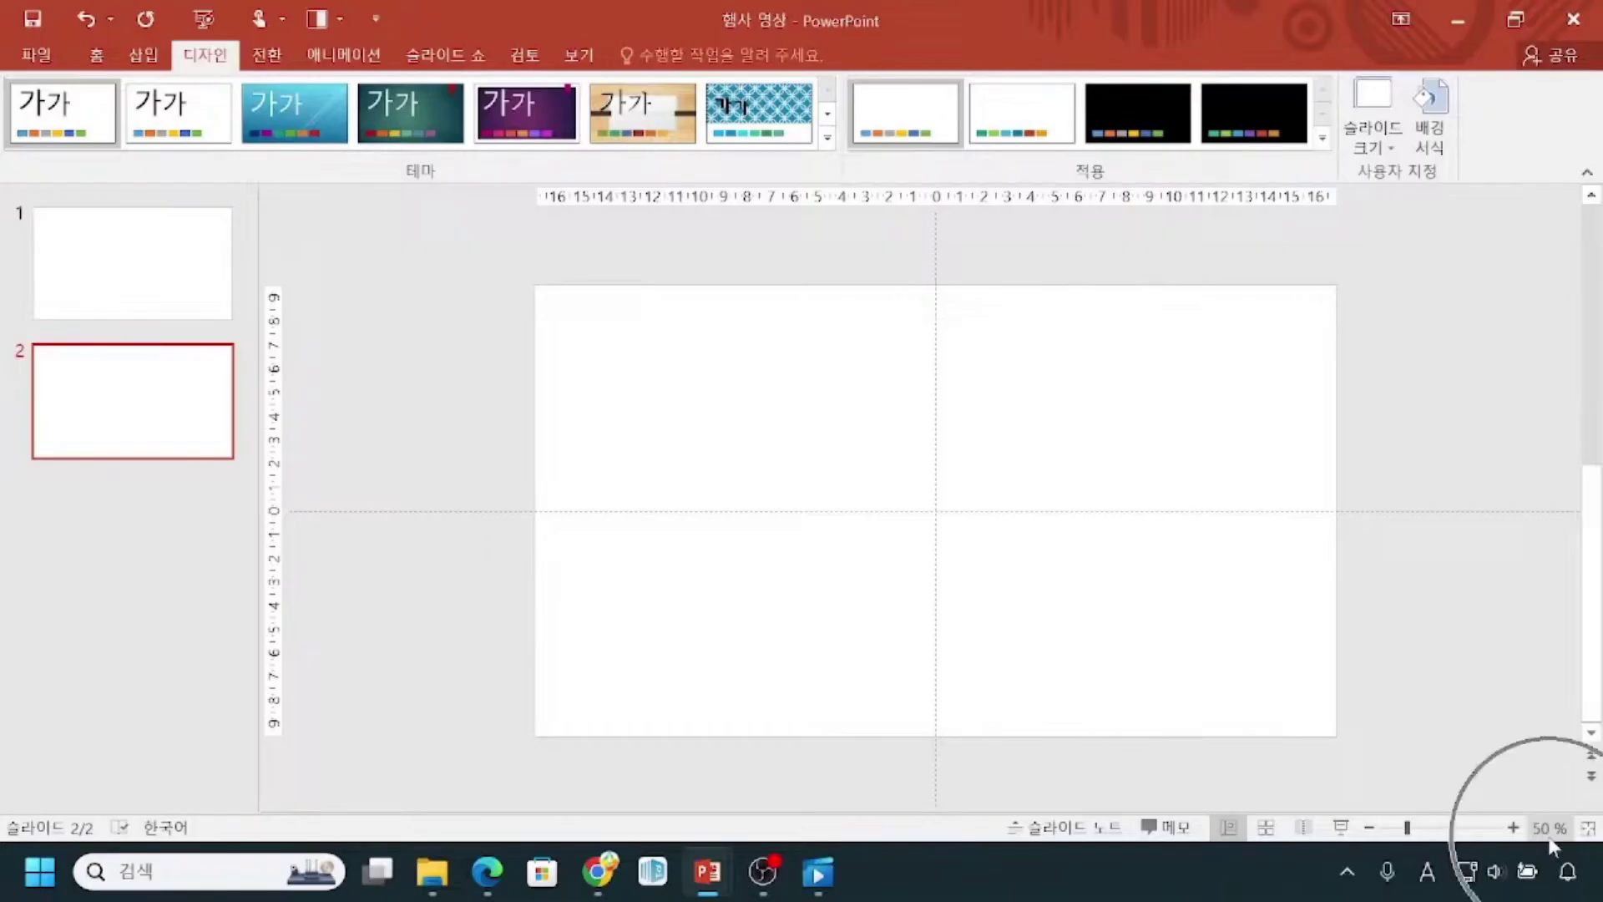
click(1549, 843)
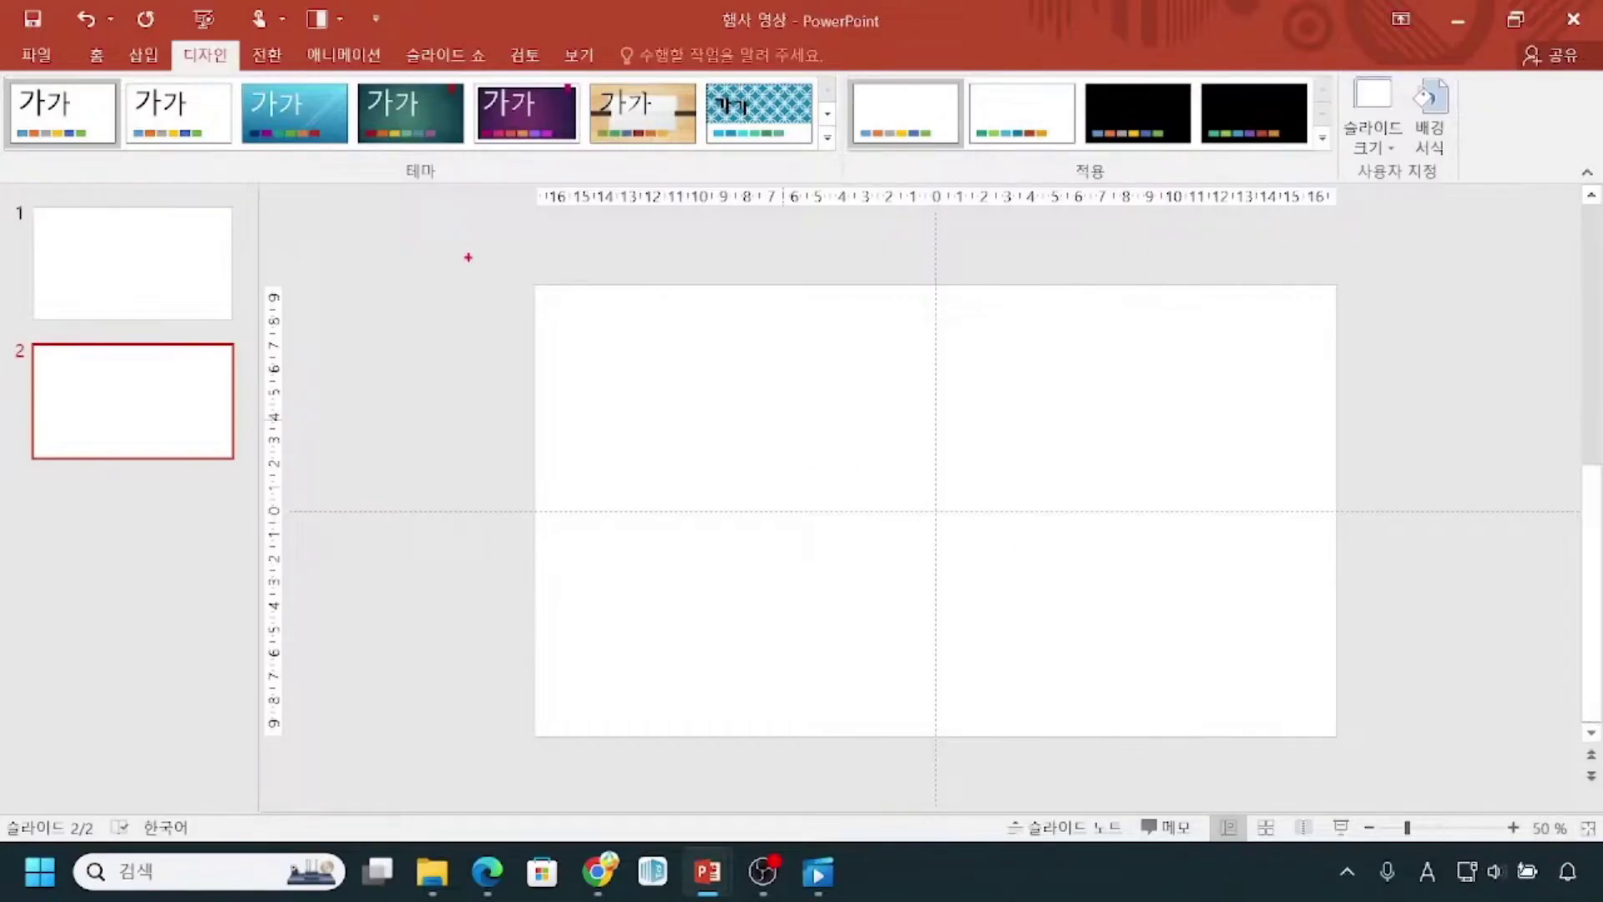
drag(539, 280, 1334, 736)
key(Escape)
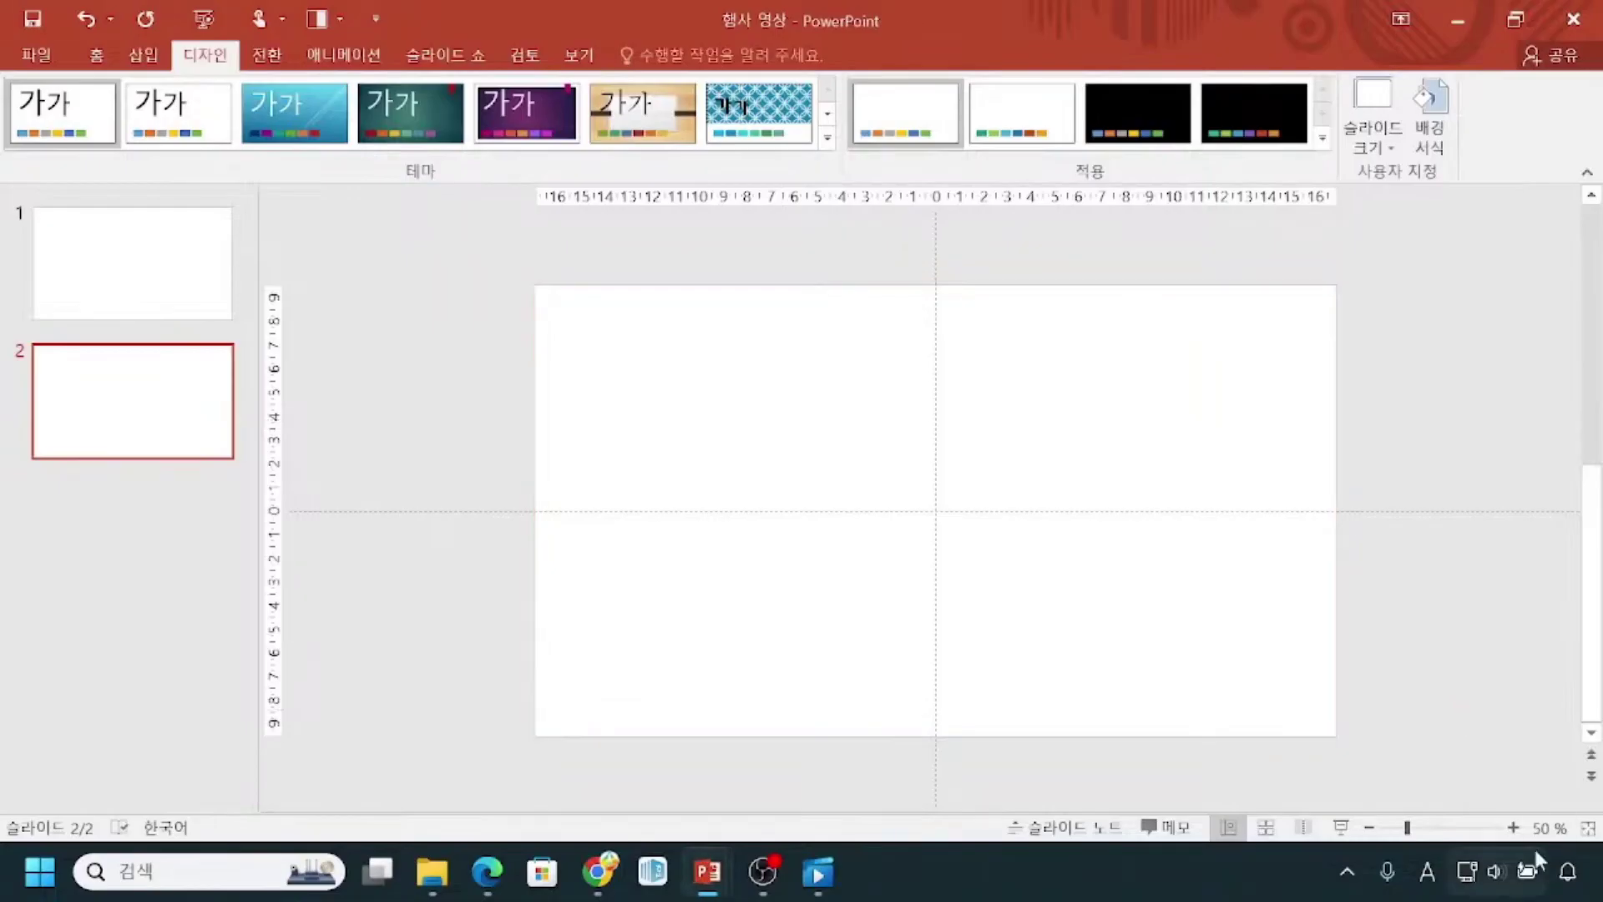
click(1543, 842)
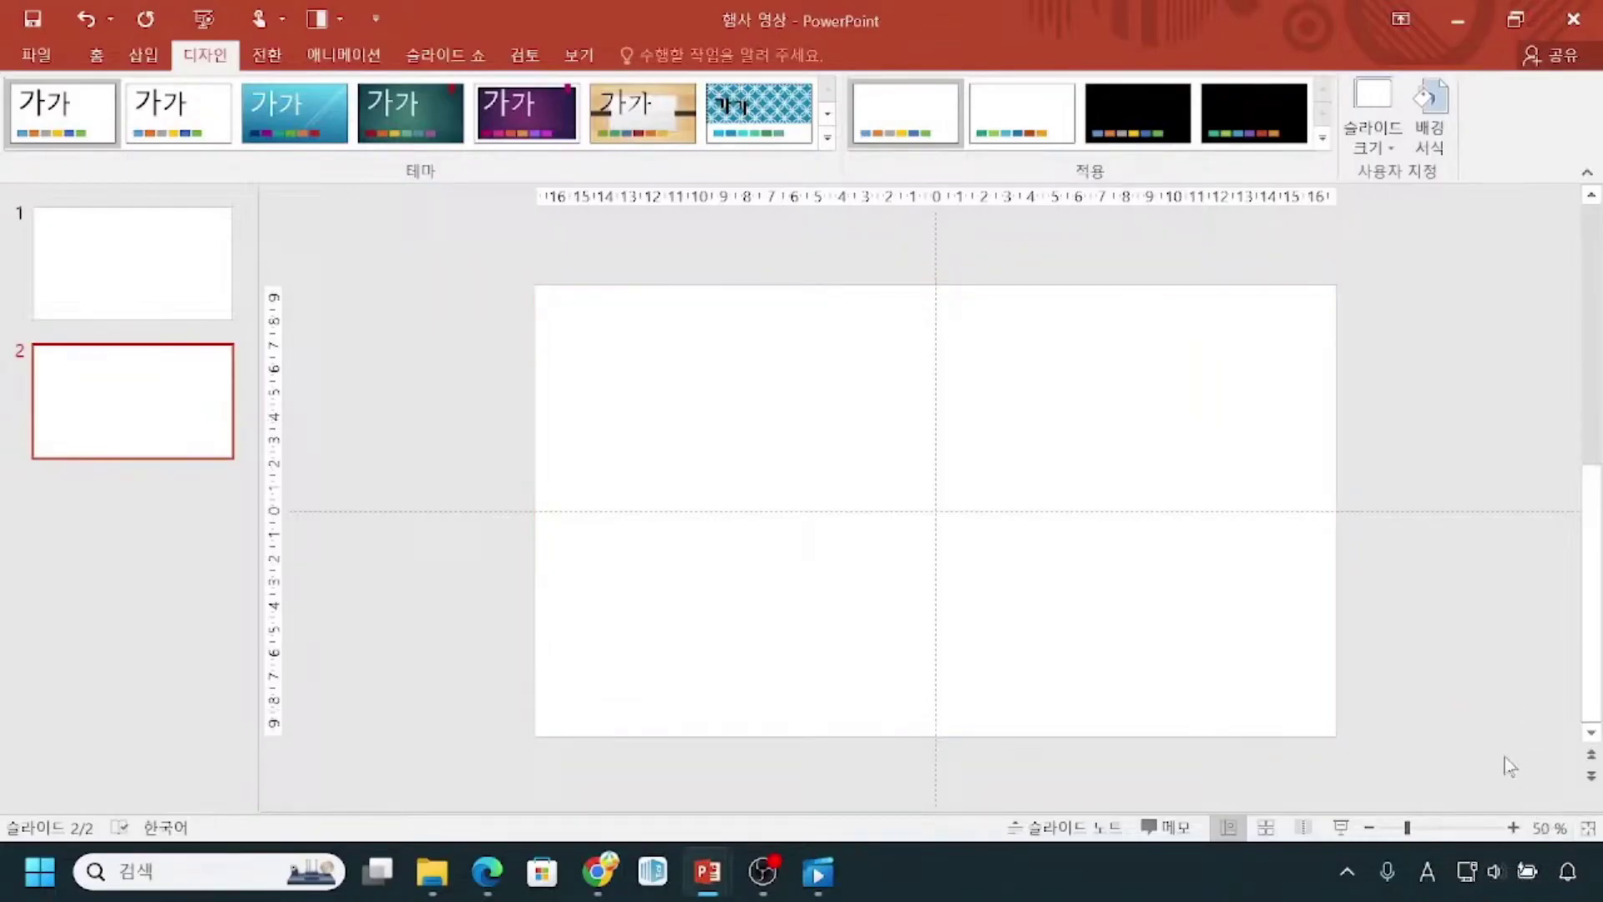
Start inserting a picture on slide 2 and open the 파워포인트 동영상 folder inside 파워포인트 특강 on the desktop.
click(144, 56)
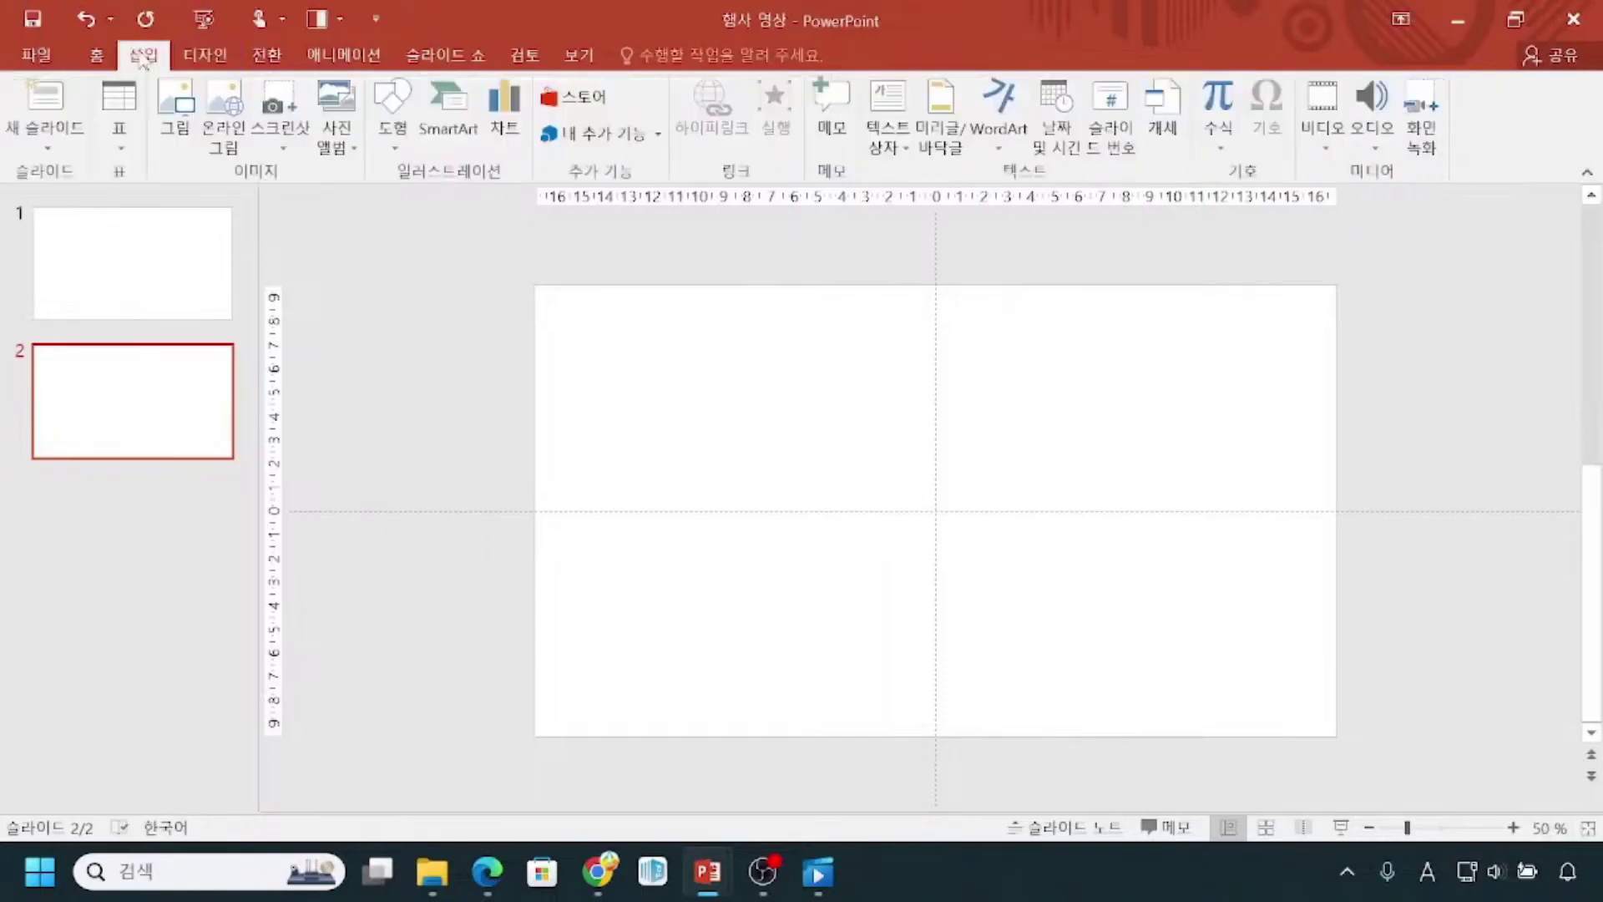
click(164, 142)
click(344, 299)
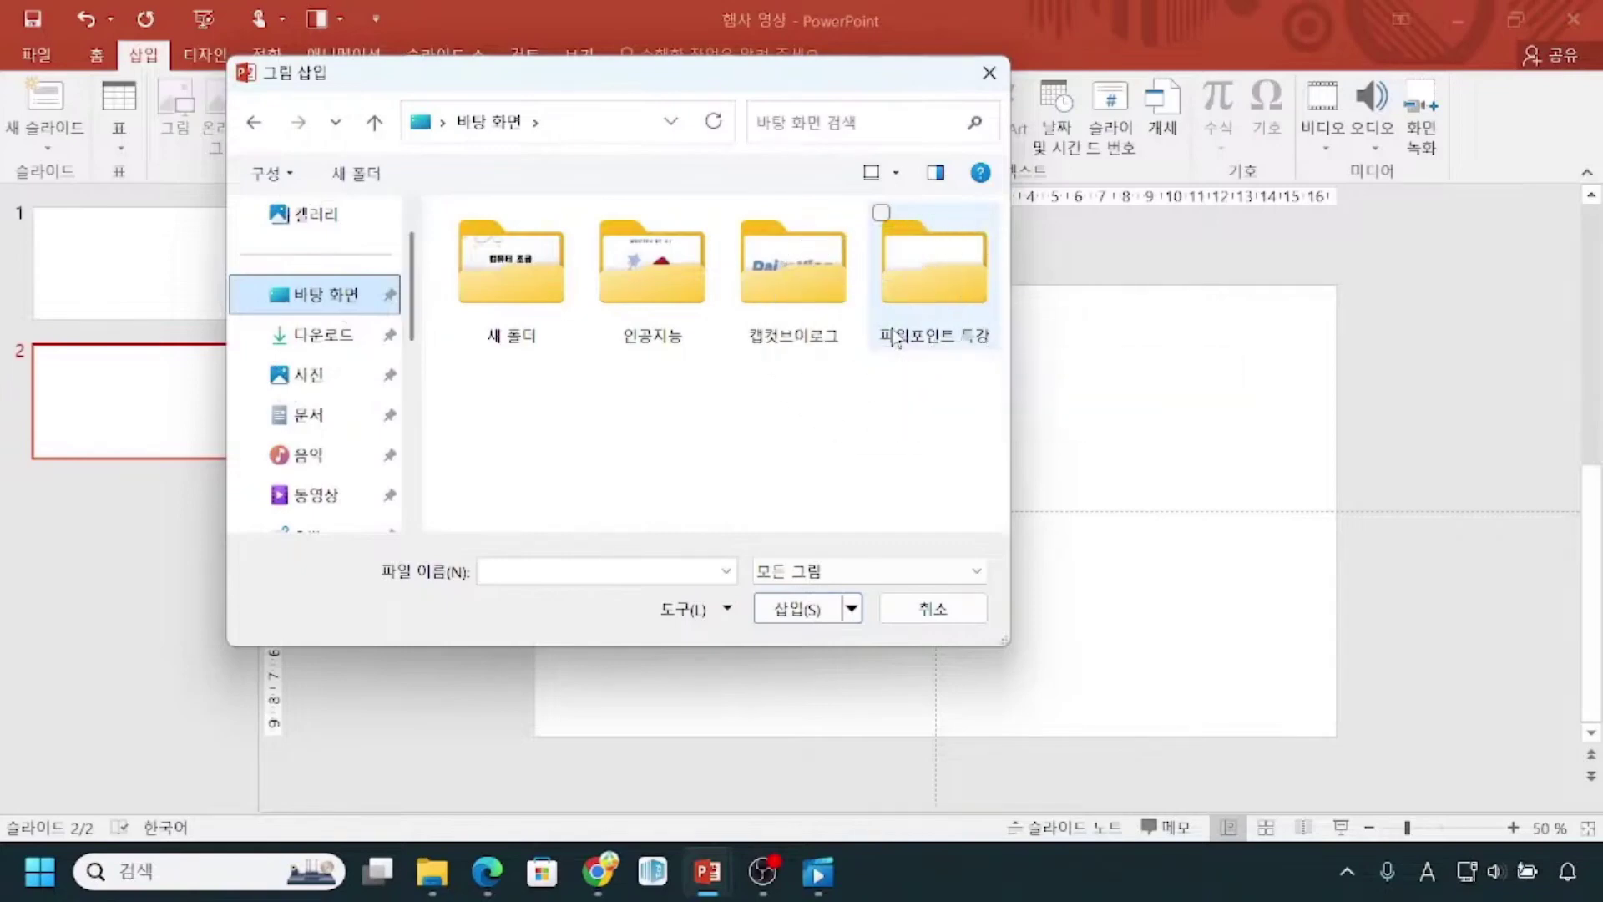
double_click(943, 305)
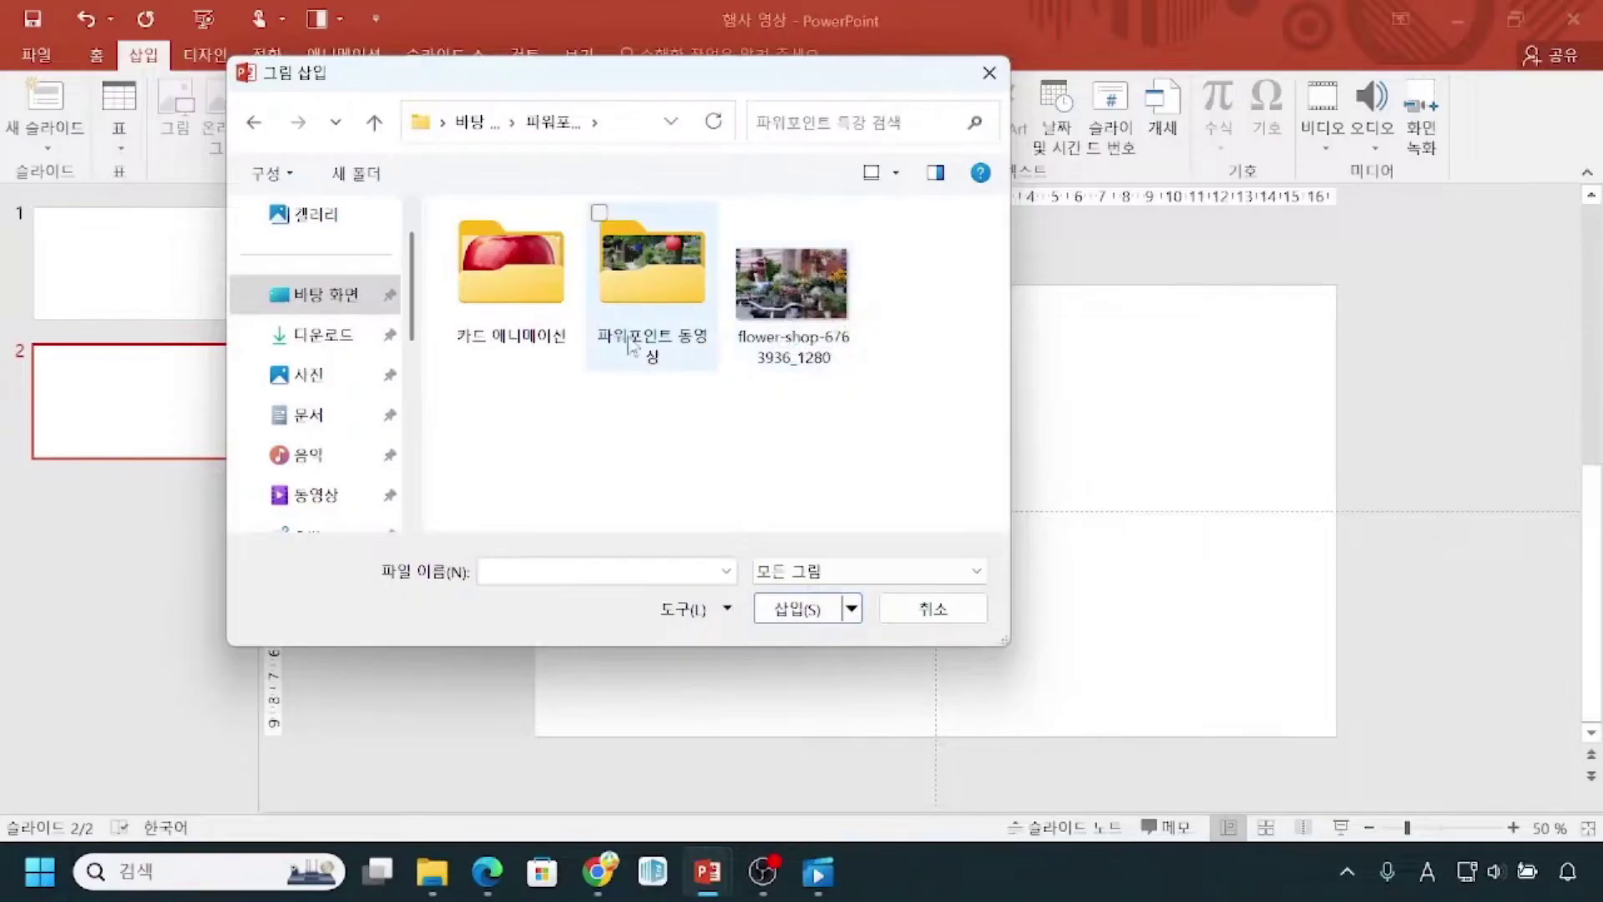
click(622, 359)
click(620, 359)
click(670, 298)
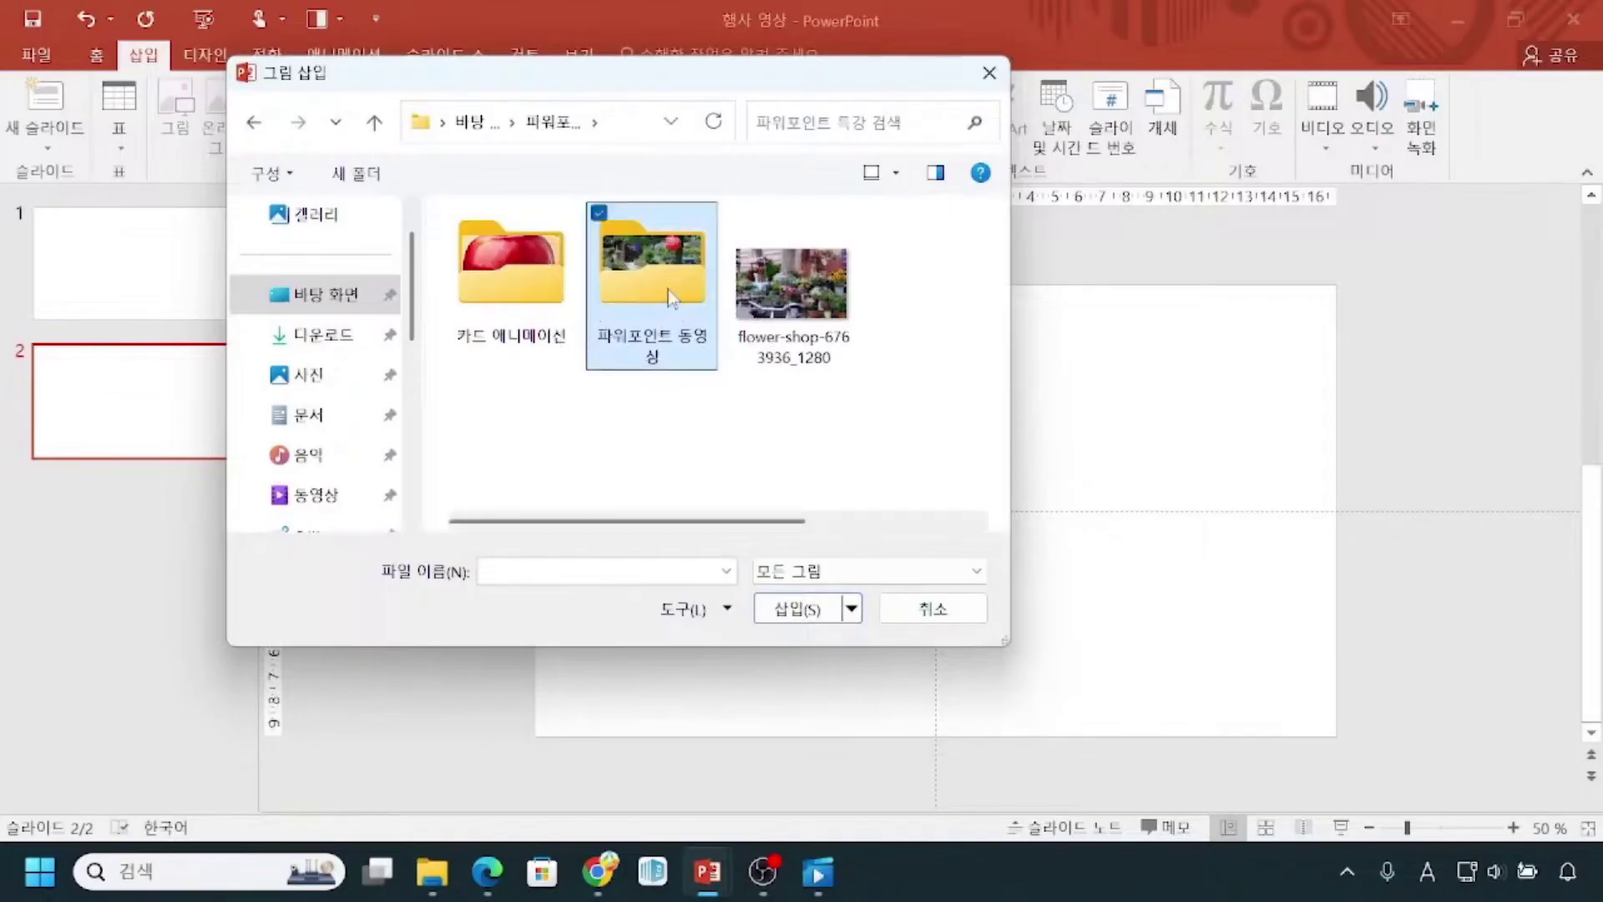
double_click(669, 297)
Insert the picture 1.파티 from the open folder onto slide 2.
click(487, 341)
click(488, 340)
click(489, 338)
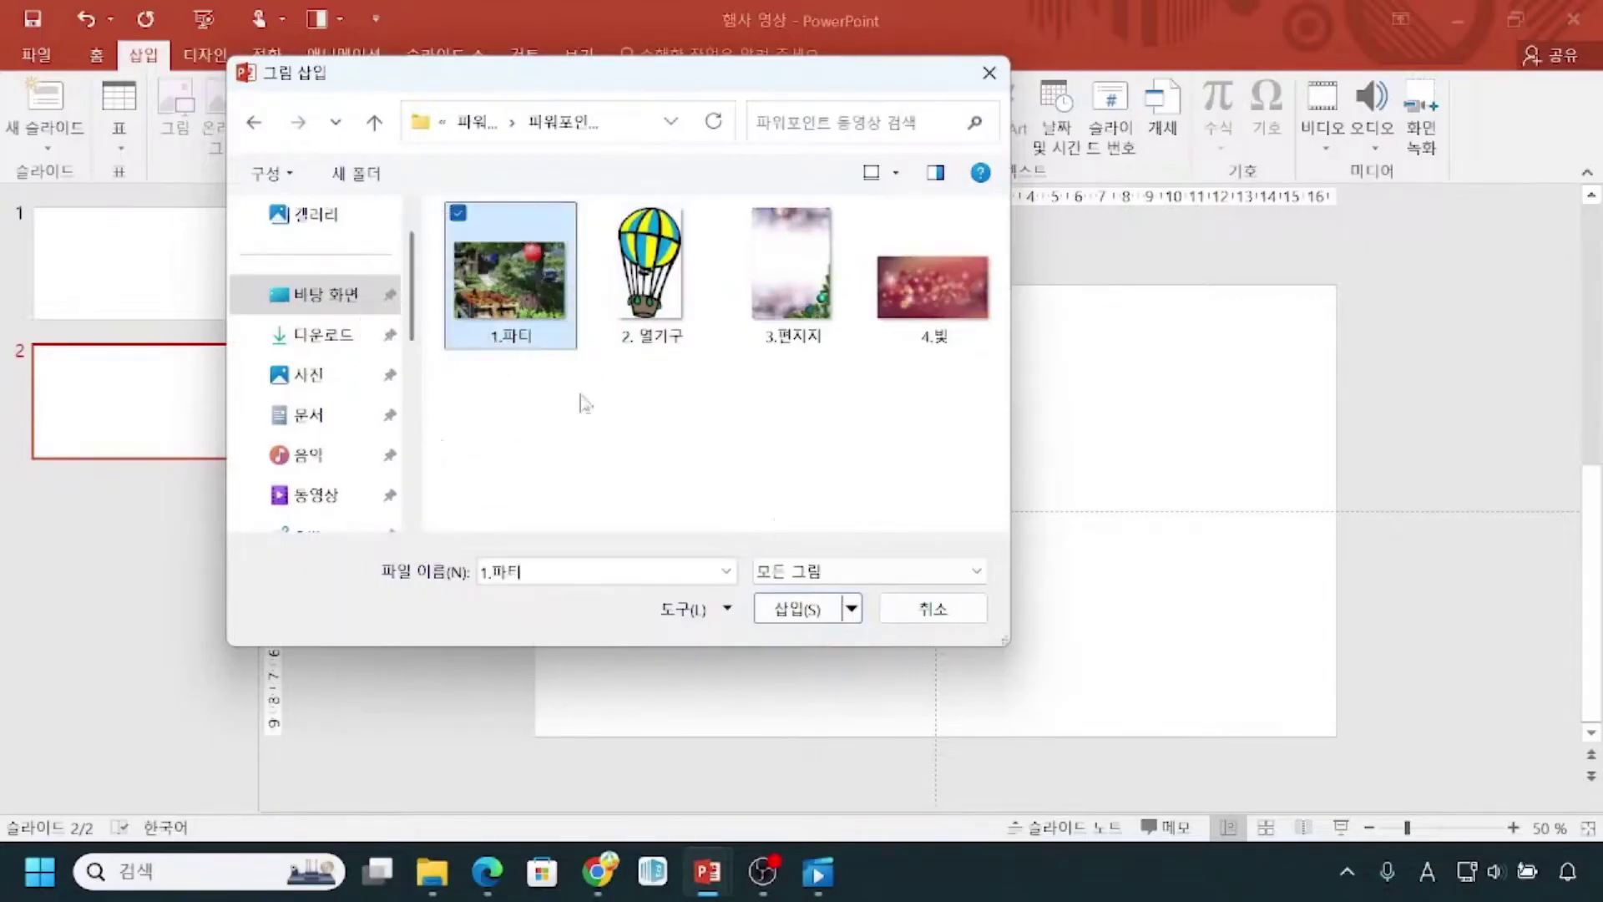
click(797, 608)
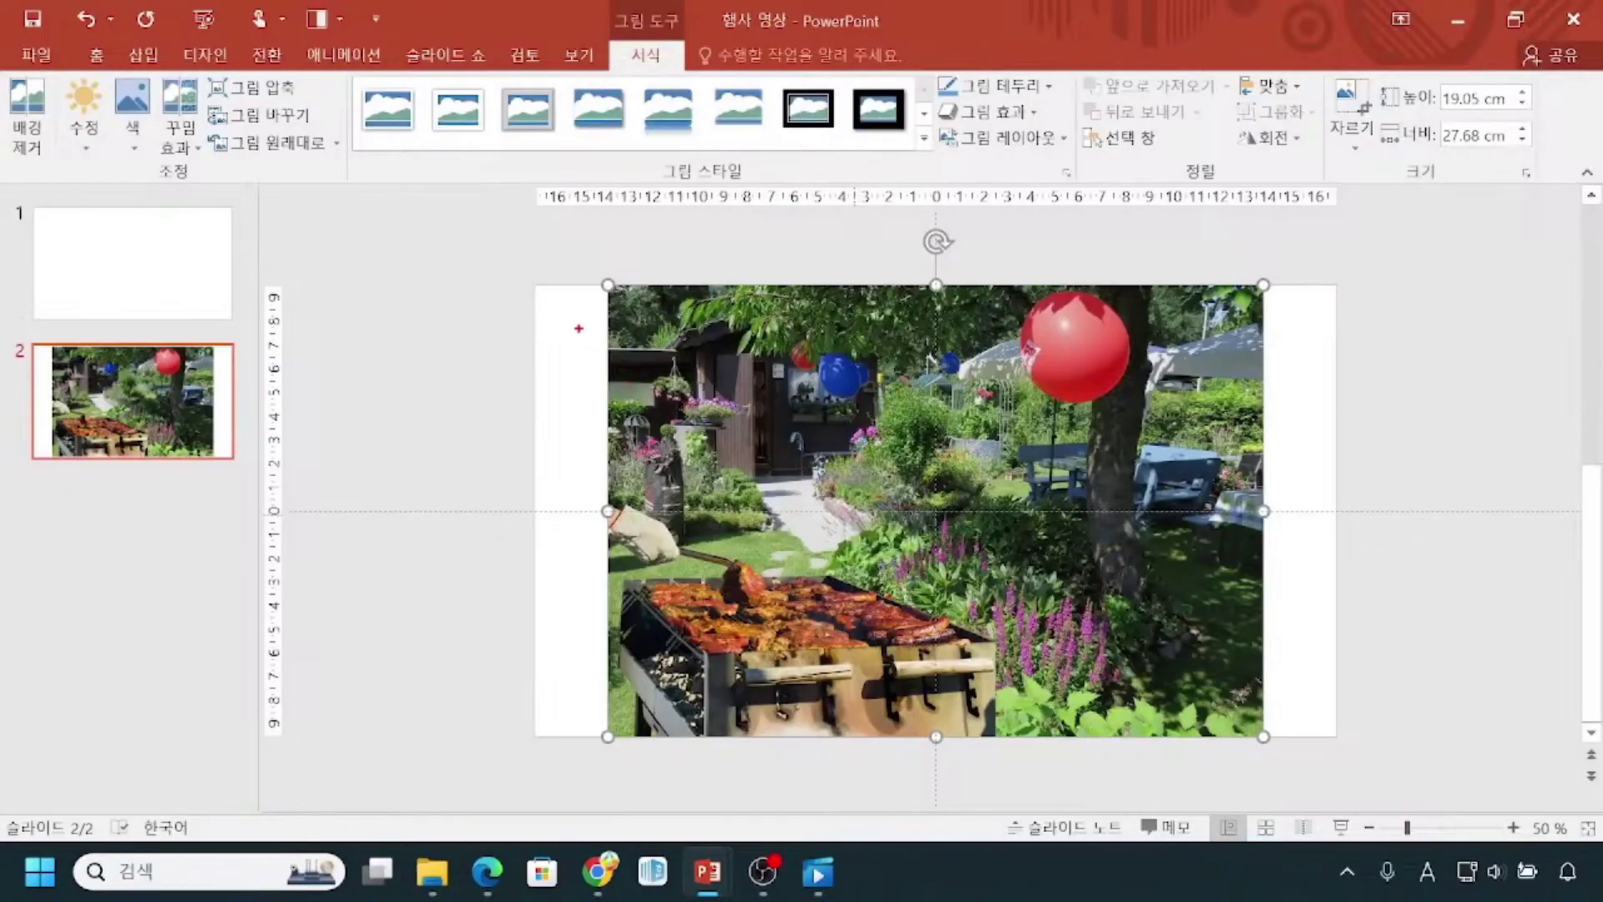
Nudge the inserted party picture horizontally toward the left edge of slide 2.
drag(532, 288, 1336, 741)
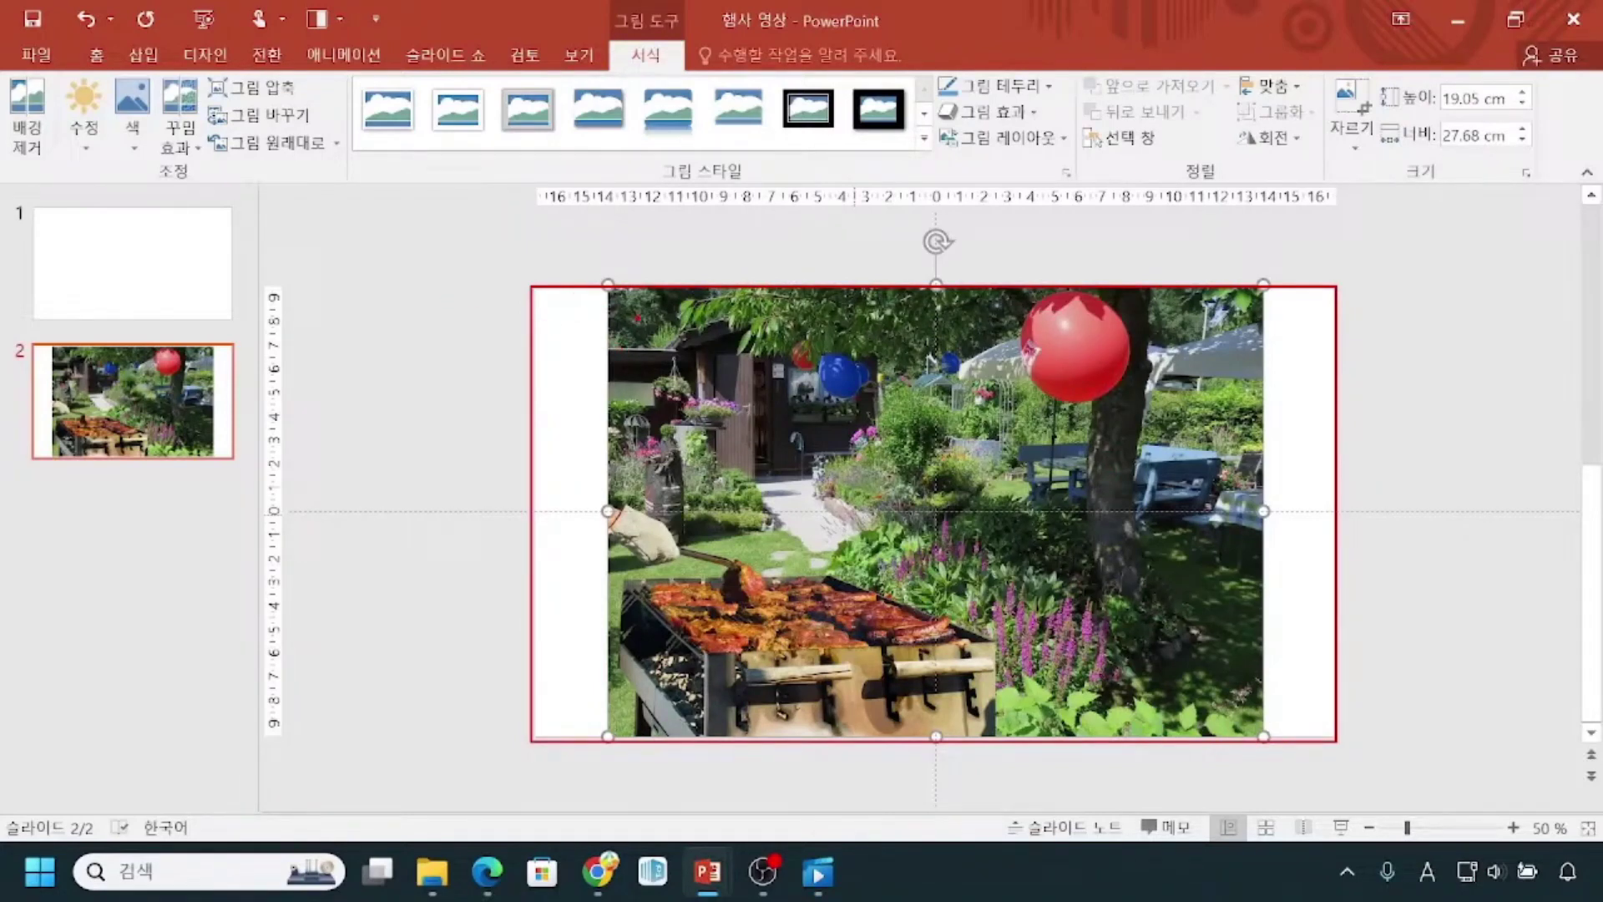
click(749, 384)
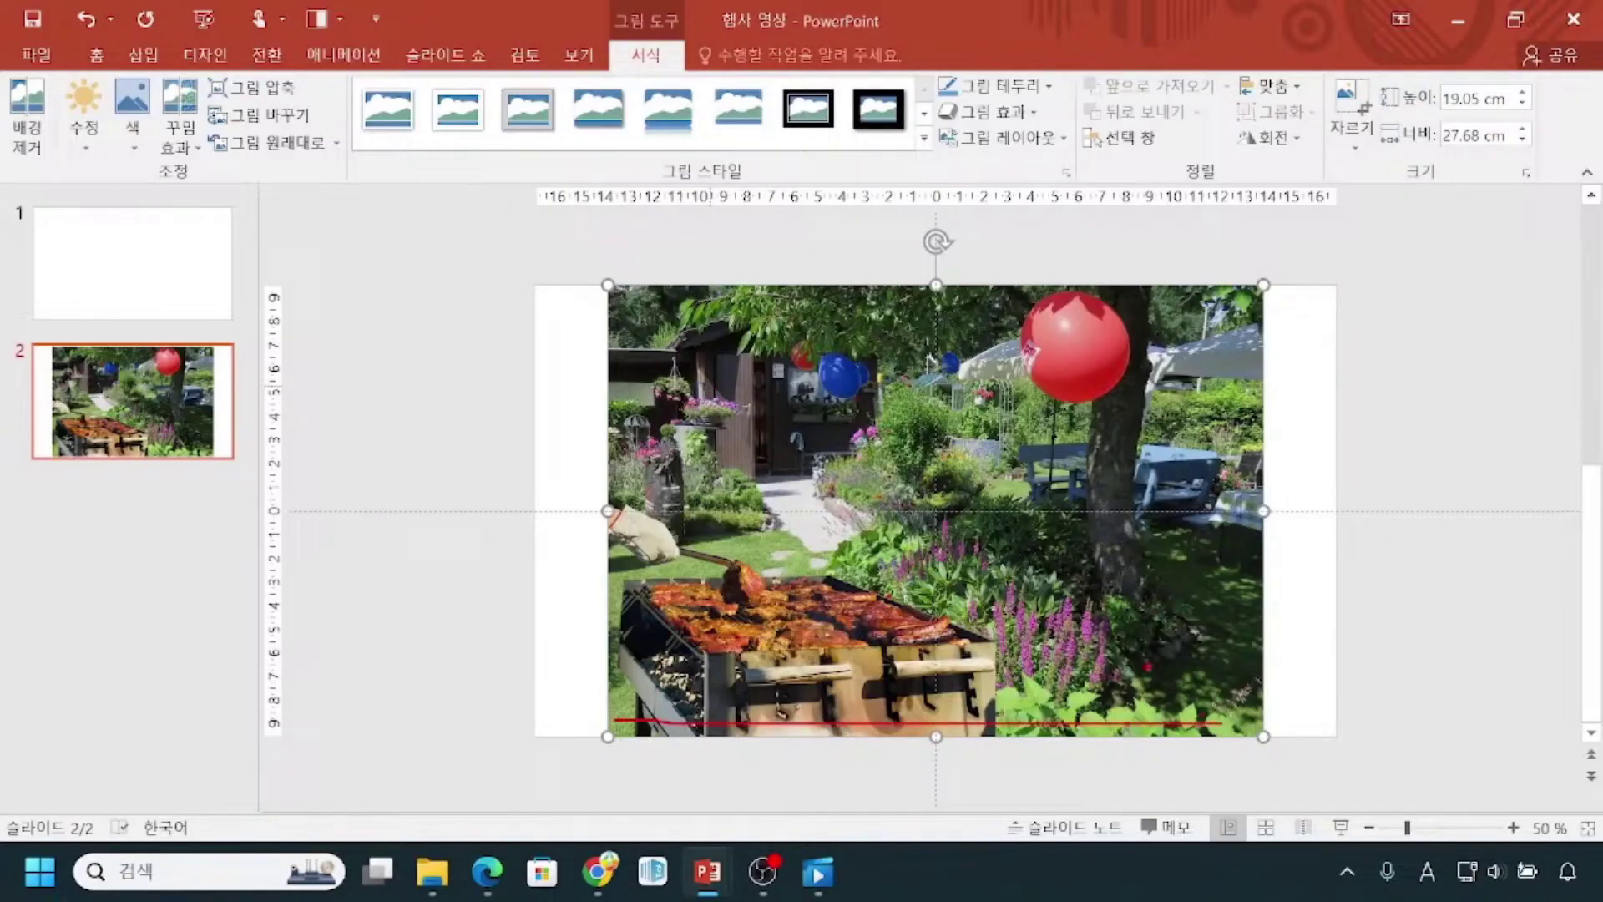
key(Left)
key(Left)
key(Left)
key(Left)
key(Left)
key(Left)
key(Left)
key(Left)
key(Left)
key(Left)
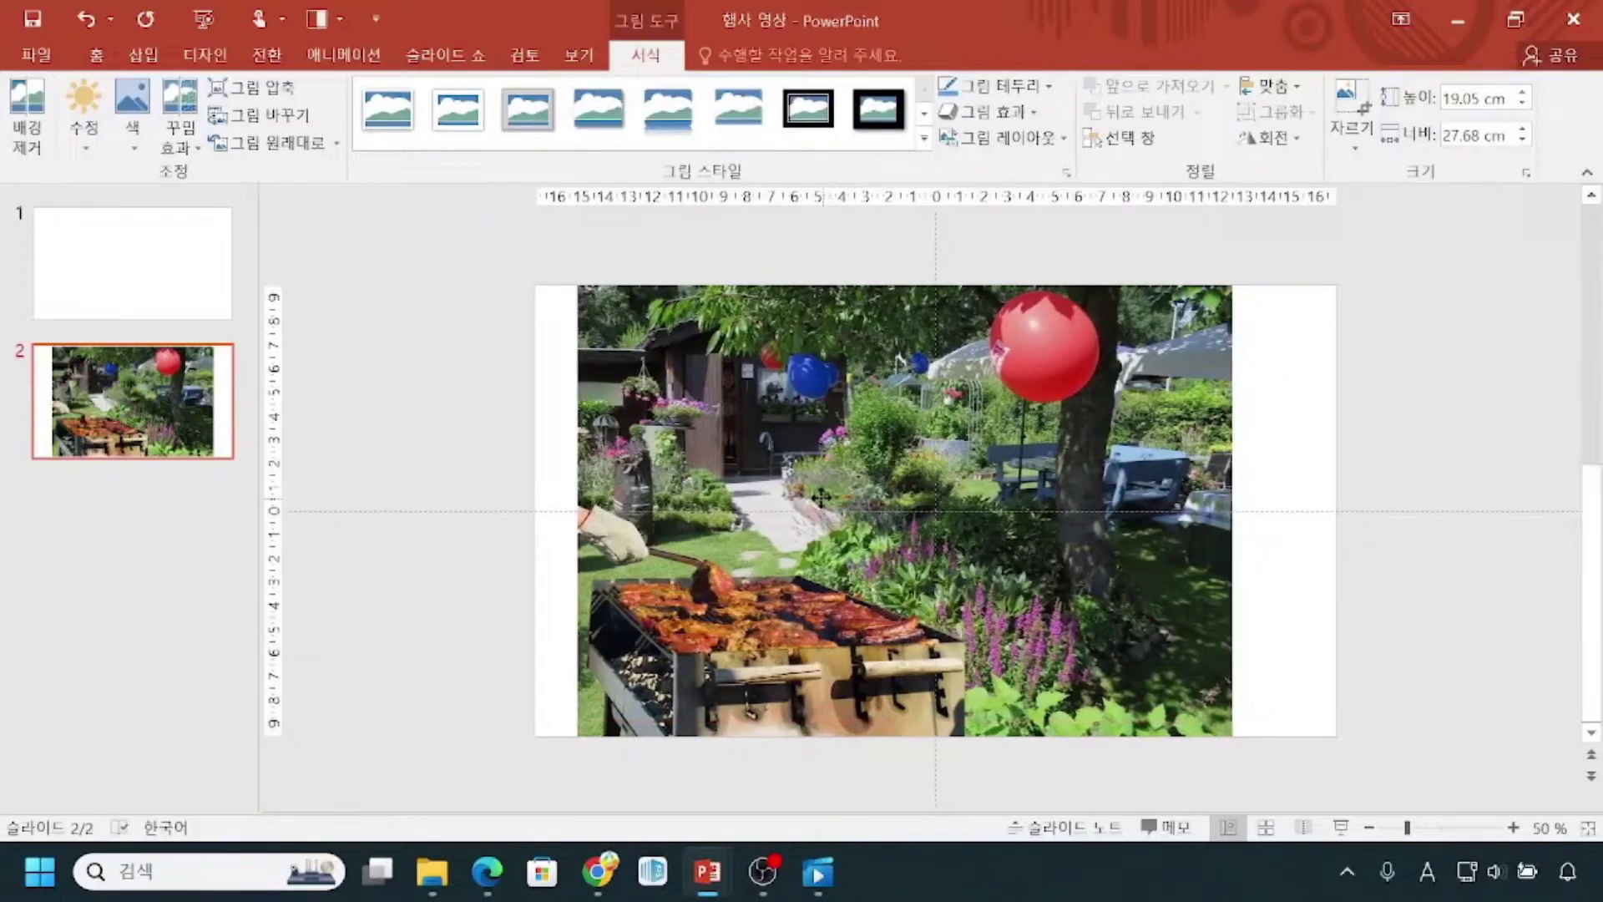
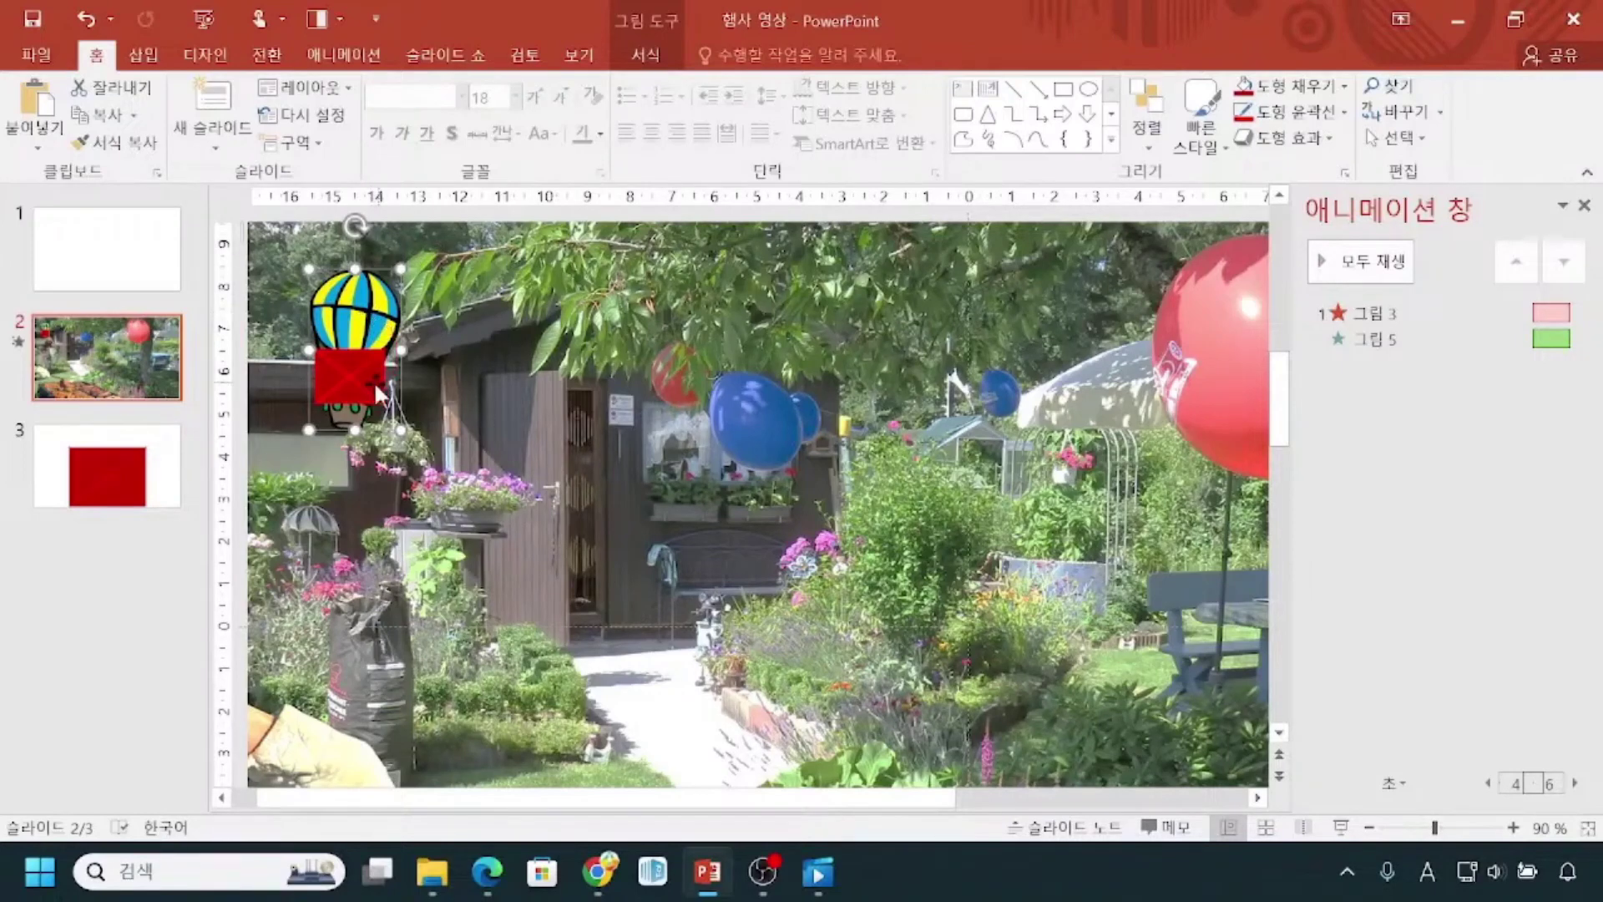
Bring the hot-air balloon picture on slide 2 to the front, above the red triangle group.
click(371, 307)
click(111, 63)
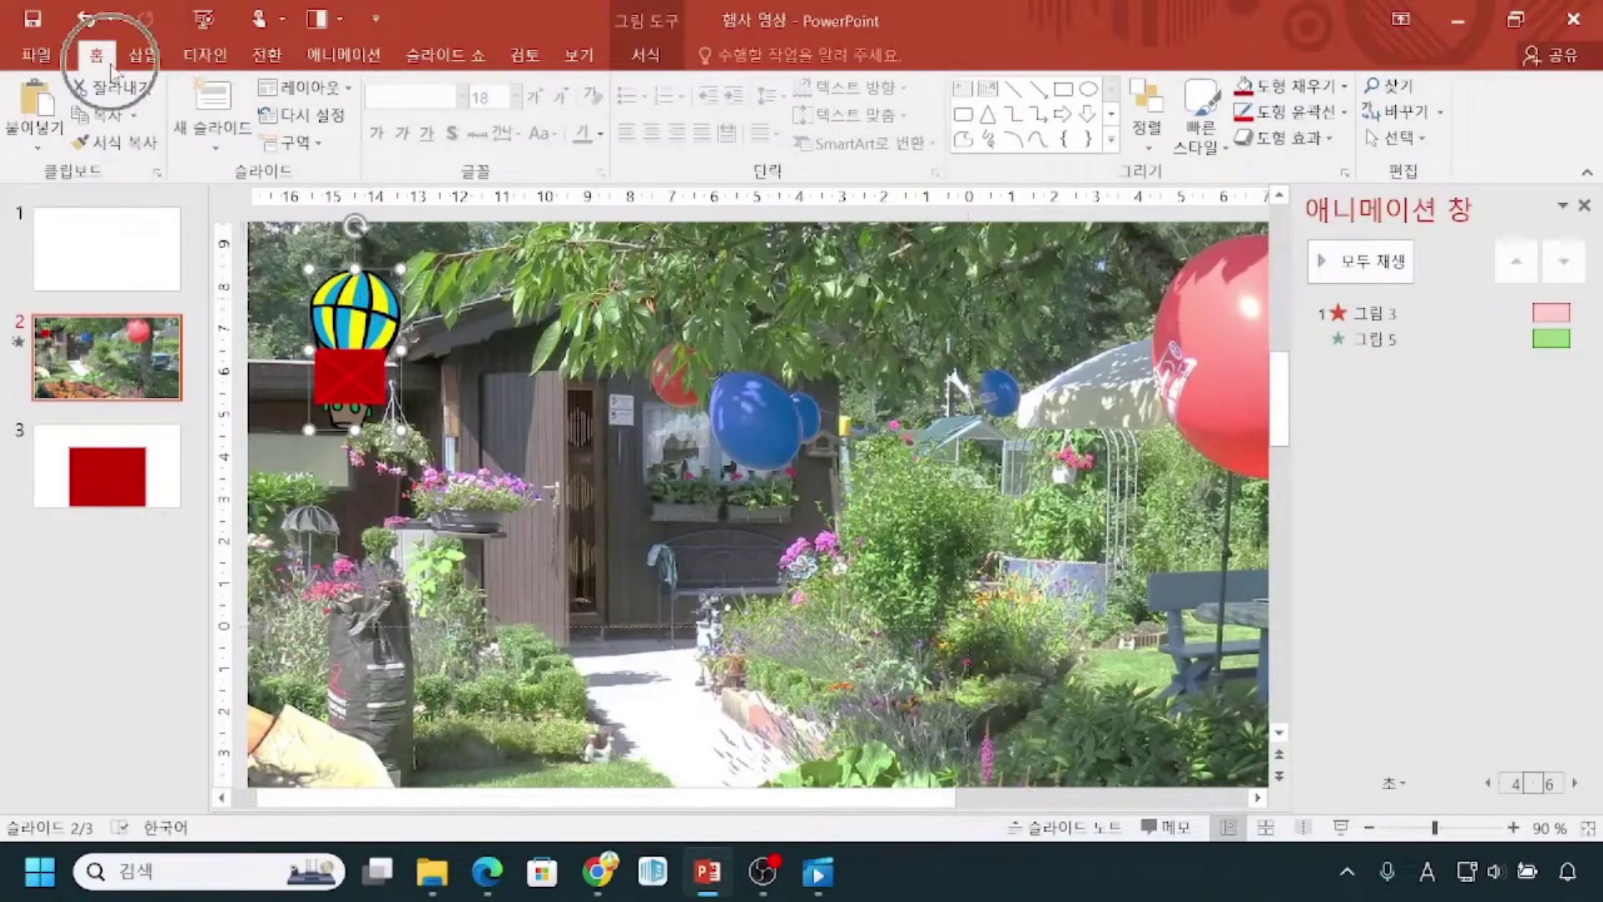
click(1169, 142)
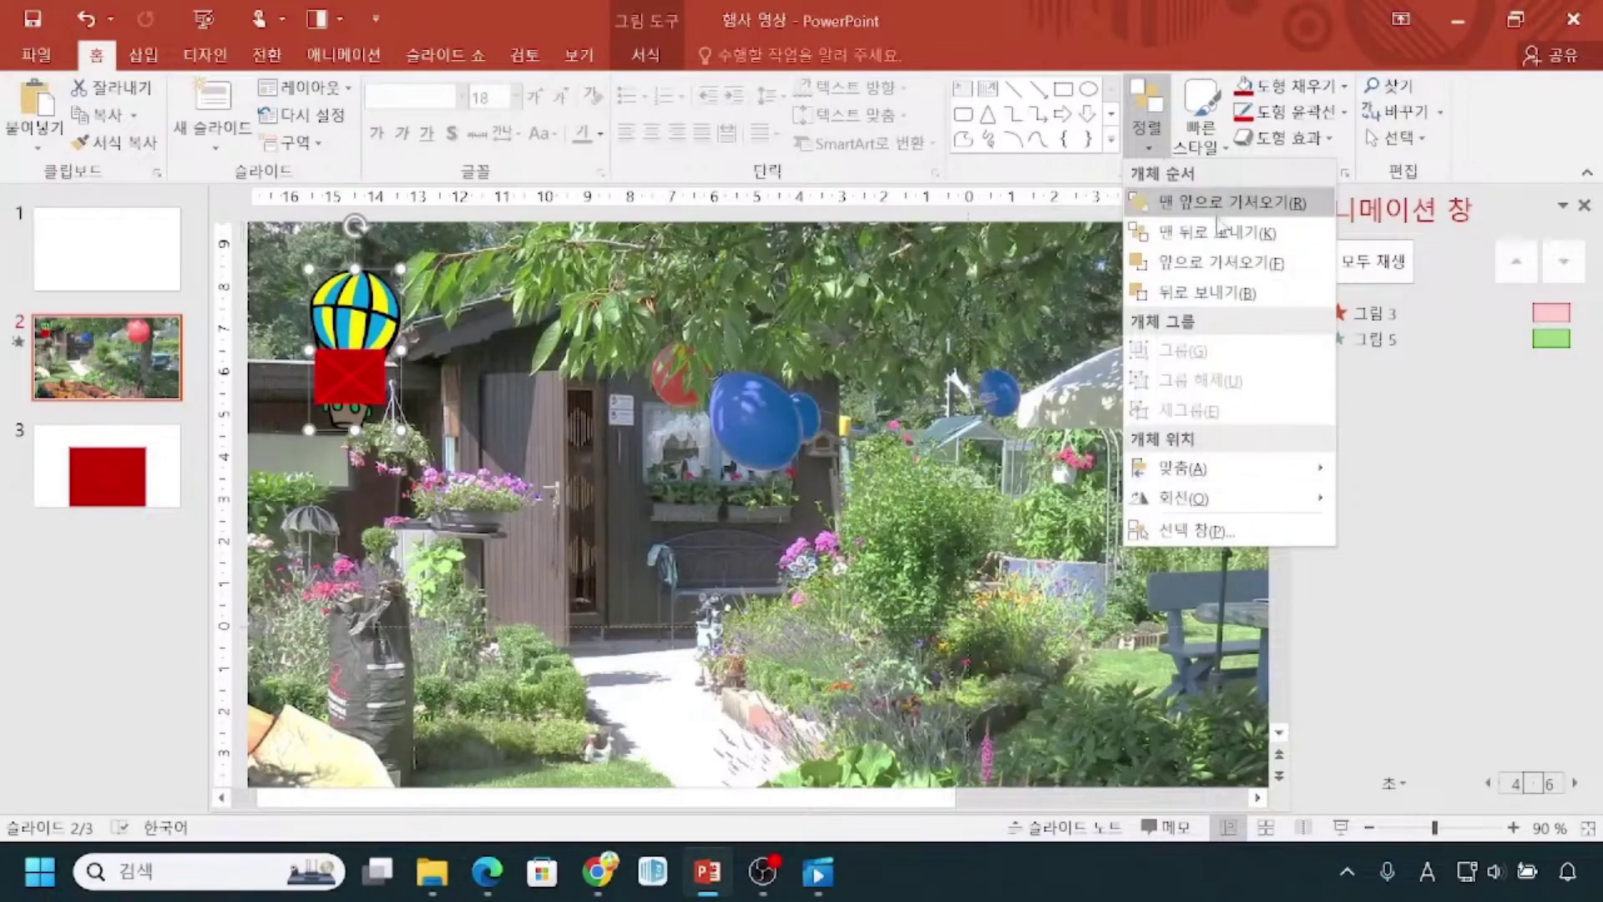
click(1219, 202)
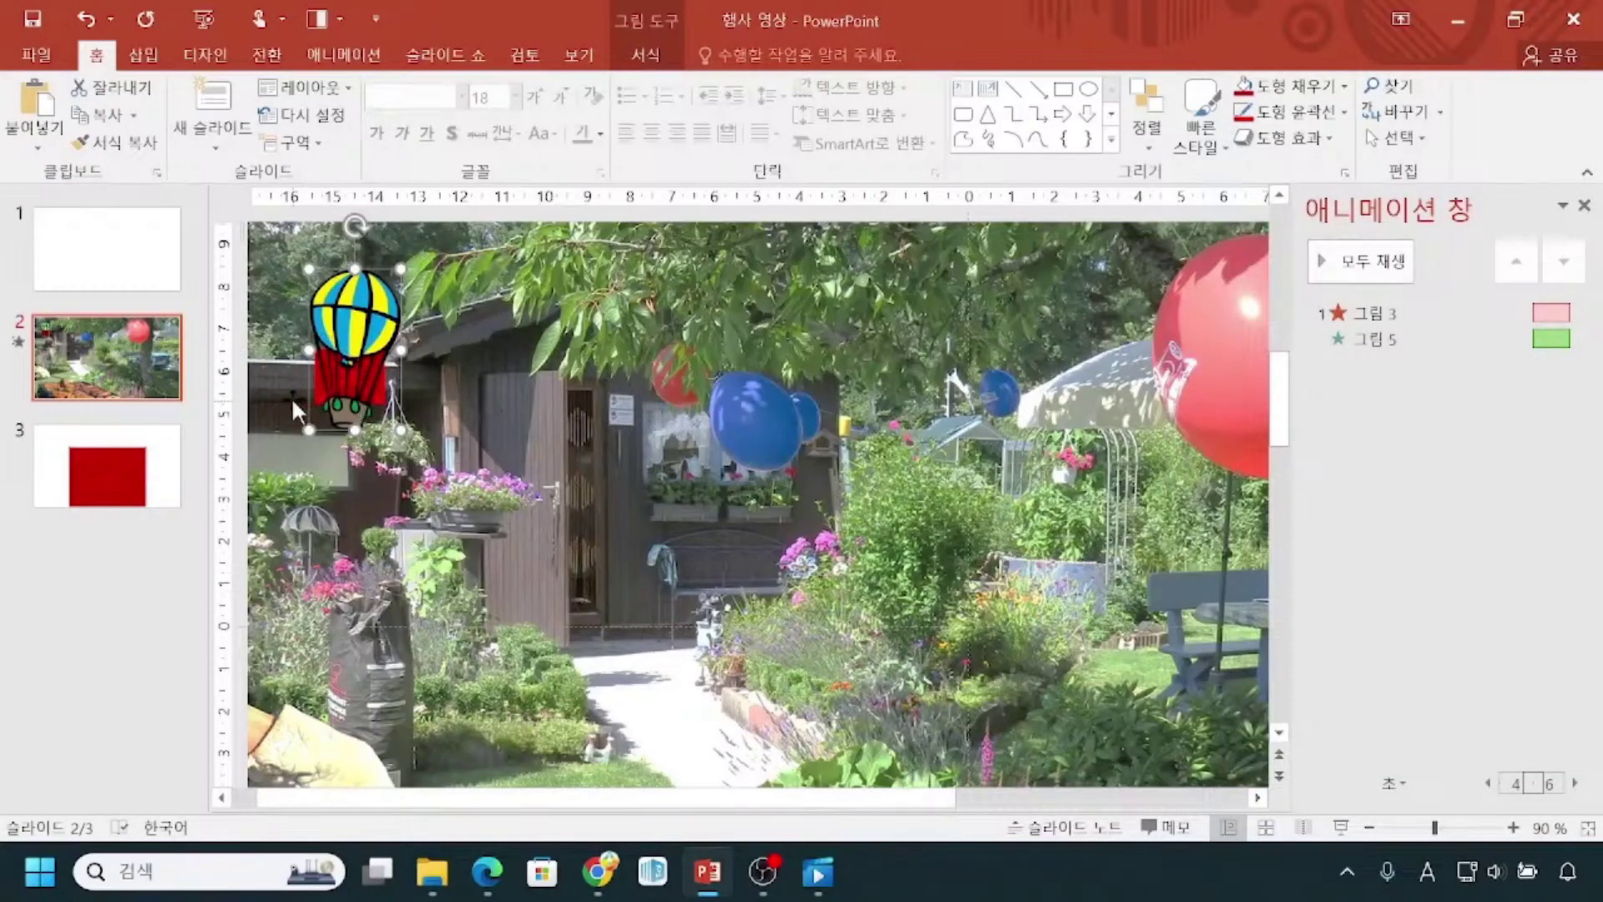
click(459, 451)
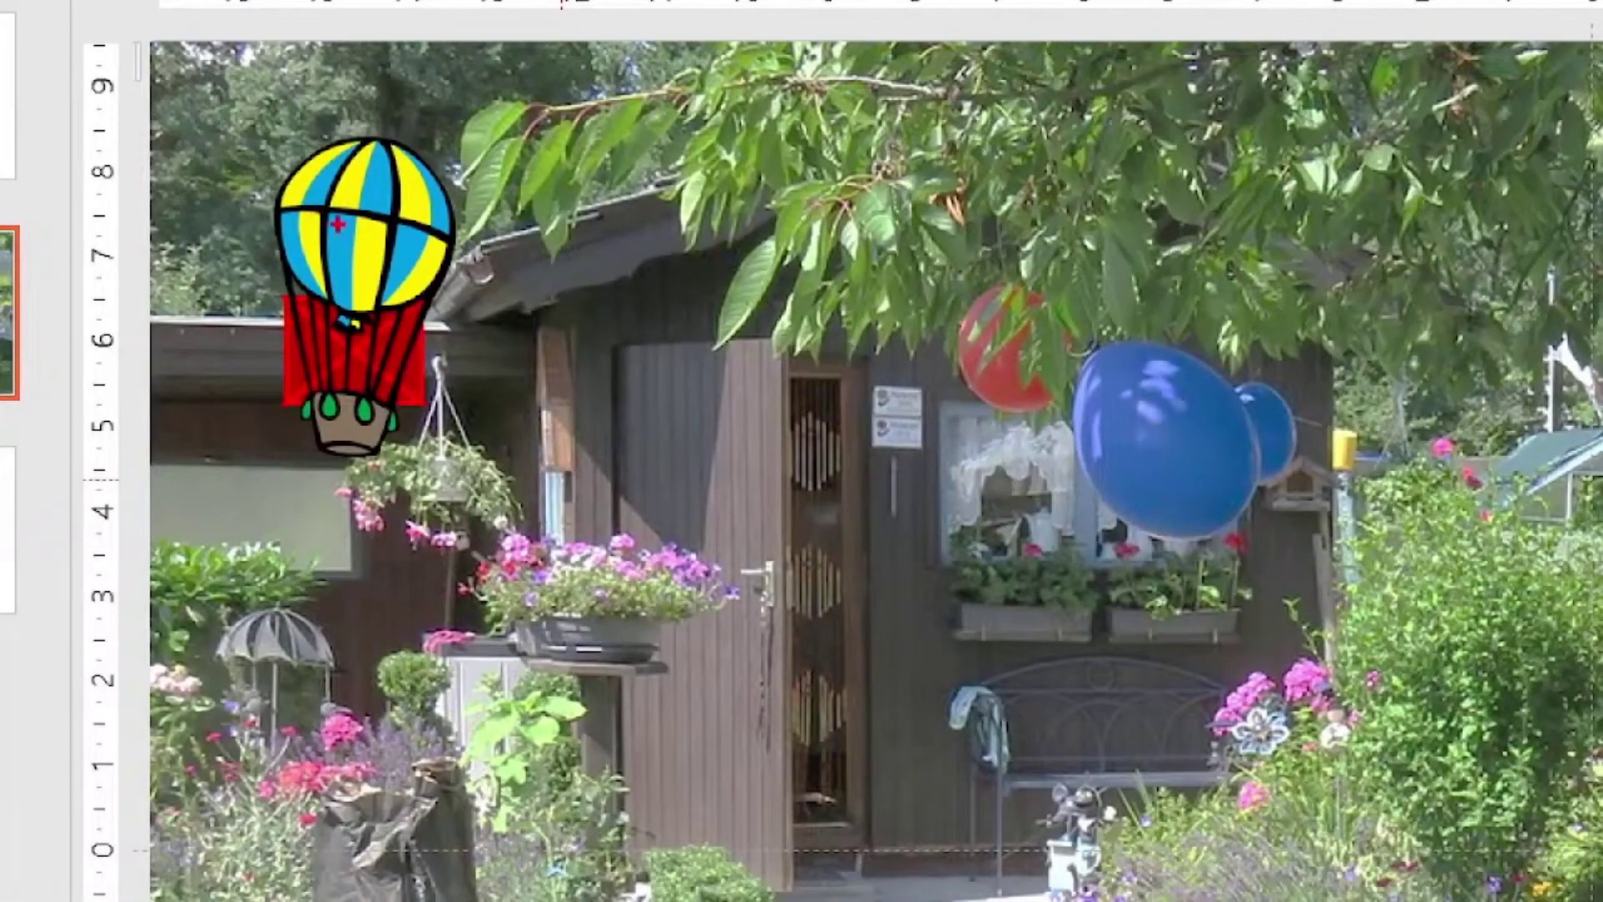
mouse_move(569, 131)
mouse_down()
mouse_move(569, 235)
mouse_move(634, 167)
mouse_move(572, 182)
mouse_up()
mouse_move(675, 121)
mouse_down()
mouse_move(675, 191)
mouse_move(745, 203)
mouse_up()
mouse_move(843, 132)
mouse_down()
mouse_move(802, 179)
mouse_move(831, 244)
mouse_move(776, 268)
mouse_up()
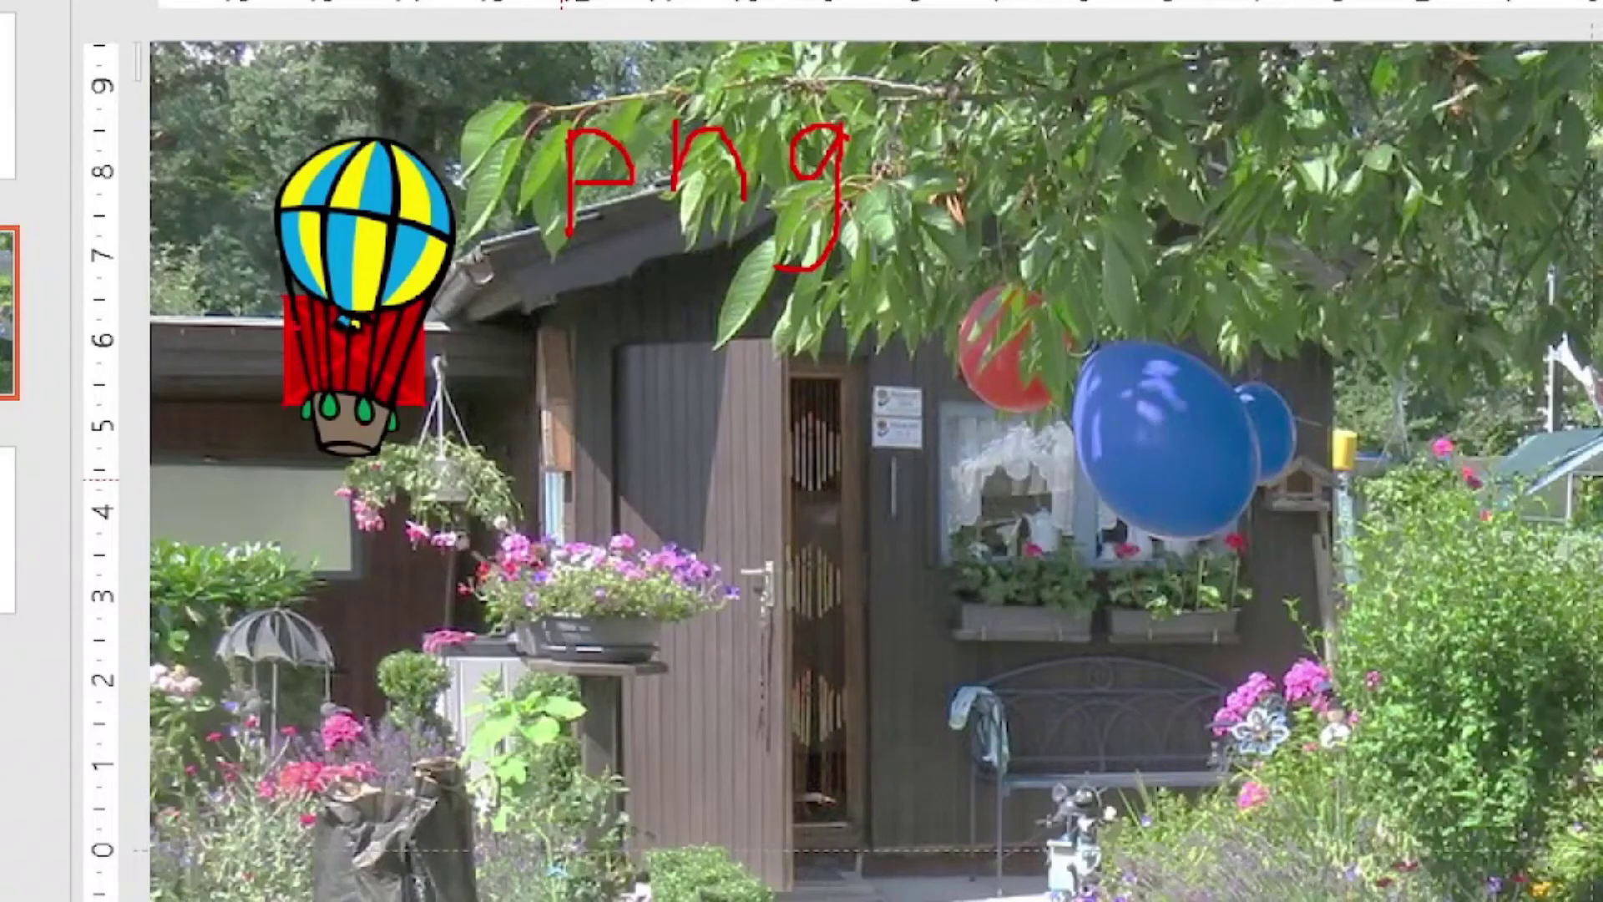
drag(296, 285, 296, 324)
key(Escape)
click(316, 394)
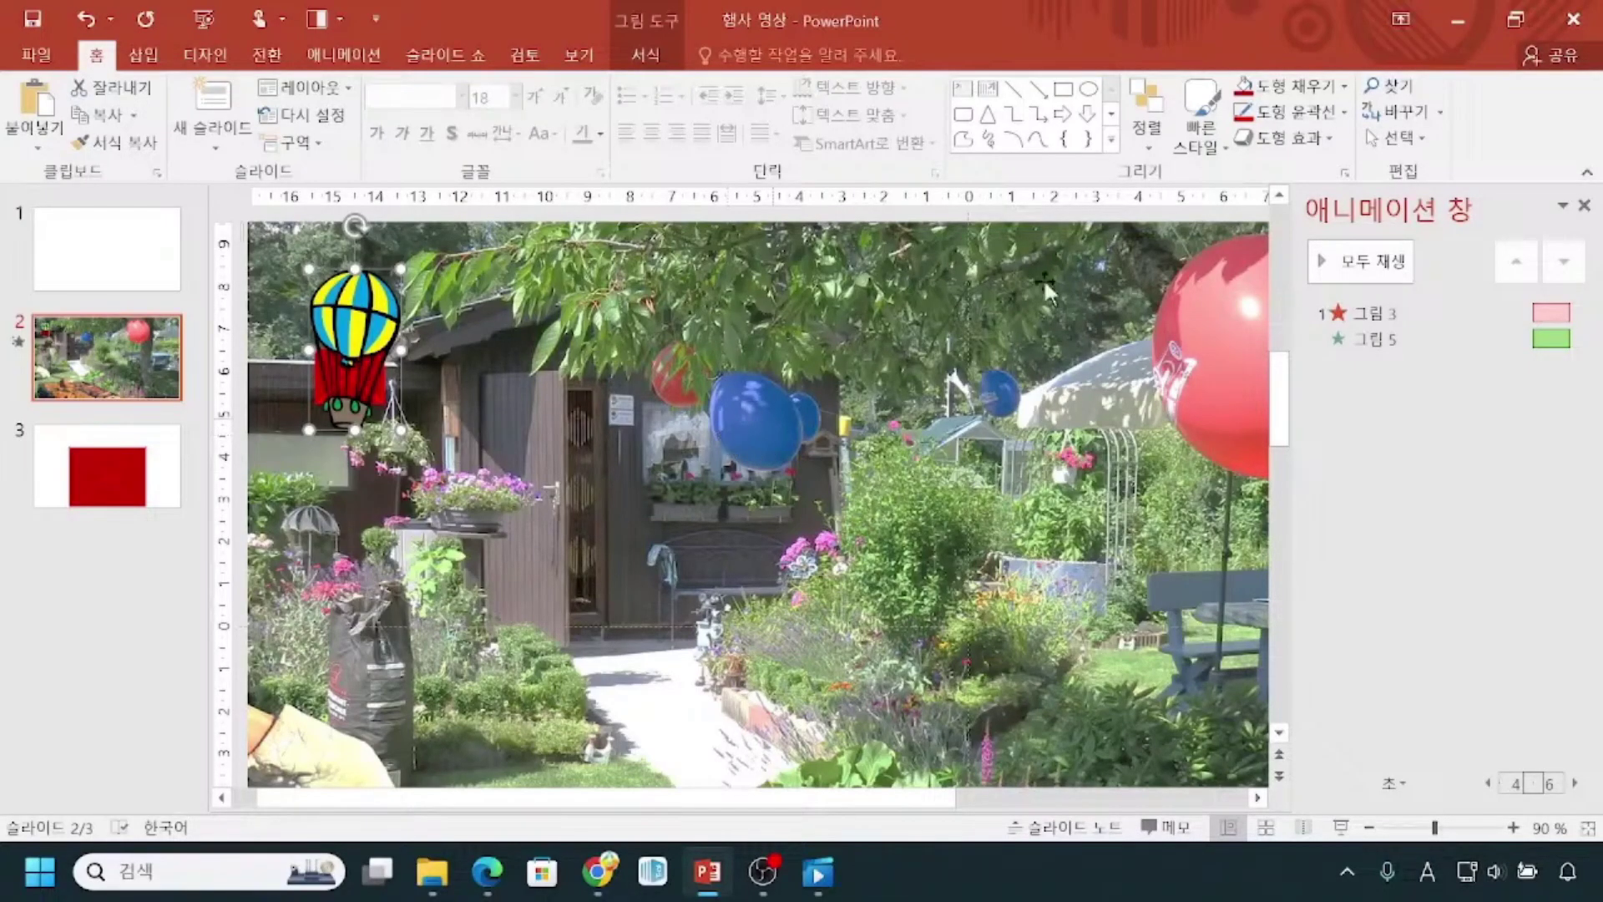
Show the Selection pane (선택 창) listing the objects on slide 2.
click(1417, 139)
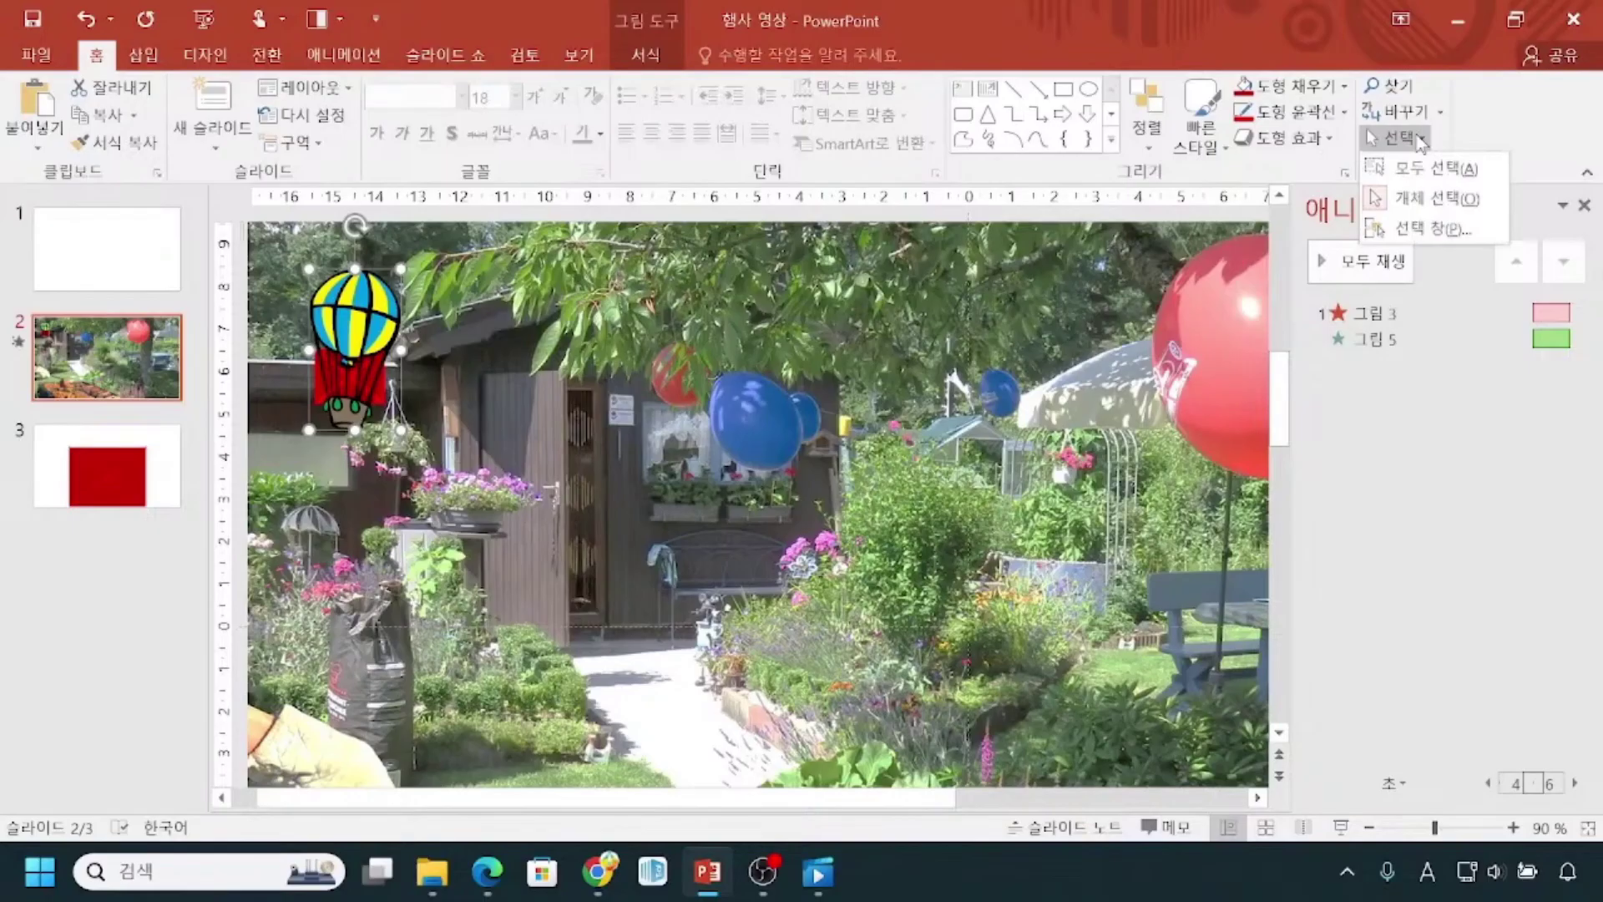
click(1440, 237)
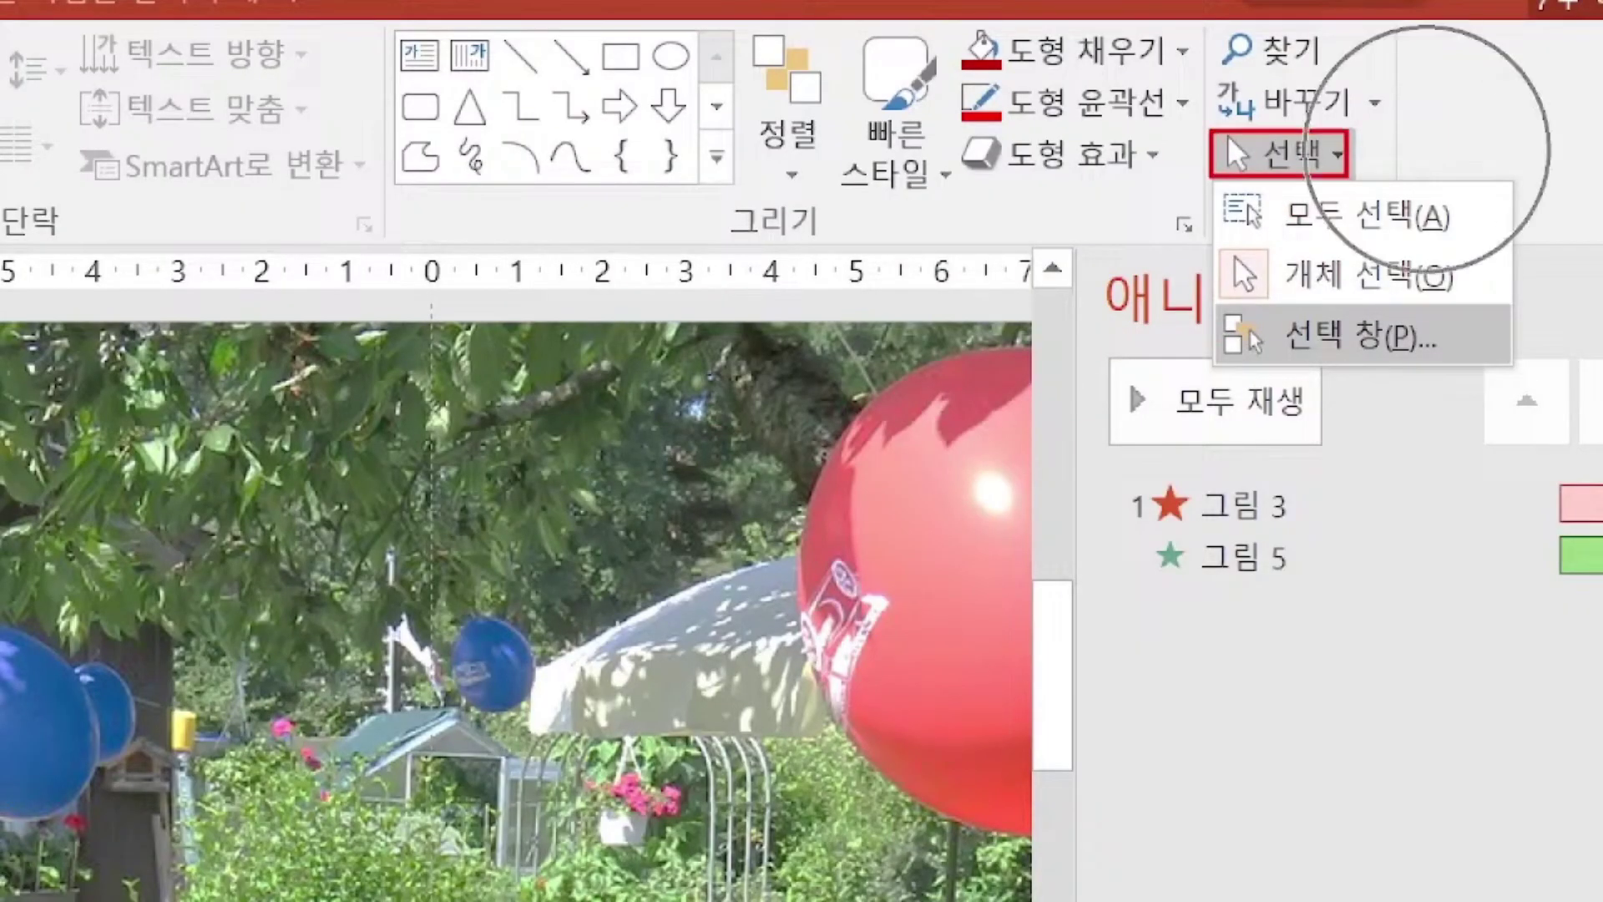
mouse_move(1218, 308)
mouse_down()
mouse_move(1259, 361)
mouse_move(1430, 363)
mouse_move(1491, 277)
mouse_up()
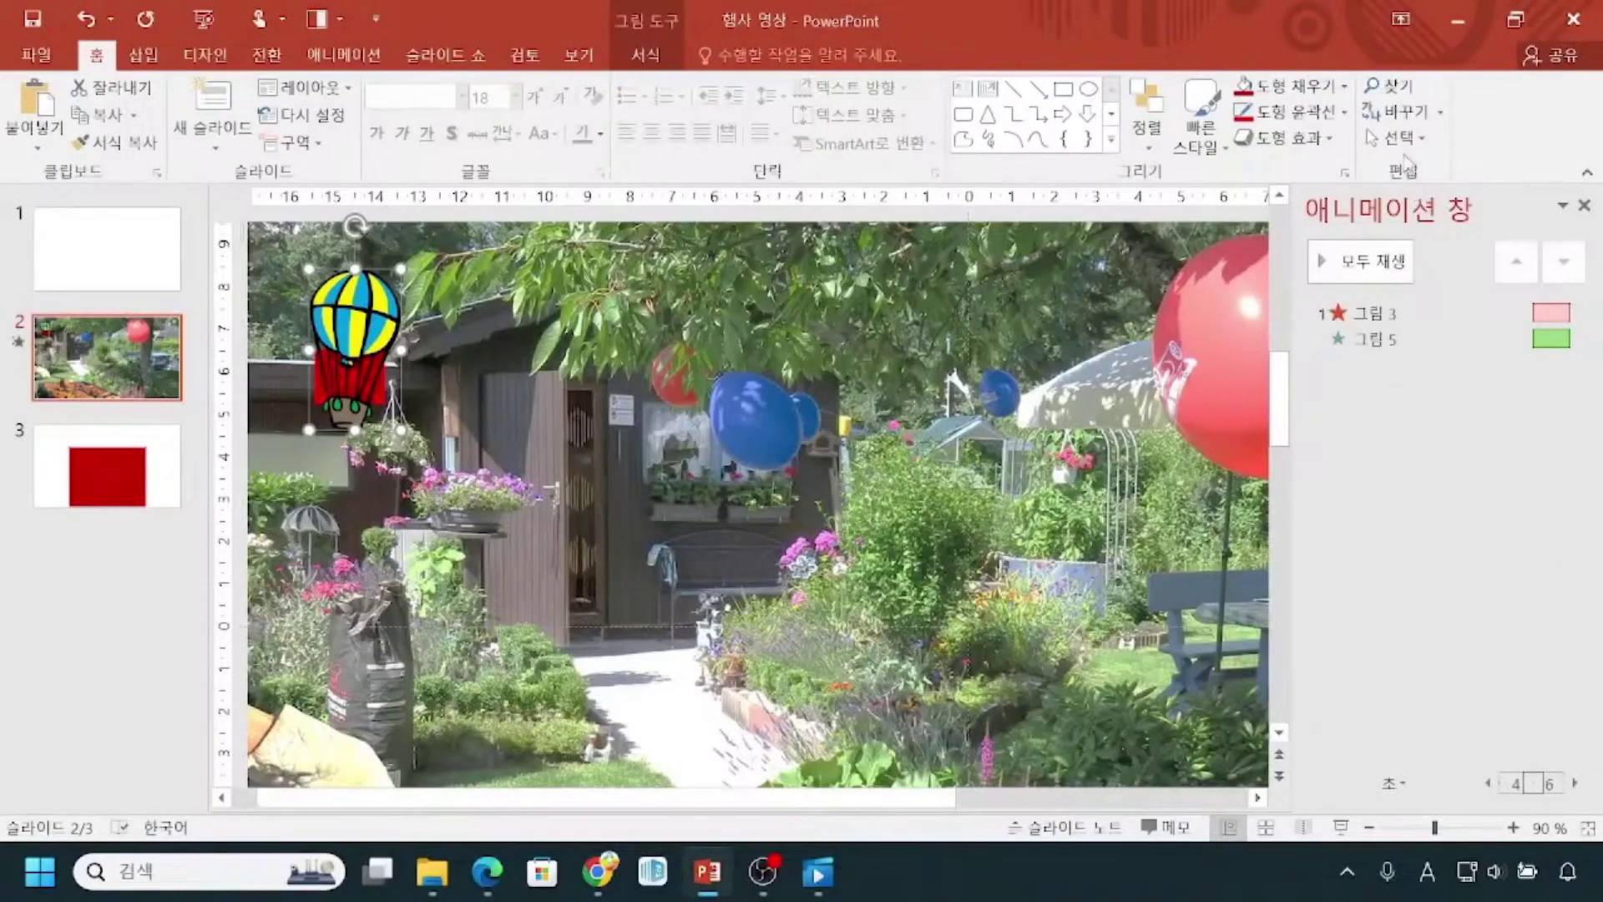
click(1402, 141)
click(1425, 232)
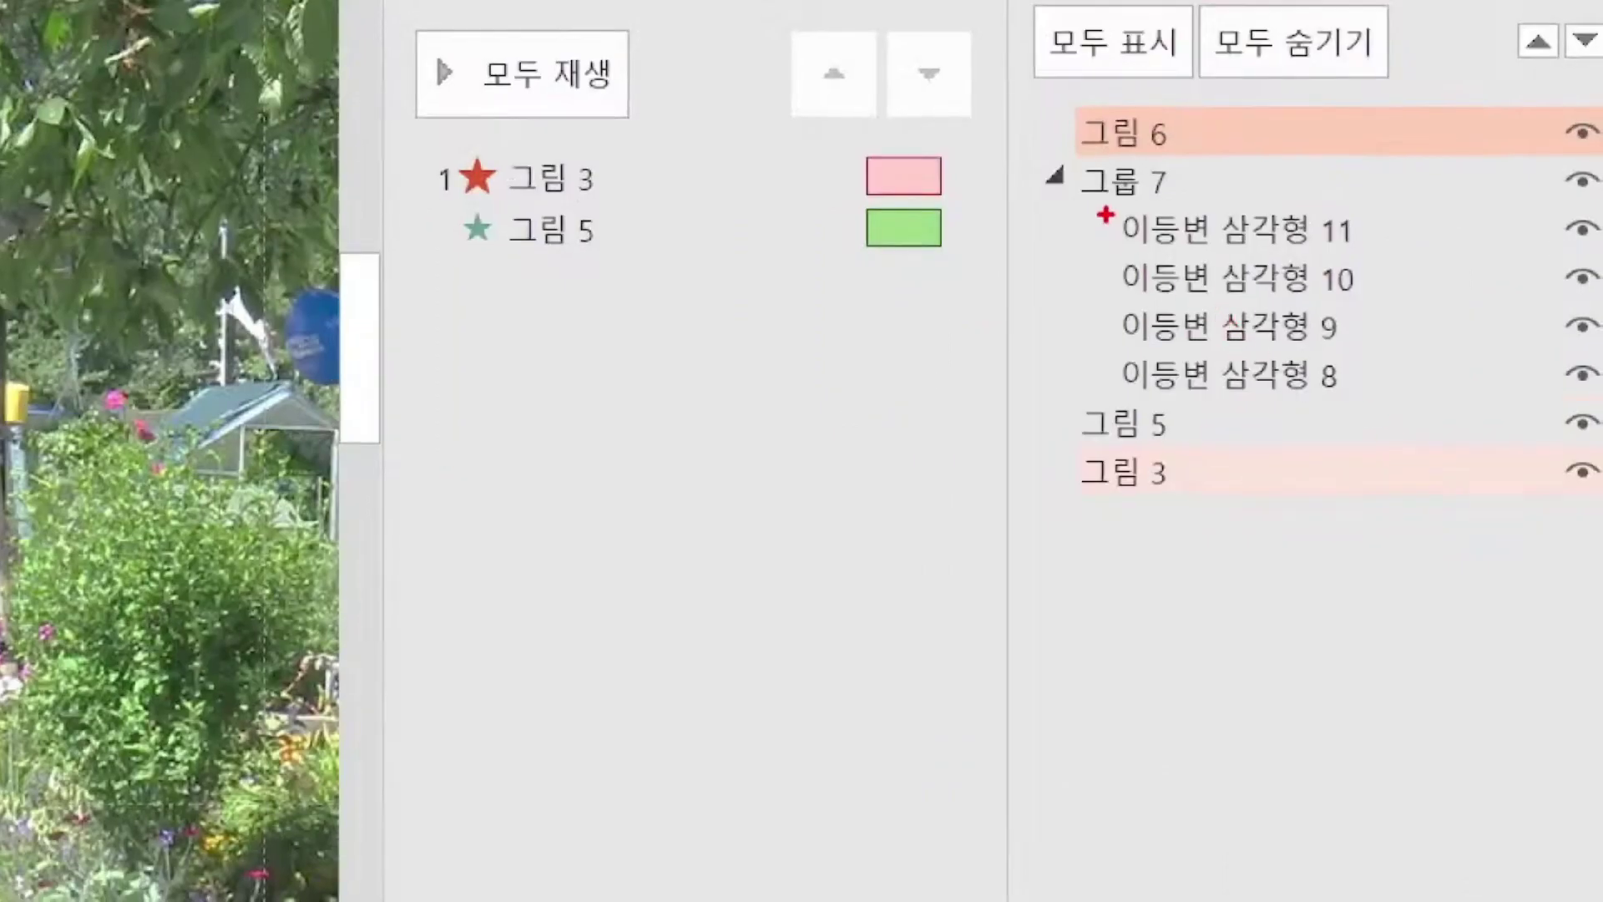
Select the triangle group 그룹 7 in the slide's object list.
drag(1104, 214, 1384, 405)
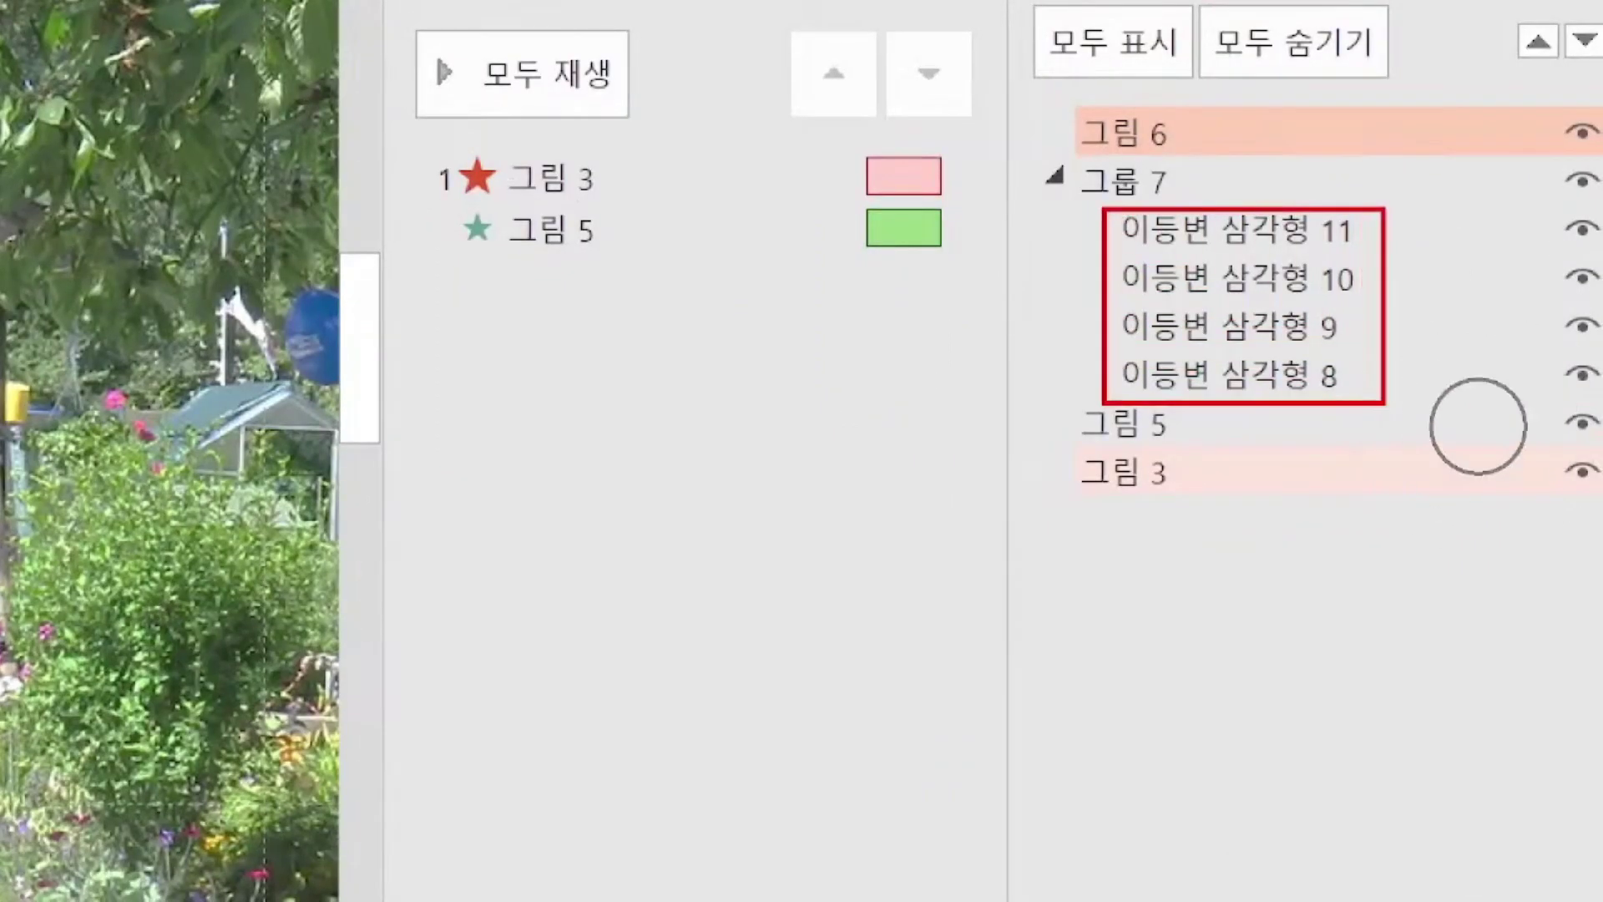
drag(1067, 152, 1191, 209)
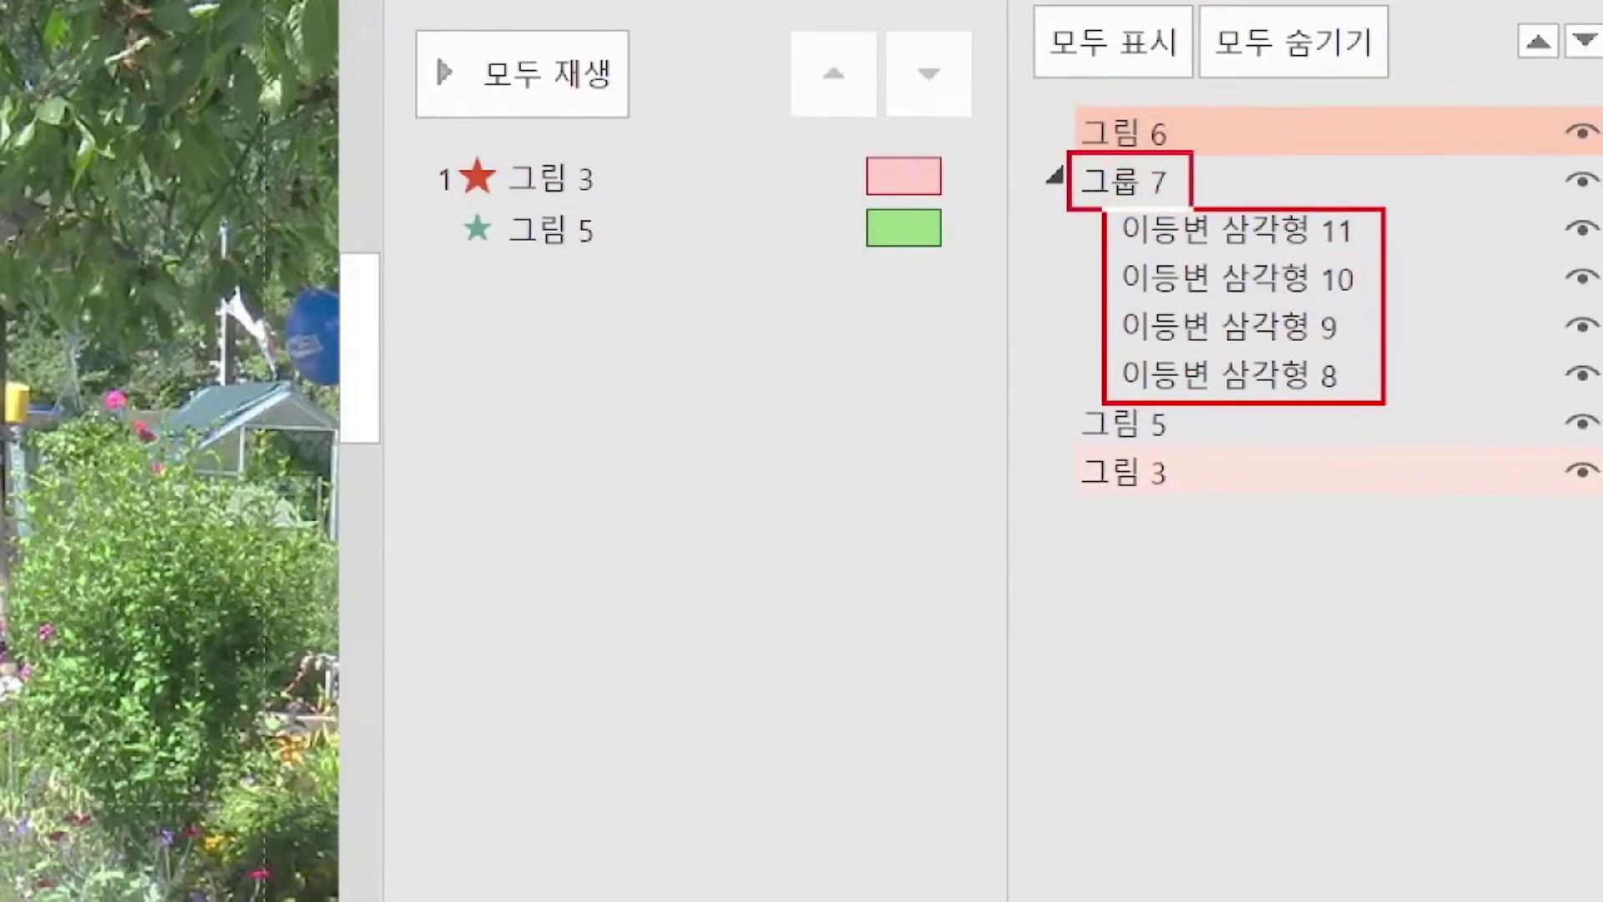
drag(1174, 182, 1271, 178)
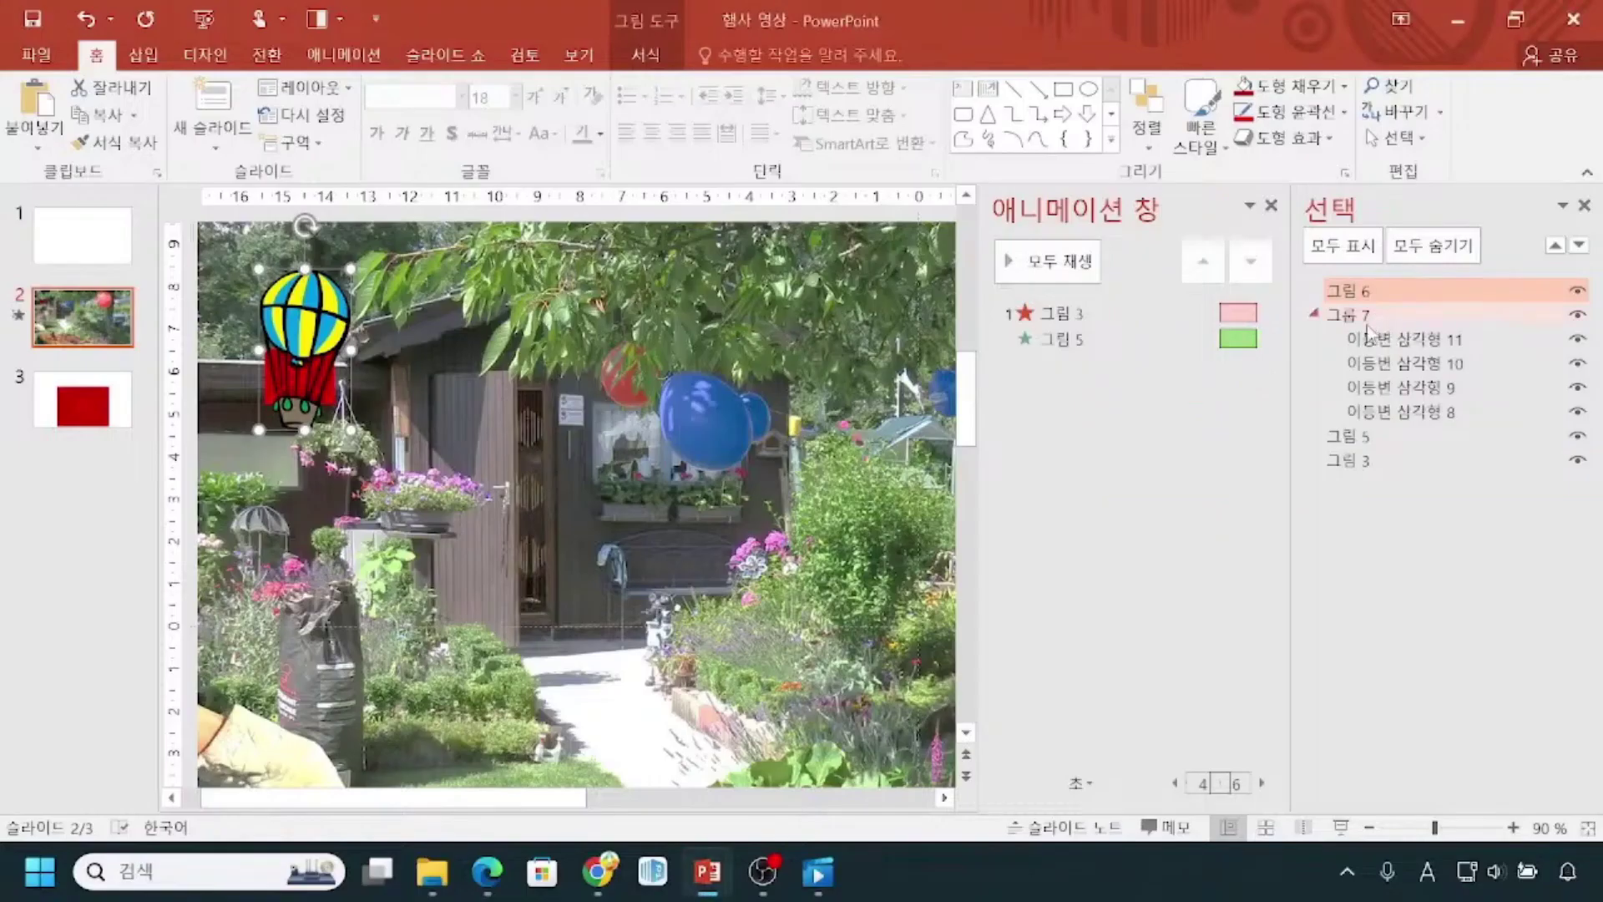
click(1364, 317)
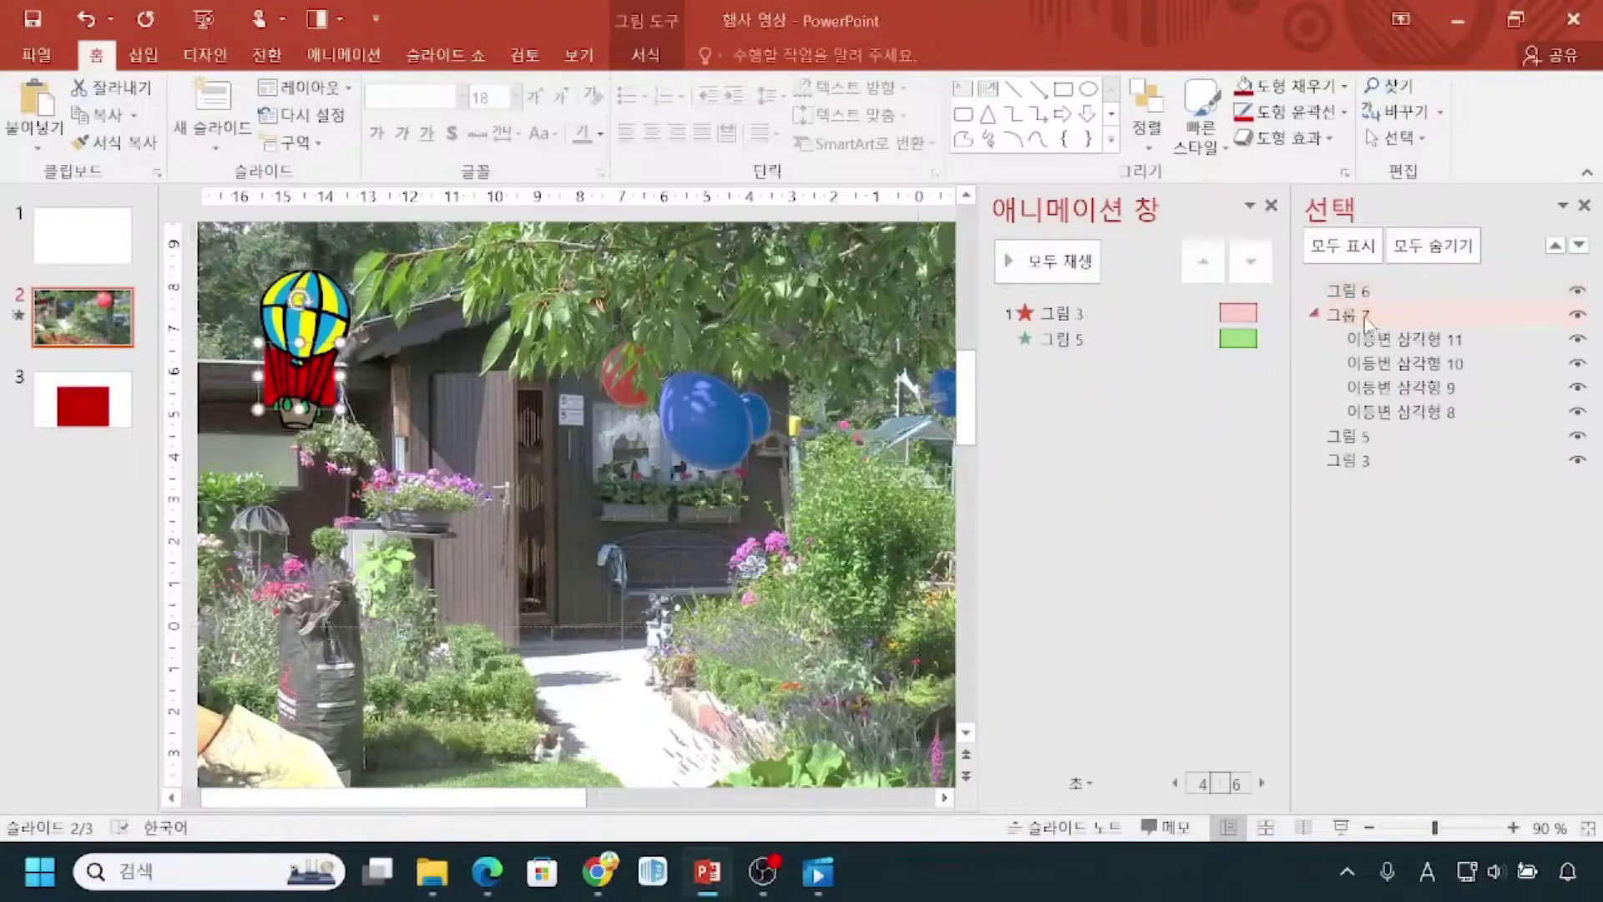
Rename the triangle group 그룹 7 as 카드 in the slide's object list.
click(1366, 320)
key(BackSpace)
key(BackSpace)
key(BackSpace)
key(BackSpace)
text(zos)
key(BackSpace)
key(BackSpace)
key(BackSpace)
key(Hangul)
text(캔드)
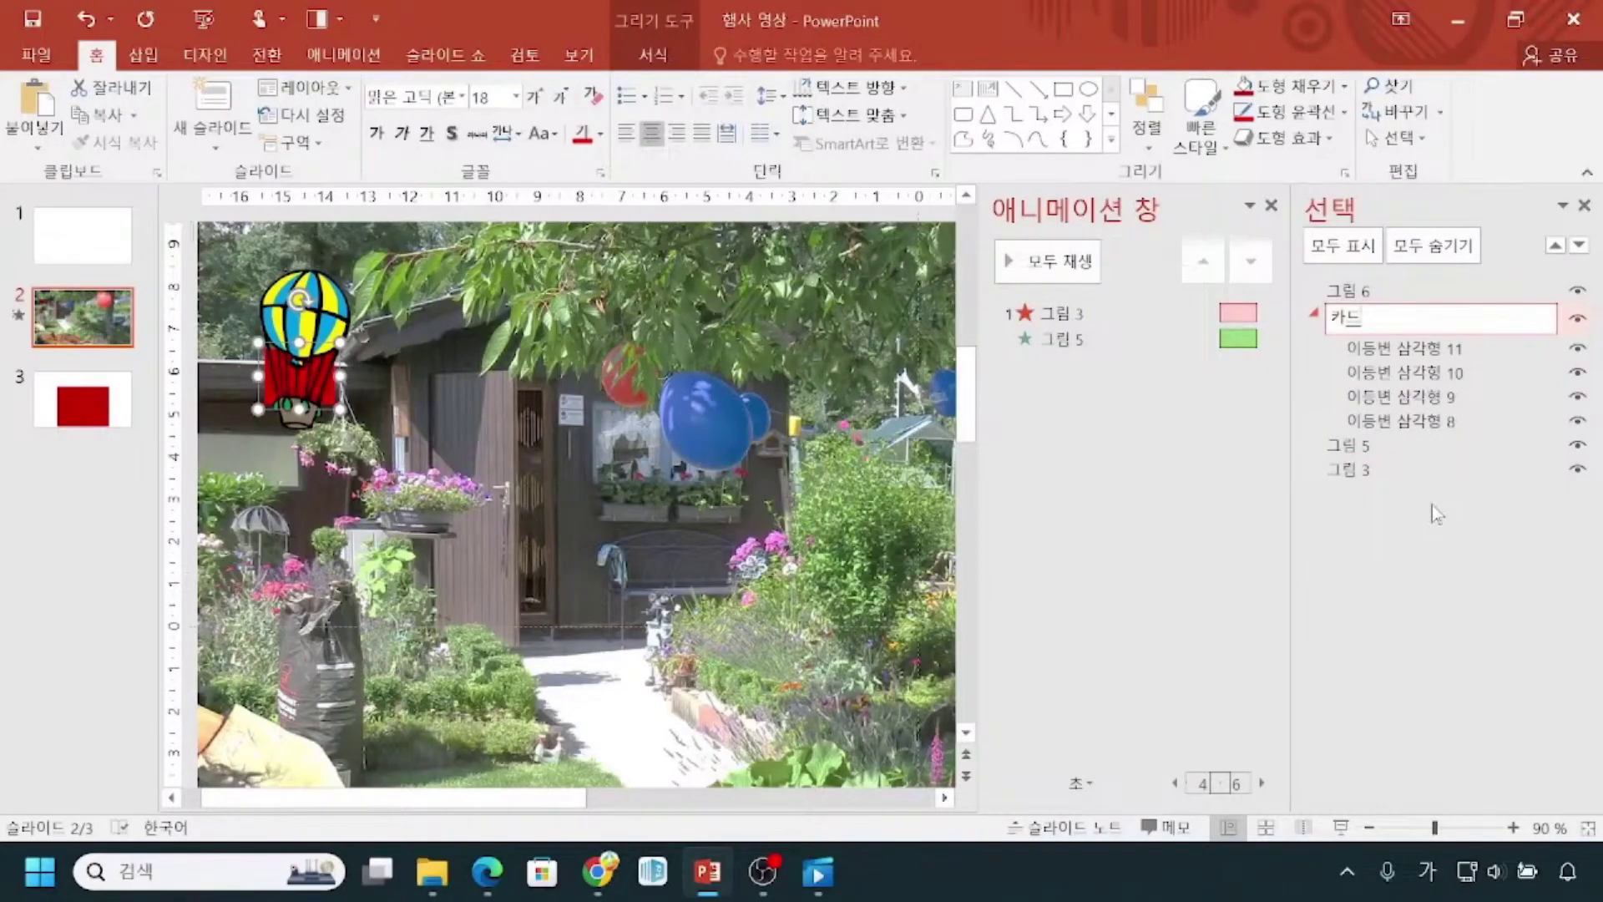
key(Return)
Rename the hot-air balloon picture 그림 6 as 열기구 in the object list.
key(ctrl)
click(314, 306)
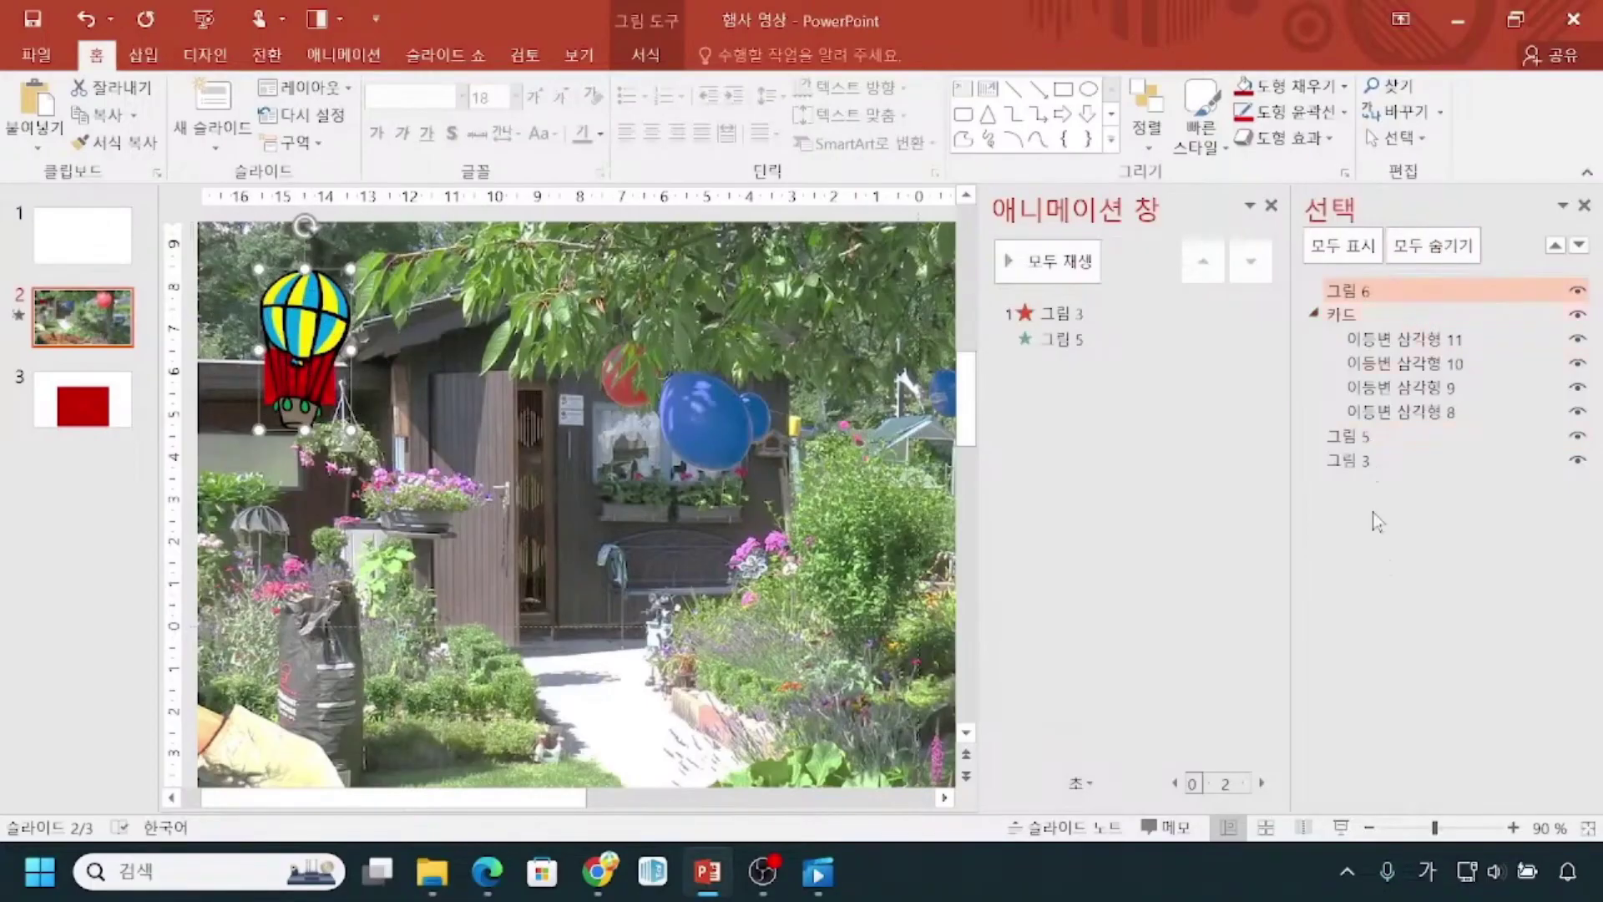
click(1373, 292)
key(BackSpace)
key(BackSpace)
key(BackSpace)
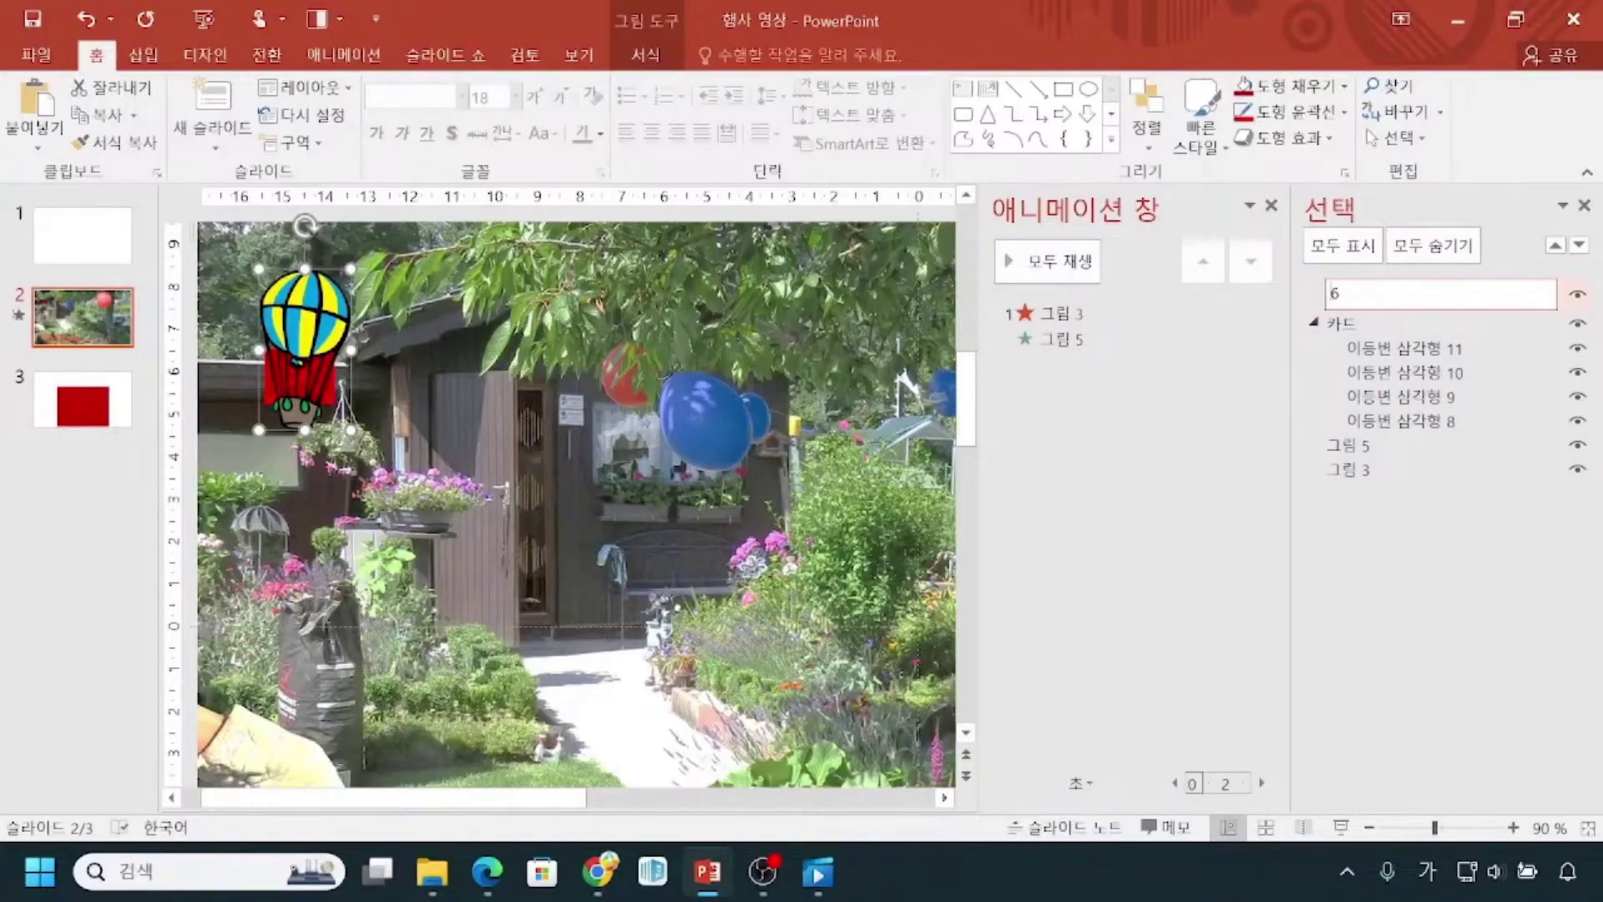
text(열기구)
key(Return)
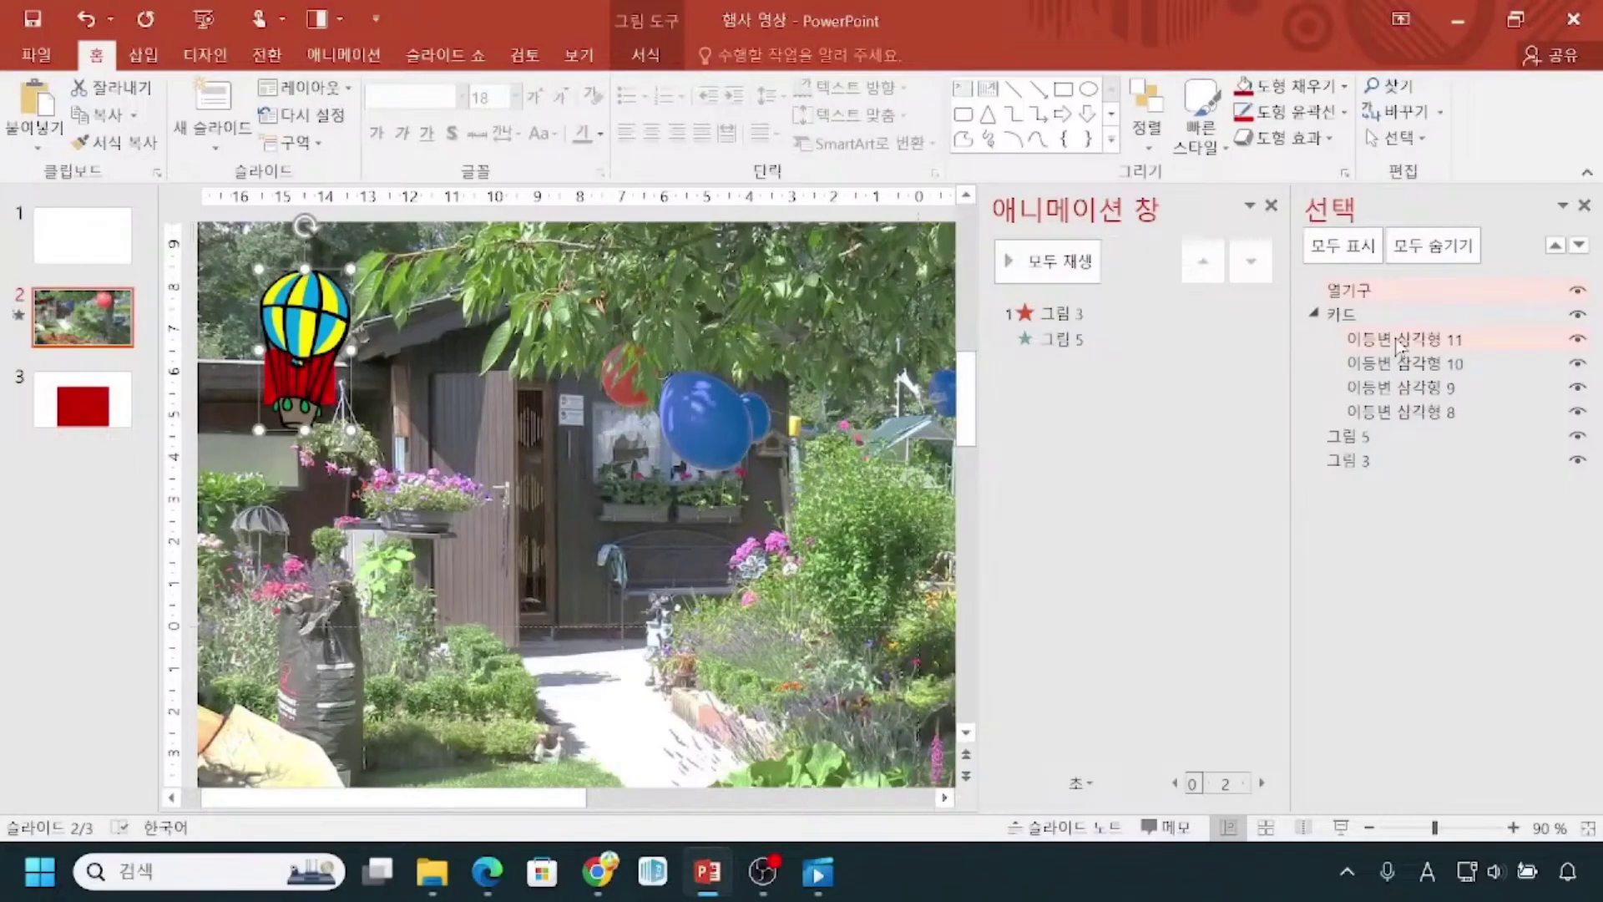
Rotate the 카드 group on slide 2 to -16° through the additional rotation options (기타 회전 옵션).
click(1369, 320)
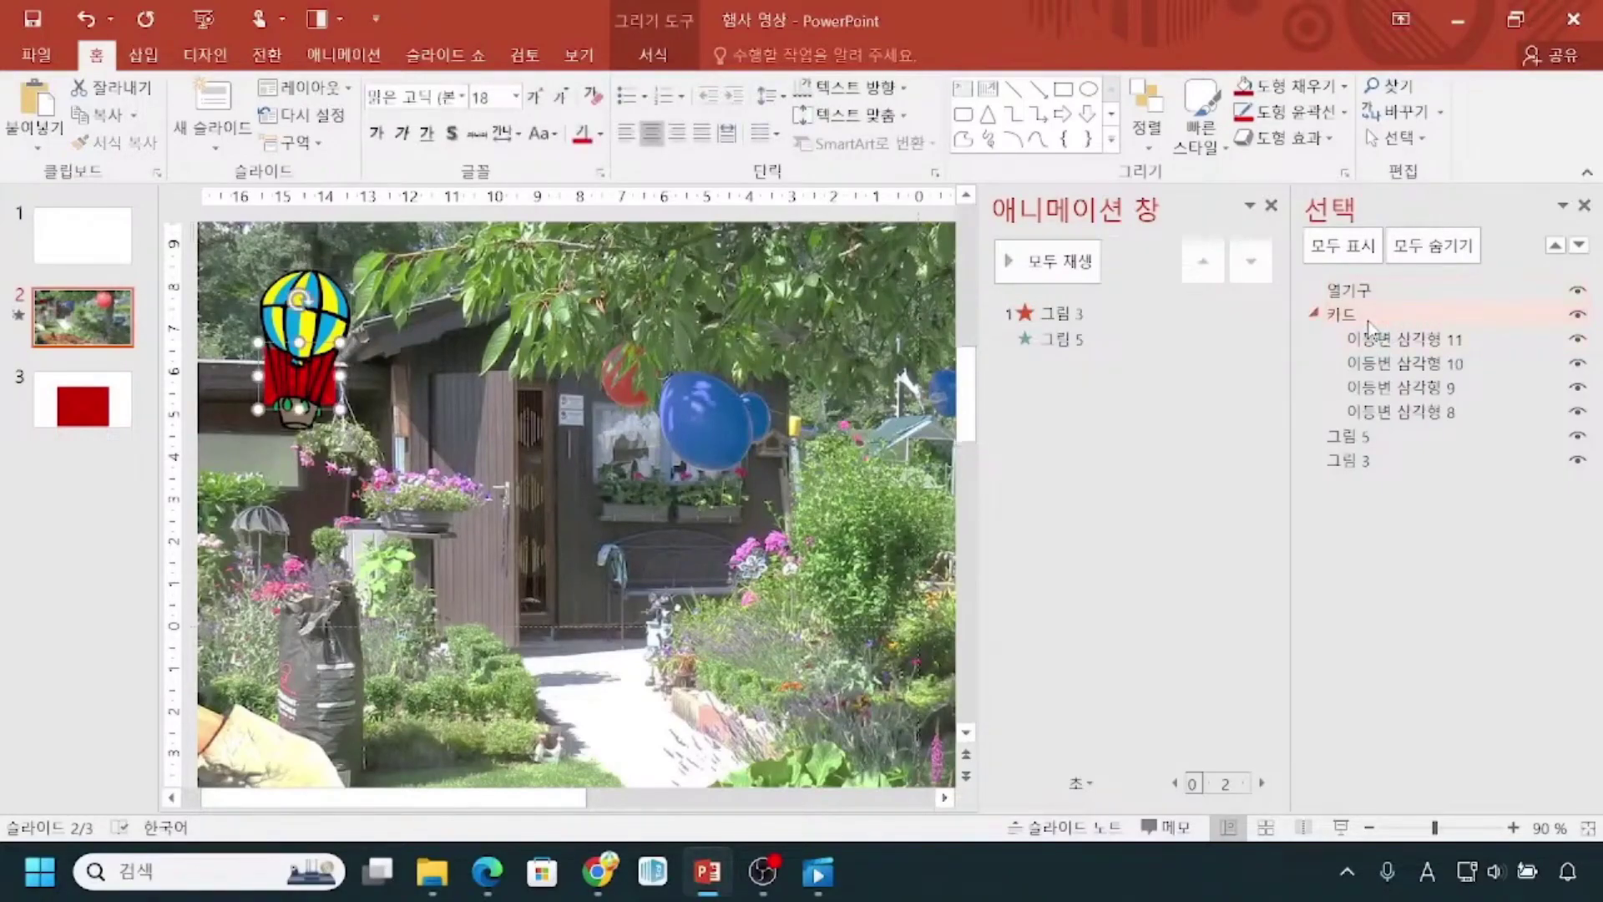
click(1364, 320)
click(279, 404)
click(278, 404)
click(279, 404)
click(279, 404)
click(107, 69)
click(1143, 138)
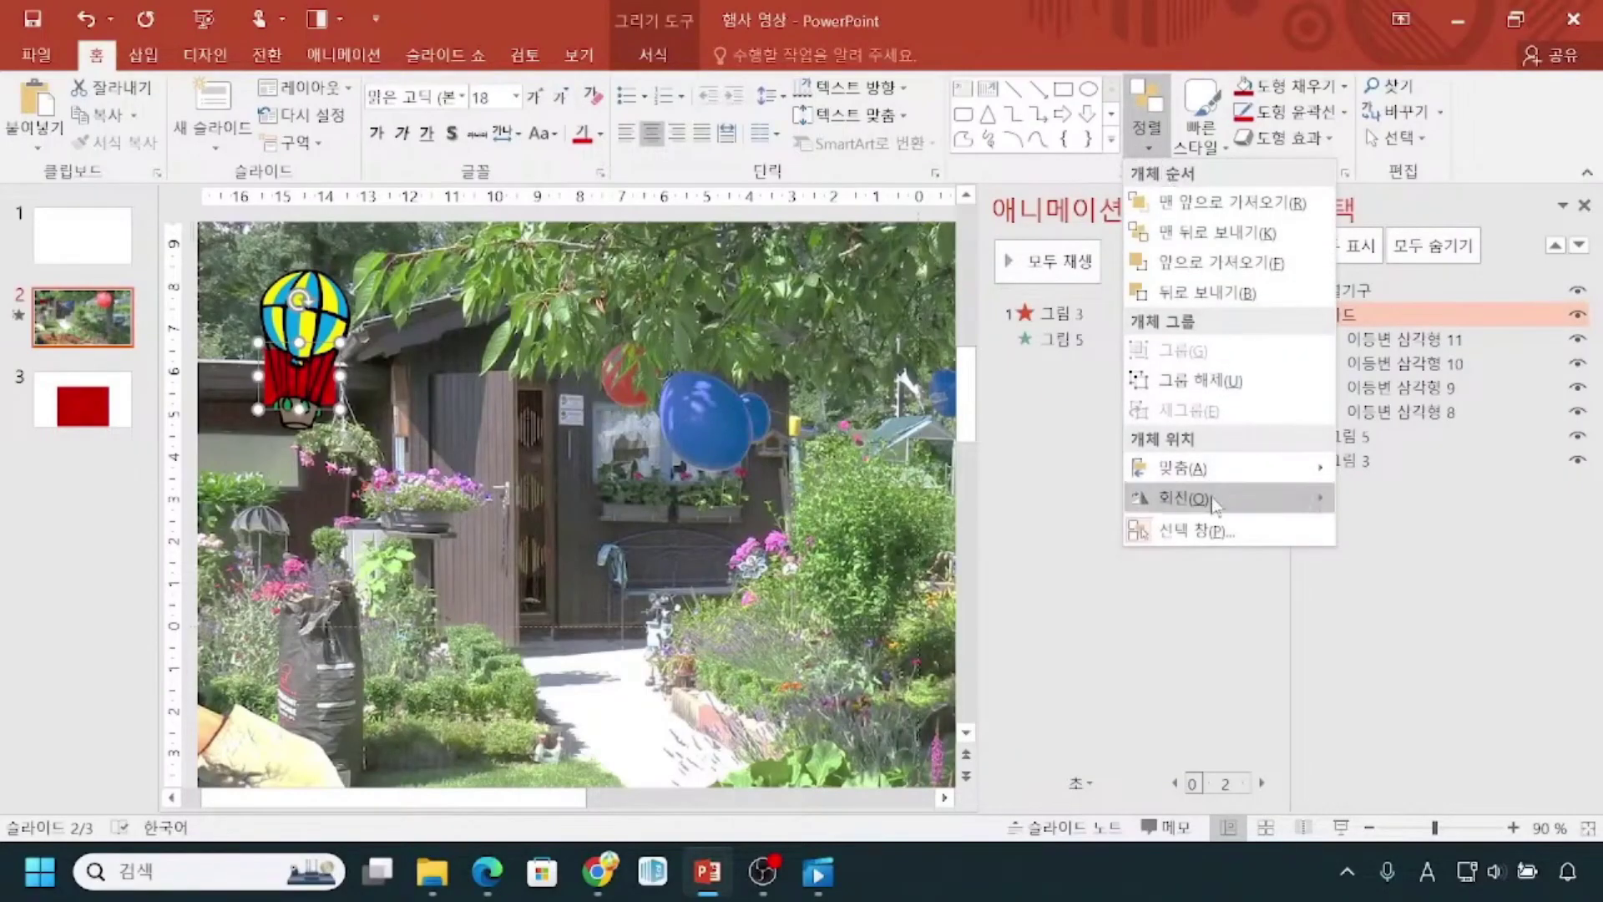
mouse_move(1212, 506)
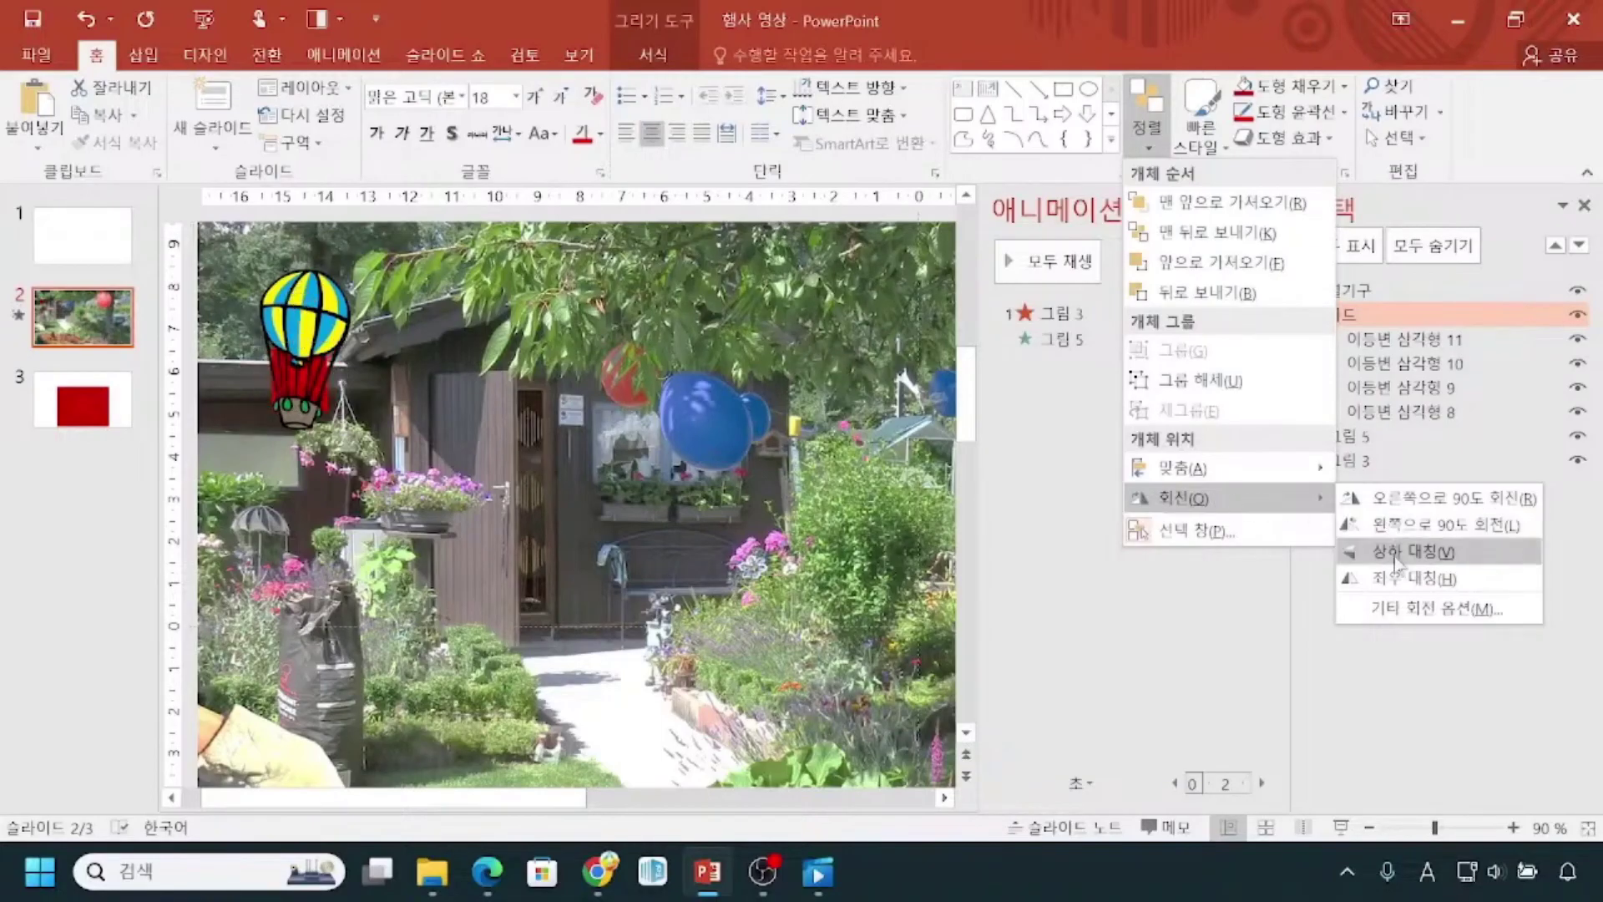
click(1394, 625)
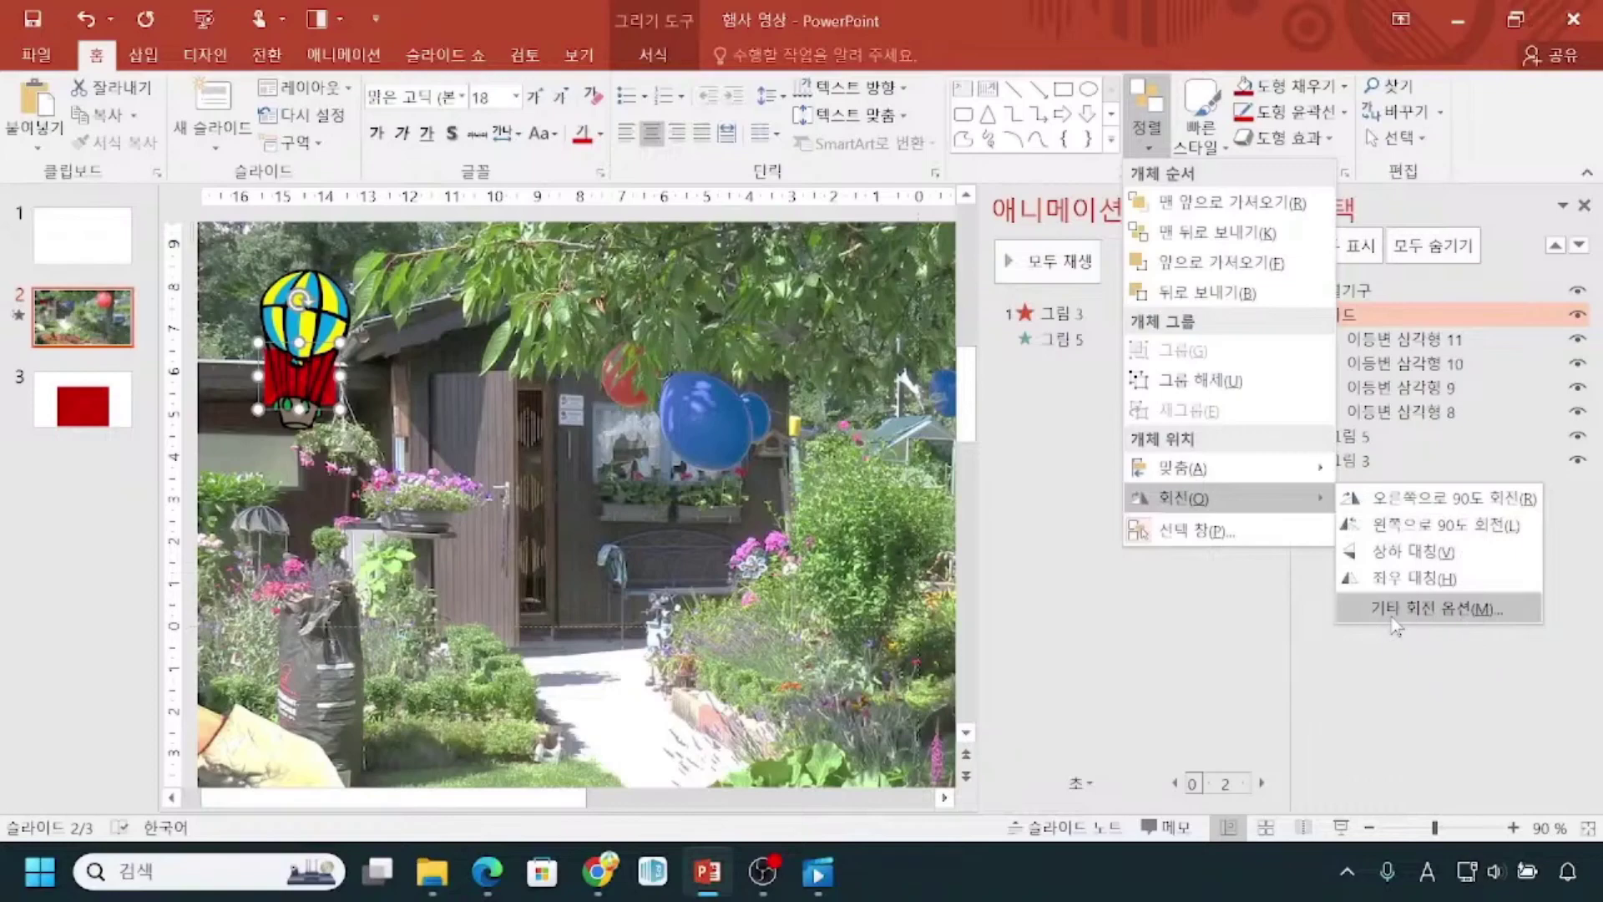
click(1394, 625)
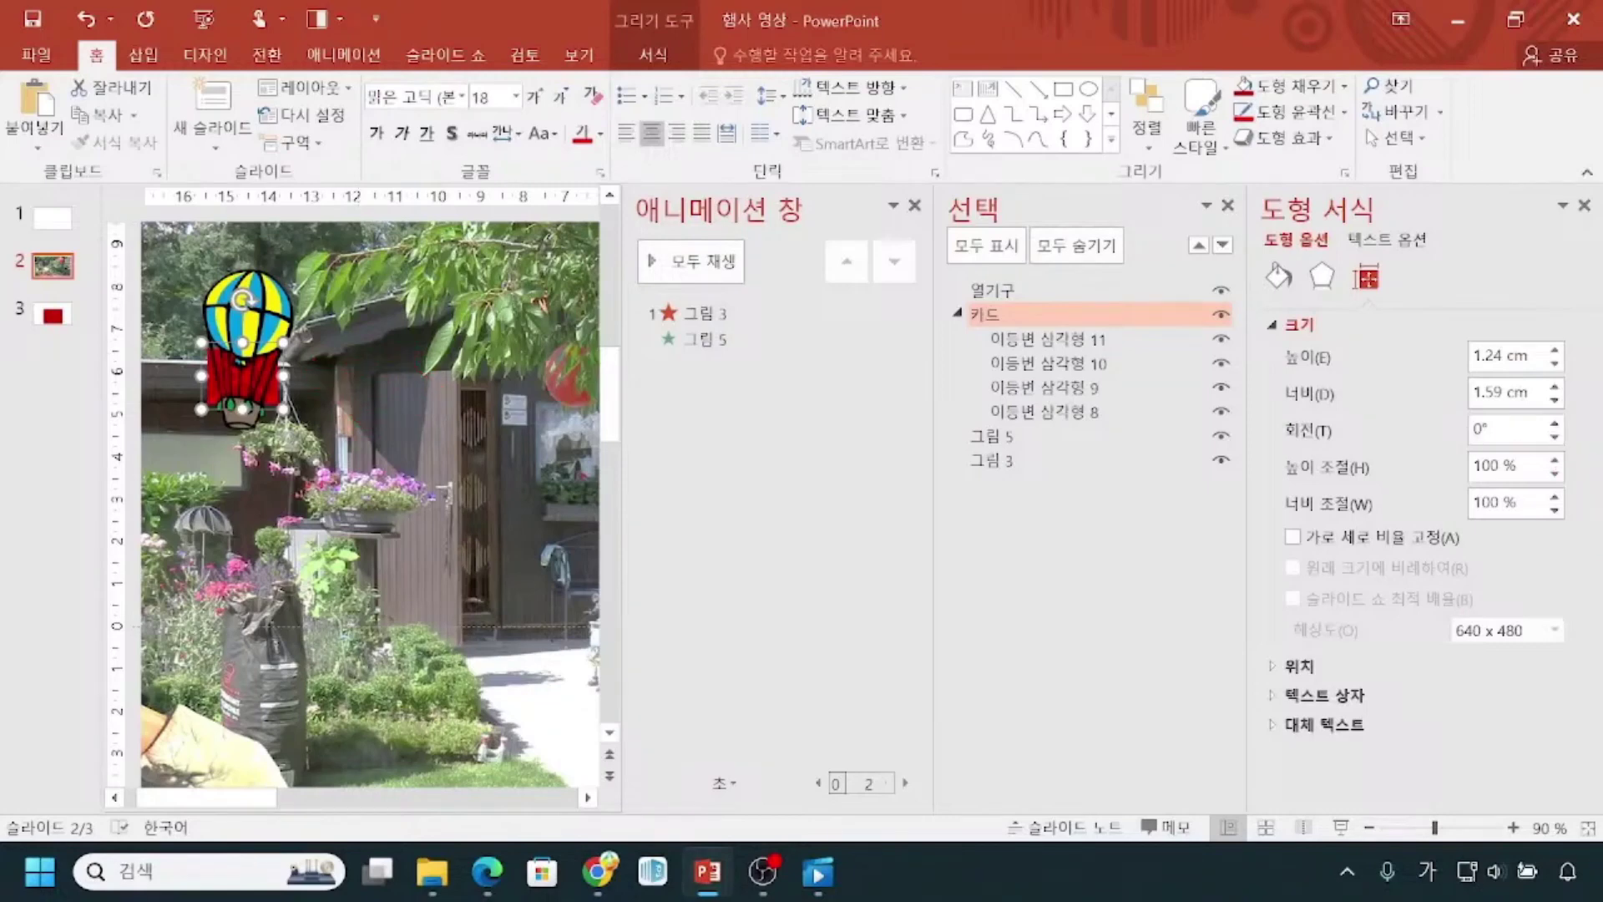
click(1478, 428)
key(BackSpace)
text(16)
key(Return)
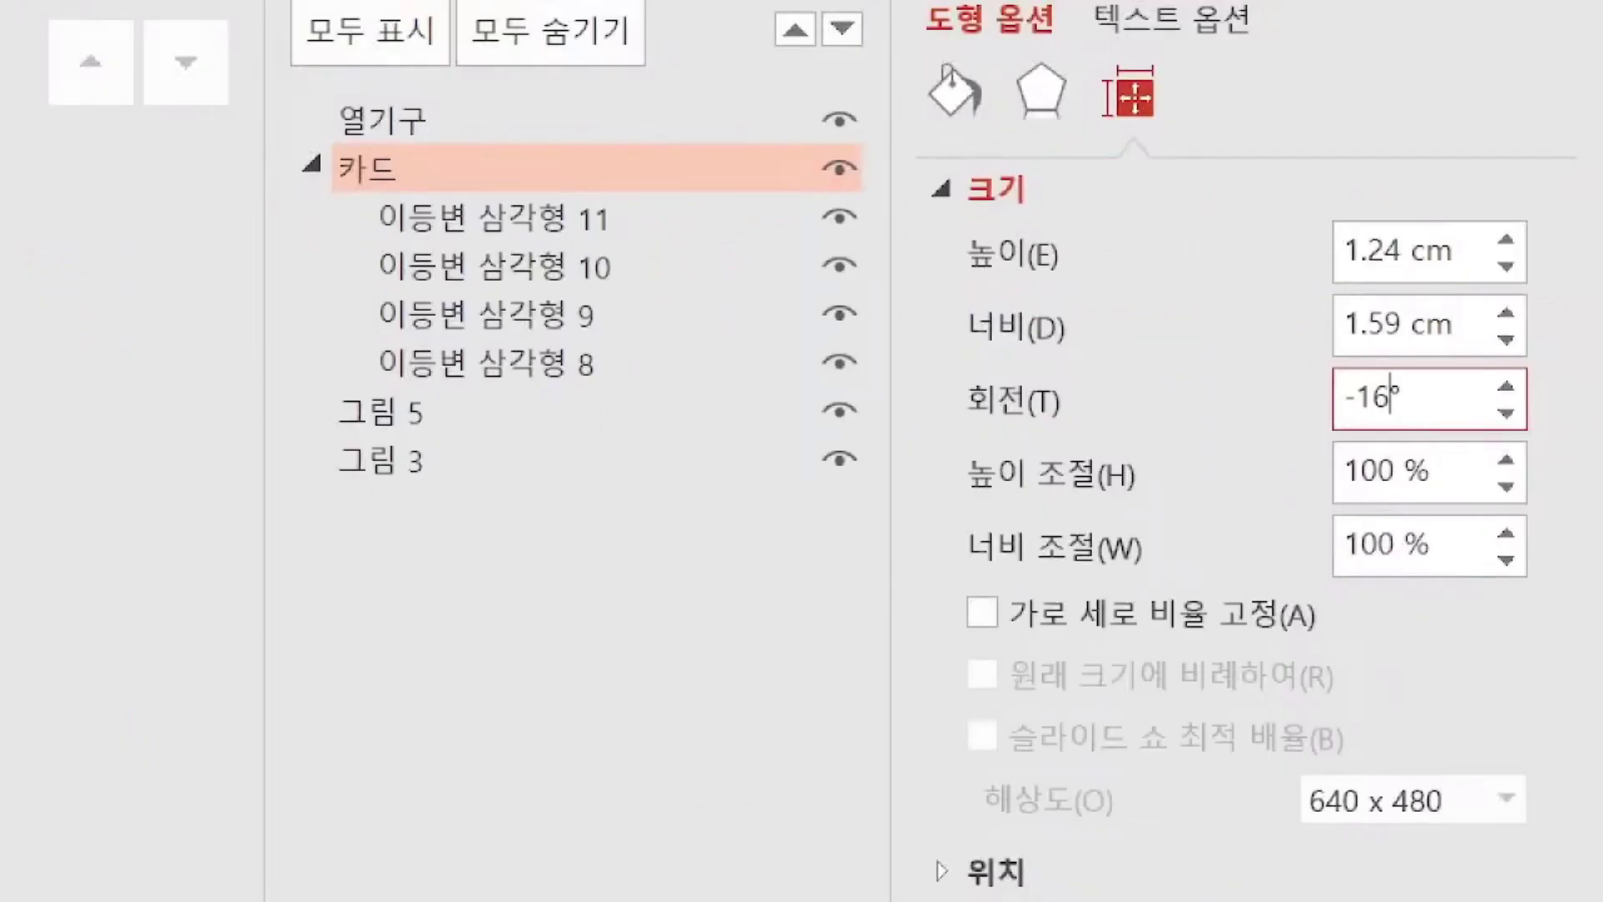
mouse_move(935, 365)
mouse_down()
mouse_move(977, 436)
mouse_move(1535, 440)
mouse_up()
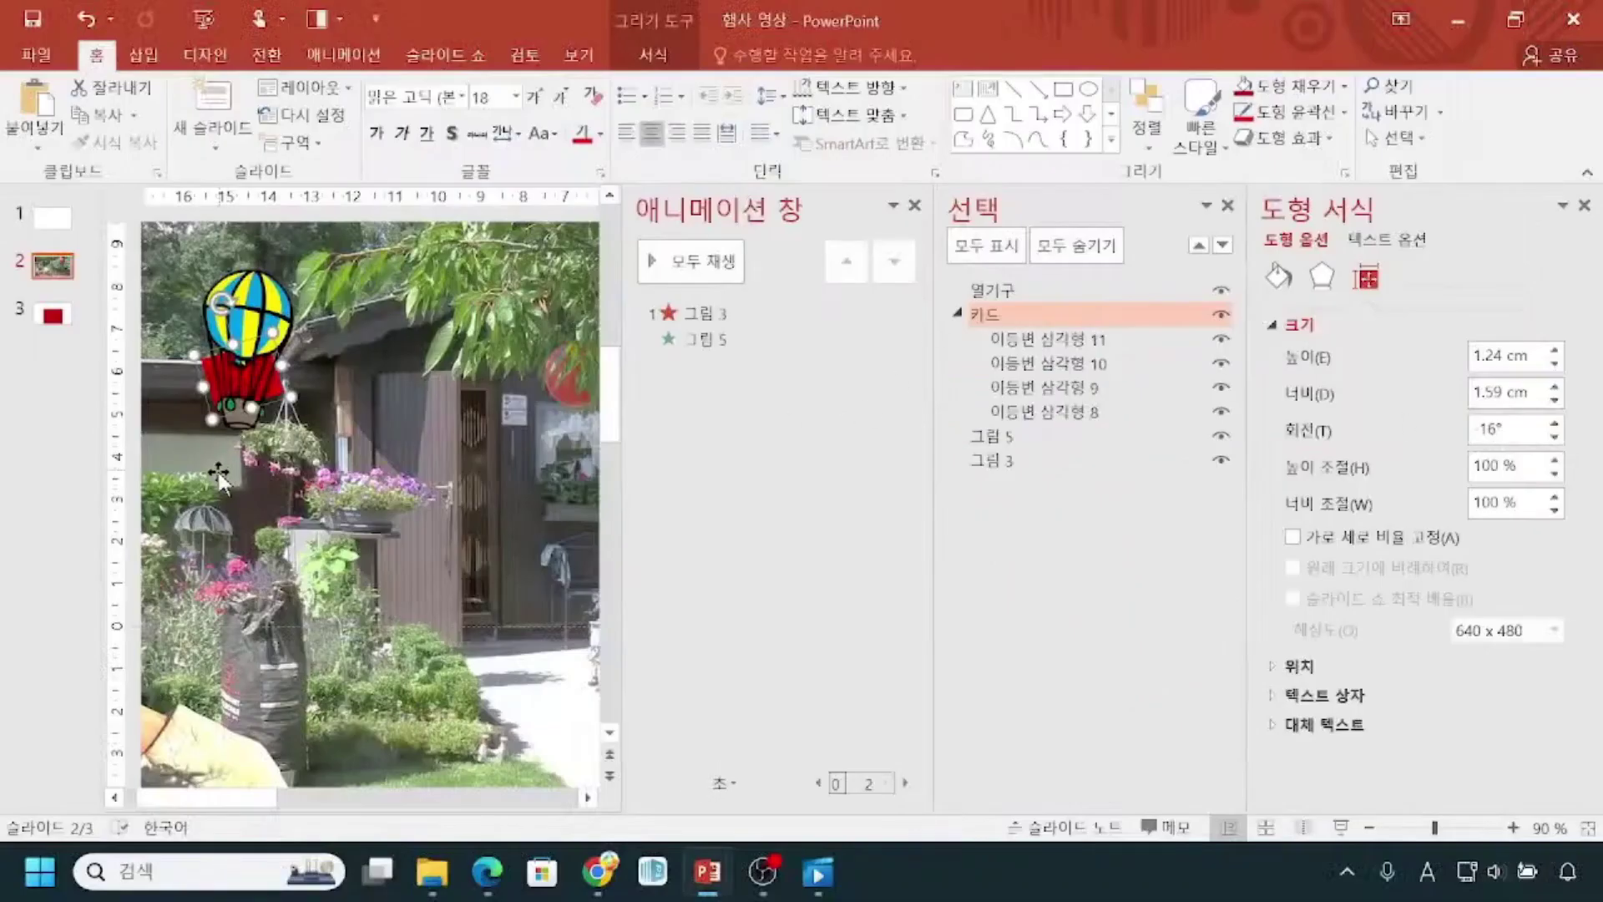
Reselect the 카드 group in the object list and close the formatting pane.
click(219, 483)
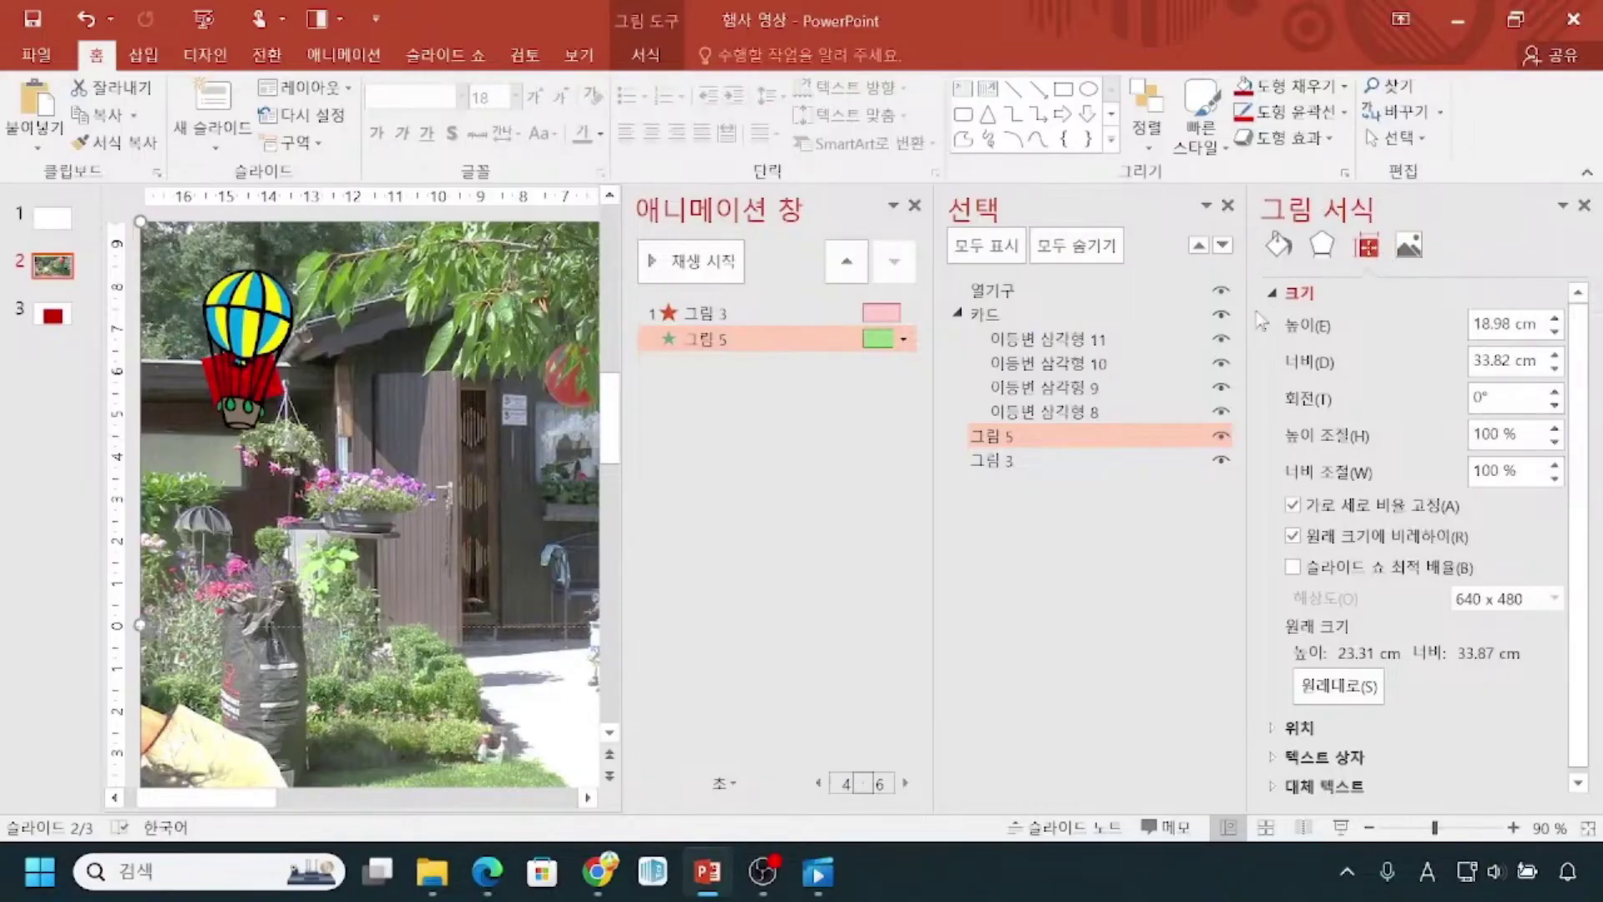
click(268, 403)
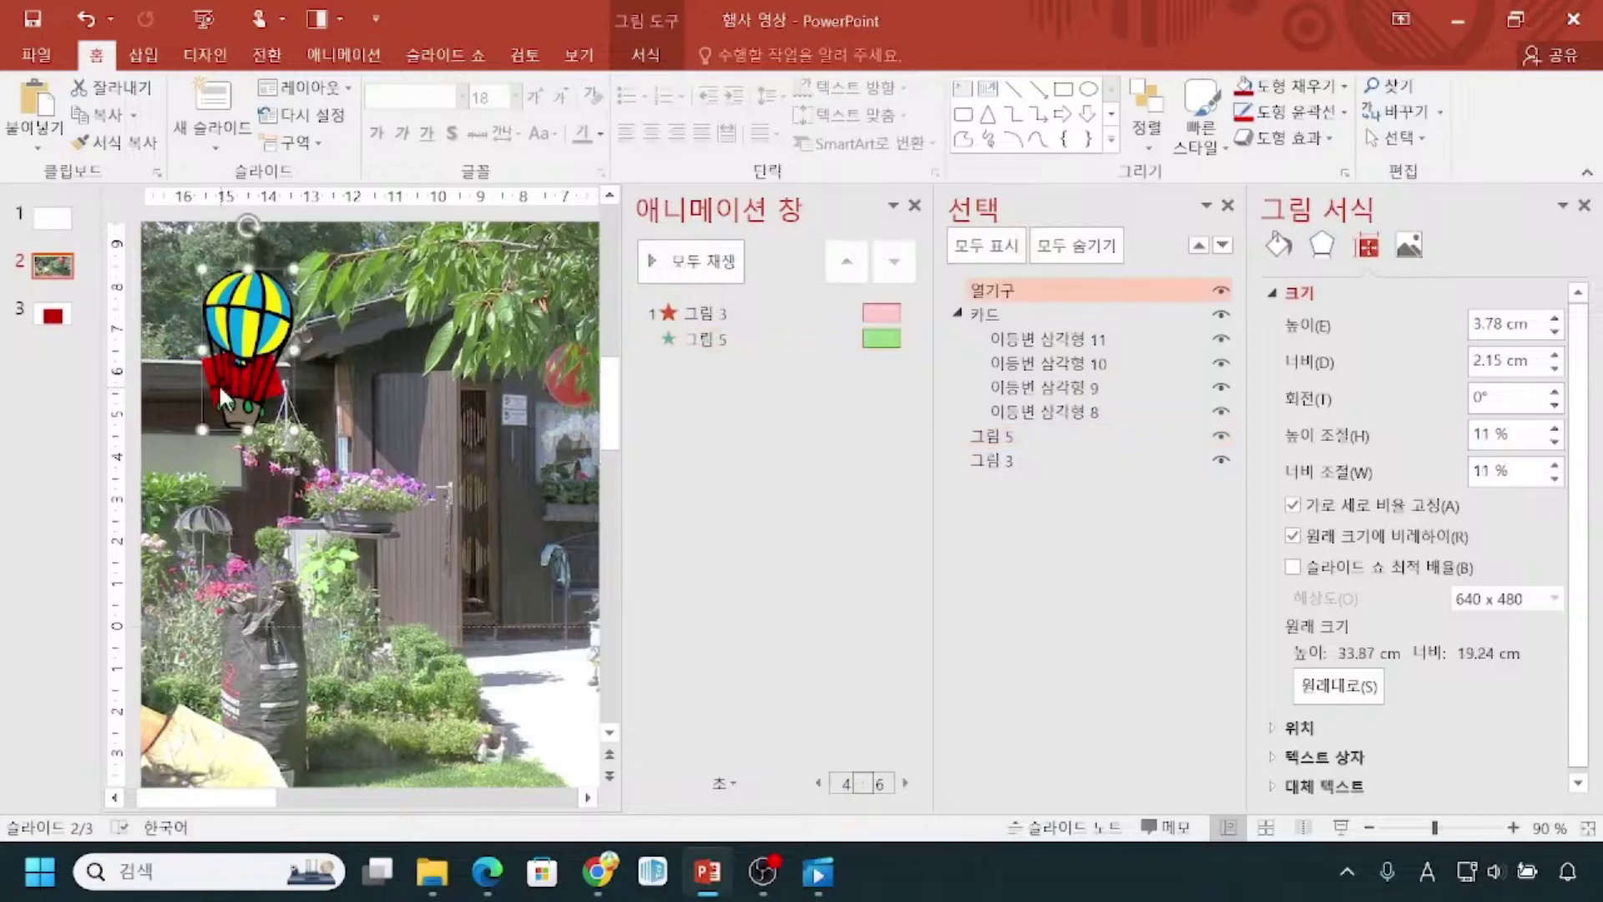
click(1100, 322)
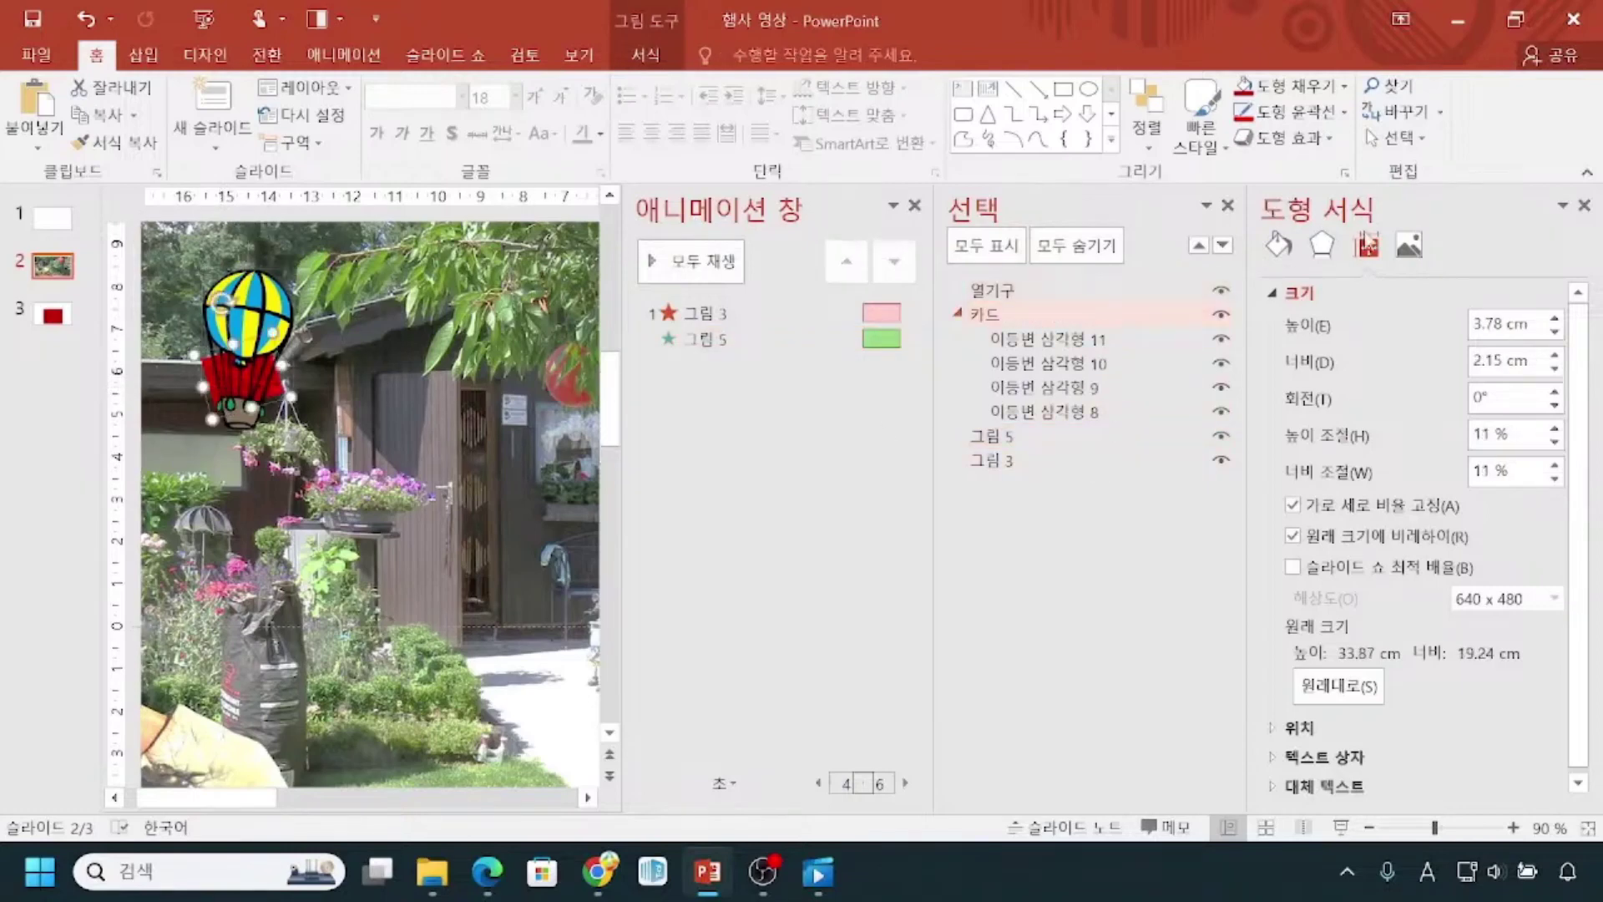
click(1583, 205)
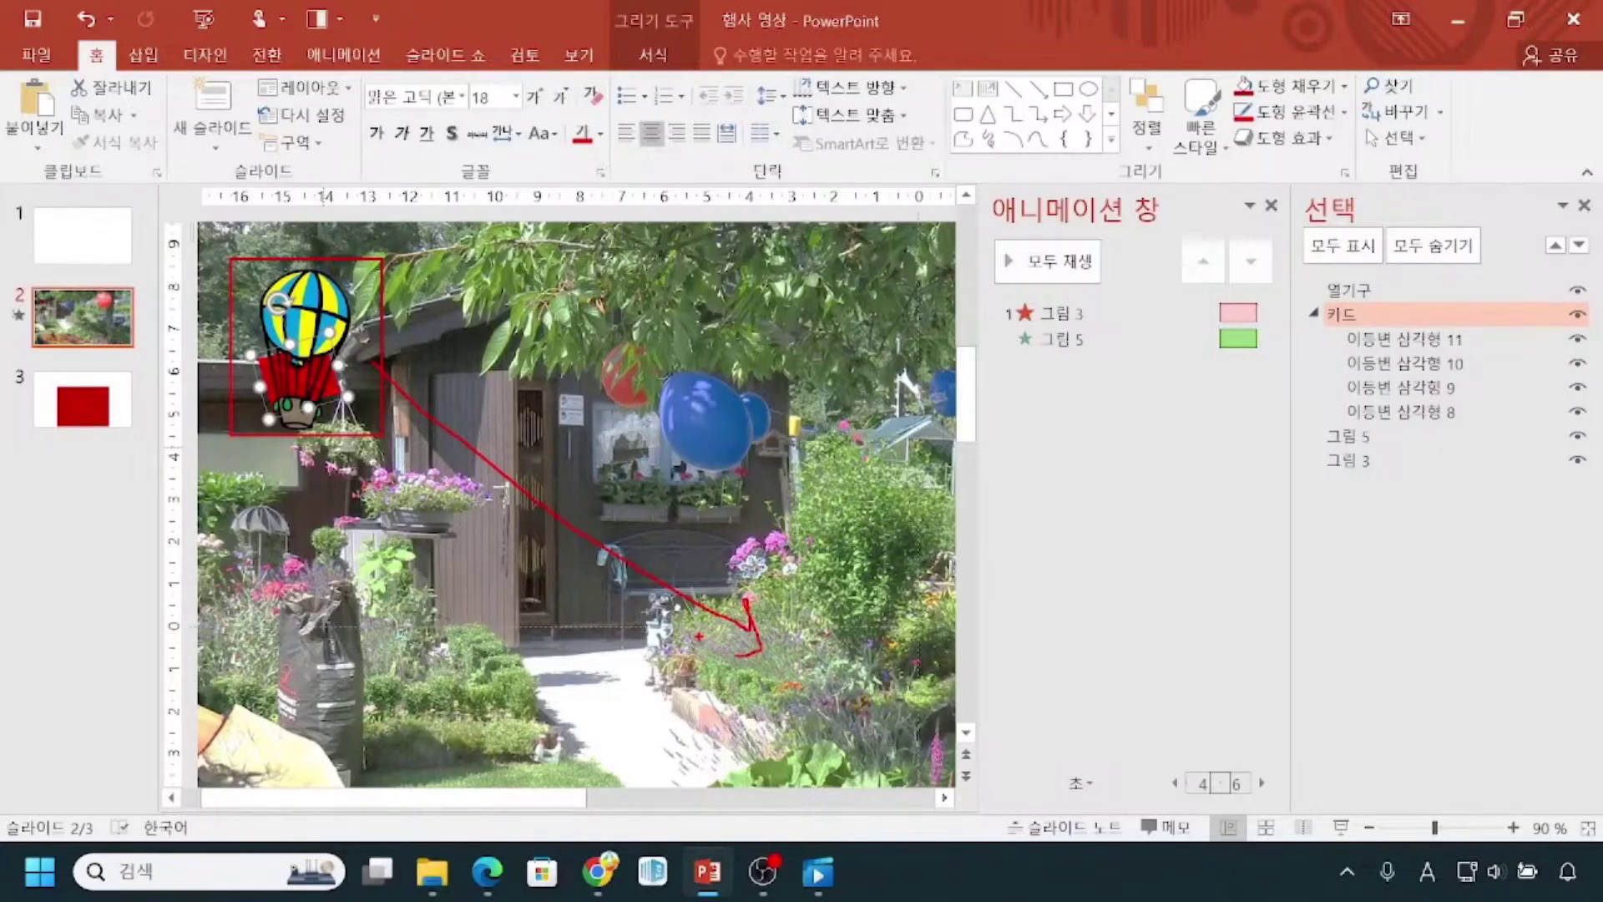
key(Escape)
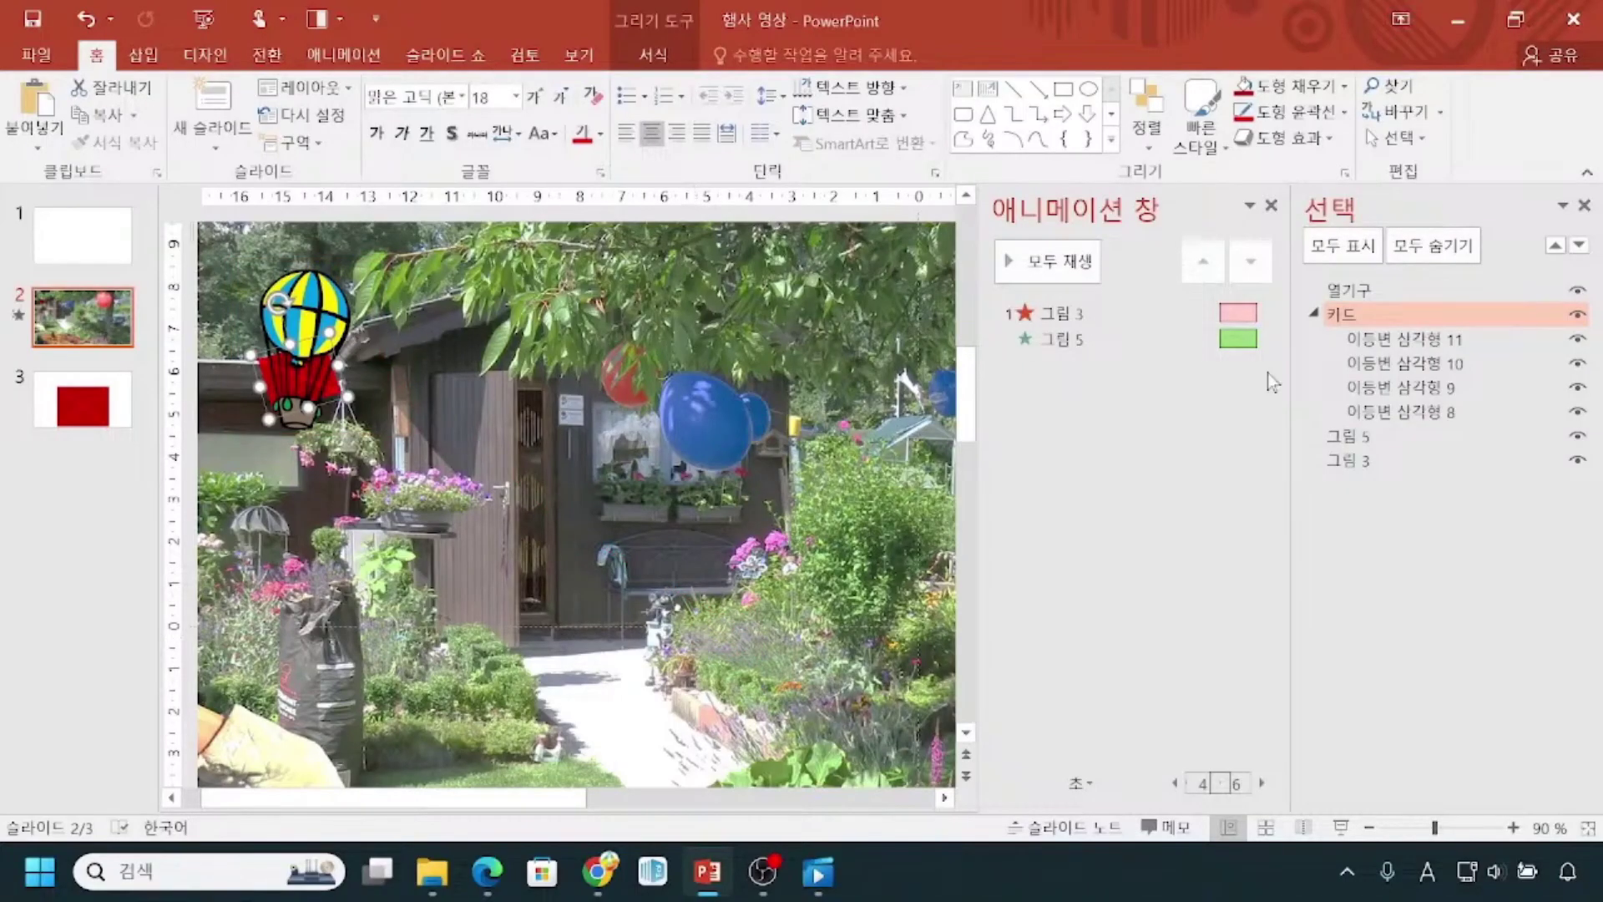
click(1399, 216)
click(1405, 316)
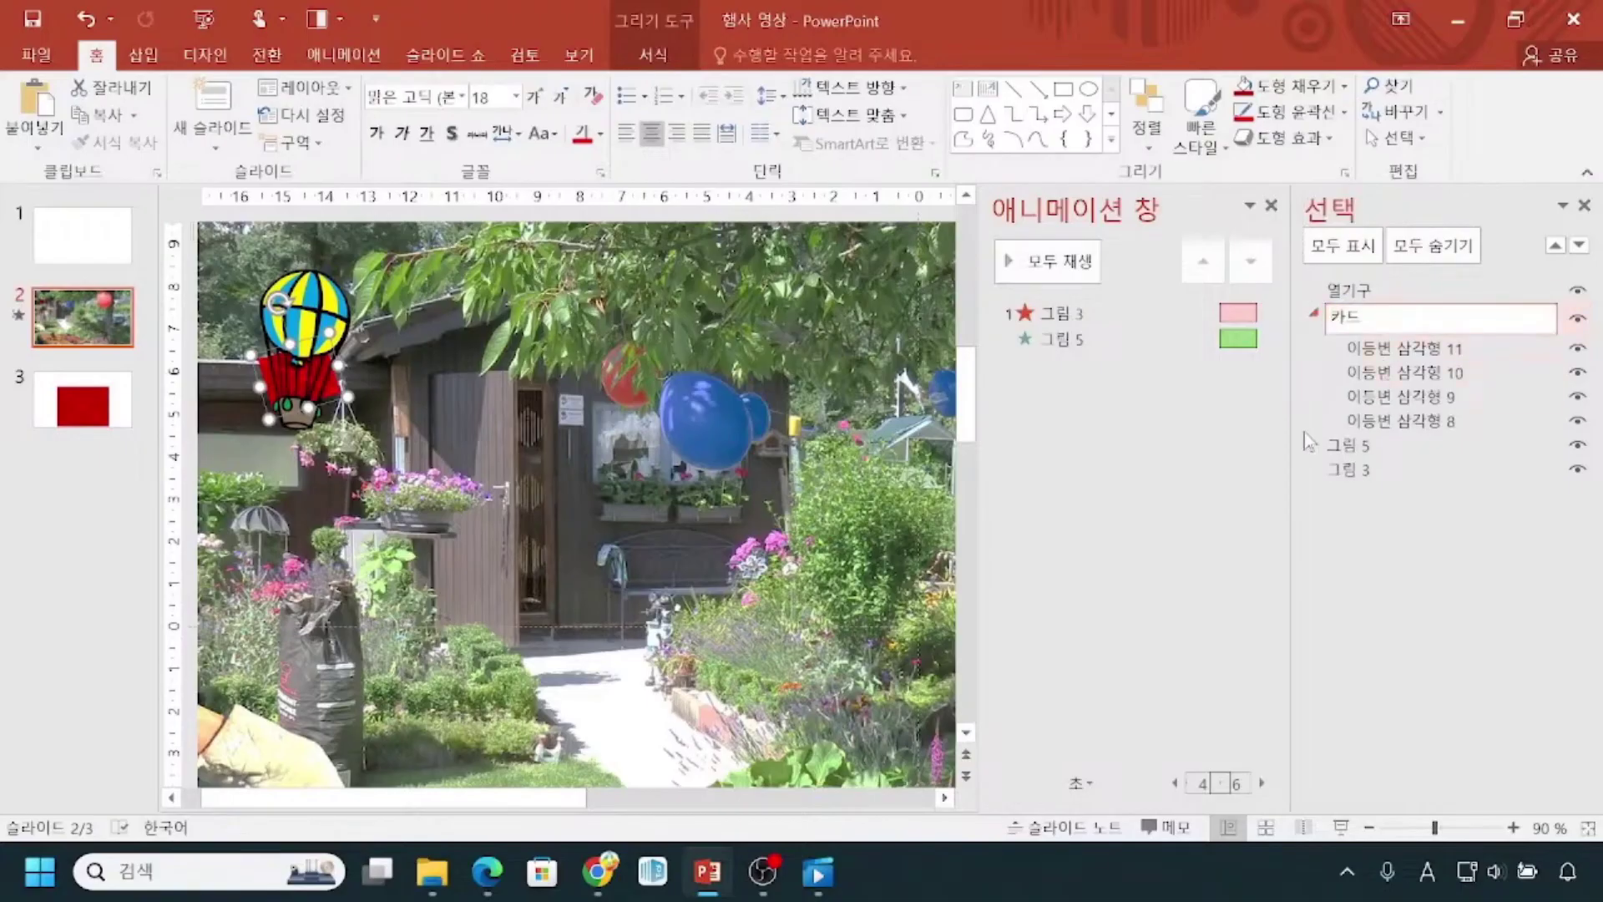
click(1350, 472)
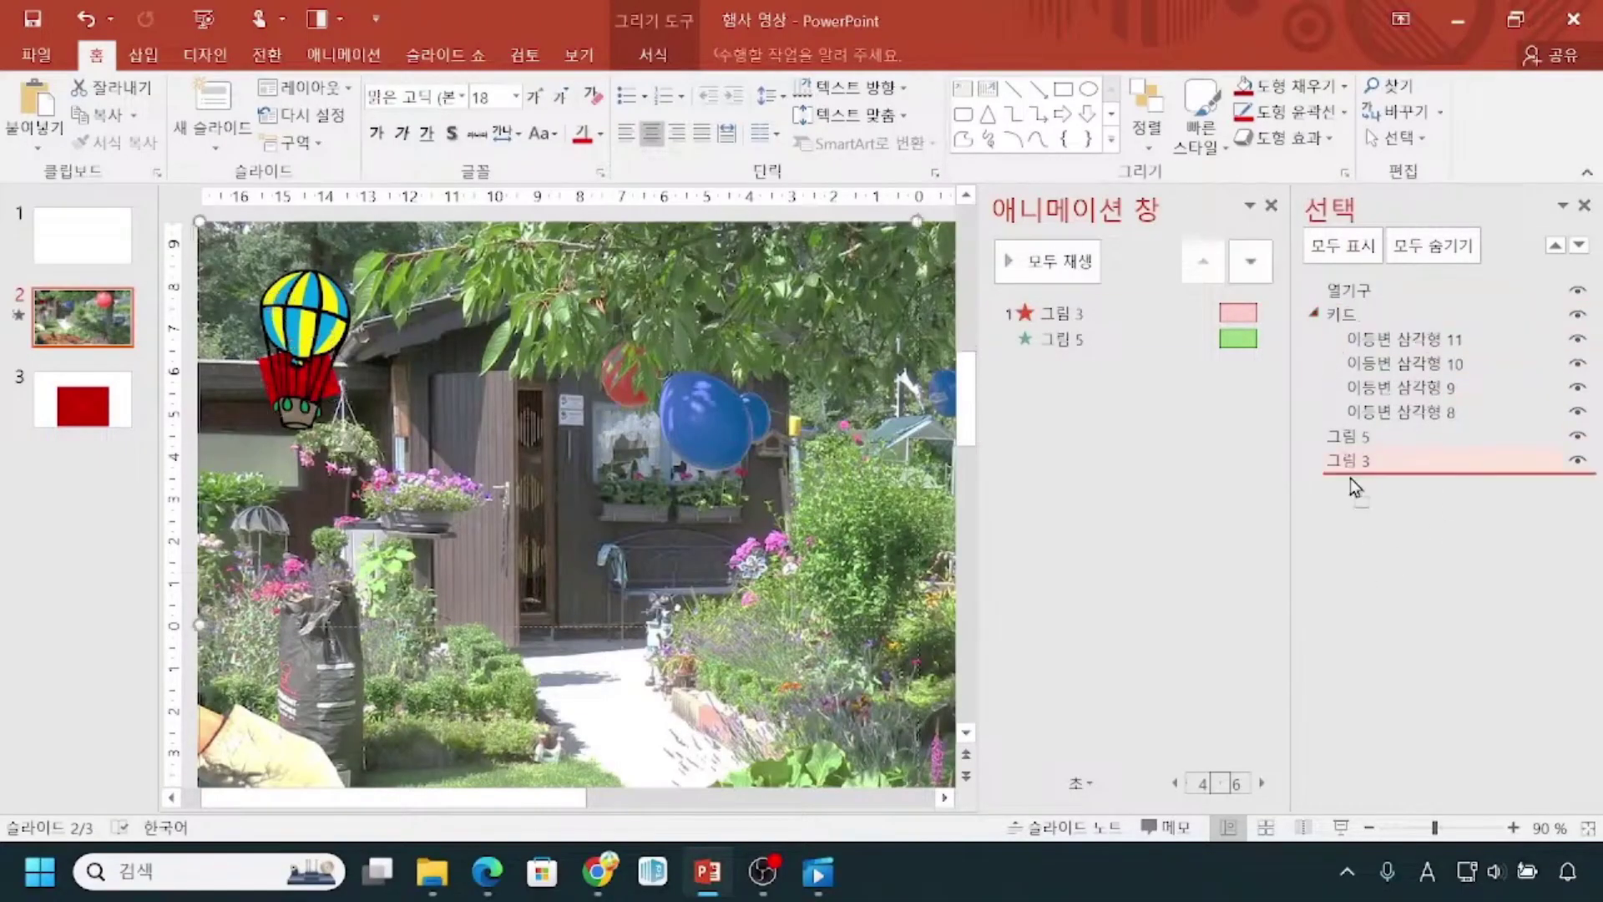
click(1379, 311)
click(1379, 311)
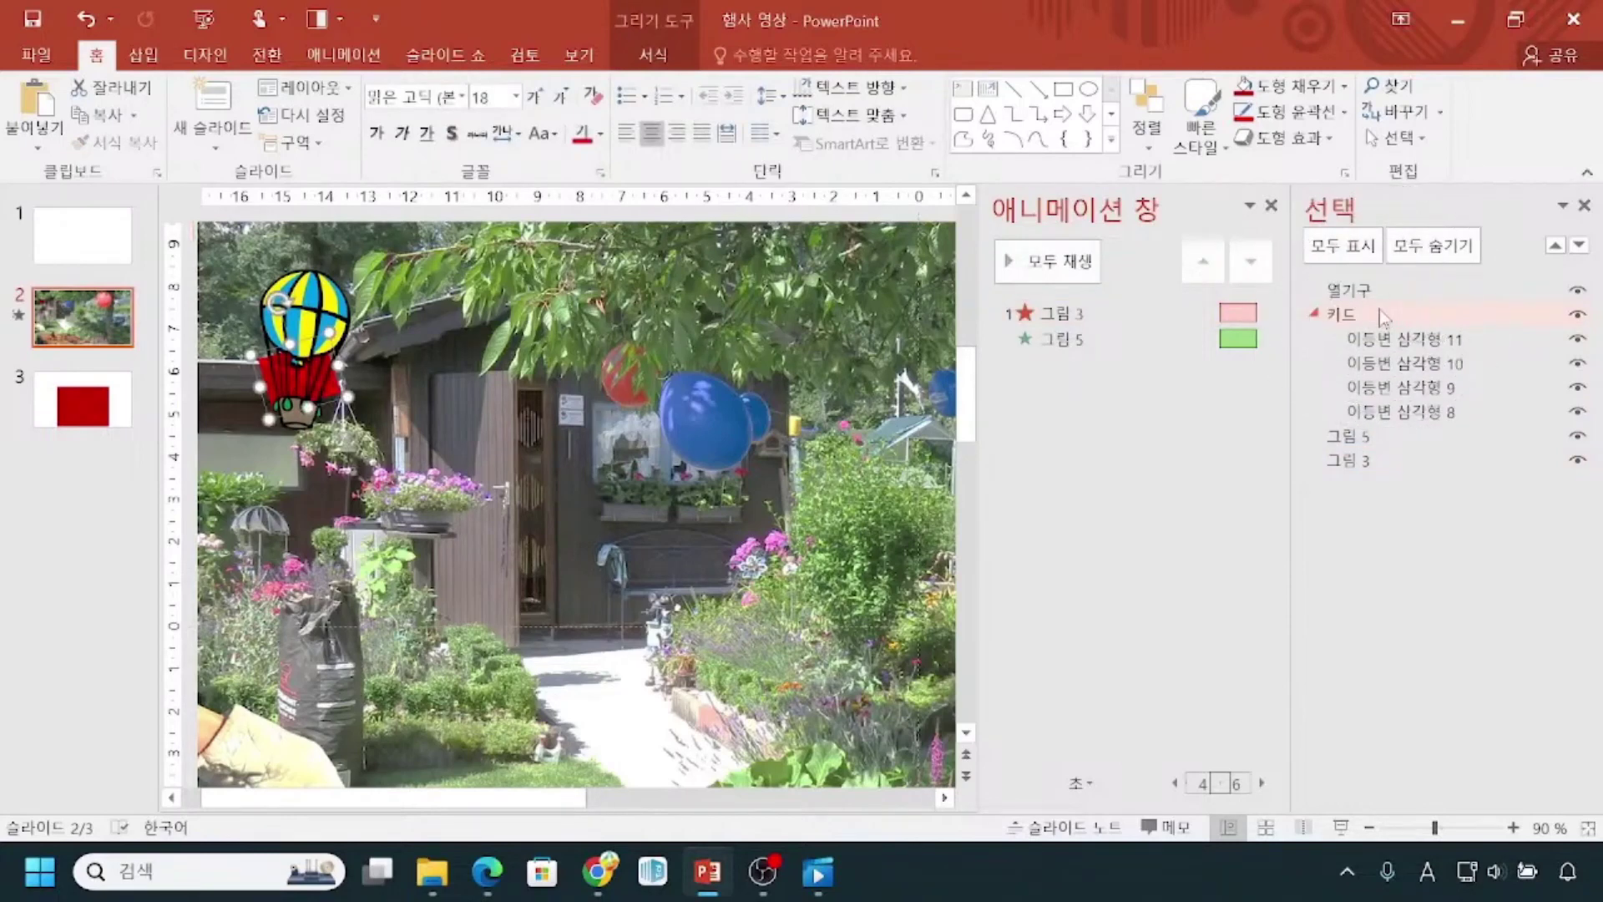
click(1375, 317)
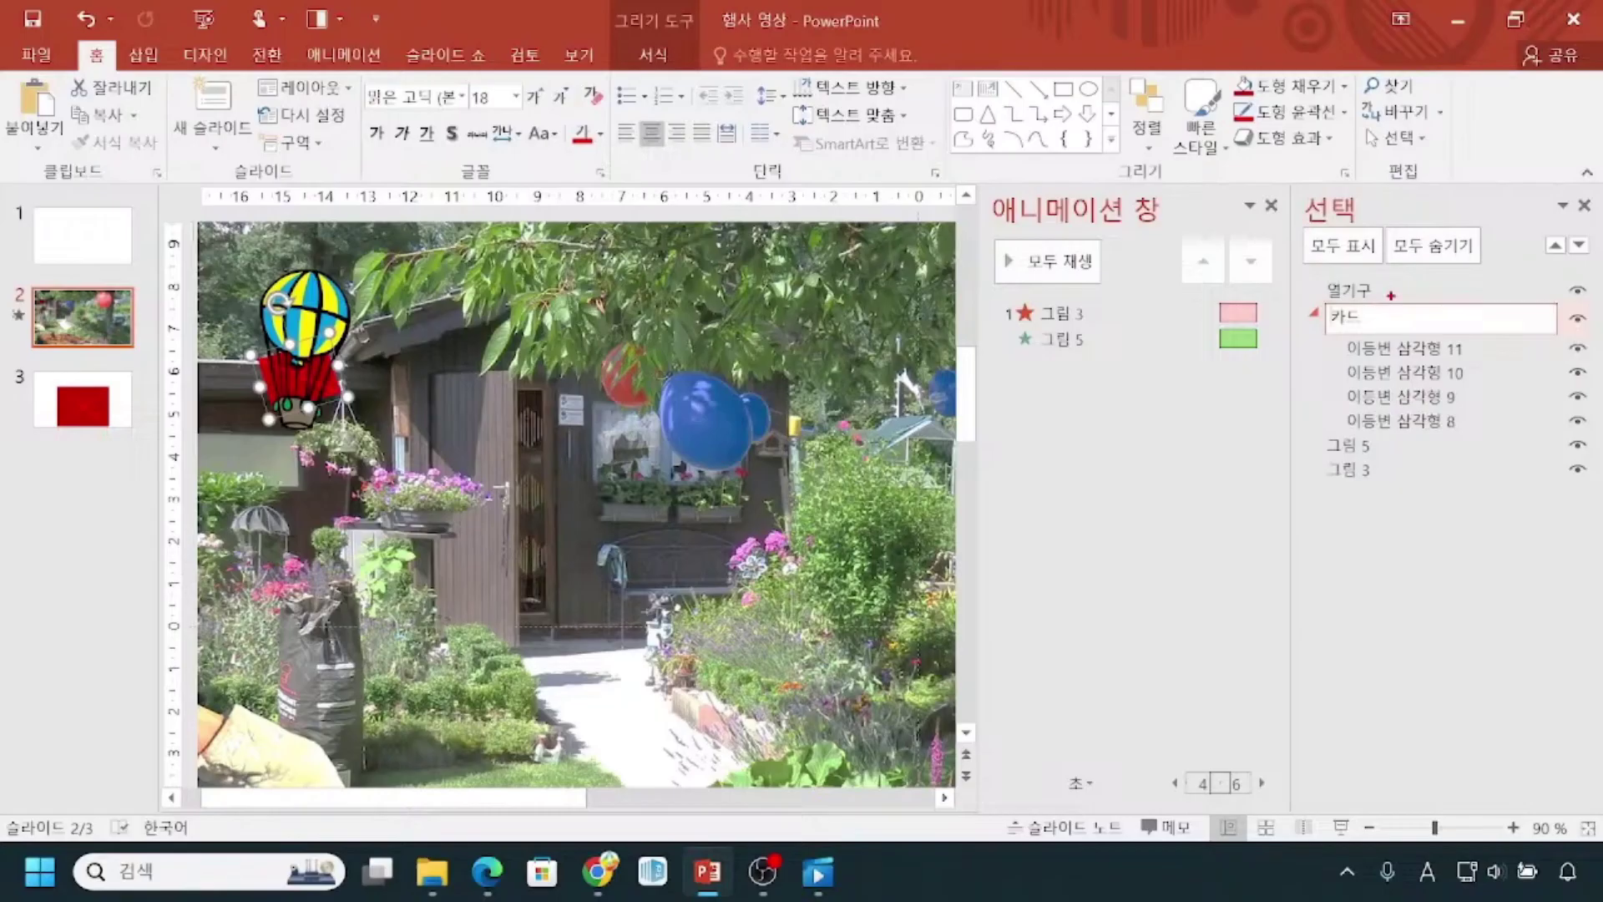
mouse_move(1413, 274)
mouse_down()
mouse_move(1398, 311)
mouse_move(1387, 301)
mouse_up()
drag(1322, 458, 1434, 501)
click(1379, 467)
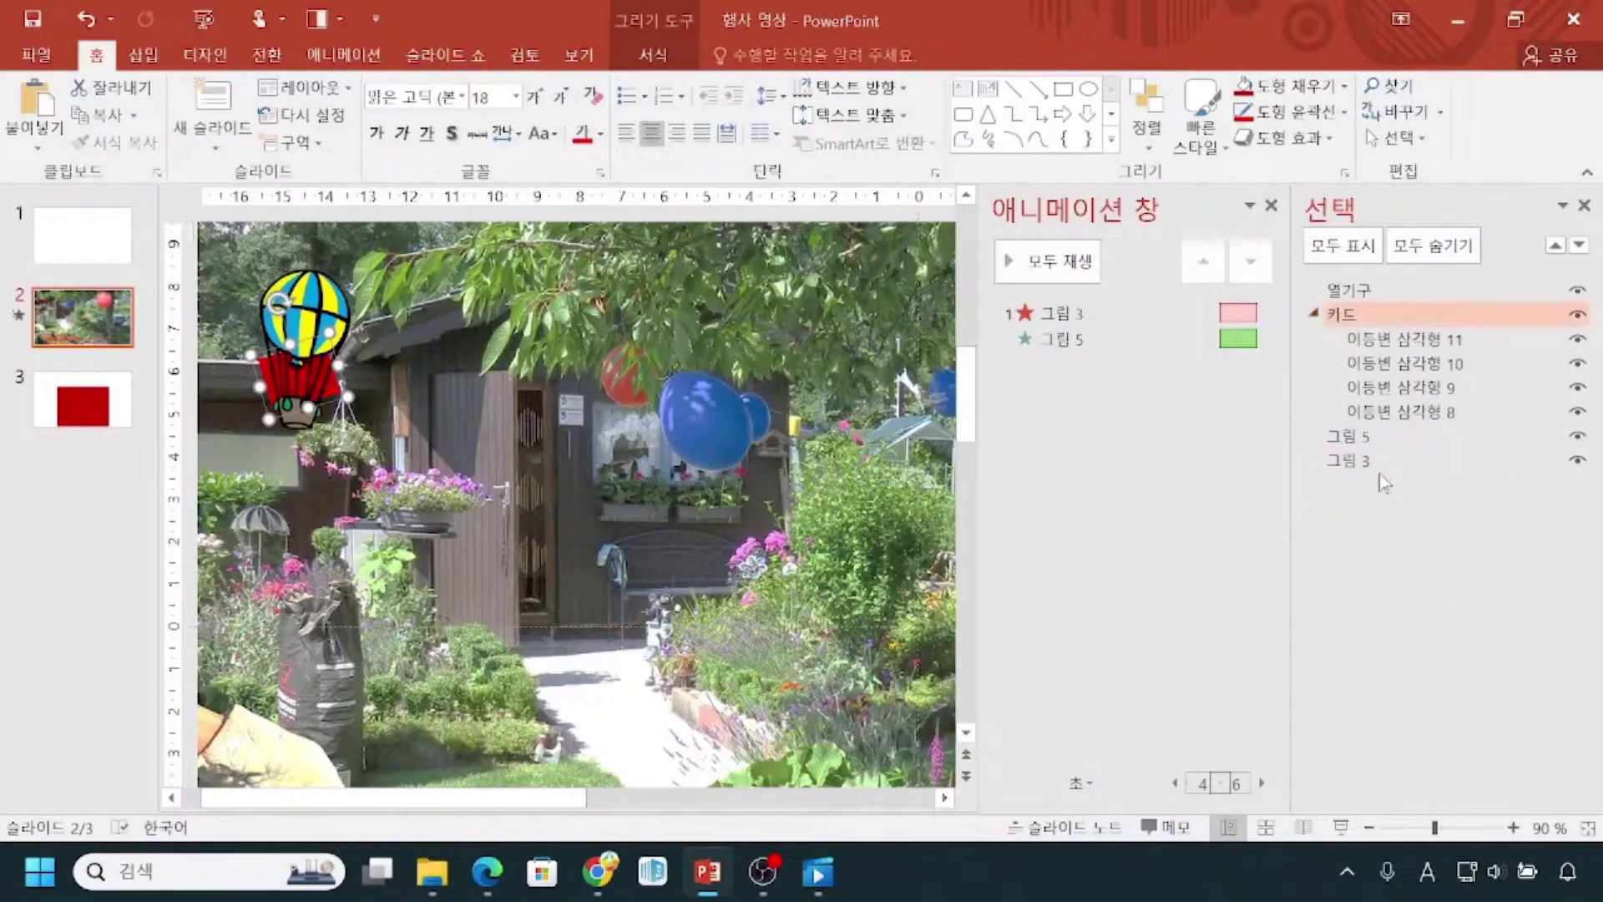
click(1379, 466)
click(1386, 316)
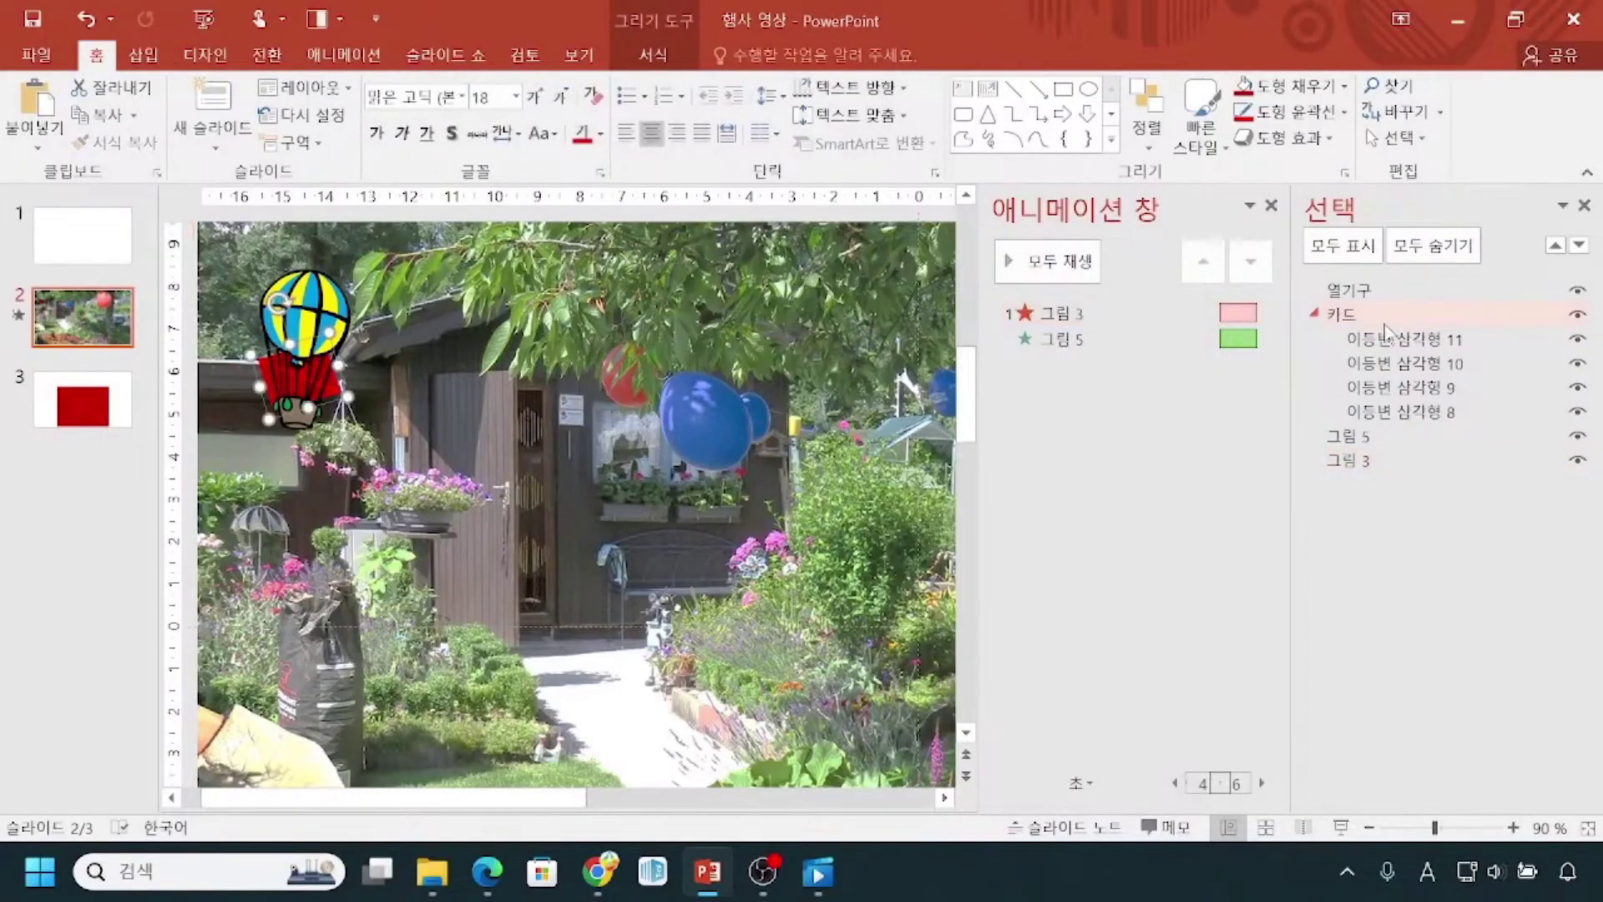
click(1387, 321)
click(1356, 292)
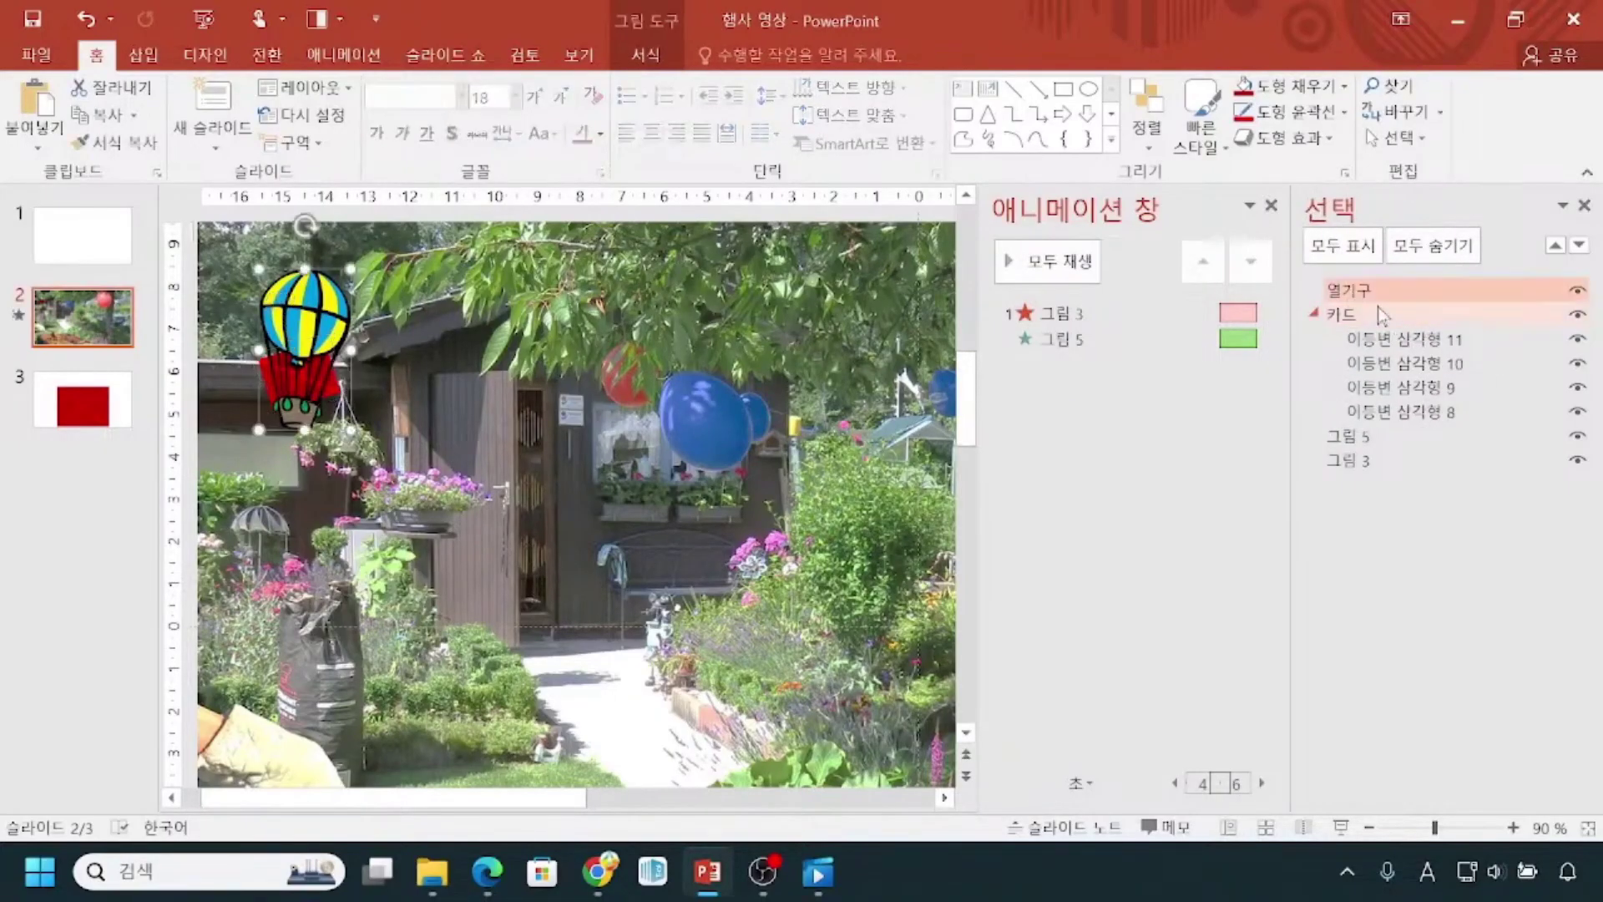
click(1369, 321)
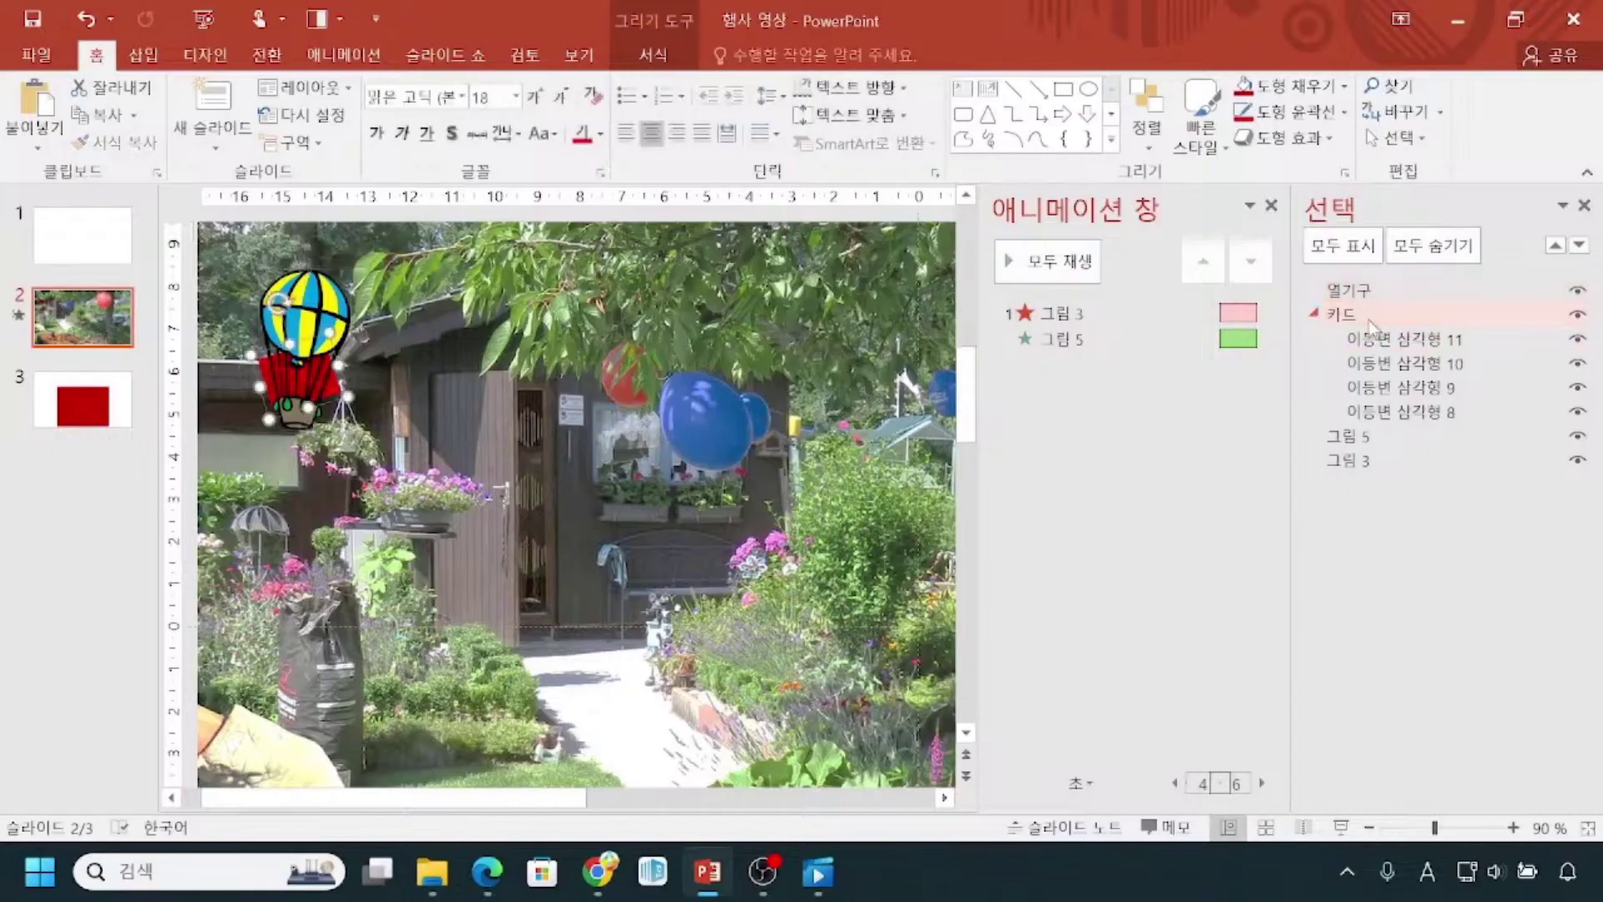
click(1369, 322)
click(1344, 314)
click(1348, 436)
Group the 카드 group and the 열기구 picture on slide 2 into a single object.
click(1364, 319)
shift+click(324, 298)
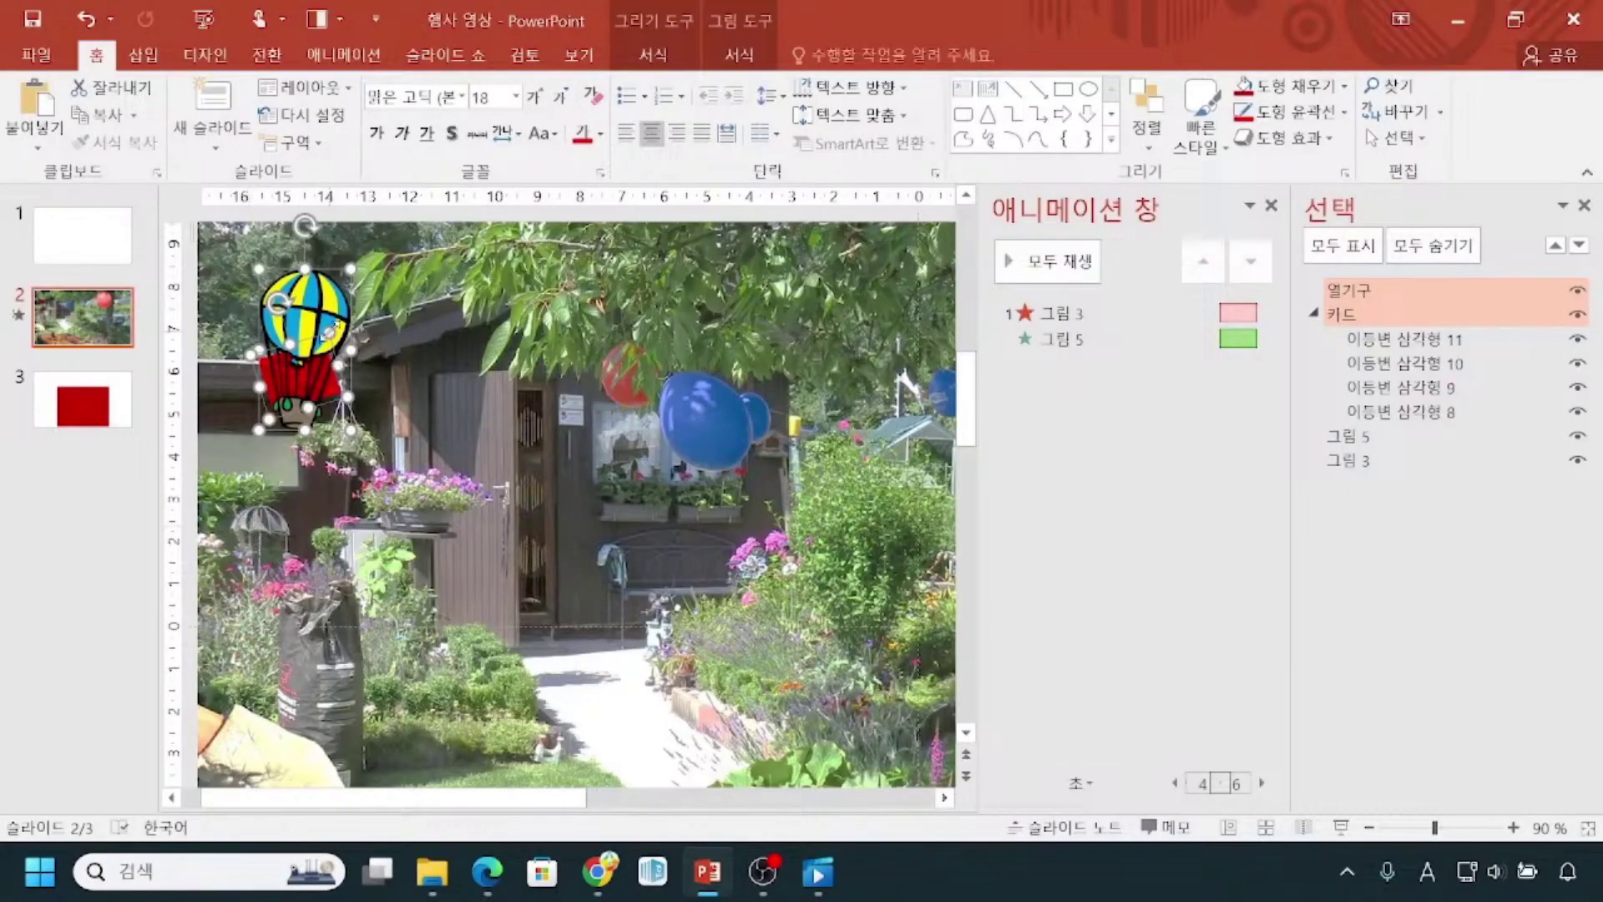
right_click(332, 333)
mouse_move(468, 474)
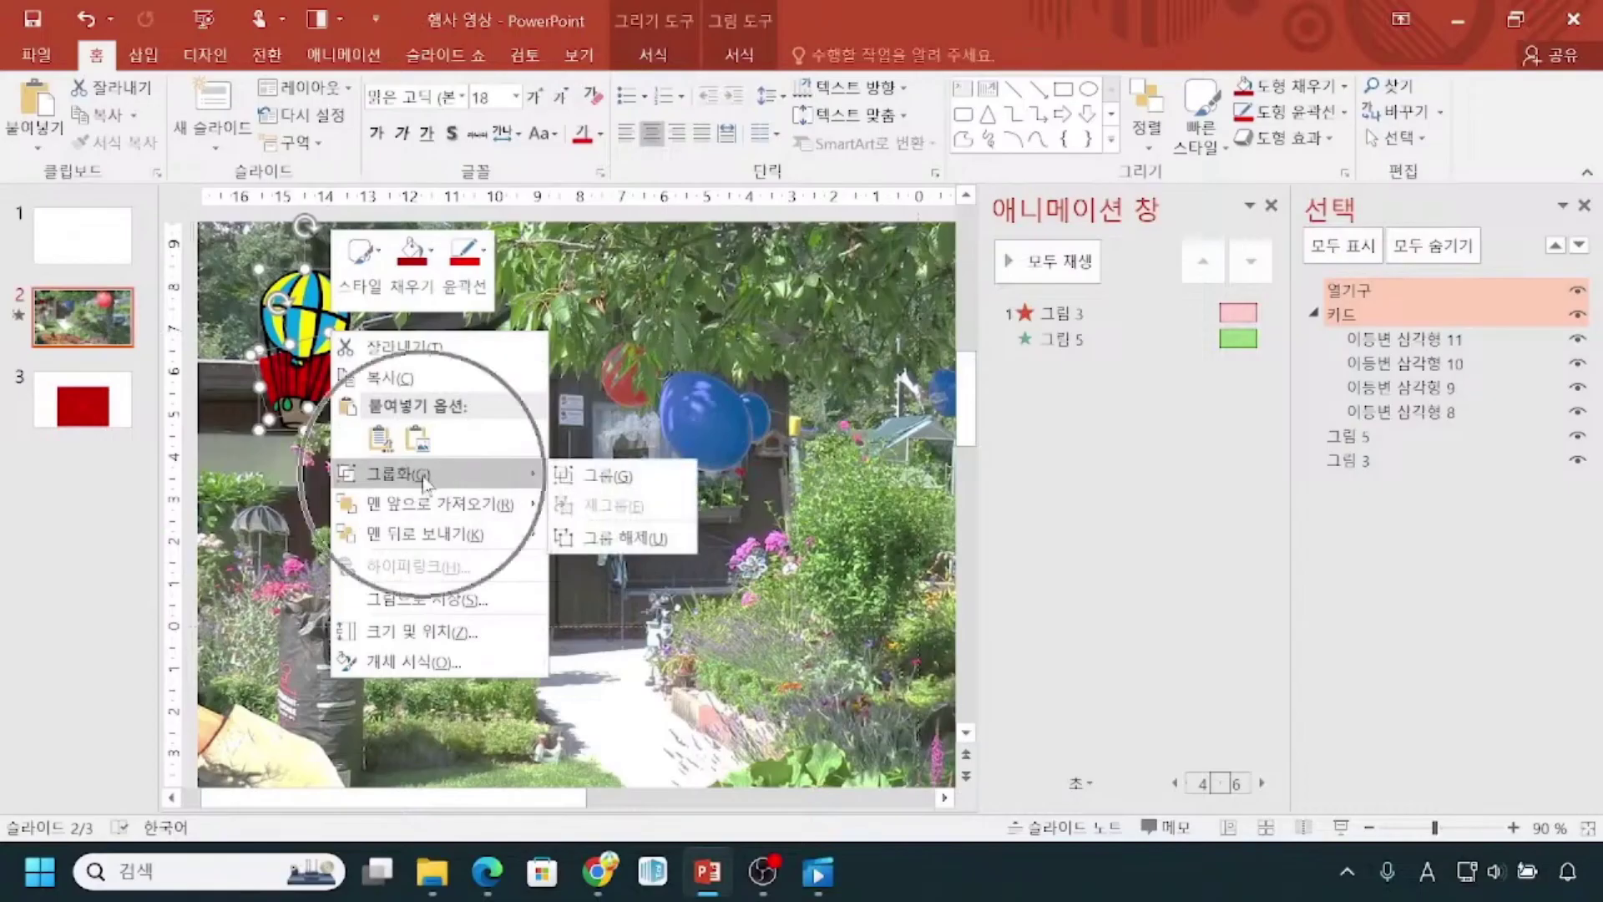
click(593, 477)
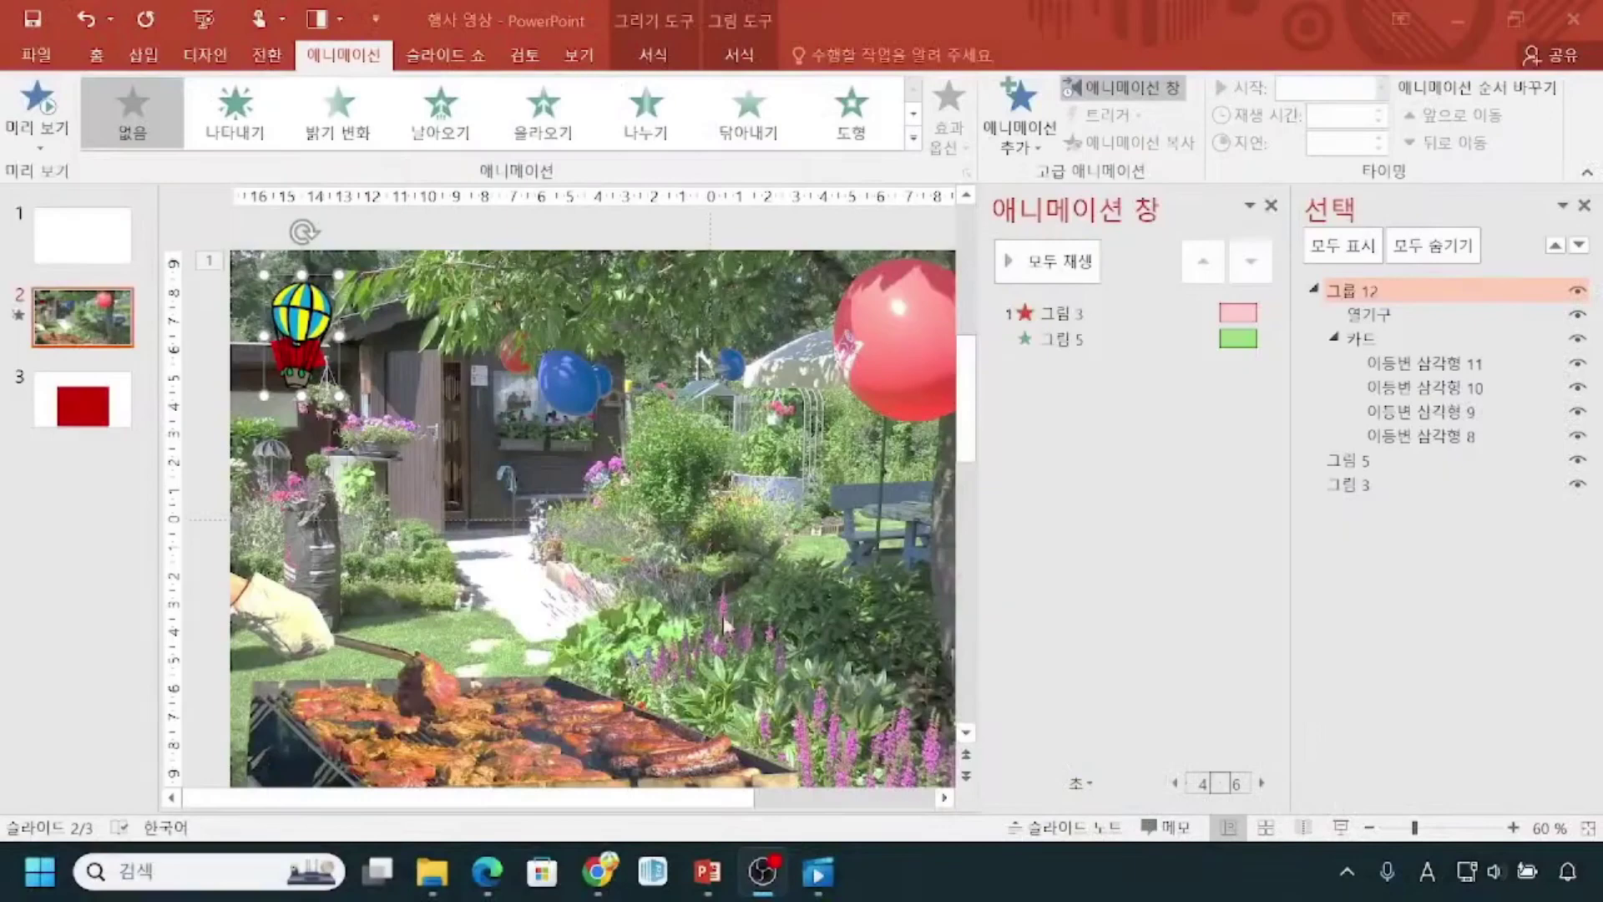
Switch to the media player and scrub through the 행사용 영상 샘플 video to examine how the balloon and card appear and move.
click(818, 873)
drag(864, 723, 474, 718)
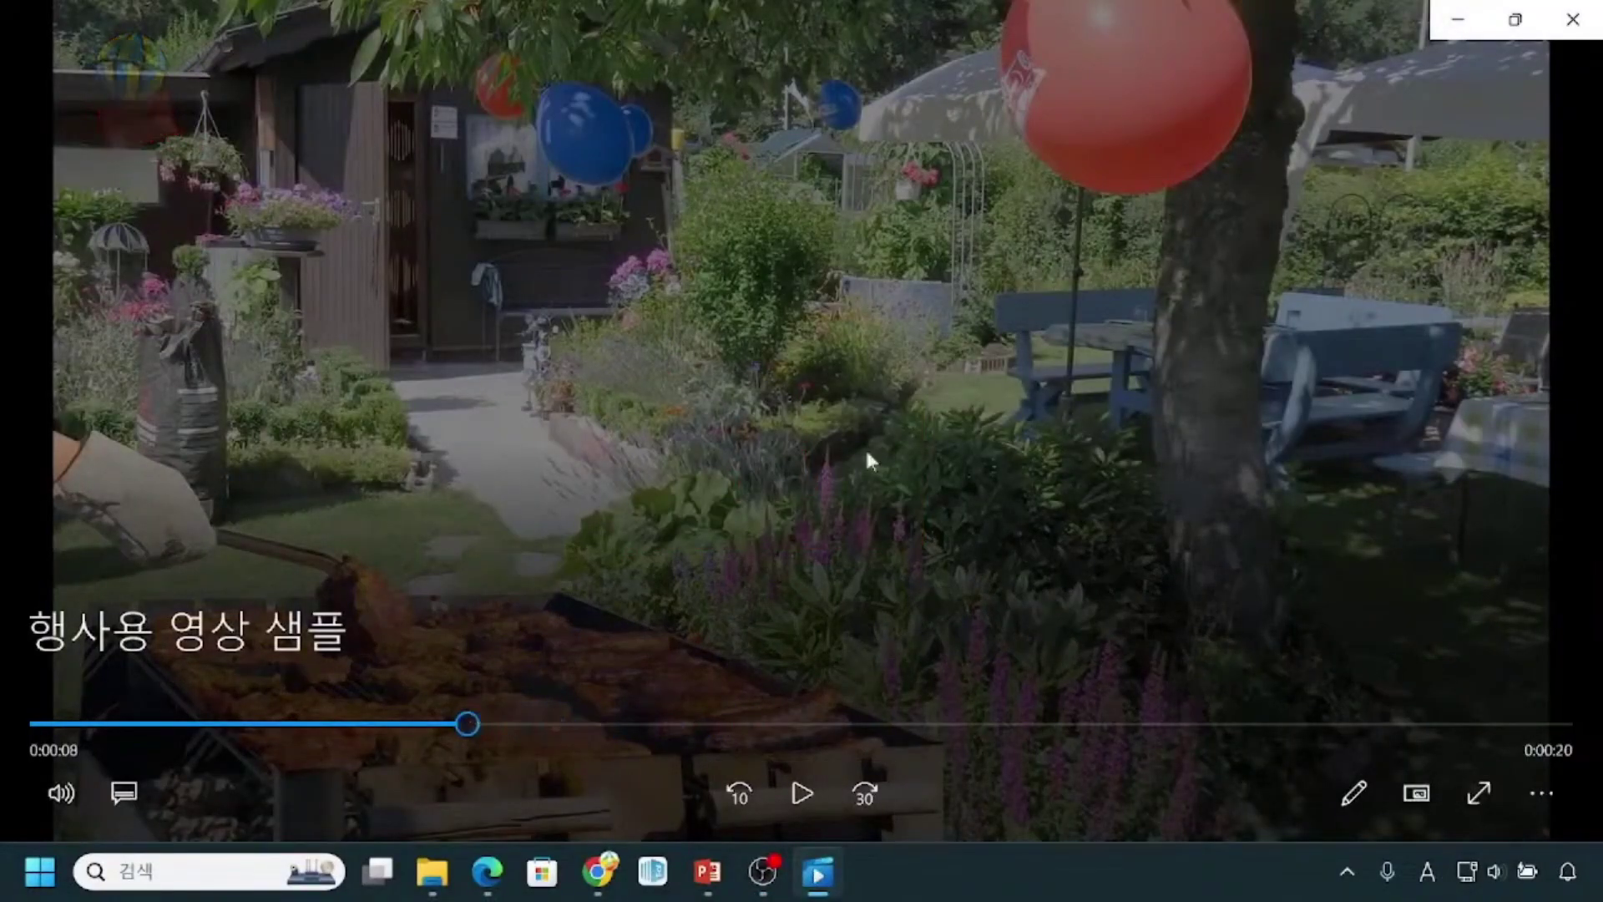
click(134, 77)
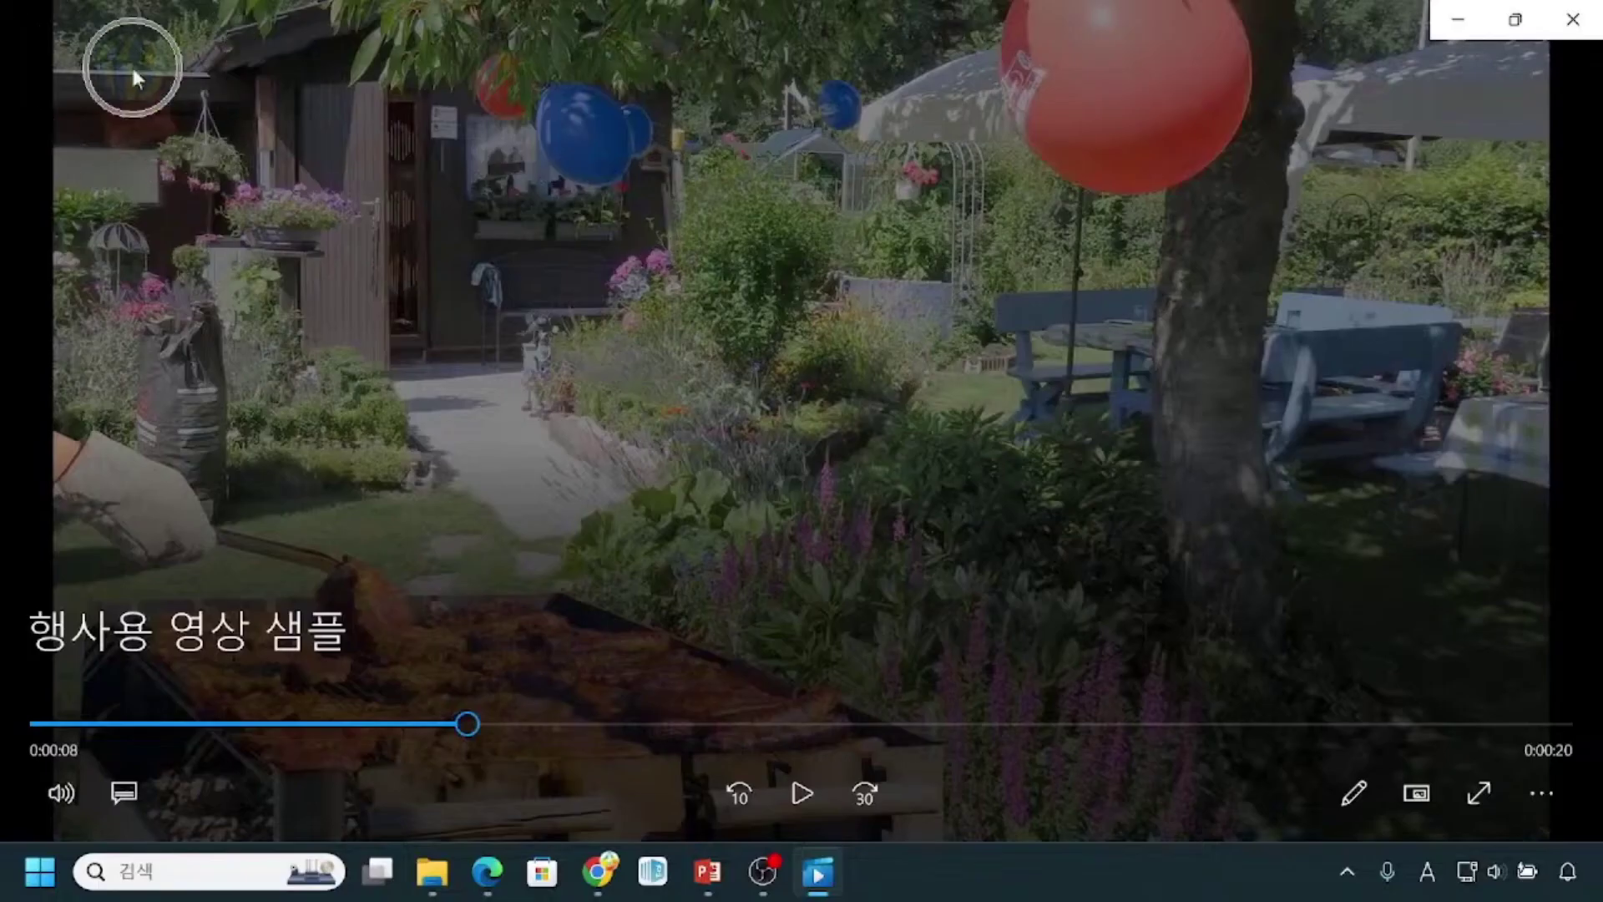
drag(468, 725, 506, 725)
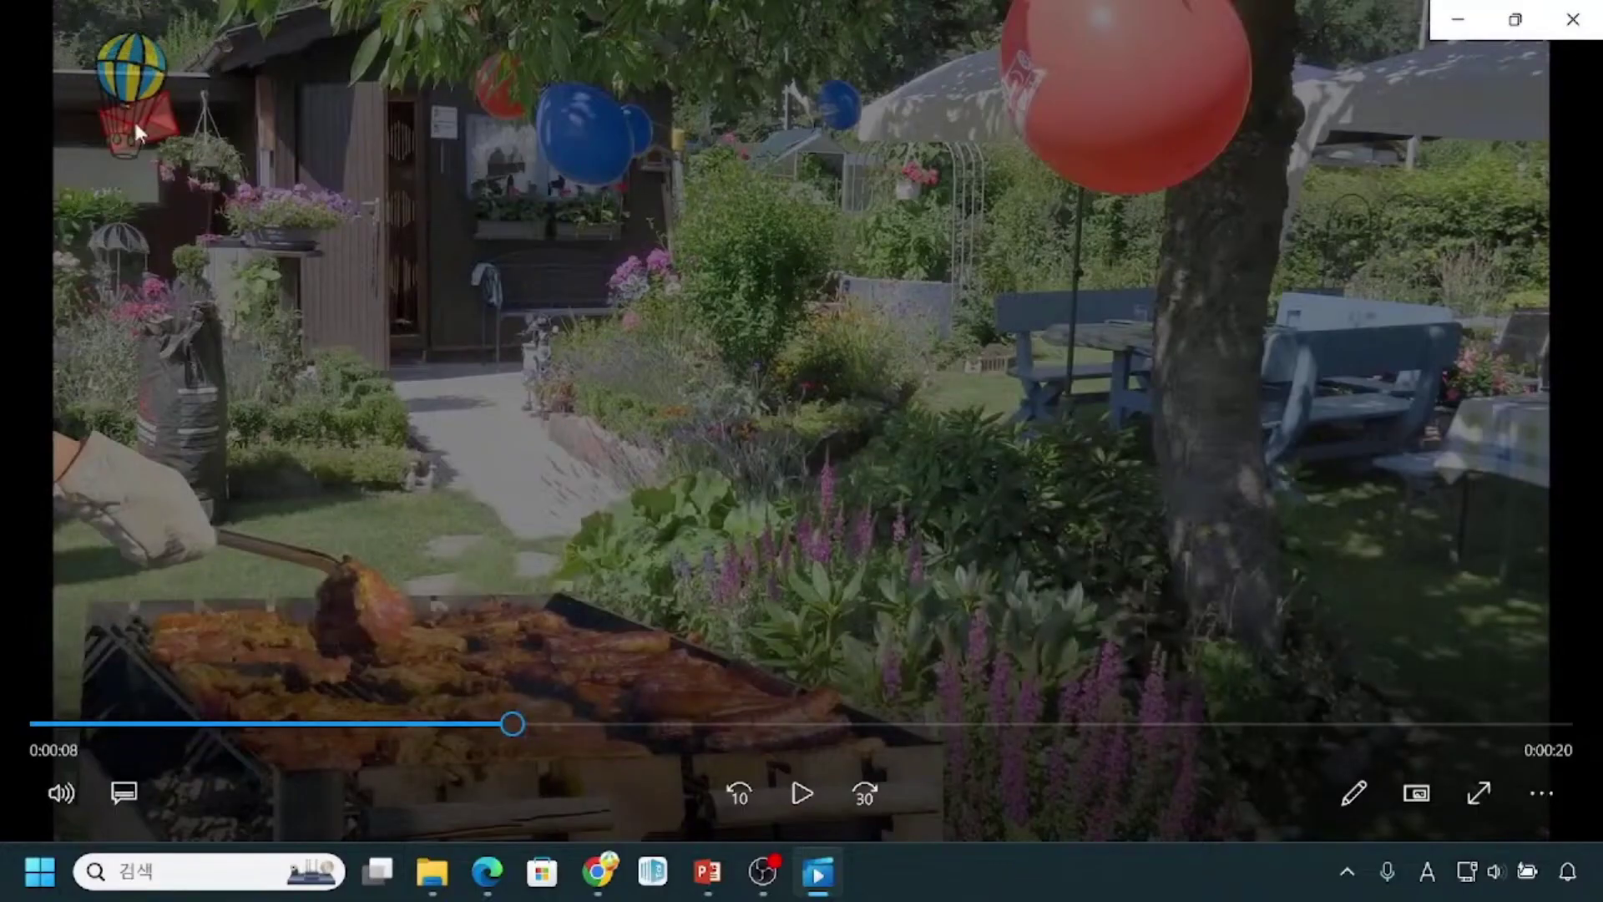
drag(501, 728, 529, 734)
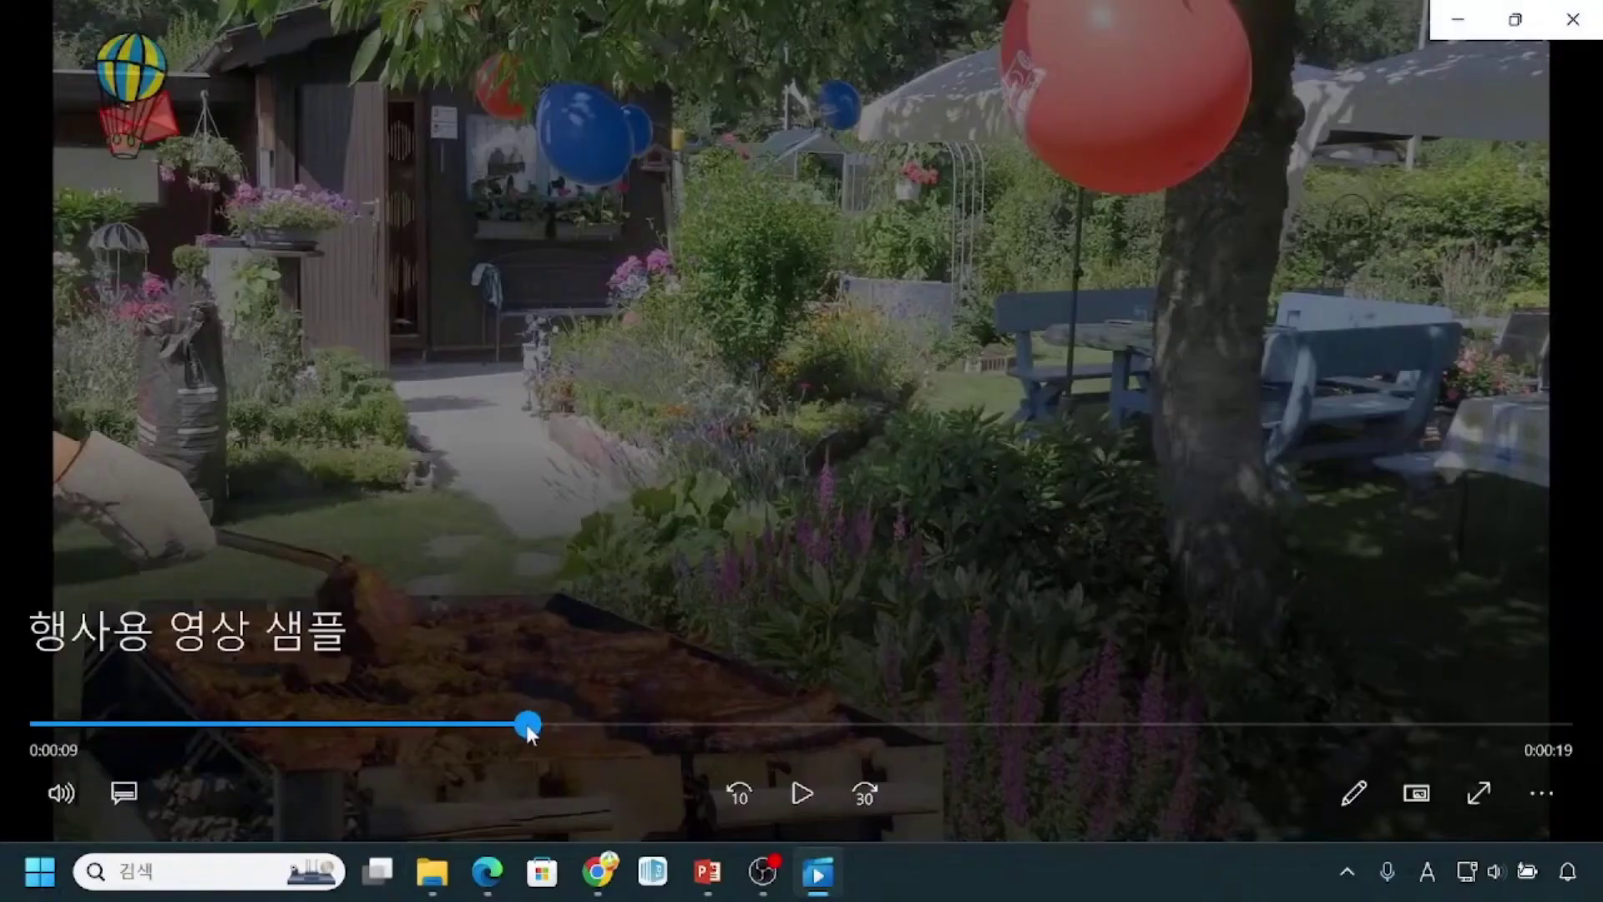
drag(528, 724, 692, 758)
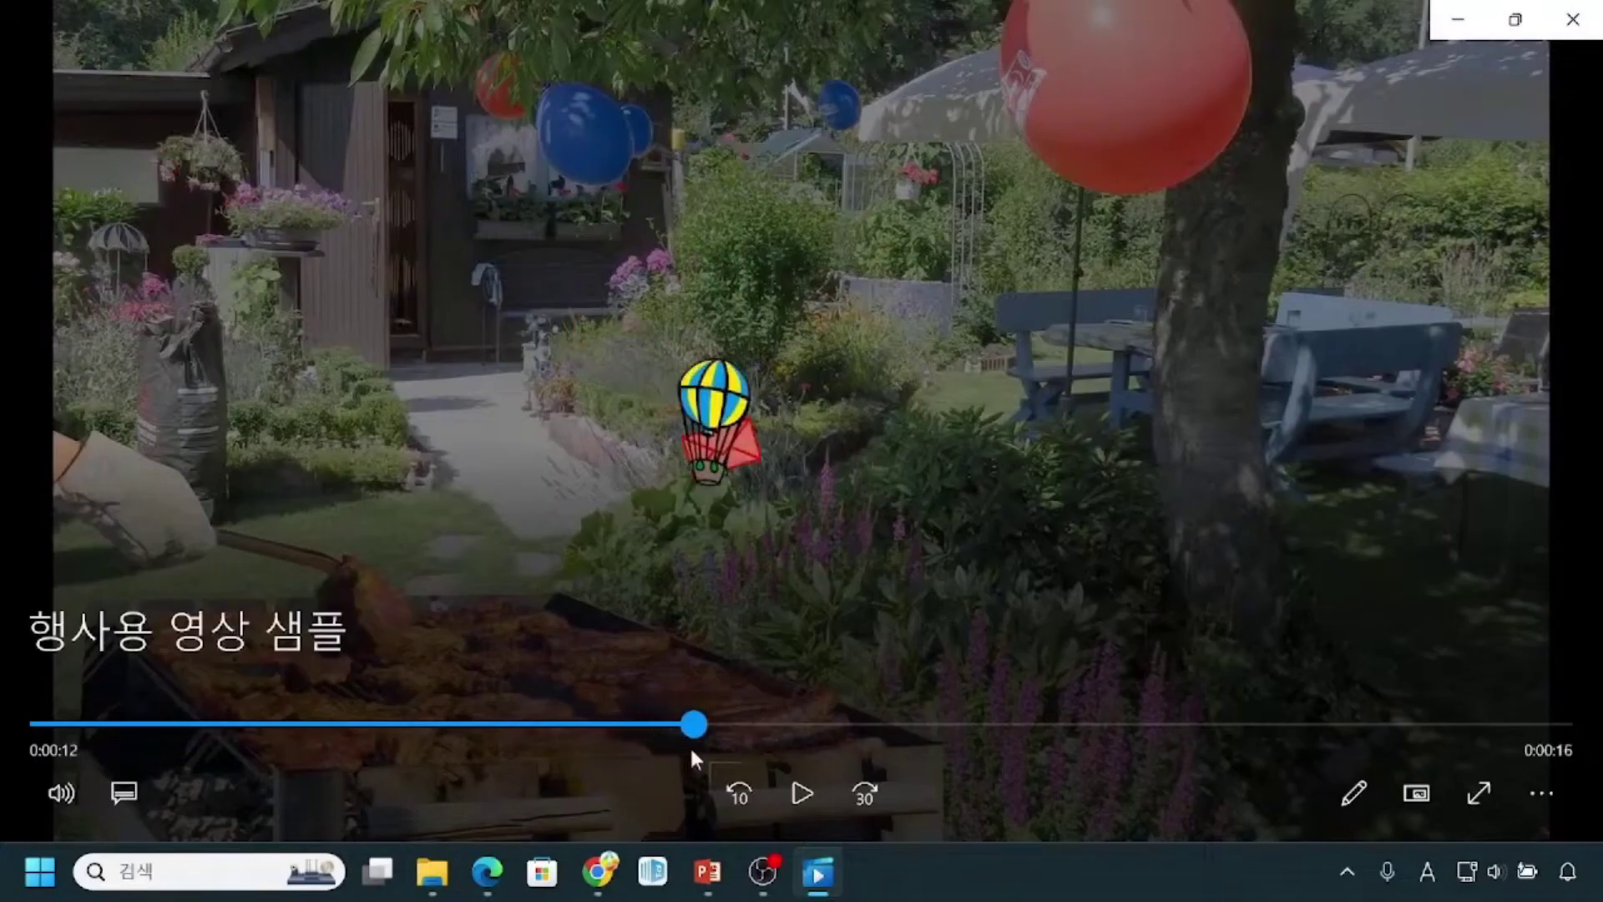
click(740, 484)
drag(699, 730, 738, 735)
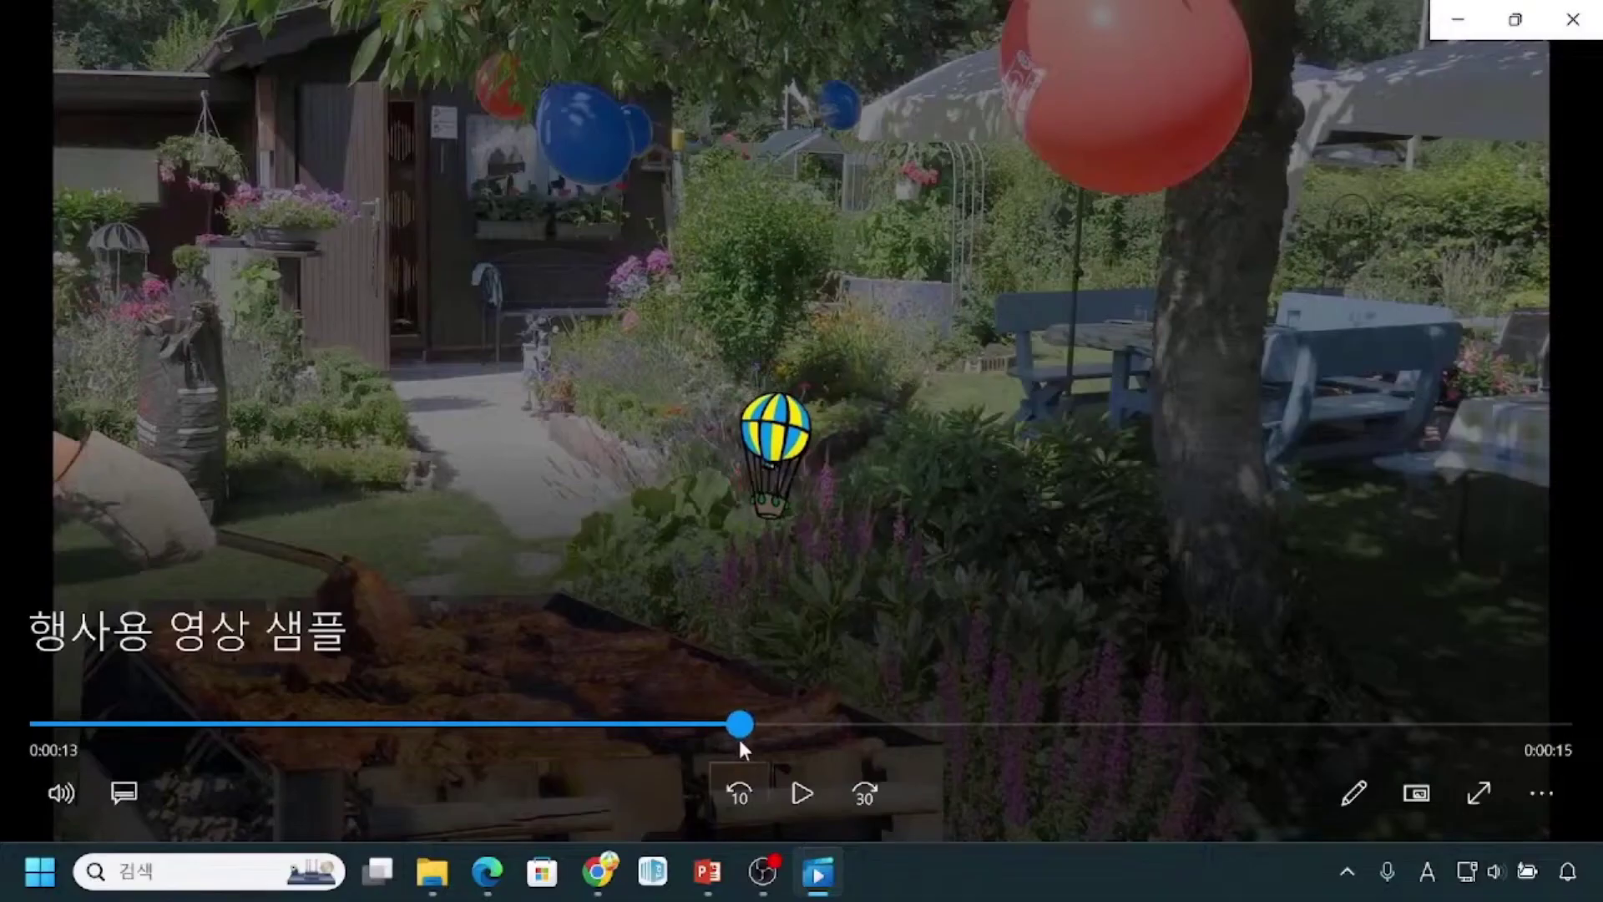
click(779, 491)
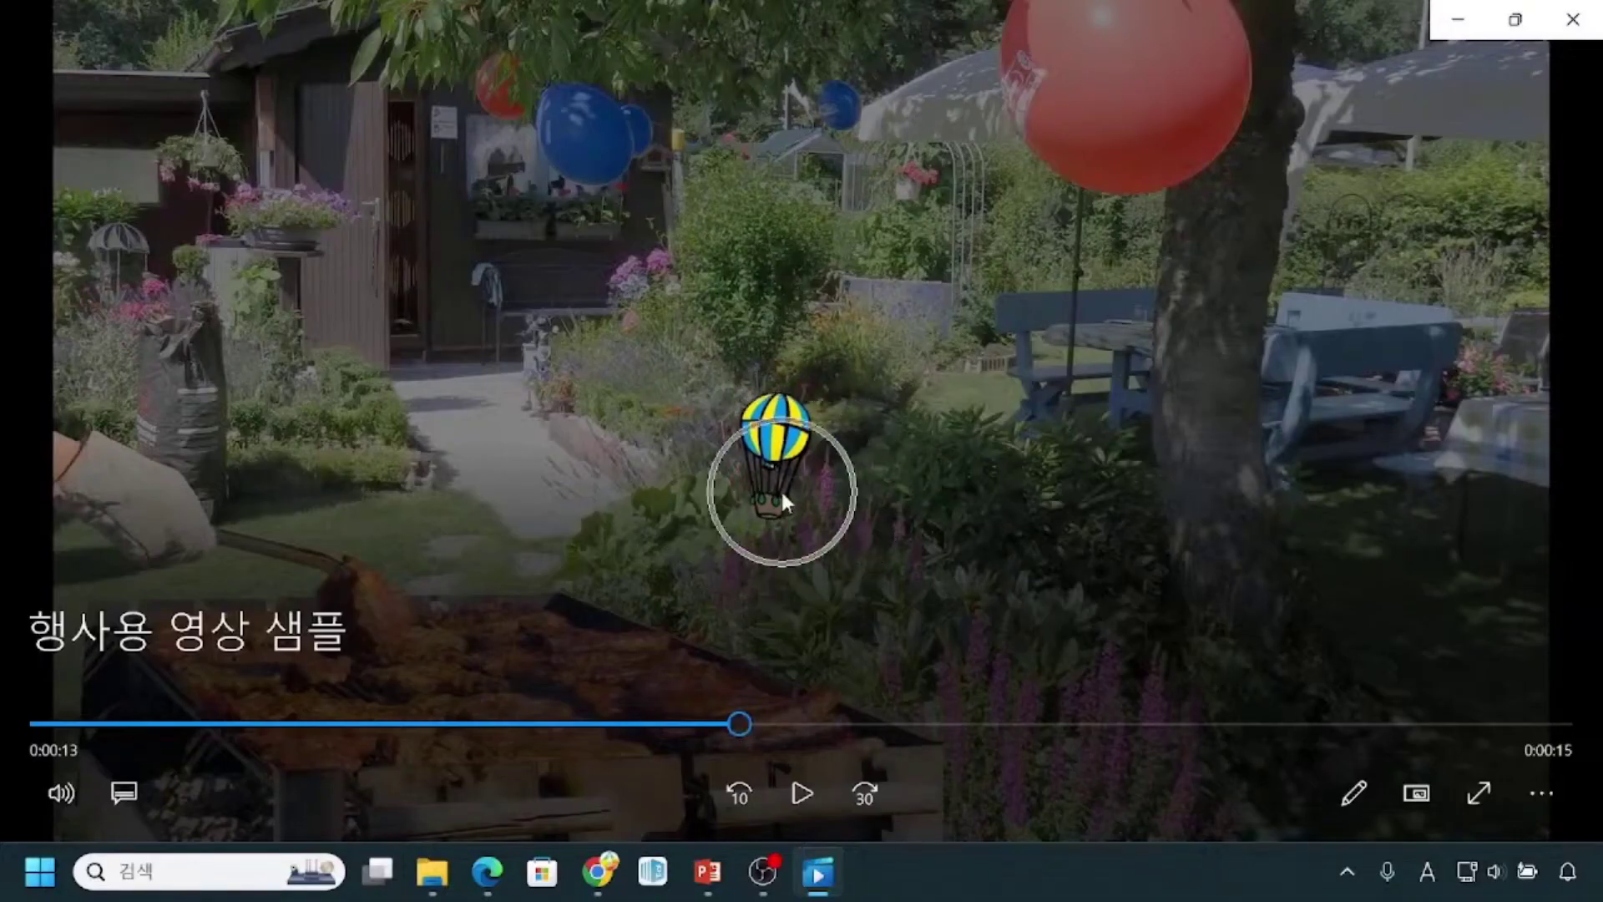
drag(739, 725, 810, 738)
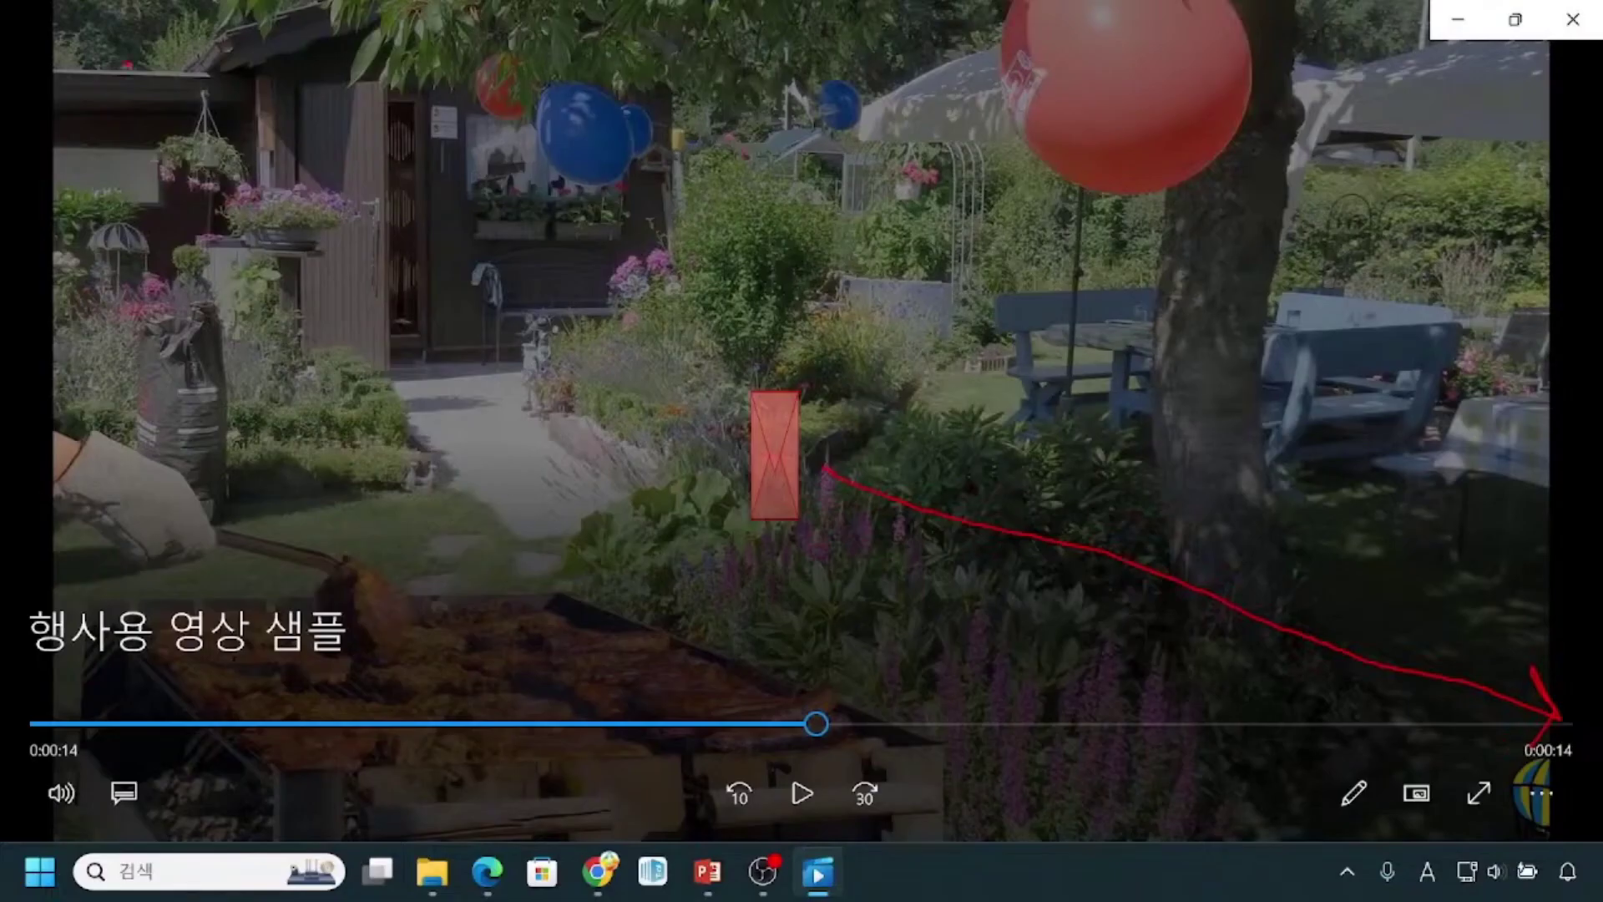
mouse_move(92, 50)
mouse_down()
mouse_move(144, 112)
mouse_move(135, 41)
mouse_up()
mouse_move(201, 104)
mouse_down()
mouse_move(673, 407)
mouse_move(642, 433)
mouse_up()
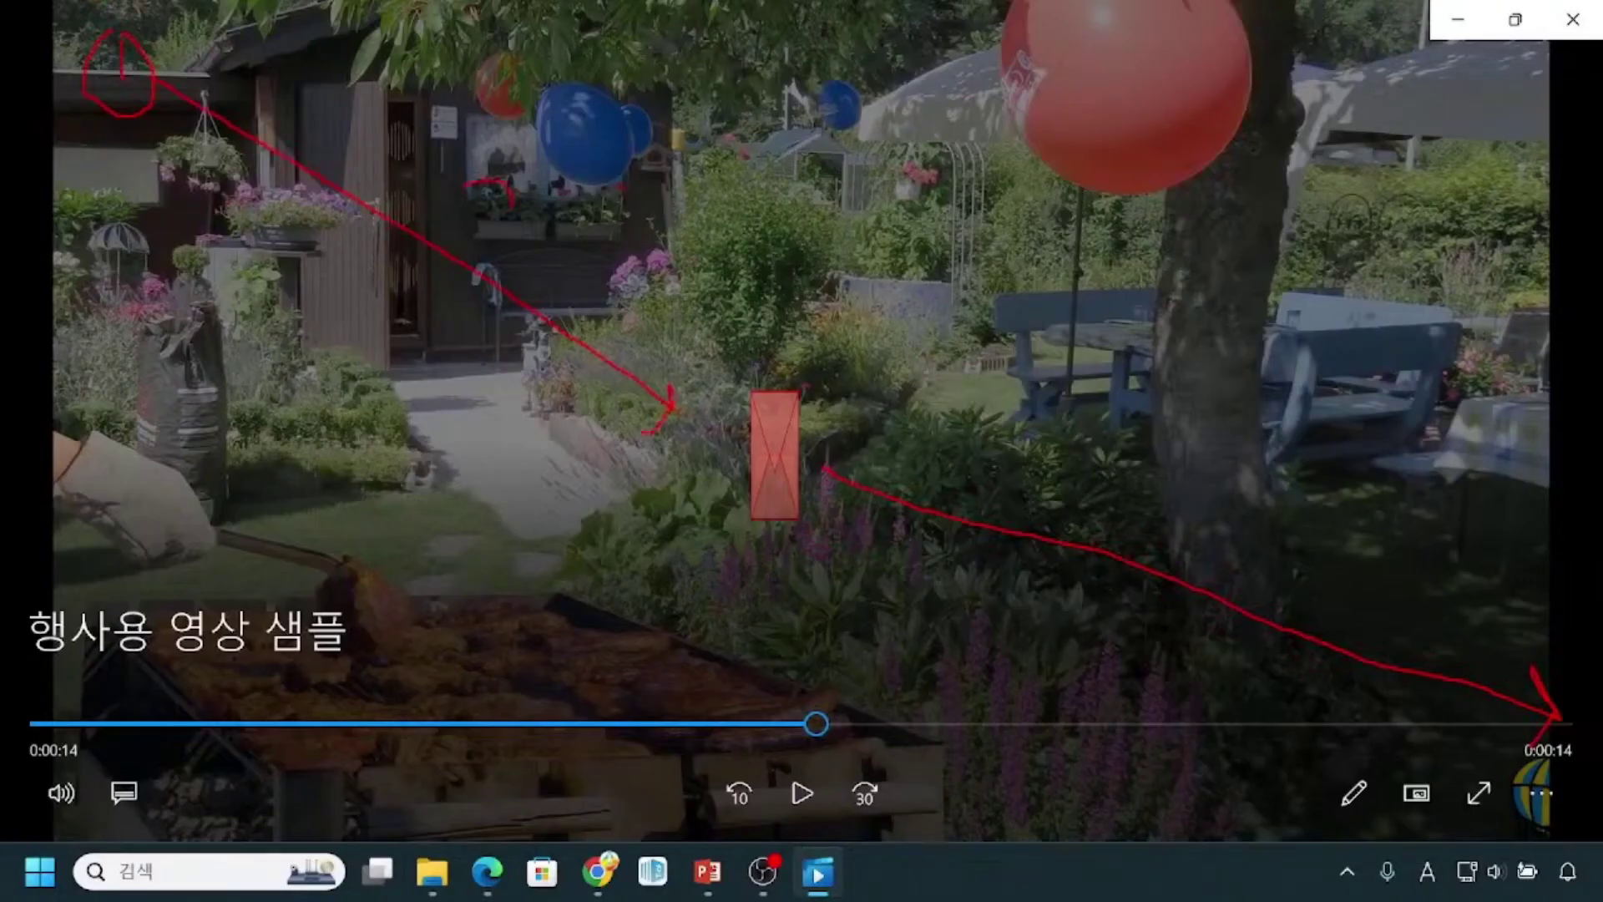
drag(438, 184, 517, 271)
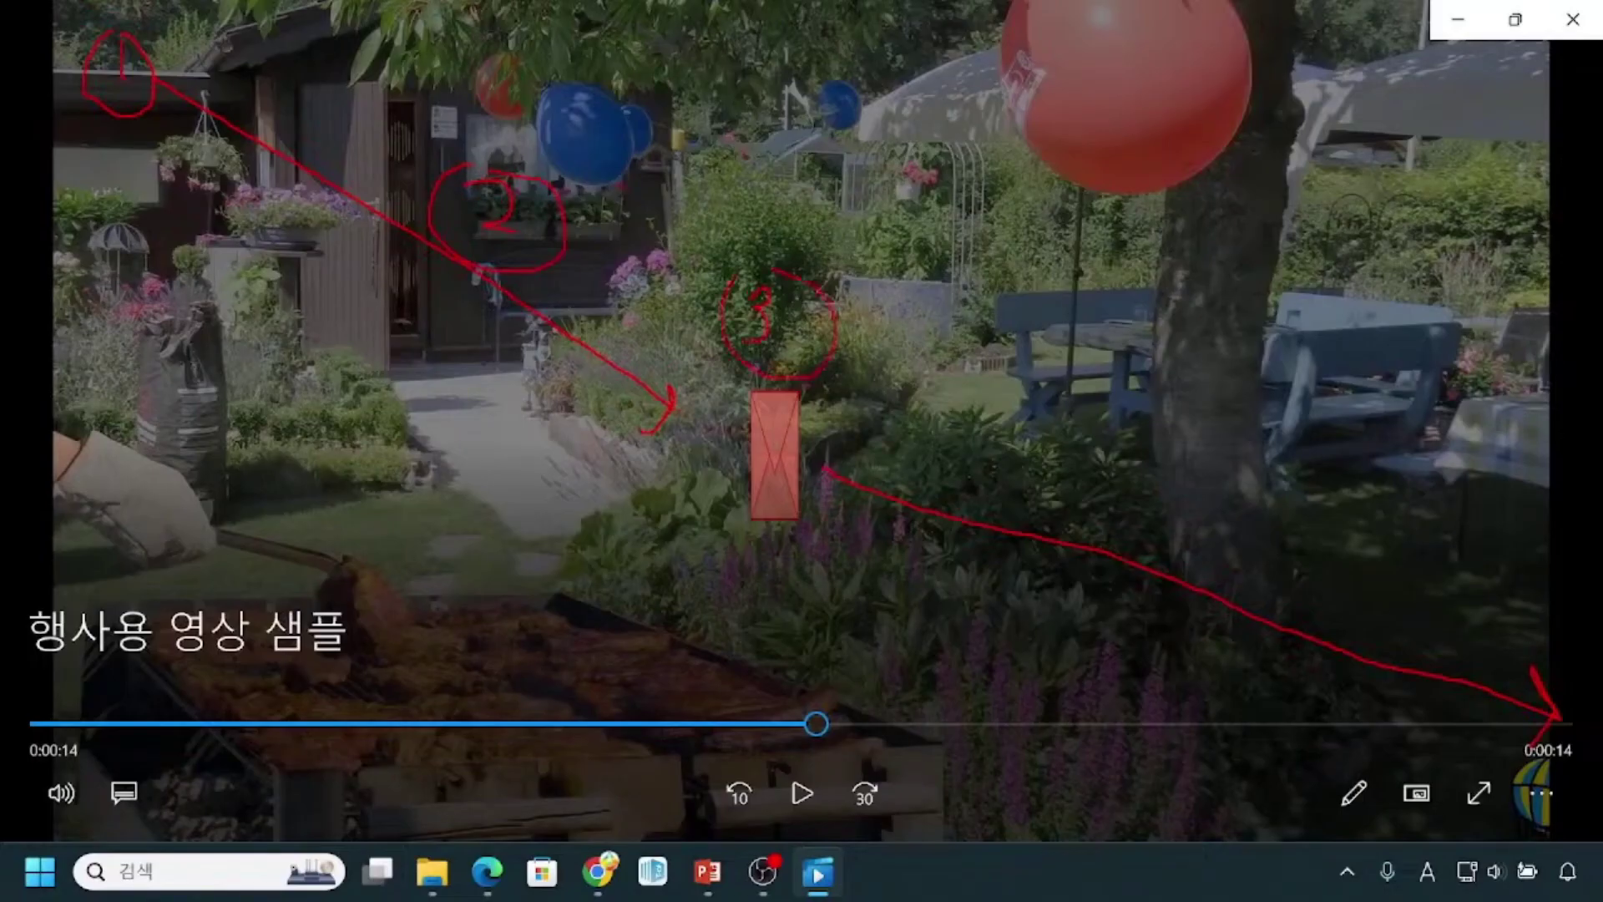
mouse_move(929, 238)
mouse_down()
mouse_move(860, 315)
mouse_move(917, 394)
mouse_up()
drag(942, 384, 982, 411)
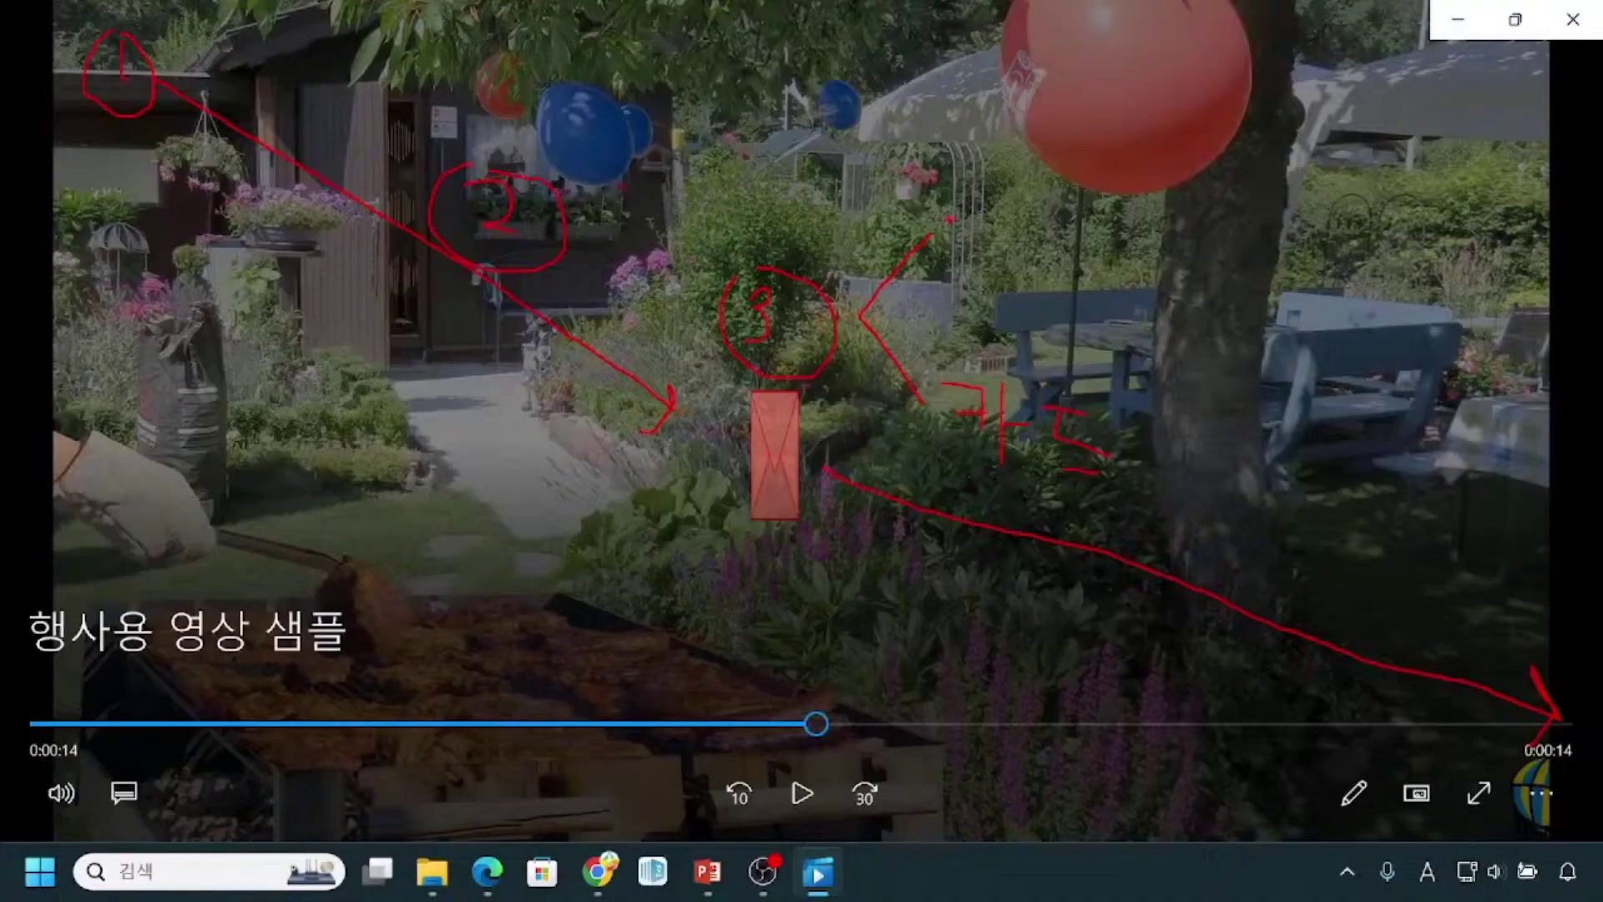
mouse_move(952, 216)
mouse_down()
mouse_move(976, 238)
mouse_move(1006, 215)
mouse_up()
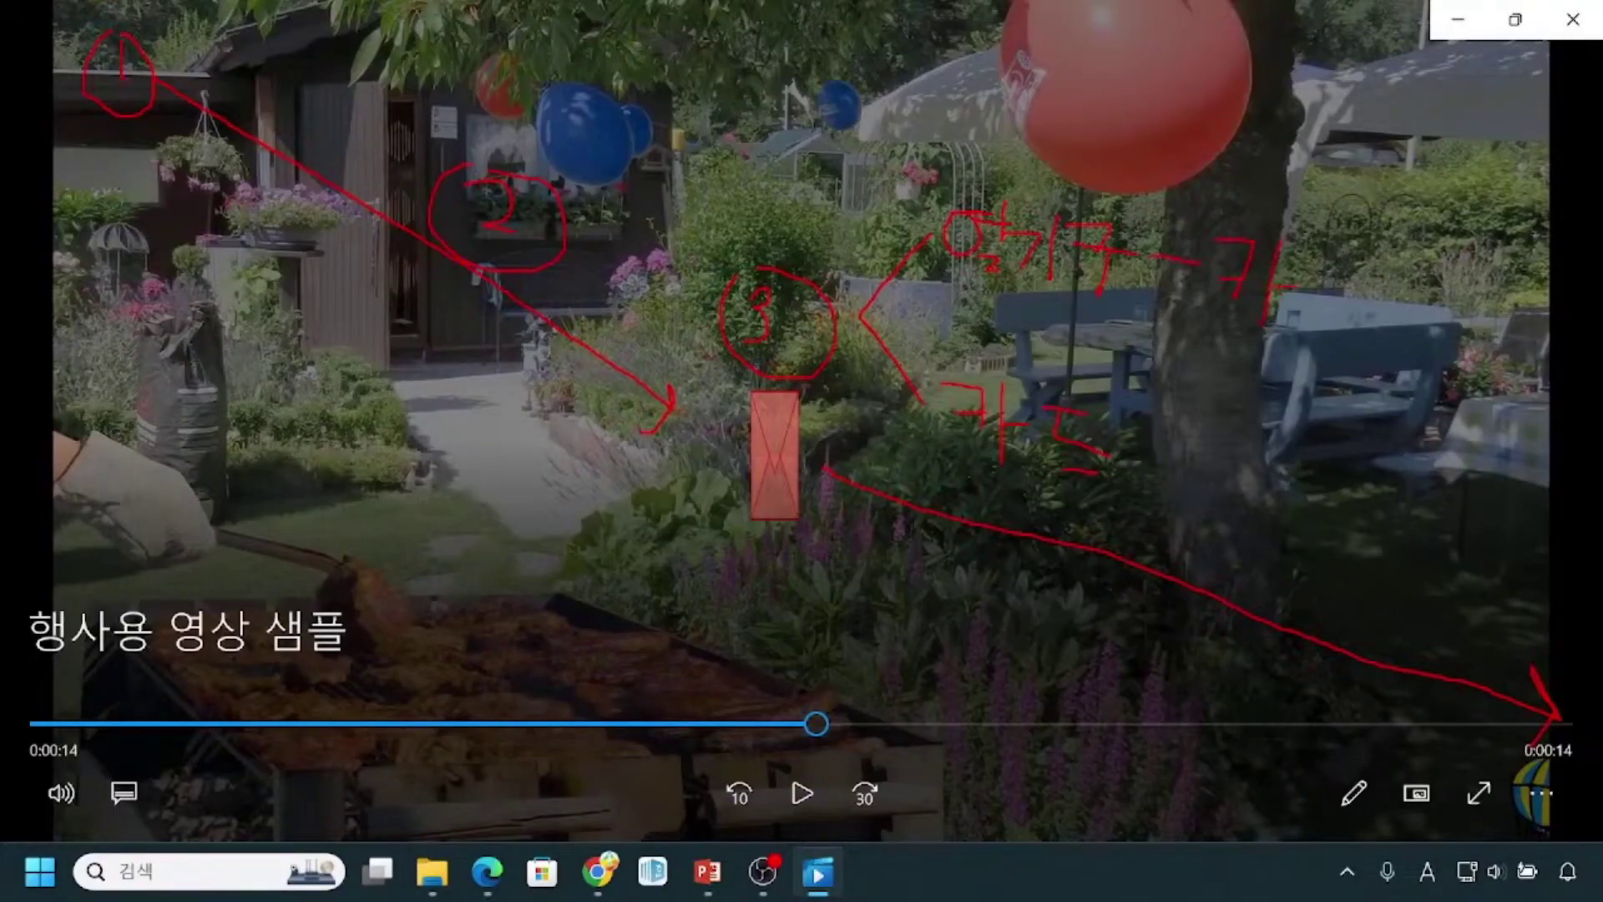
drag(1318, 261, 1361, 334)
click(751, 356)
click(1019, 278)
click(1321, 324)
mouse_move(924, 170)
mouse_down()
mouse_move(1012, 260)
mouse_move(1385, 358)
mouse_up()
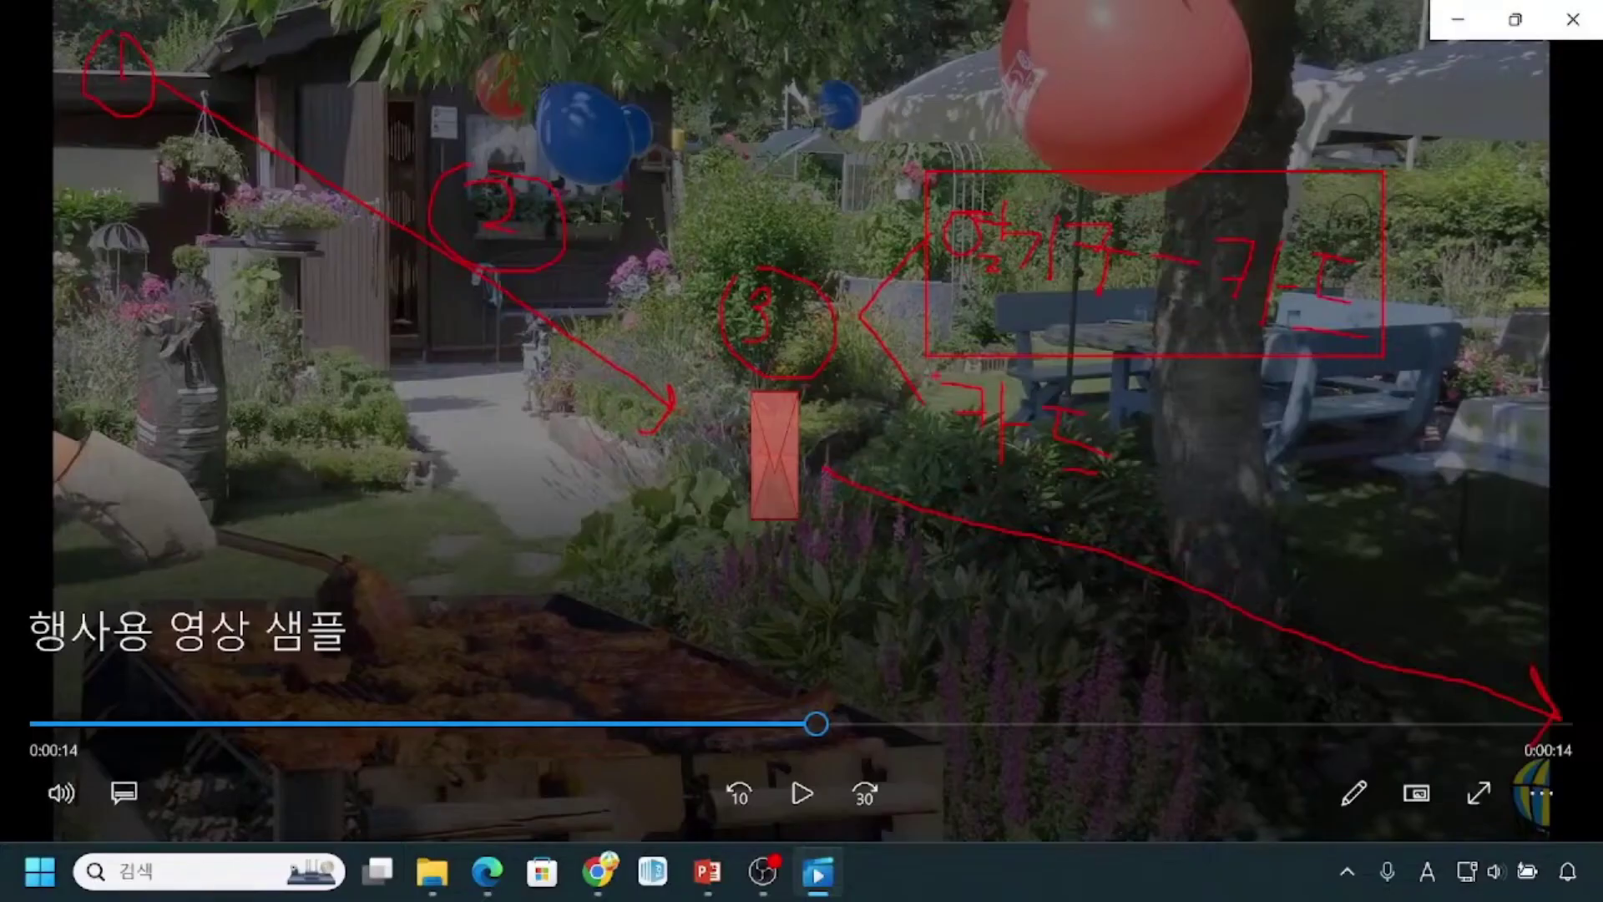
mouse_move(931, 361)
mouse_down()
mouse_move(1057, 511)
mouse_move(1137, 518)
mouse_up()
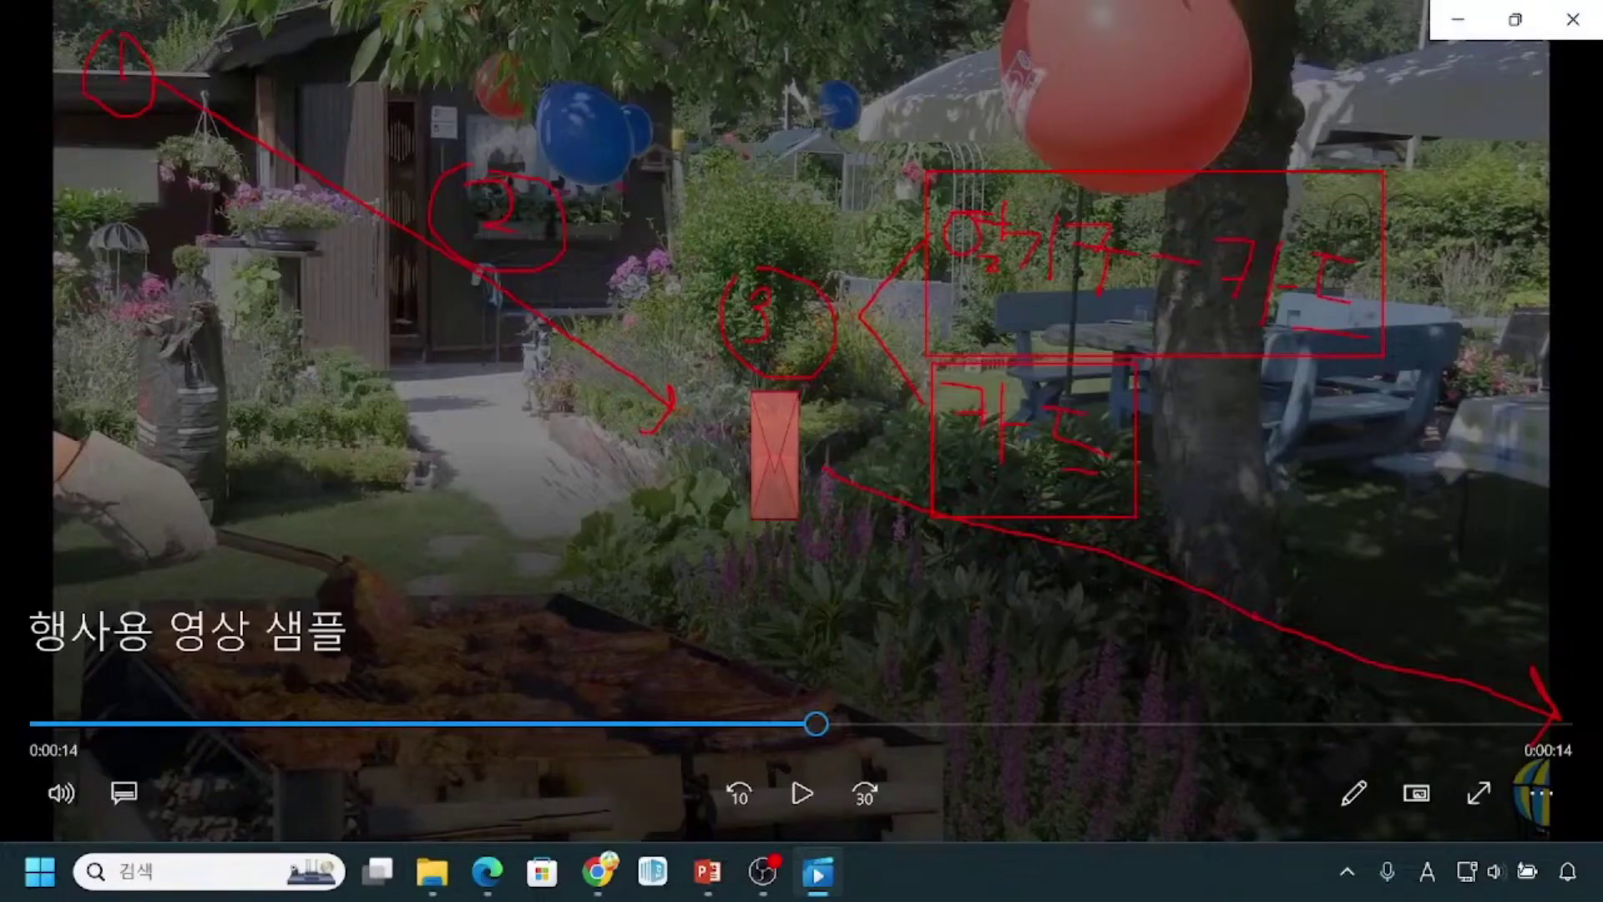
mouse_move(1270, 622)
mouse_down()
mouse_move(1506, 696)
mouse_move(1528, 671)
mouse_move(1553, 708)
mouse_up()
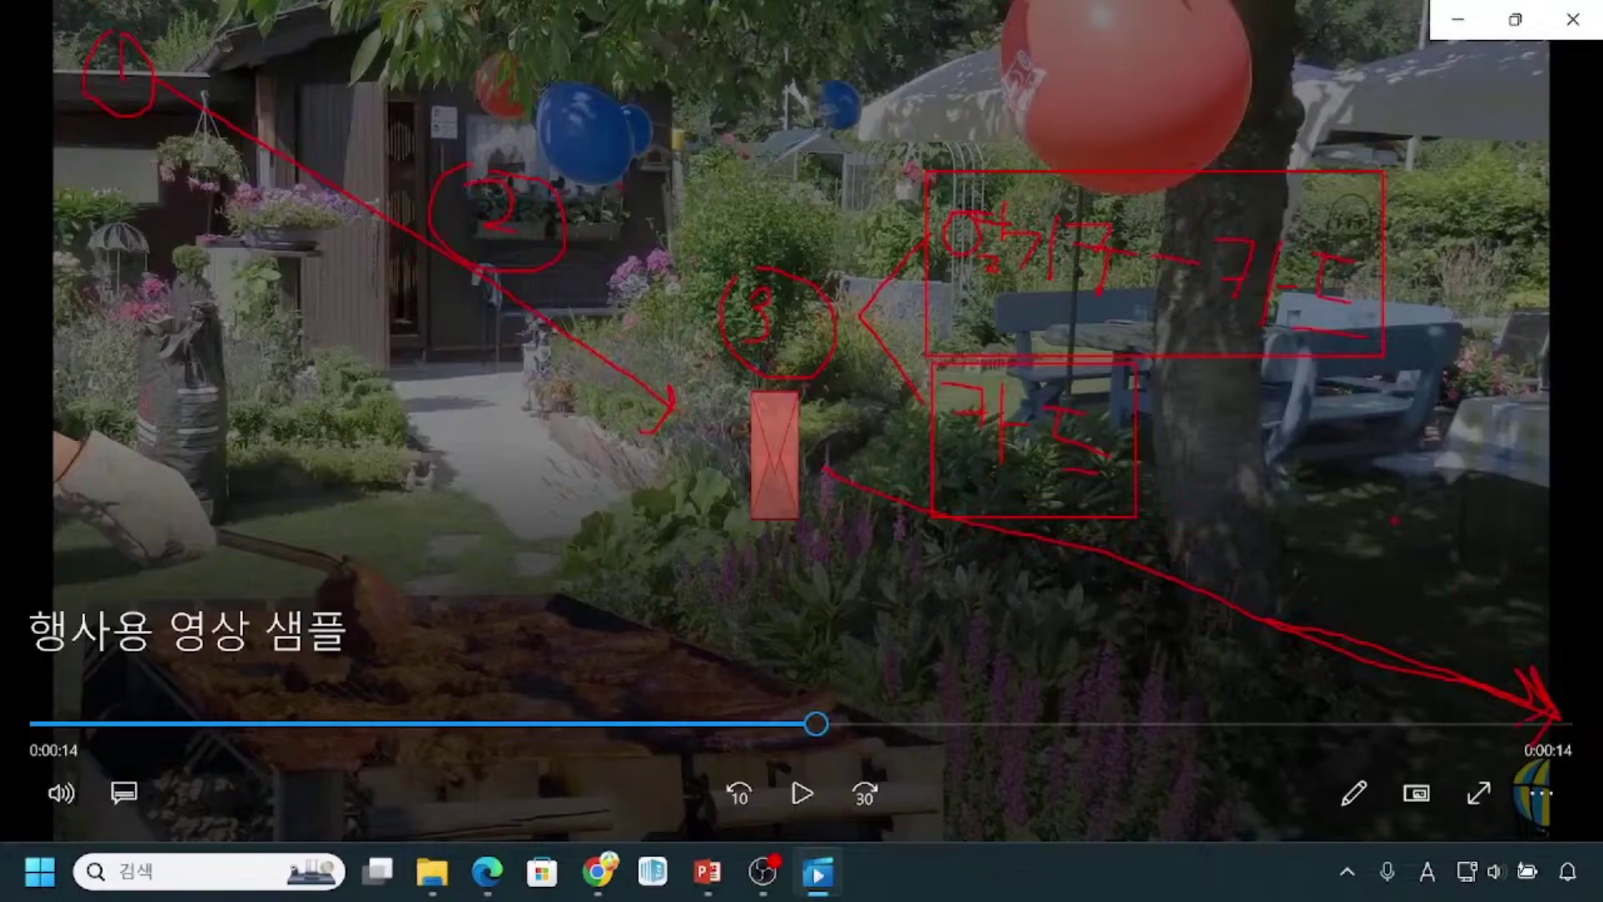
mouse_move(1394, 520)
mouse_down()
mouse_move(1366, 535)
mouse_move(1414, 551)
mouse_move(1401, 576)
mouse_move(1374, 517)
mouse_move(1438, 605)
mouse_move(1379, 493)
mouse_up()
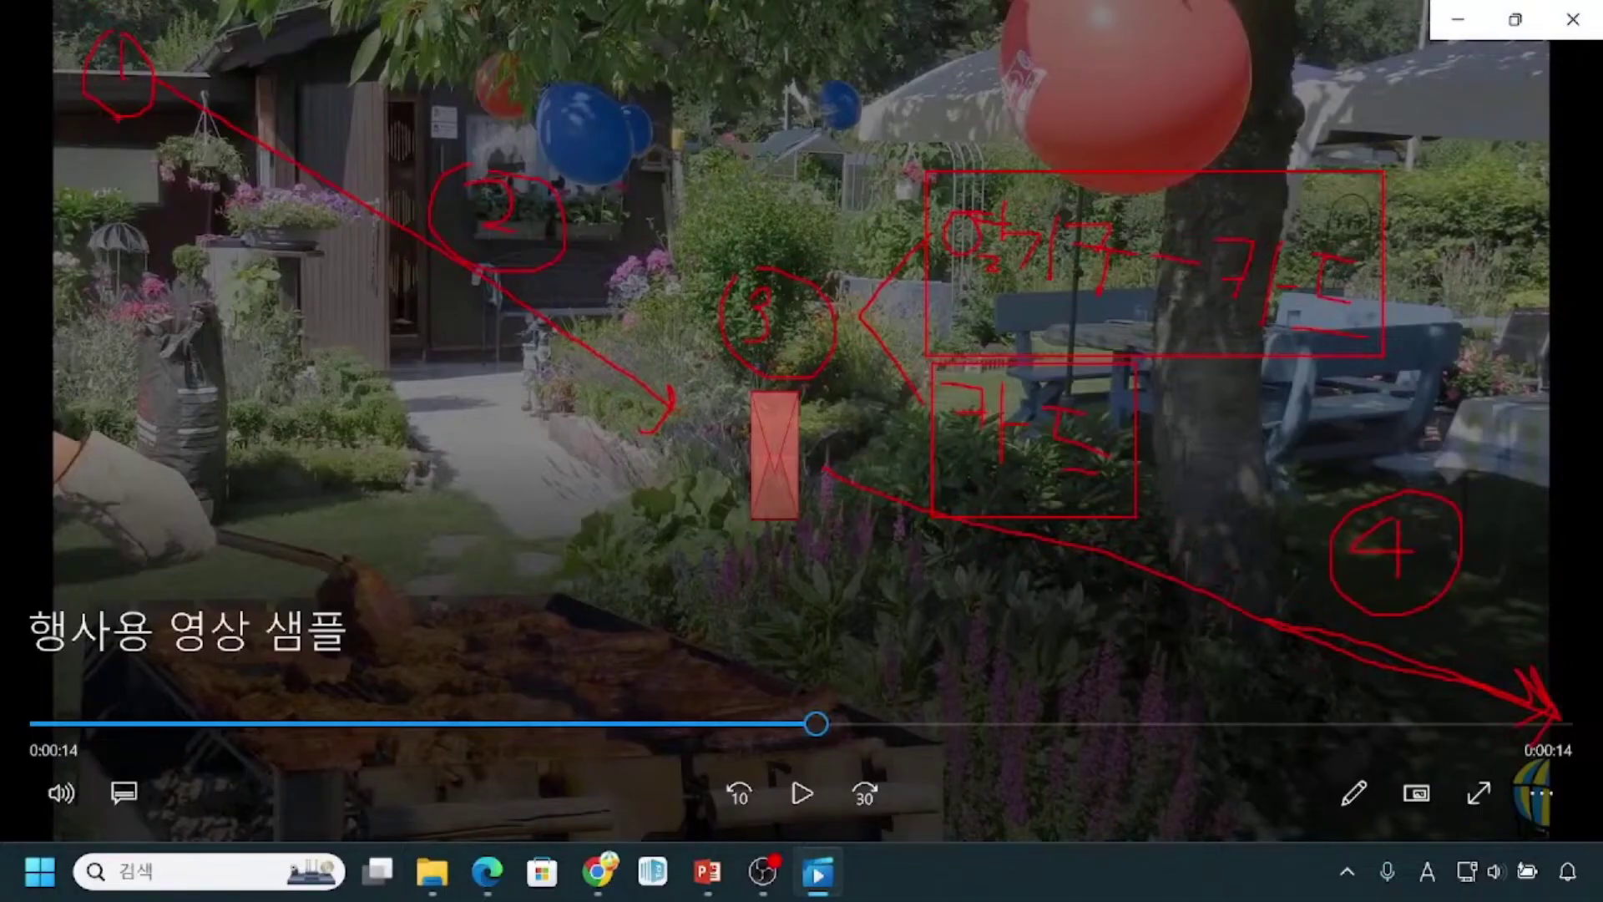
mouse_move(69, 14)
mouse_down()
mouse_move(140, 115)
mouse_move(164, 131)
mouse_move(200, 117)
mouse_move(666, 393)
mouse_move(644, 411)
mouse_up()
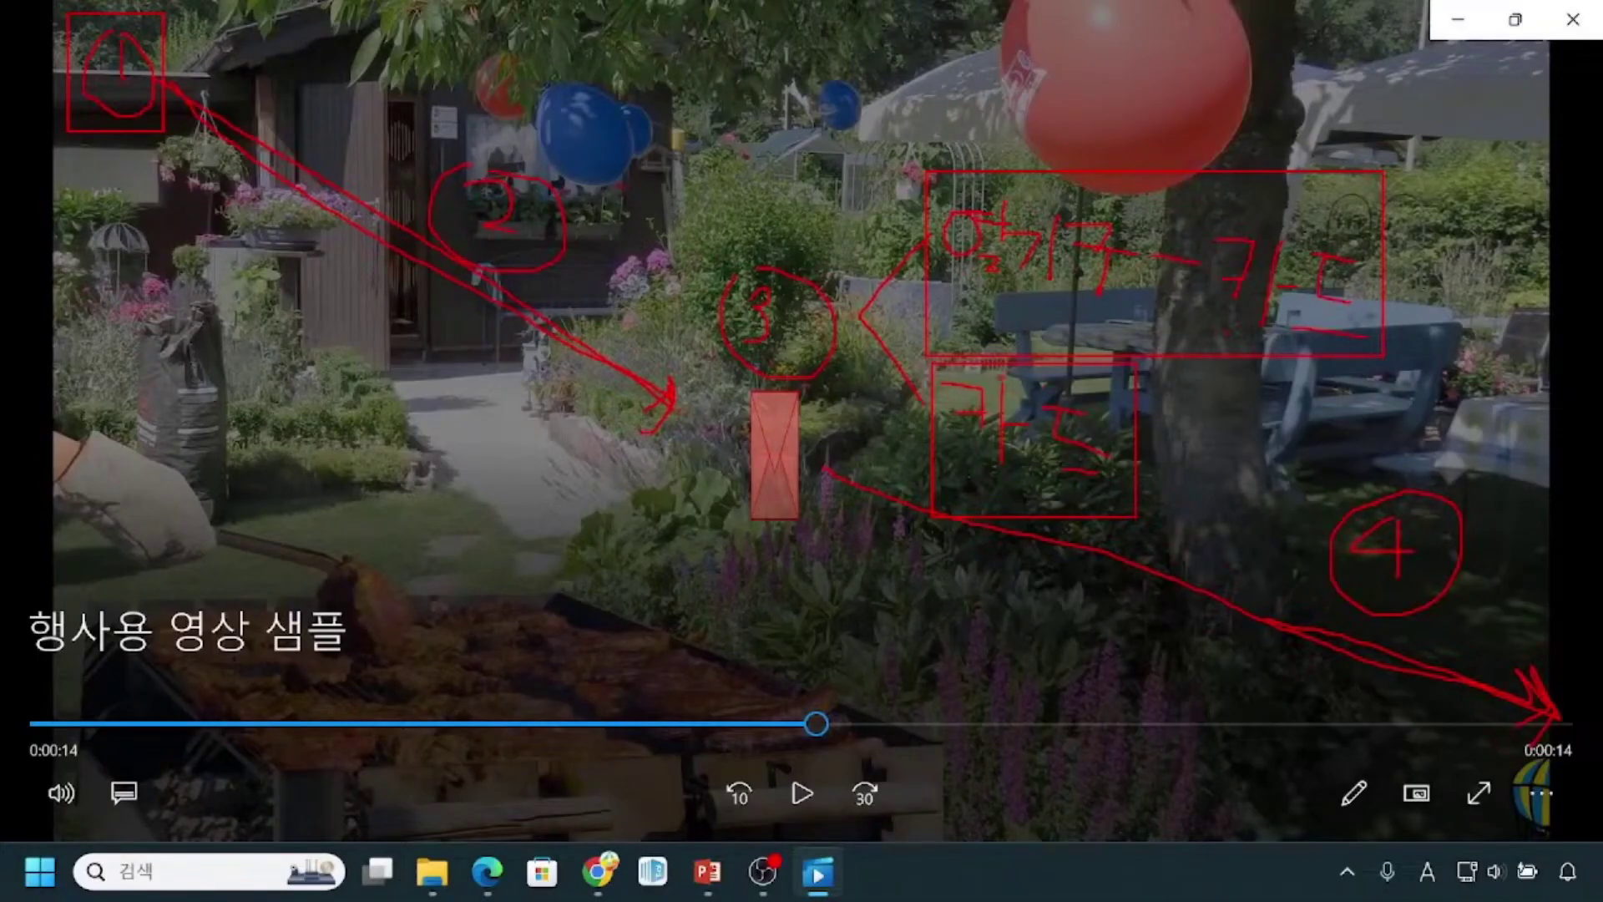
mouse_move(982, 364)
mouse_down()
mouse_move(935, 384)
mouse_move(1010, 536)
mouse_move(1122, 464)
mouse_up()
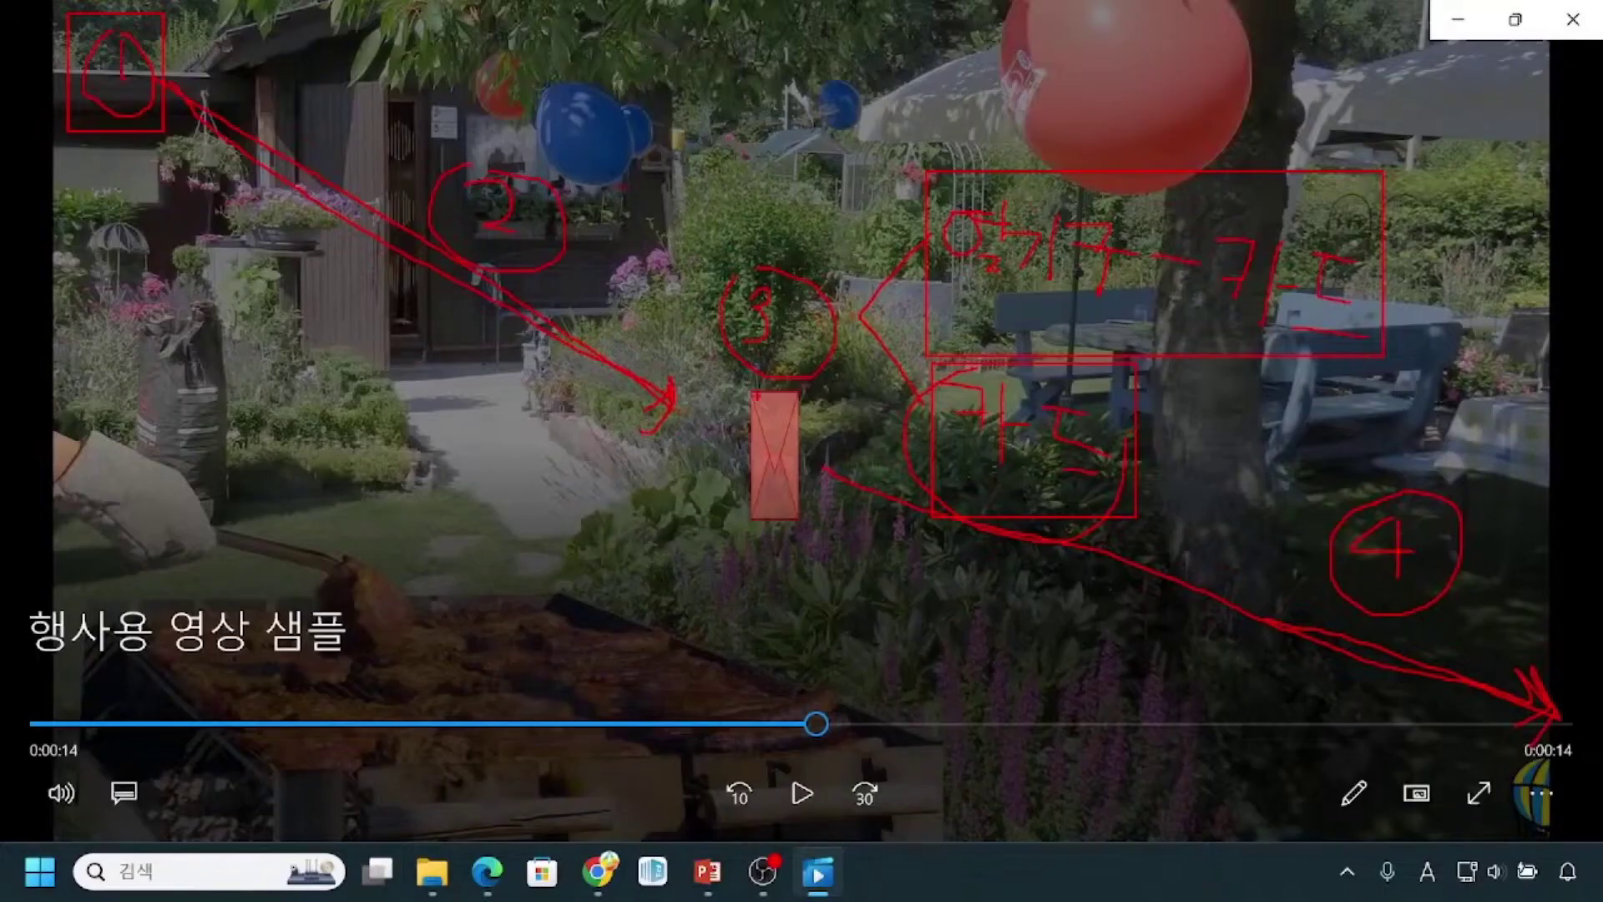
drag(845, 456, 803, 387)
mouse_move(1064, 546)
mouse_down()
mouse_move(1530, 702)
mouse_move(1532, 683)
mouse_move(1543, 716)
mouse_up()
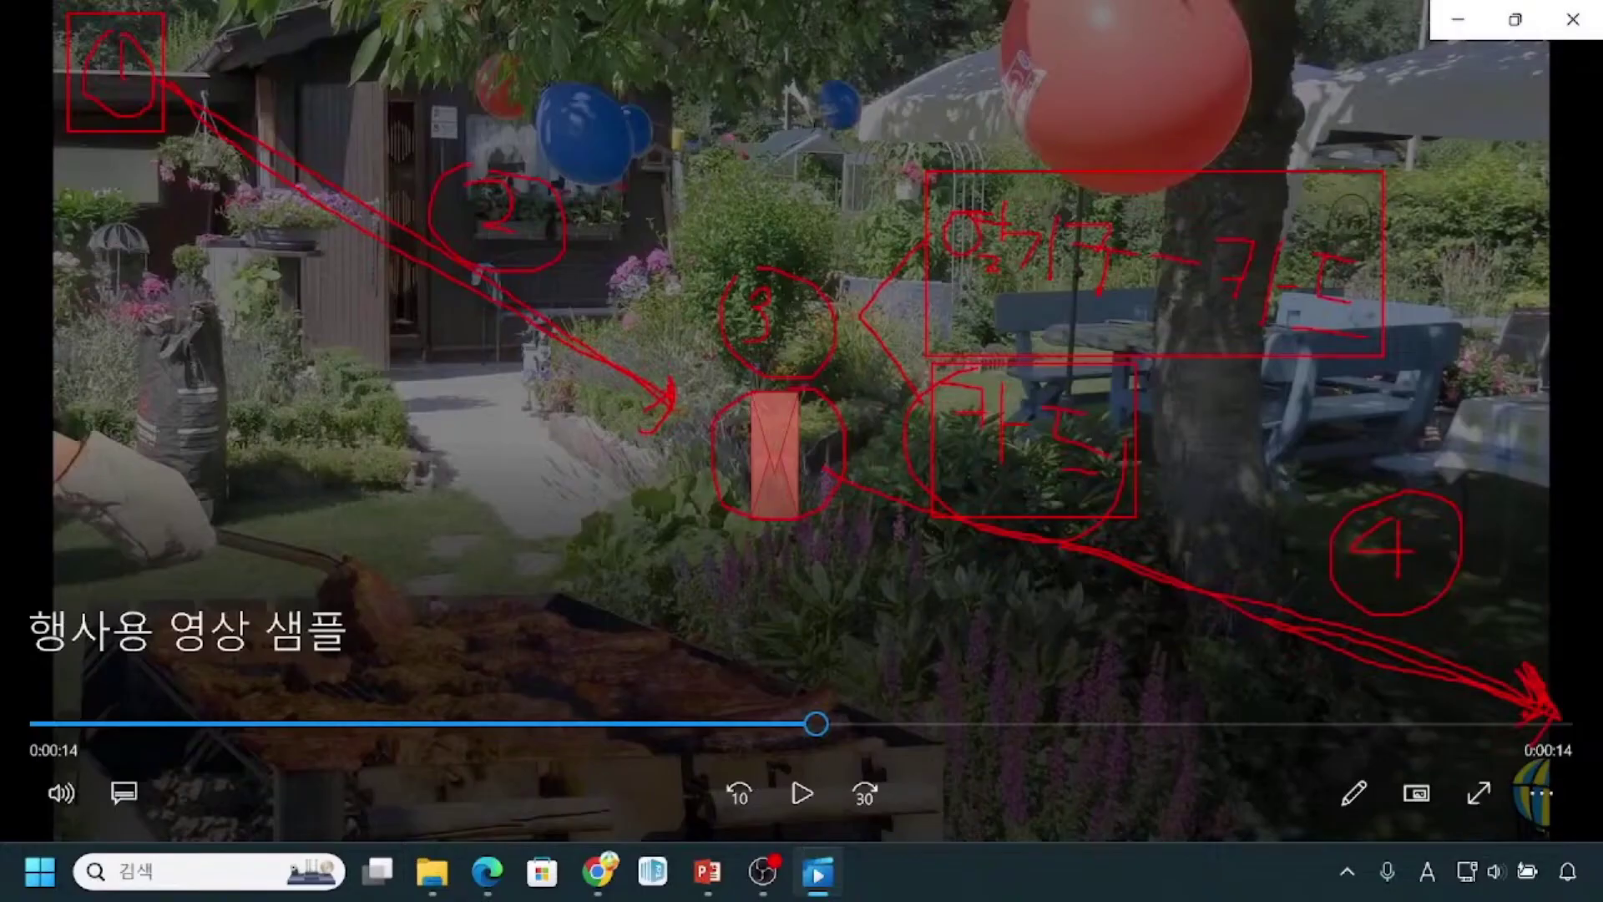
key(Escape)
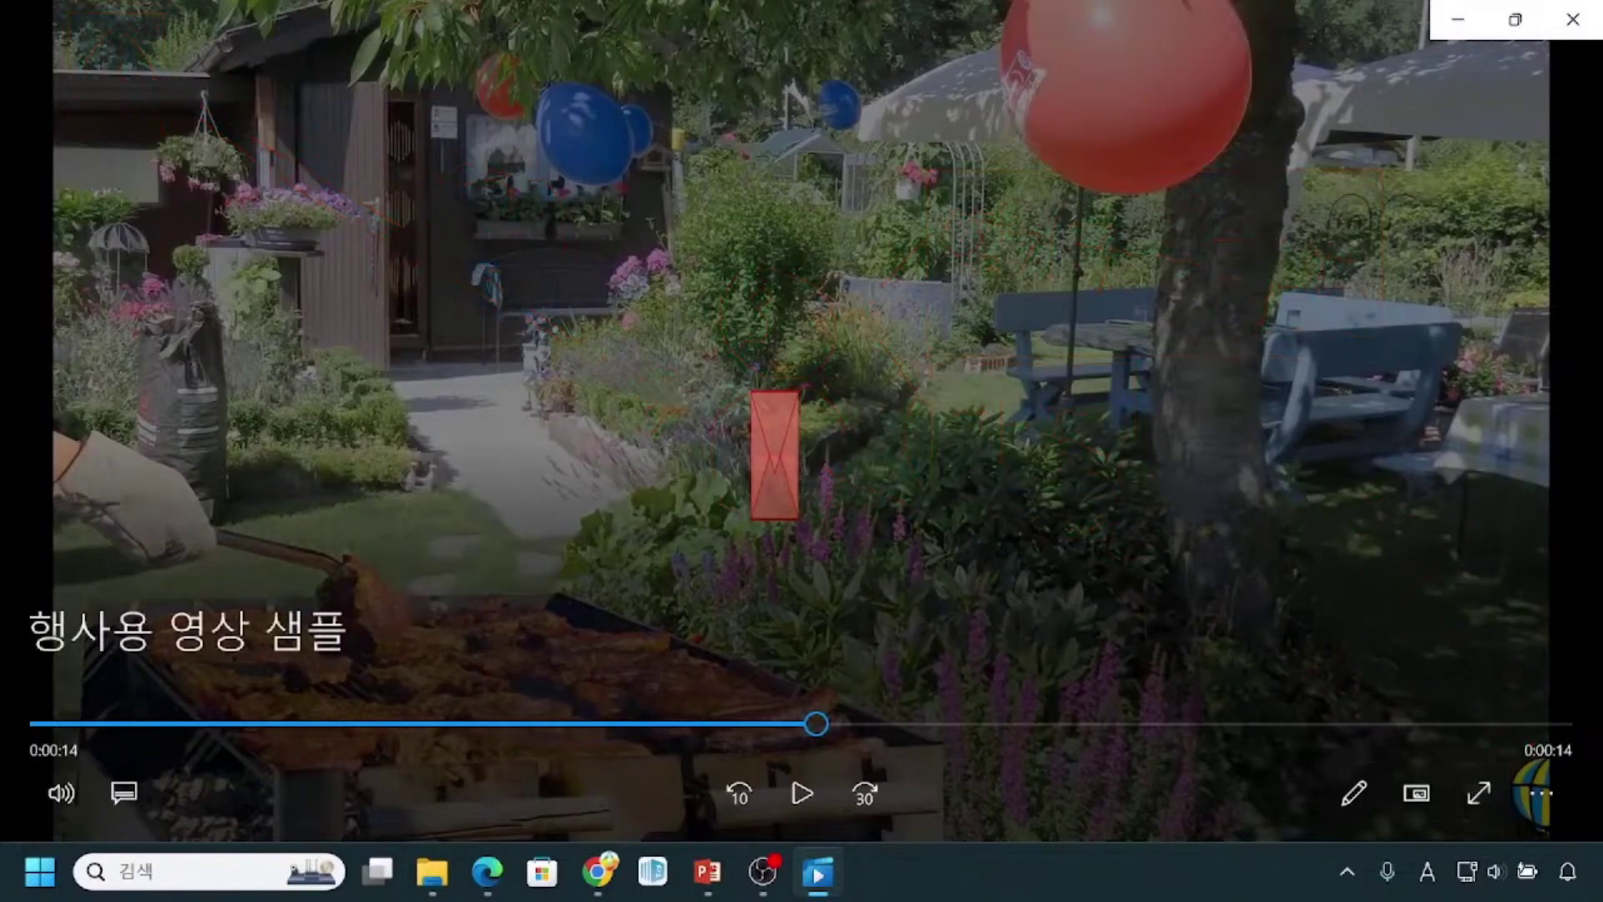
Switch back to PowerPoint and apply the 밝기 변화 entrance animation to the grouped balloon and card on slide 2.
mouse_move(714, 884)
click(839, 730)
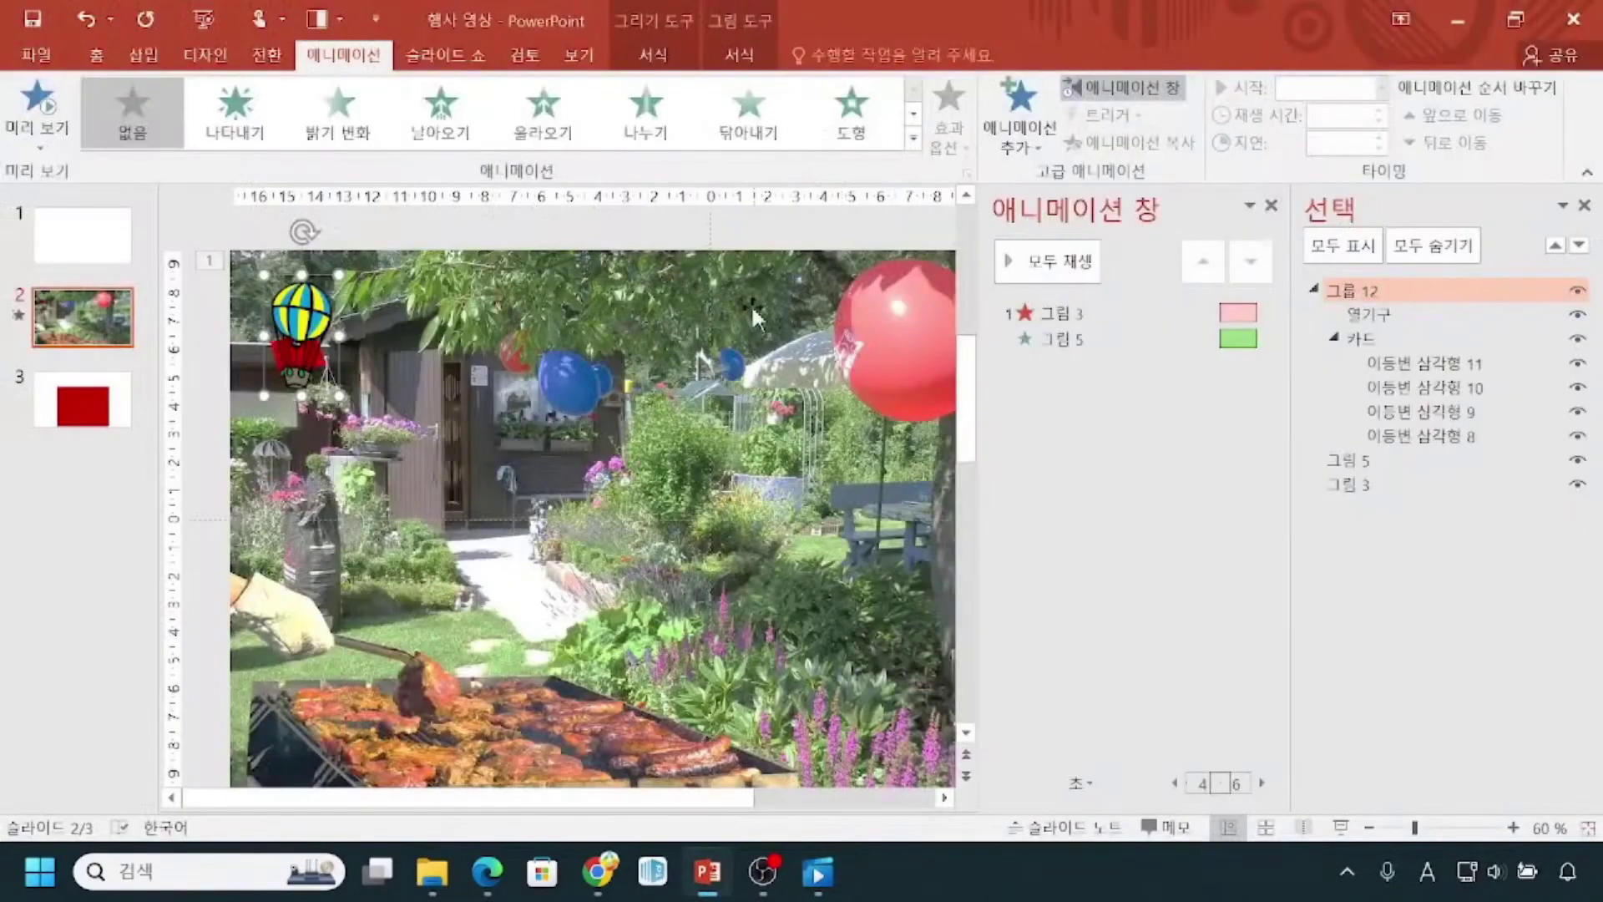
click(293, 391)
click(297, 399)
click(307, 396)
click(287, 392)
click(286, 390)
click(284, 386)
click(315, 57)
click(327, 60)
click(328, 62)
click(914, 140)
click(340, 134)
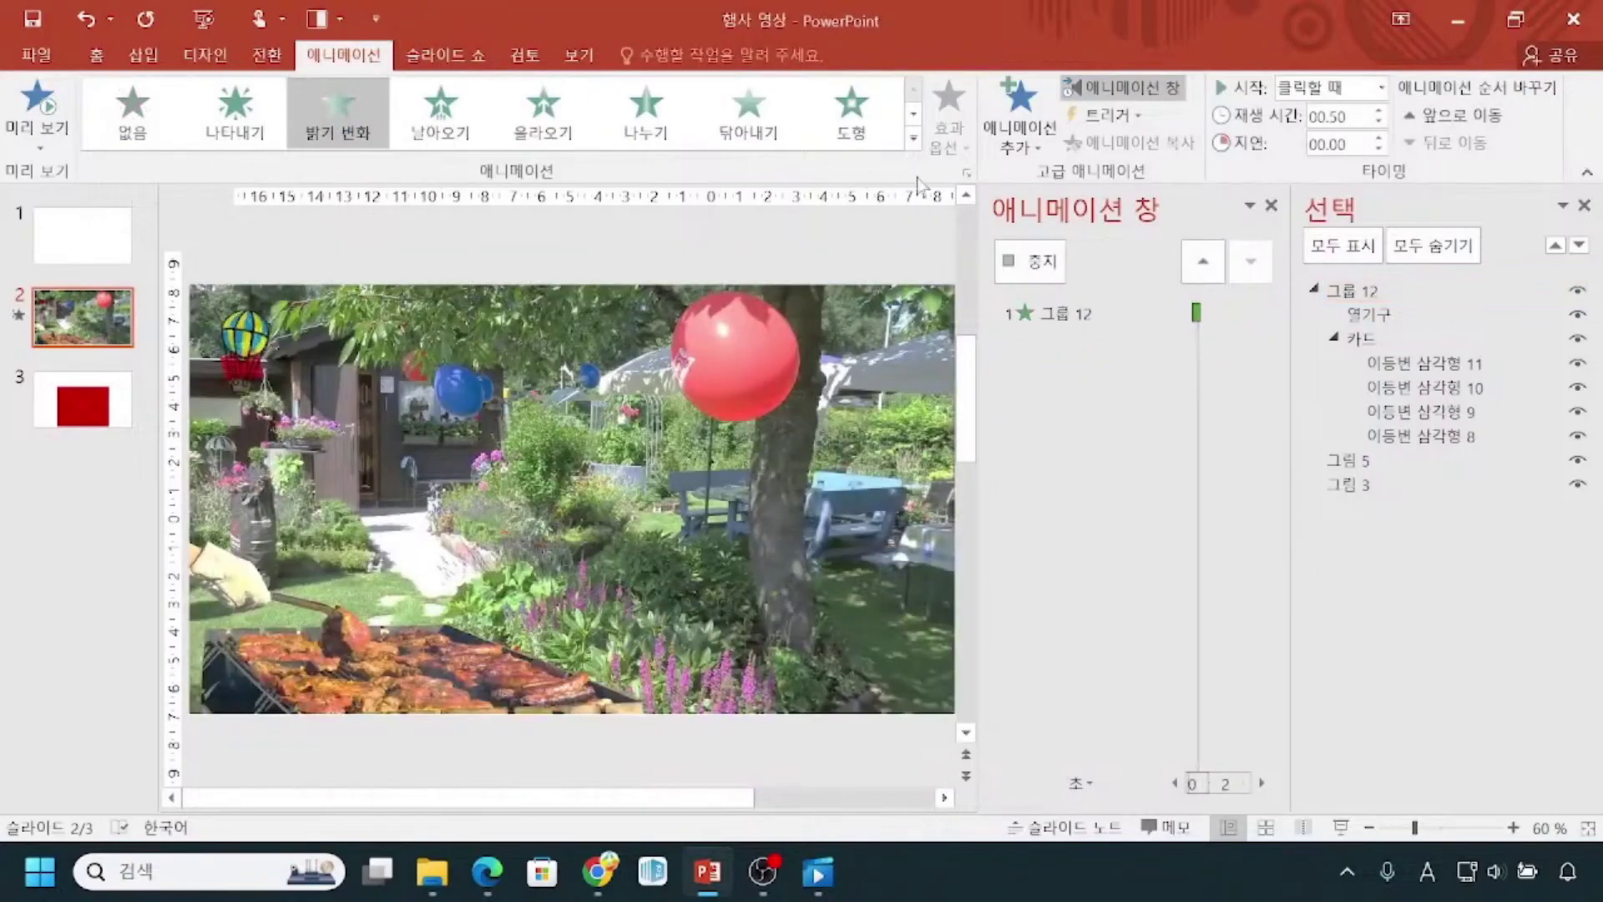
click(914, 139)
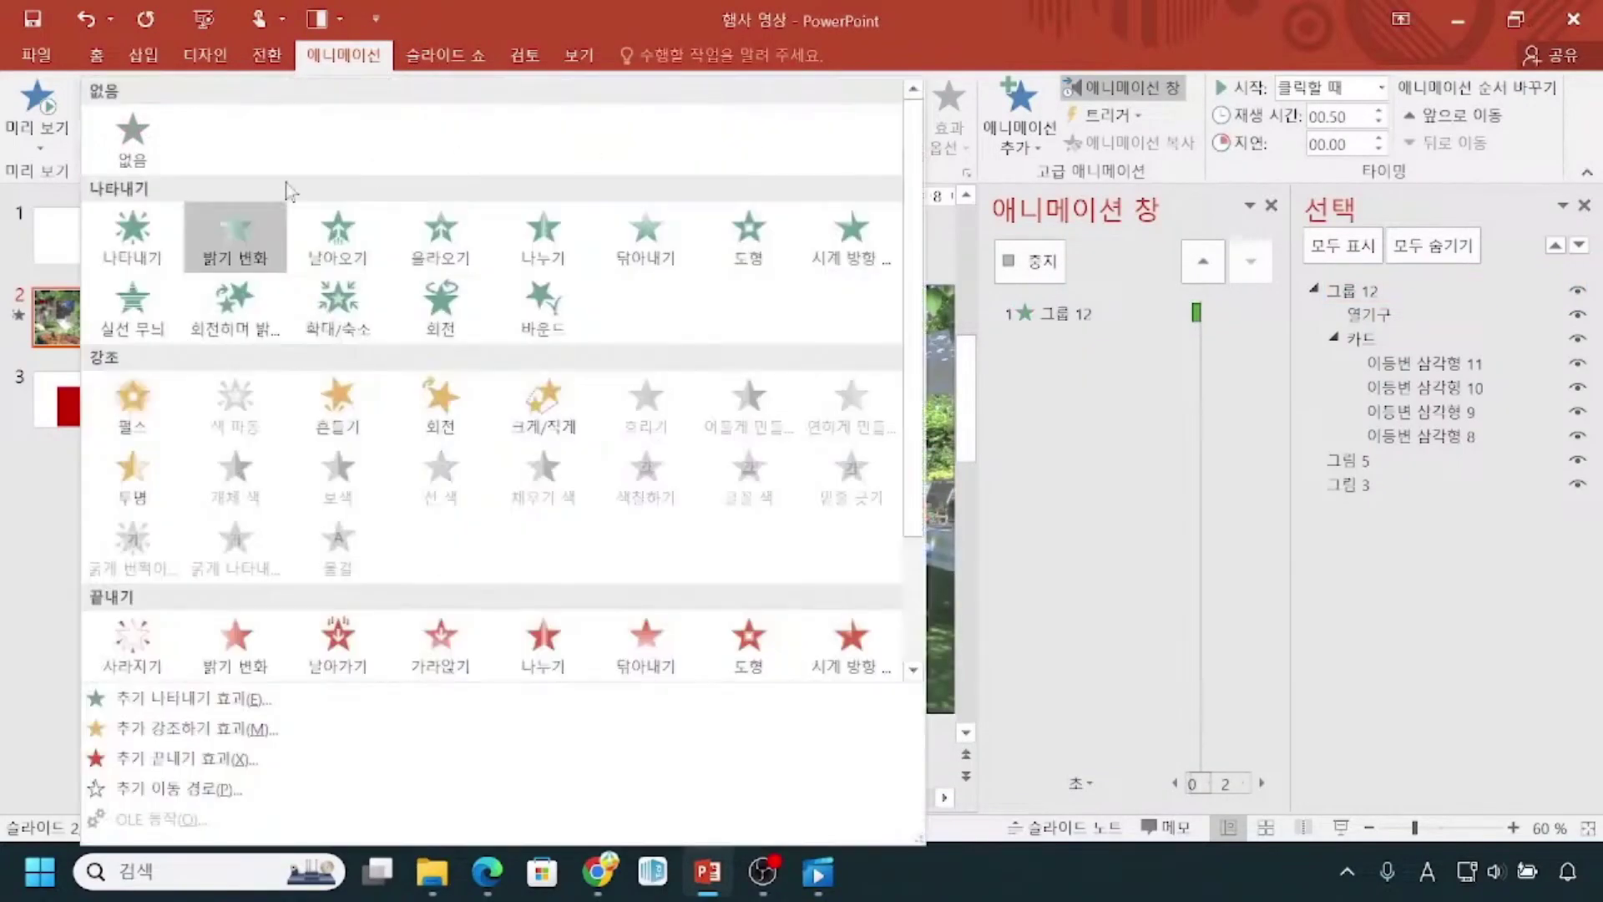
click(251, 266)
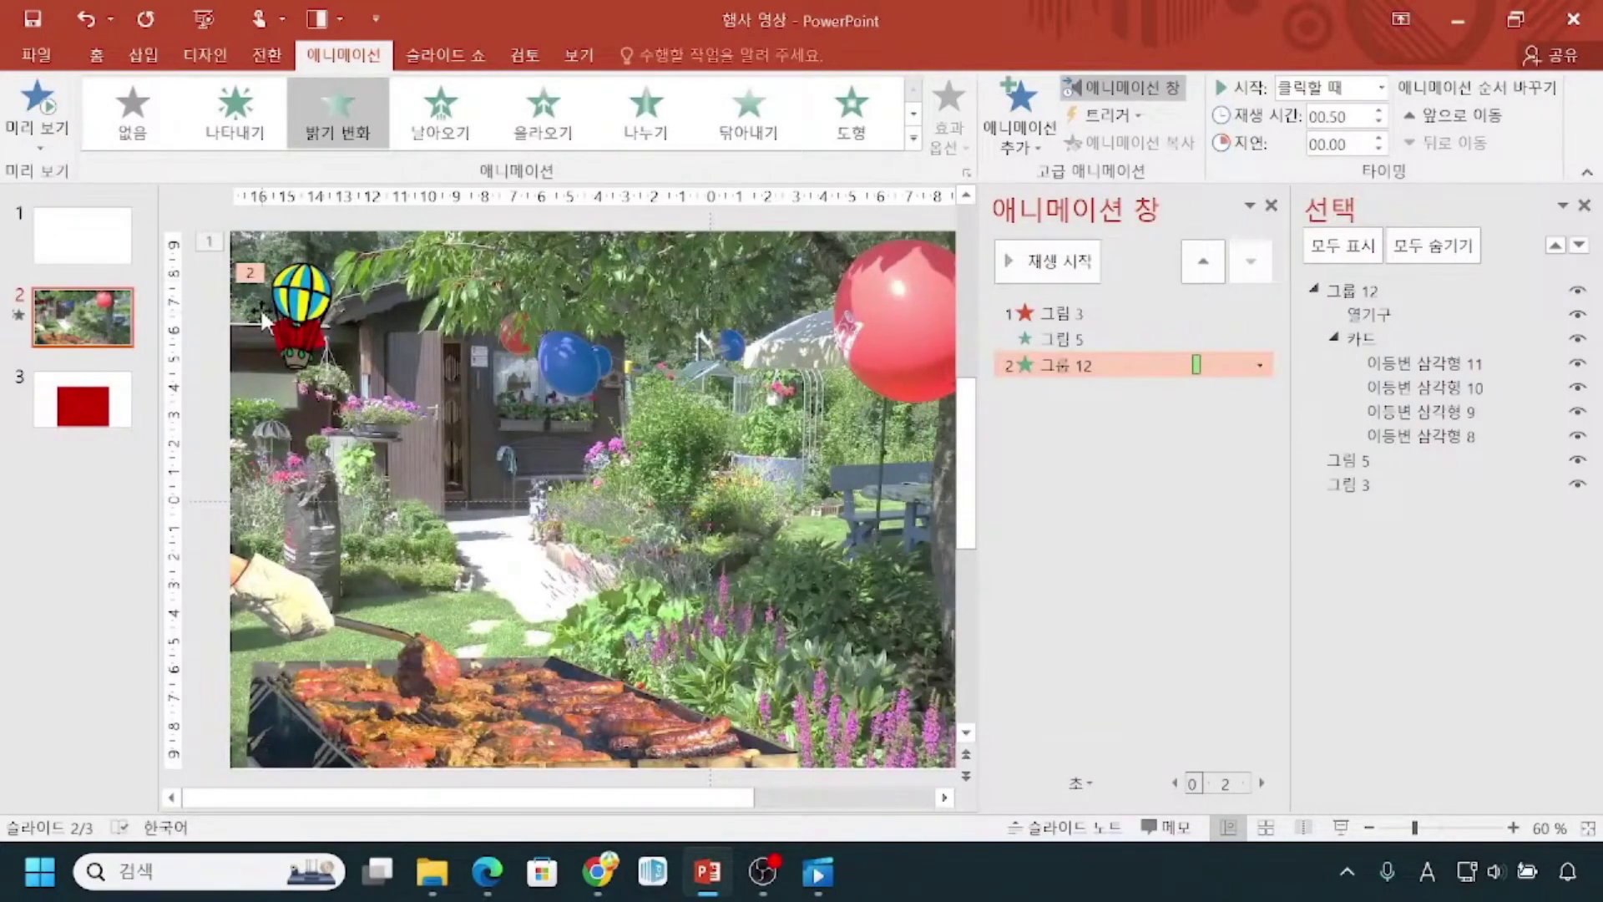
Close the object selection pane (선택) and widen the animation pane (애니메이션 창) to show more of its timeline.
click(1141, 428)
click(1584, 206)
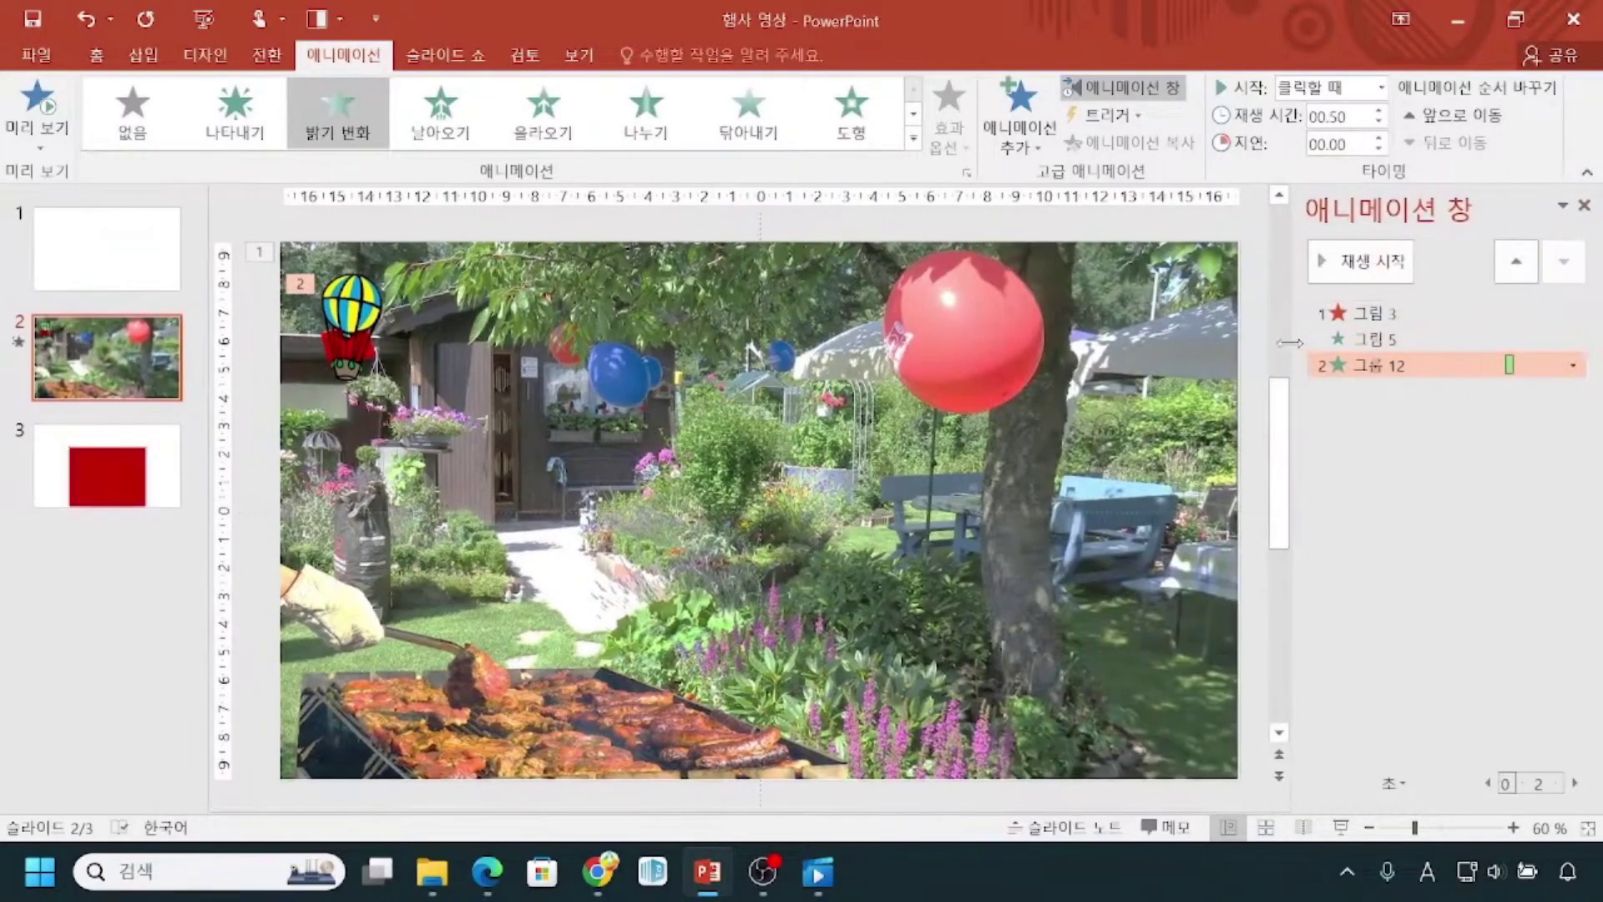
drag(1295, 343, 1033, 342)
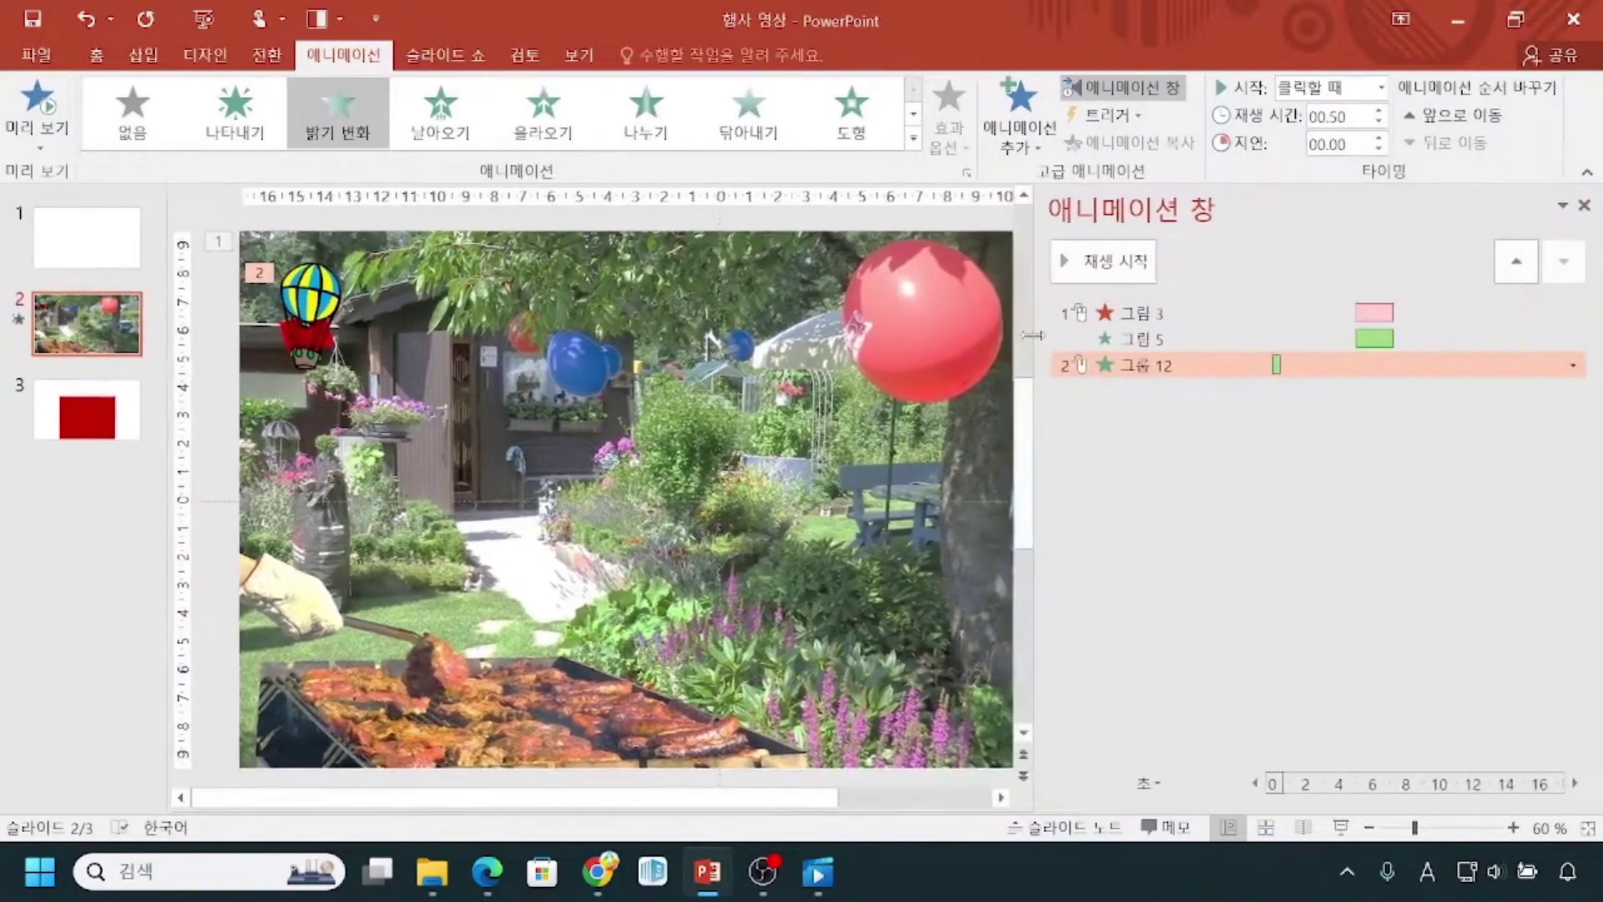
click(1274, 372)
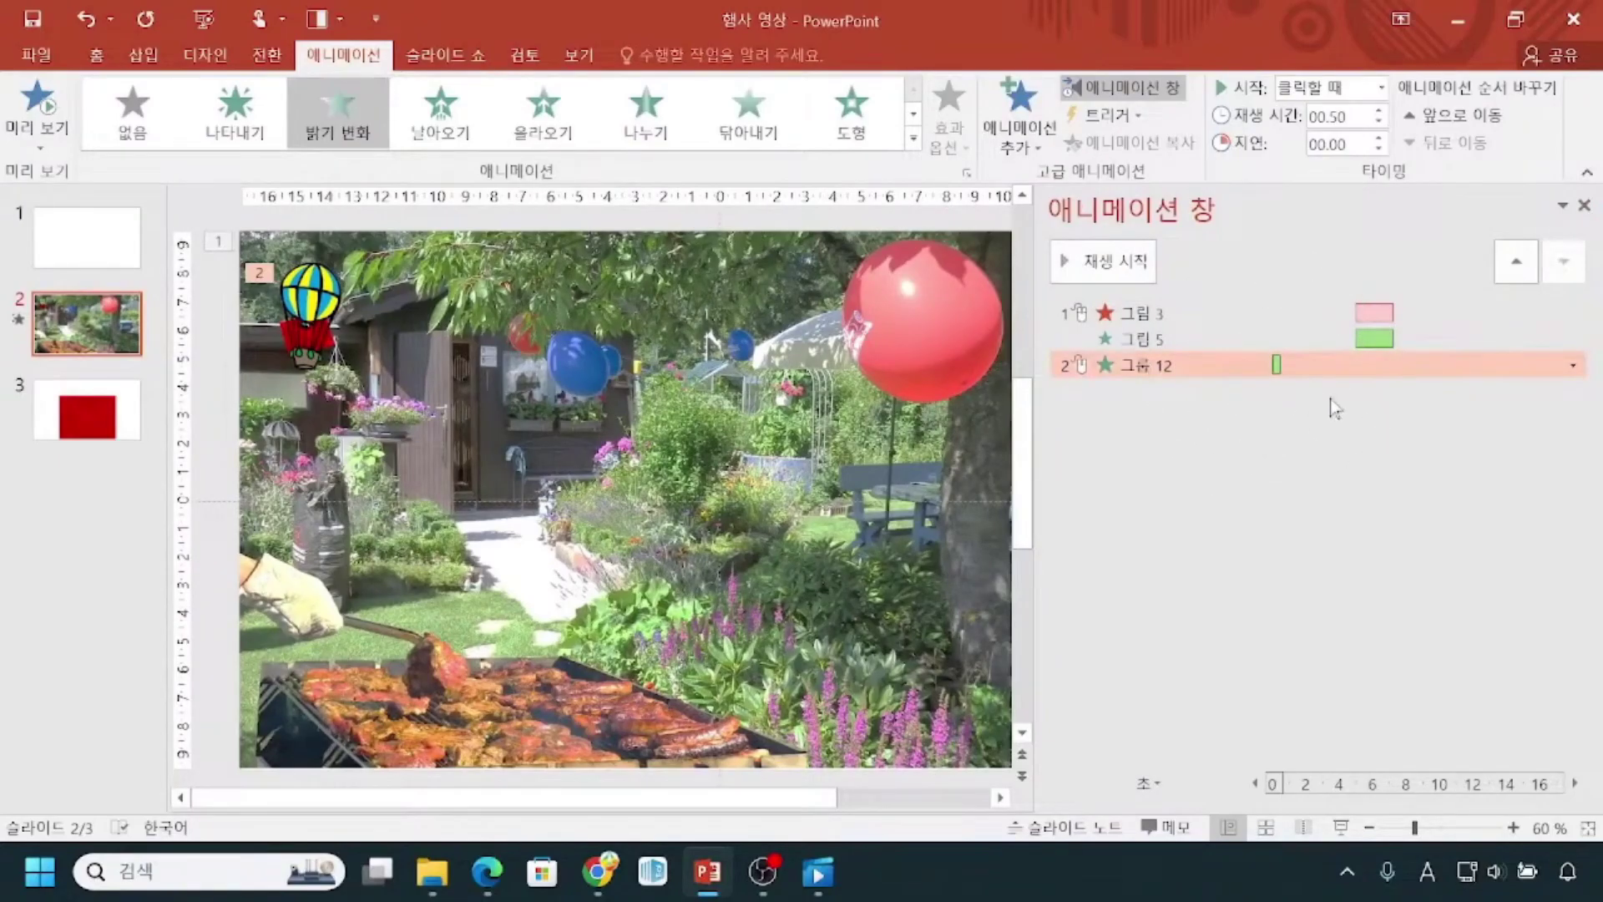
mouse_move(1392, 288)
mouse_down()
mouse_move(1407, 300)
mouse_move(1422, 276)
mouse_move(1415, 339)
mouse_move(1425, 321)
mouse_up()
drag(1114, 375, 1184, 375)
mouse_move(273, 263)
mouse_down()
mouse_move(242, 310)
mouse_move(358, 374)
mouse_move(302, 245)
mouse_up()
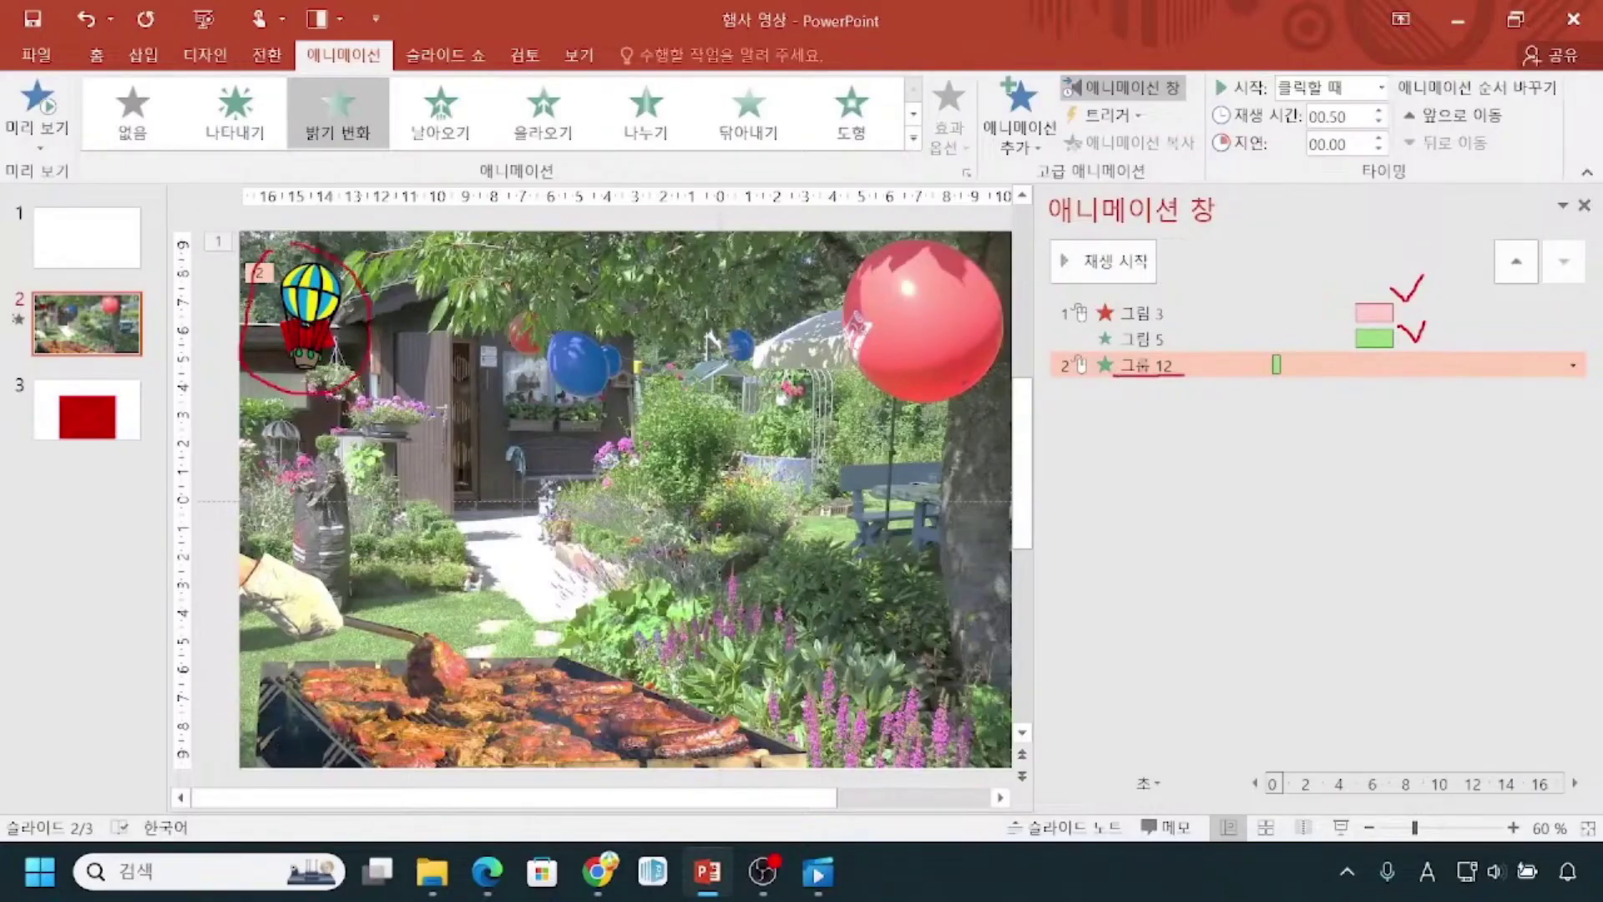
mouse_move(1298, 364)
mouse_down()
mouse_move(1232, 349)
mouse_move(1286, 394)
mouse_move(1291, 377)
mouse_up()
drag(1359, 346, 1399, 342)
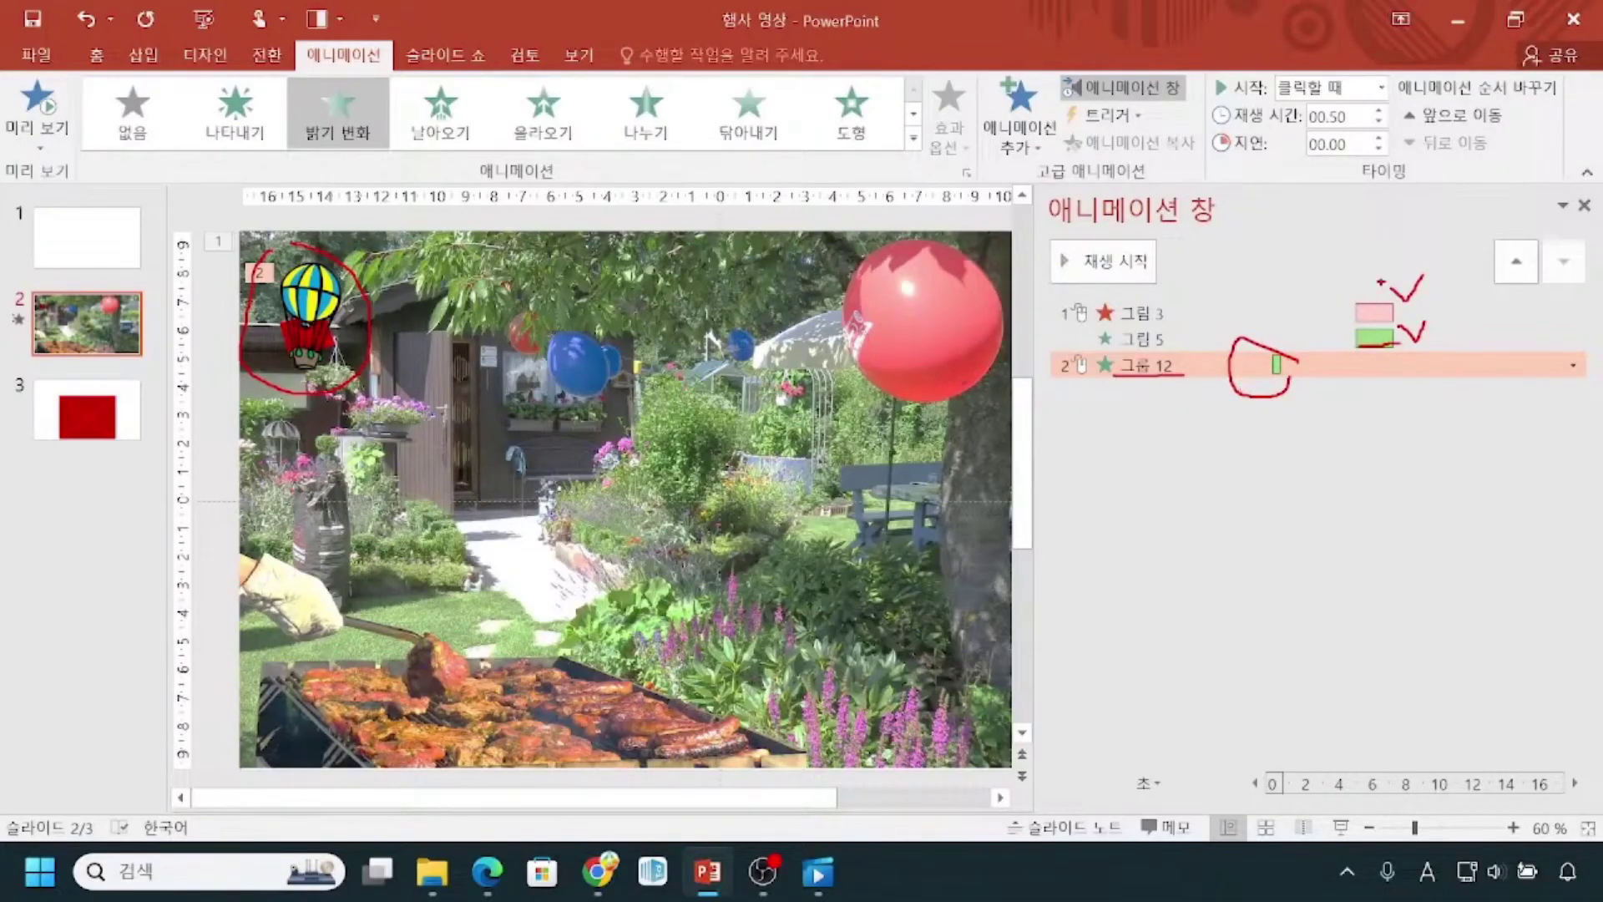
drag(1065, 349, 1419, 362)
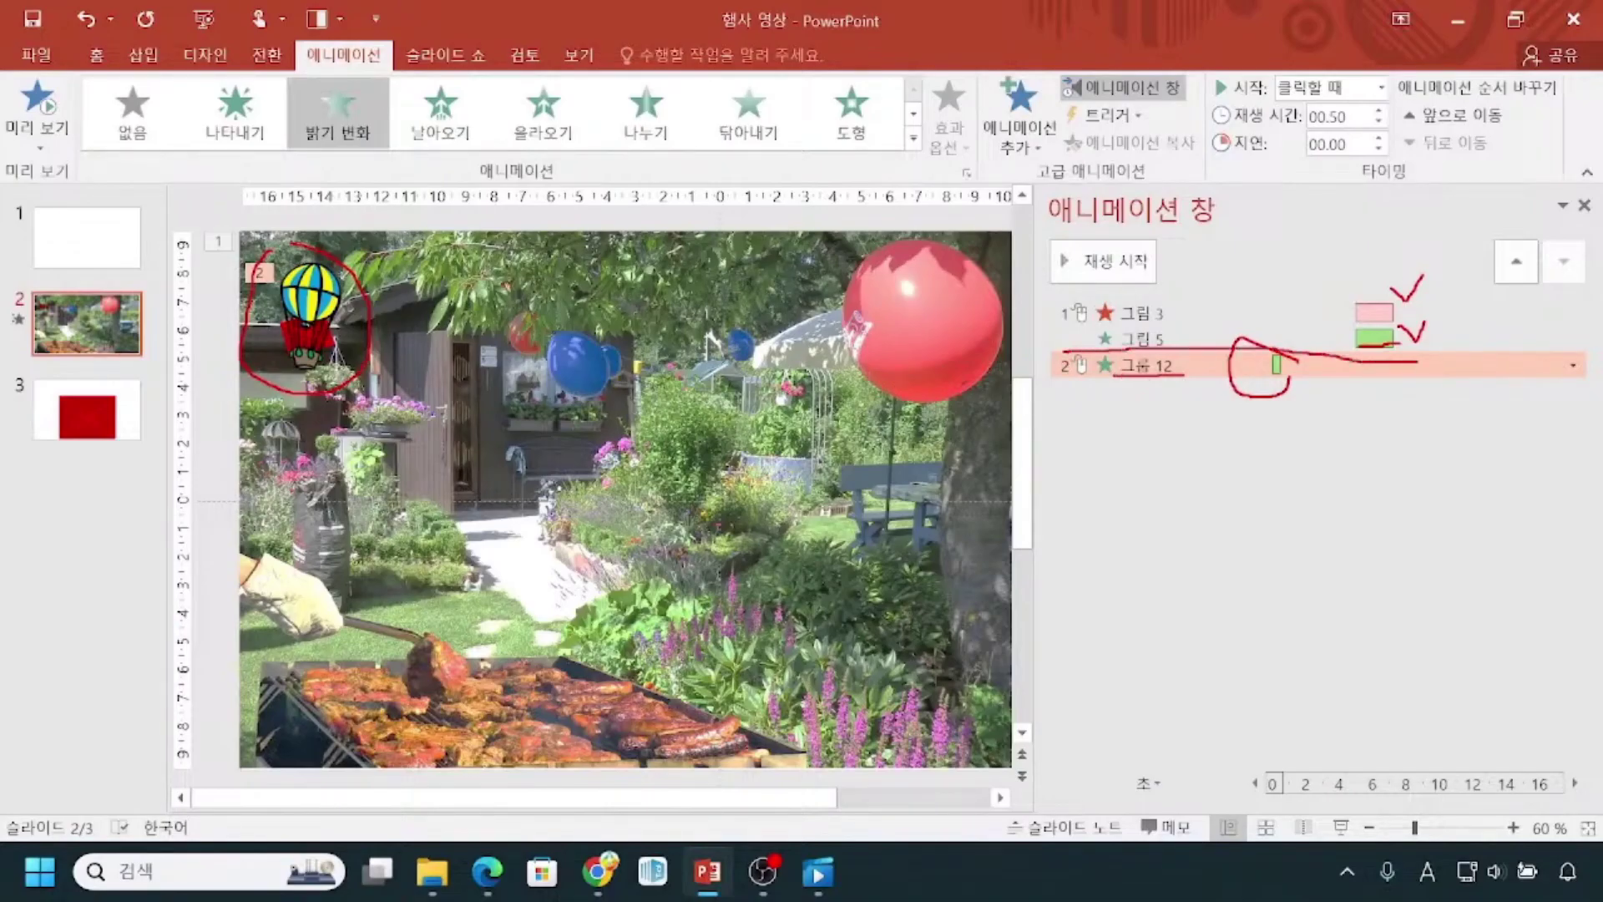
mouse_move(628, 425)
mouse_down()
mouse_move(726, 464)
mouse_move(656, 404)
mouse_up()
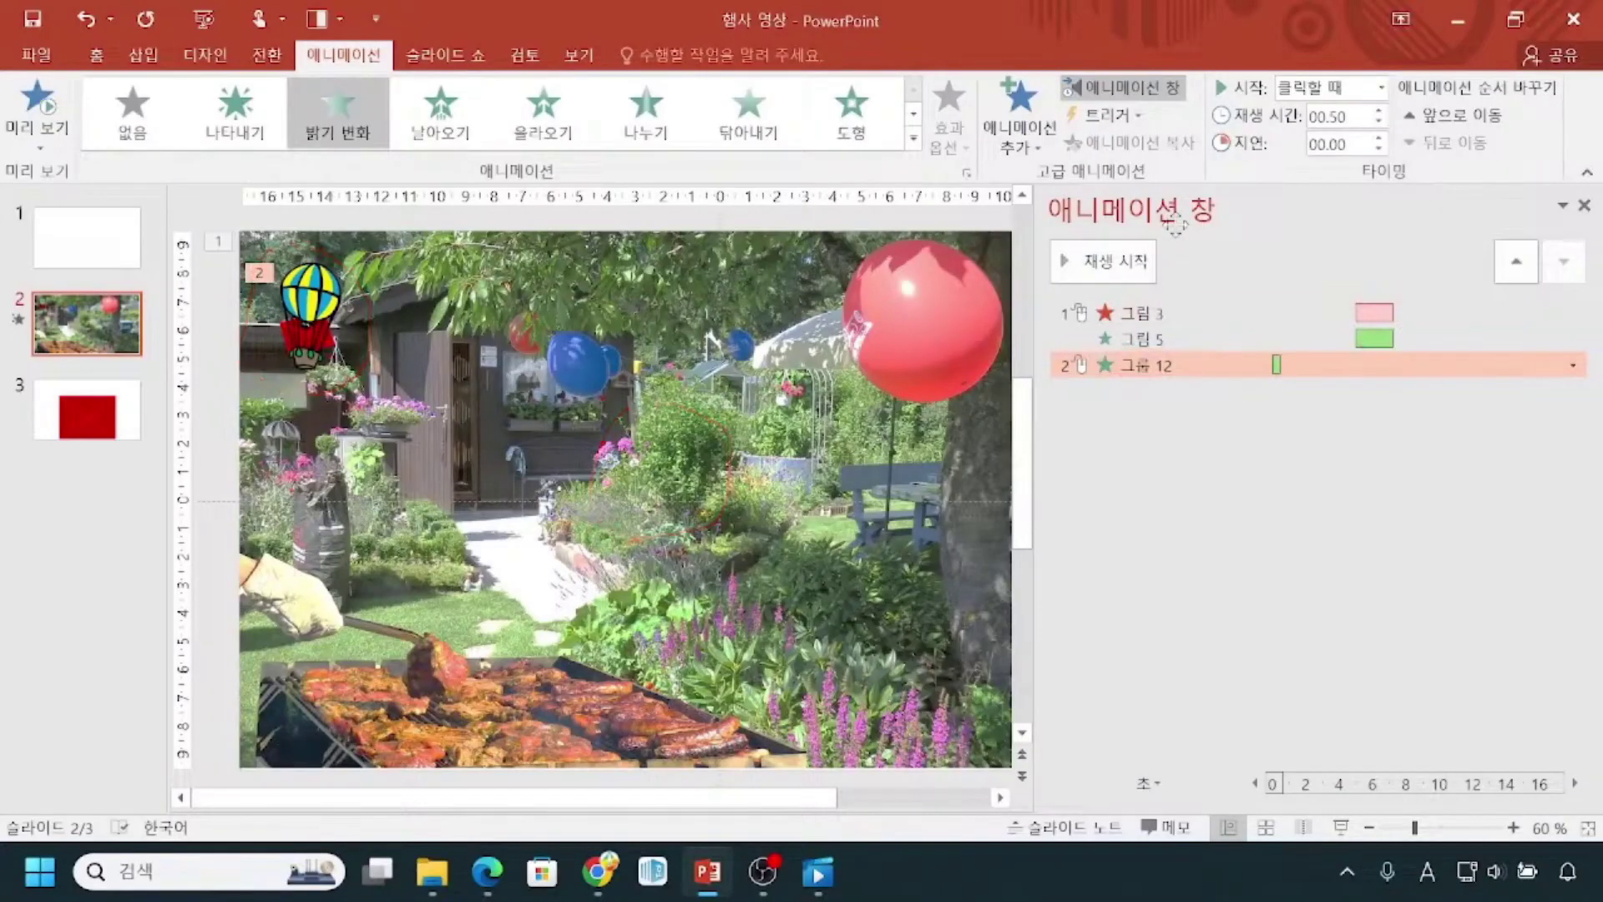
Set the balloon-and-card group's 밝기 변화 animation to start after the previous effect (이전 효과 다음에).
click(1205, 371)
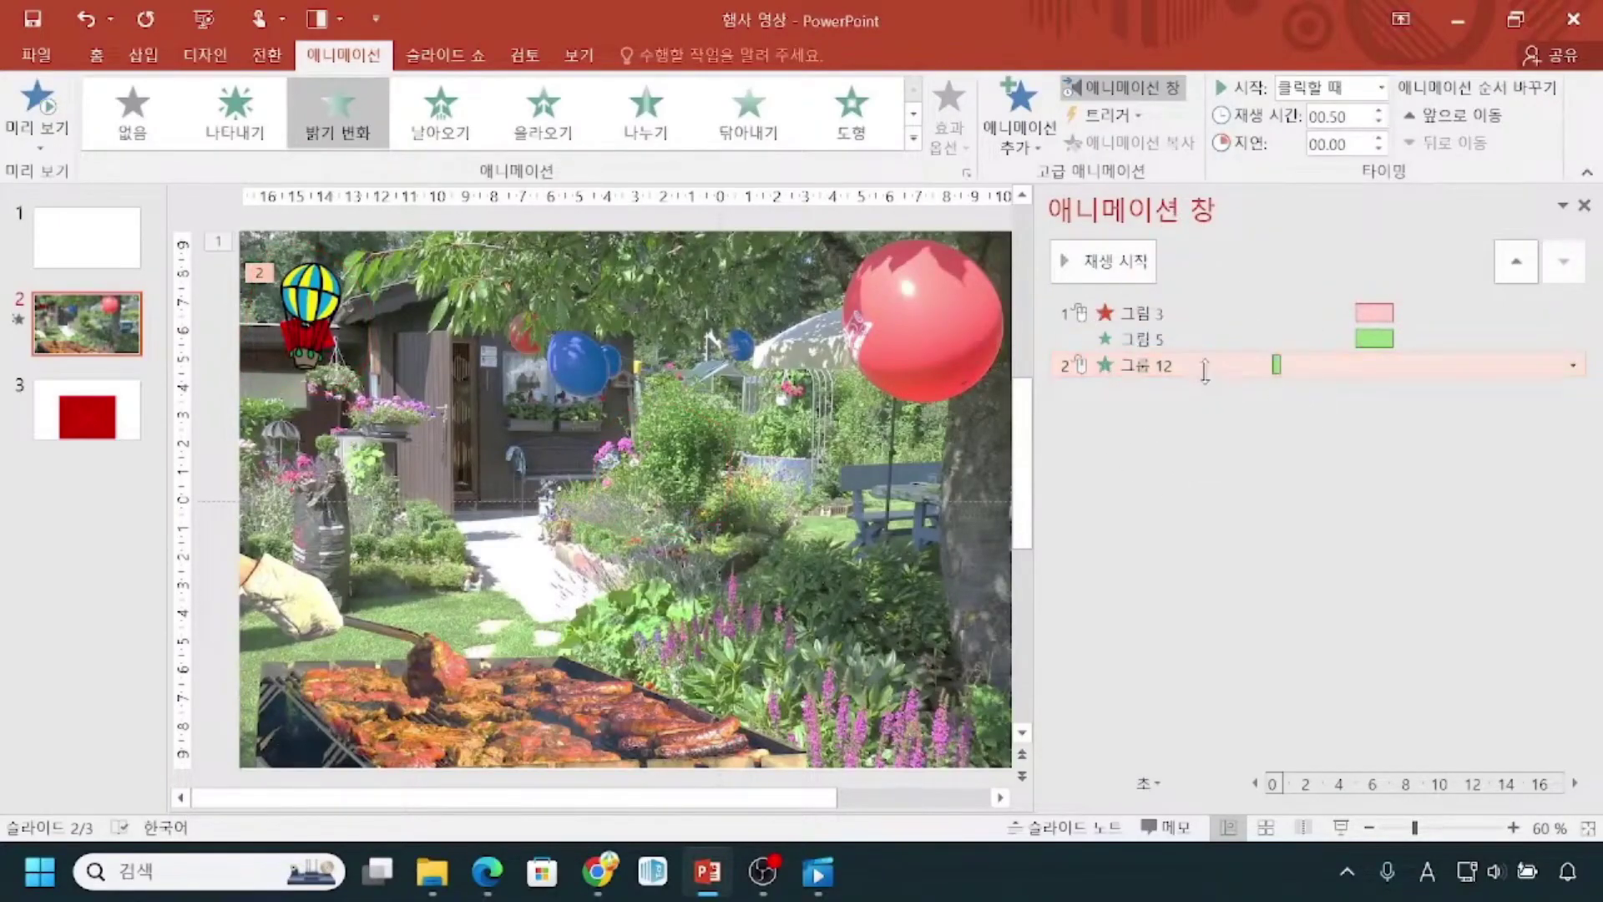
click(1205, 368)
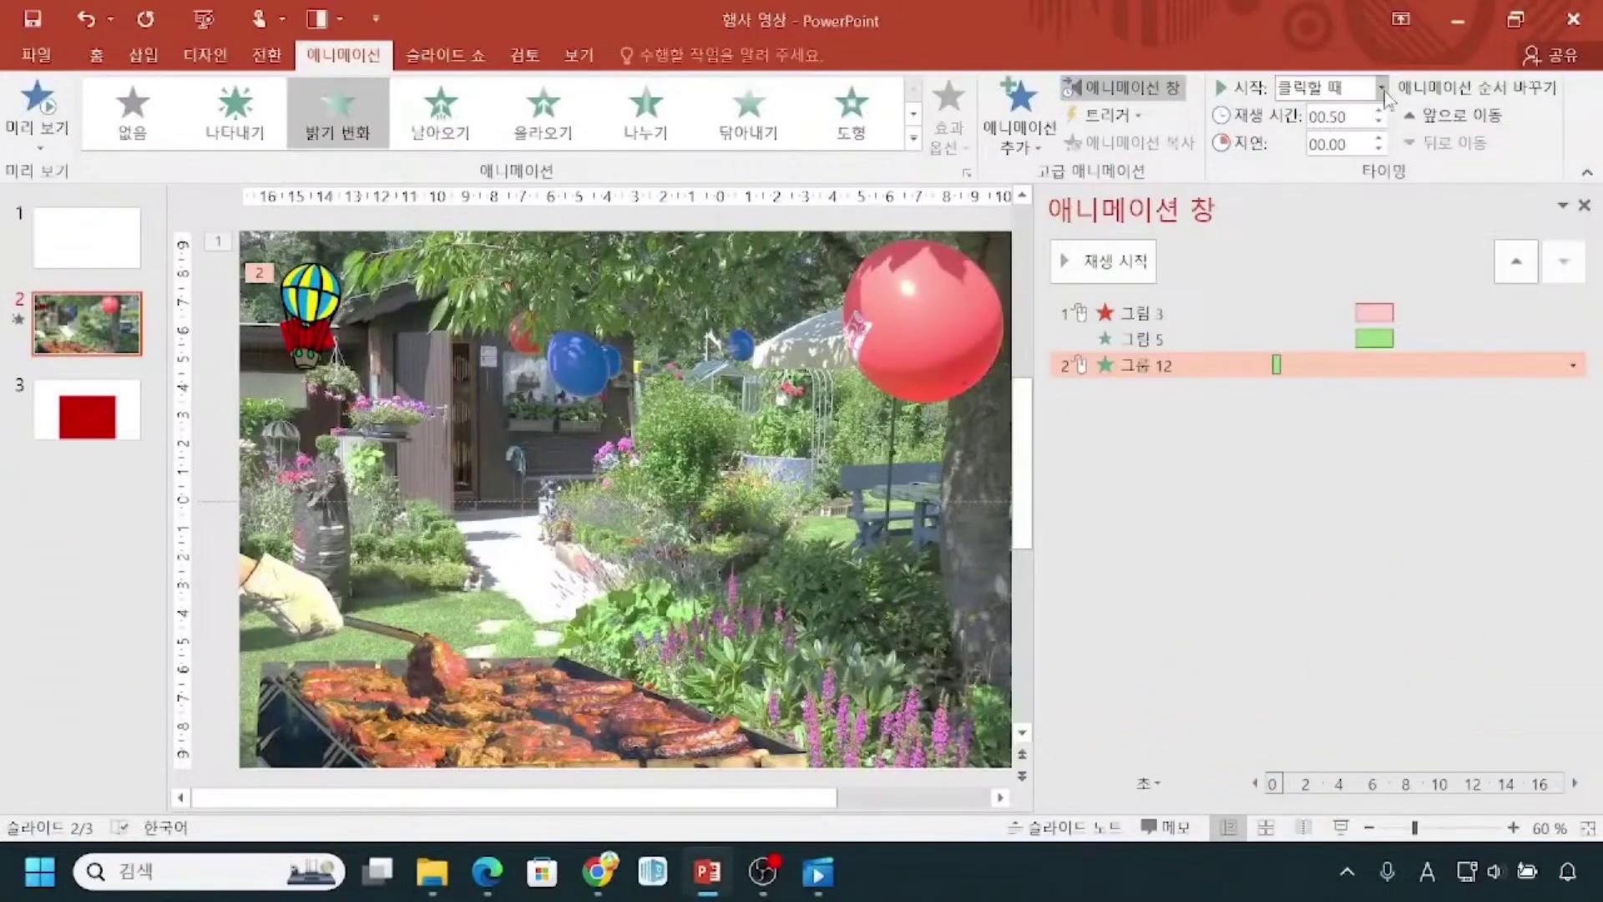
click(1364, 175)
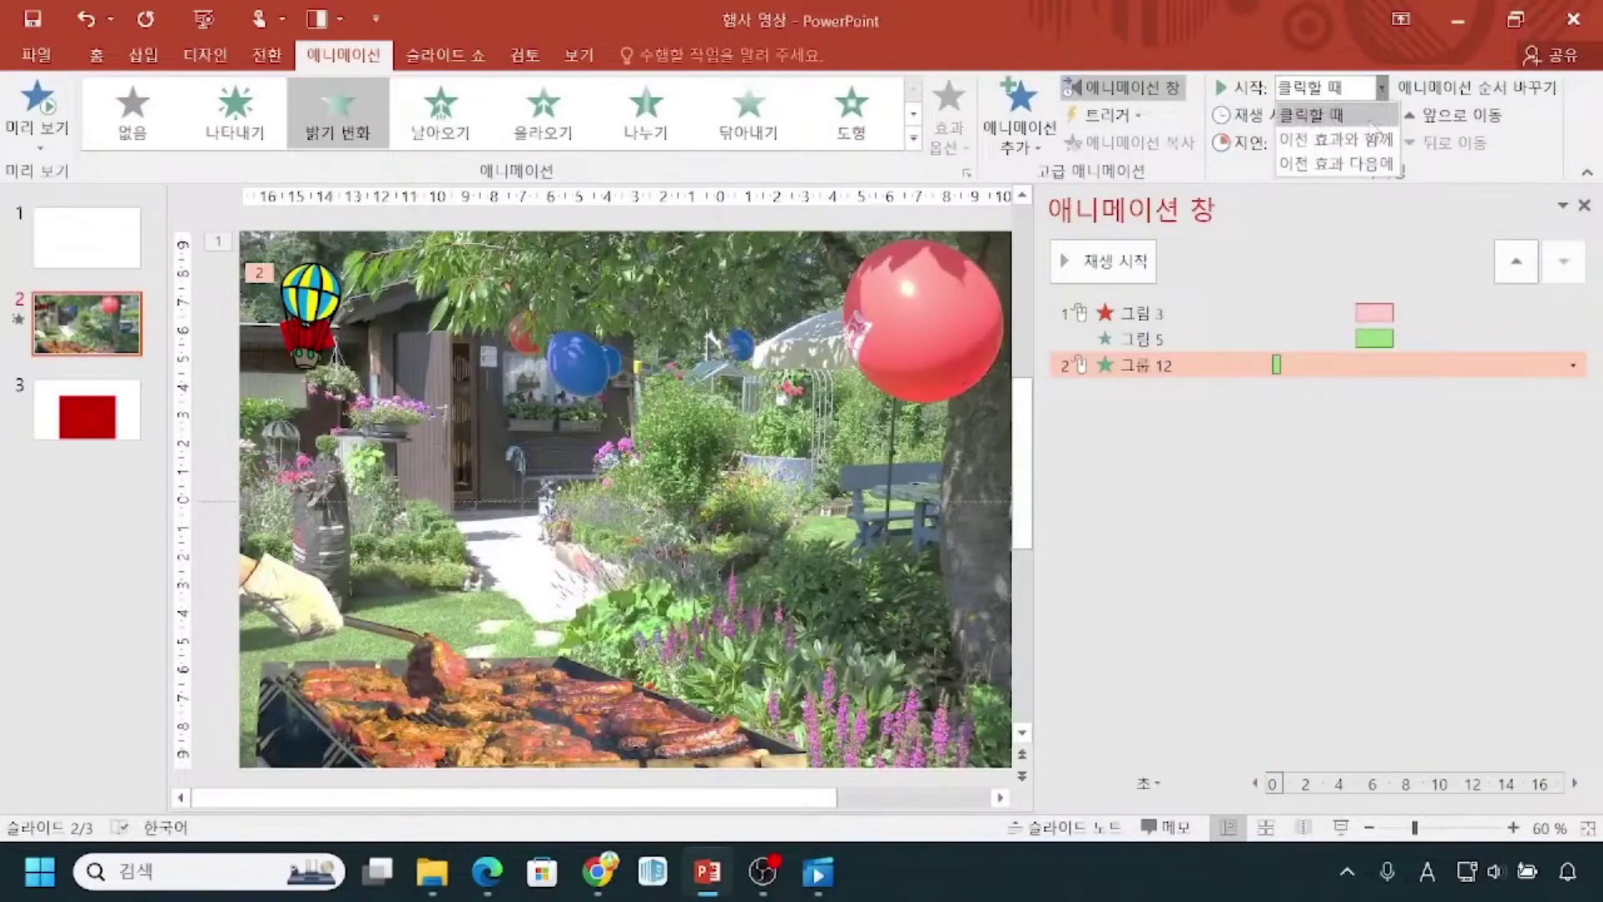
click(1359, 164)
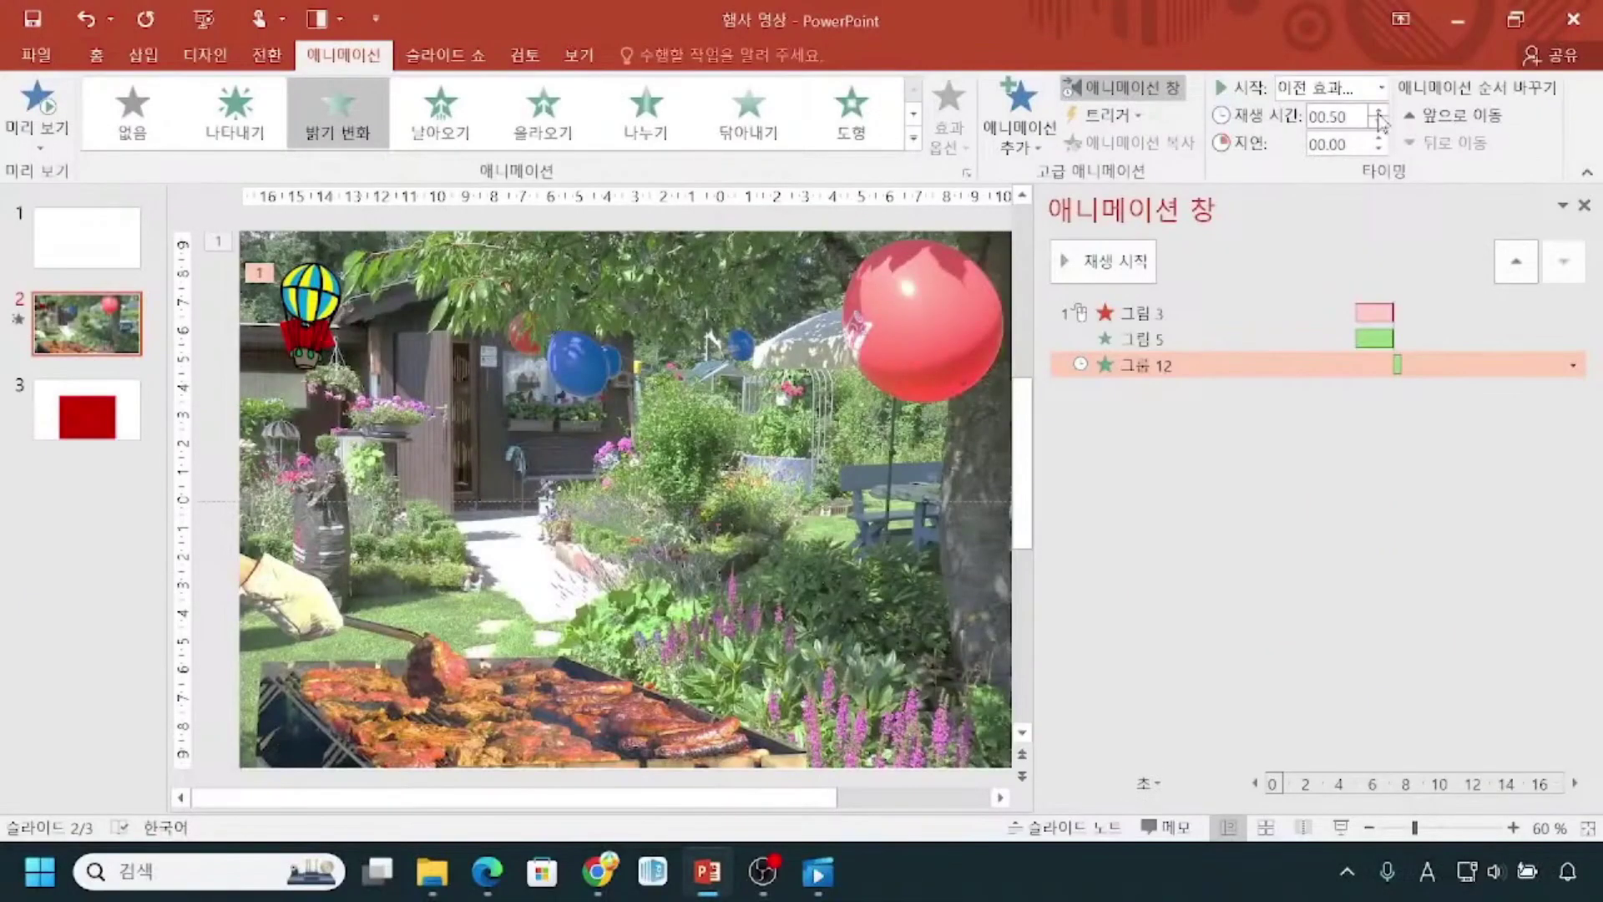
Set the balloon-and-card group's entrance animation to a duration of 02.25 and a delay of 01.00 seconds.
click(1354, 109)
click(1378, 111)
click(1378, 111)
click(1379, 111)
click(1378, 111)
click(1378, 111)
click(1378, 111)
click(1379, 139)
click(1379, 138)
click(1378, 138)
click(1379, 139)
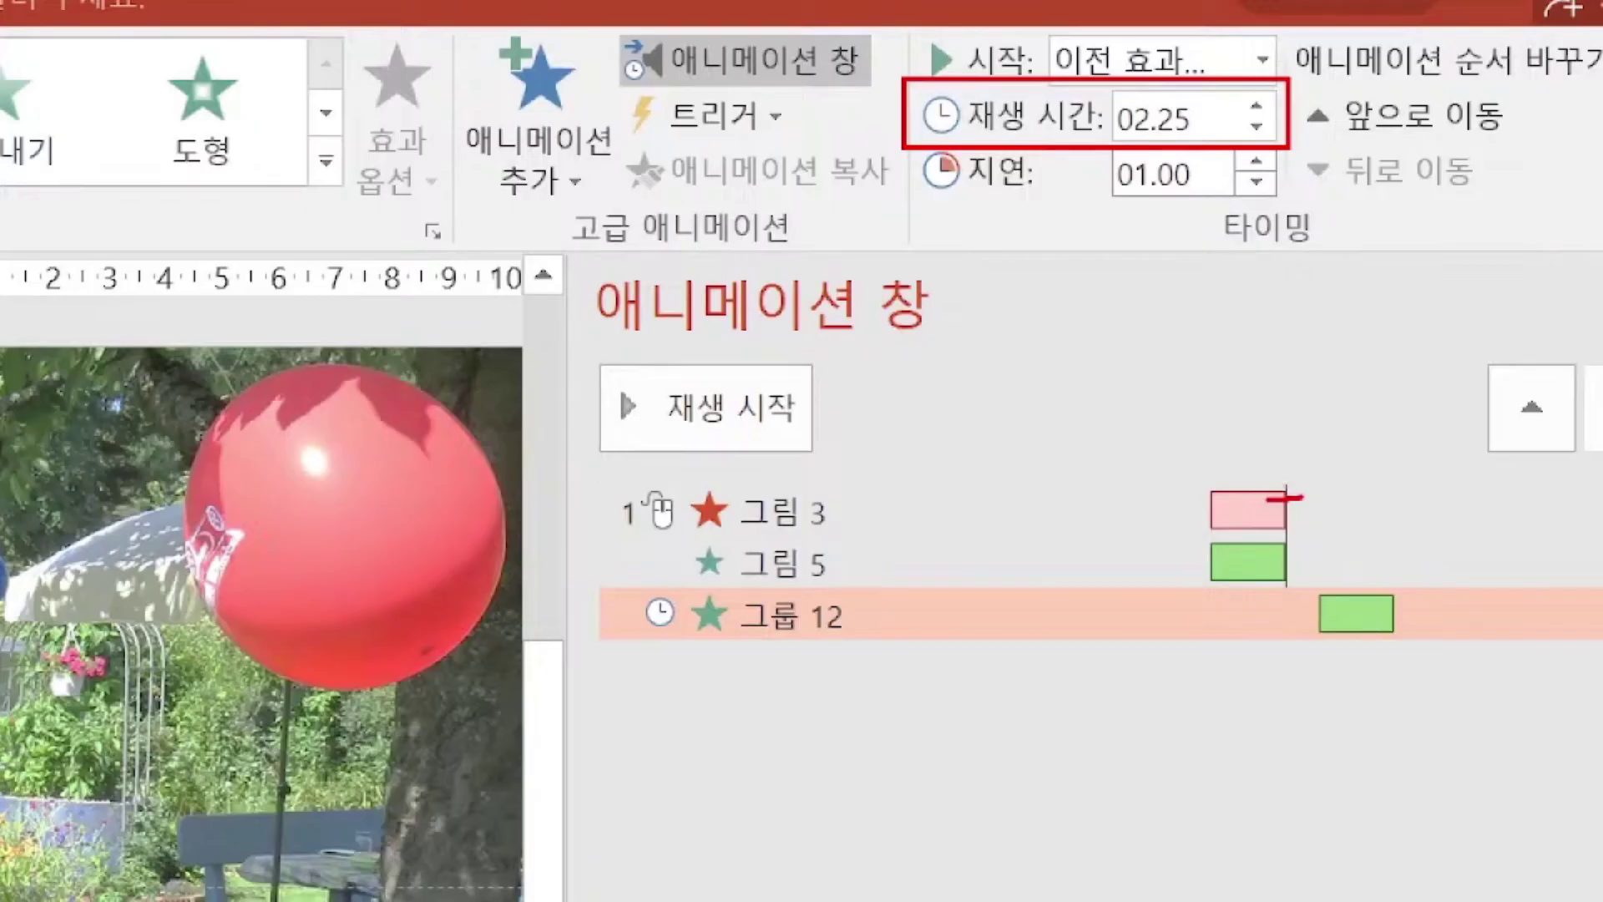
drag(1277, 561, 1315, 557)
drag(1064, 191, 1257, 198)
mouse_move(1285, 576)
mouse_down()
mouse_move(1302, 562)
mouse_move(1319, 590)
mouse_up()
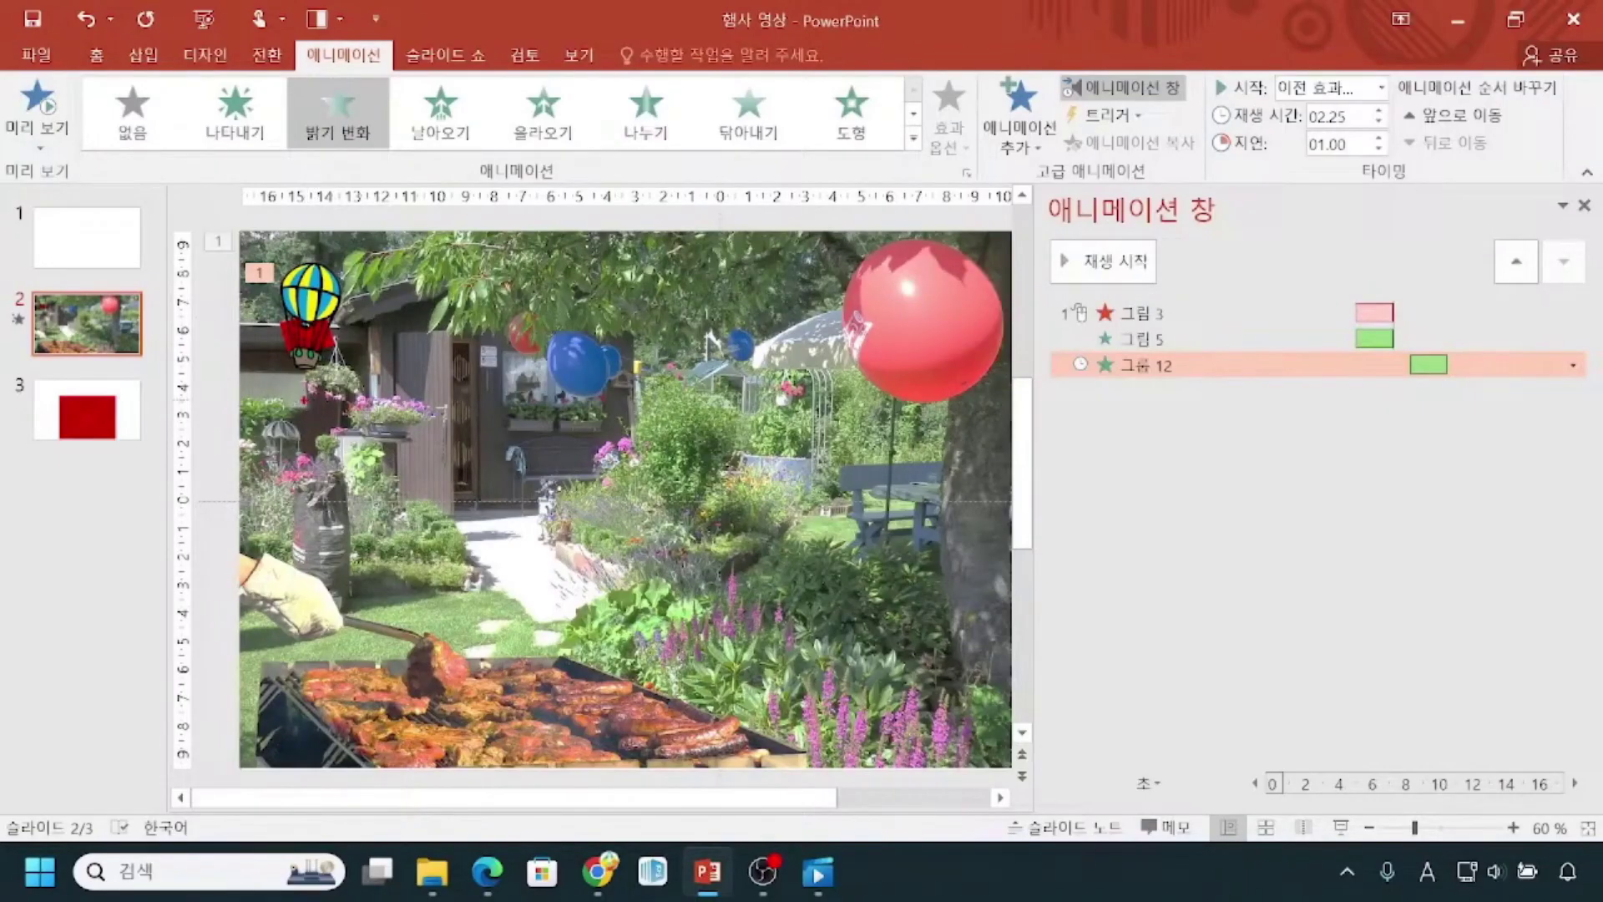
mouse_move(329, 357)
mouse_down()
mouse_move(708, 547)
mouse_move(697, 518)
mouse_move(677, 561)
mouse_up()
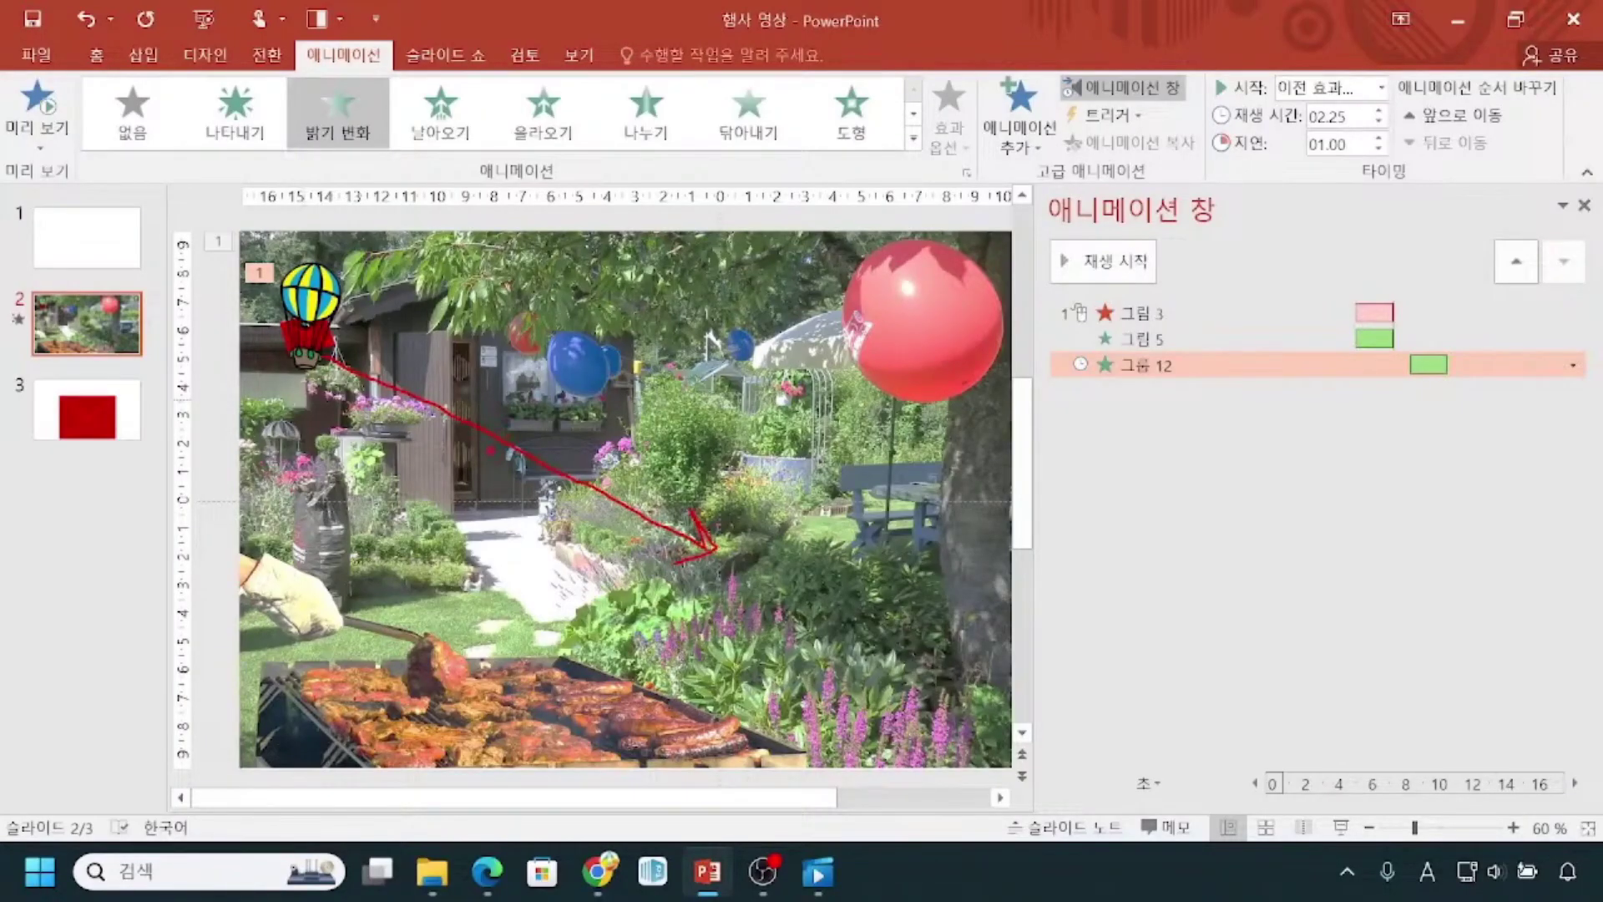
mouse_move(273, 259)
mouse_down()
mouse_move(262, 248)
mouse_move(325, 245)
mouse_move(261, 322)
mouse_move(263, 247)
mouse_up()
mouse_move(1431, 348)
mouse_down()
mouse_move(1411, 377)
mouse_move(1440, 394)
mouse_move(1460, 364)
mouse_move(1436, 357)
mouse_up()
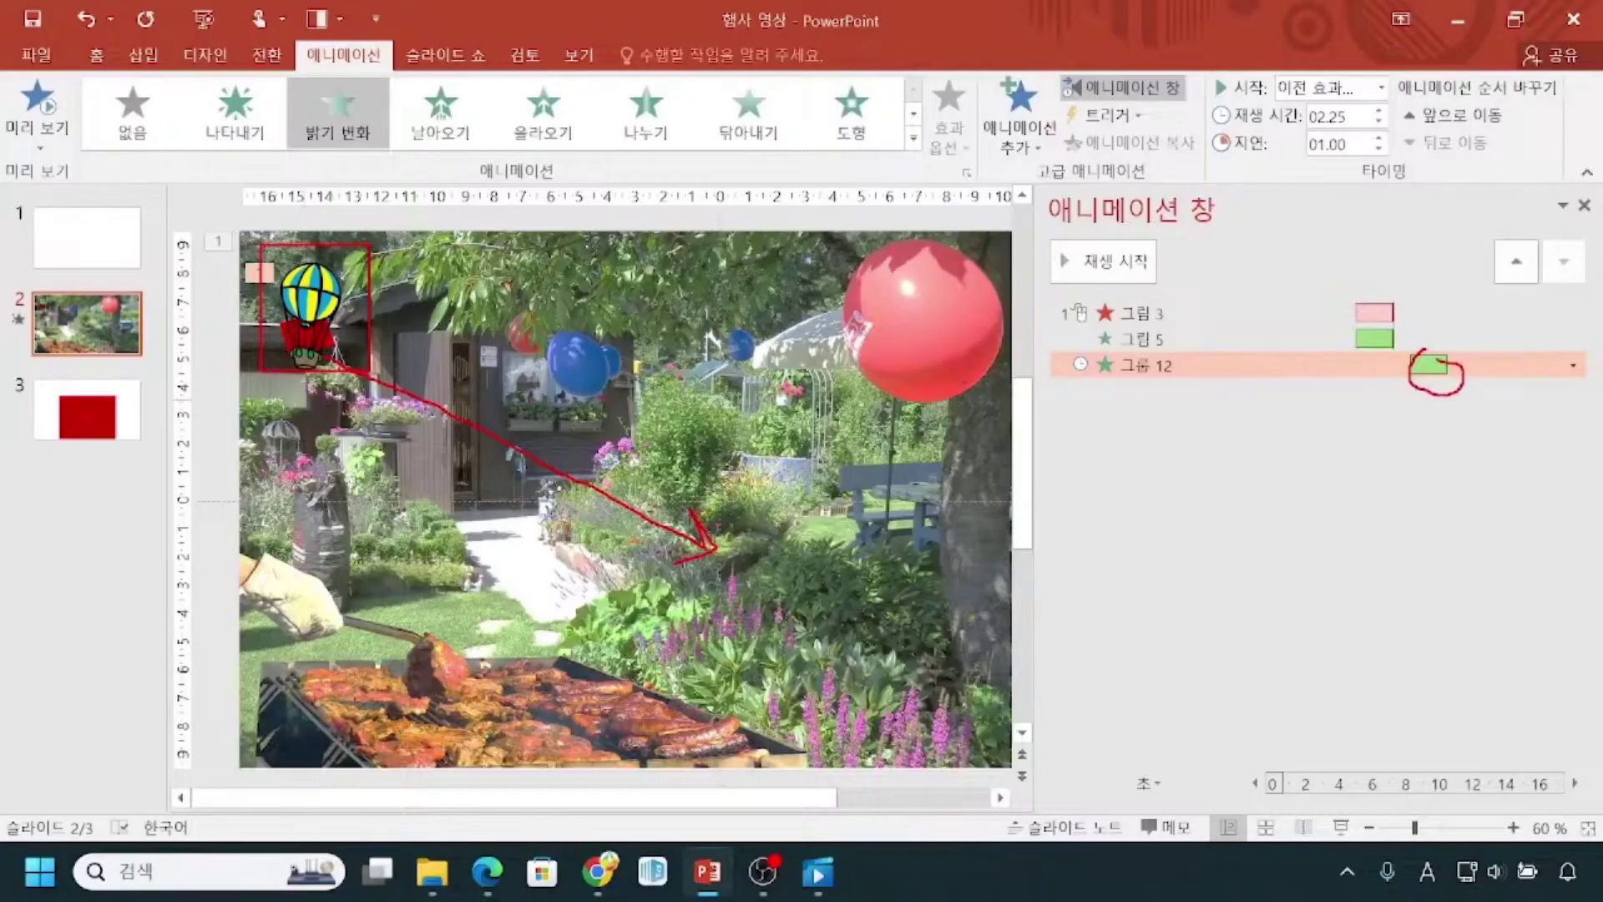
drag(143, 81, 641, 144)
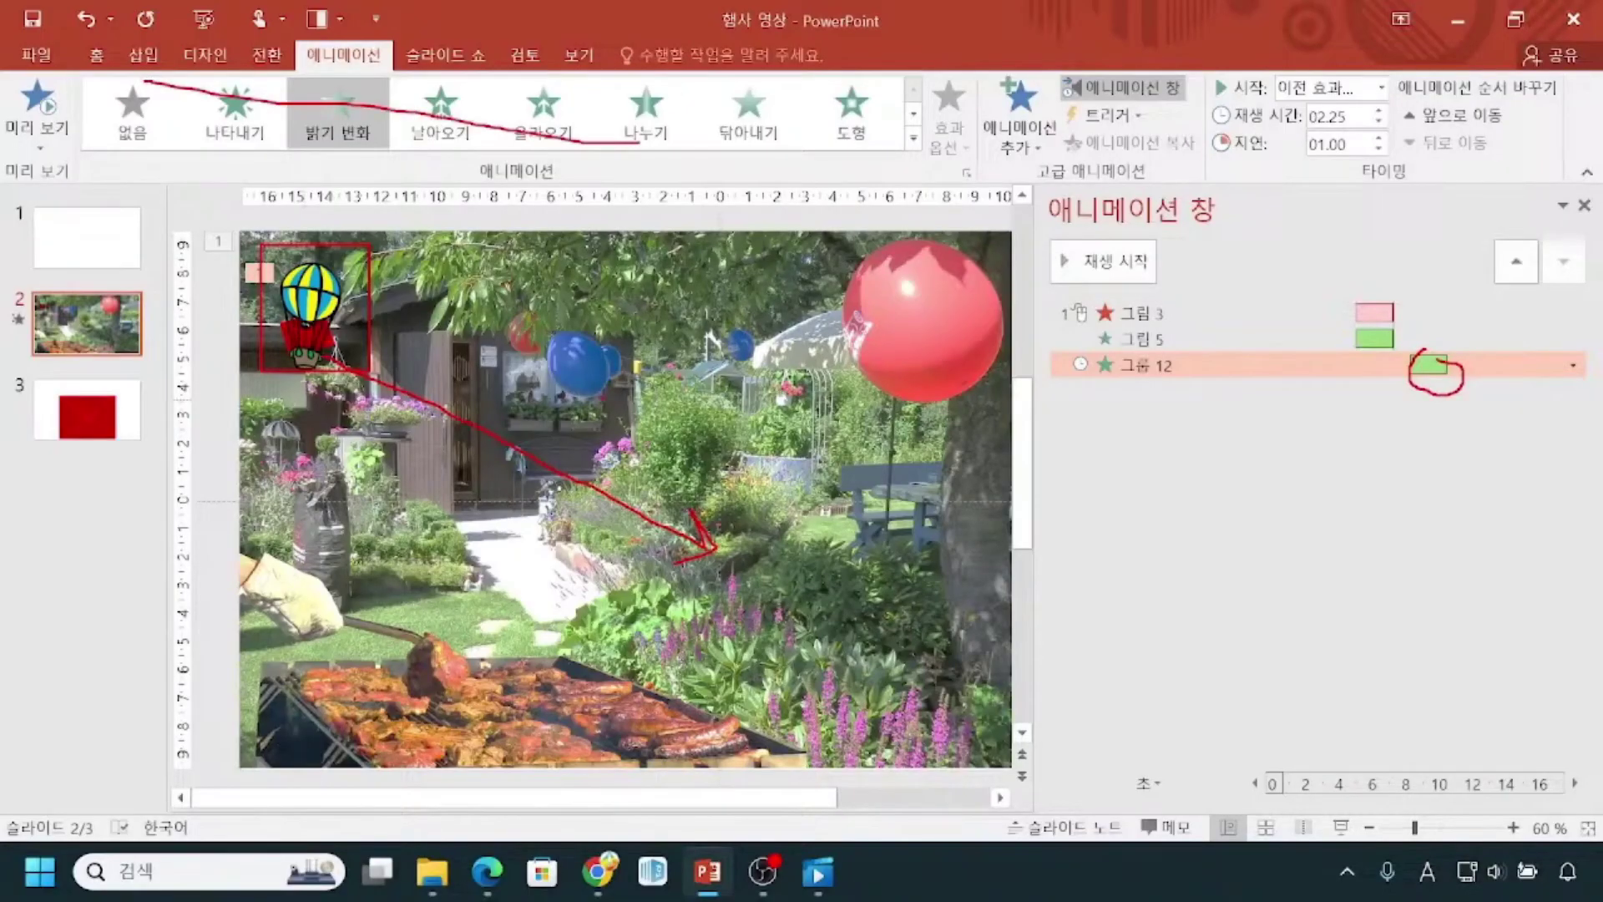
drag(621, 81, 428, 138)
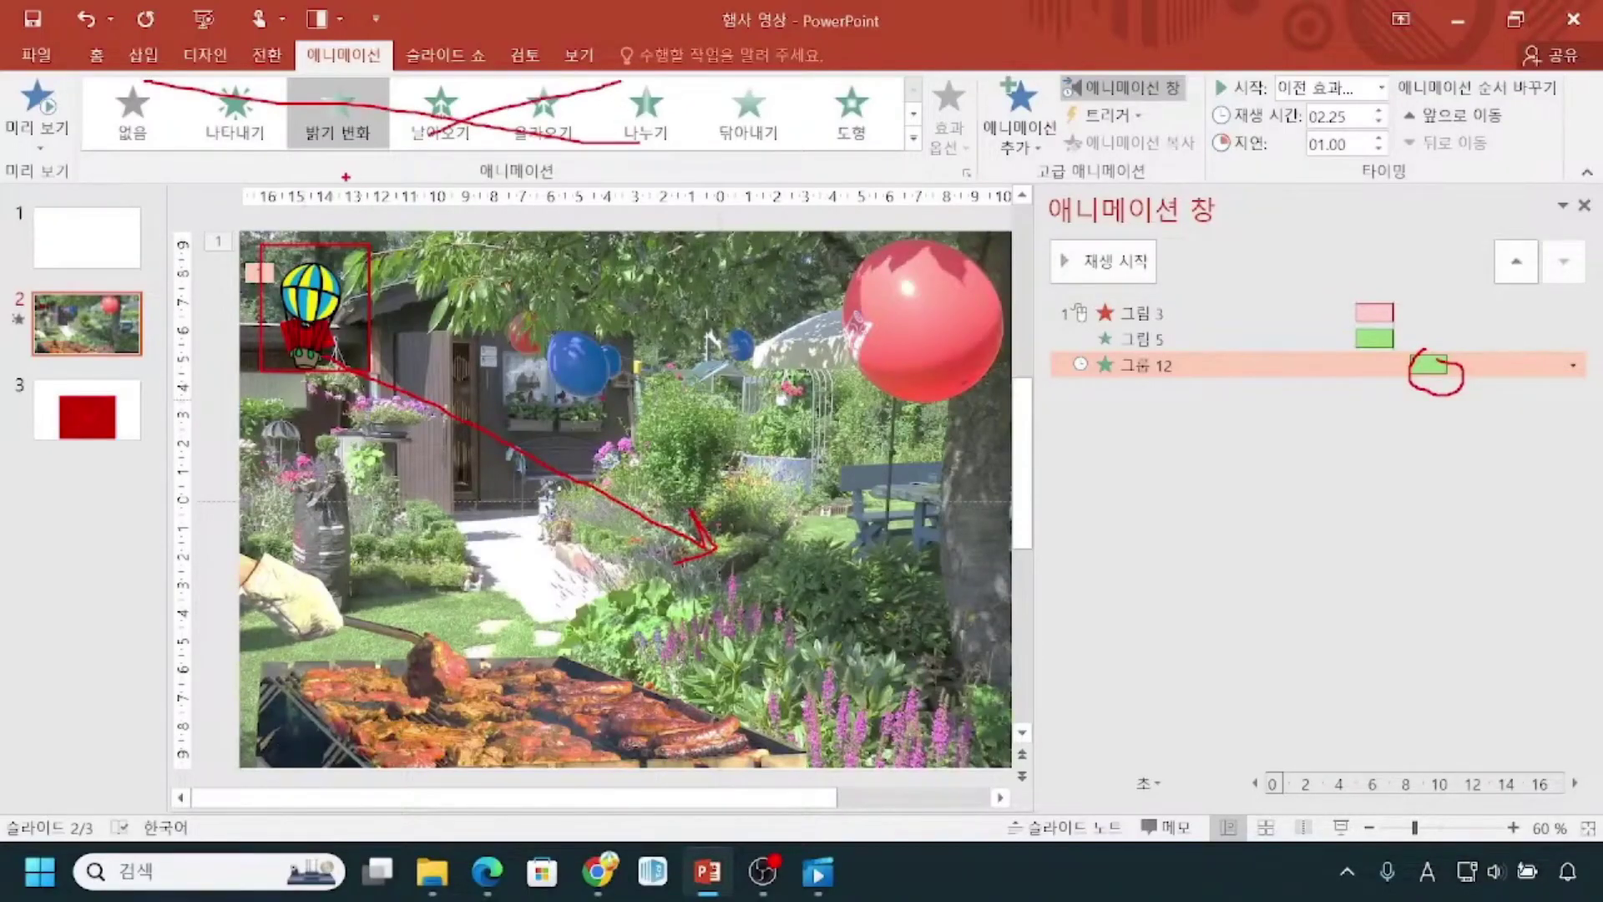
key(e)
mouse_move(334, 75)
mouse_down()
mouse_move(317, 76)
mouse_move(325, 175)
mouse_move(394, 85)
mouse_move(344, 77)
mouse_up()
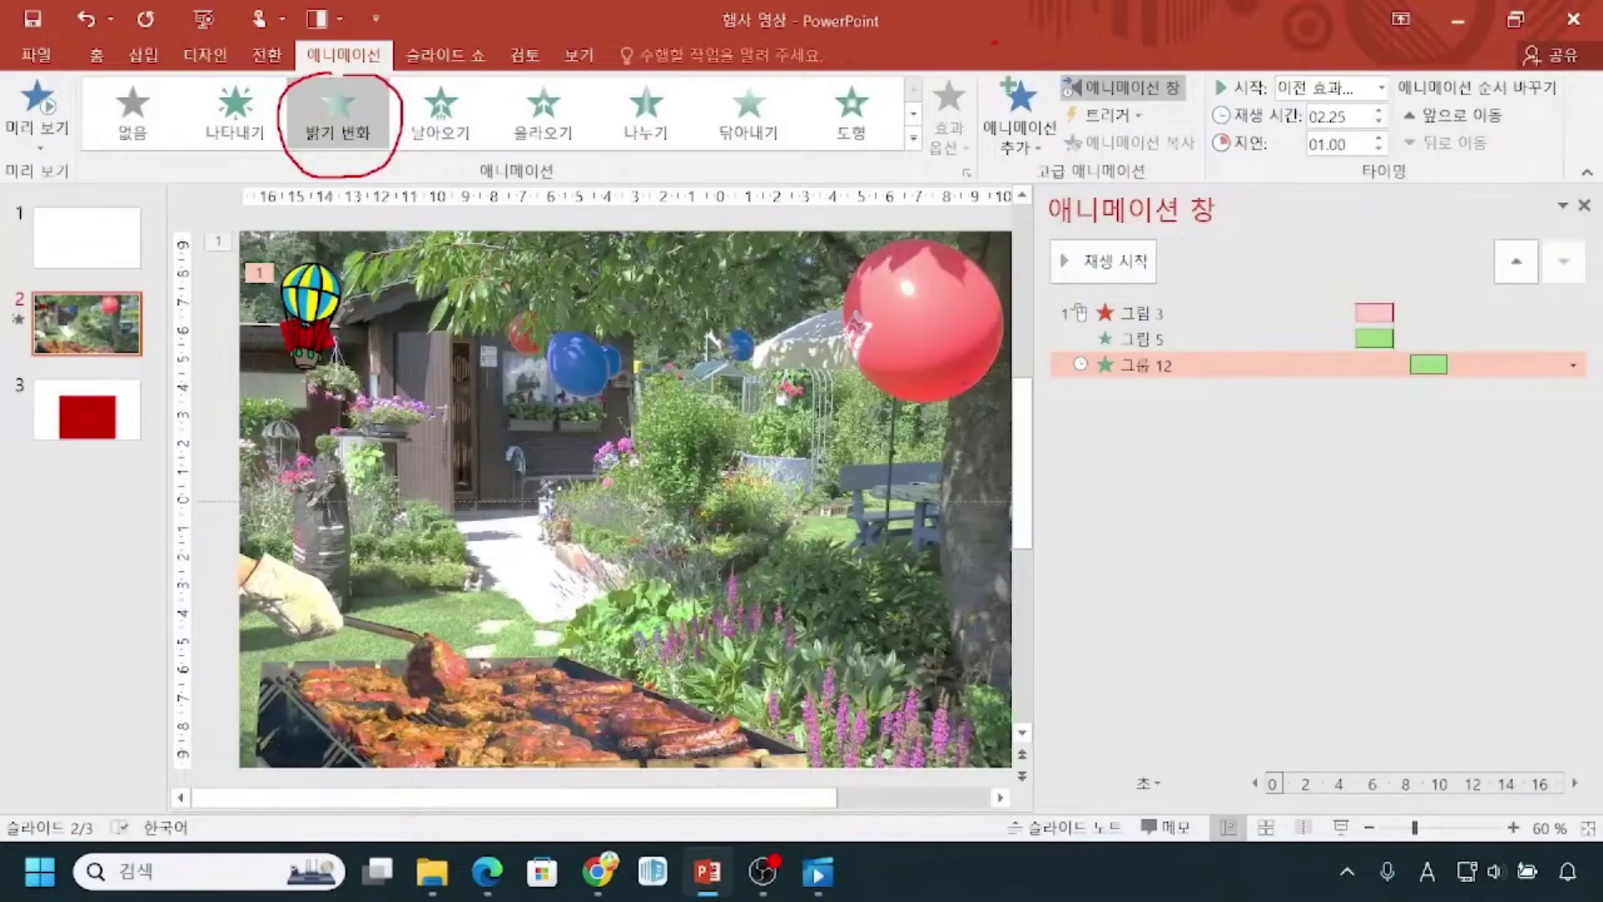
mouse_move(982, 70)
mouse_down()
mouse_move(1019, 145)
mouse_move(1060, 176)
mouse_up()
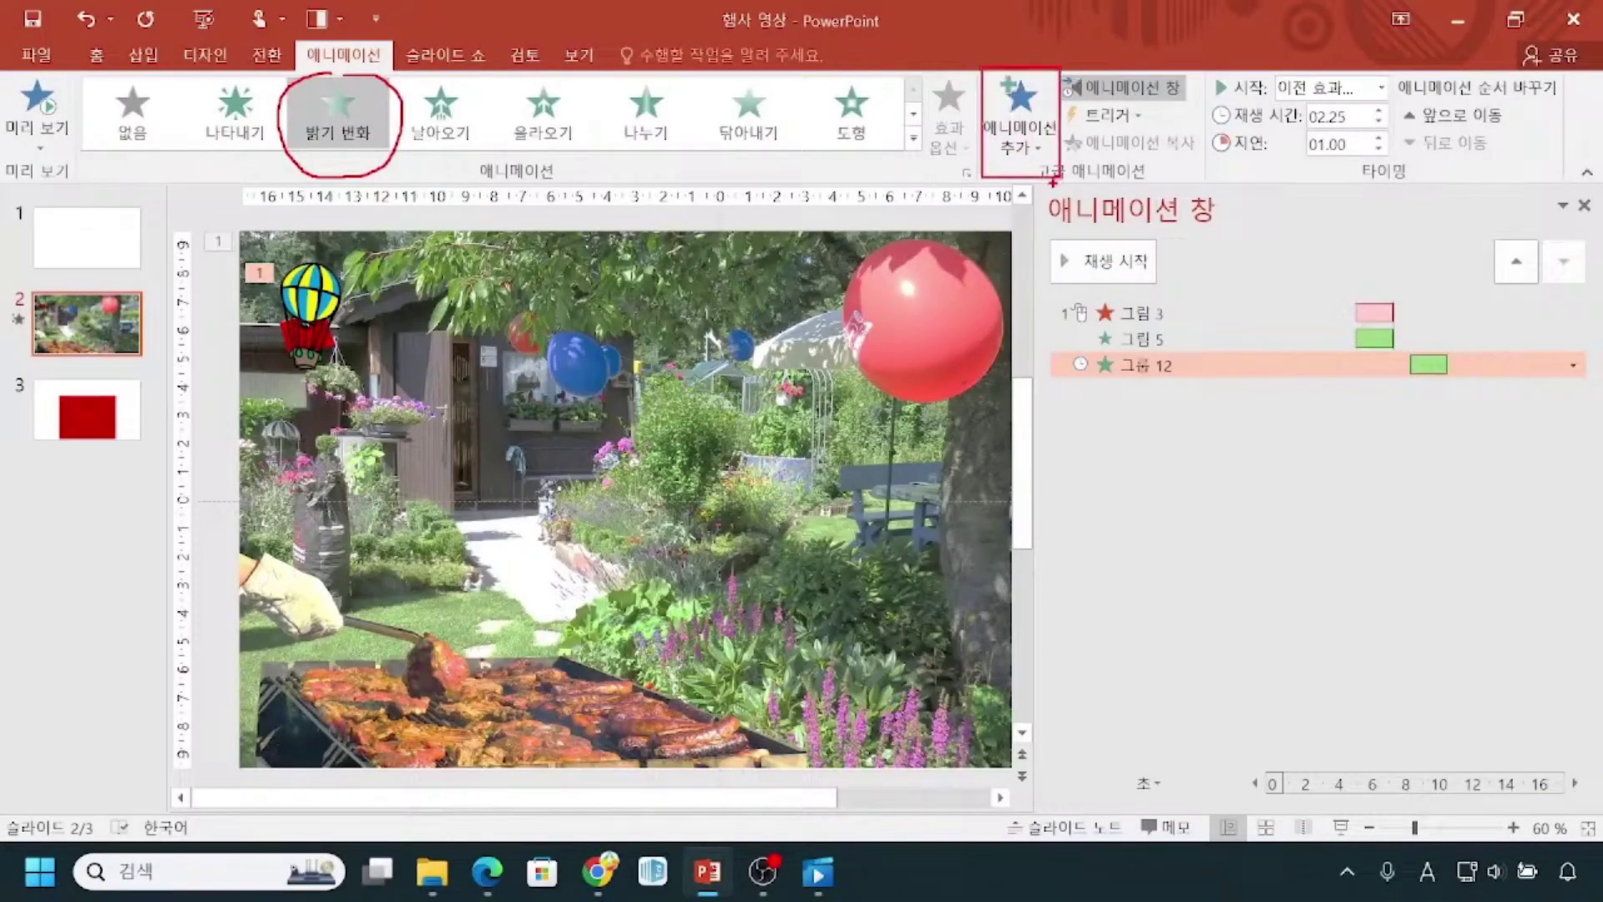
drag(1023, 260, 999, 166)
mouse_move(256, 244)
mouse_down()
mouse_move(280, 311)
mouse_move(354, 384)
mouse_up()
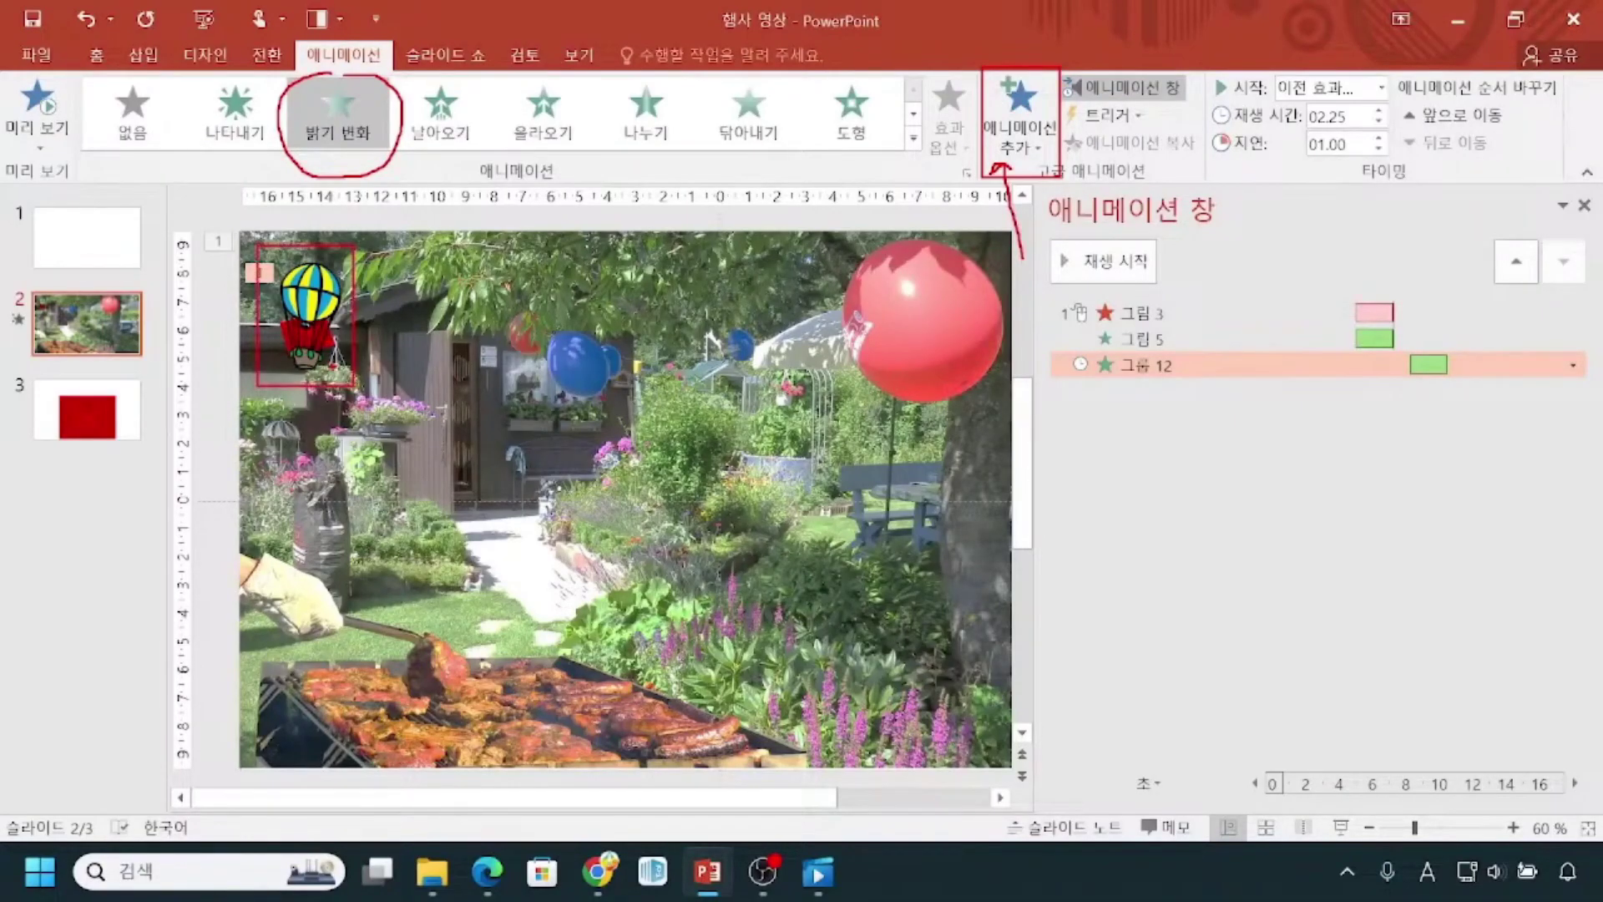
key(Escape)
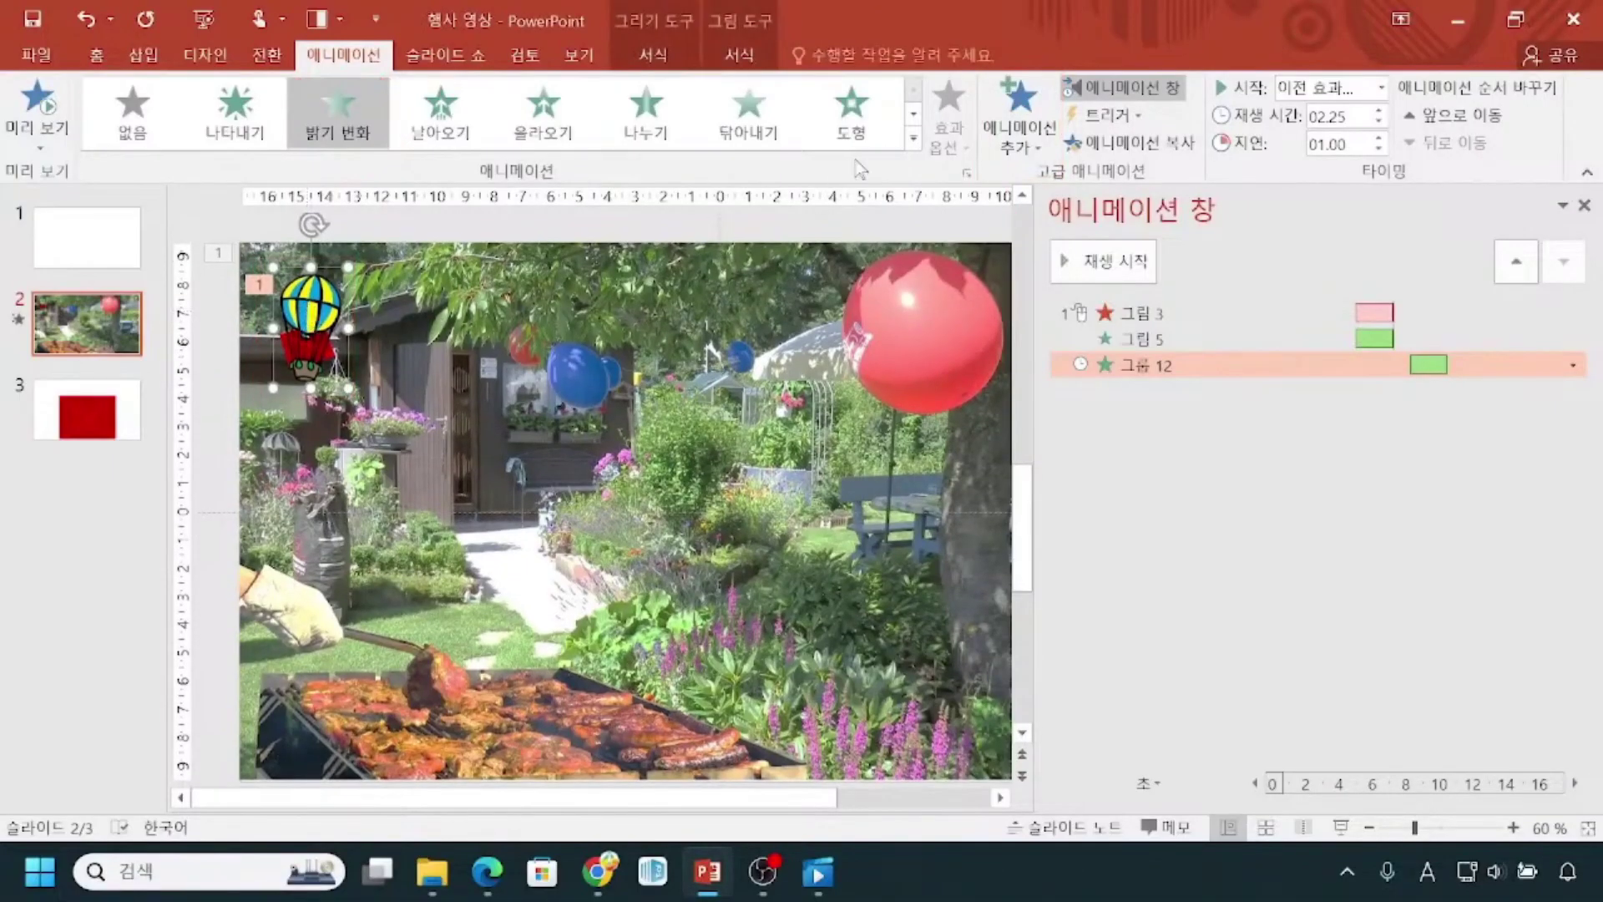
Add a 선 motion path animation to the balloon-and-card group on slide 2, in addition to its entrance effect.
click(1020, 133)
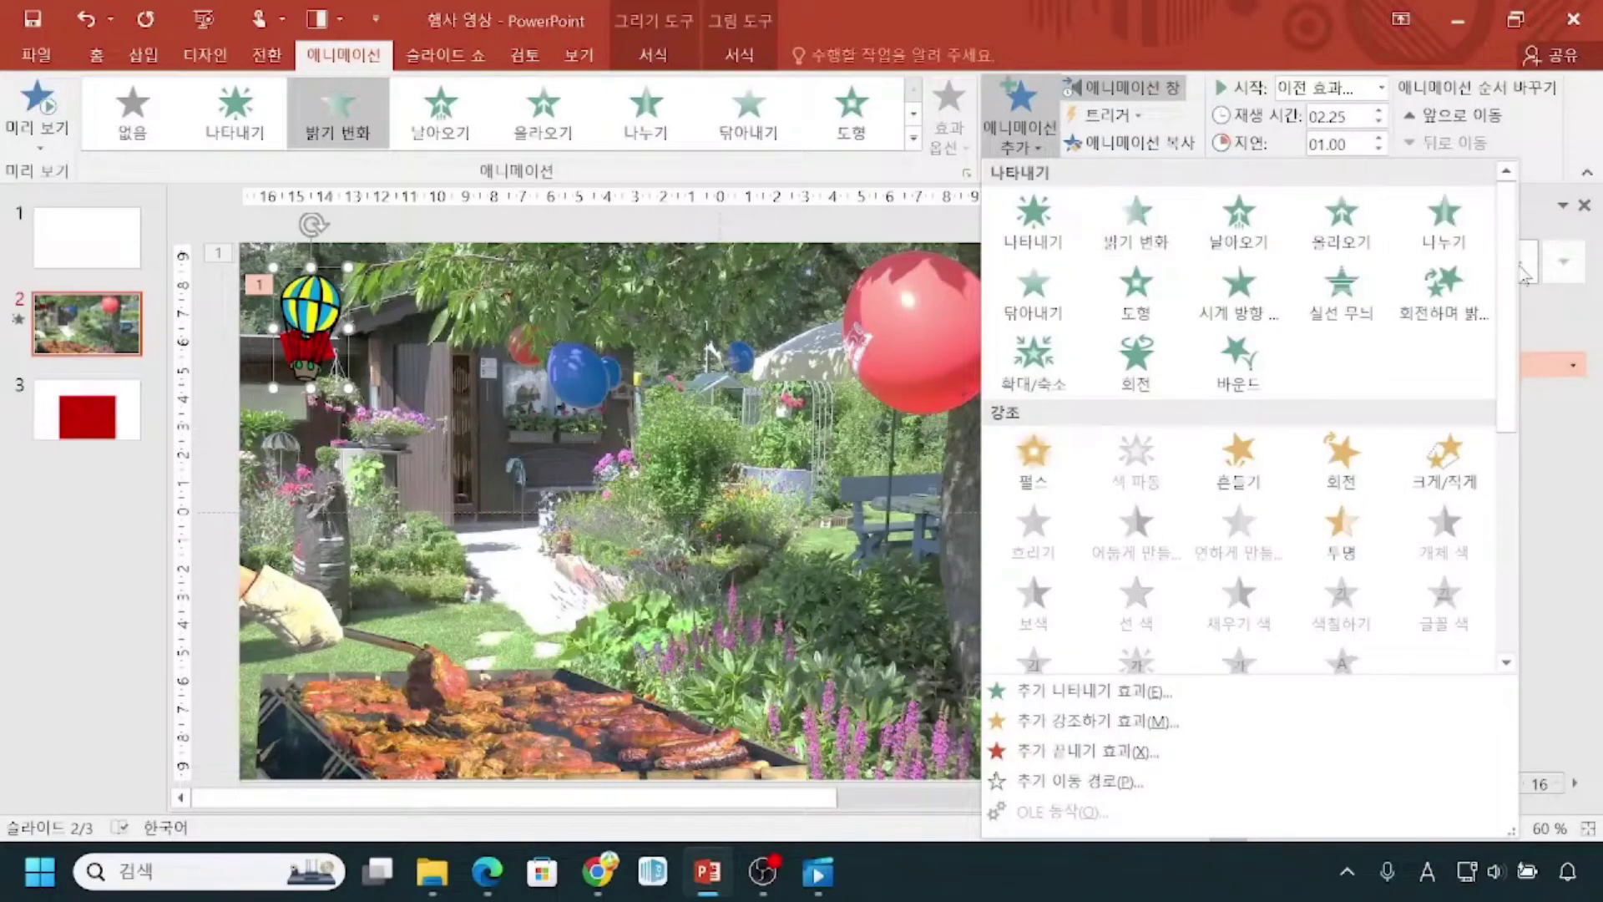
scroll(1510, 330, down, 2)
scroll(1511, 330, down, 5)
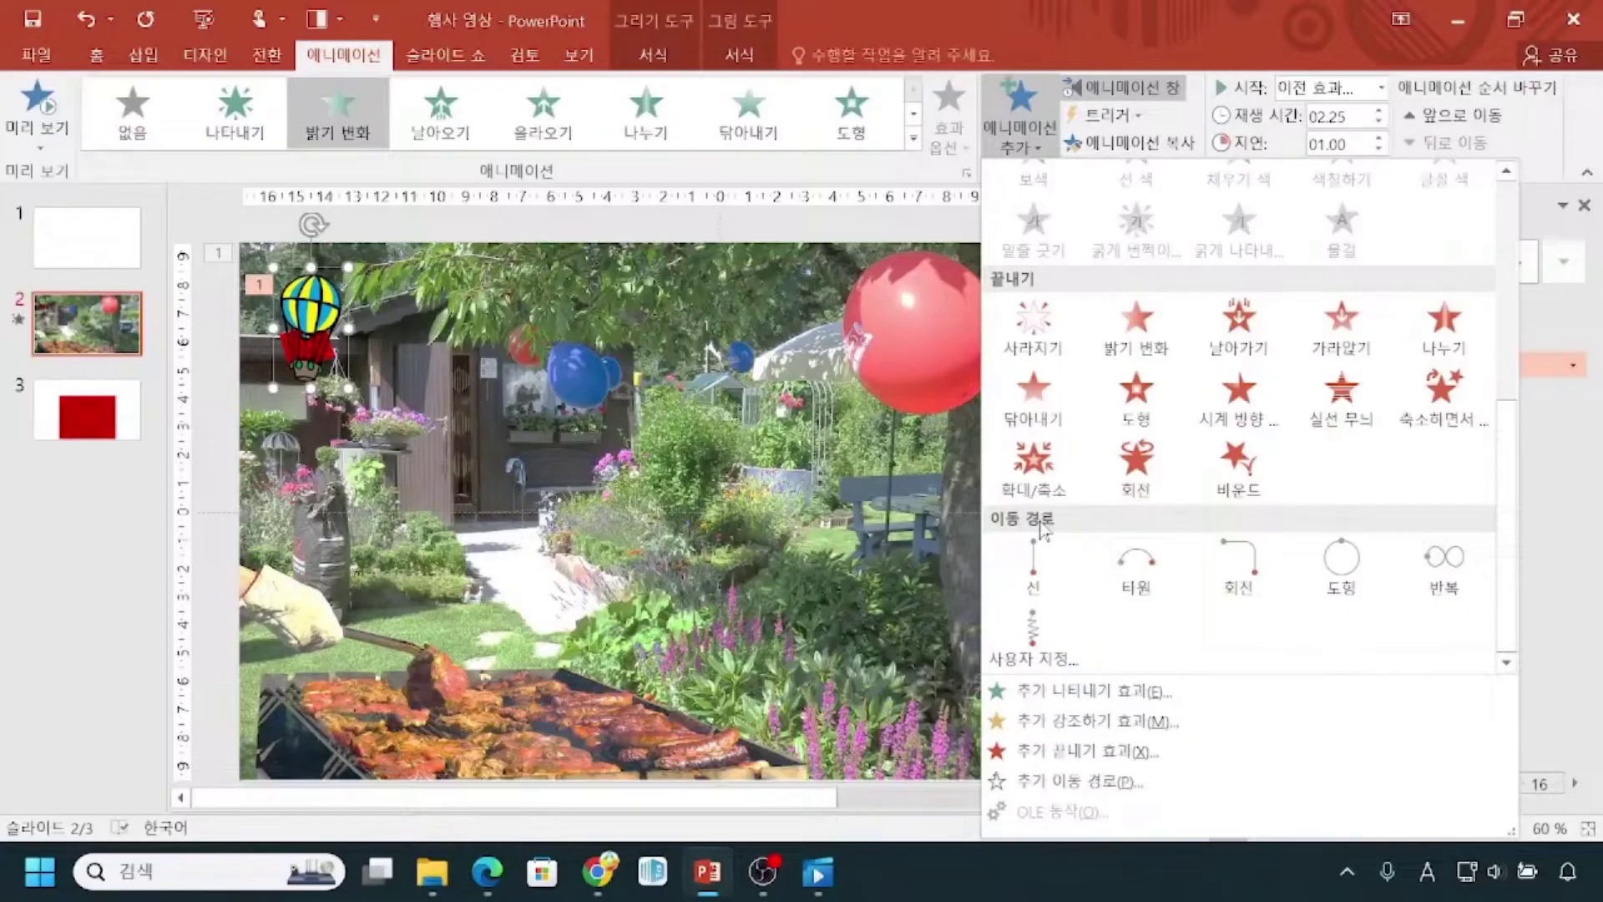
click(1026, 584)
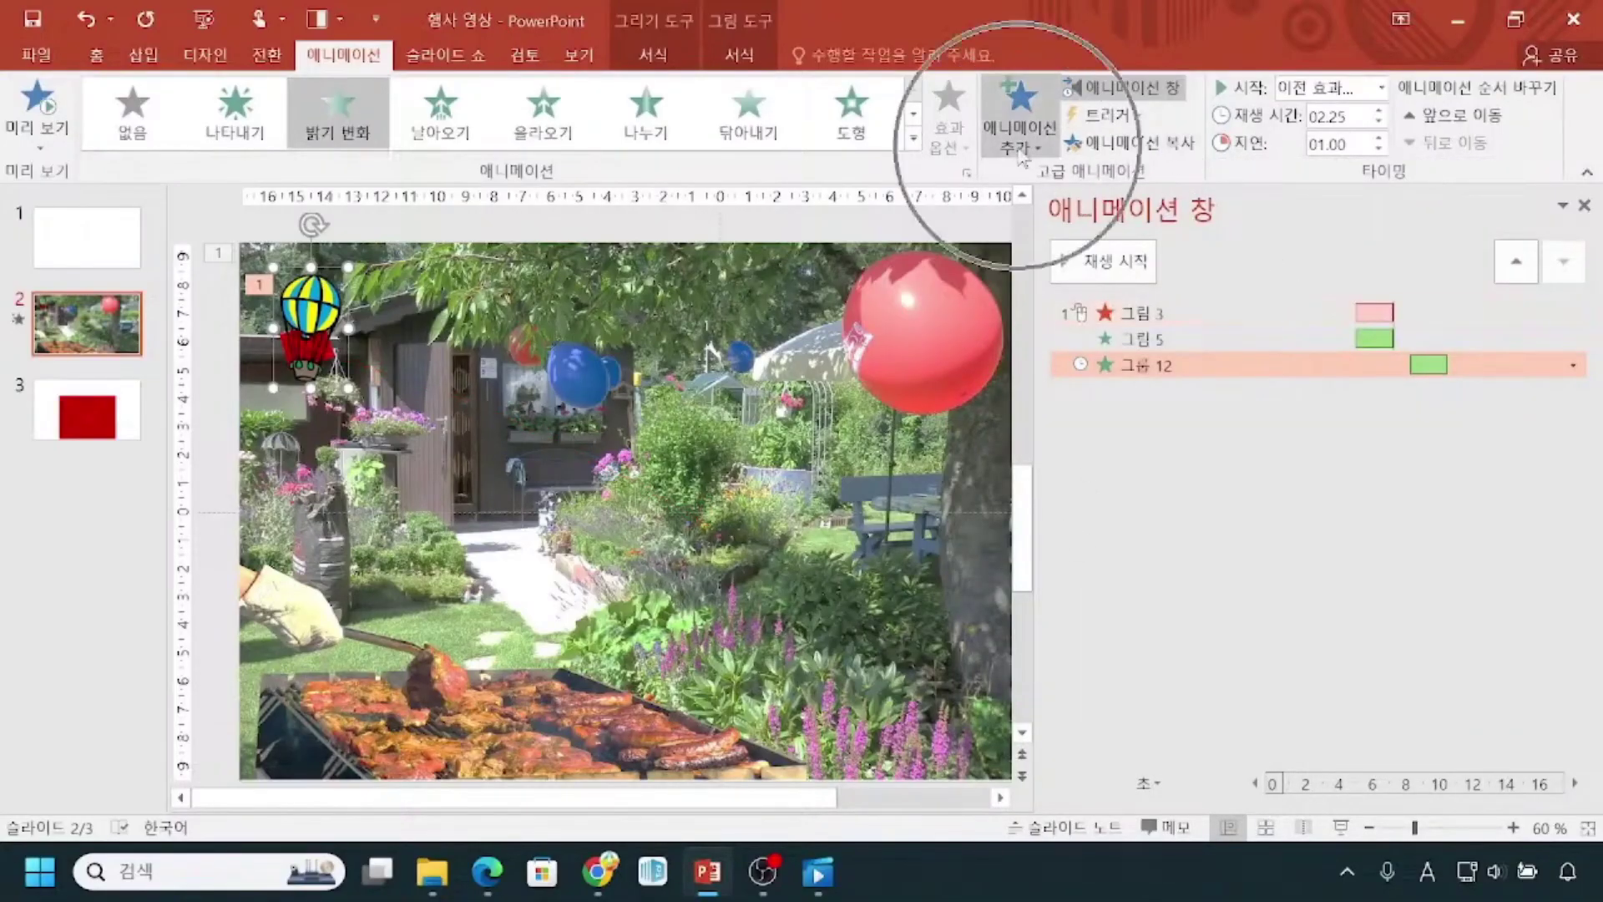
click(1022, 158)
scroll(1510, 627, down, 5)
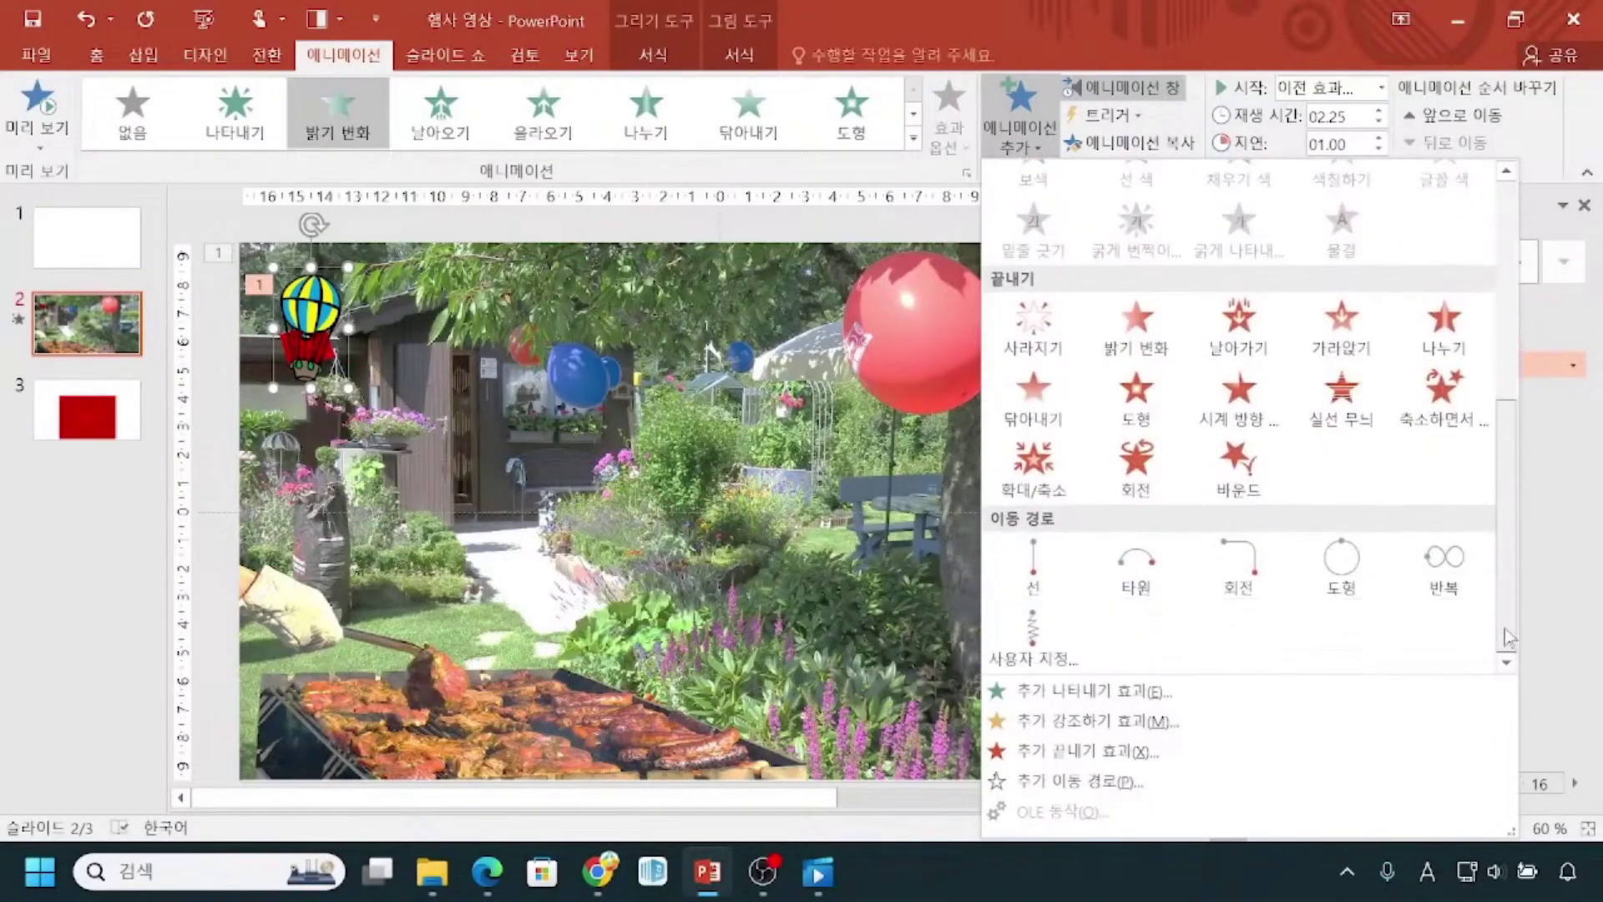
click(1033, 576)
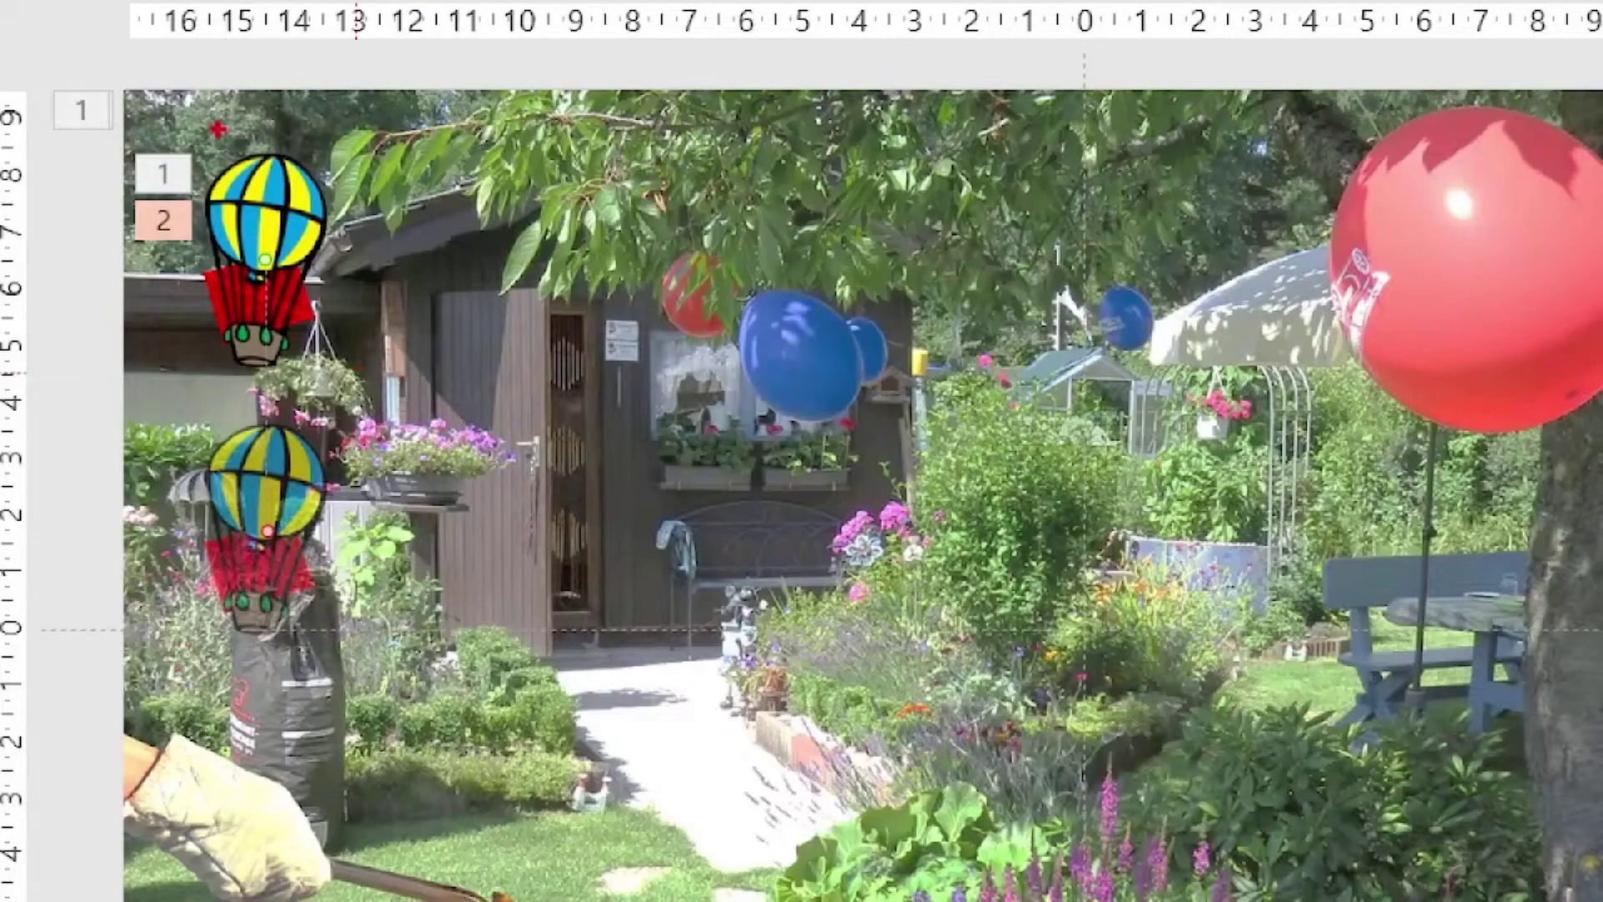
drag(197, 136, 348, 386)
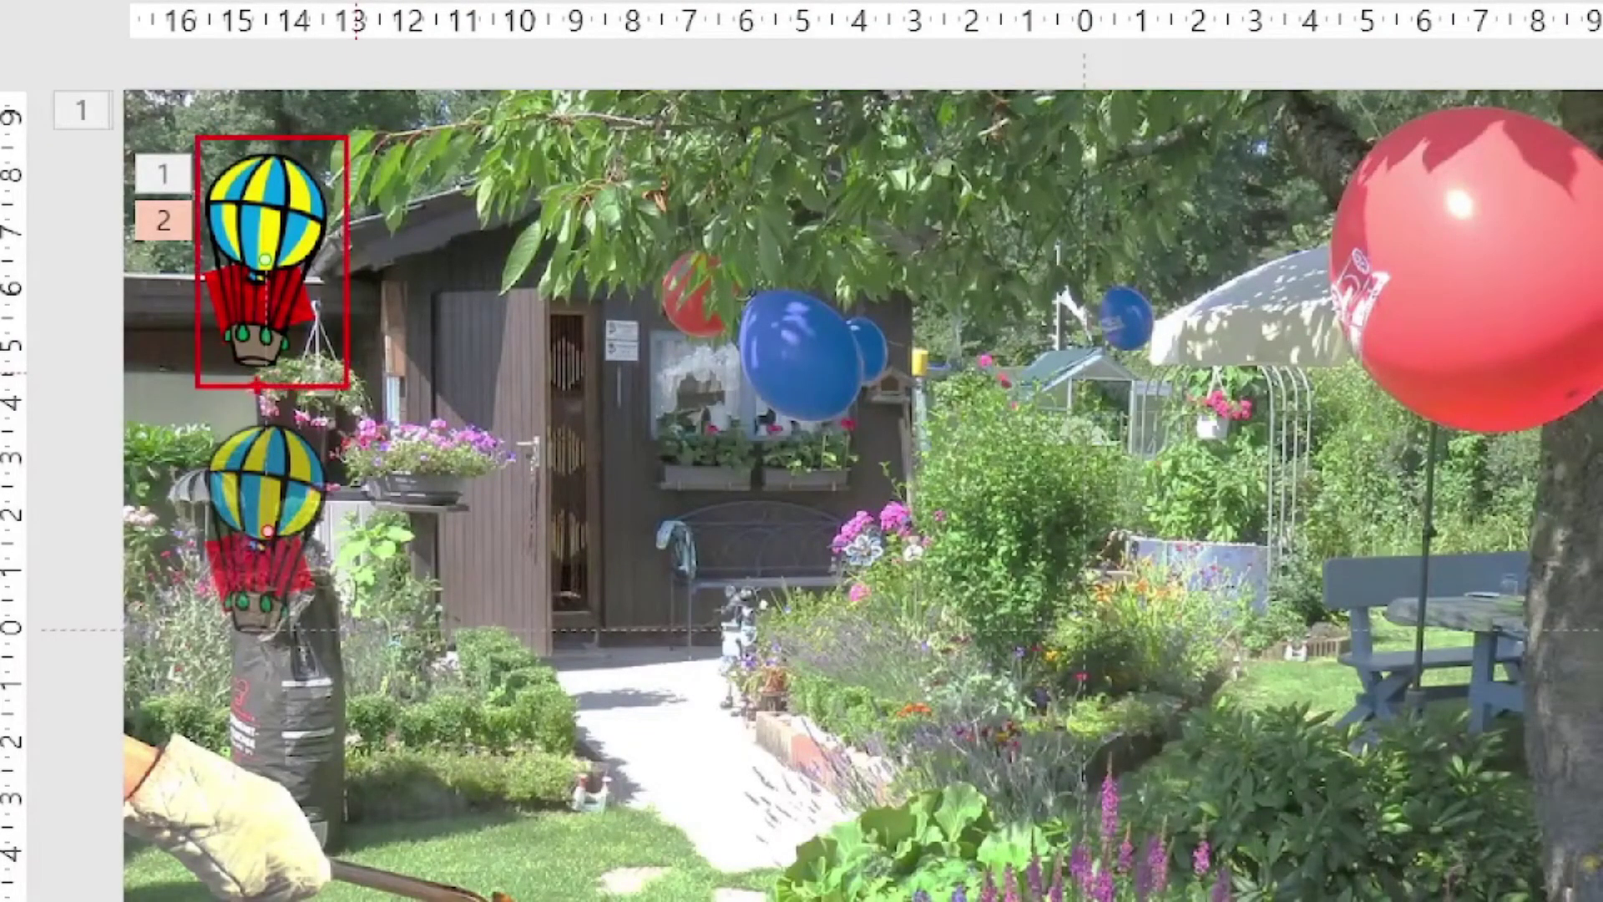
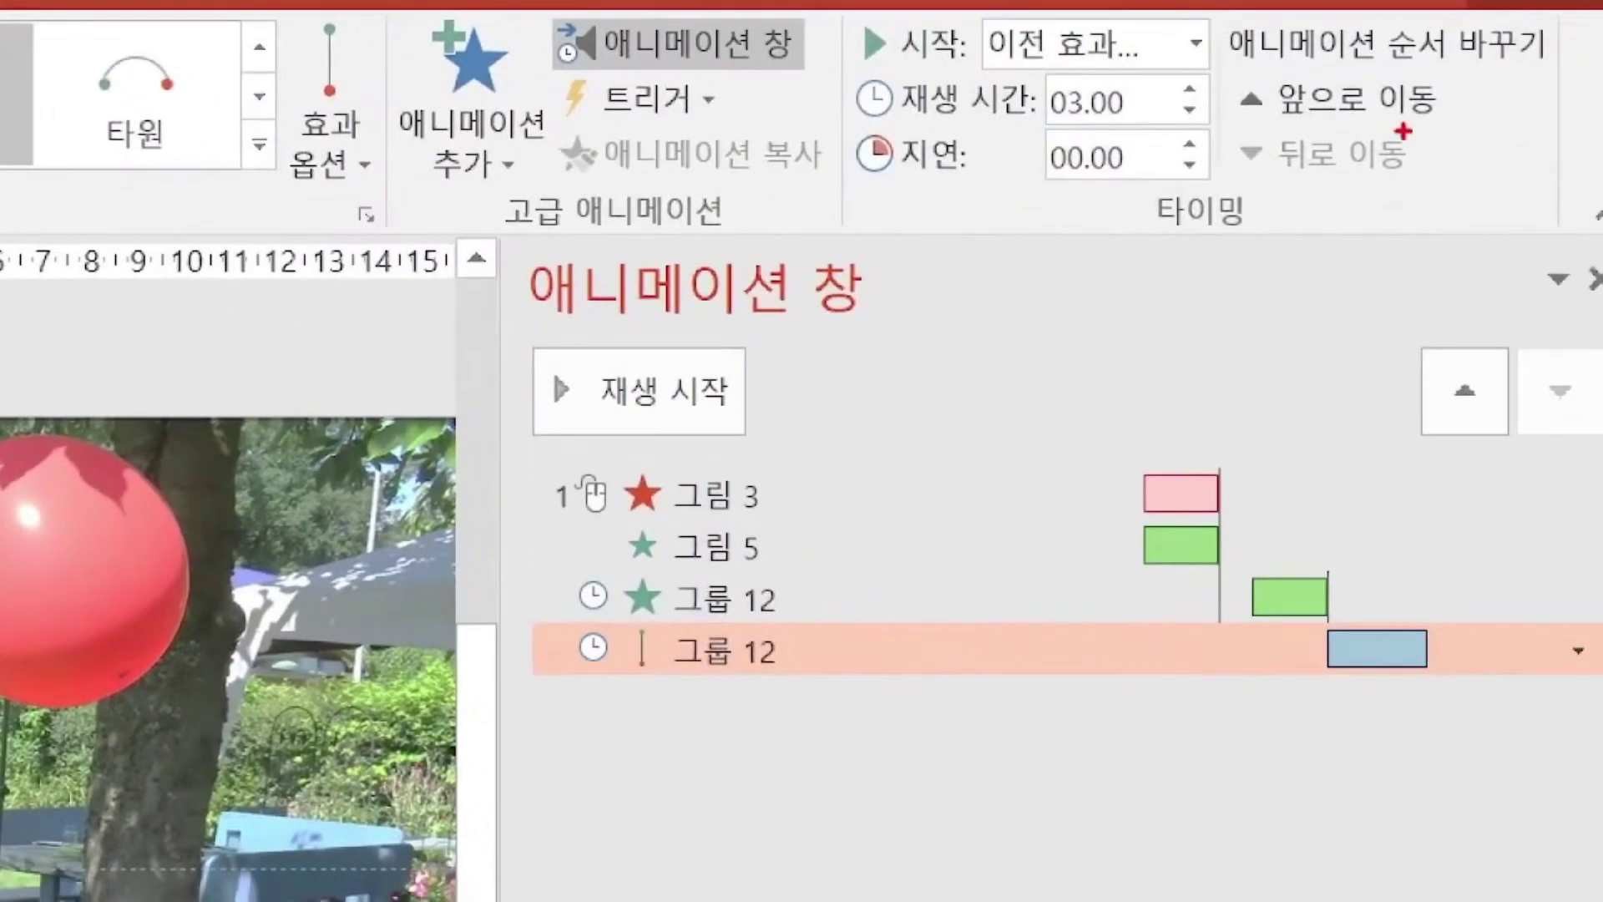
drag(1058, 115, 1260, 124)
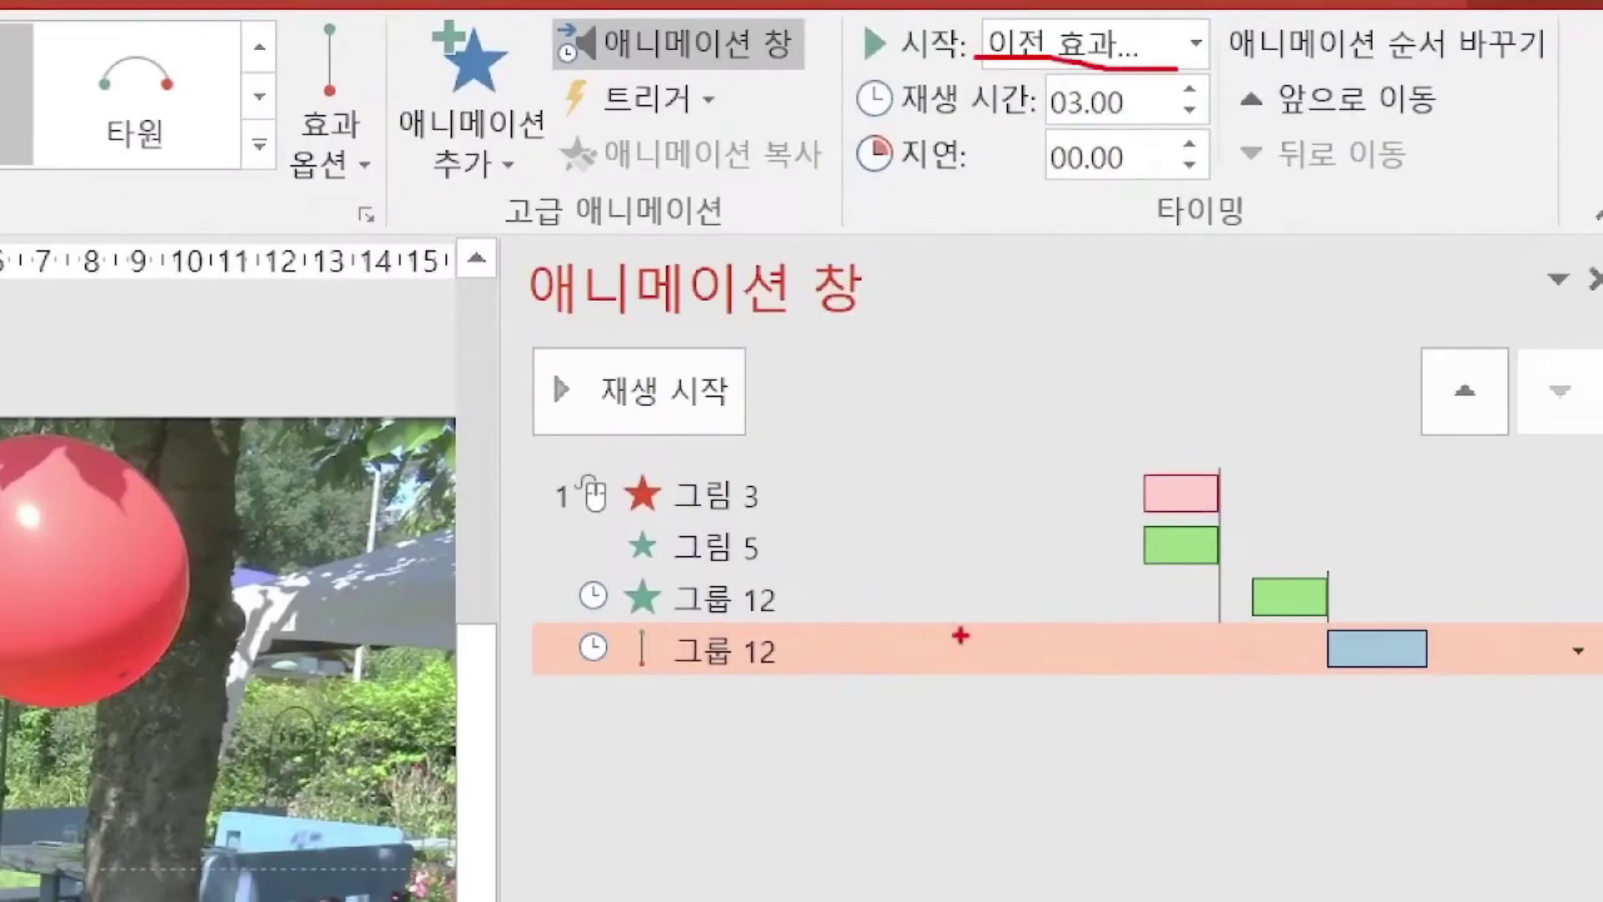
drag(619, 616, 777, 620)
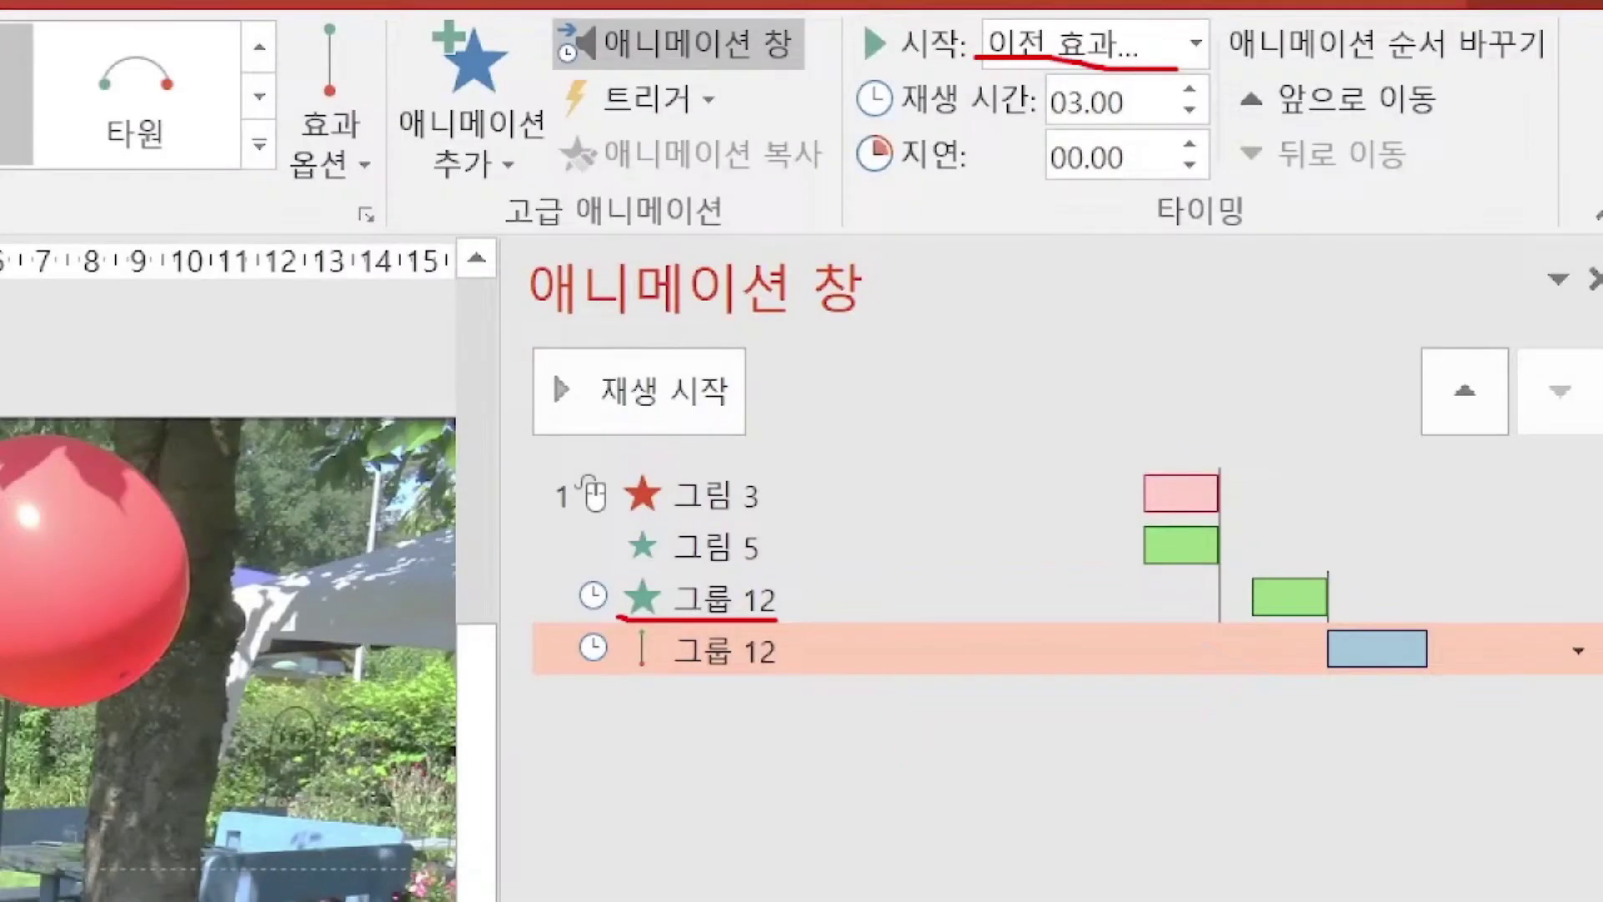
drag(1332, 681, 1425, 680)
drag(1036, 129, 1231, 156)
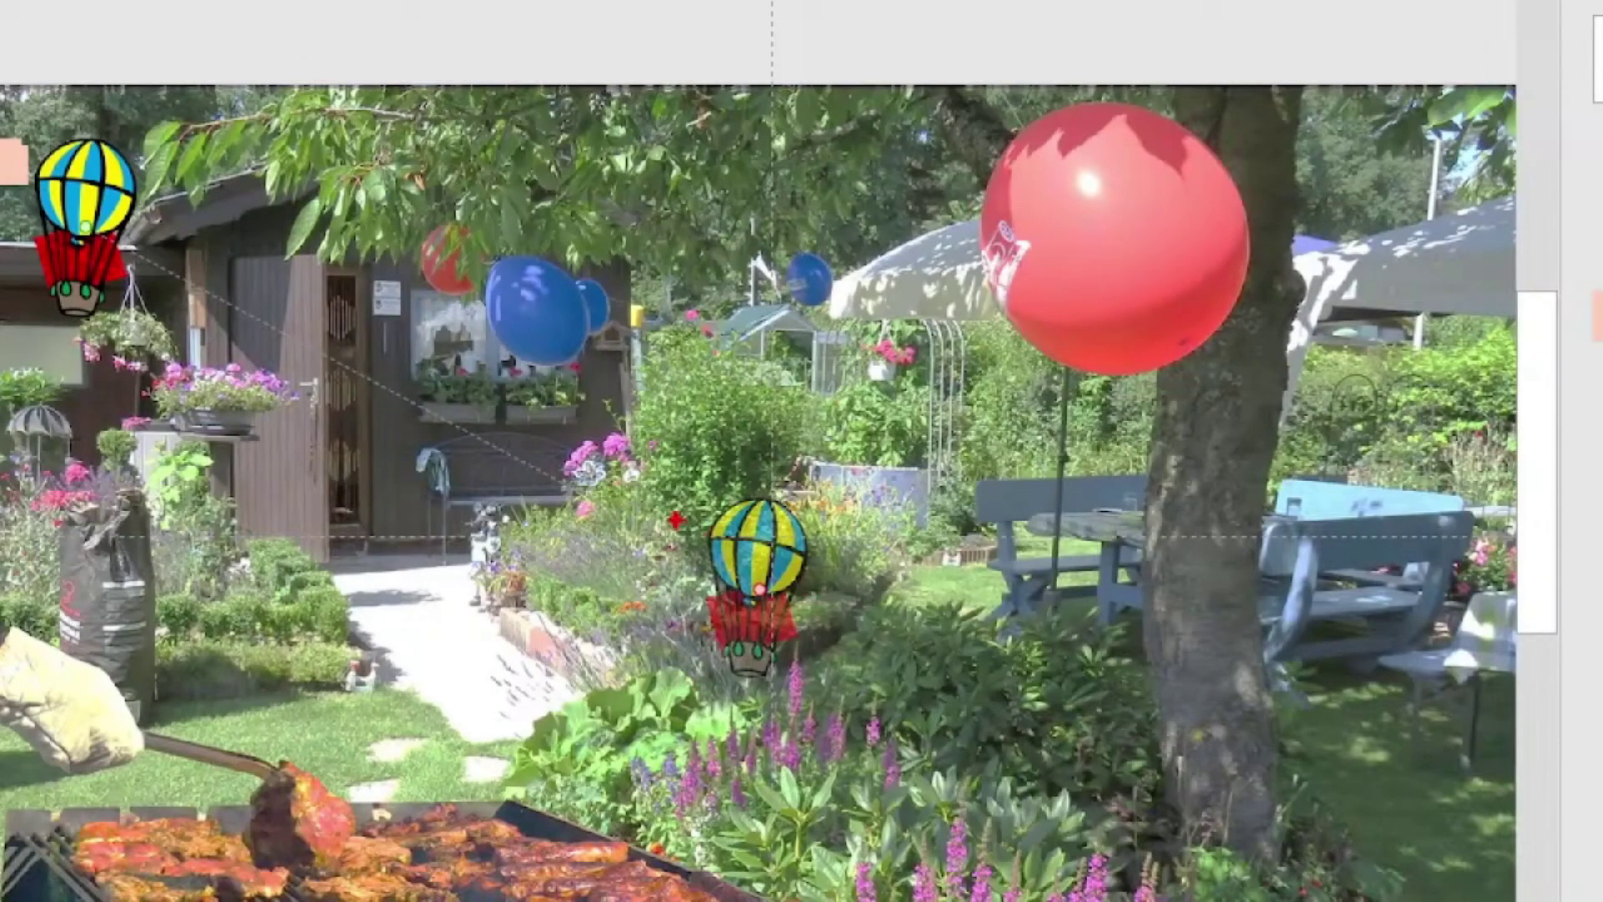
drag(528, 474, 917, 733)
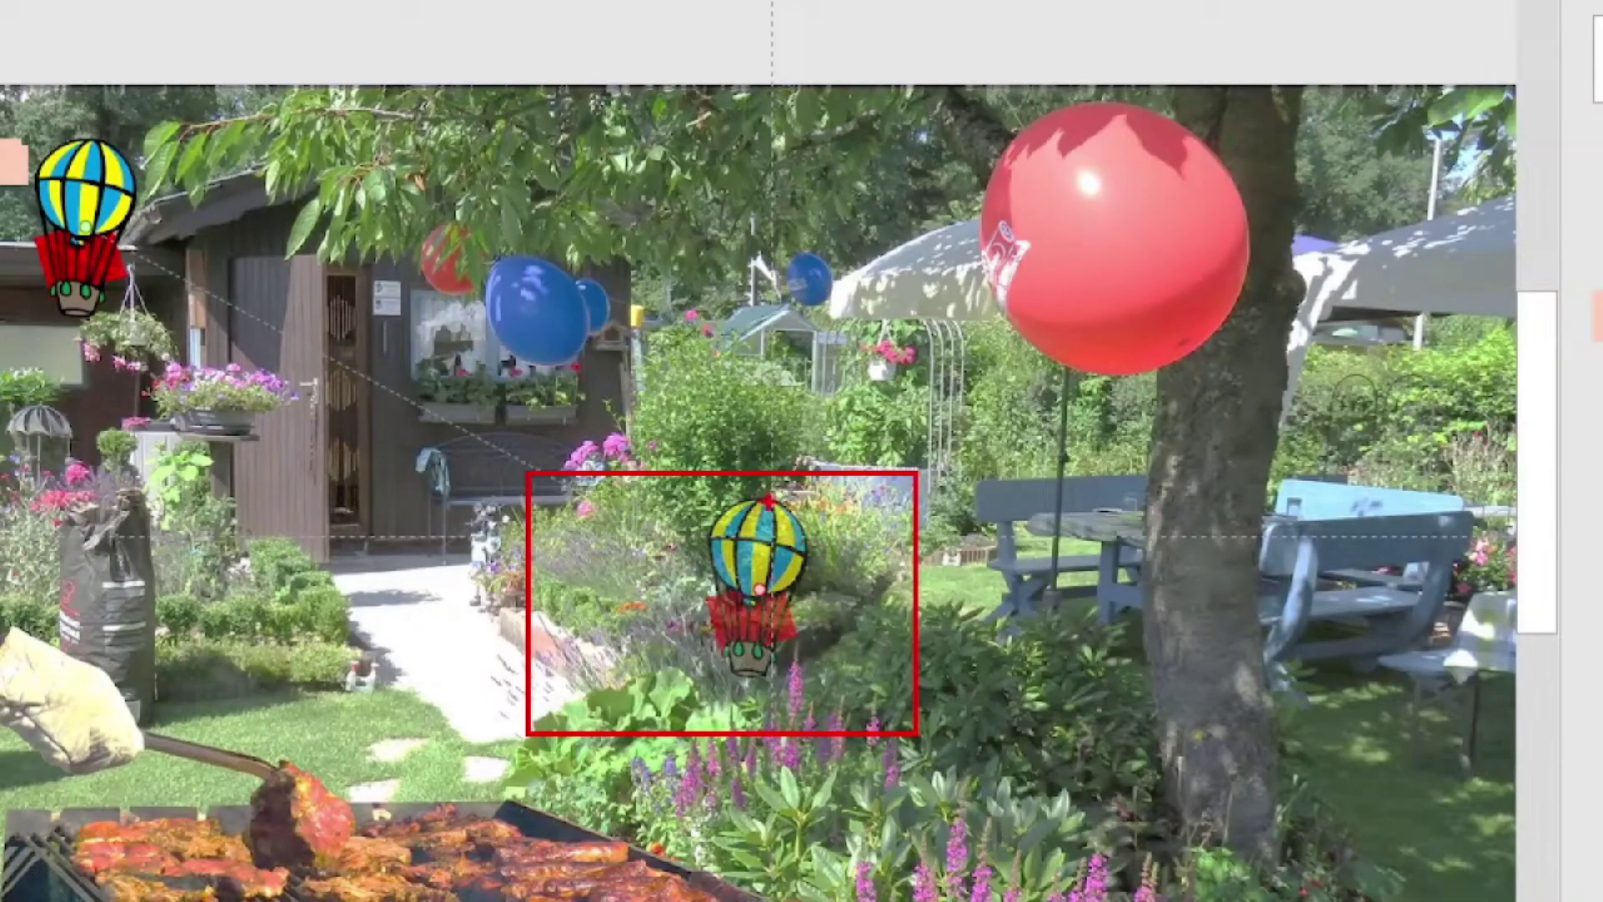
mouse_move(770, 498)
mouse_down()
mouse_move(762, 392)
mouse_move(781, 370)
mouse_move(801, 397)
mouse_up()
mouse_move(785, 505)
mouse_down()
mouse_move(843, 567)
mouse_move(802, 668)
mouse_move(783, 508)
mouse_up()
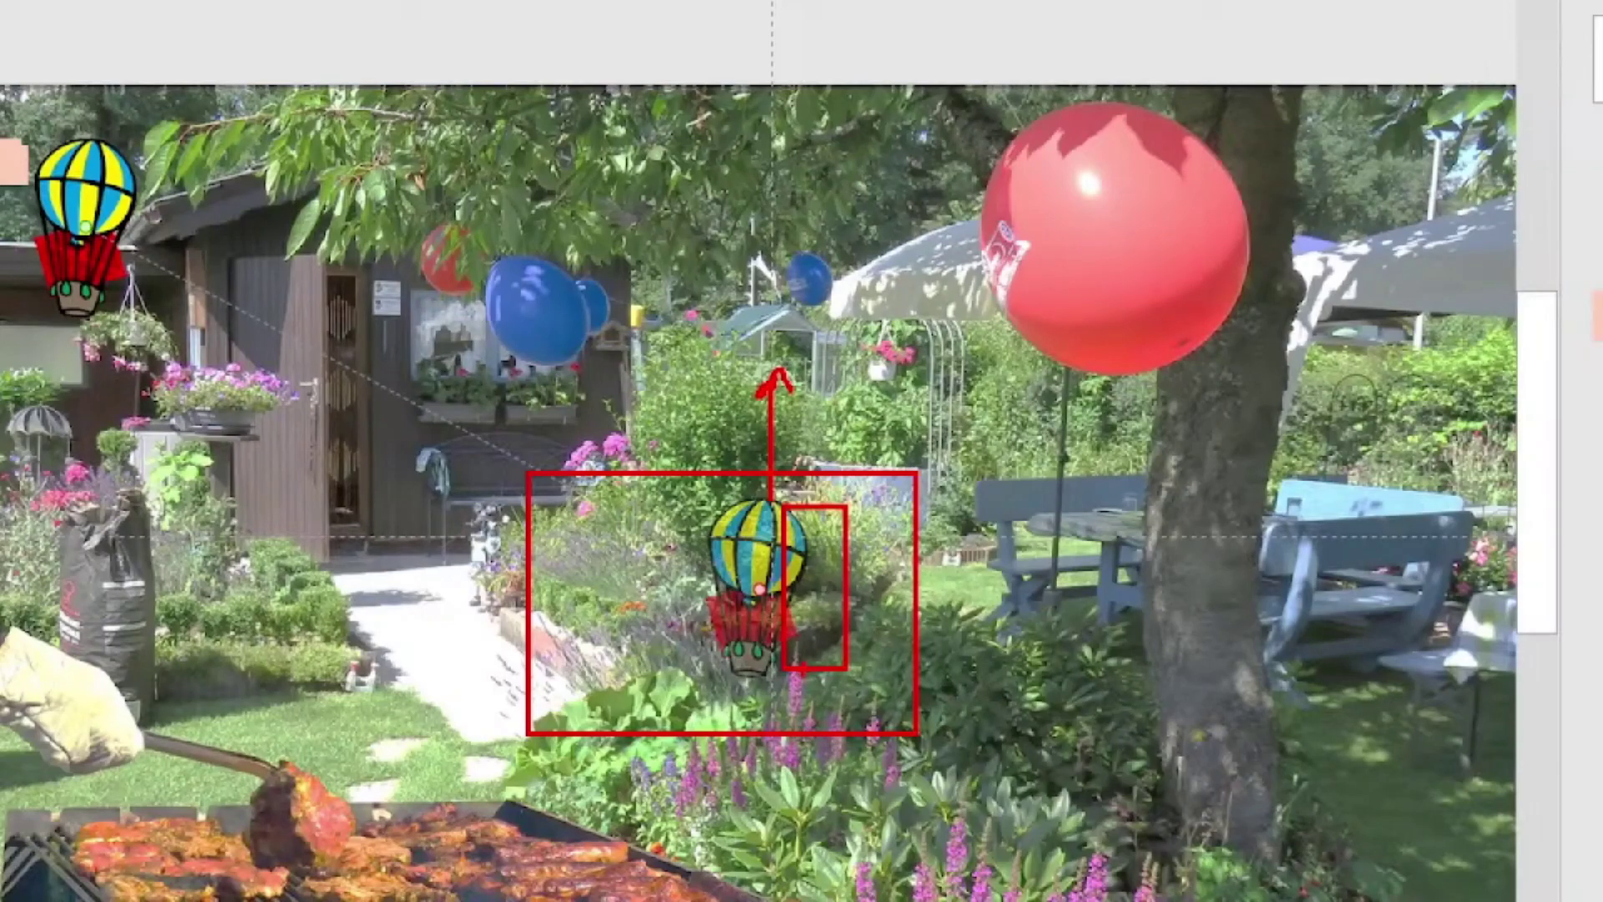
drag(662, 482, 785, 691)
drag(745, 480, 715, 388)
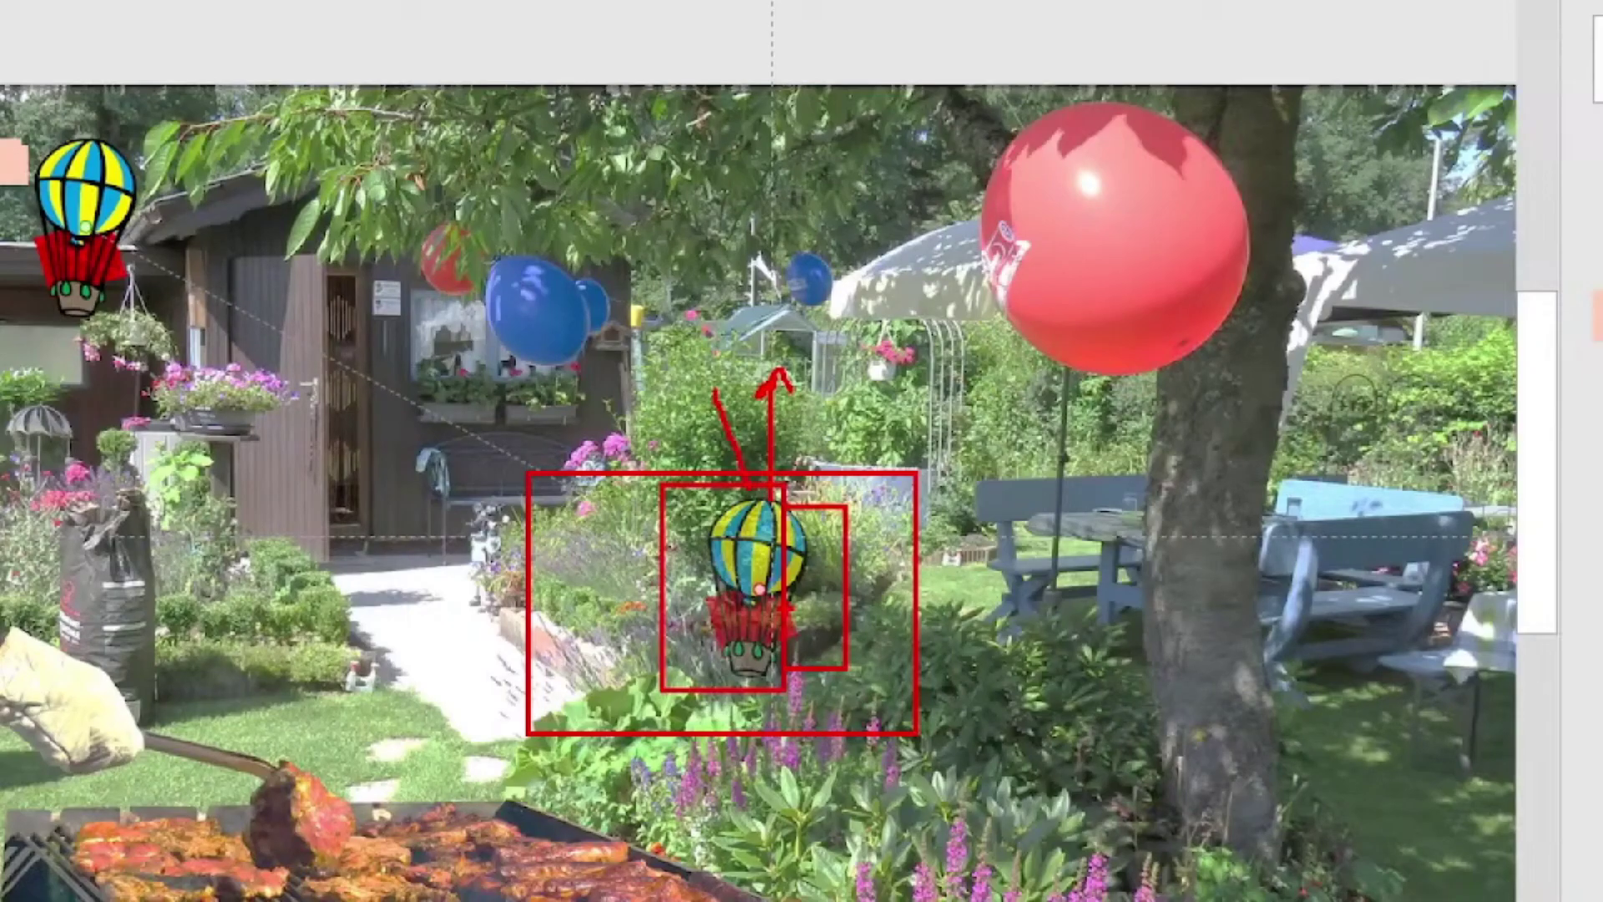
drag(704, 488, 805, 709)
drag(826, 465, 906, 692)
mouse_move(755, 513)
mouse_down()
mouse_move(710, 538)
mouse_move(777, 576)
mouse_move(762, 504)
mouse_up()
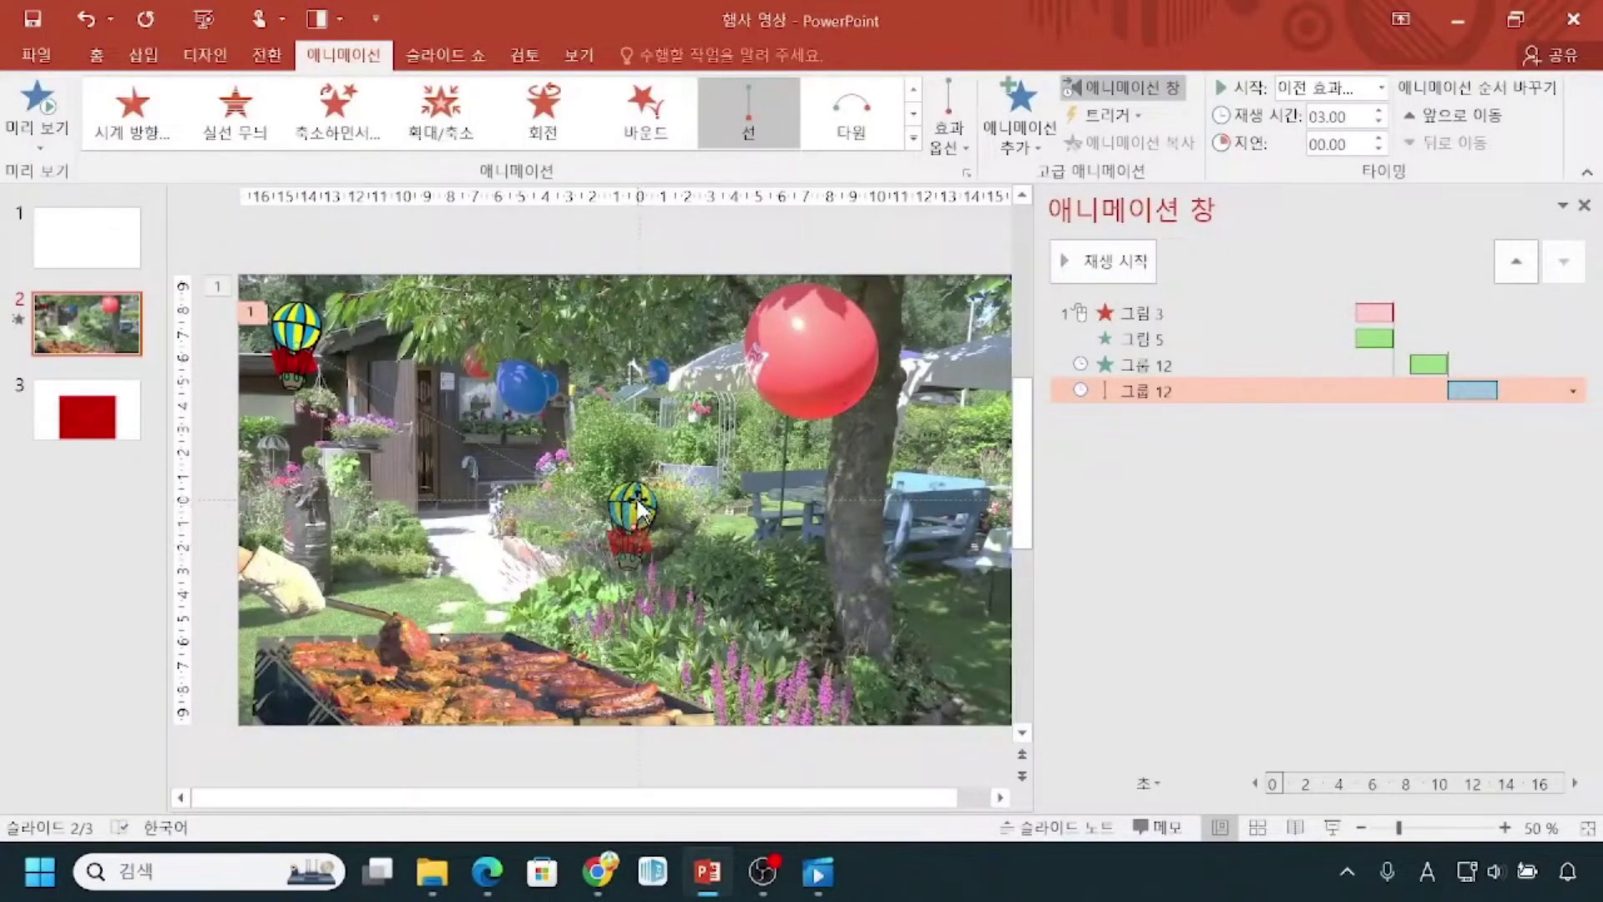
click(637, 506)
drag(1056, 376, 1260, 415)
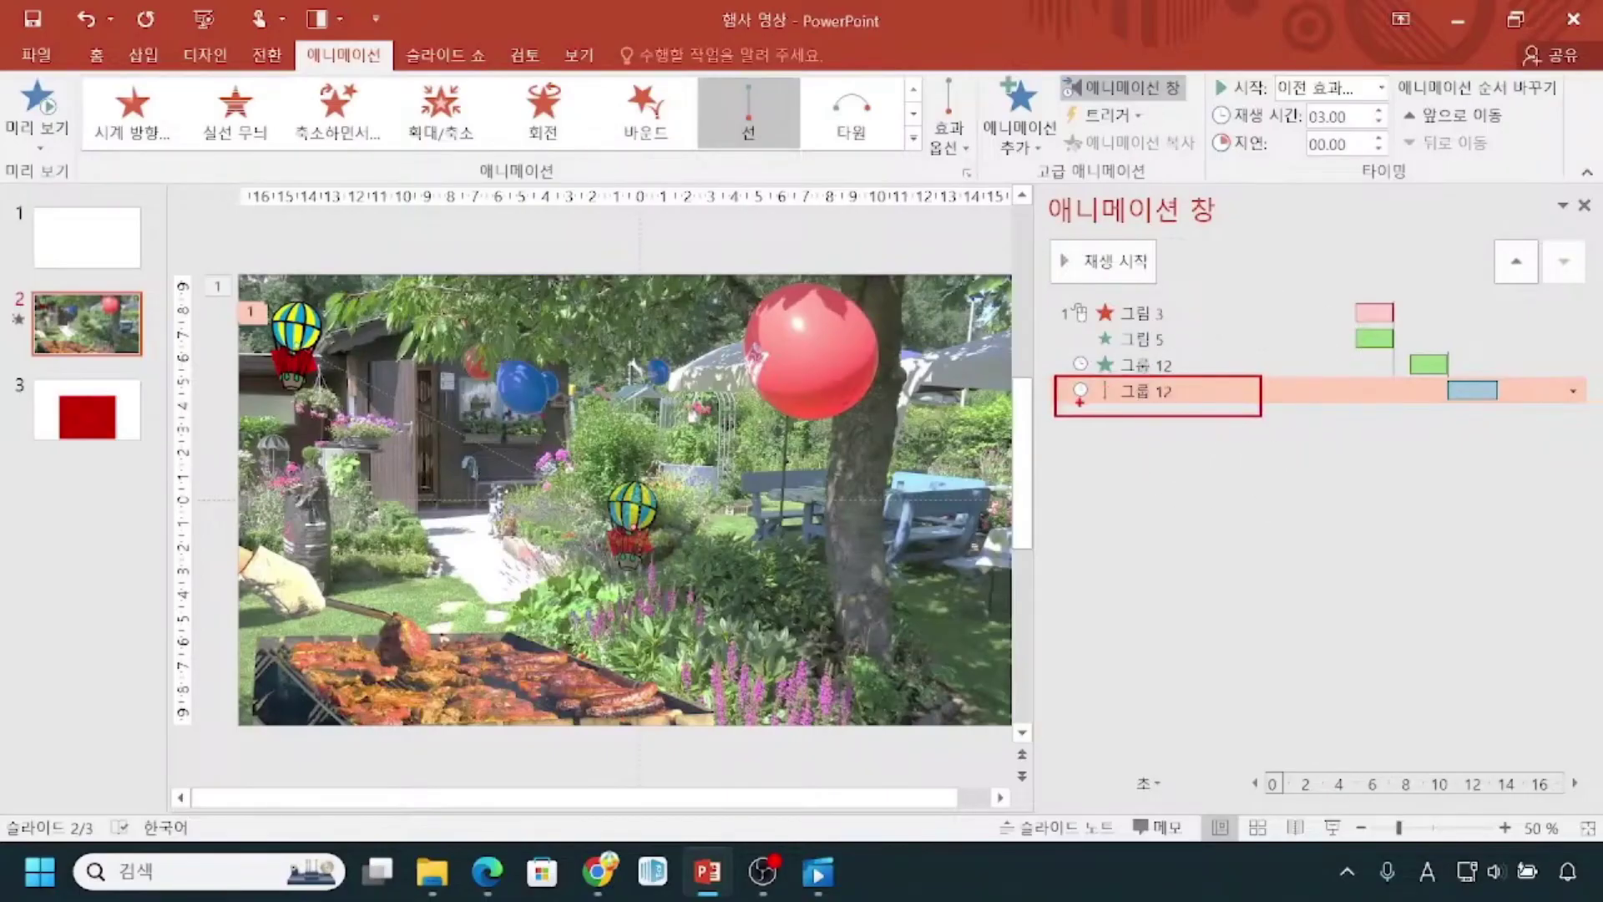
drag(1072, 406, 1385, 394)
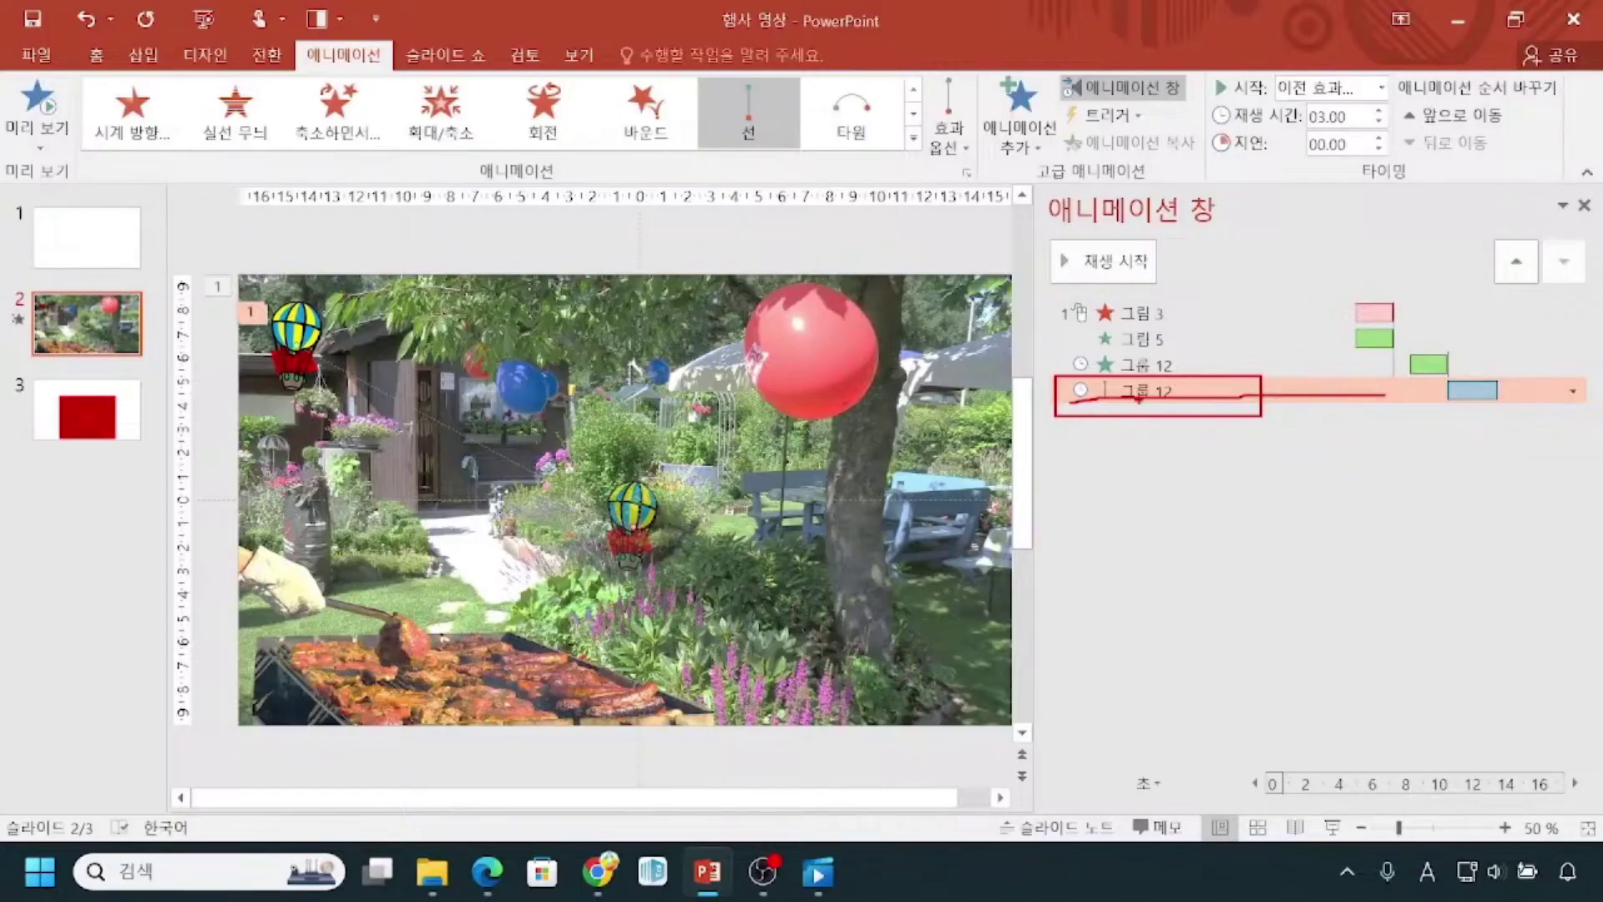
key(Escape)
Add the 사라지기 exit animation to the balloon-and-card group, following its 선 motion path effect.
click(1164, 391)
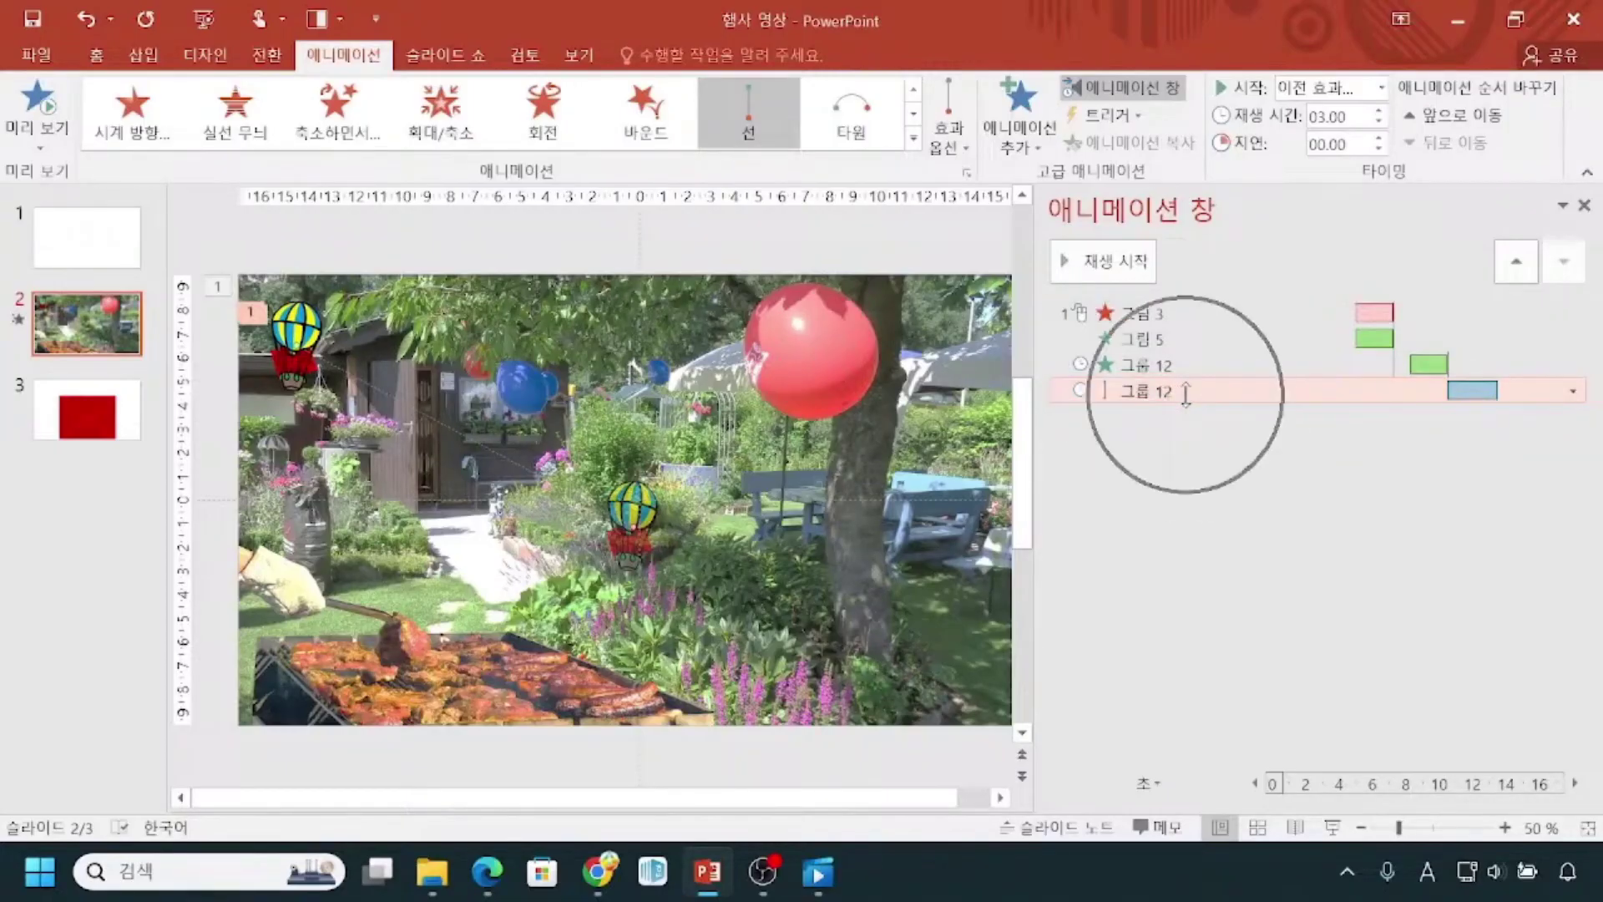
click(1033, 139)
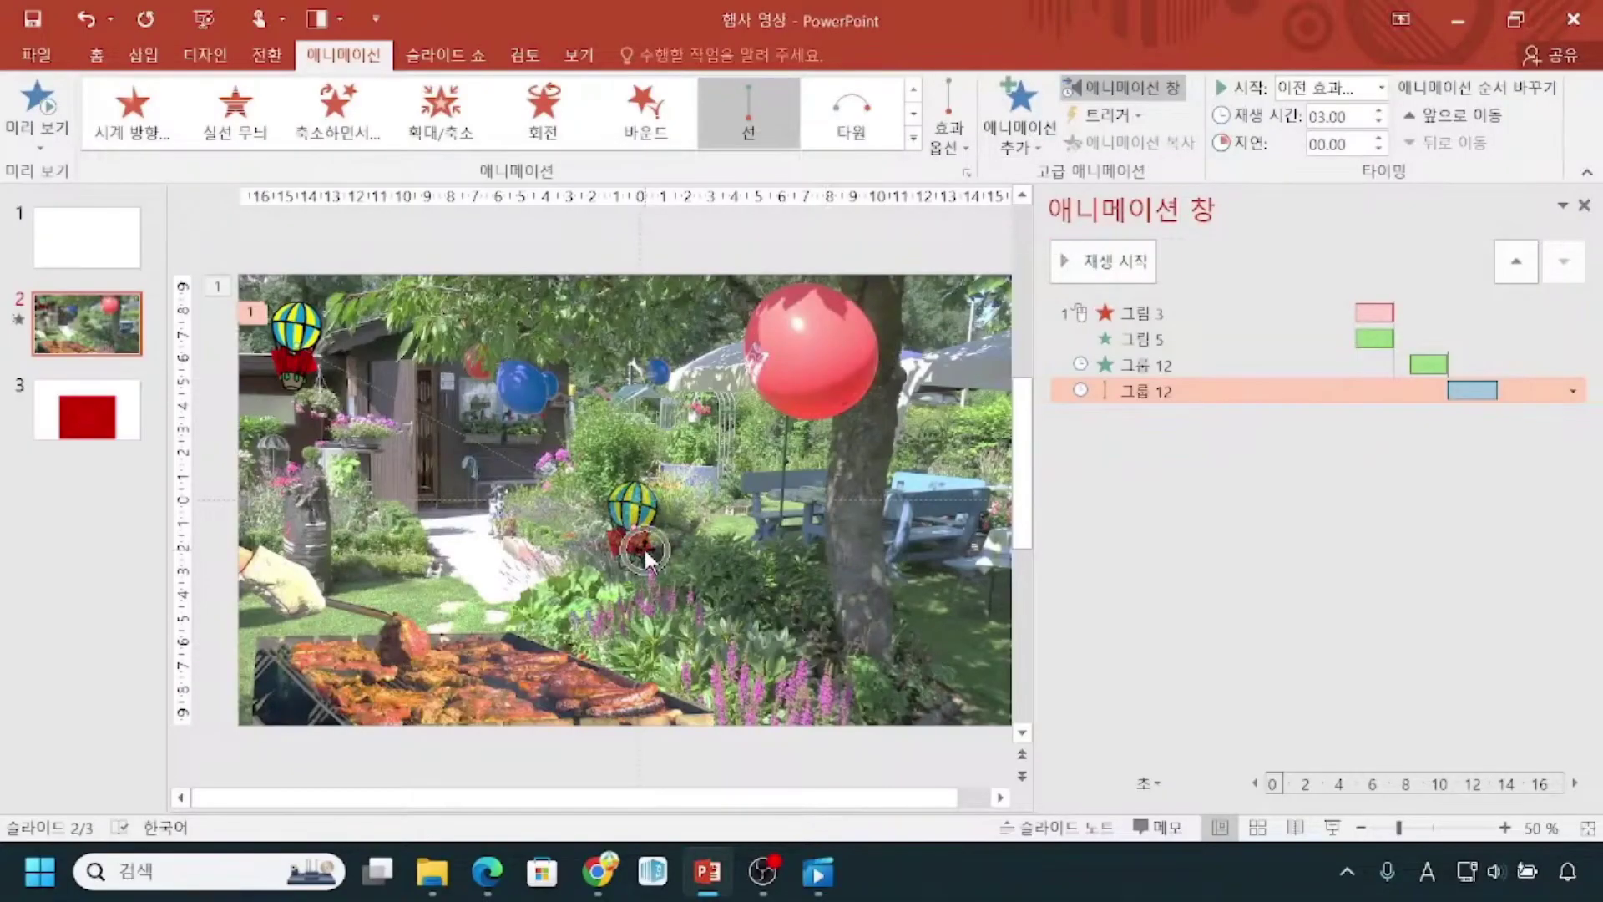
click(1018, 158)
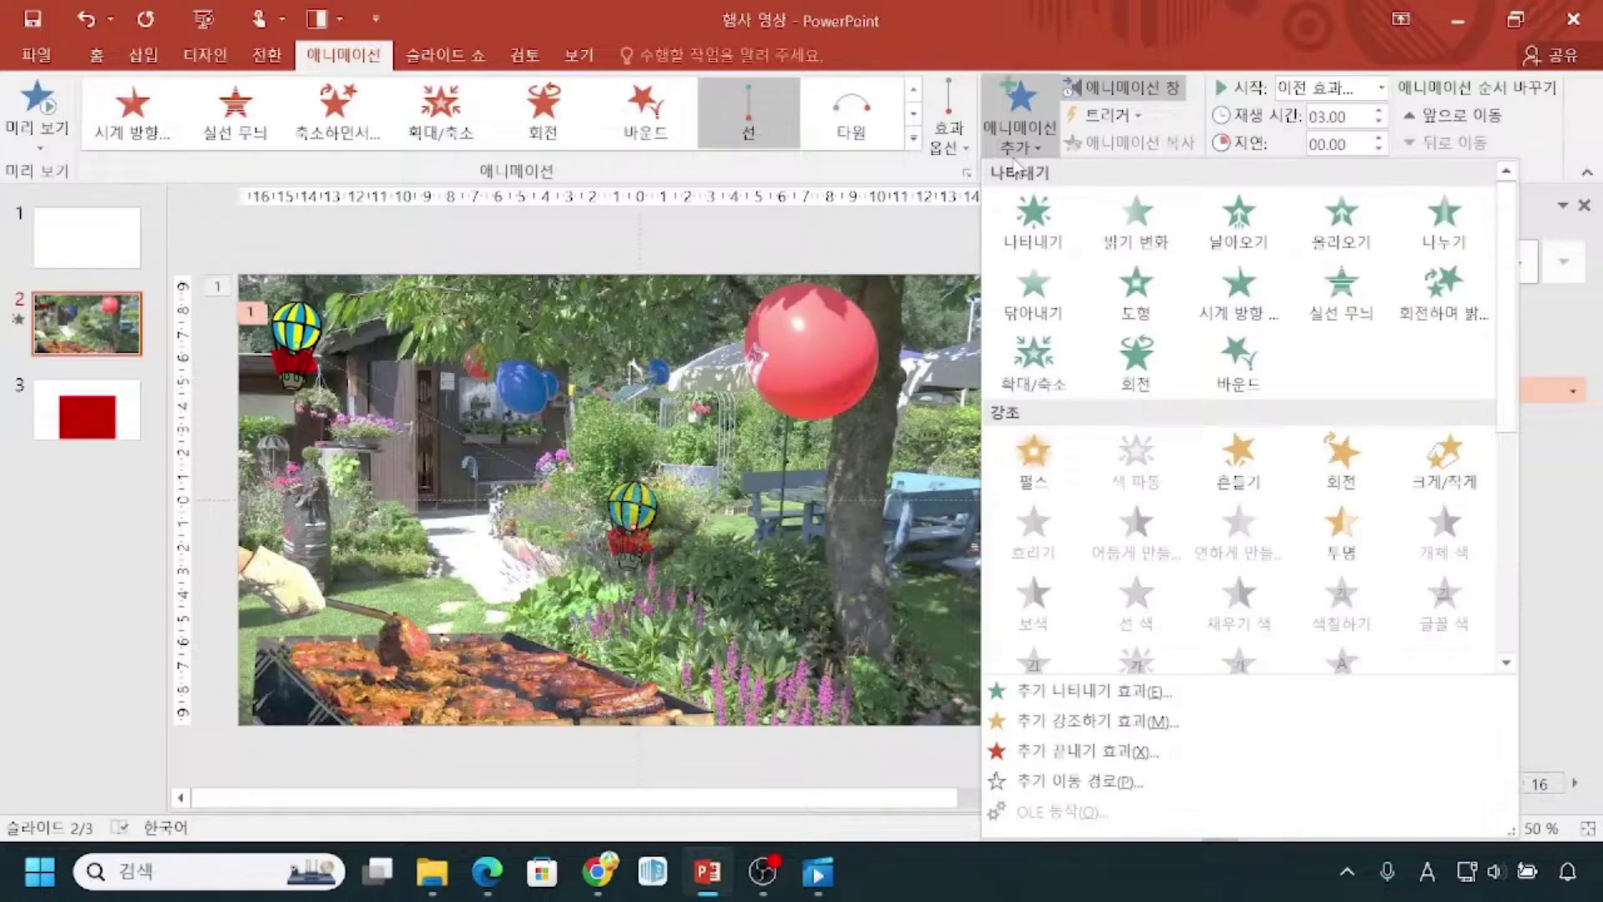
drag(1507, 399, 1506, 622)
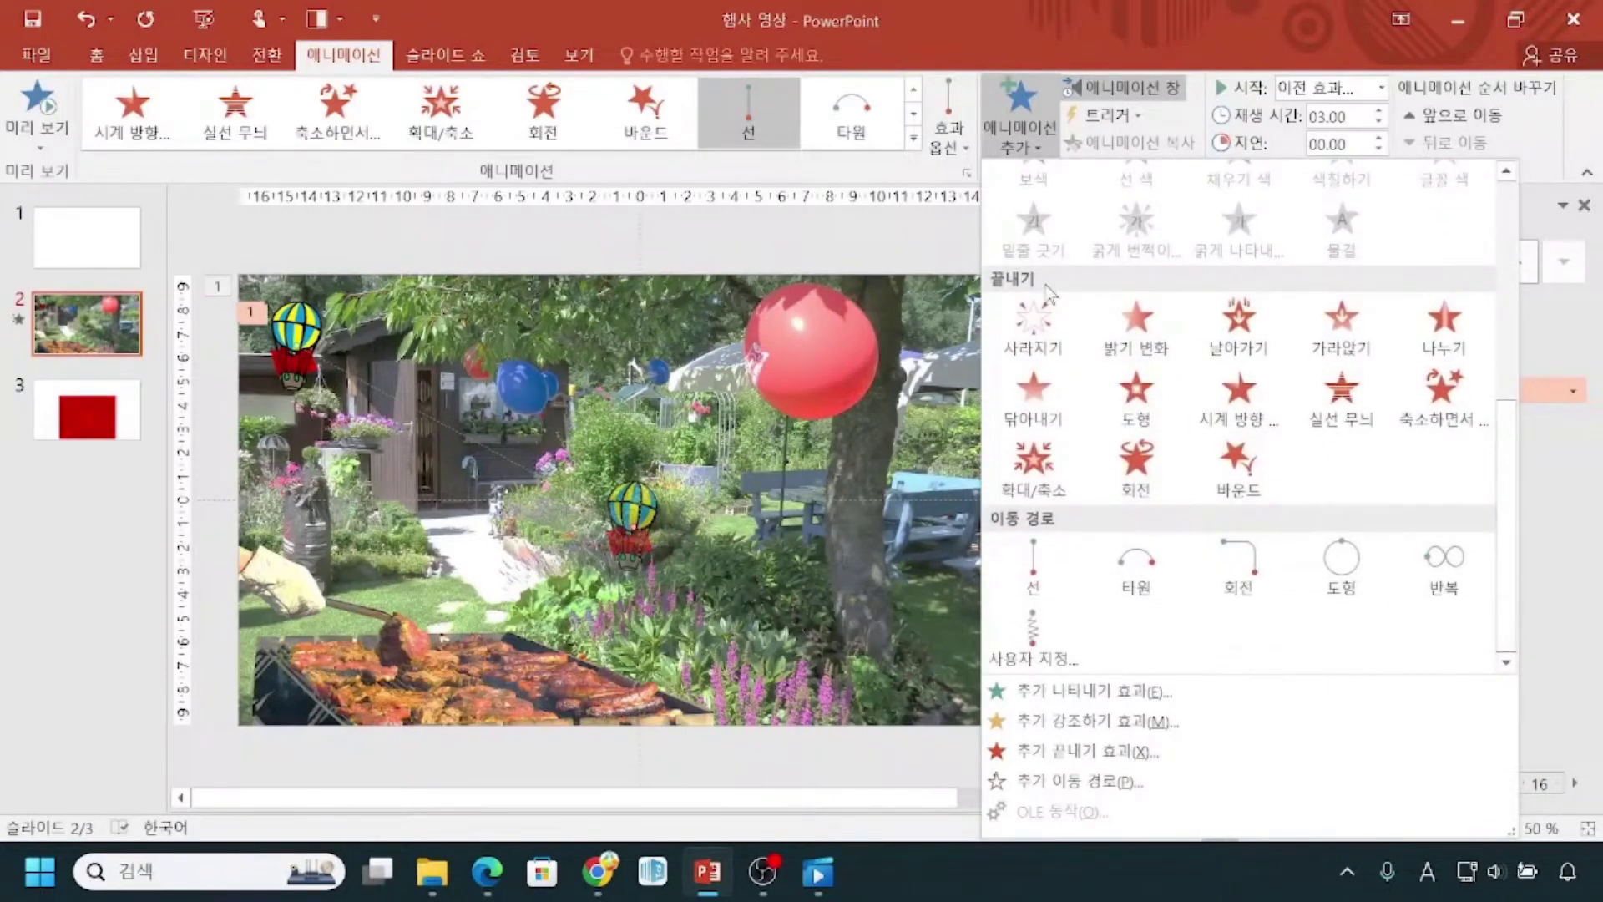
click(1040, 349)
click(1039, 349)
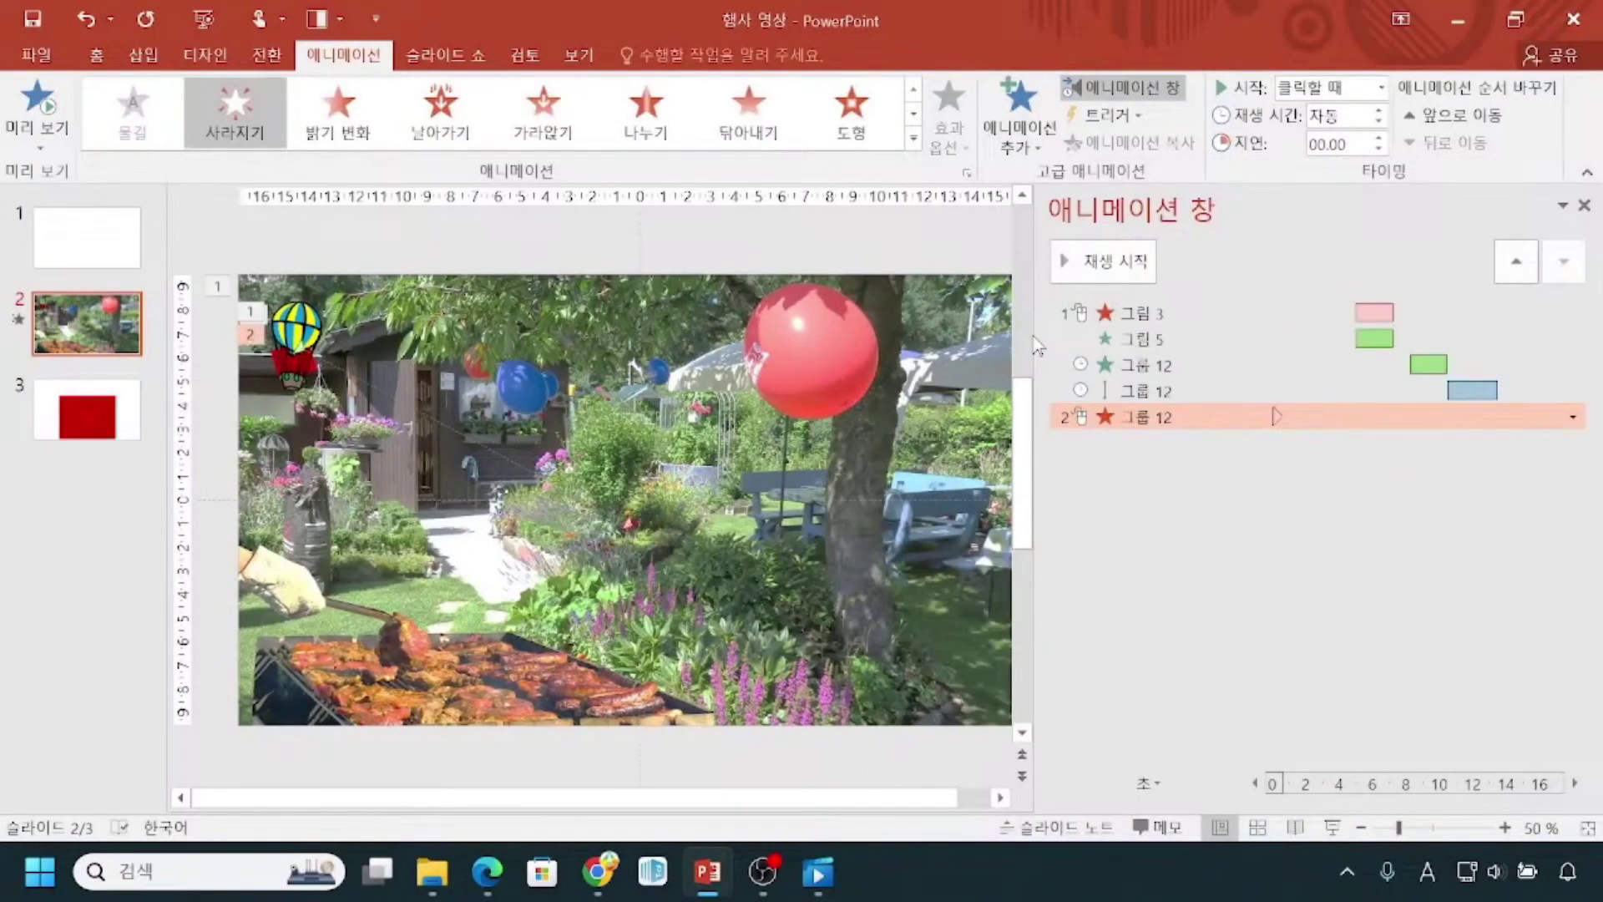
Set the balloon-and-card group's 사라지기 exit animation to start after the previous effect (이전 효과 다음에).
click(1280, 440)
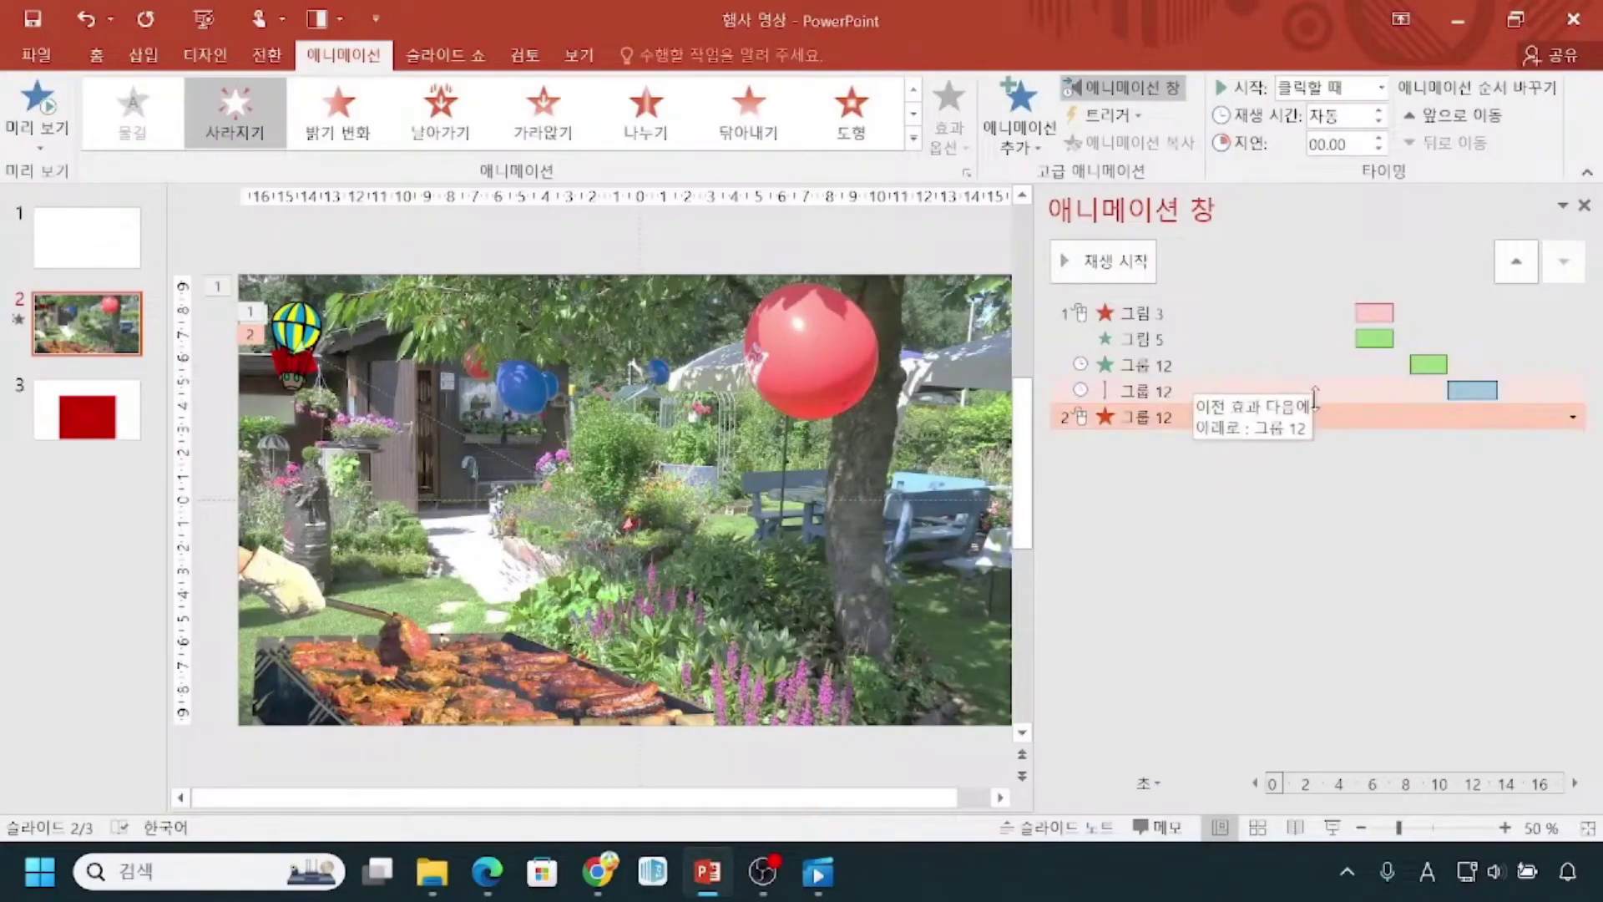
click(1336, 418)
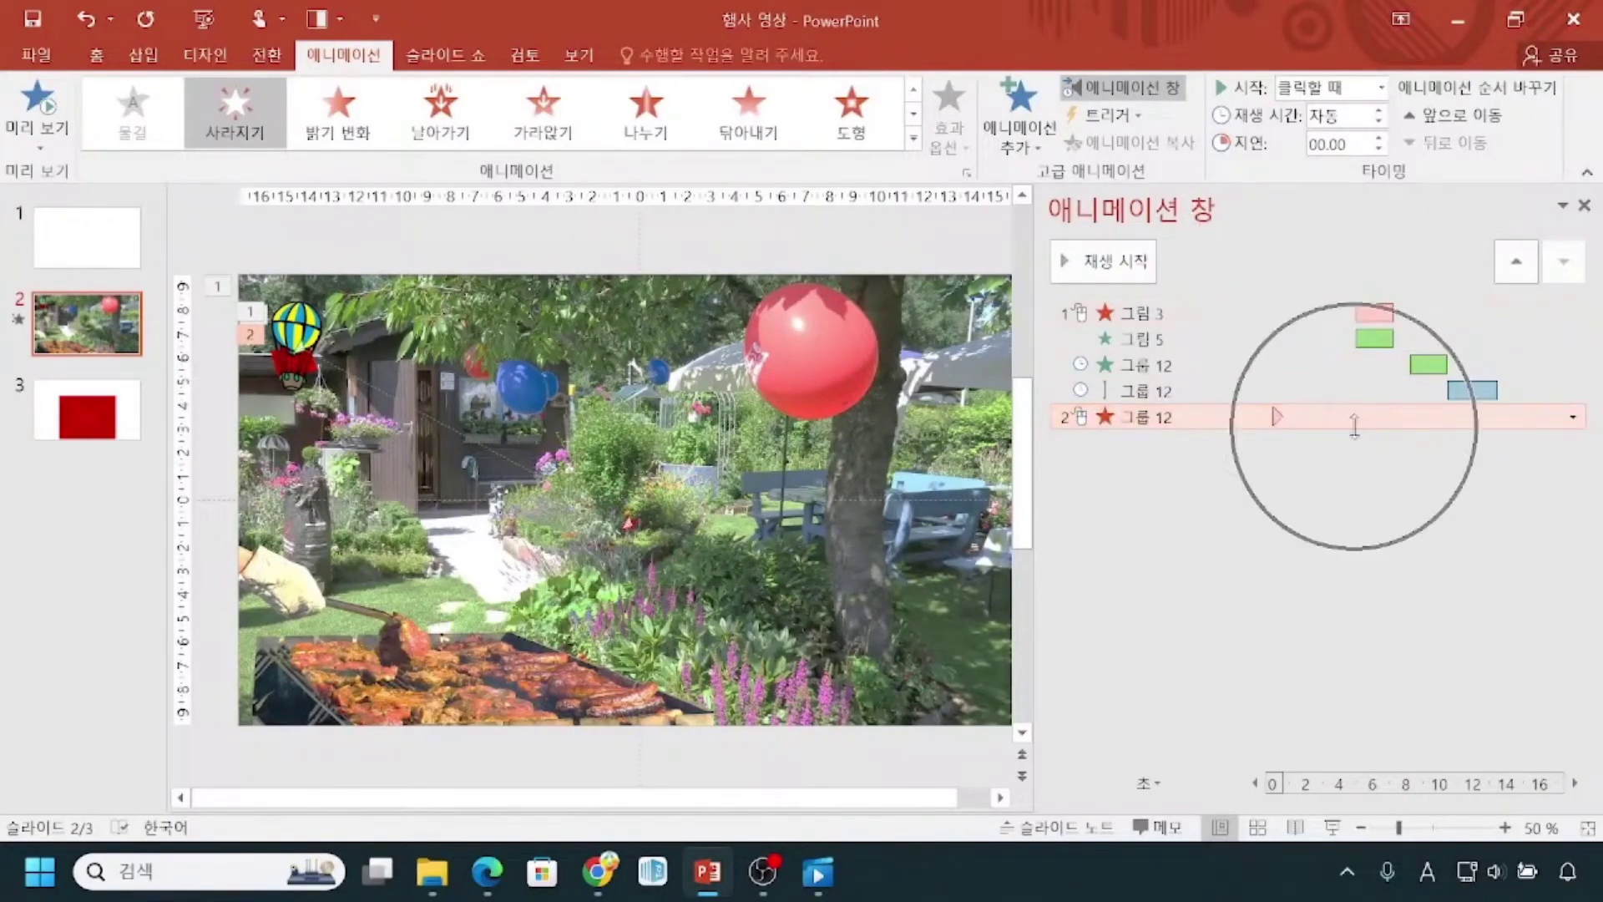
click(1381, 87)
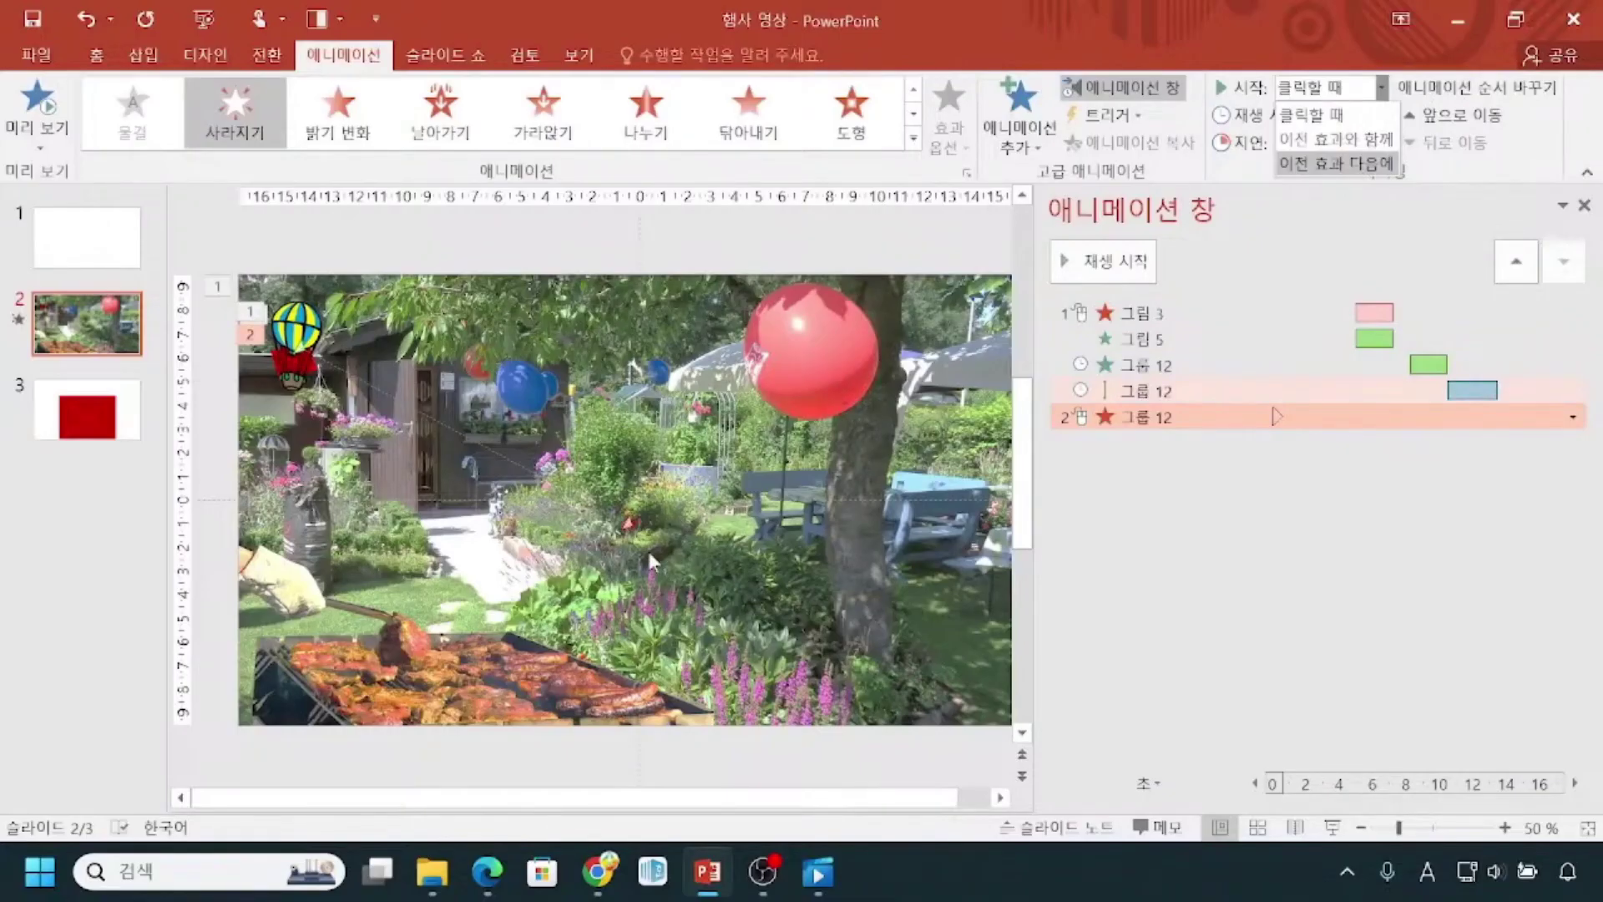
click(1334, 163)
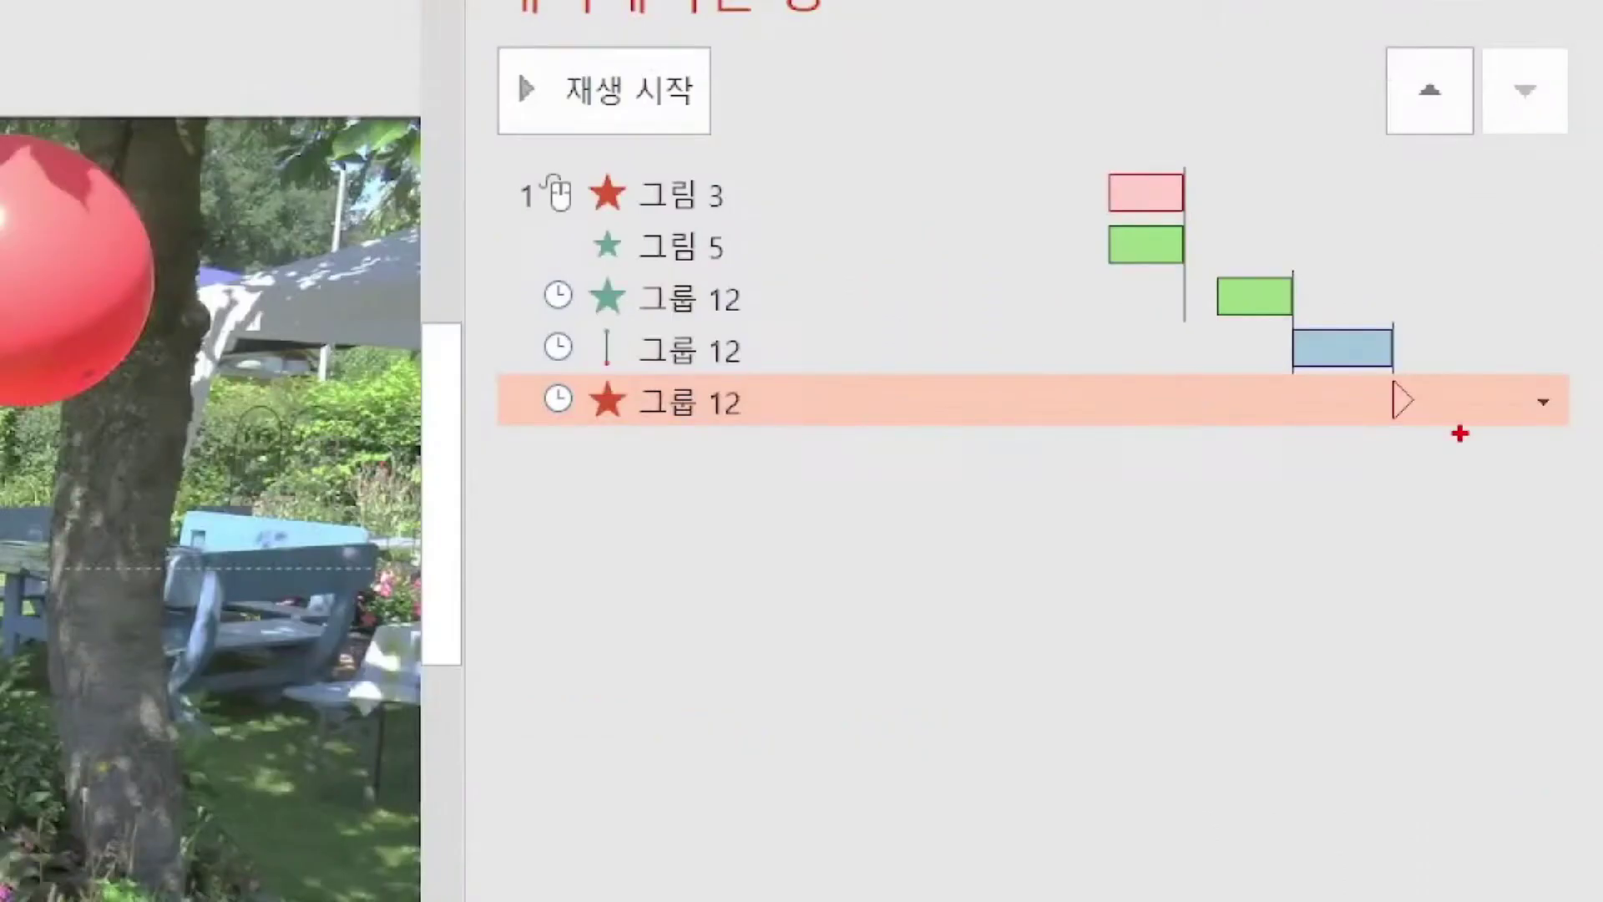
drag(617, 364, 660, 362)
drag(1378, 431, 1400, 431)
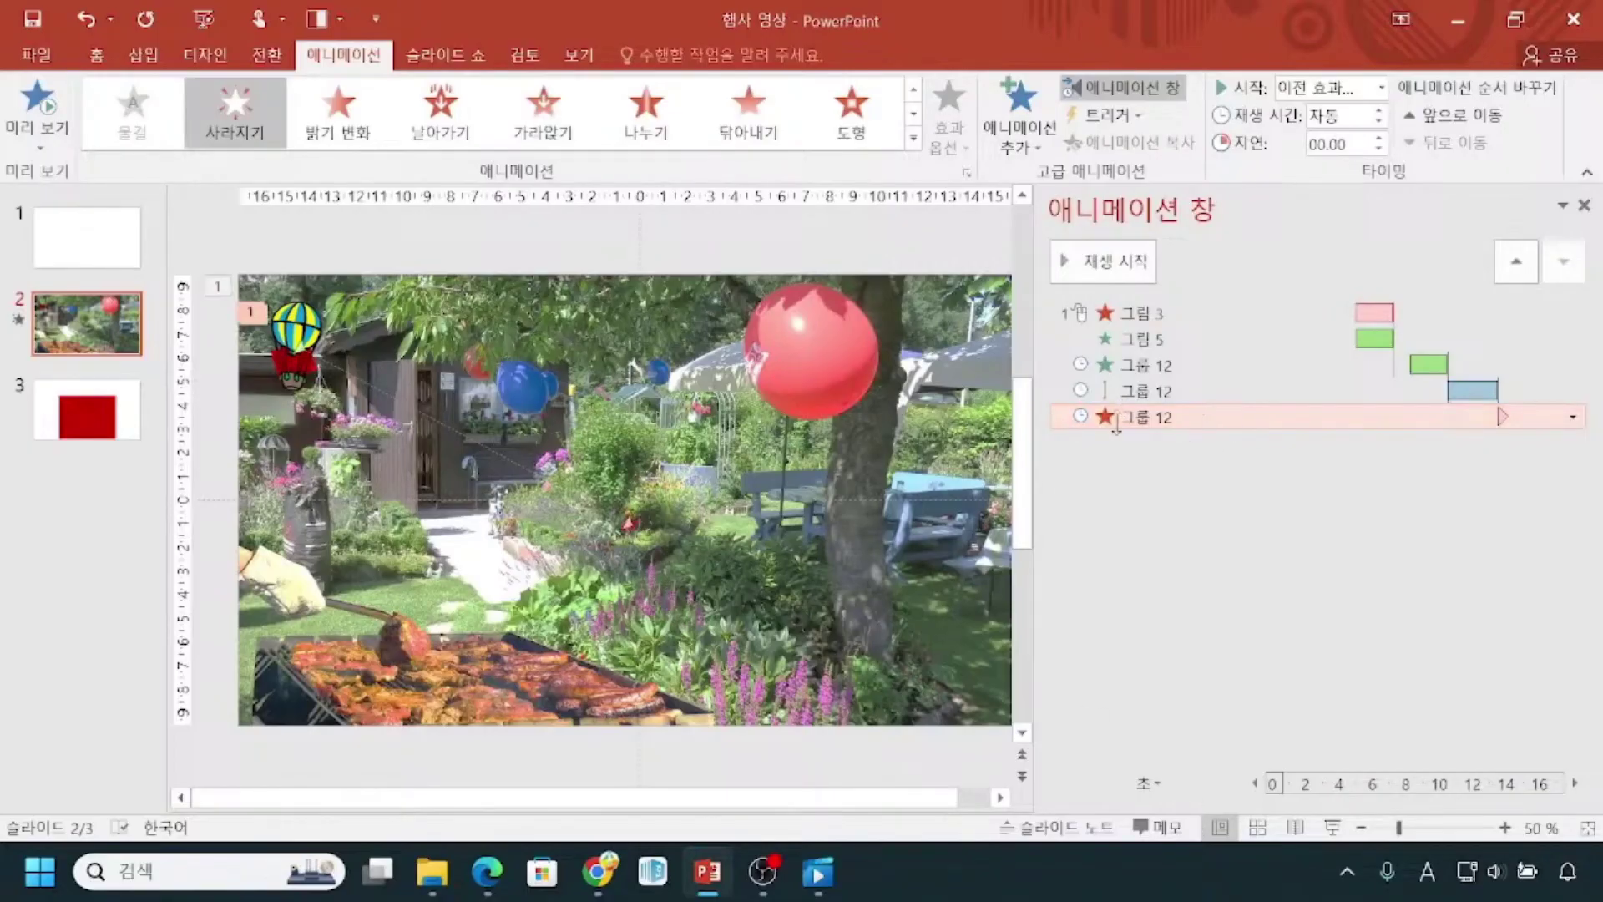
Compare the balloon-and-card group's 선 and 사라지기 effects in the animation list and examine where its motion path ends.
click(1252, 391)
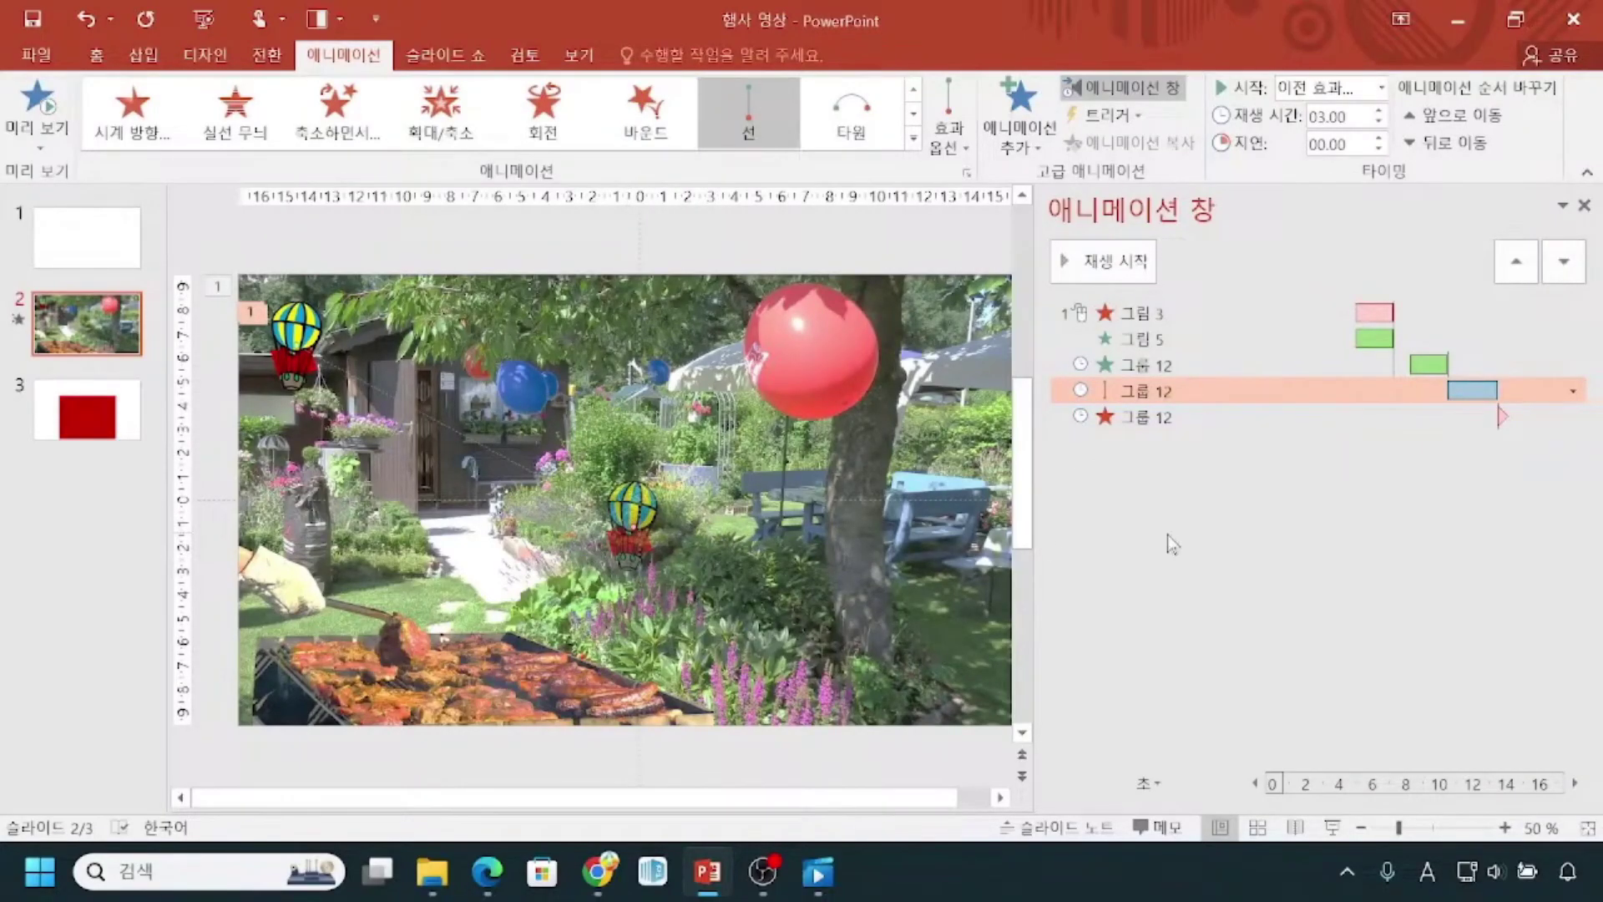
click(1141, 421)
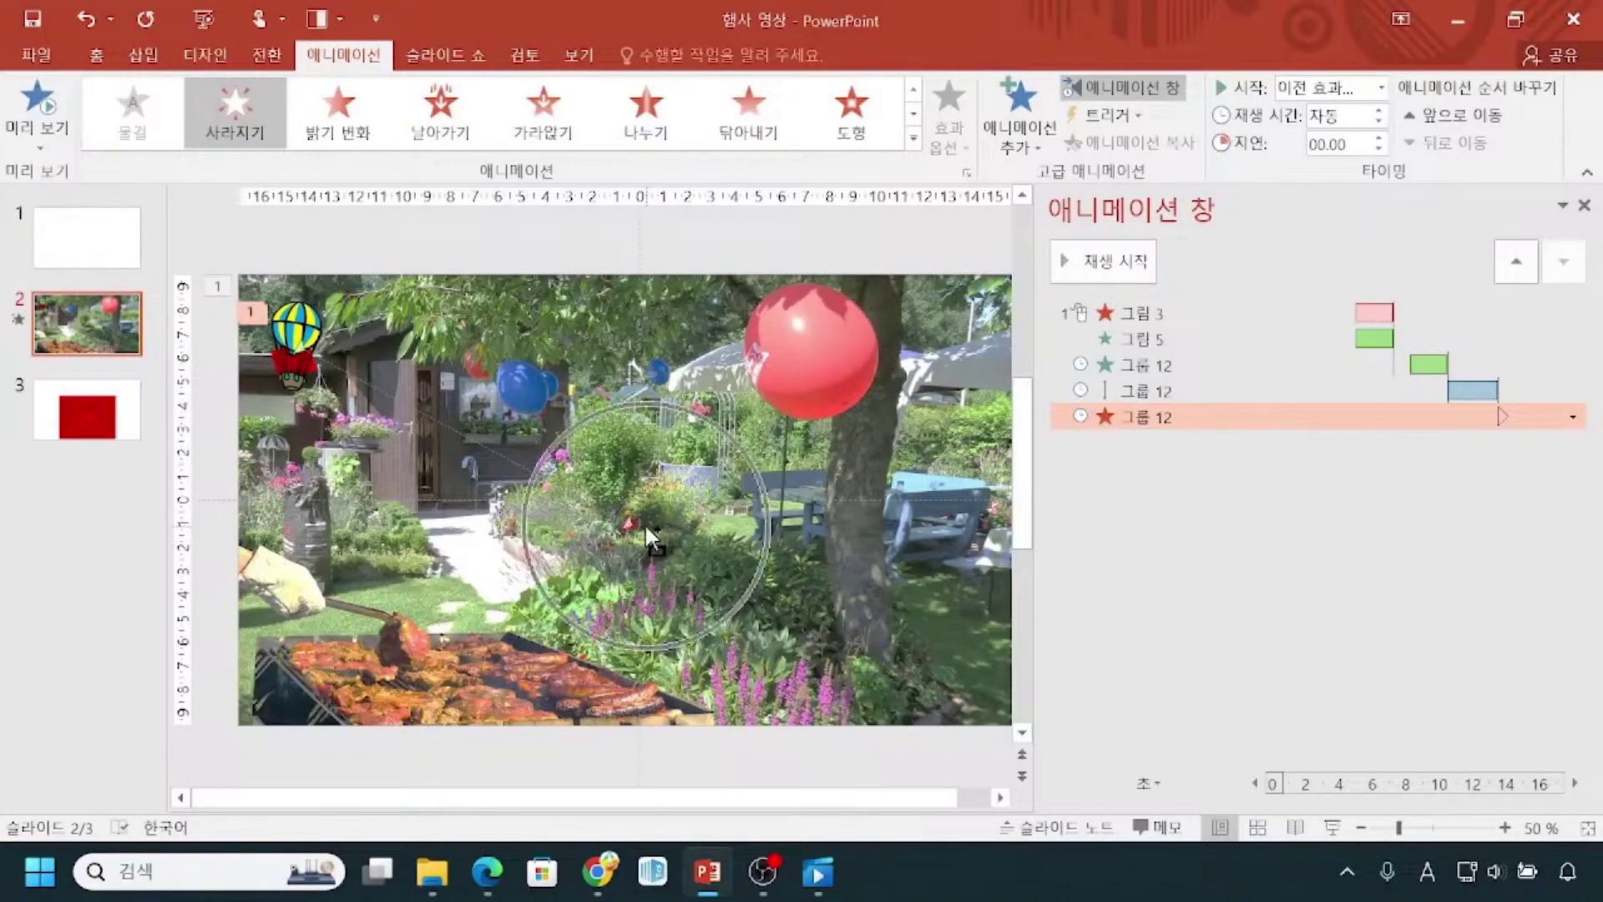
click(1144, 393)
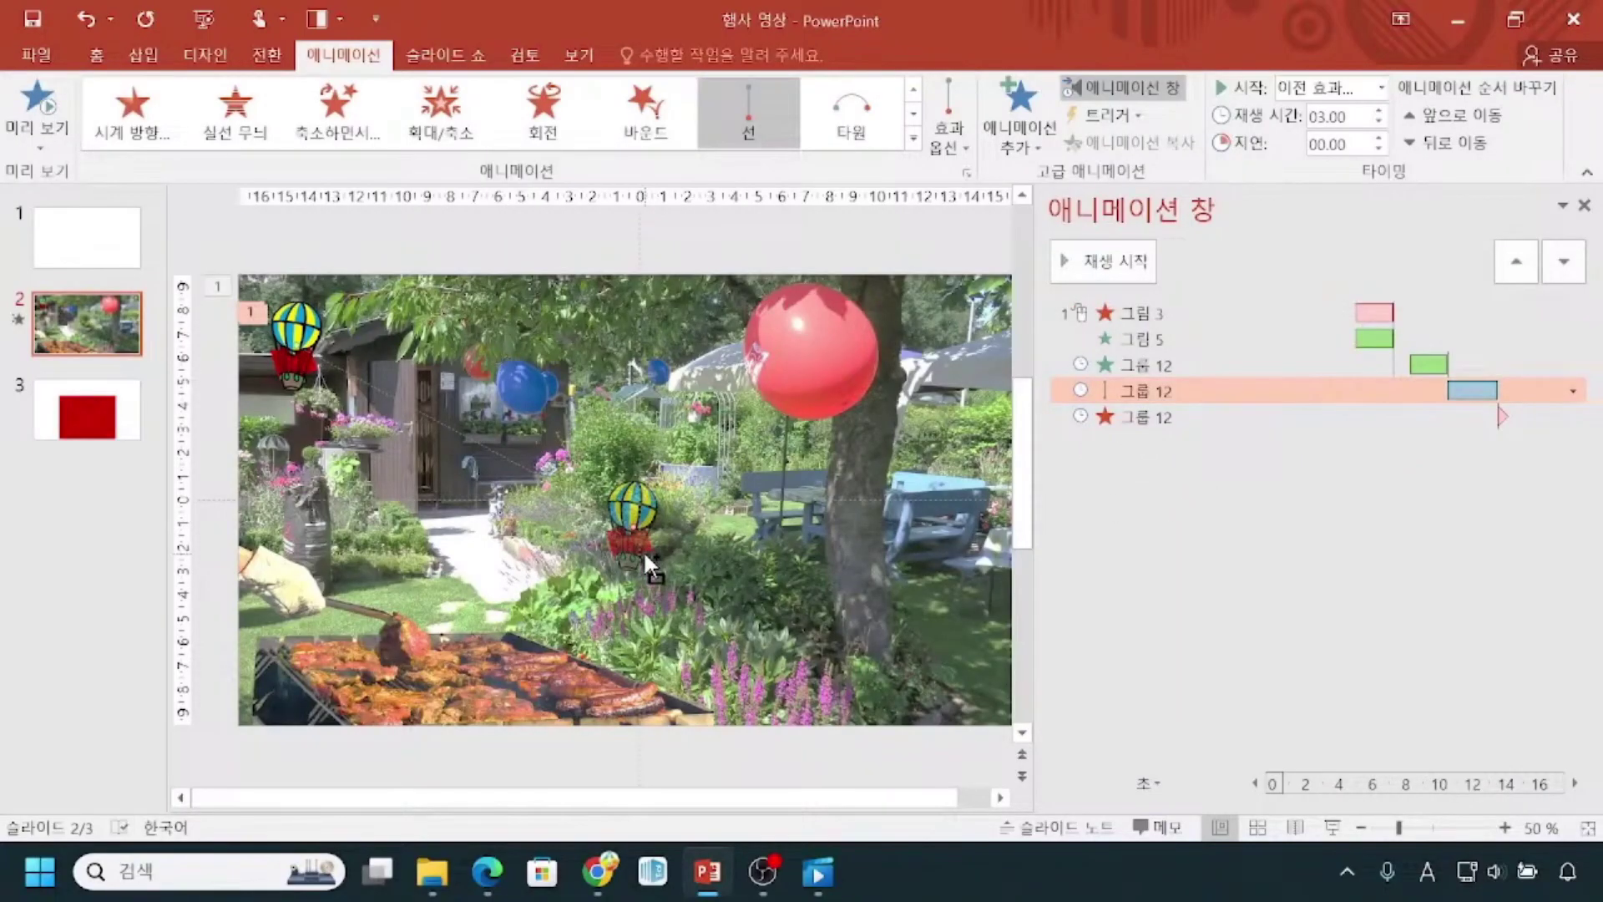
key(ctrl)
key(ctrl)
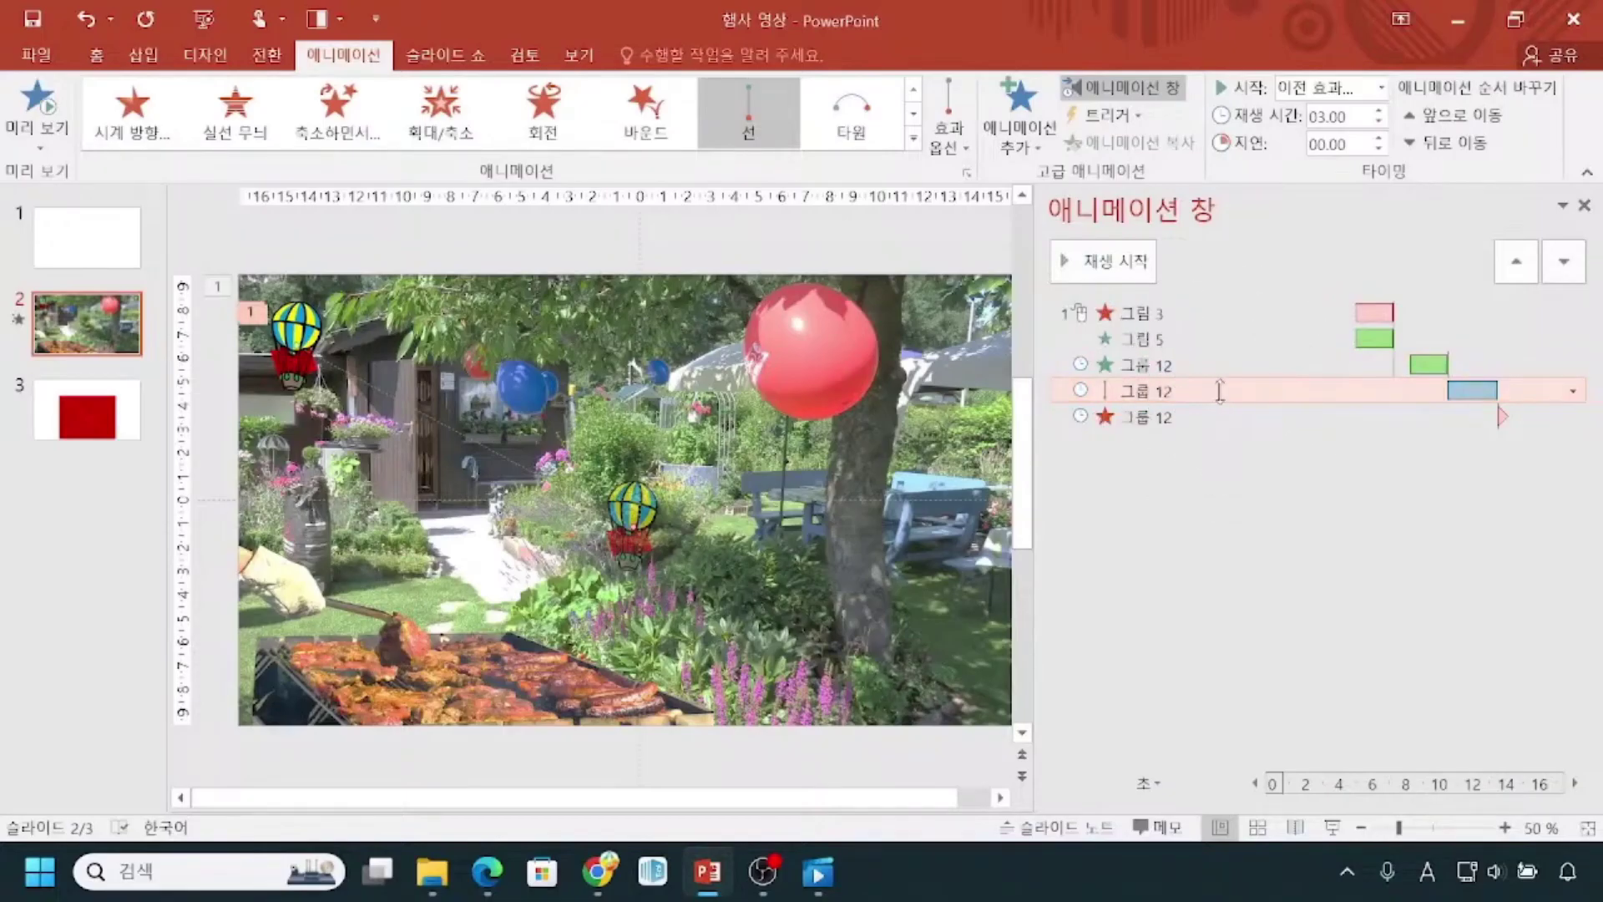
key(ctrl)
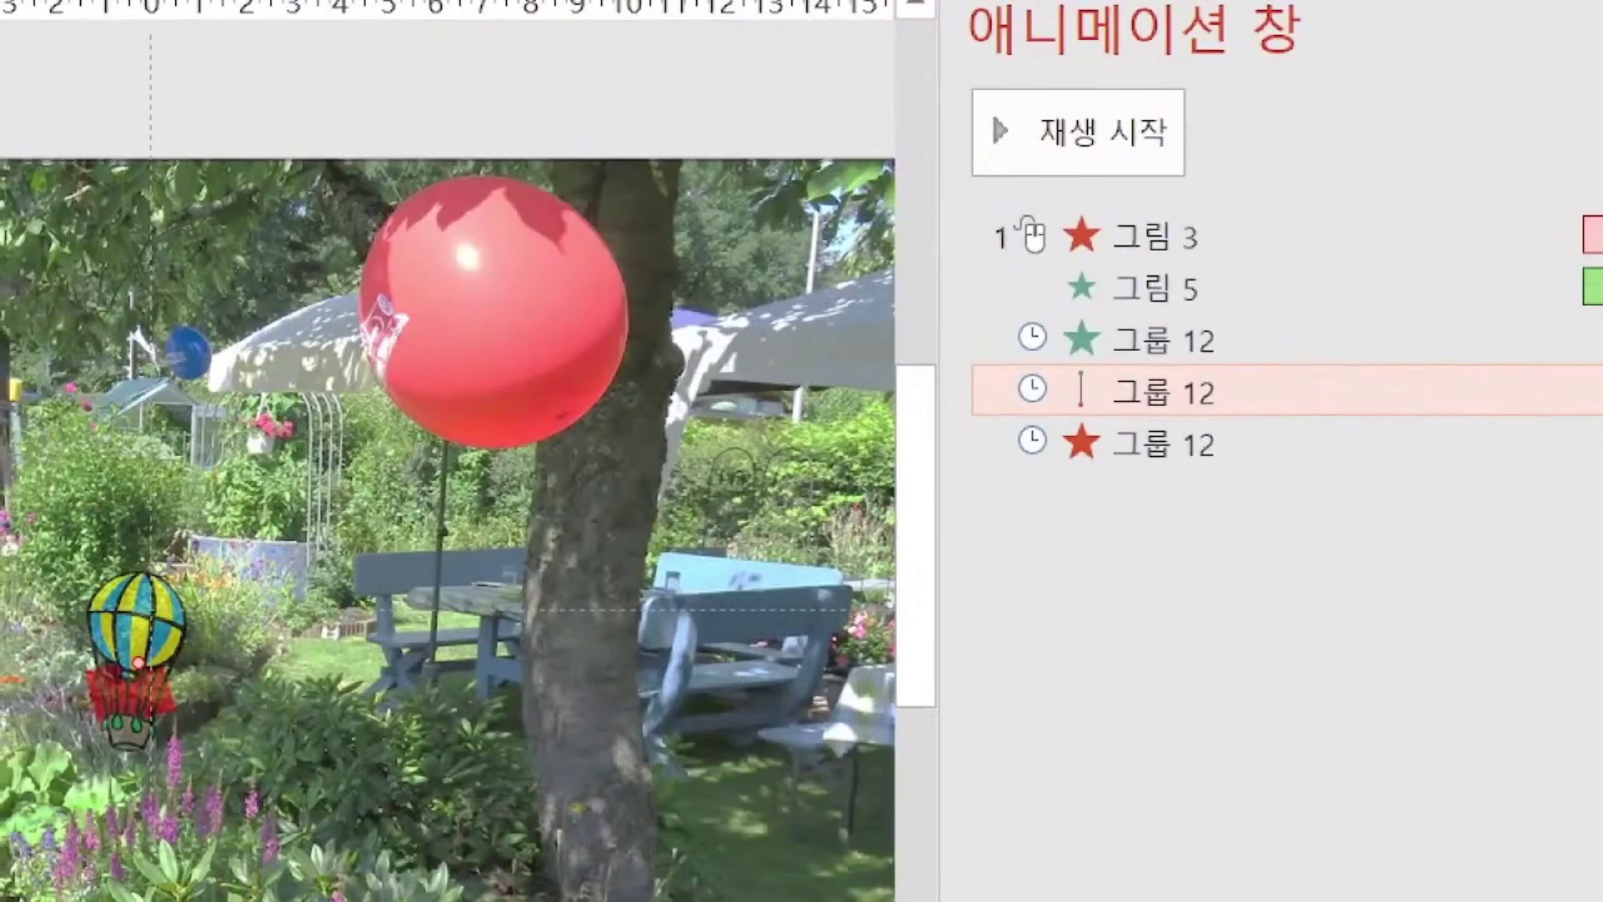
mouse_move(985, 368)
mouse_down()
mouse_move(1063, 405)
mouse_move(1278, 408)
mouse_up()
key(Escape)
key(ctrl)
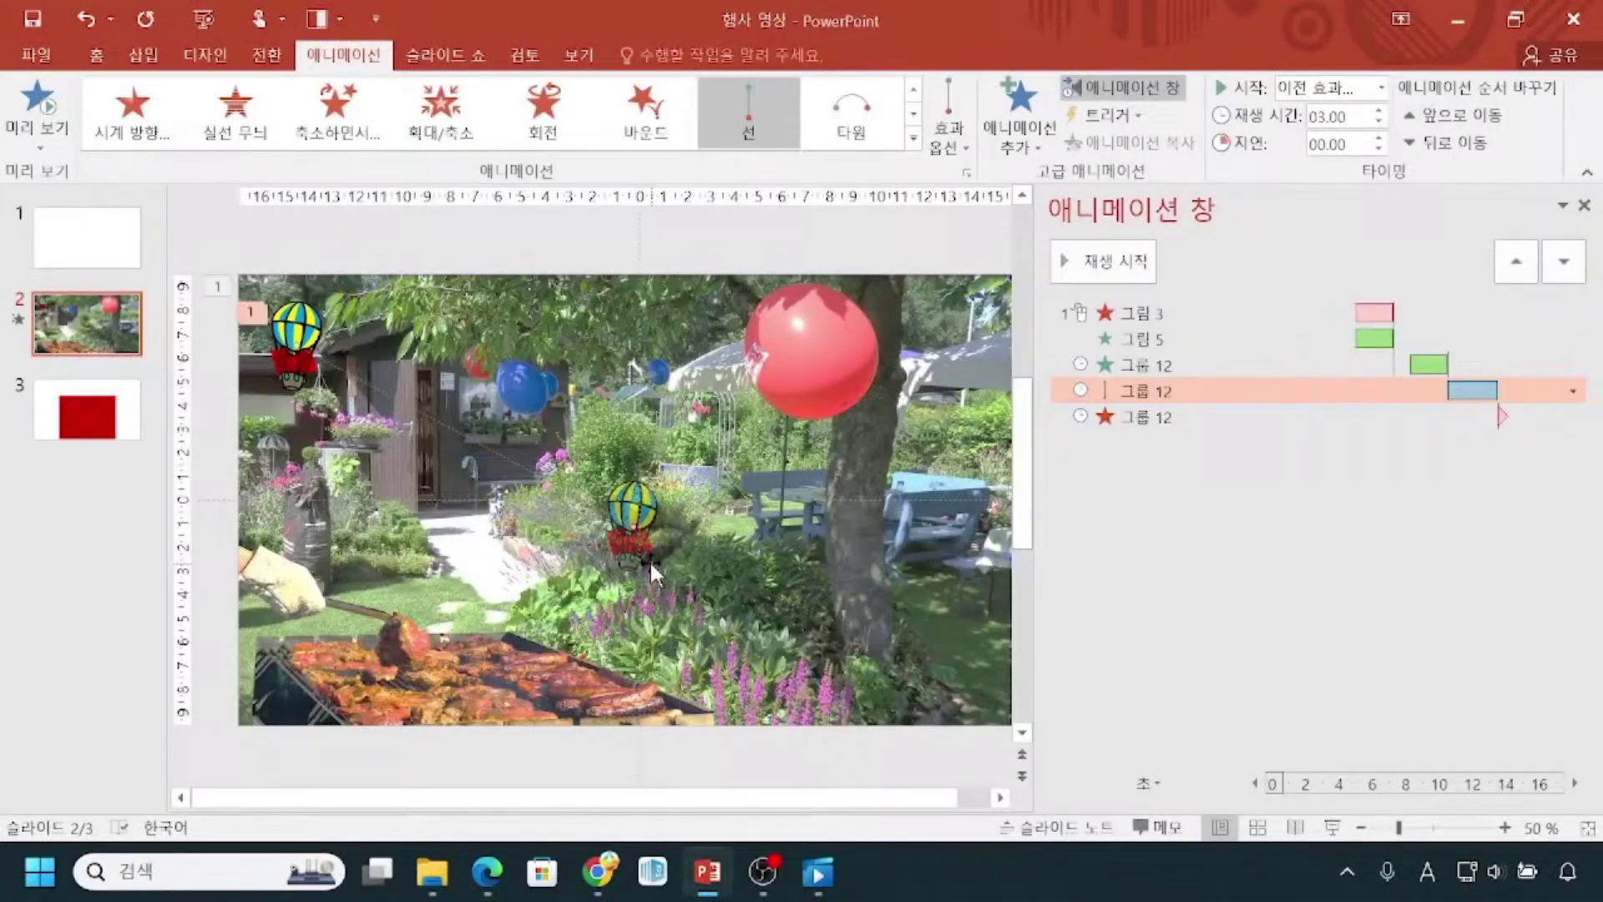
key(ctrl+1)
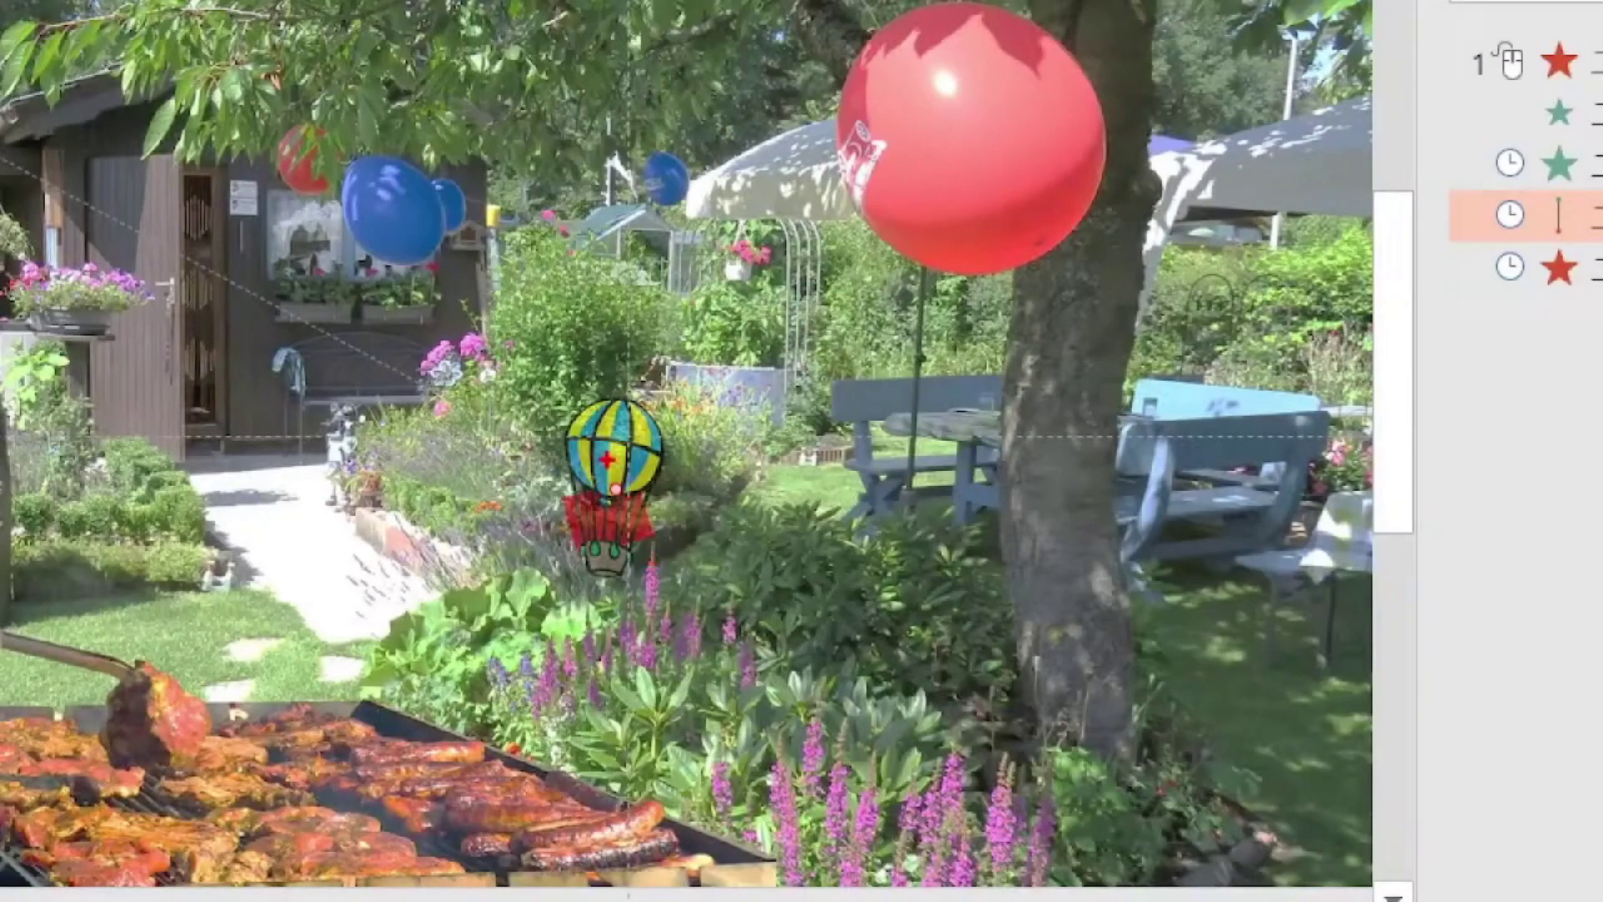
Move the vertical guide from the slide's centre to the left edge of the balloon at the motion path's end.
drag(569, 322, 558, 399)
drag(568, 485, 546, 715)
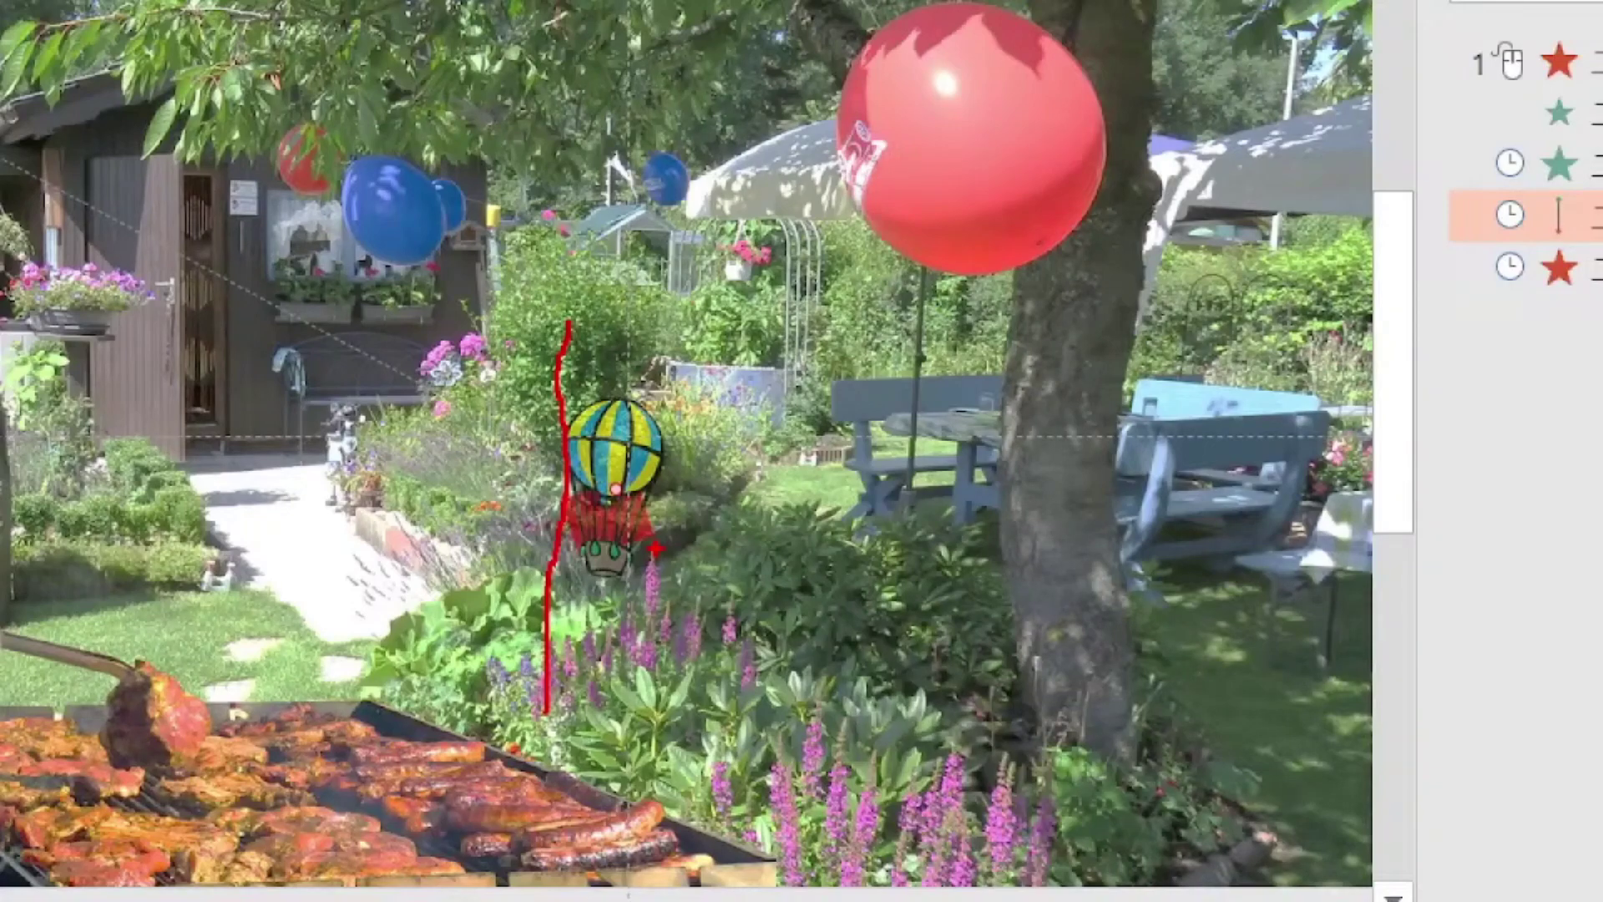
key(Escape)
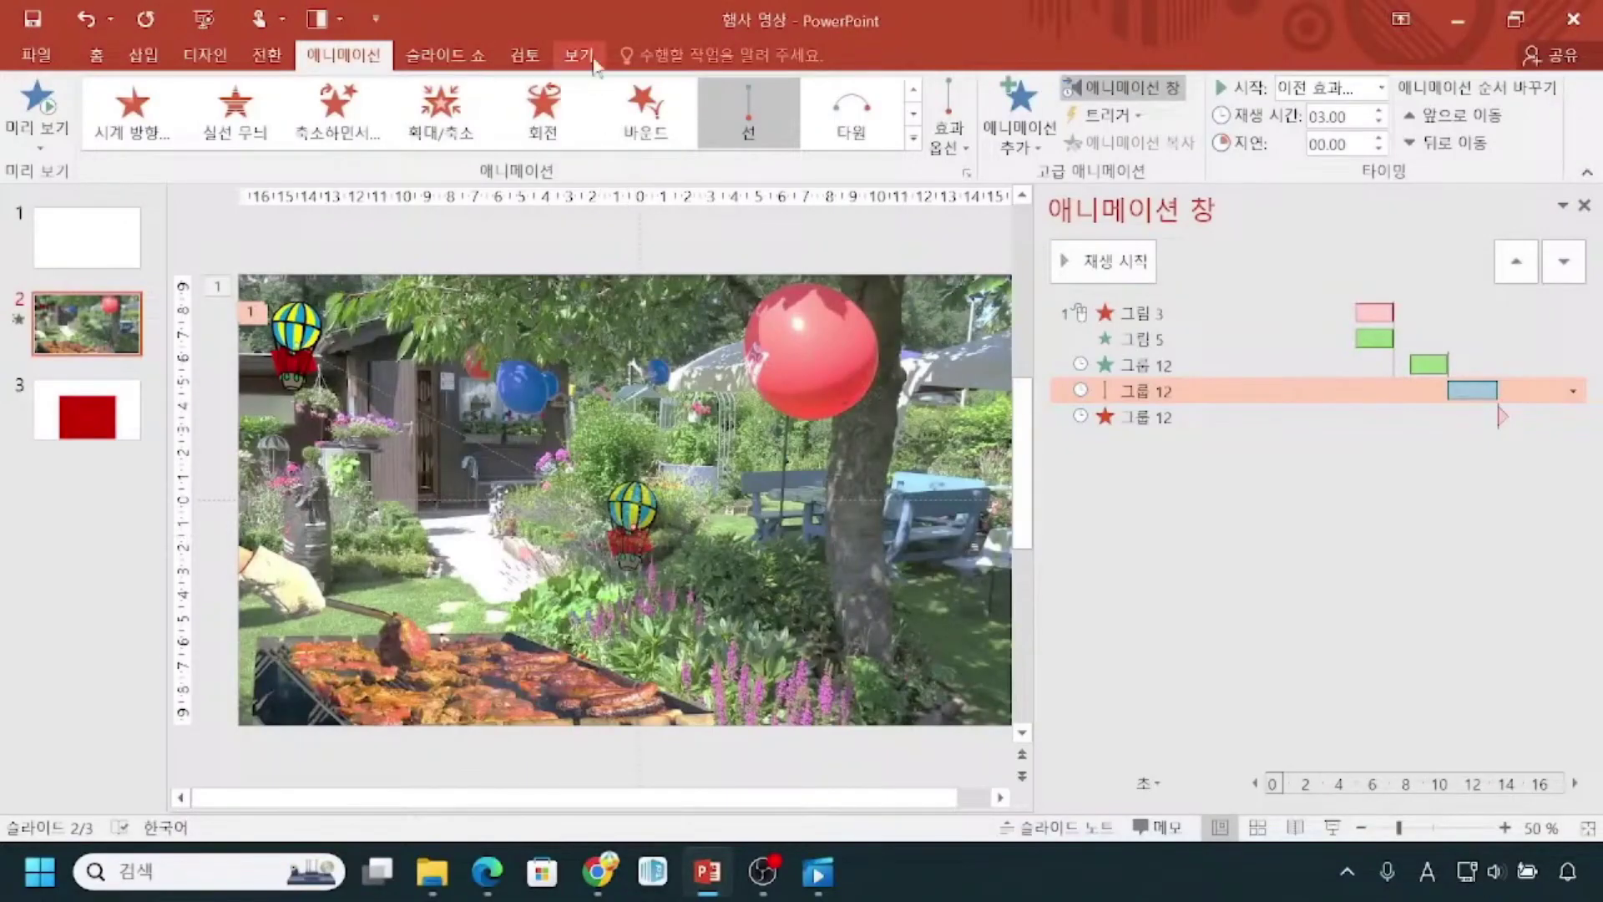
click(594, 58)
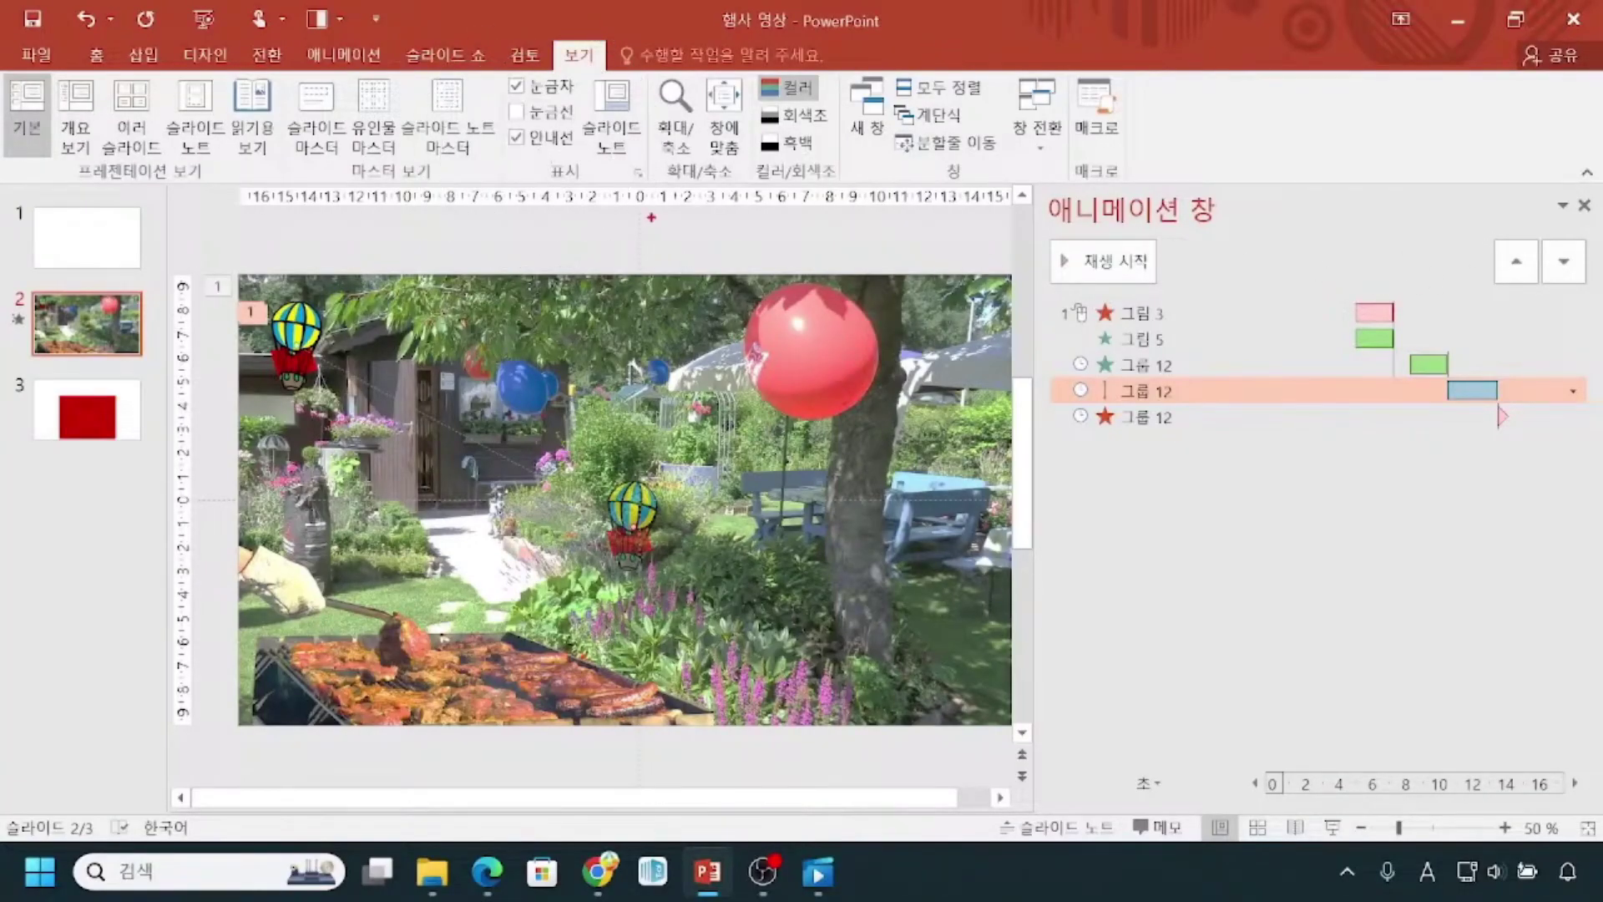
drag(641, 216, 632, 286)
key(Escape)
click(637, 244)
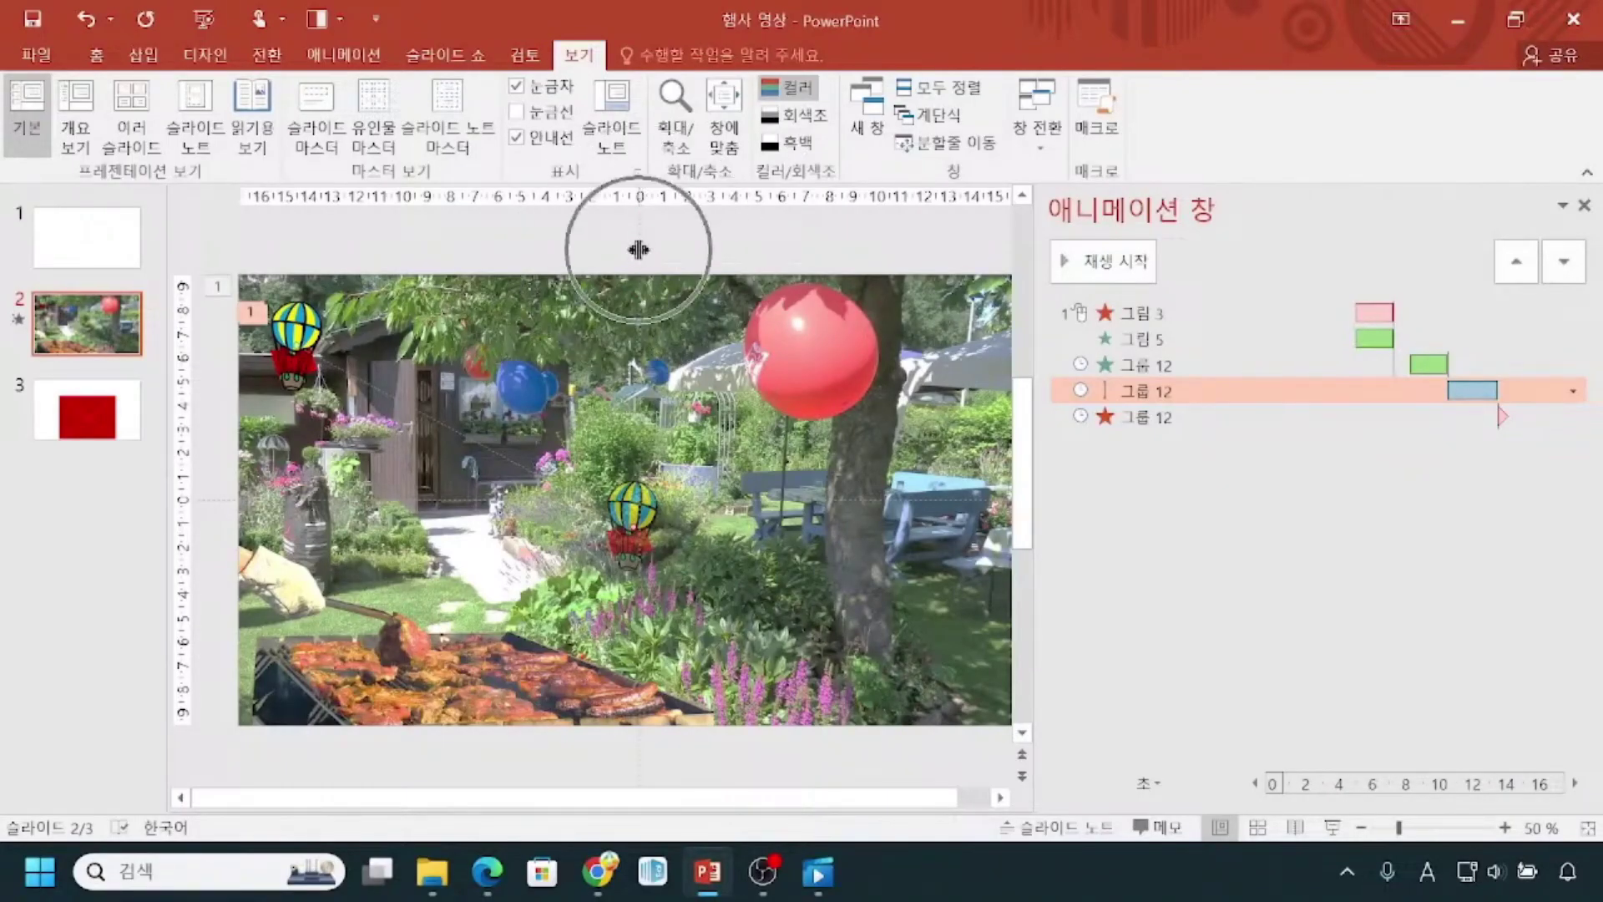
click(638, 249)
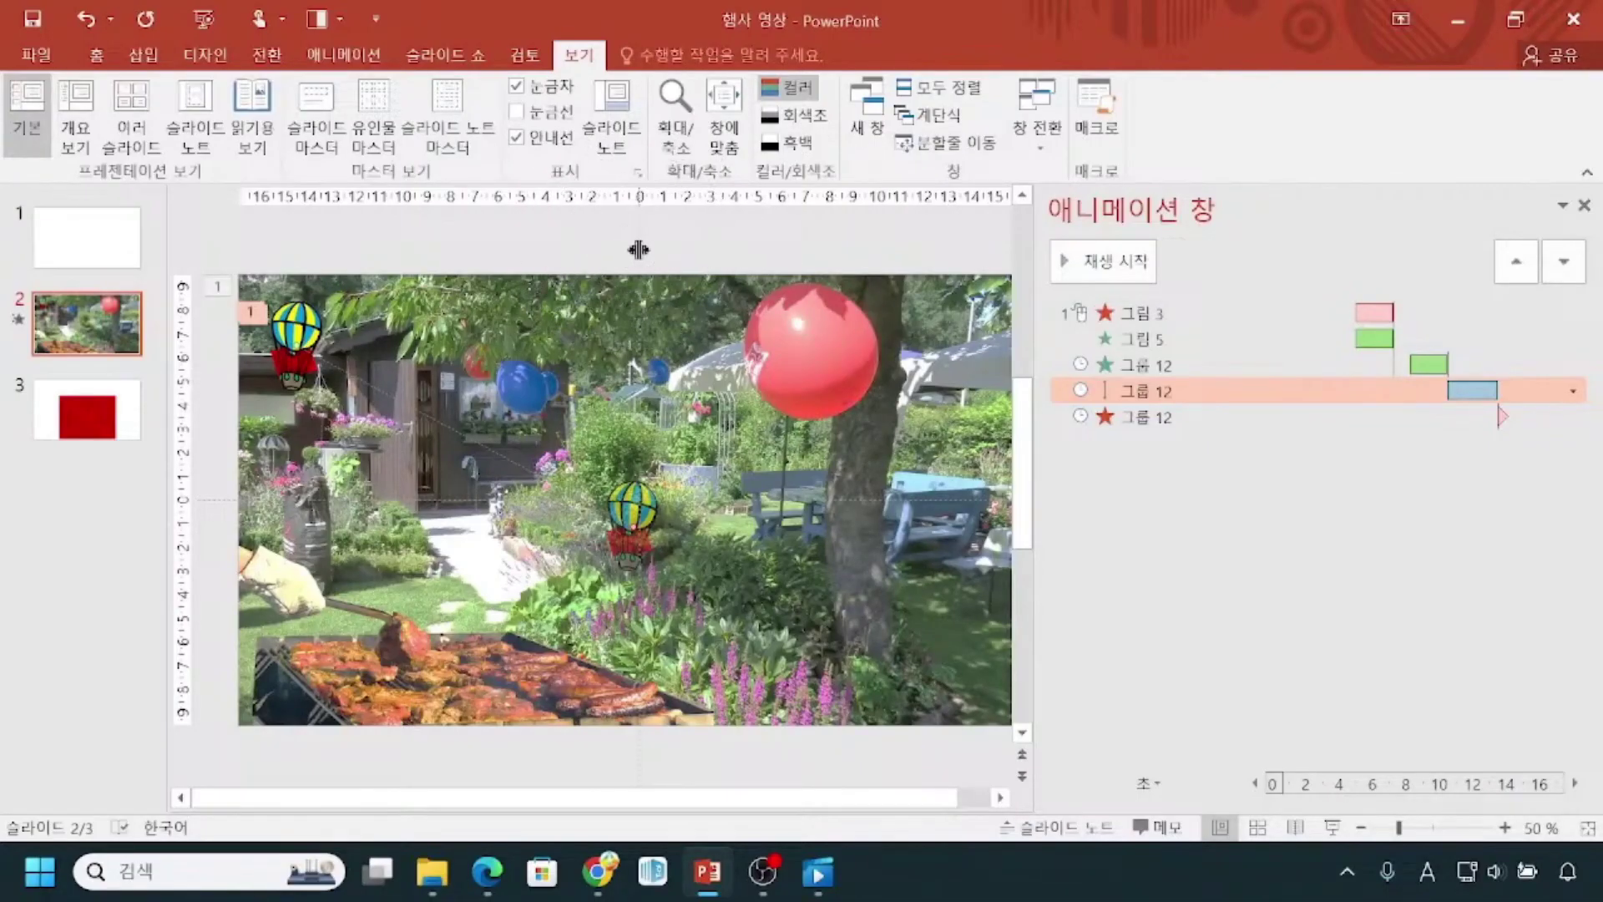
click(638, 249)
drag(637, 249, 608, 248)
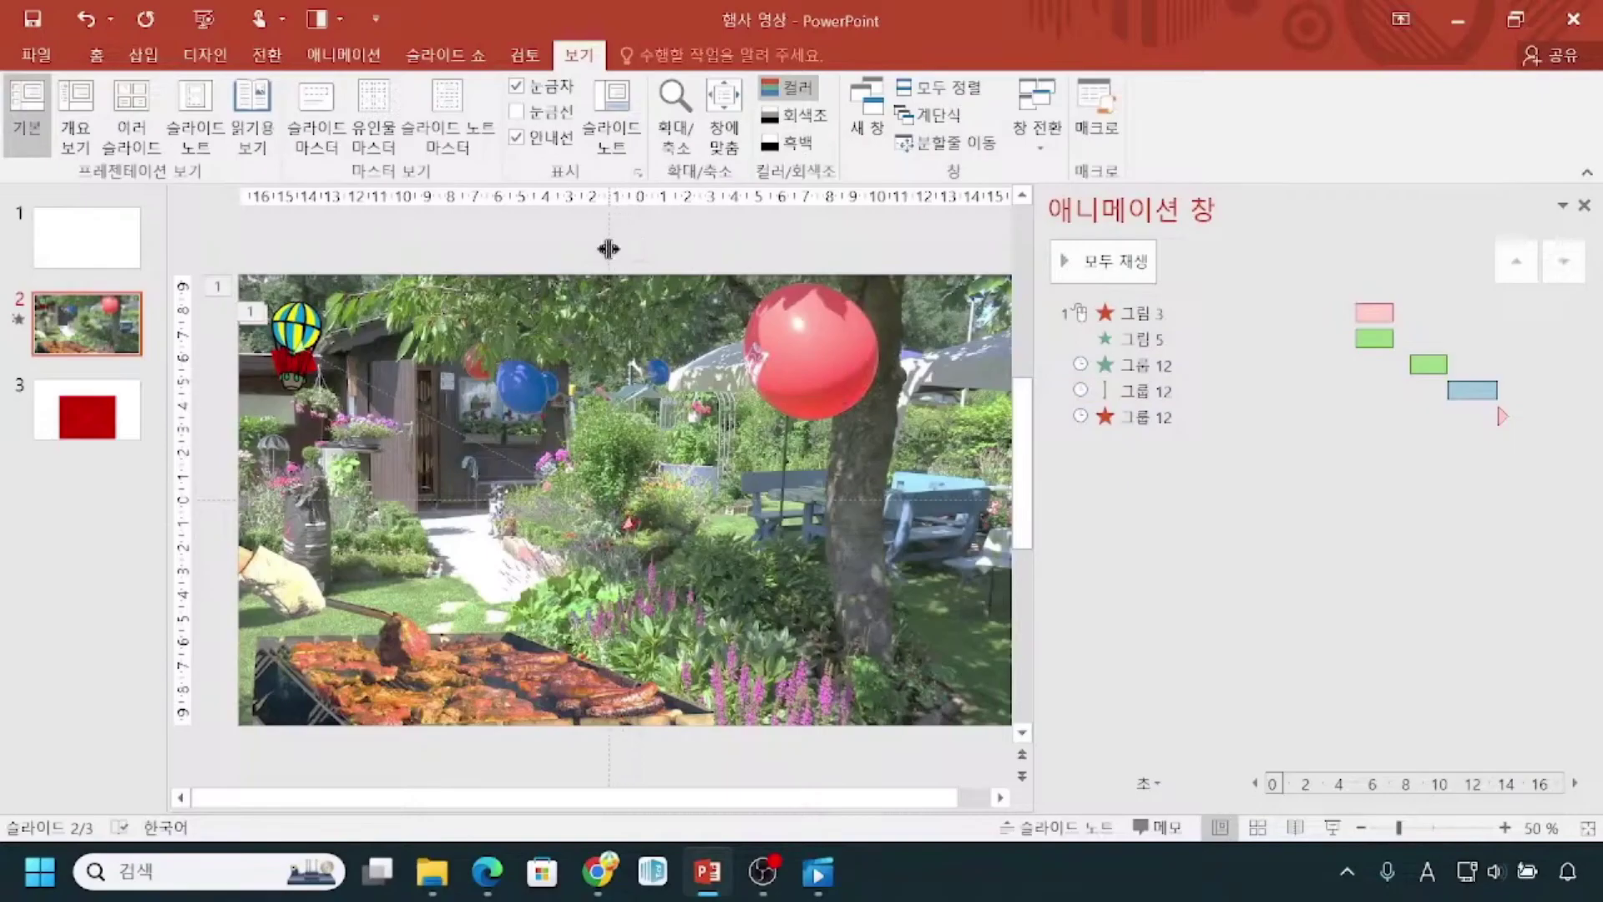
Select the group's 선 motion path effect and check its end position against the vertical guide.
click(1157, 392)
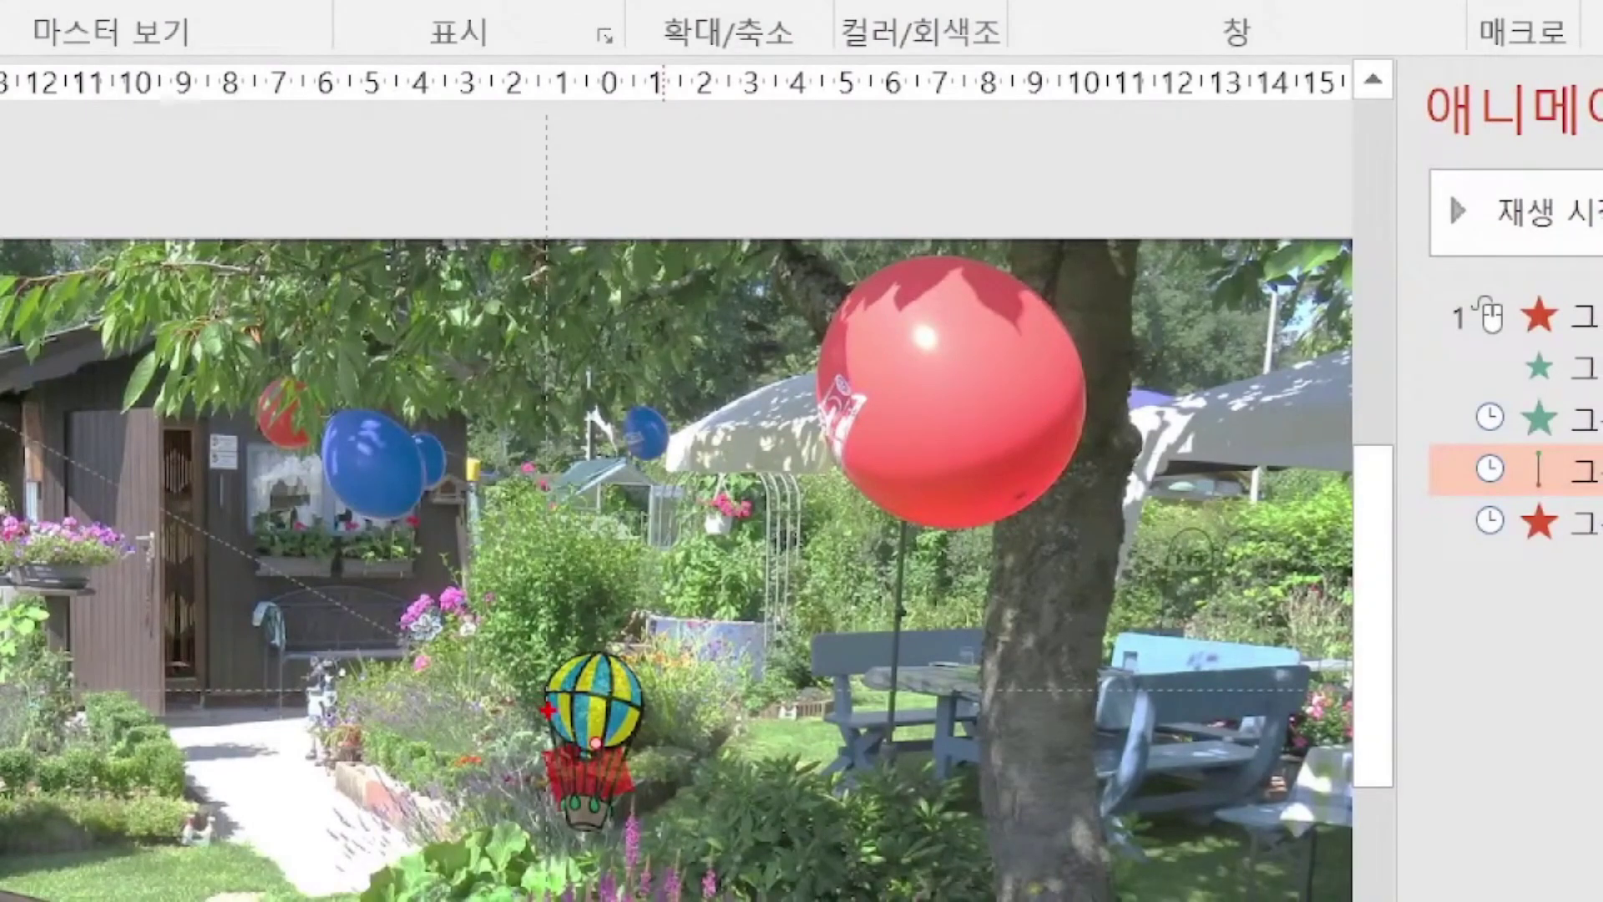
drag(520, 648, 521, 833)
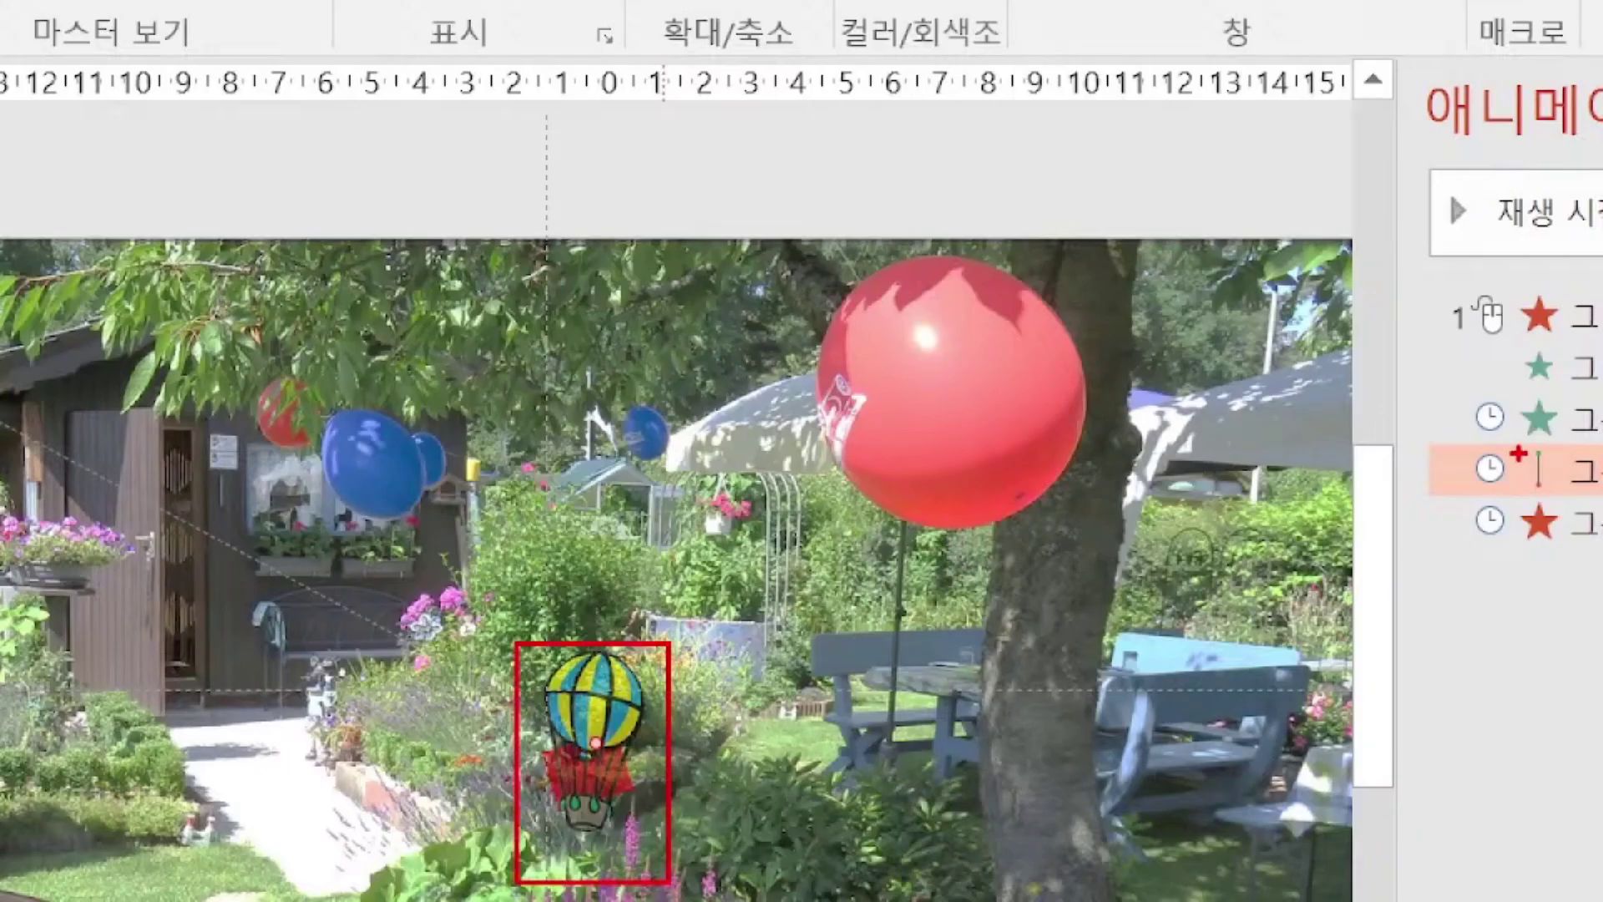
mouse_move(1438, 347)
mouse_down()
mouse_move(1438, 459)
mouse_move(1471, 461)
mouse_move(1426, 506)
mouse_up()
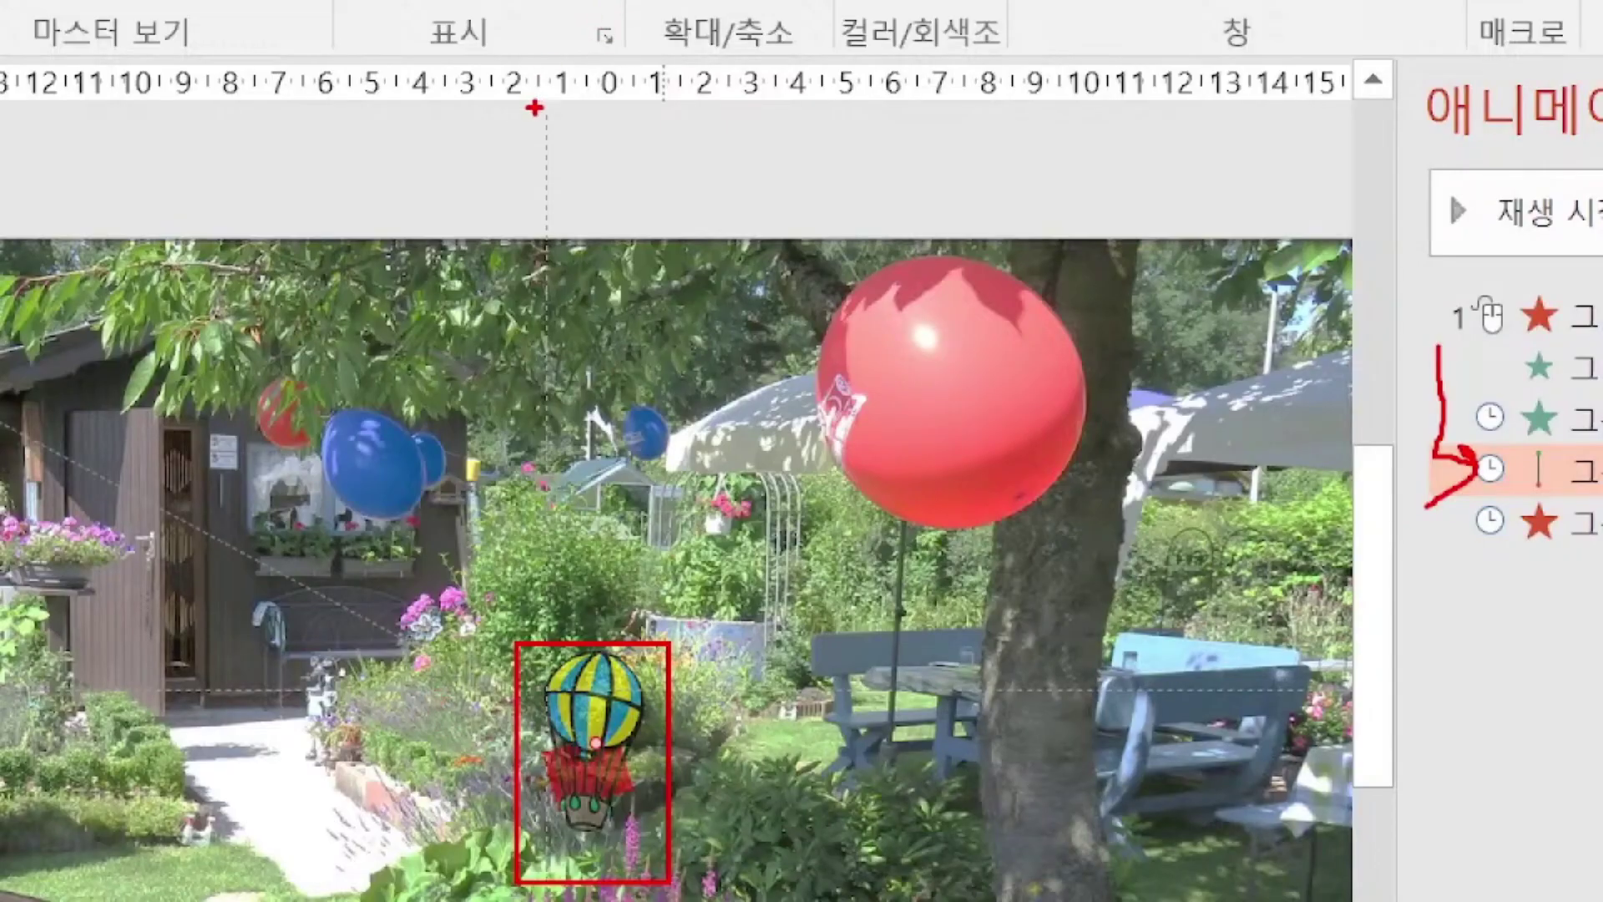
drag(519, 106, 591, 229)
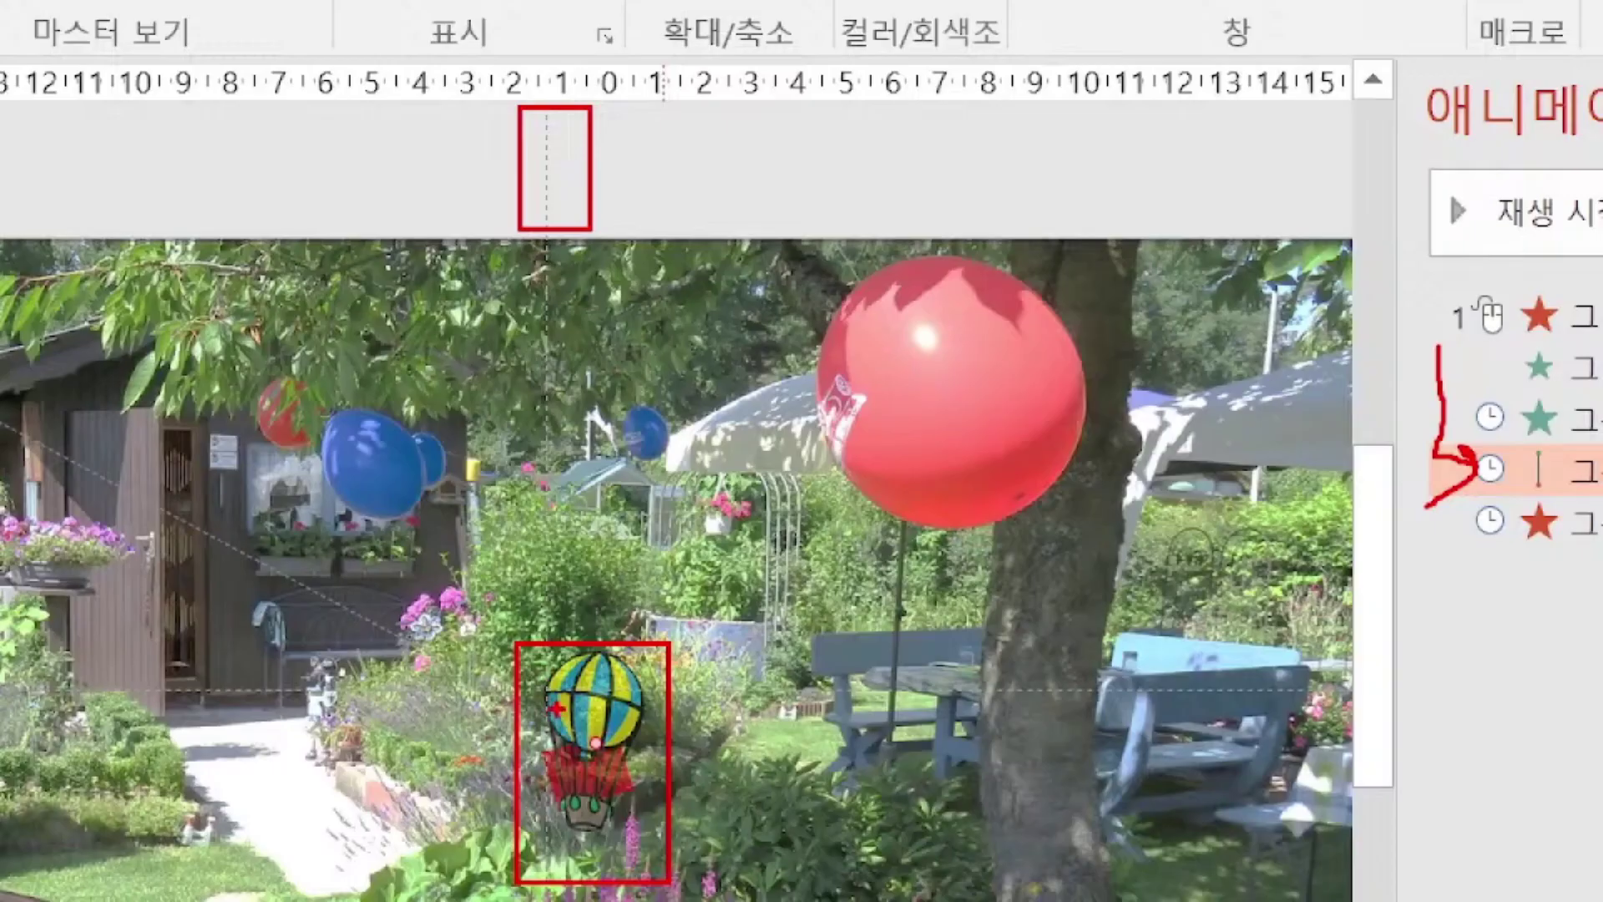
drag(542, 262, 544, 677)
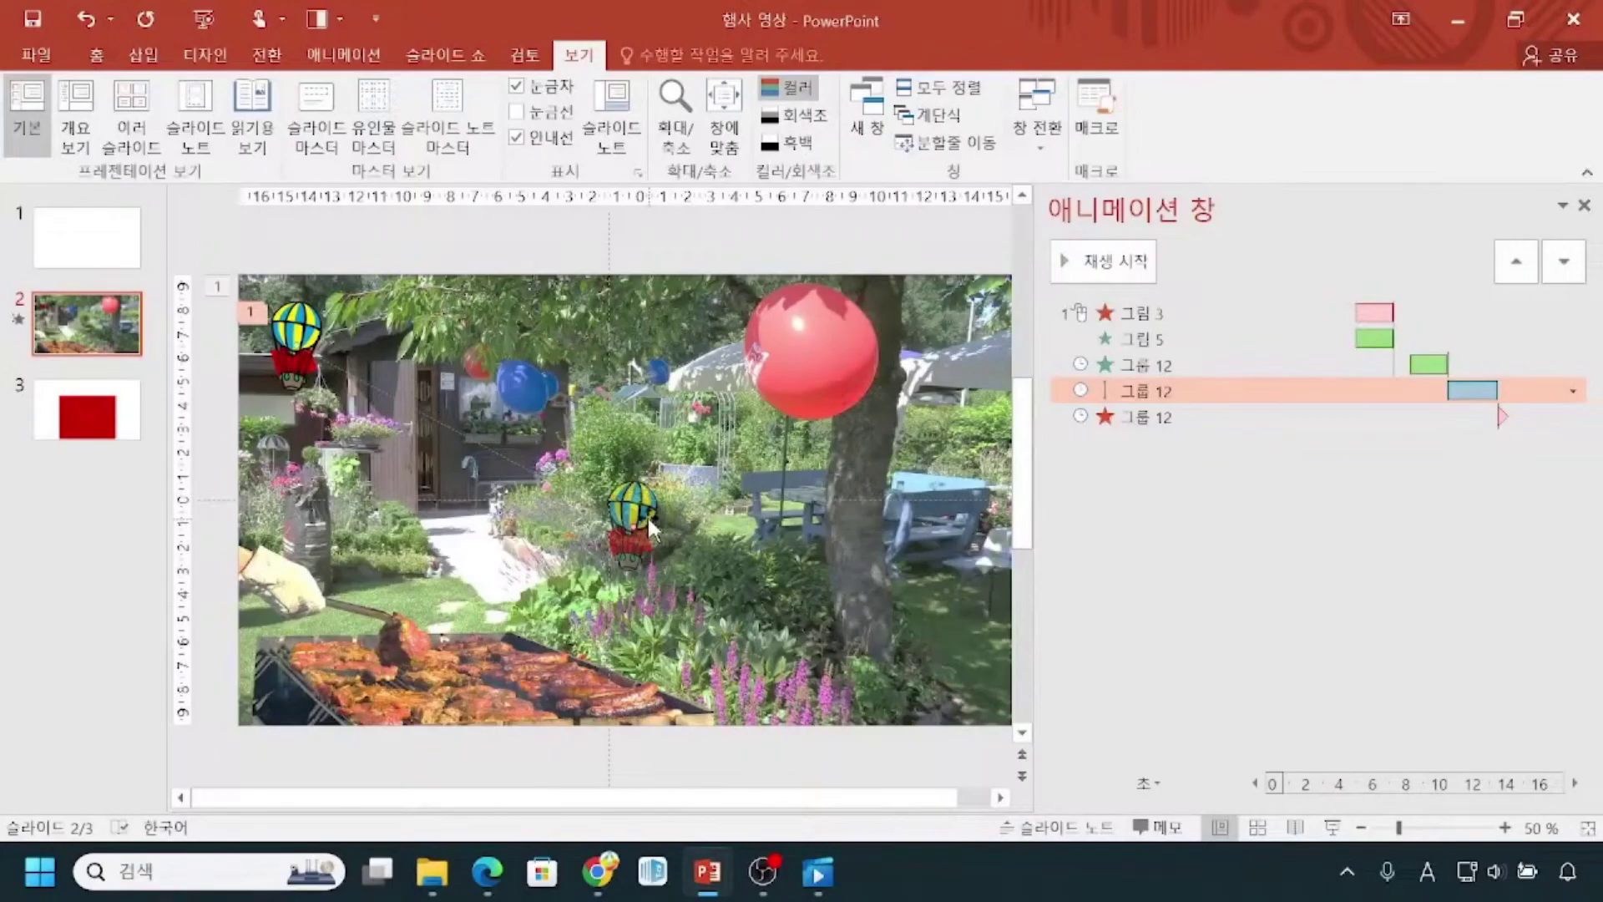
Duplicate the balloon-and-card group and place the copy against the vertical guide near the slide's upper edge.
click(311, 358)
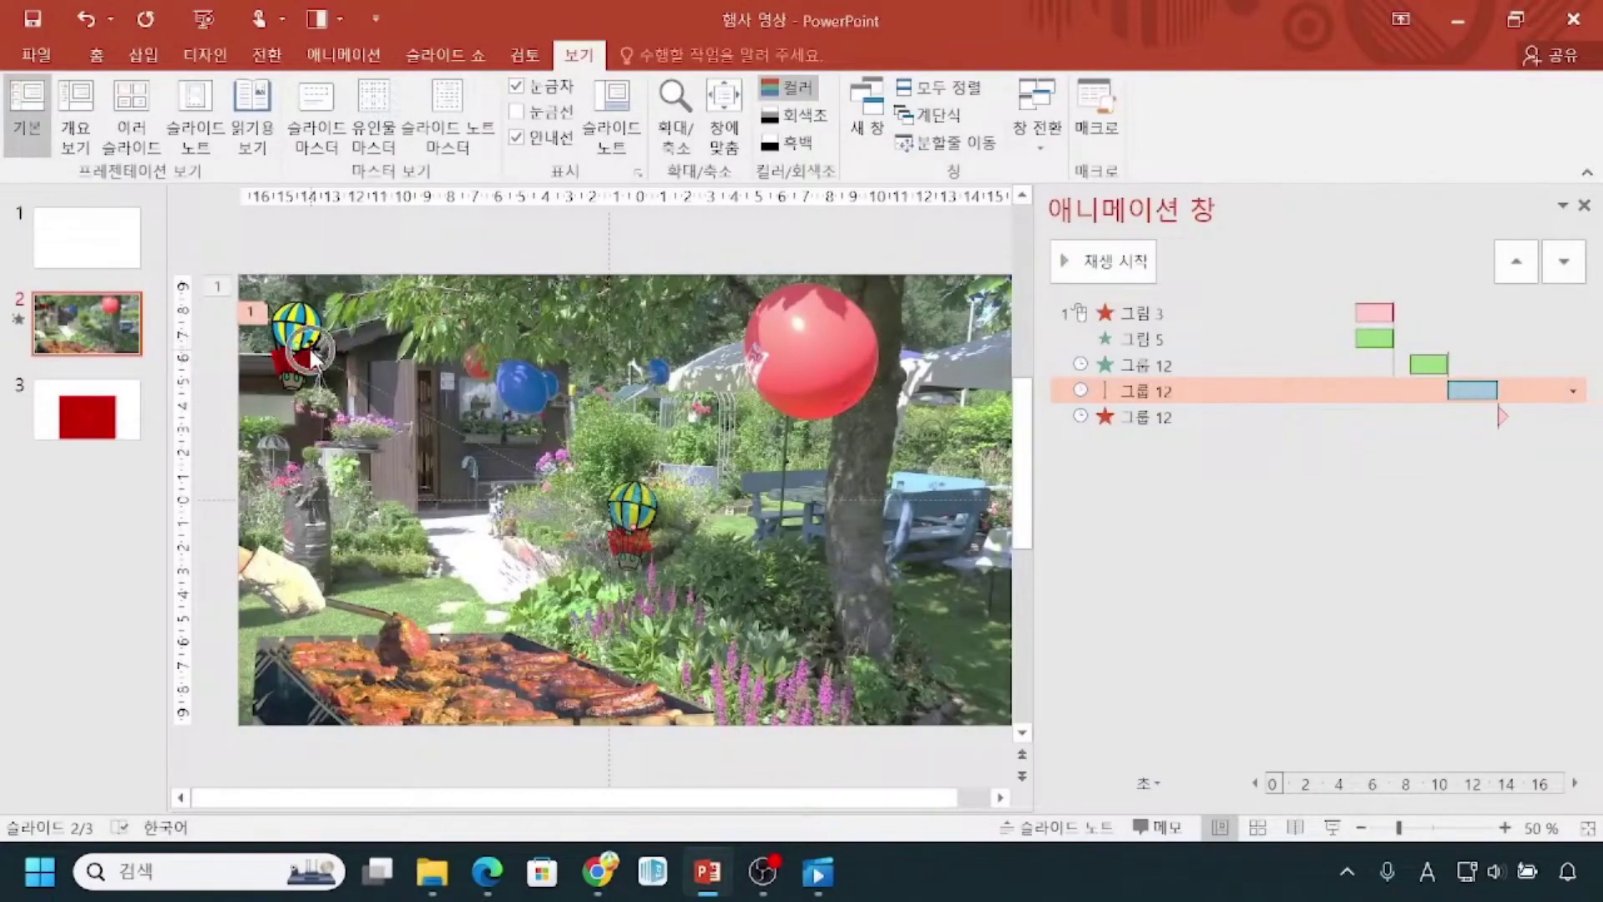
click(307, 345)
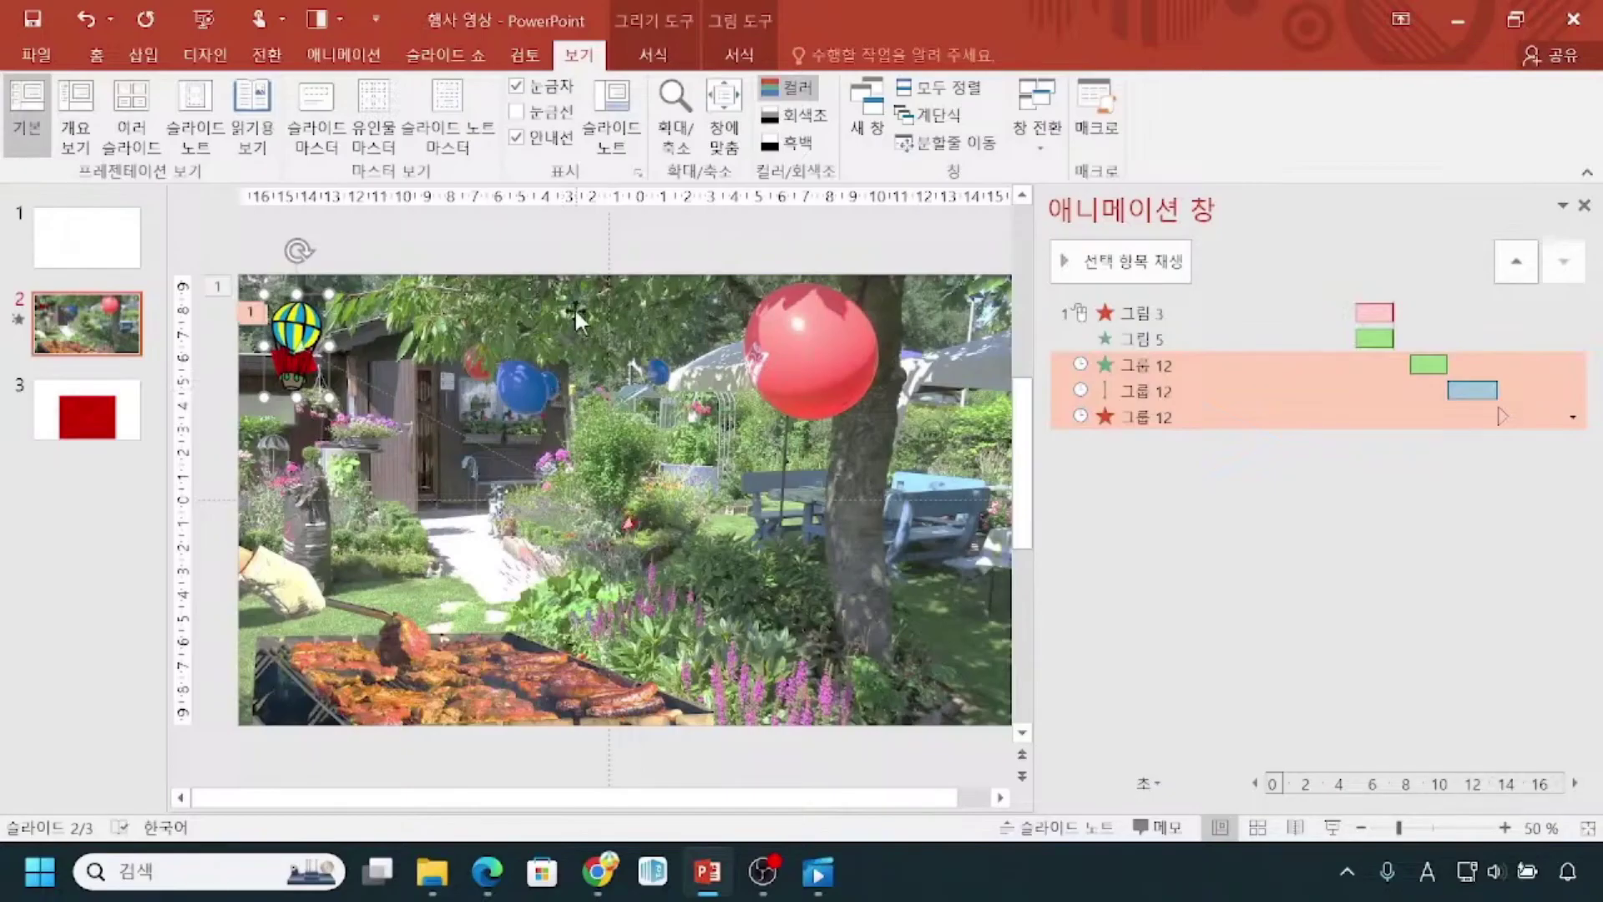
click(667, 252)
click(666, 252)
key(ctrl+v)
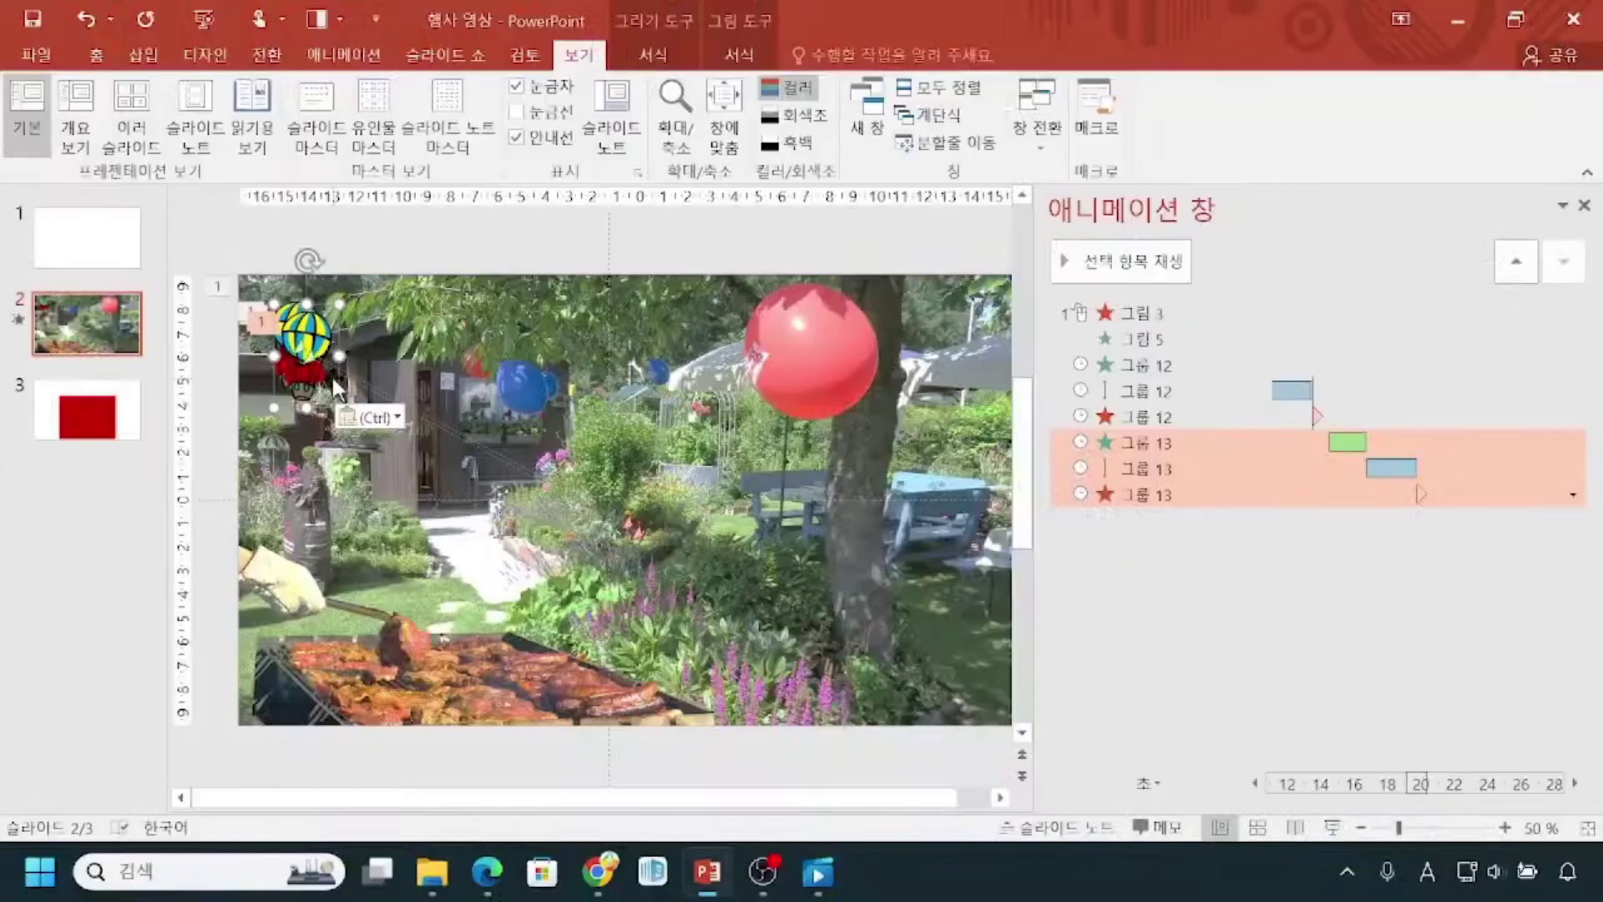
drag(311, 357, 619, 410)
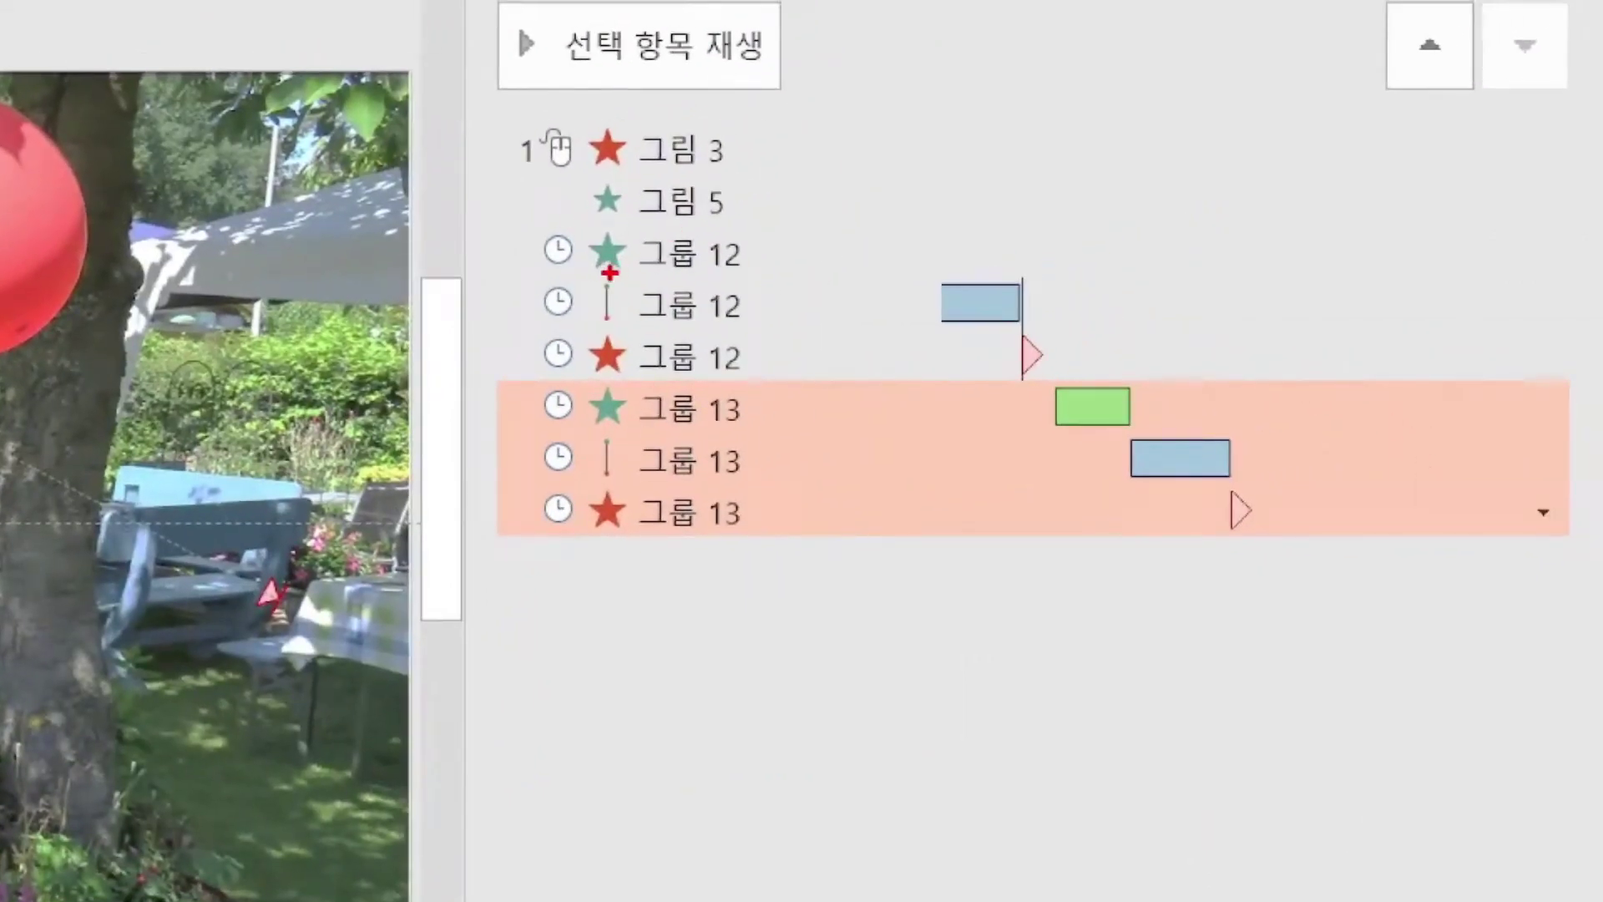
Compare the original balloon-and-card group's effects with those of its copy in the animation list.
drag(602, 272, 747, 268)
drag(610, 322, 716, 321)
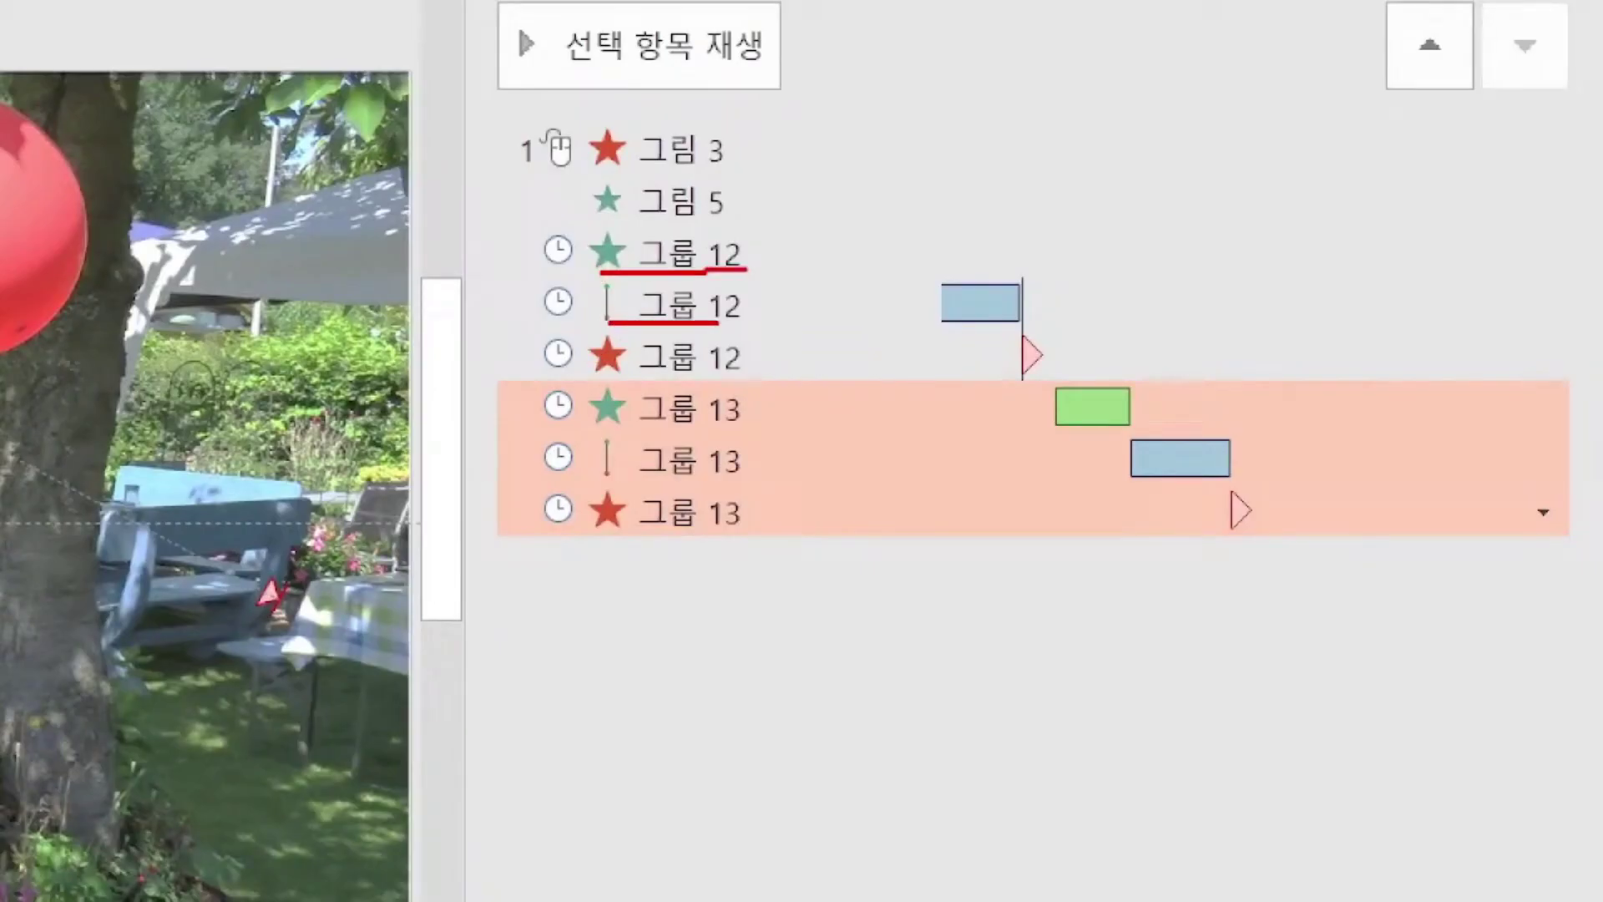
drag(591, 384, 743, 389)
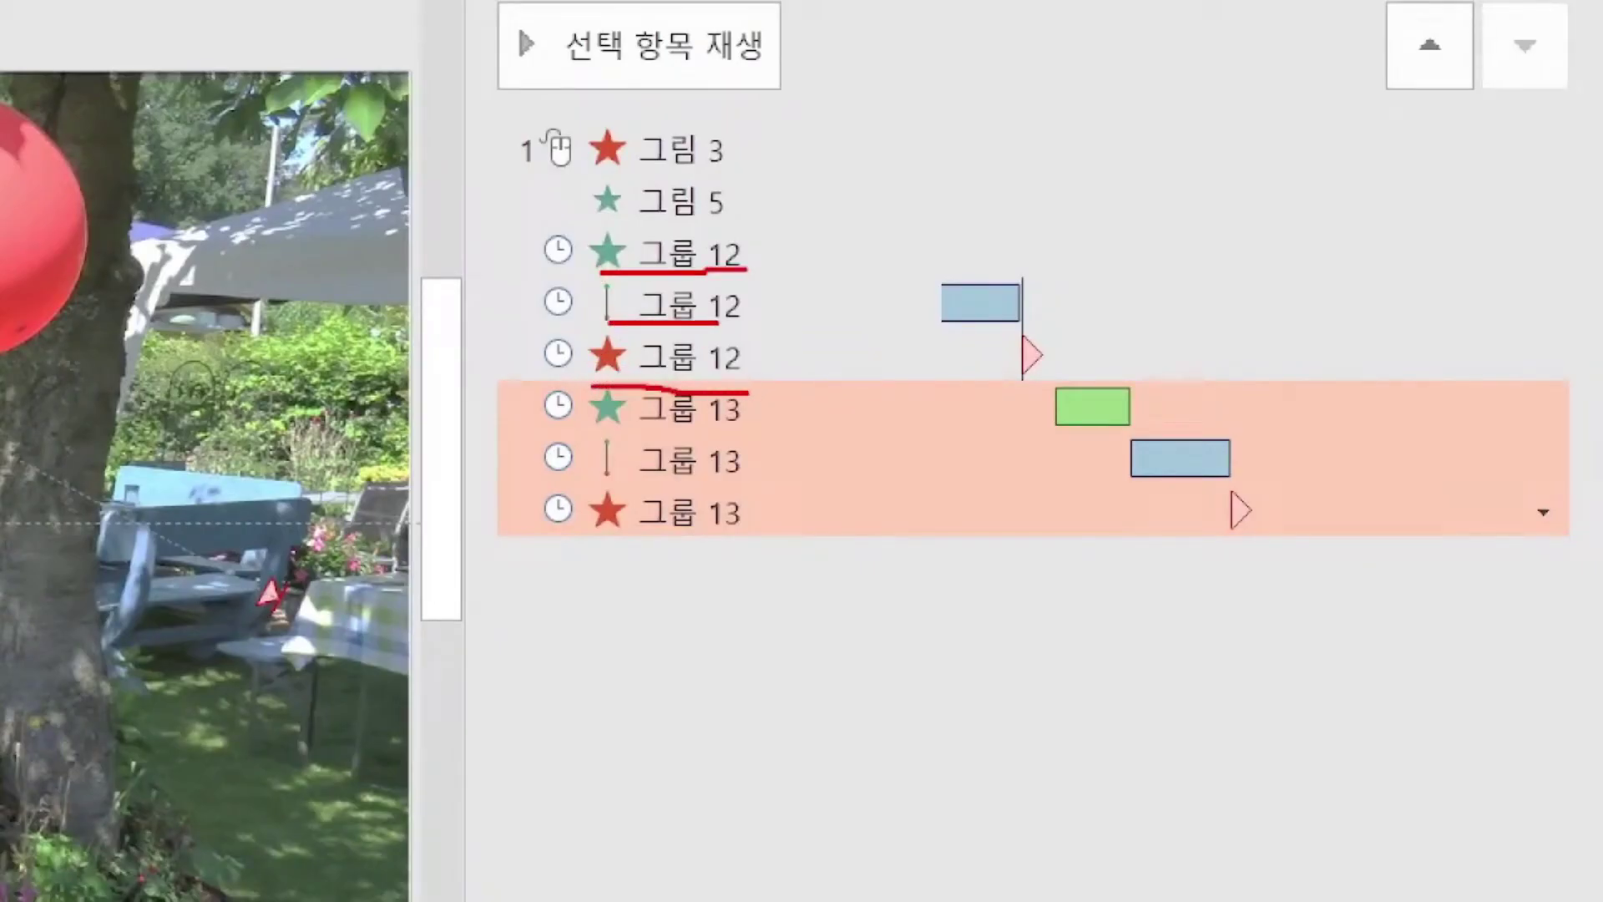
drag(582, 230, 794, 386)
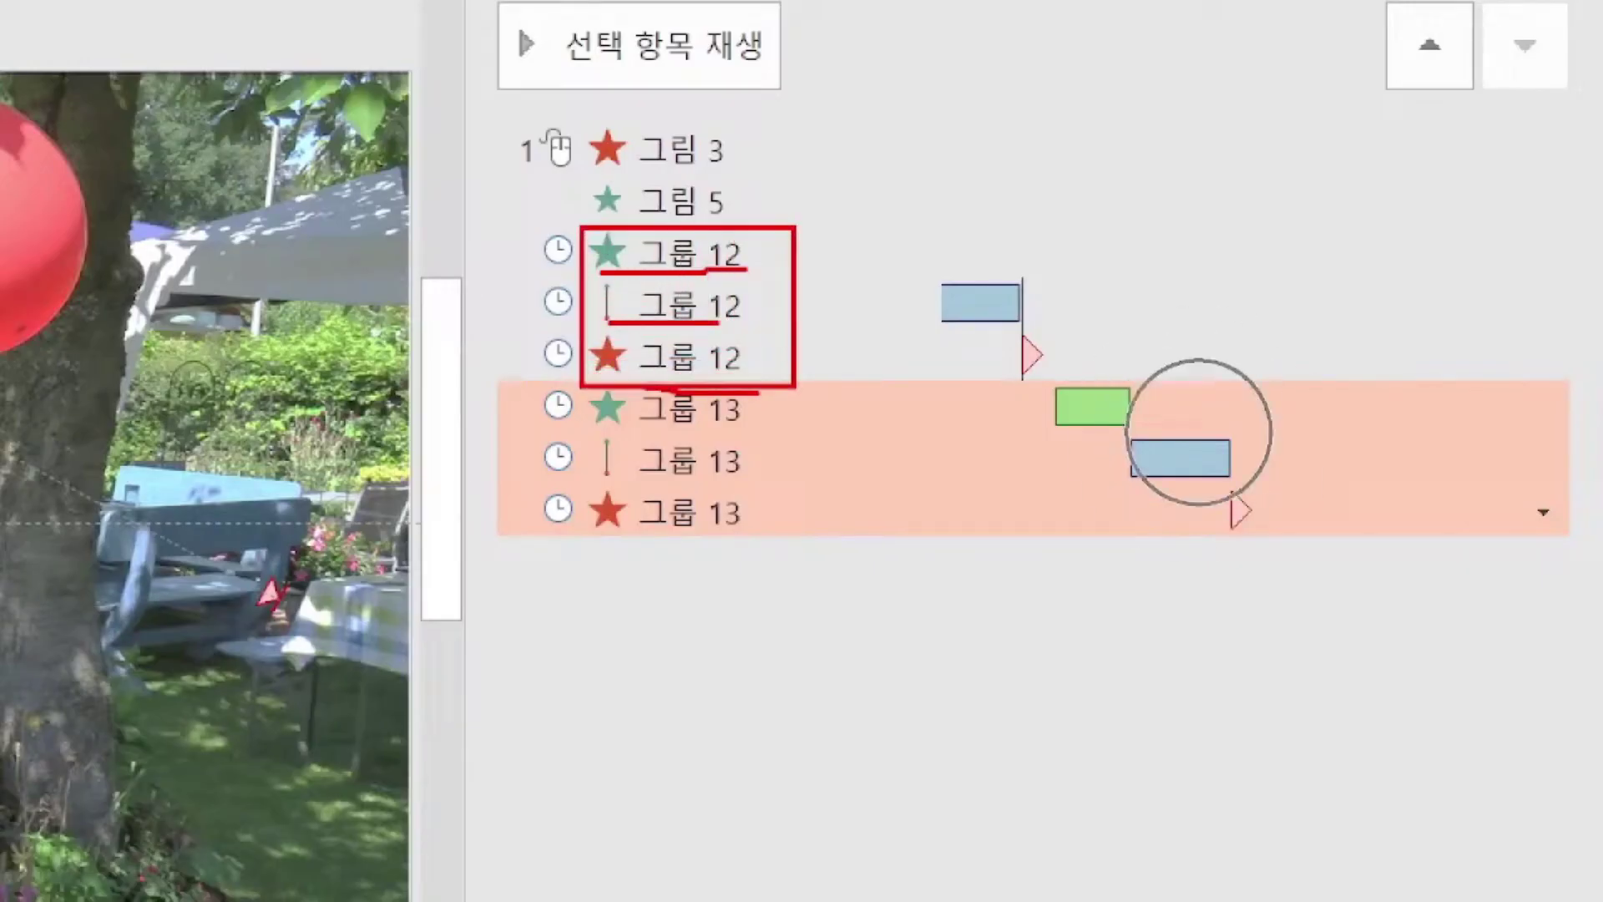
mouse_move(757, 402)
mouse_down()
mouse_move(764, 527)
mouse_move(846, 442)
mouse_move(776, 409)
mouse_up()
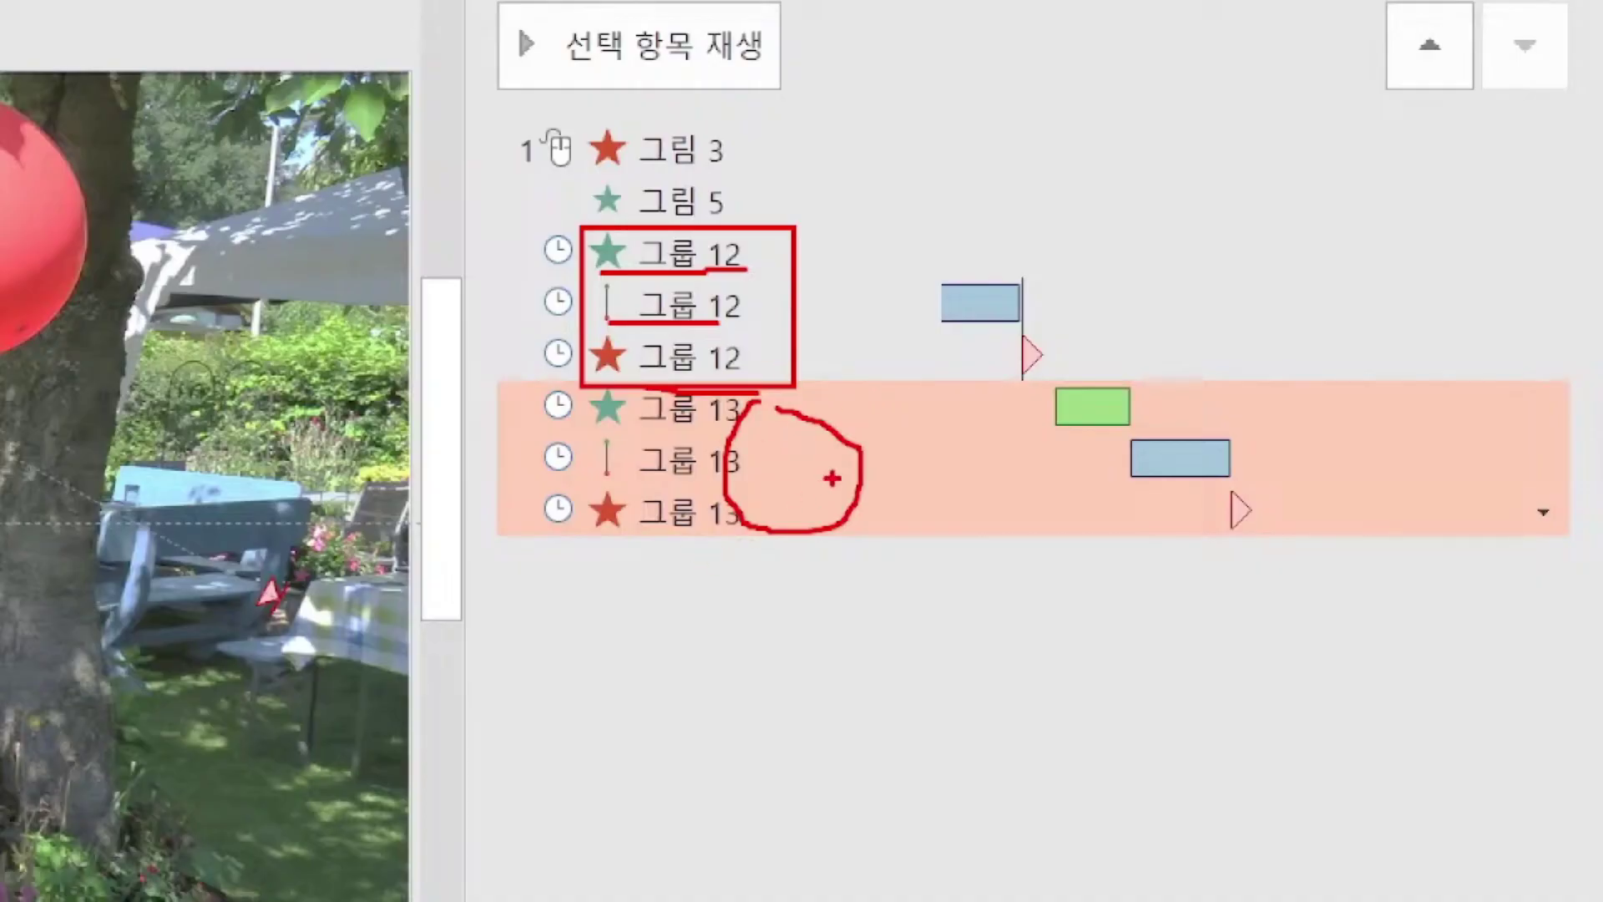
key(Escape)
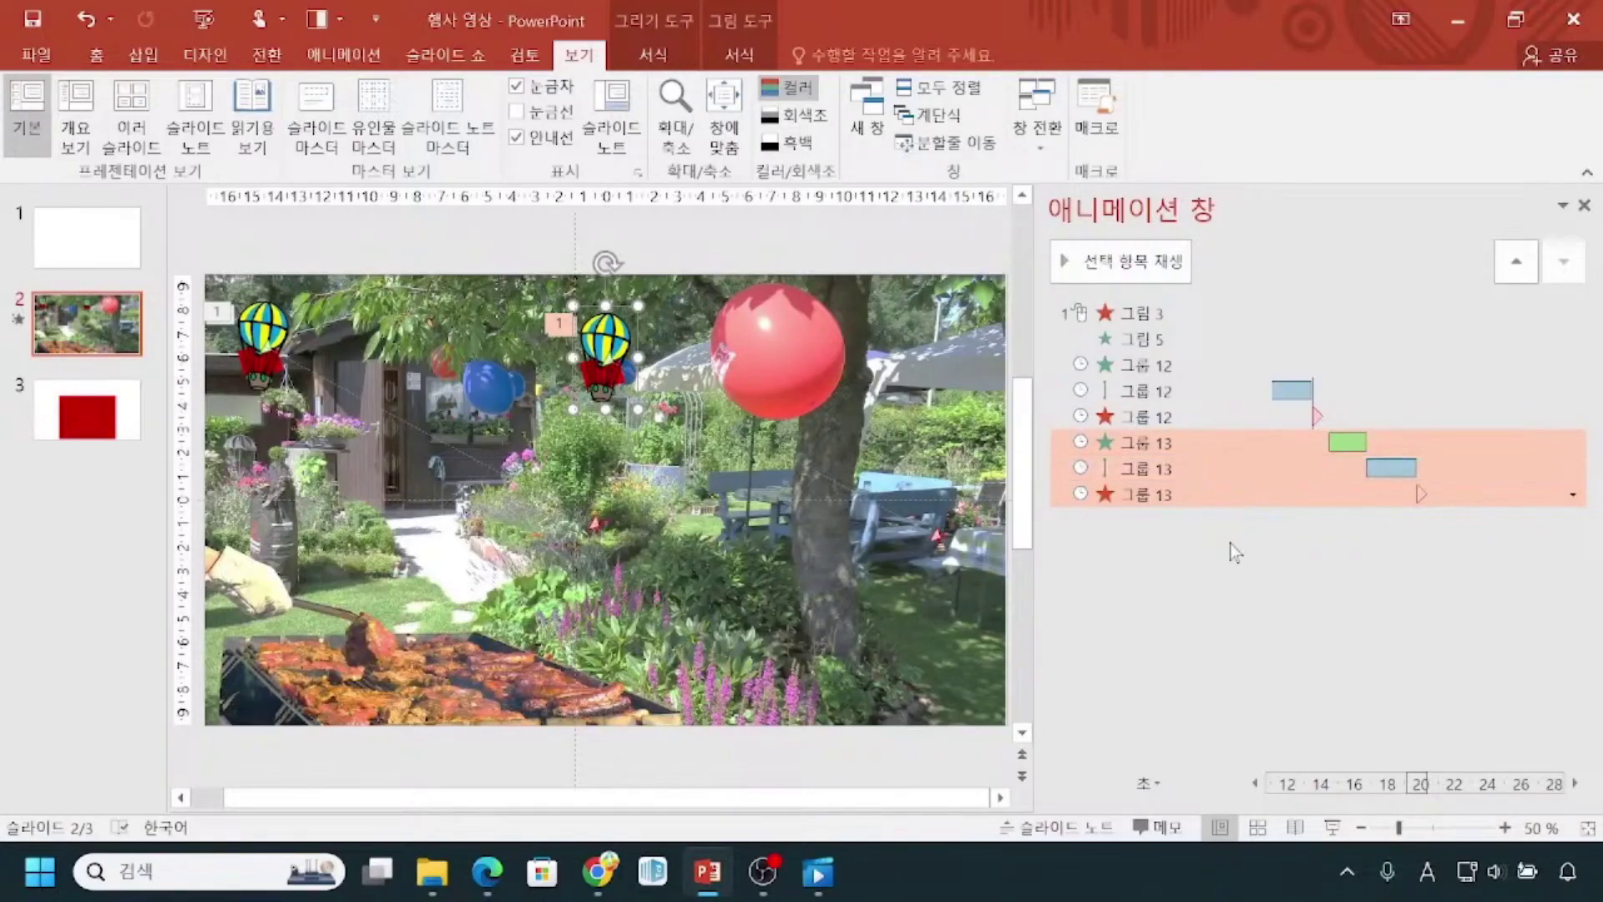
Remove the copied balloon-and-card group's entrance, motion path and exit effects from the animation list.
click(1251, 469)
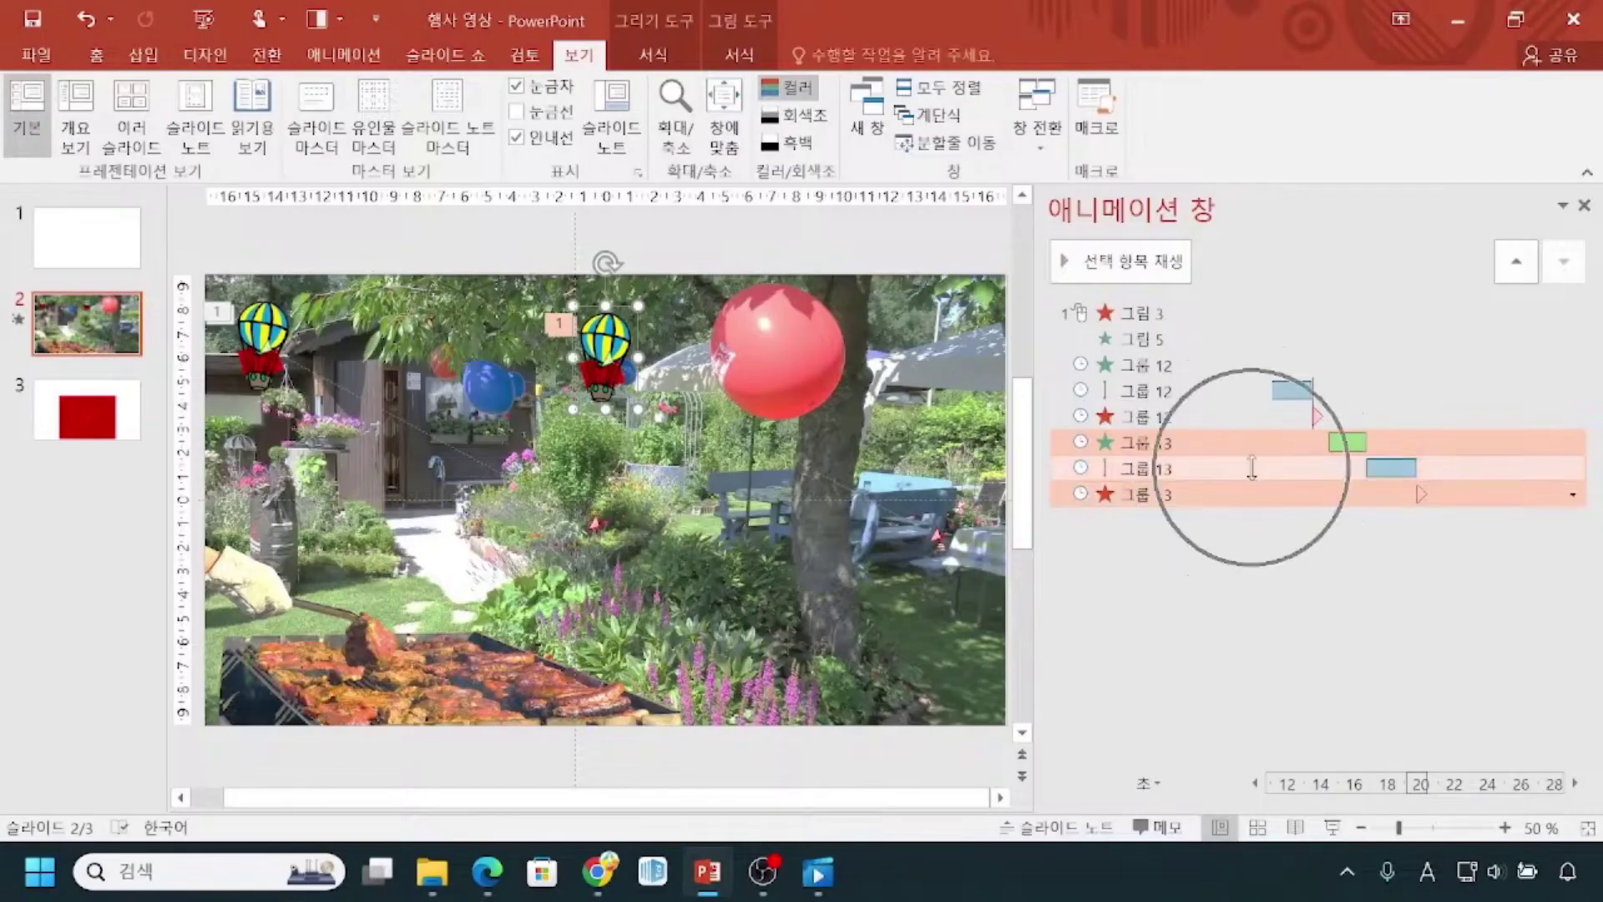
right_click(1253, 467)
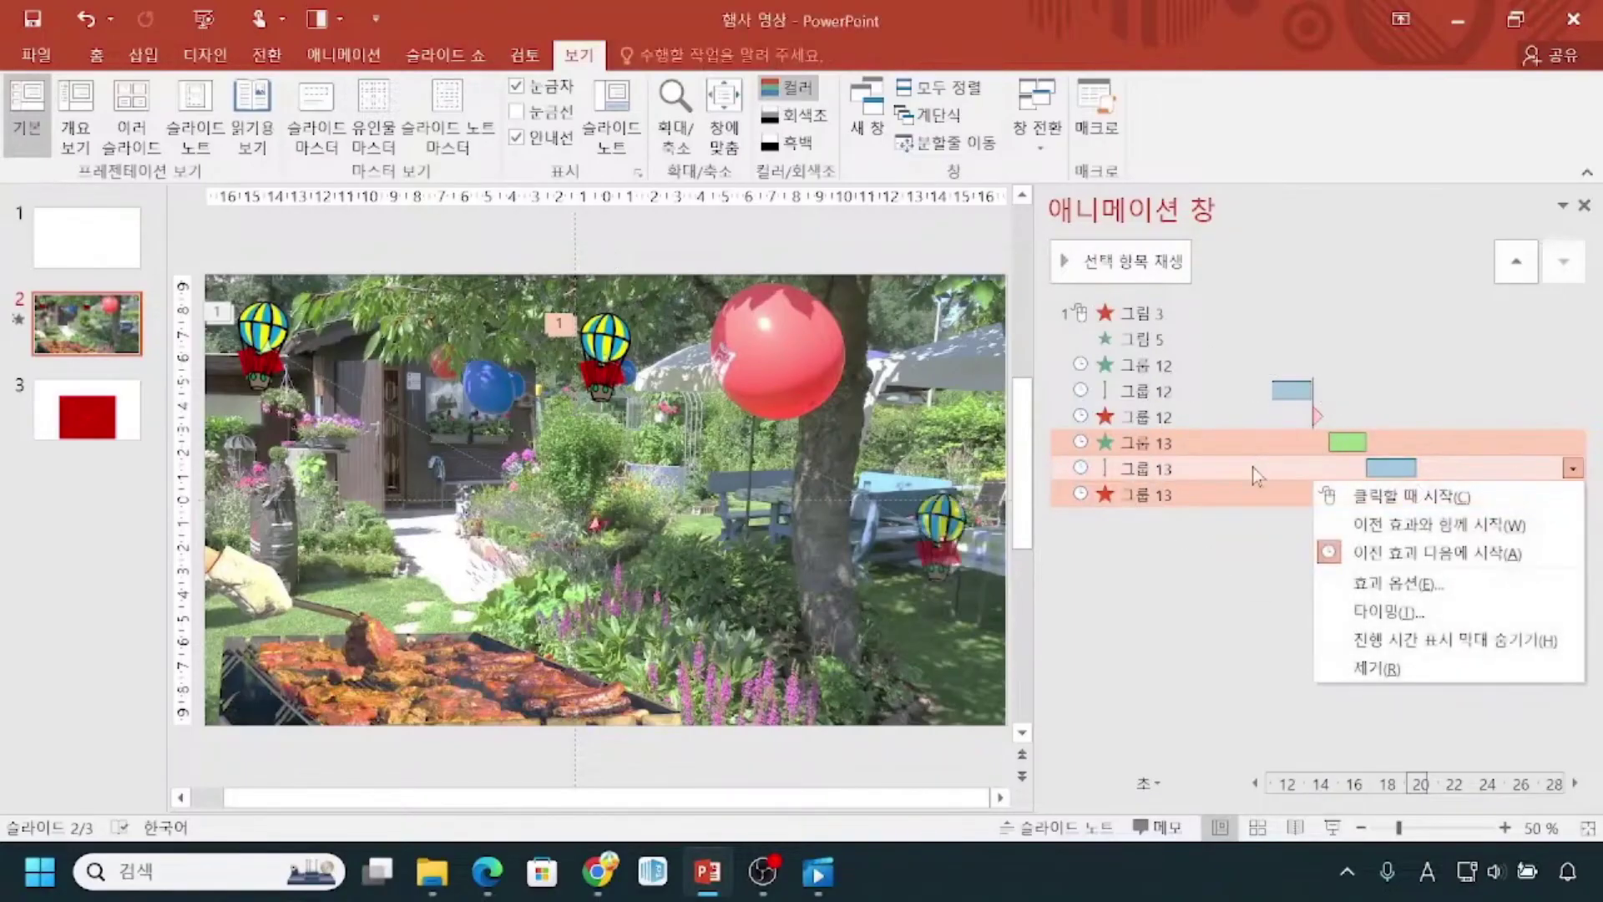
click(1369, 672)
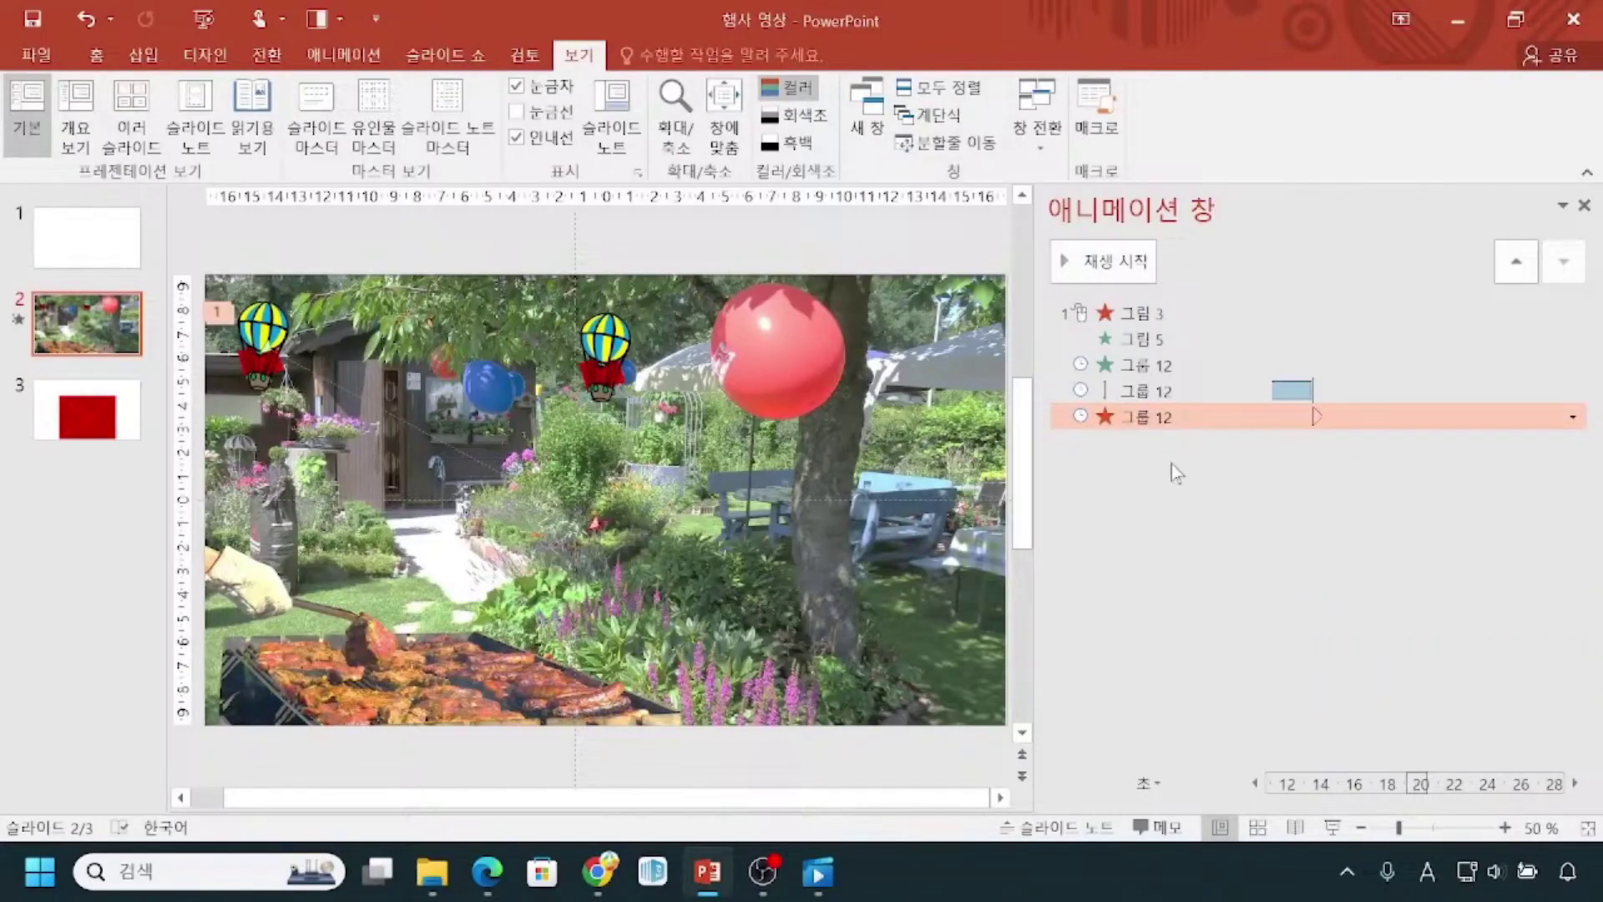
Ungroup the copied balloon-and-card group into a separate balloon and card, undoing the deletion of the card.
click(603, 386)
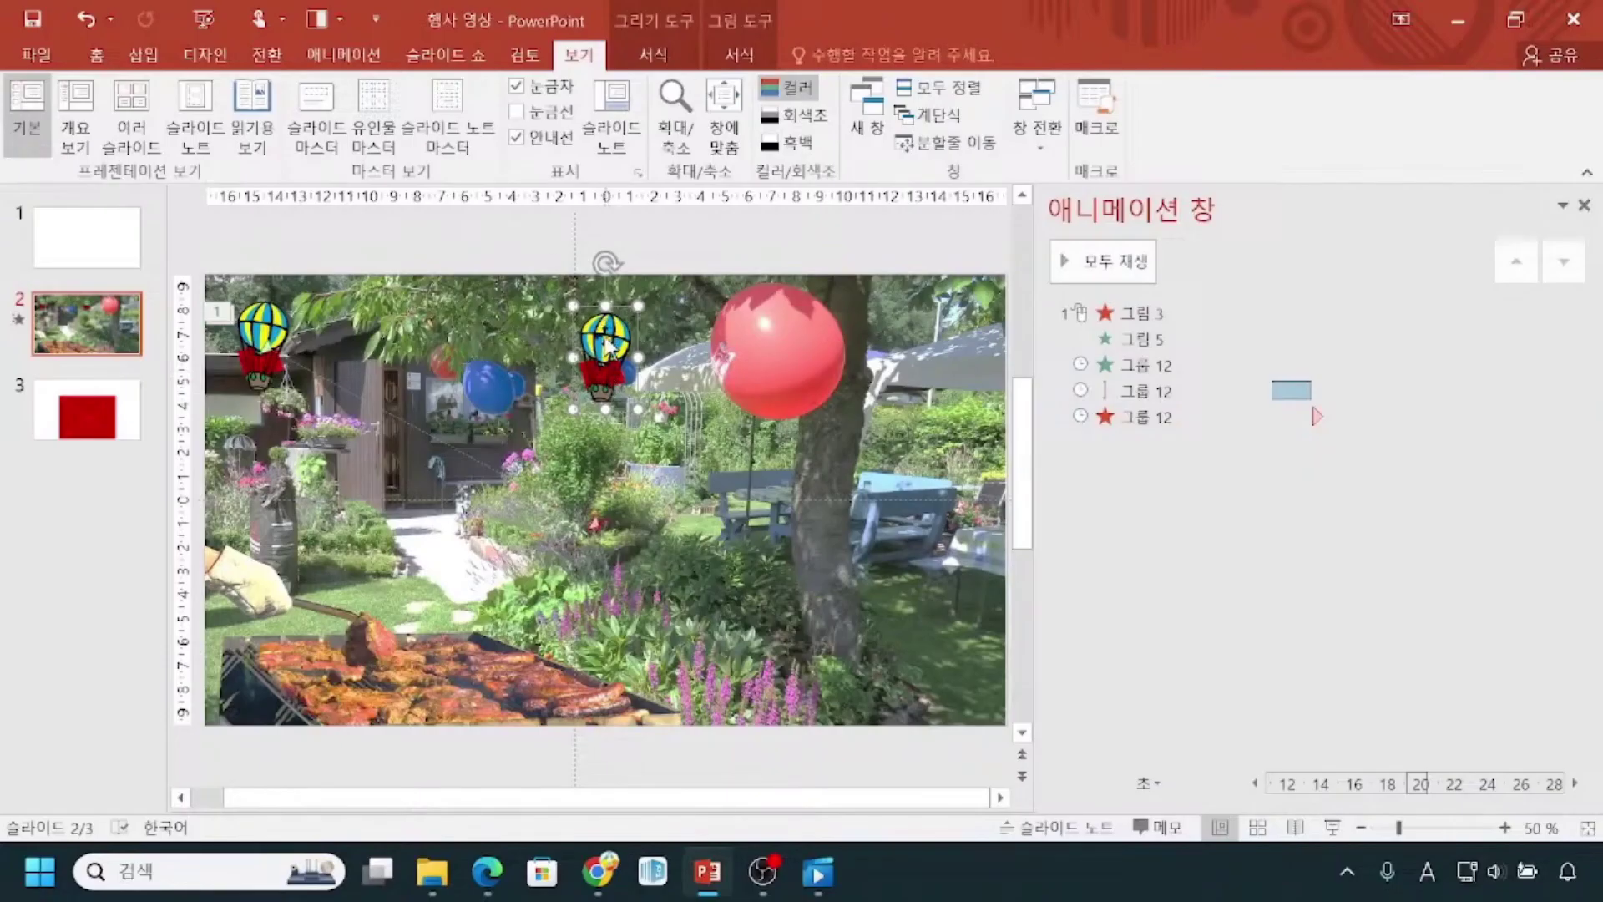
right_click(608, 344)
click(644, 479)
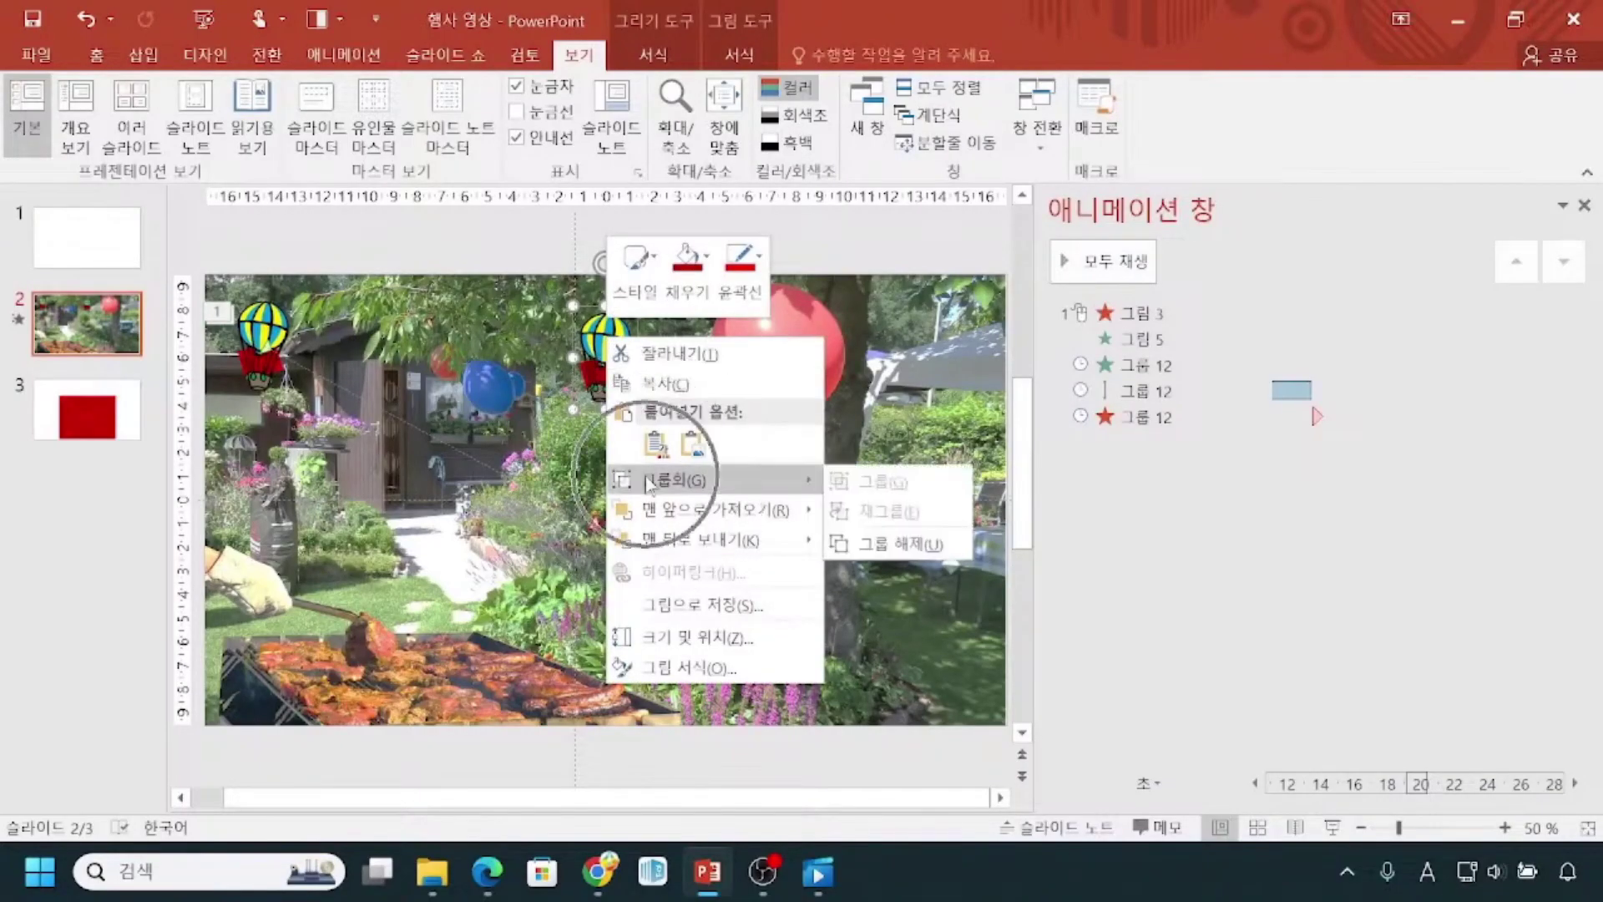
click(933, 544)
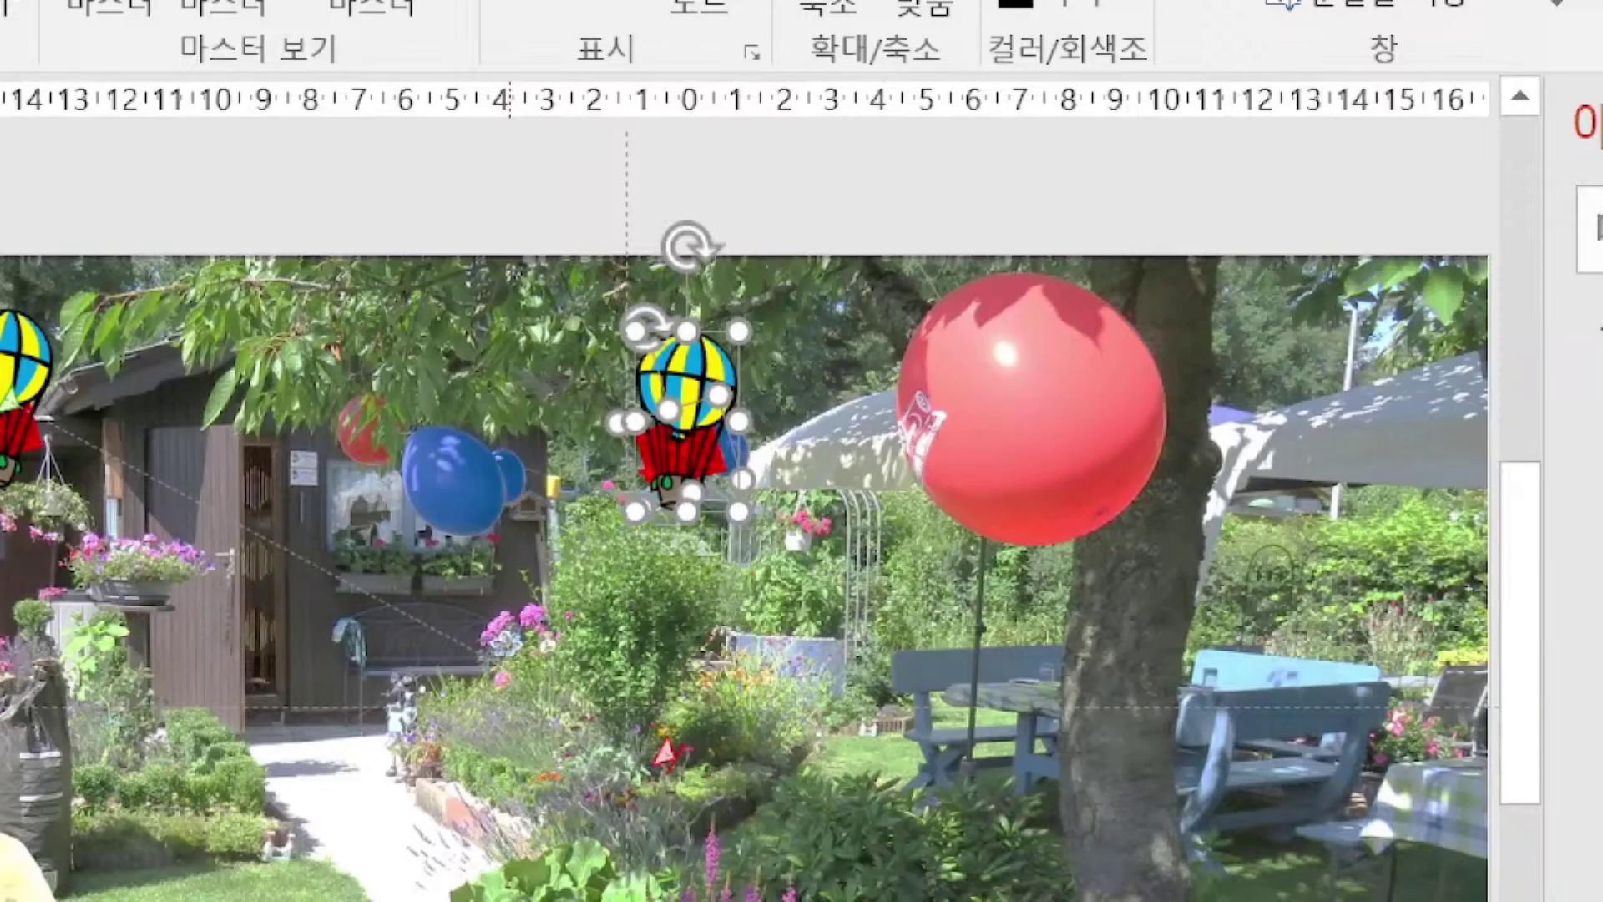
mouse_move(733, 311)
mouse_down()
mouse_move(716, 384)
mouse_move(778, 319)
mouse_up()
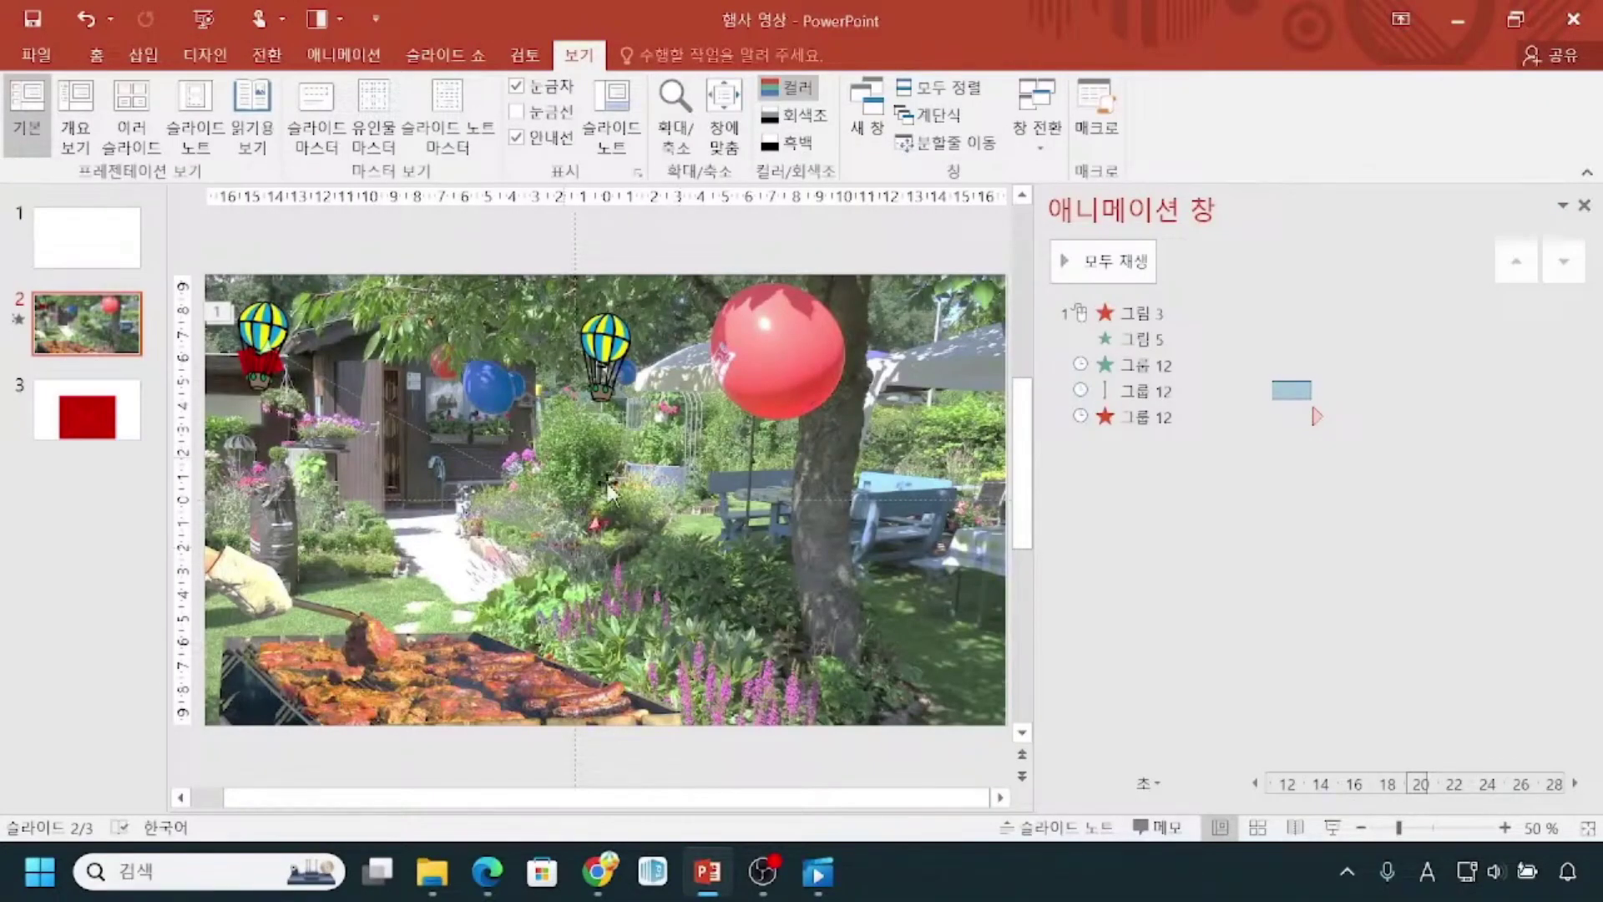
key(ctrl+z)
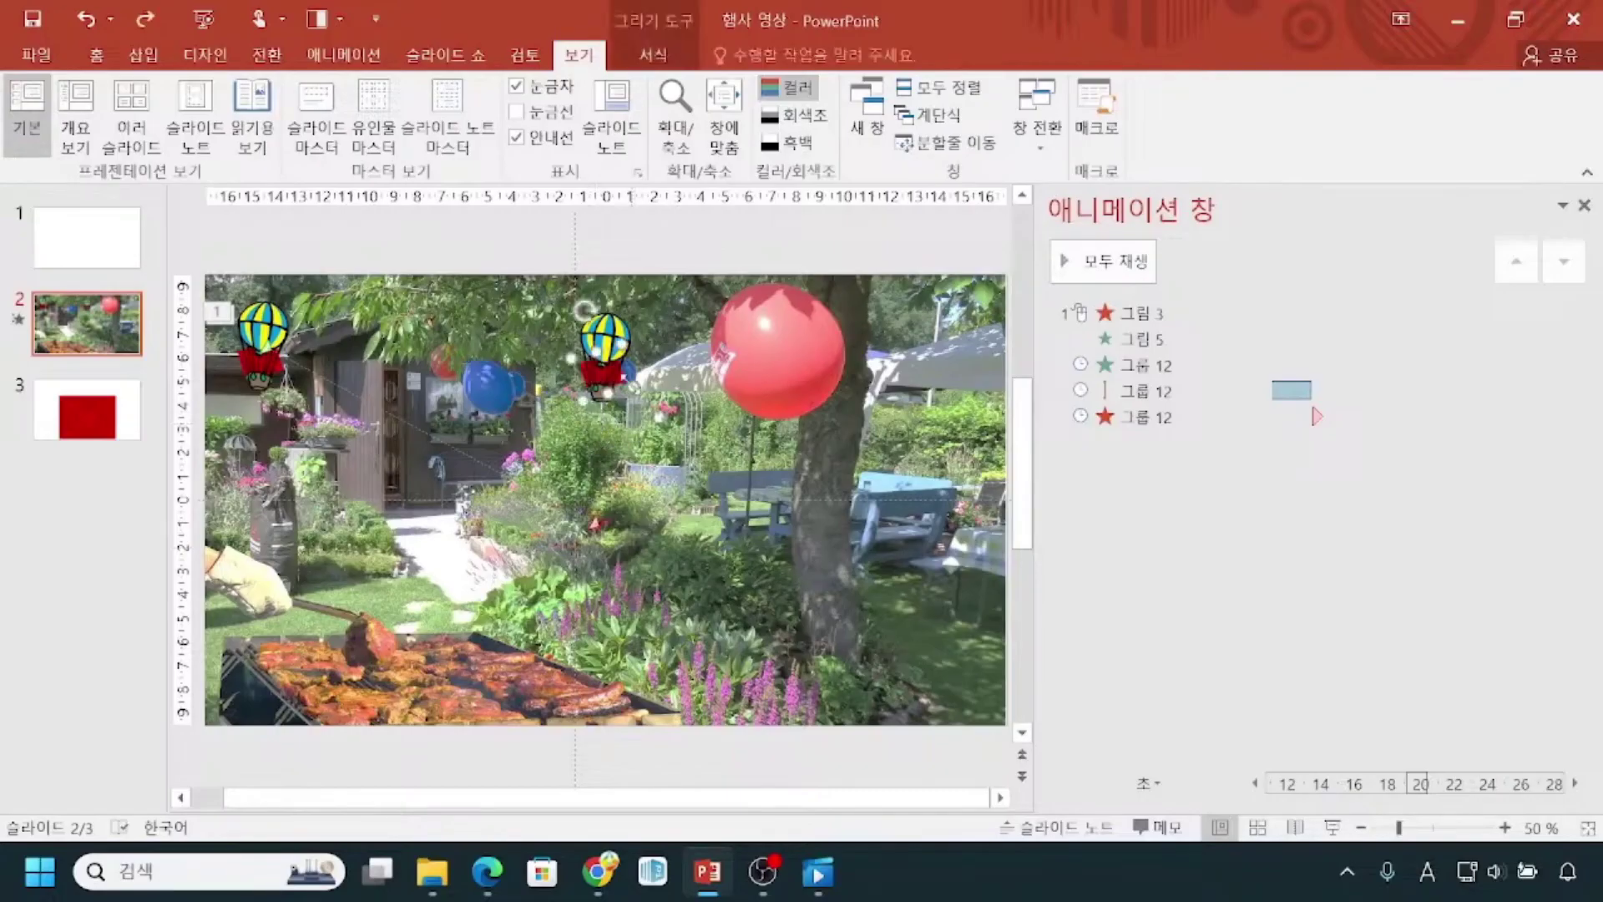
Show the selection list of slide 2's objects and hide the animation list.
click(104, 69)
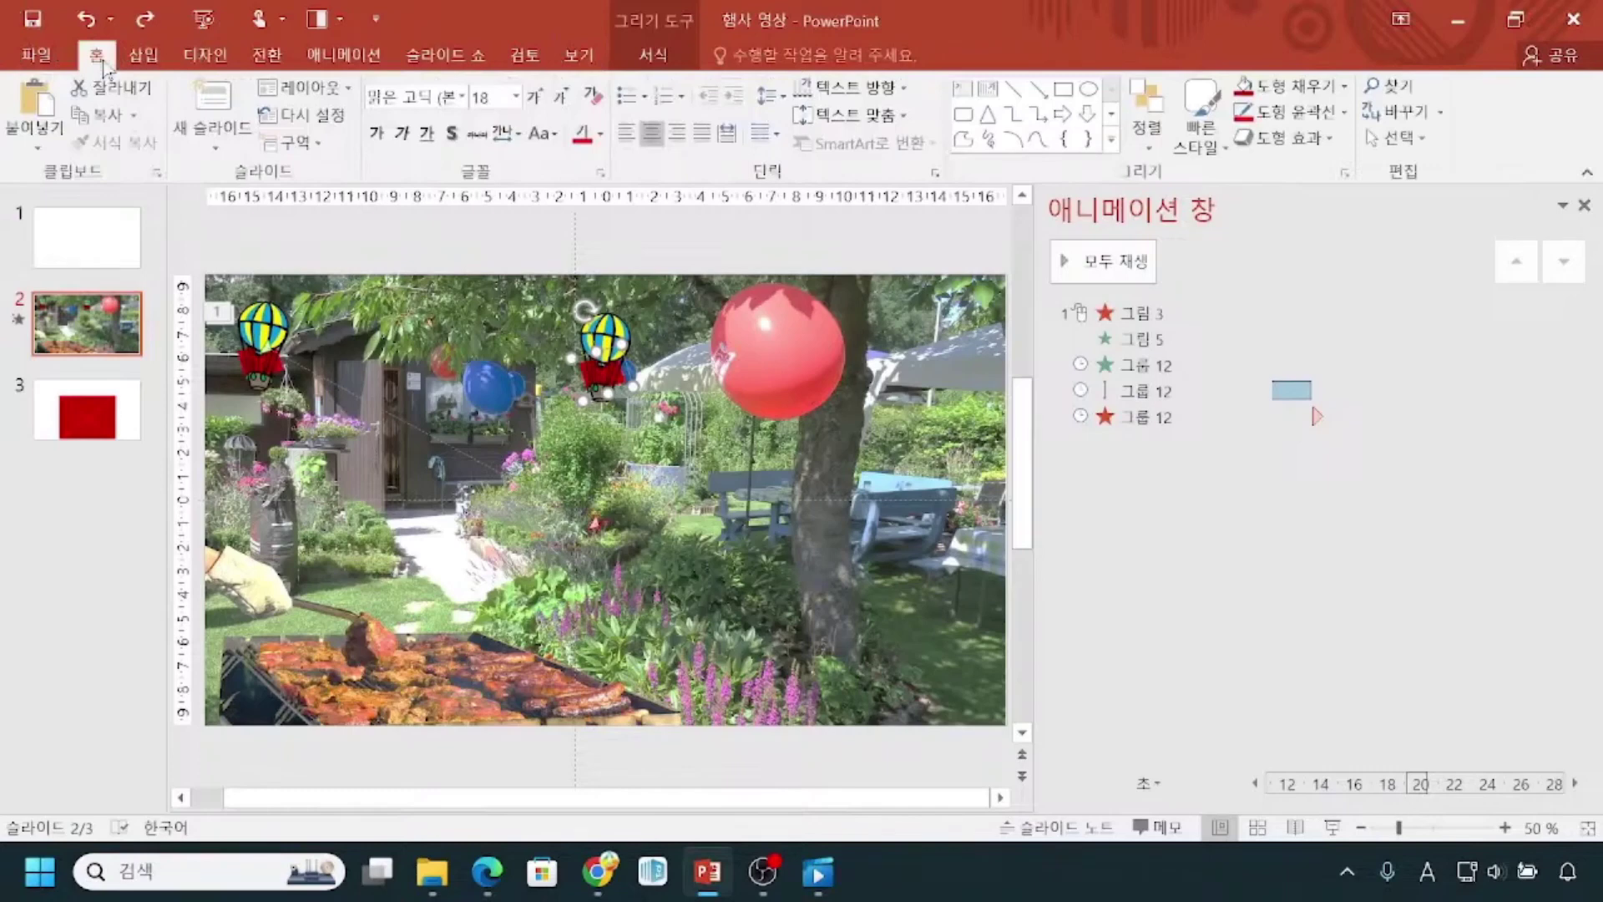
click(1409, 153)
click(1415, 240)
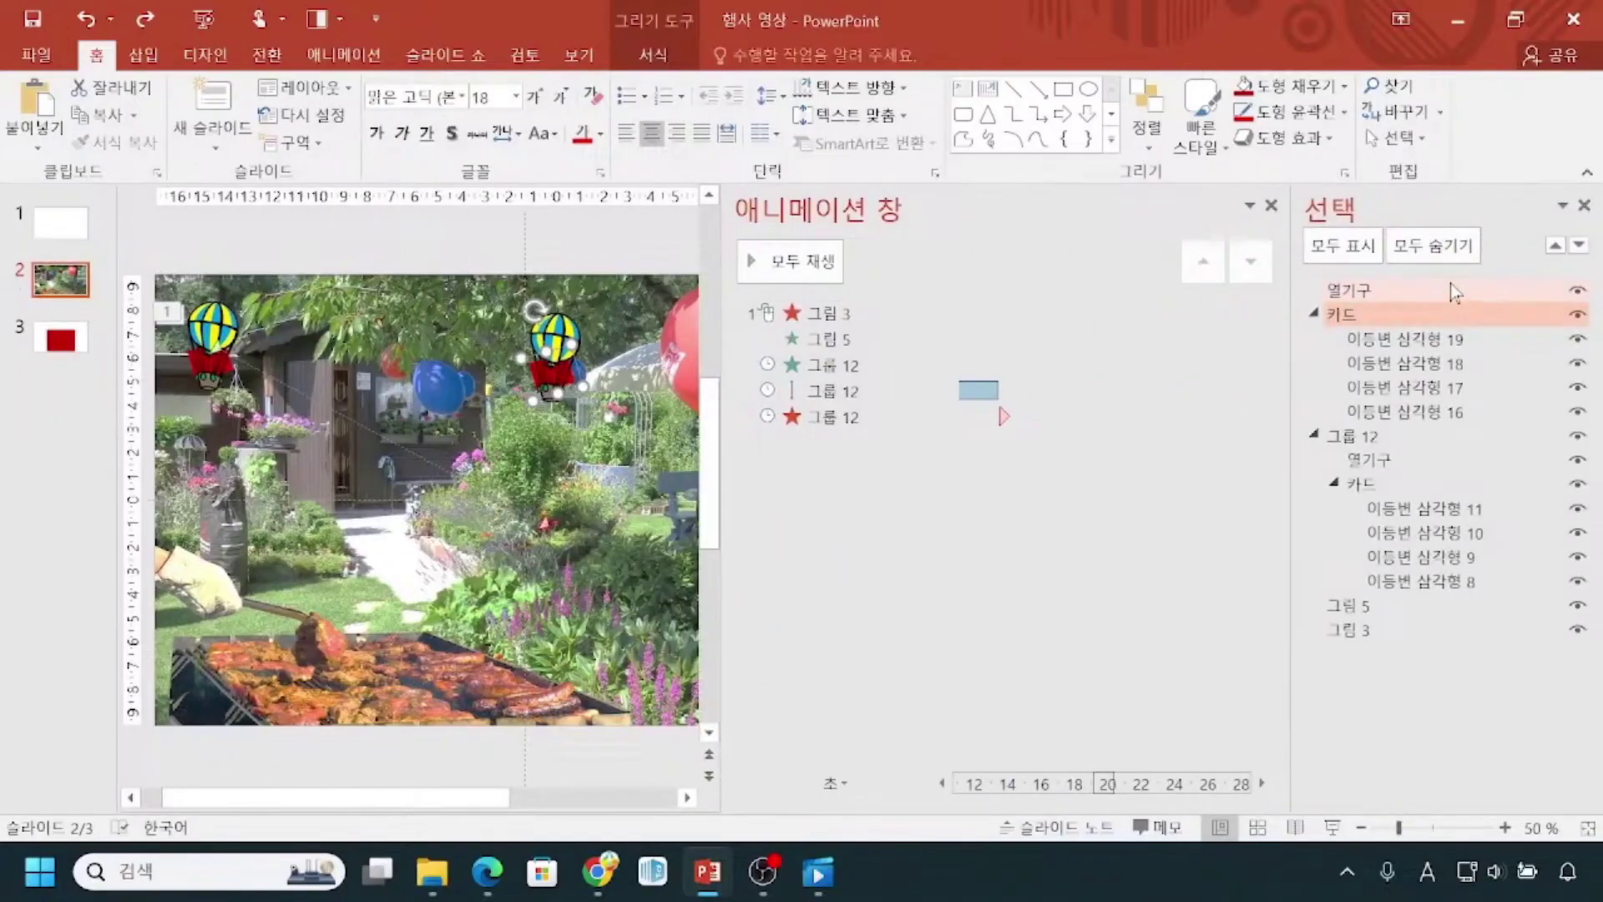
click(1436, 316)
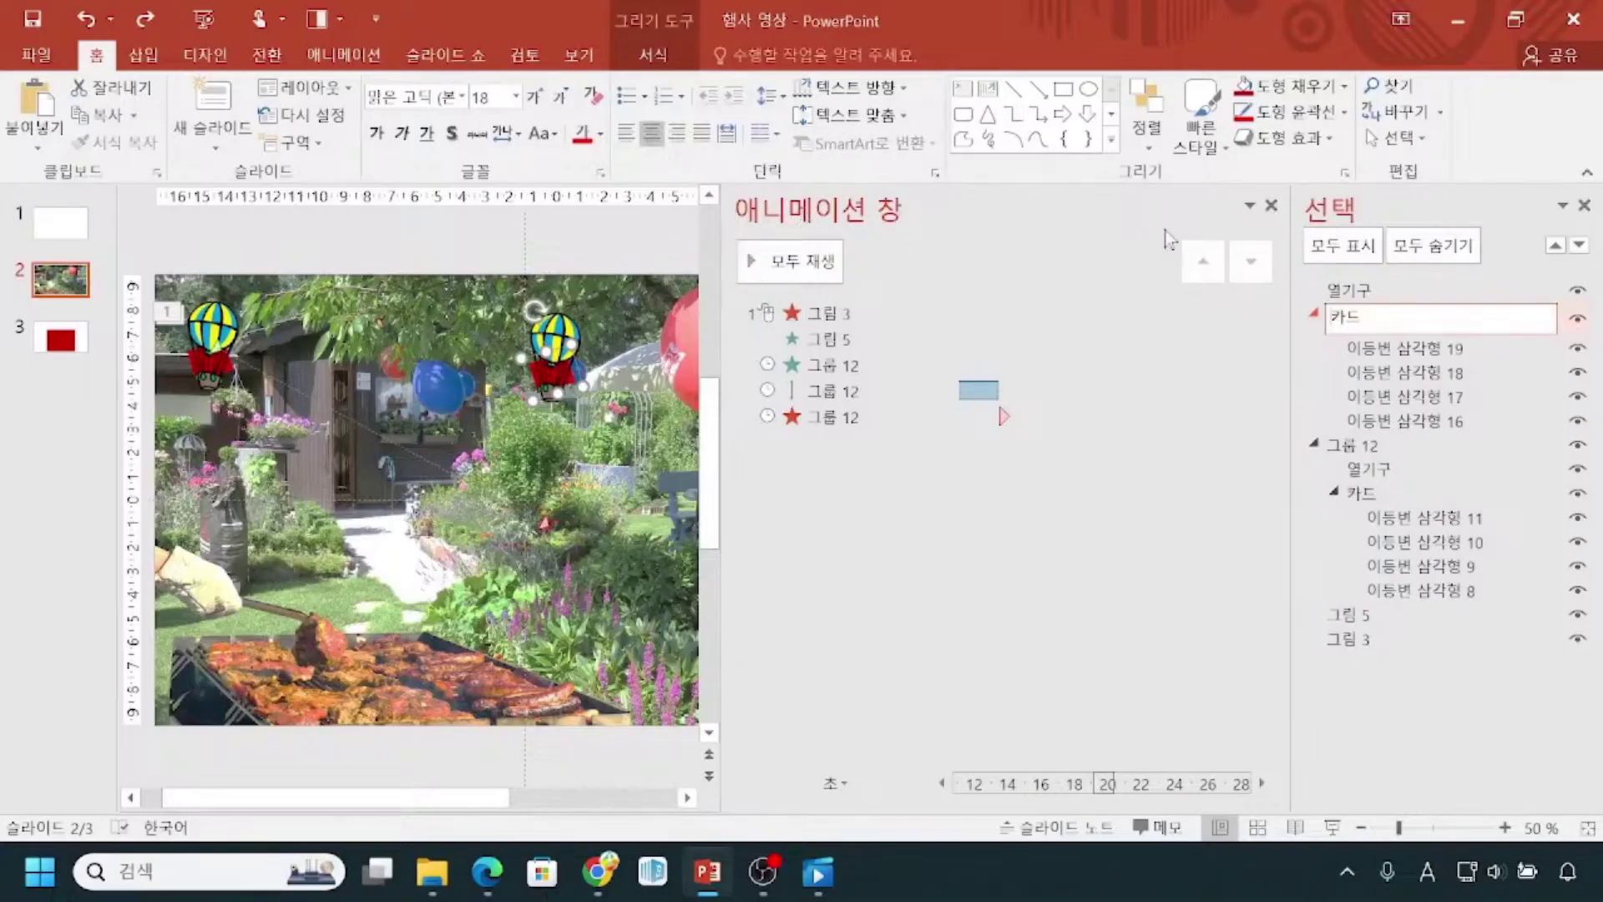
click(1270, 205)
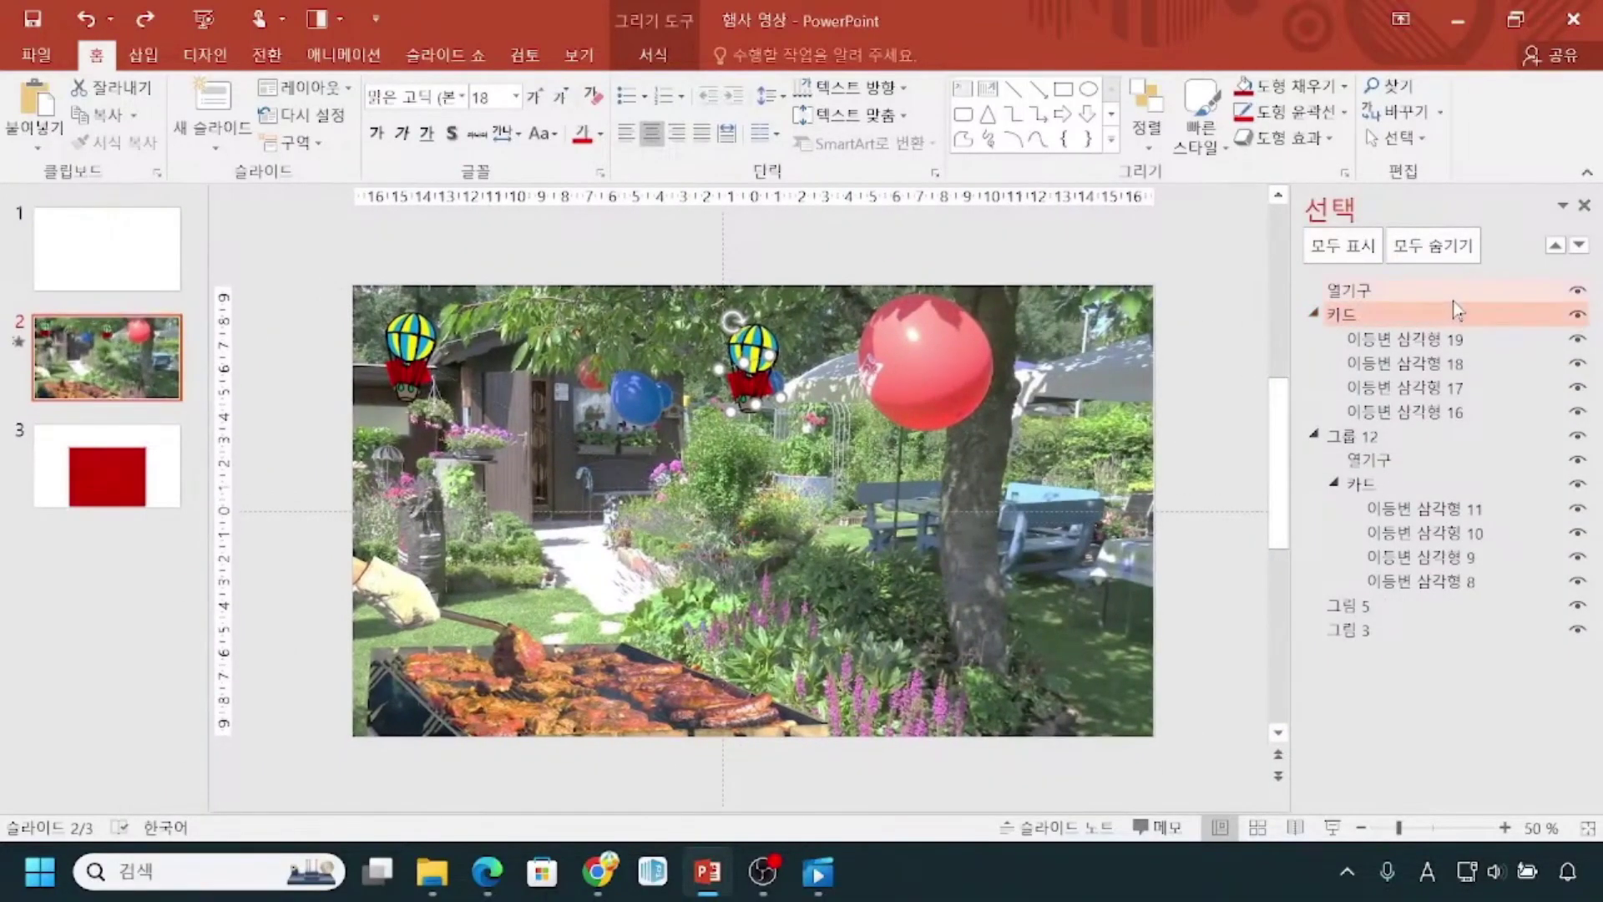
Compare the ungrouped copy's 카드 entry with the 카드 entry inside 그룹 12 in the object list.
drag(1315, 298, 1379, 326)
mouse_move(1329, 468)
mouse_down()
mouse_move(1338, 498)
mouse_move(1391, 503)
mouse_up()
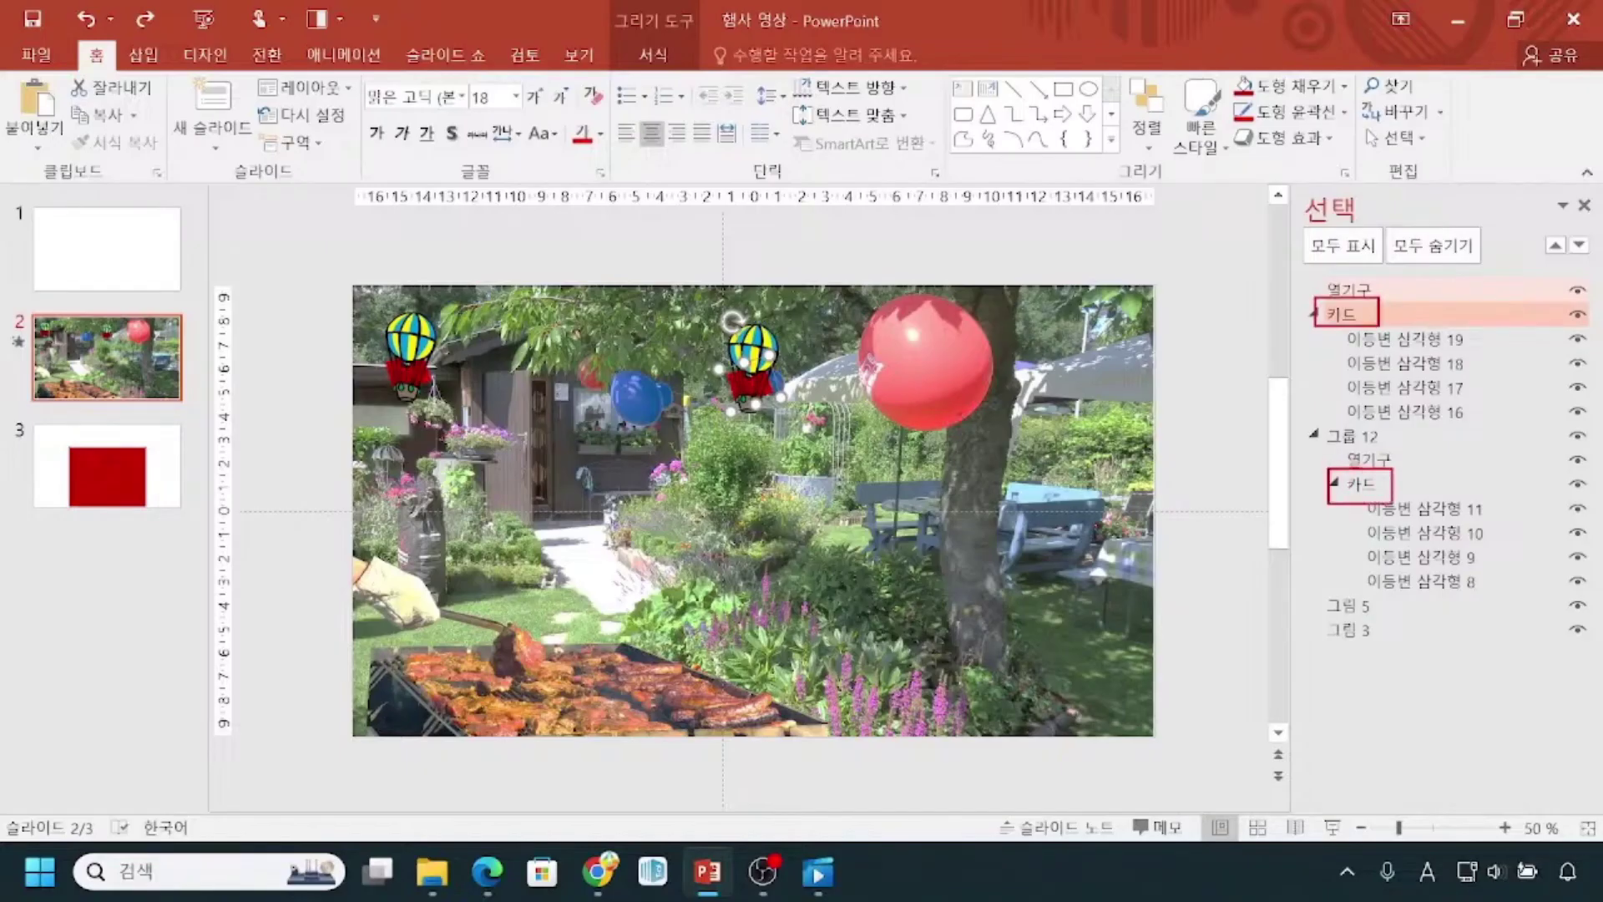
click(1333, 314)
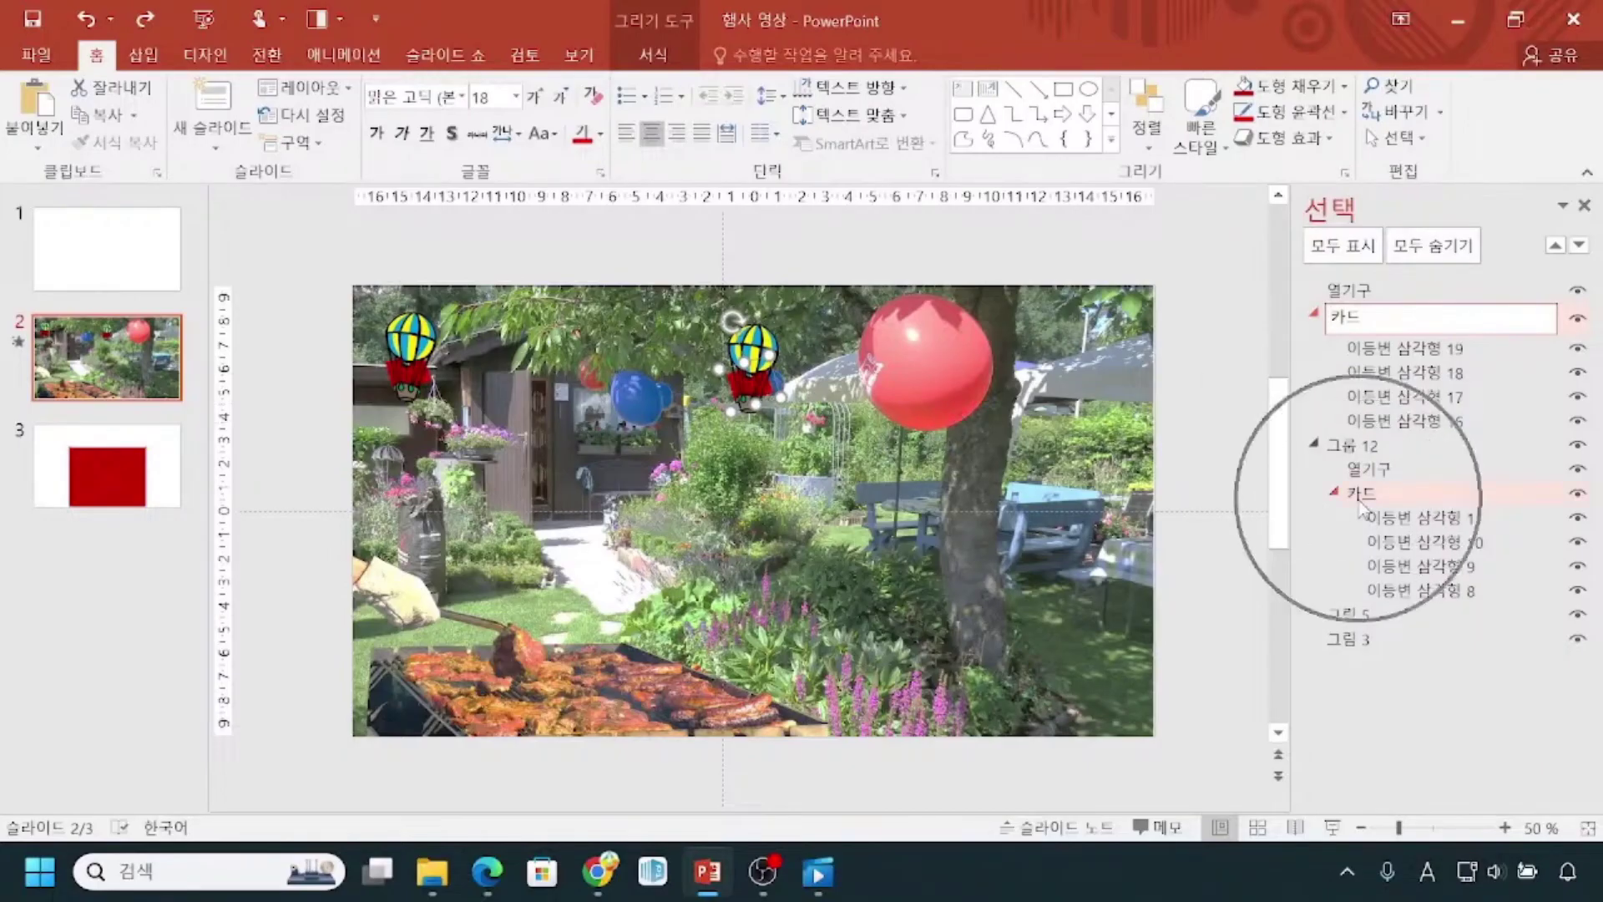
key(Escape)
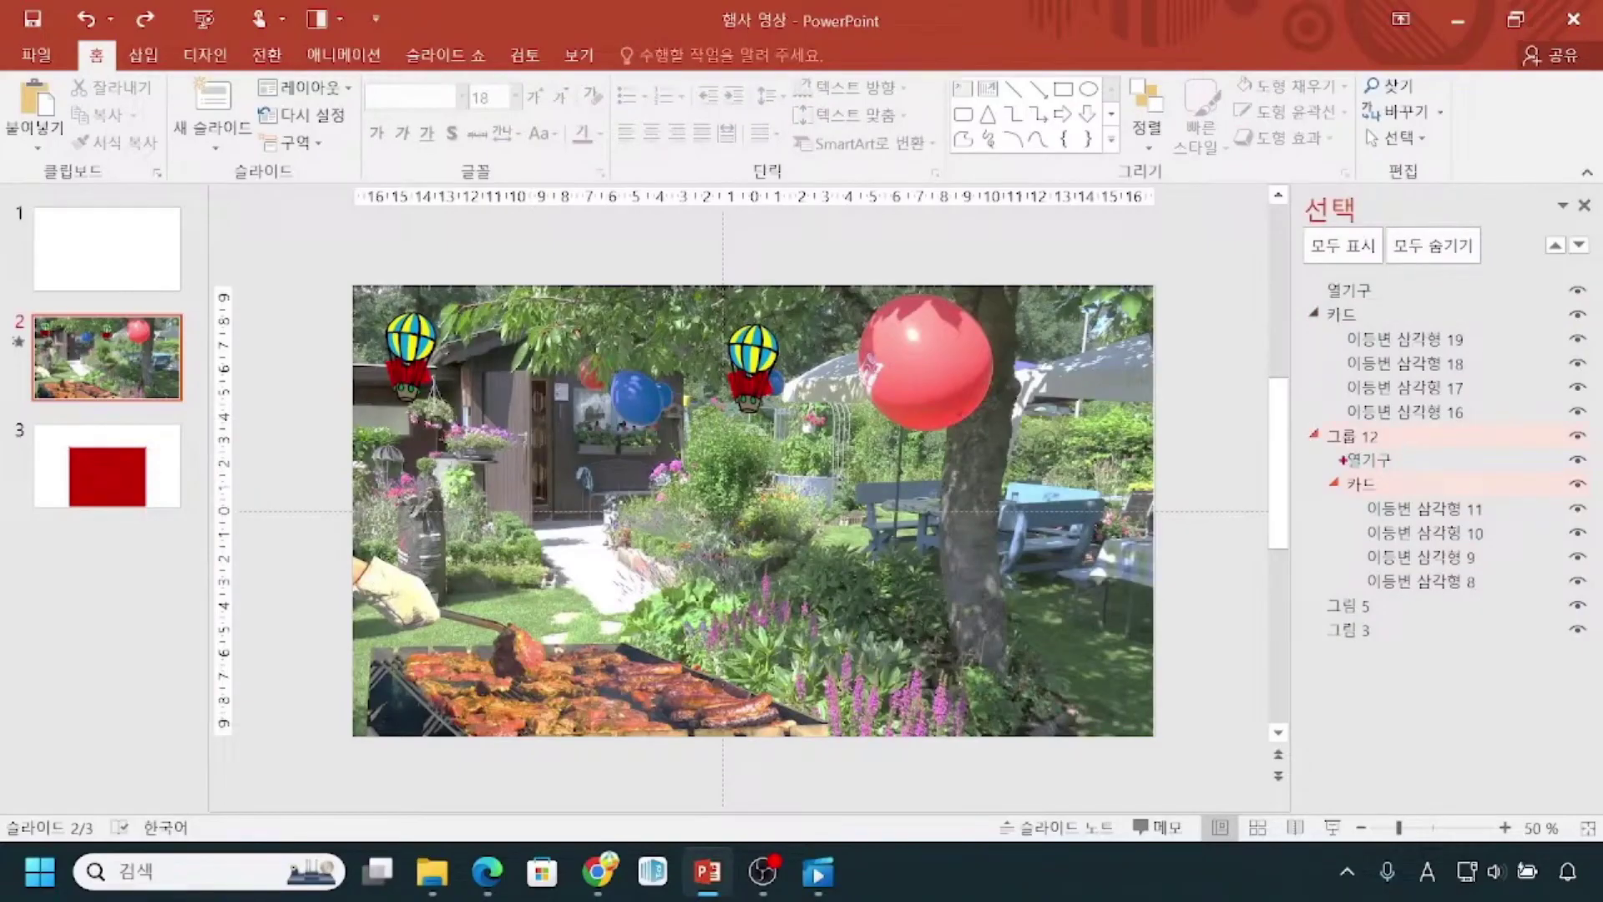
Delete the separate, ungrouped 카드 copy from slide 2, keeping the balloon copy and 그룹 12.
mouse_move(1306, 425)
mouse_down()
mouse_move(1381, 454)
mouse_move(1386, 430)
mouse_move(1319, 451)
mouse_move(1331, 551)
mouse_move(1428, 534)
mouse_move(1396, 427)
mouse_up()
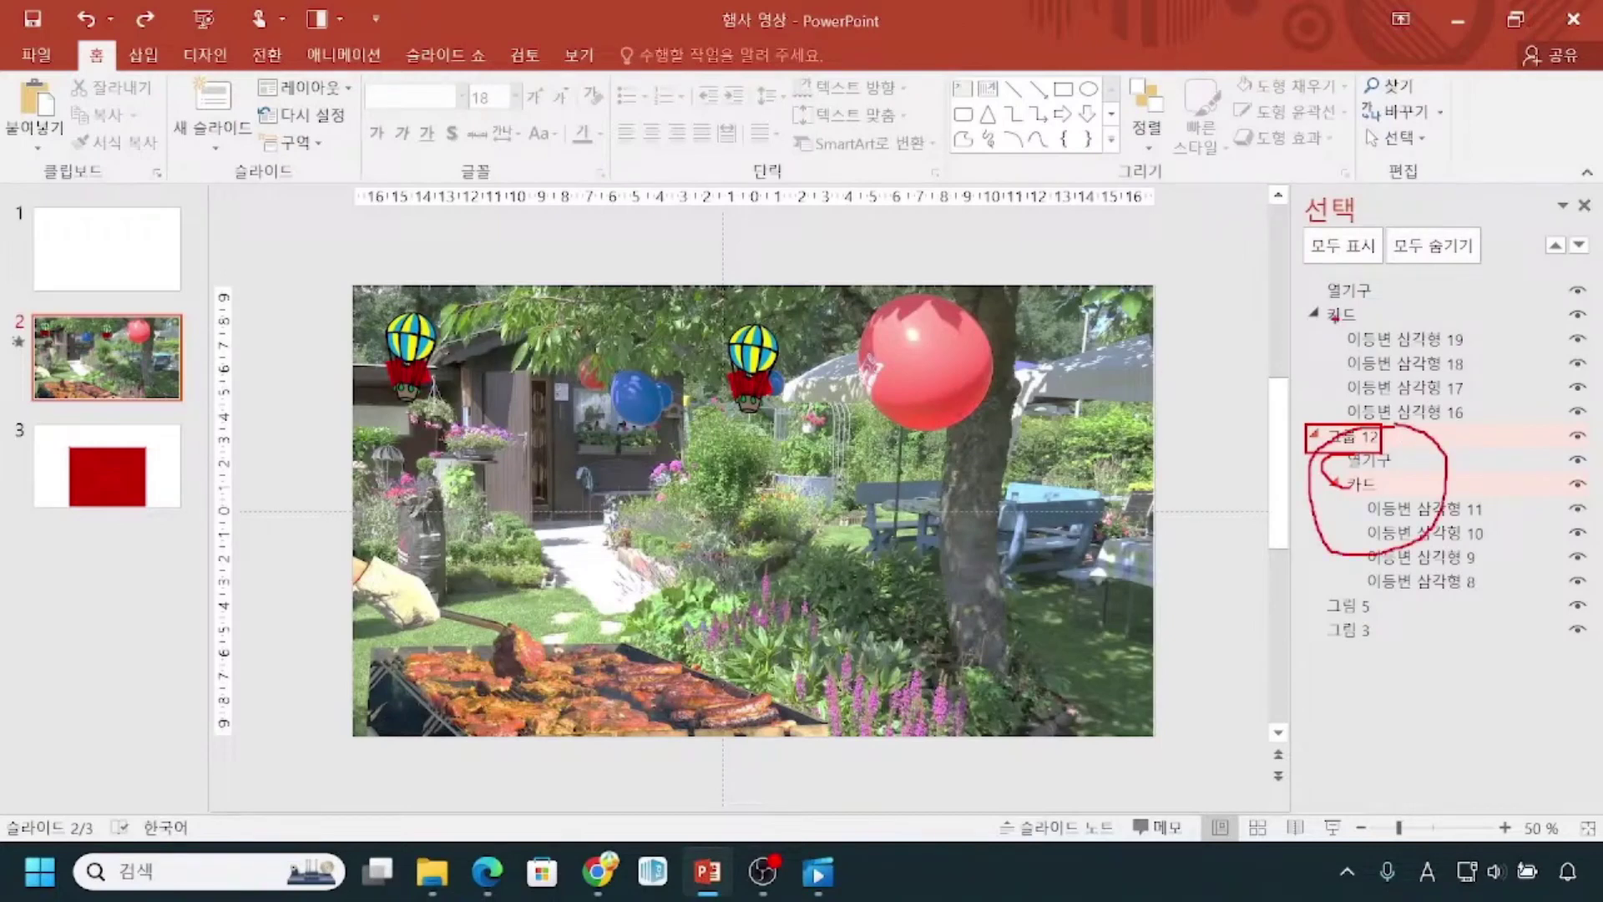
drag(1313, 302, 1378, 325)
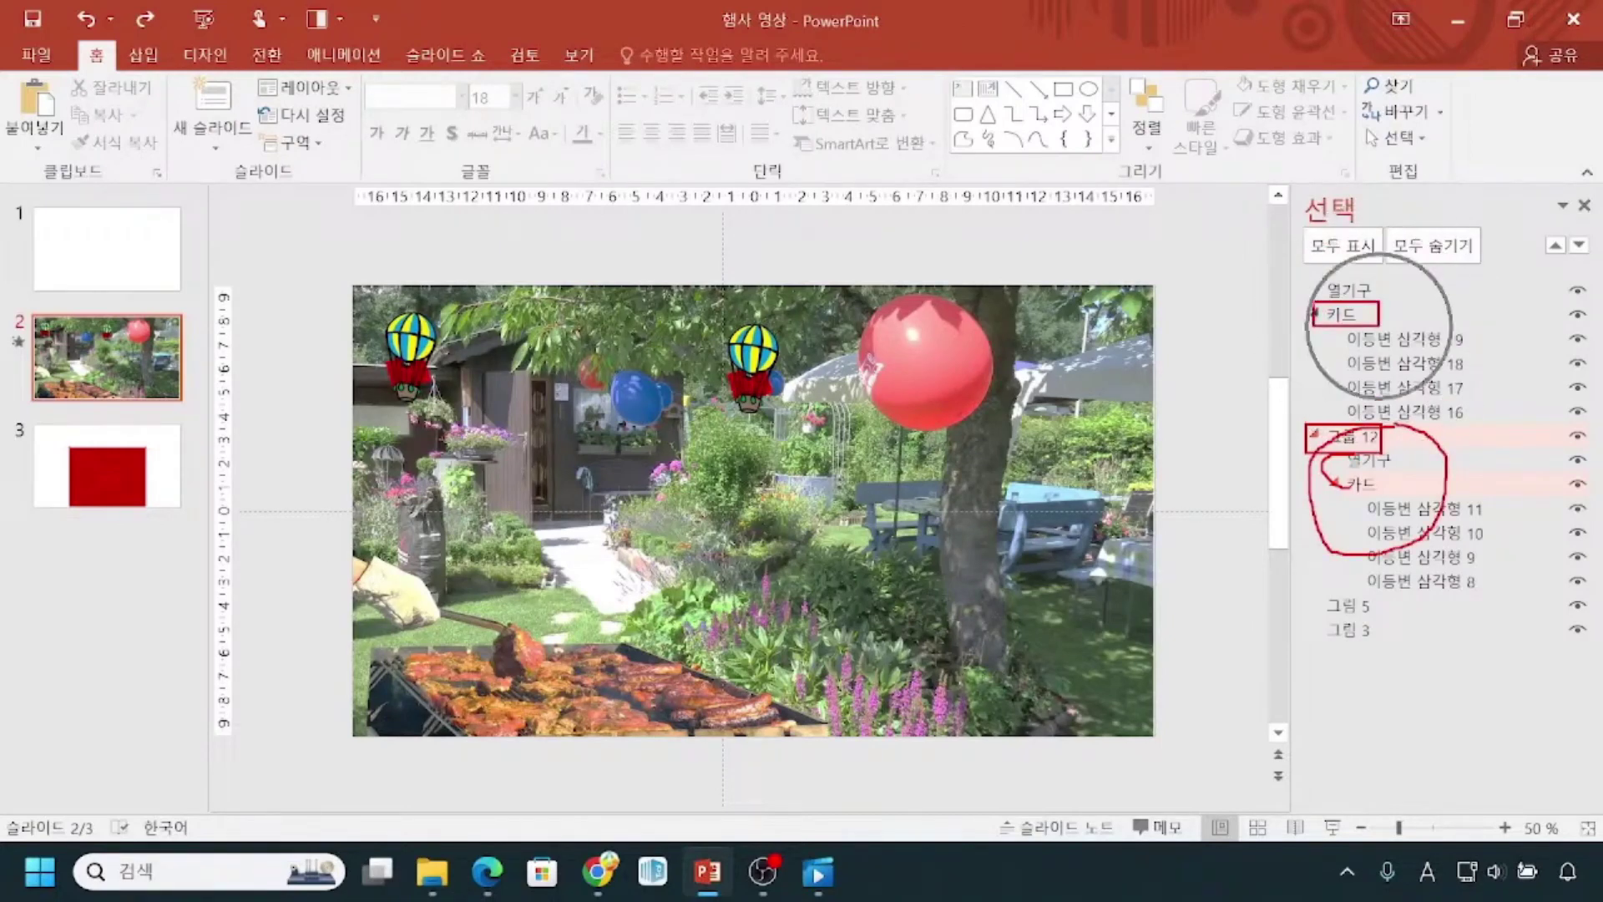
key(Escape)
click(1364, 321)
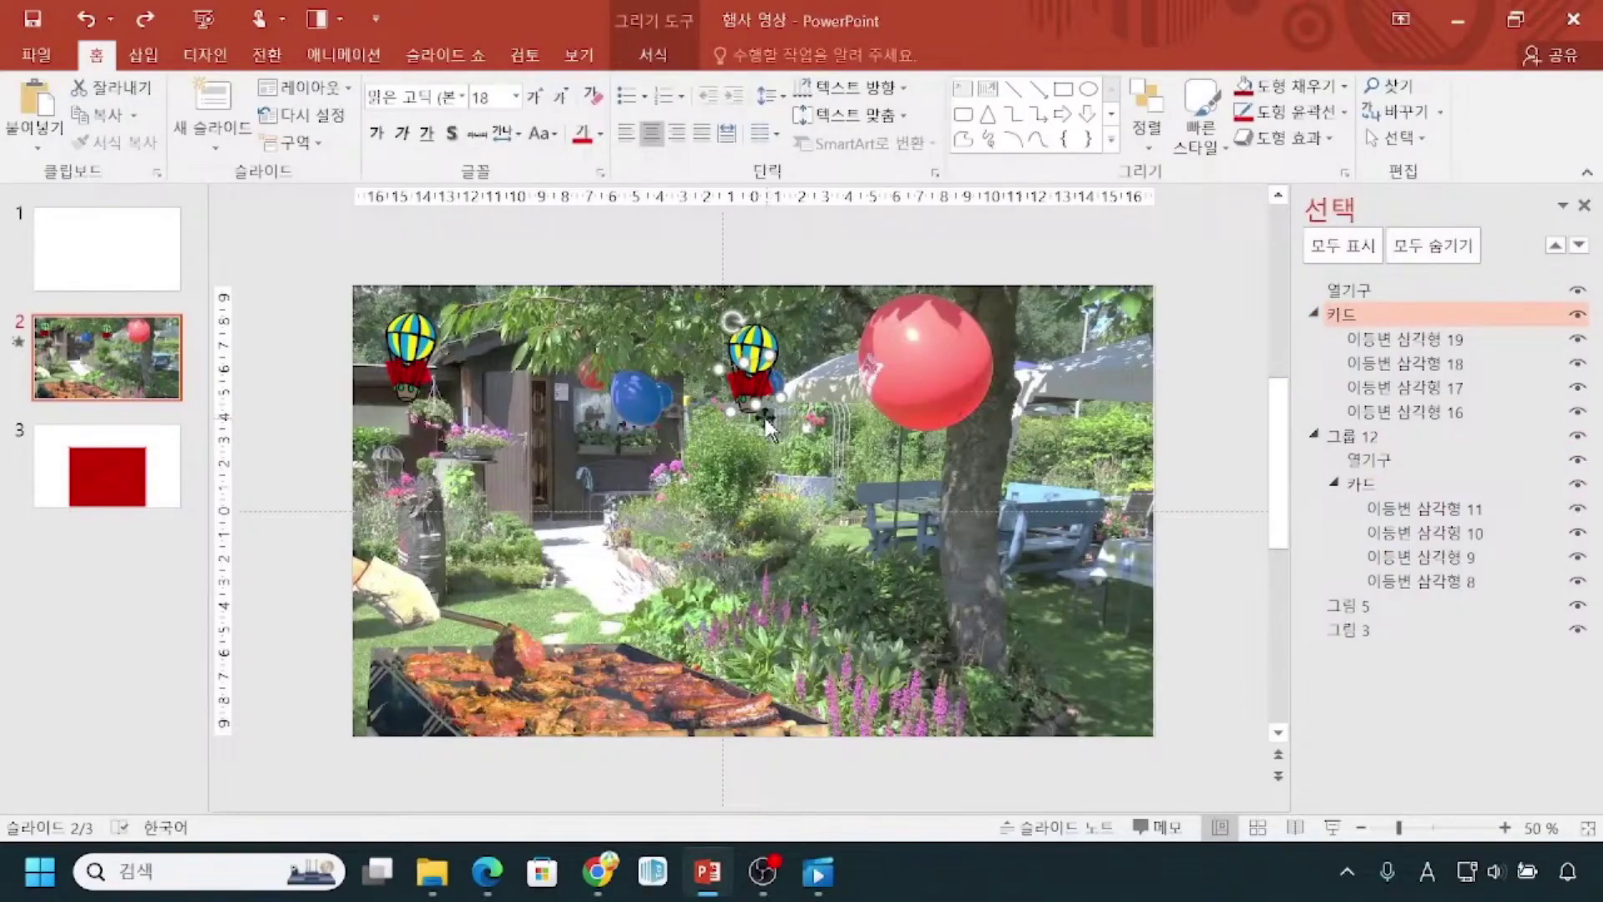
key(Delete)
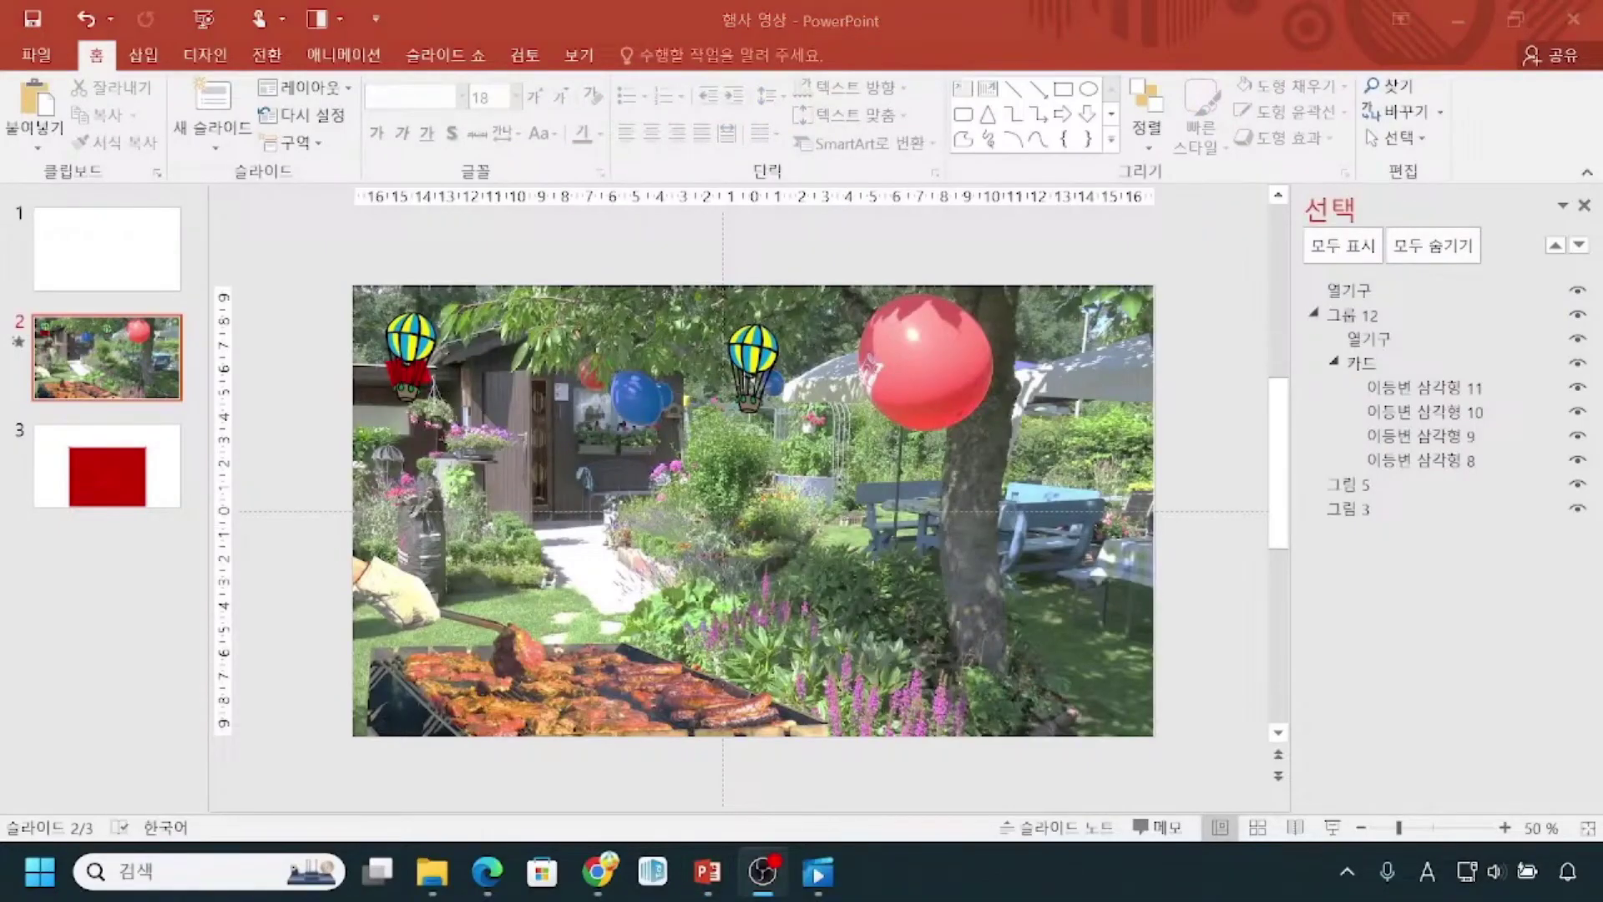
click(738, 394)
mouse_move(721, 465)
mouse_down()
mouse_move(771, 551)
mouse_move(810, 558)
mouse_up()
click(764, 516)
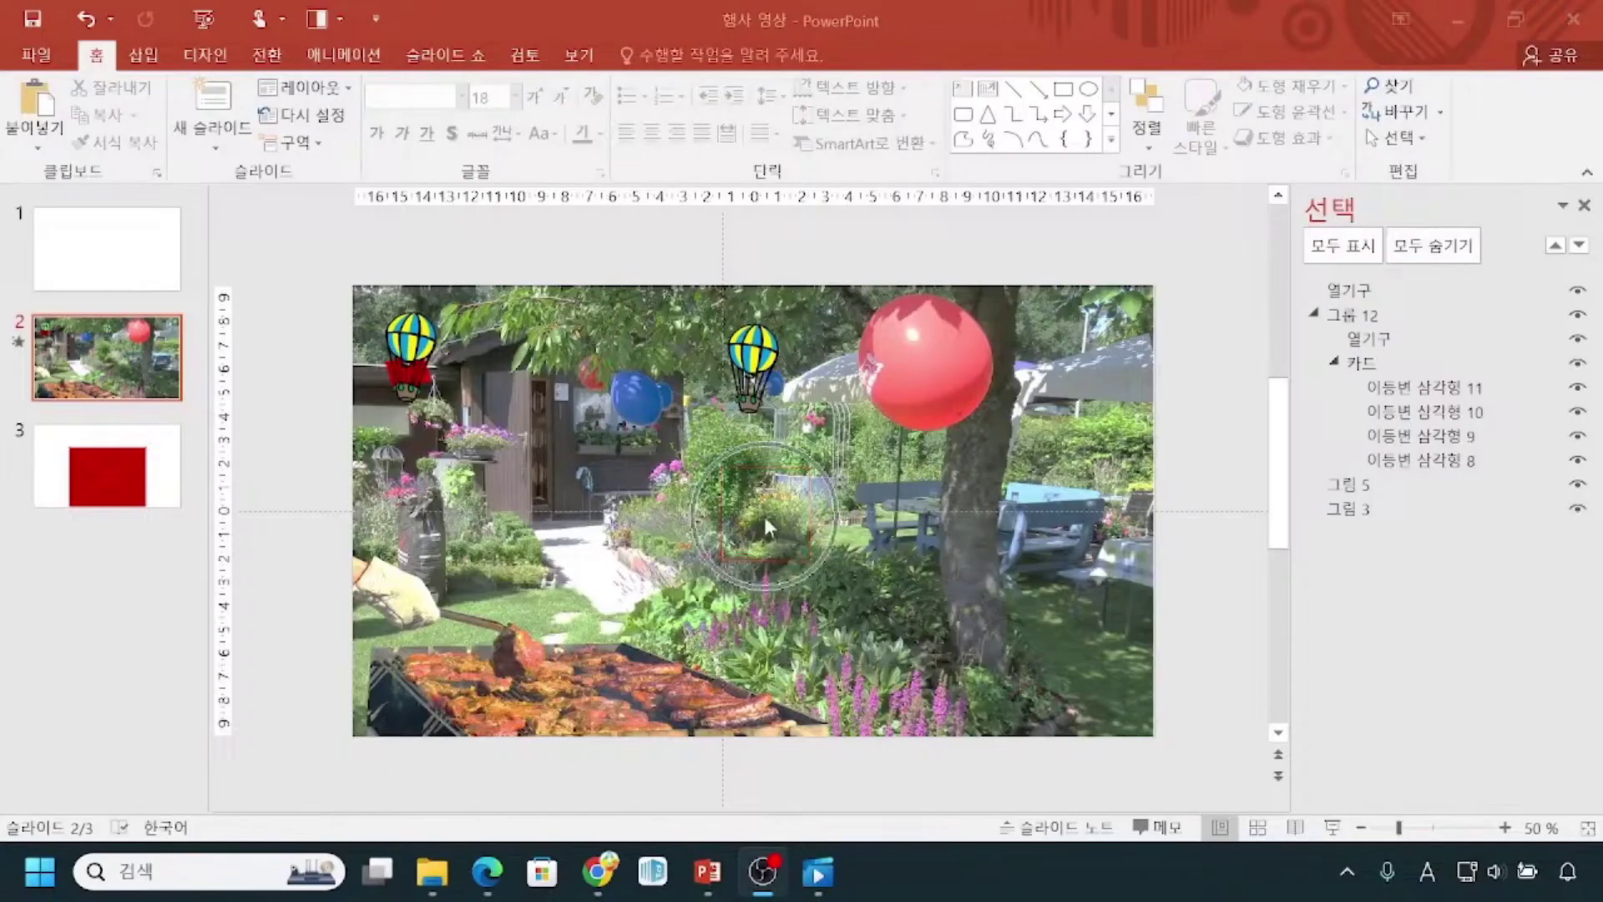
Hide the selection list and show slide 2's animation list.
click(354, 69)
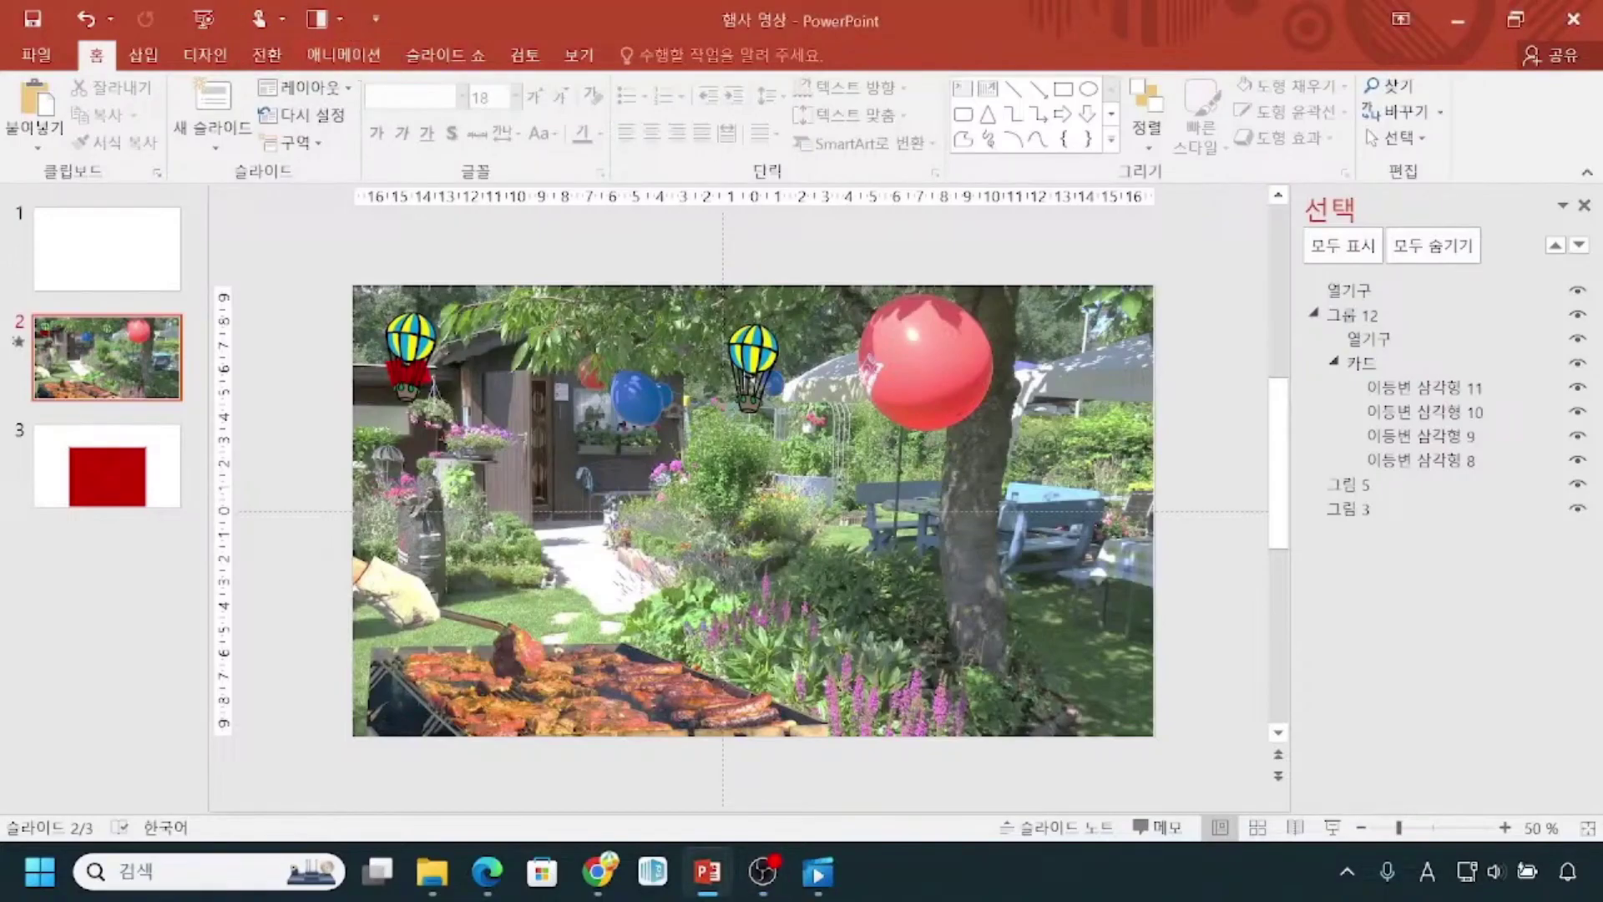
click(1584, 205)
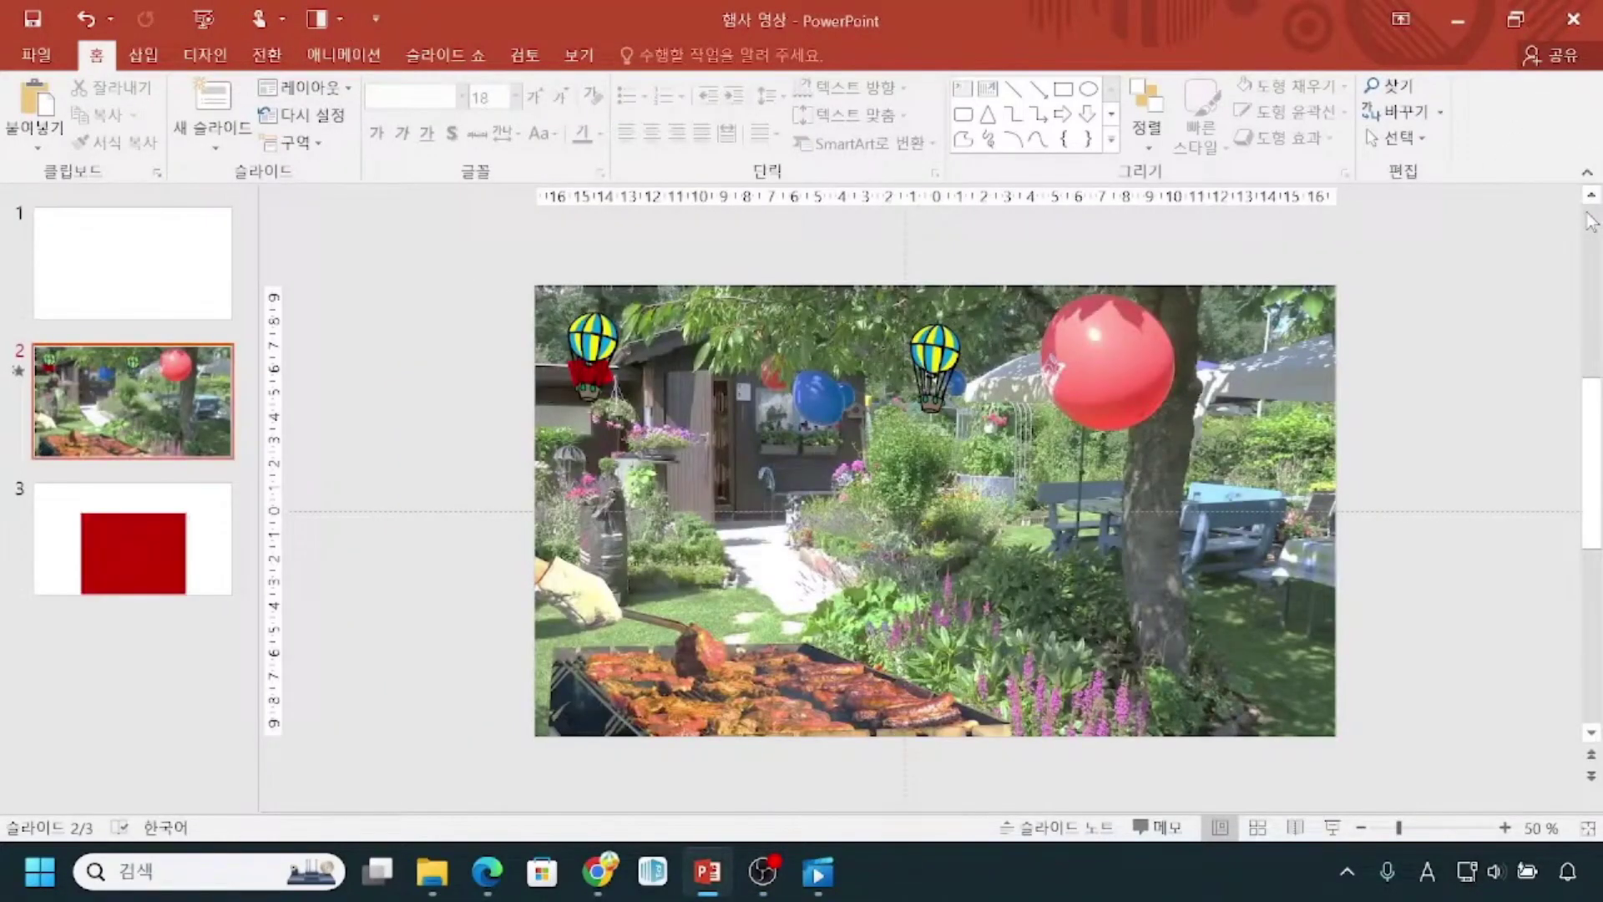
click(359, 57)
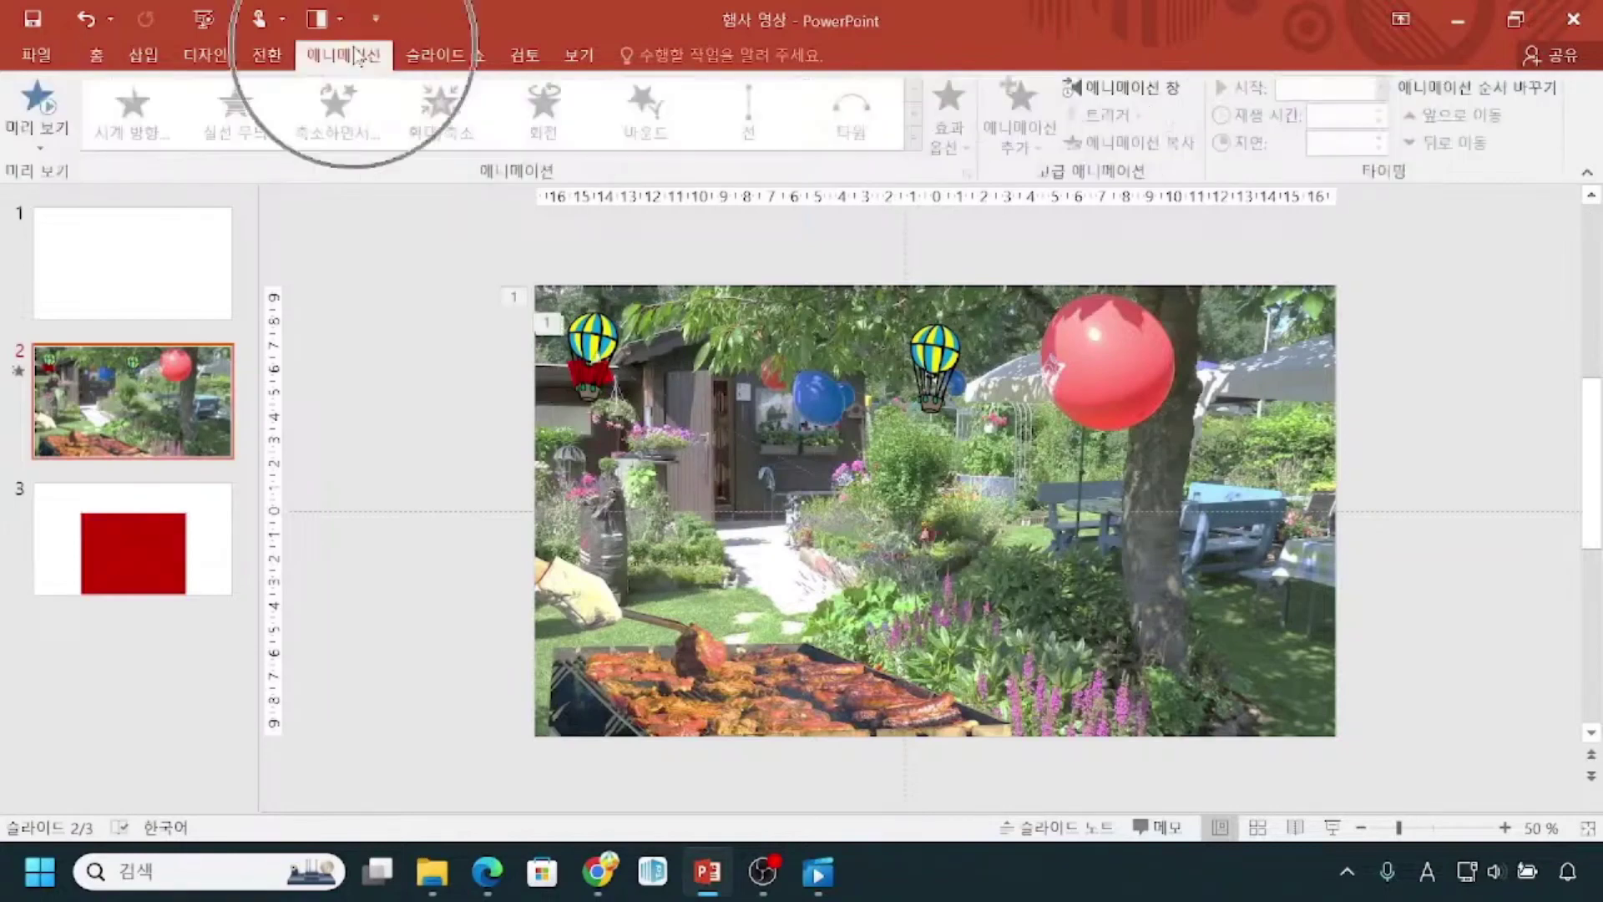
click(1118, 88)
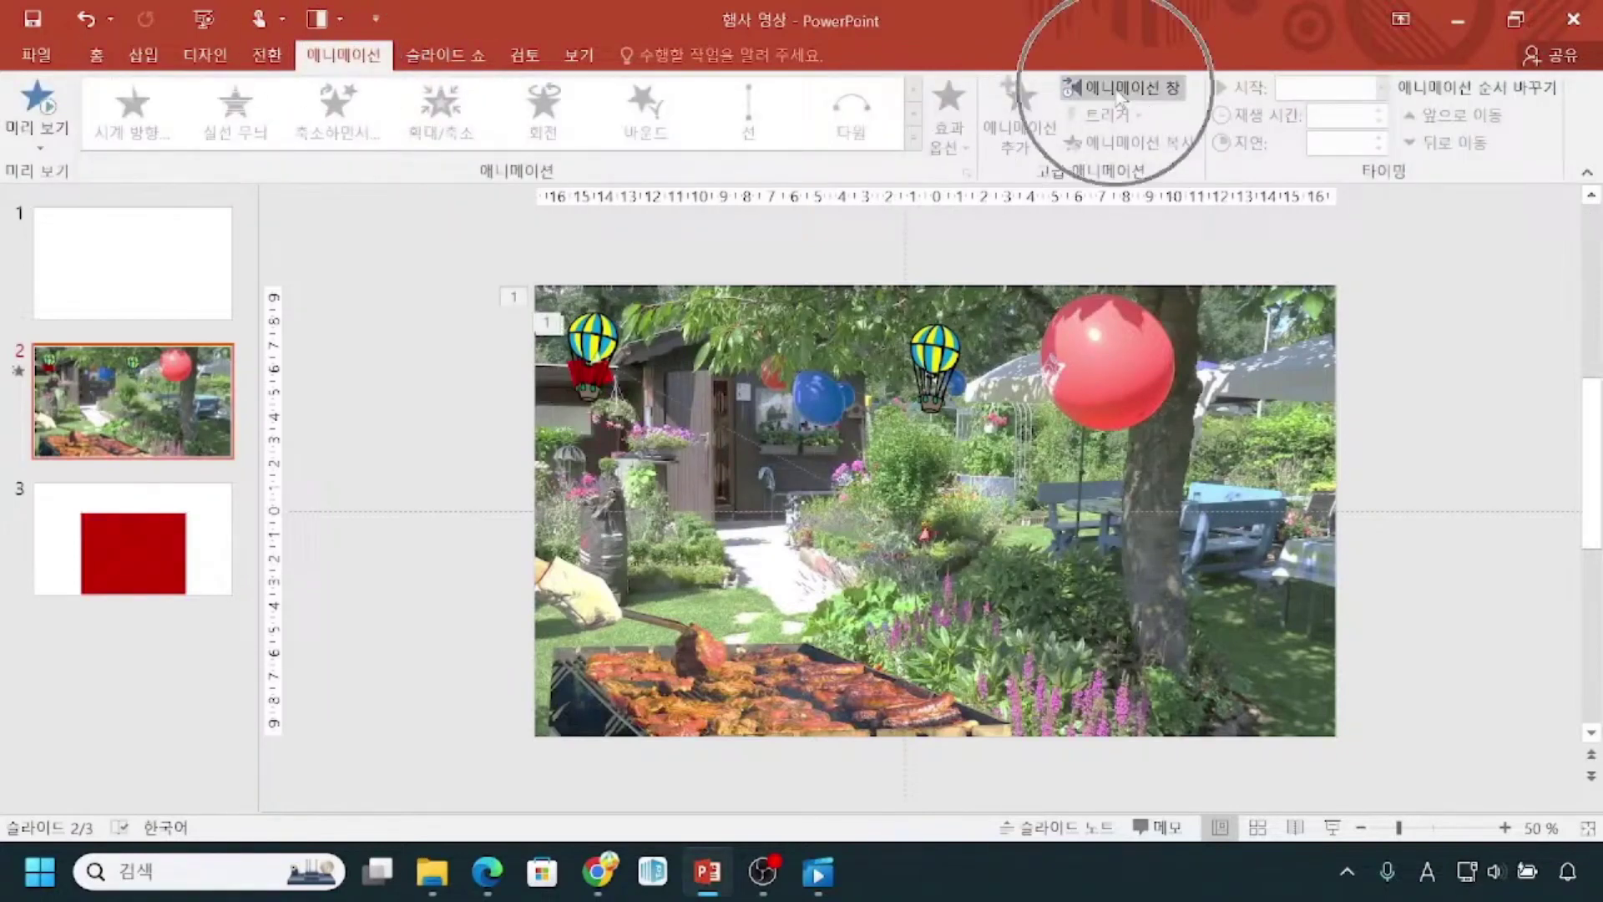
click(1118, 88)
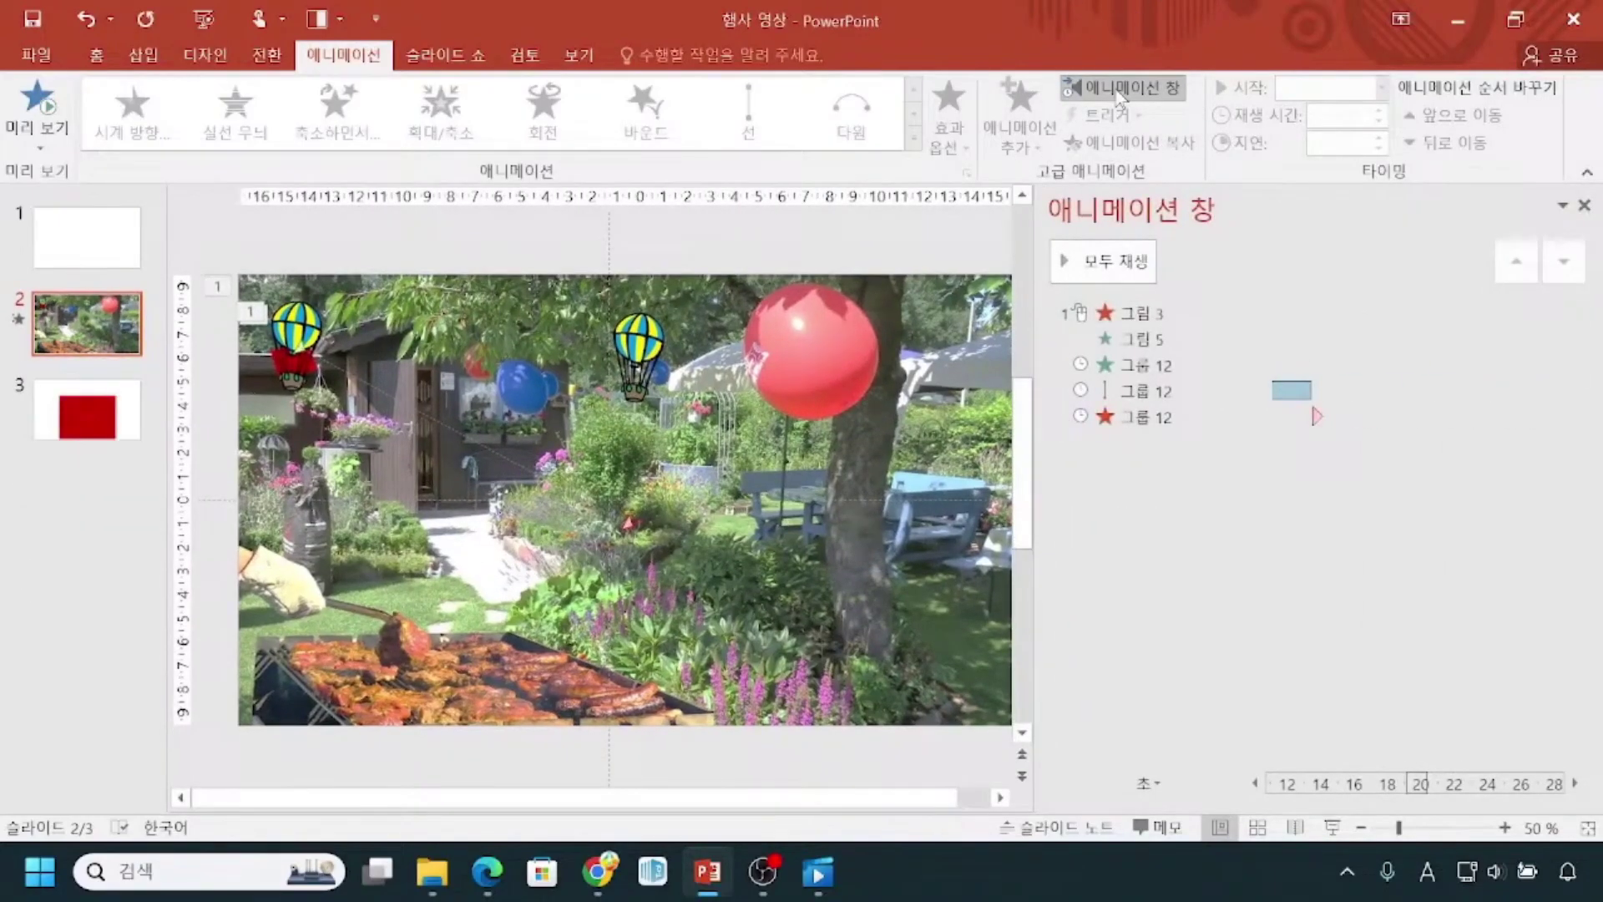
click(610, 527)
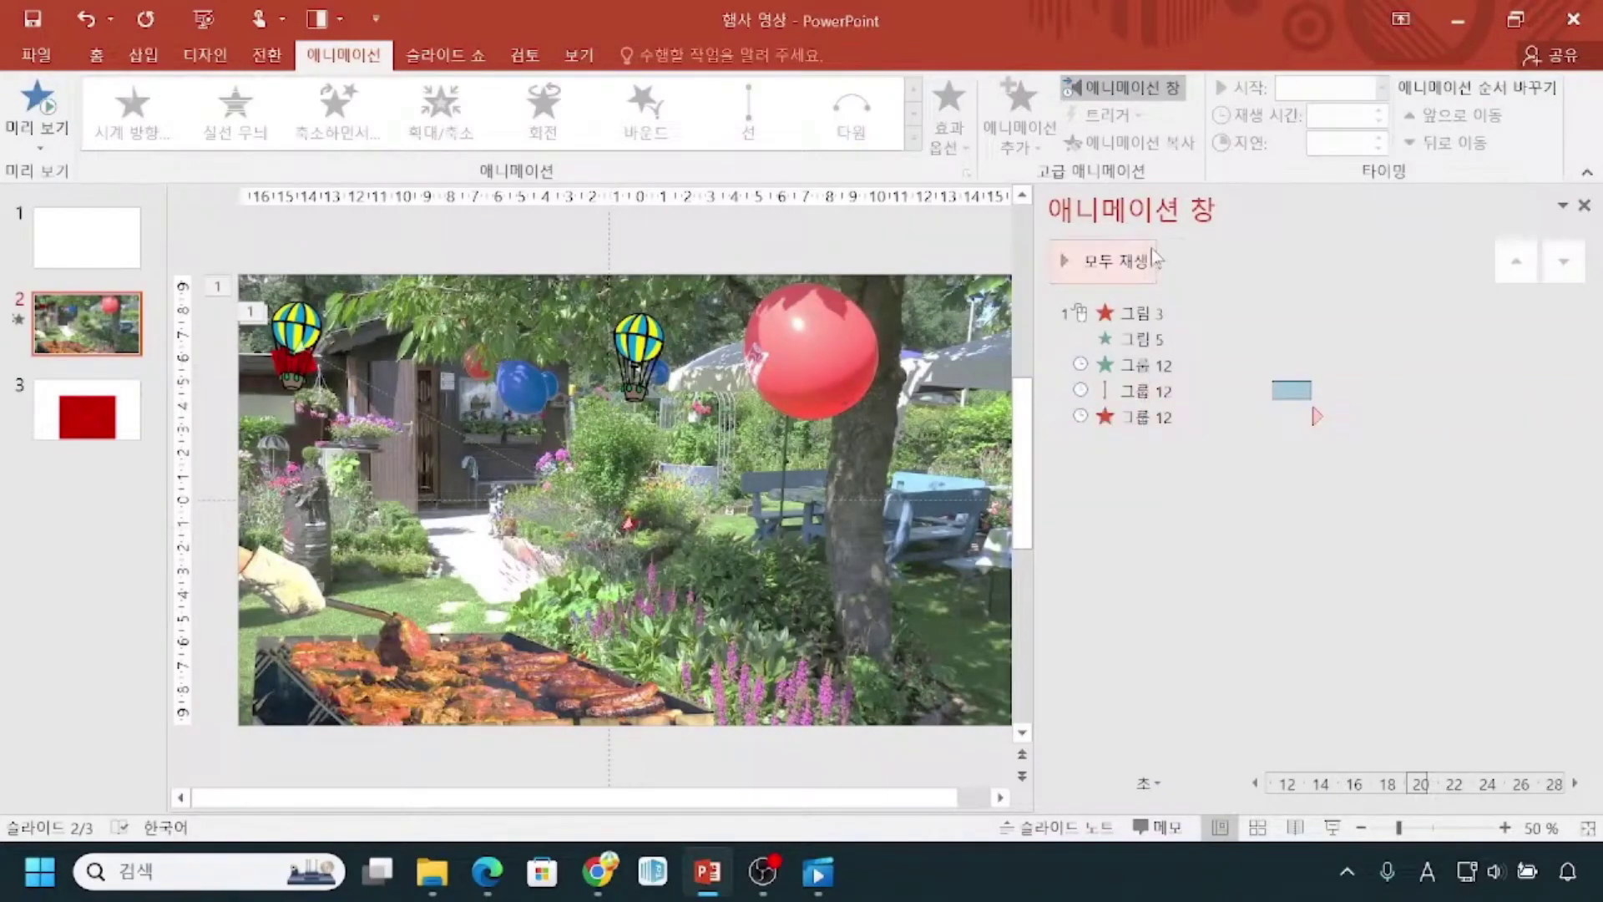
Move the separate balloon copy straight down onto the end position of 그룹 12's line motion path, and recheck its alignment against that path.
click(1165, 391)
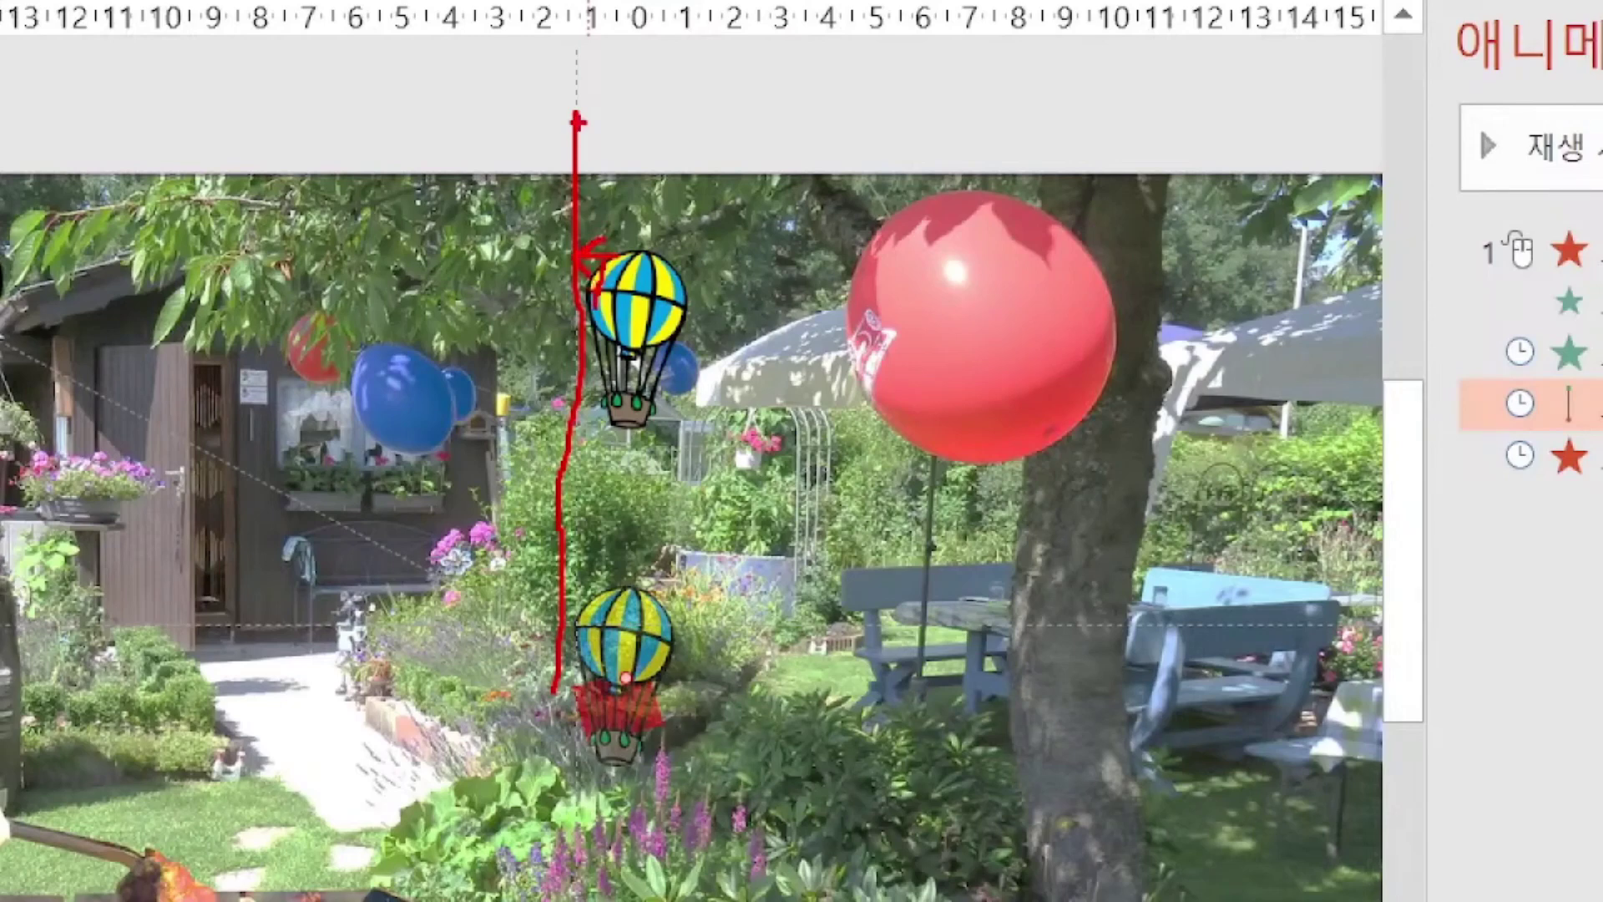
drag(636, 442, 615, 728)
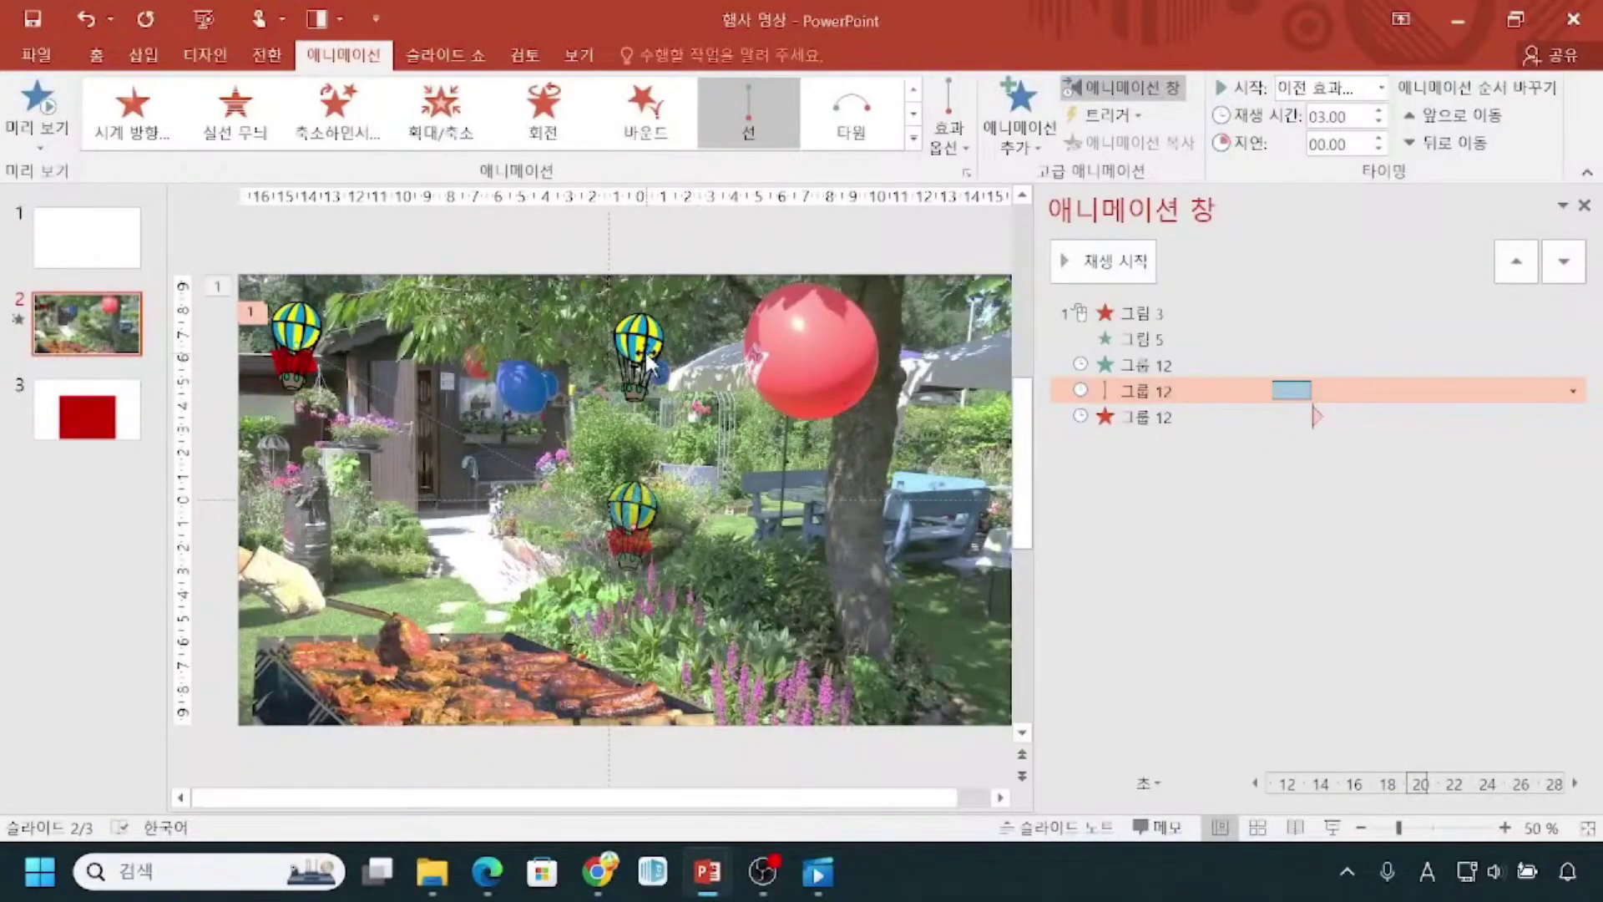
scroll(594, 321, up, 2)
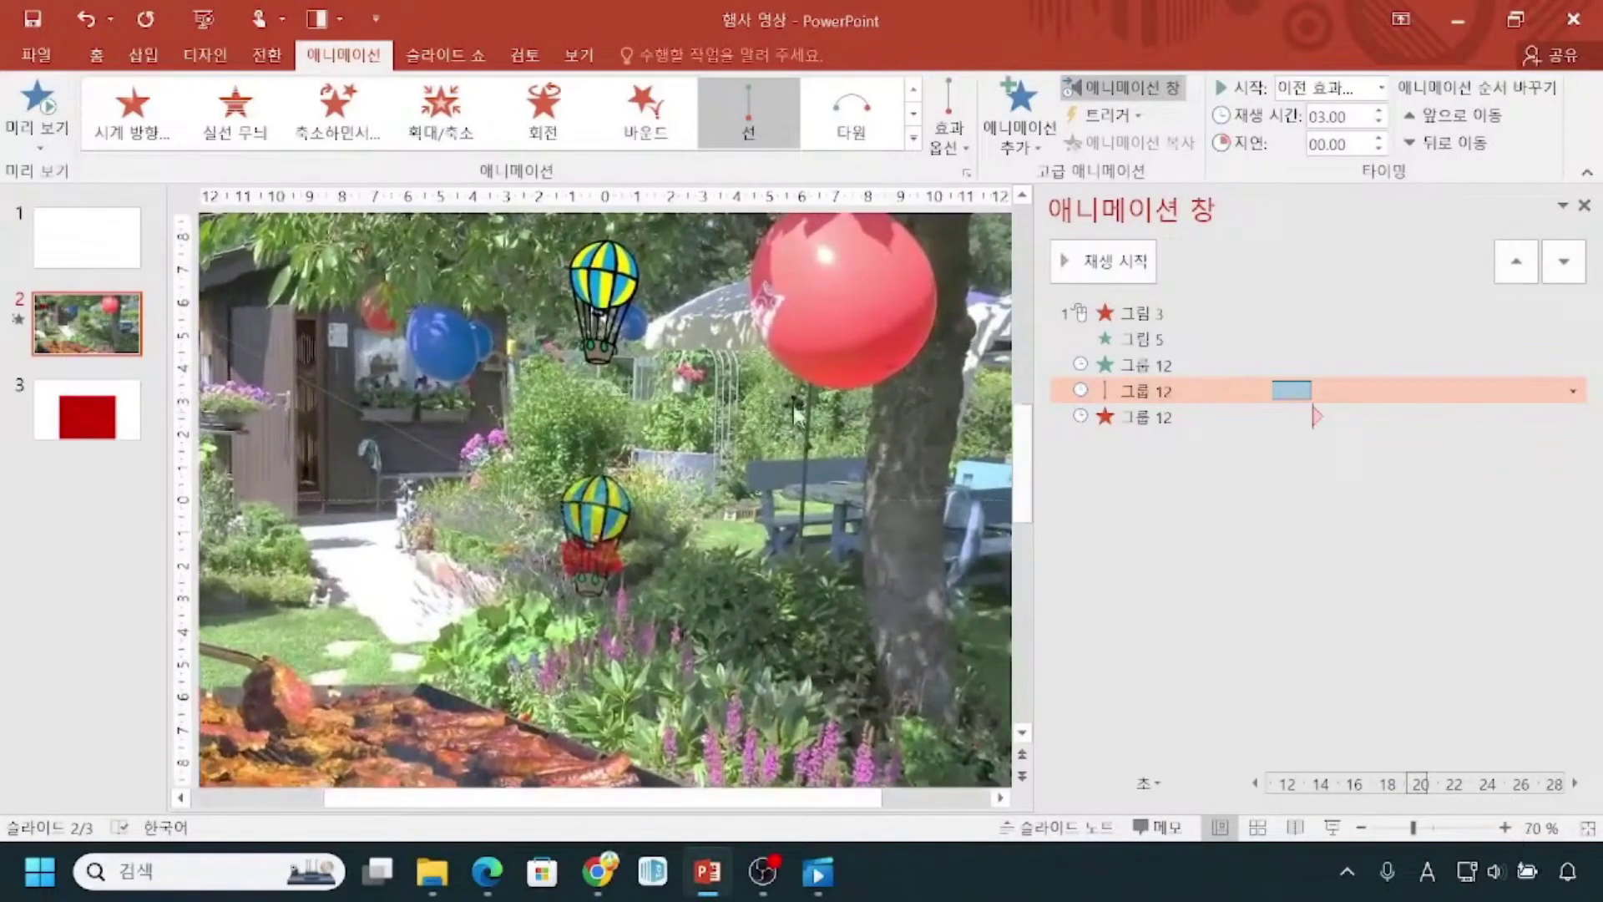
click(594, 320)
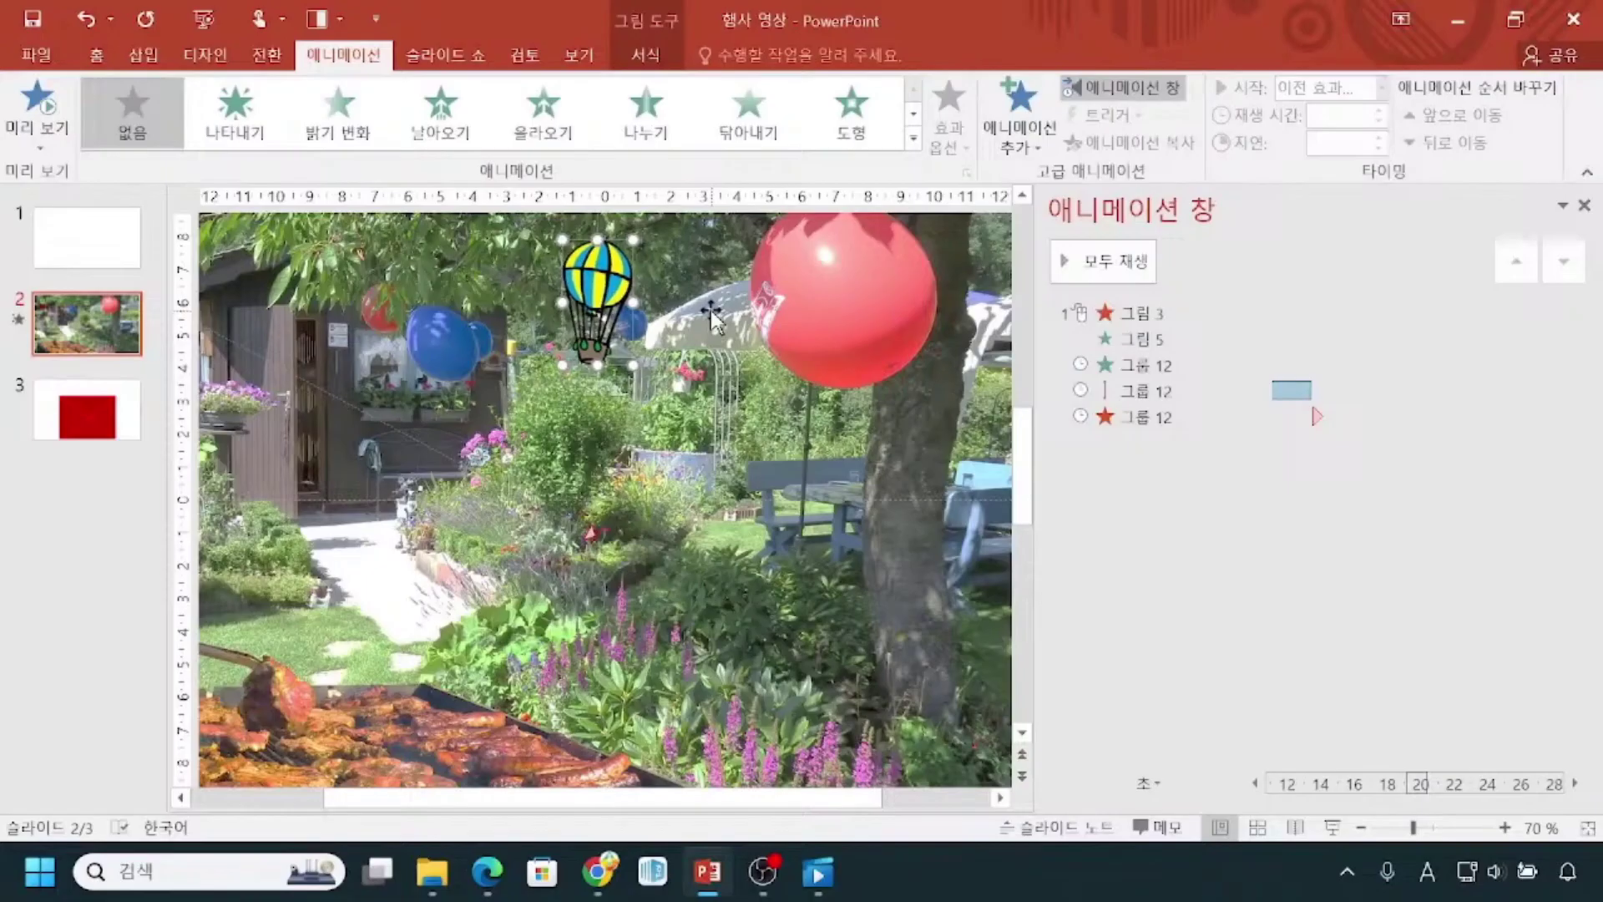
key(ctrl)
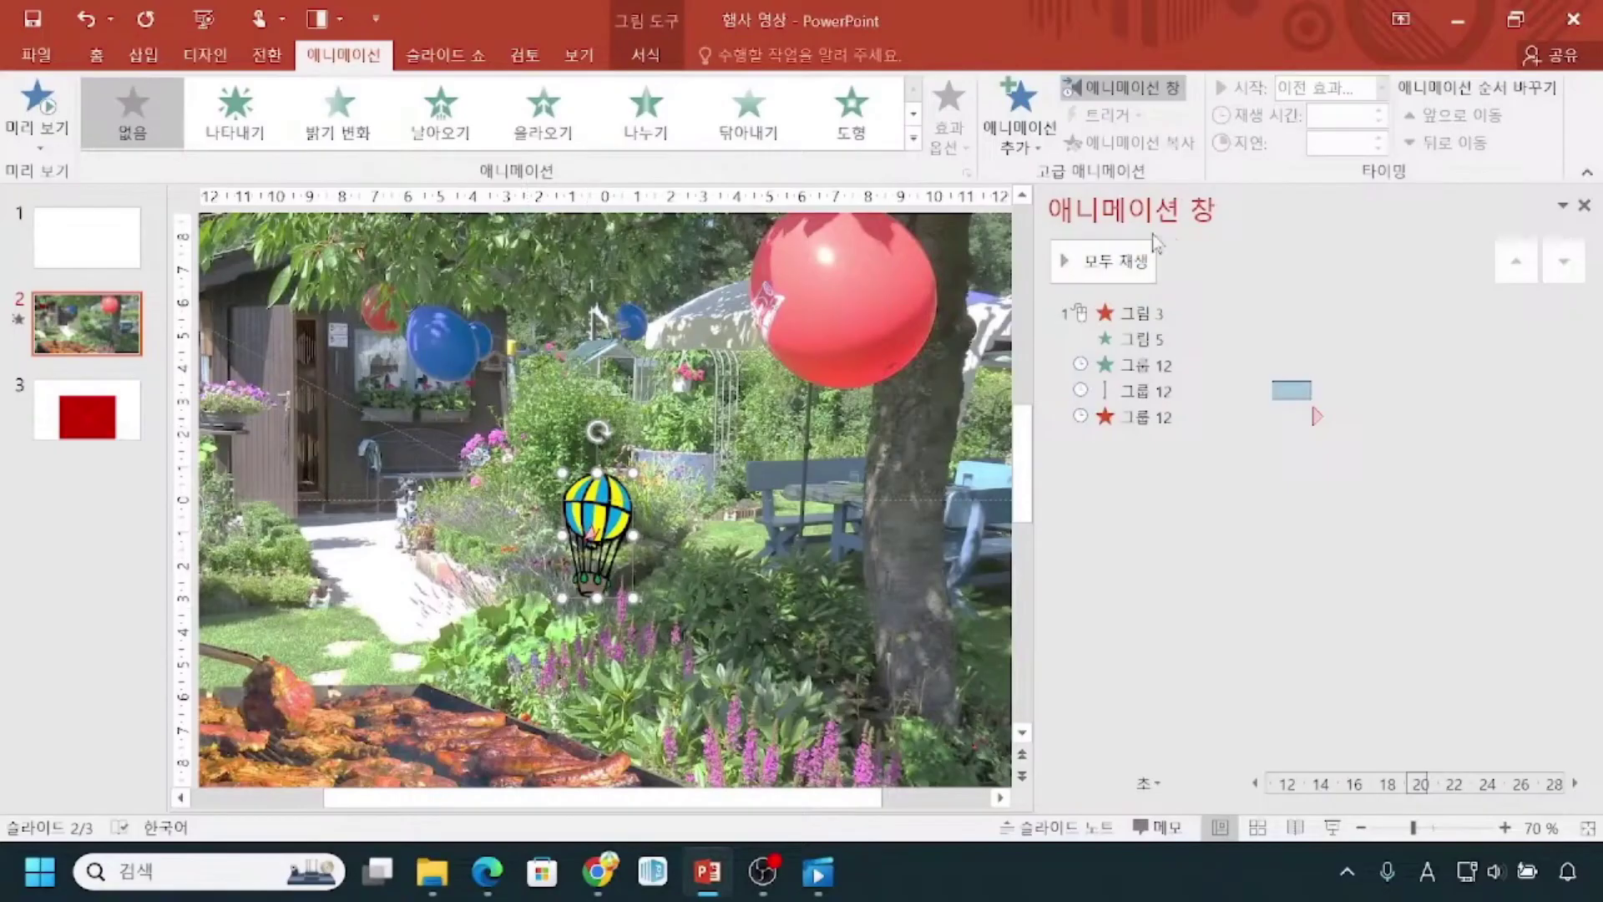
click(1146, 394)
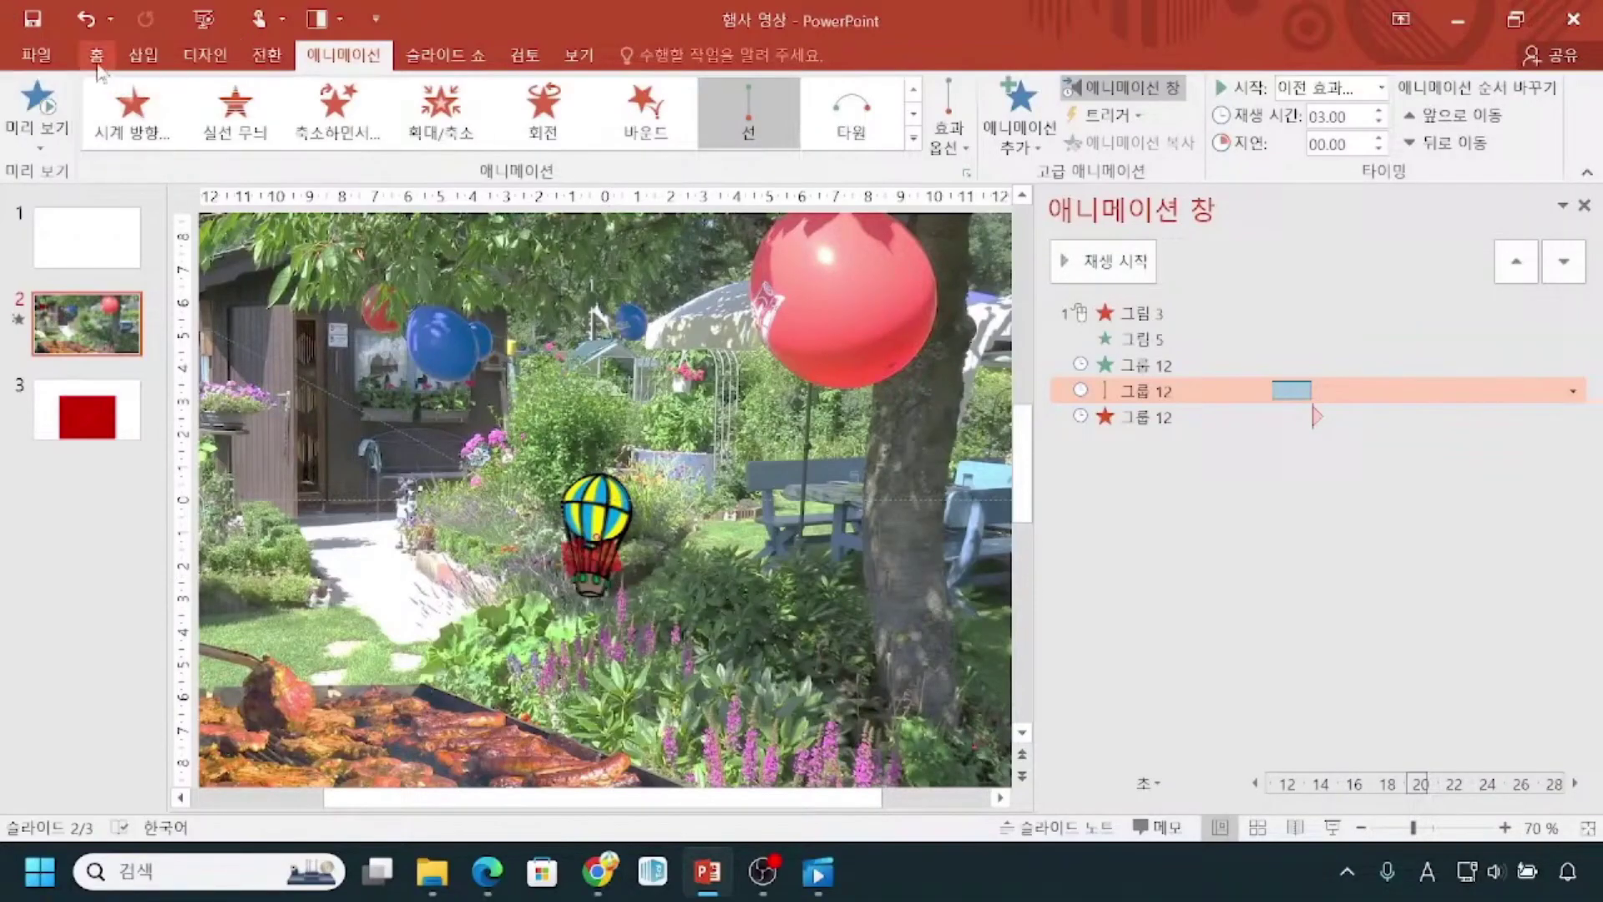
Show the selection list beside the animation list and compare the separate 열기구 entry with the entries inside 그룹 12.
click(97, 57)
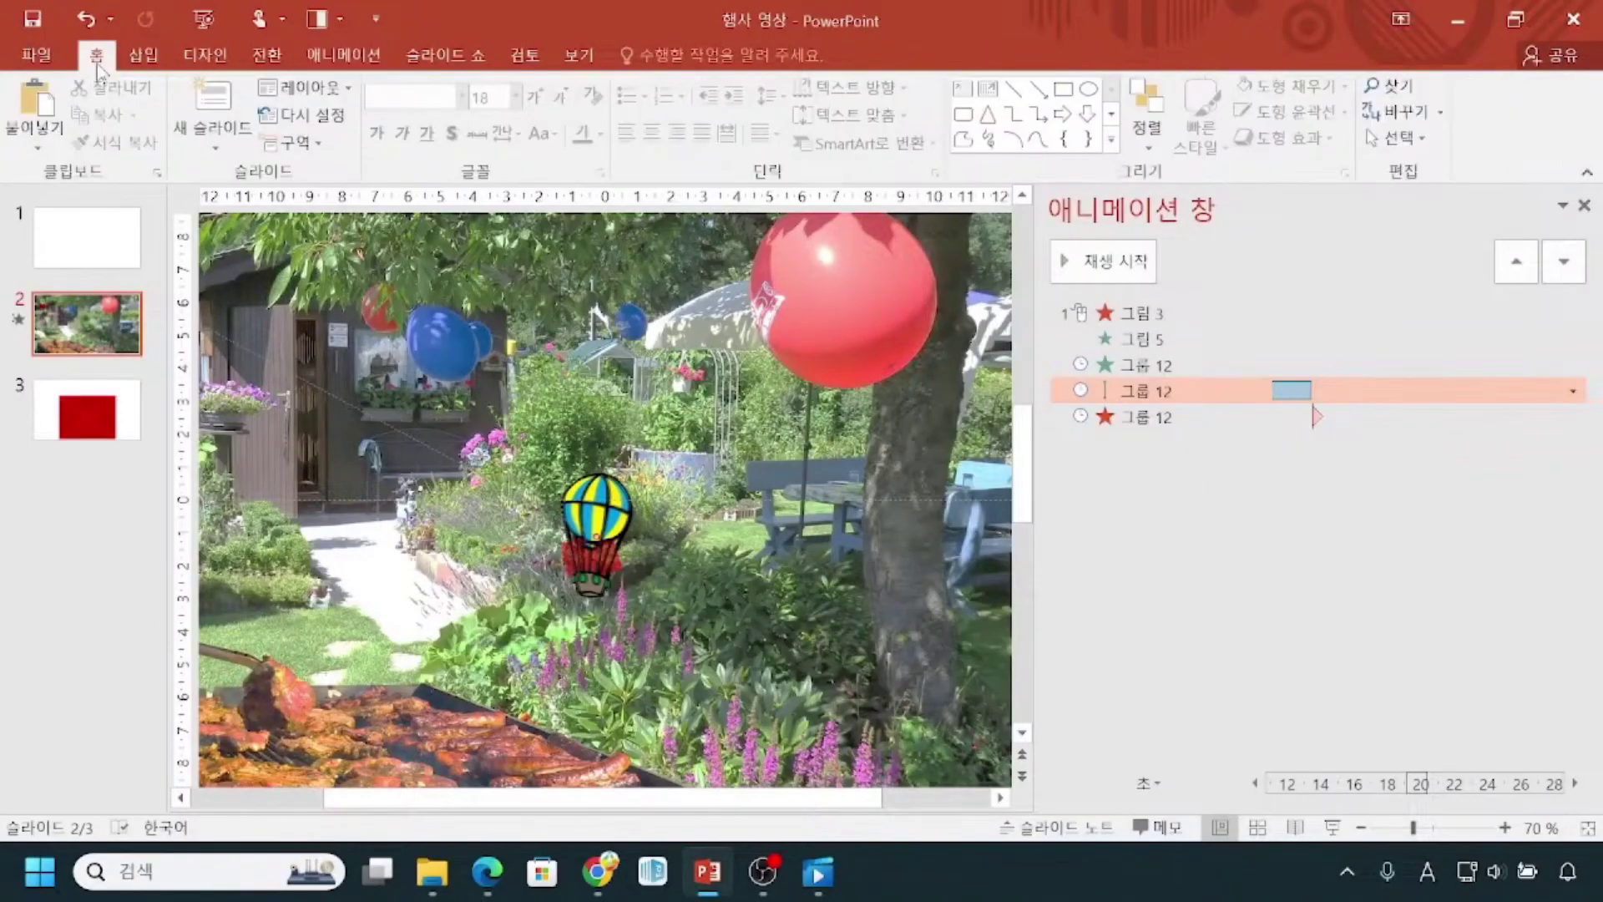
click(1425, 149)
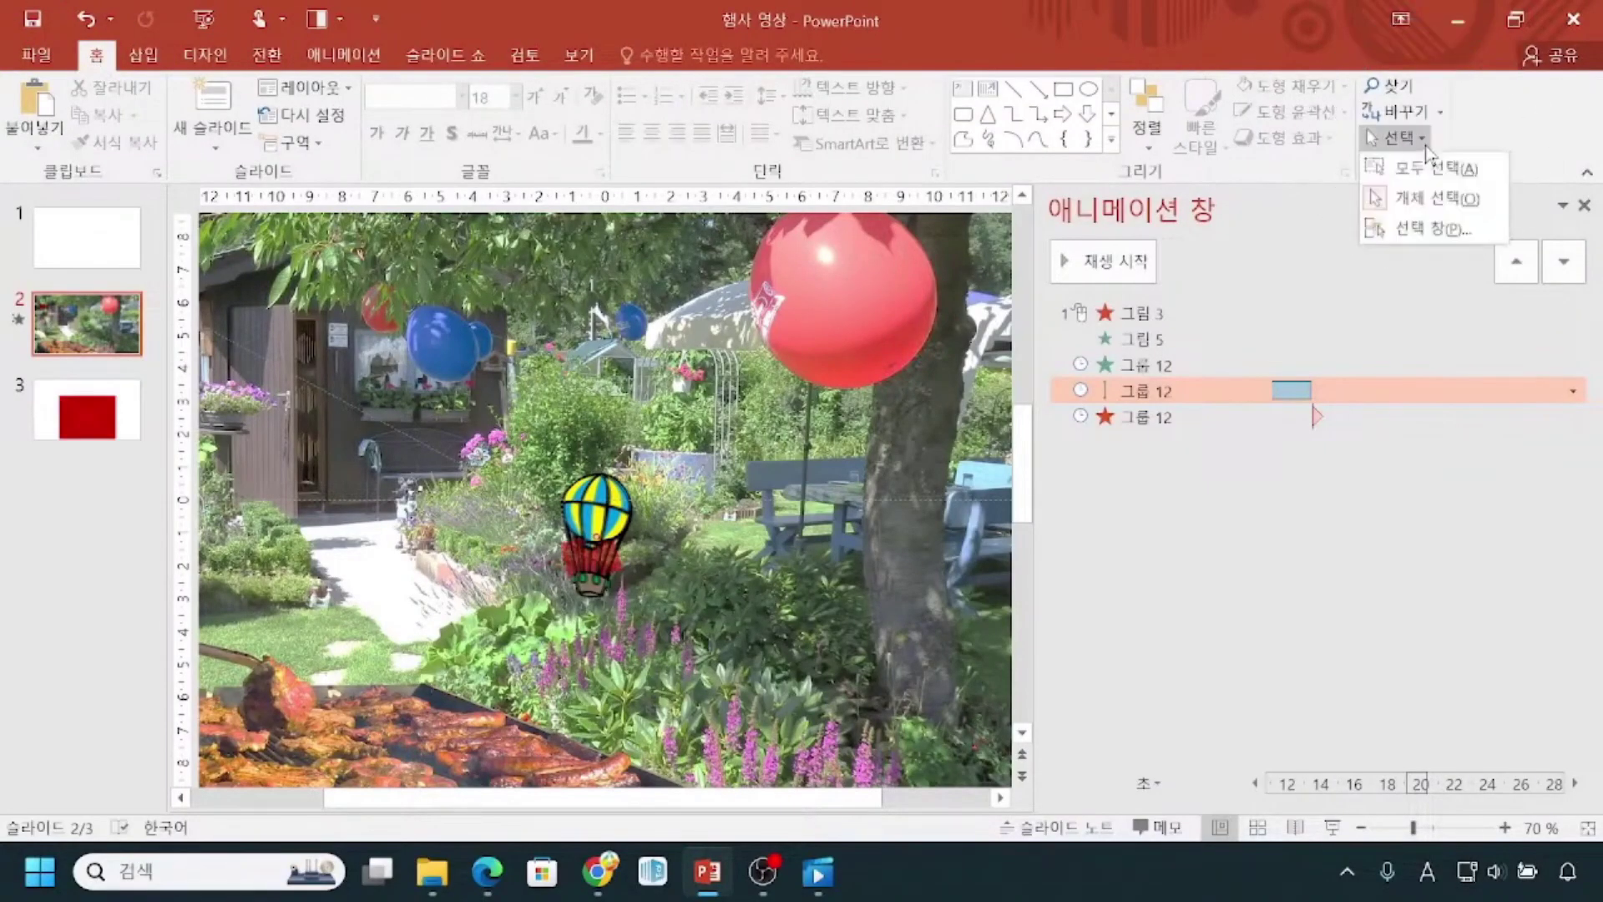
click(1423, 229)
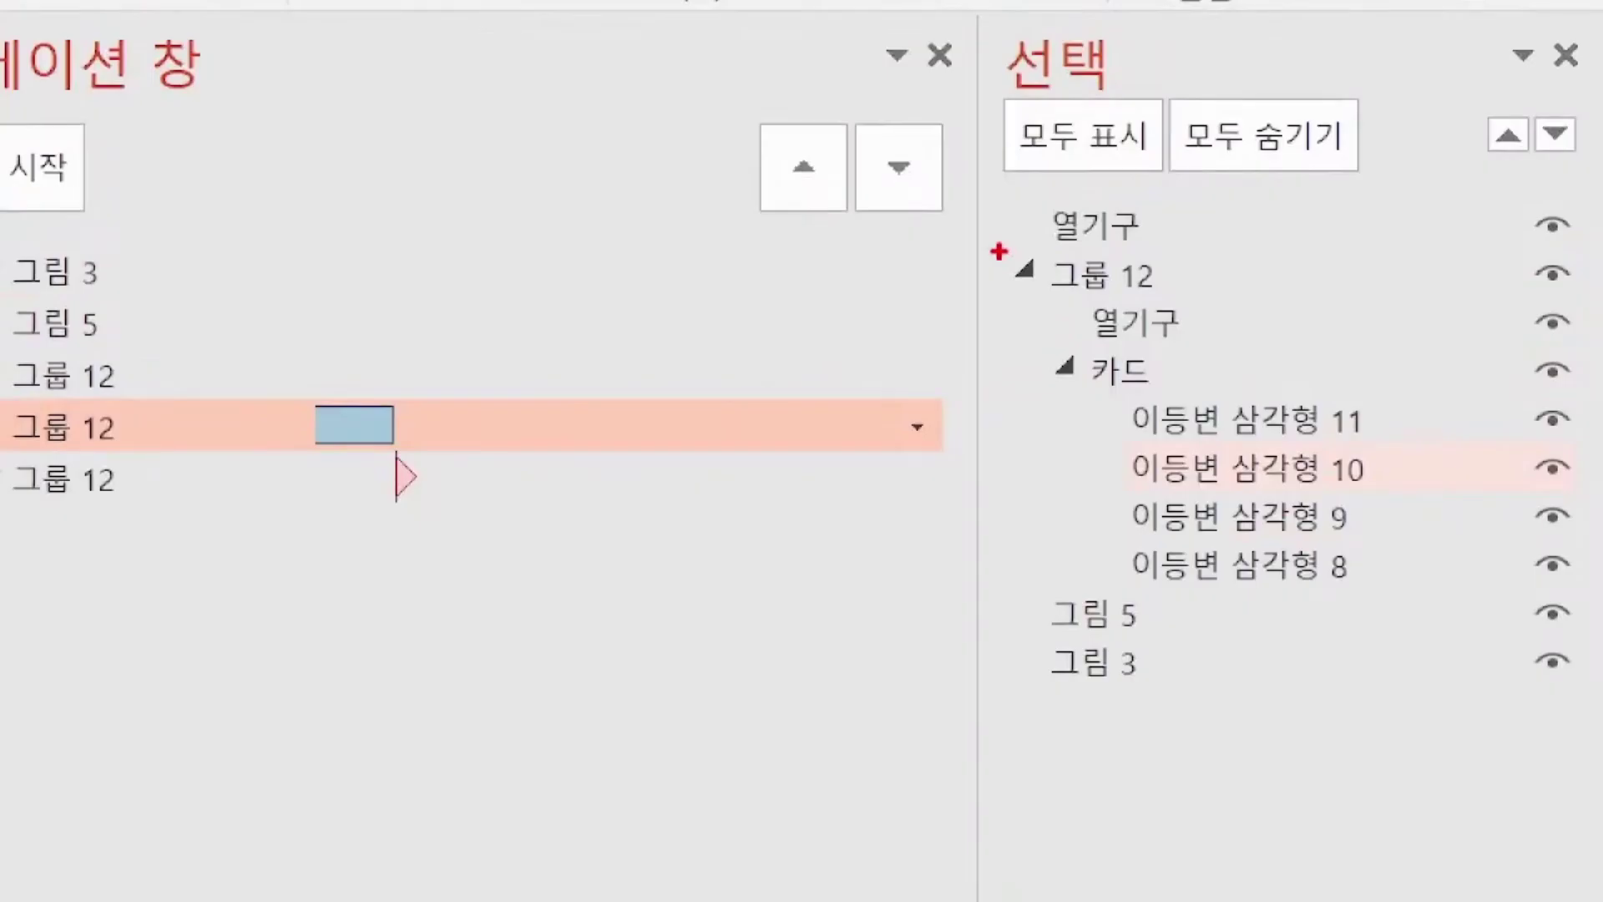
mouse_move(998, 249)
mouse_down()
mouse_move(1120, 347)
mouse_move(1295, 346)
mouse_move(1012, 323)
mouse_move(1066, 408)
mouse_move(1206, 505)
mouse_move(1428, 589)
mouse_up()
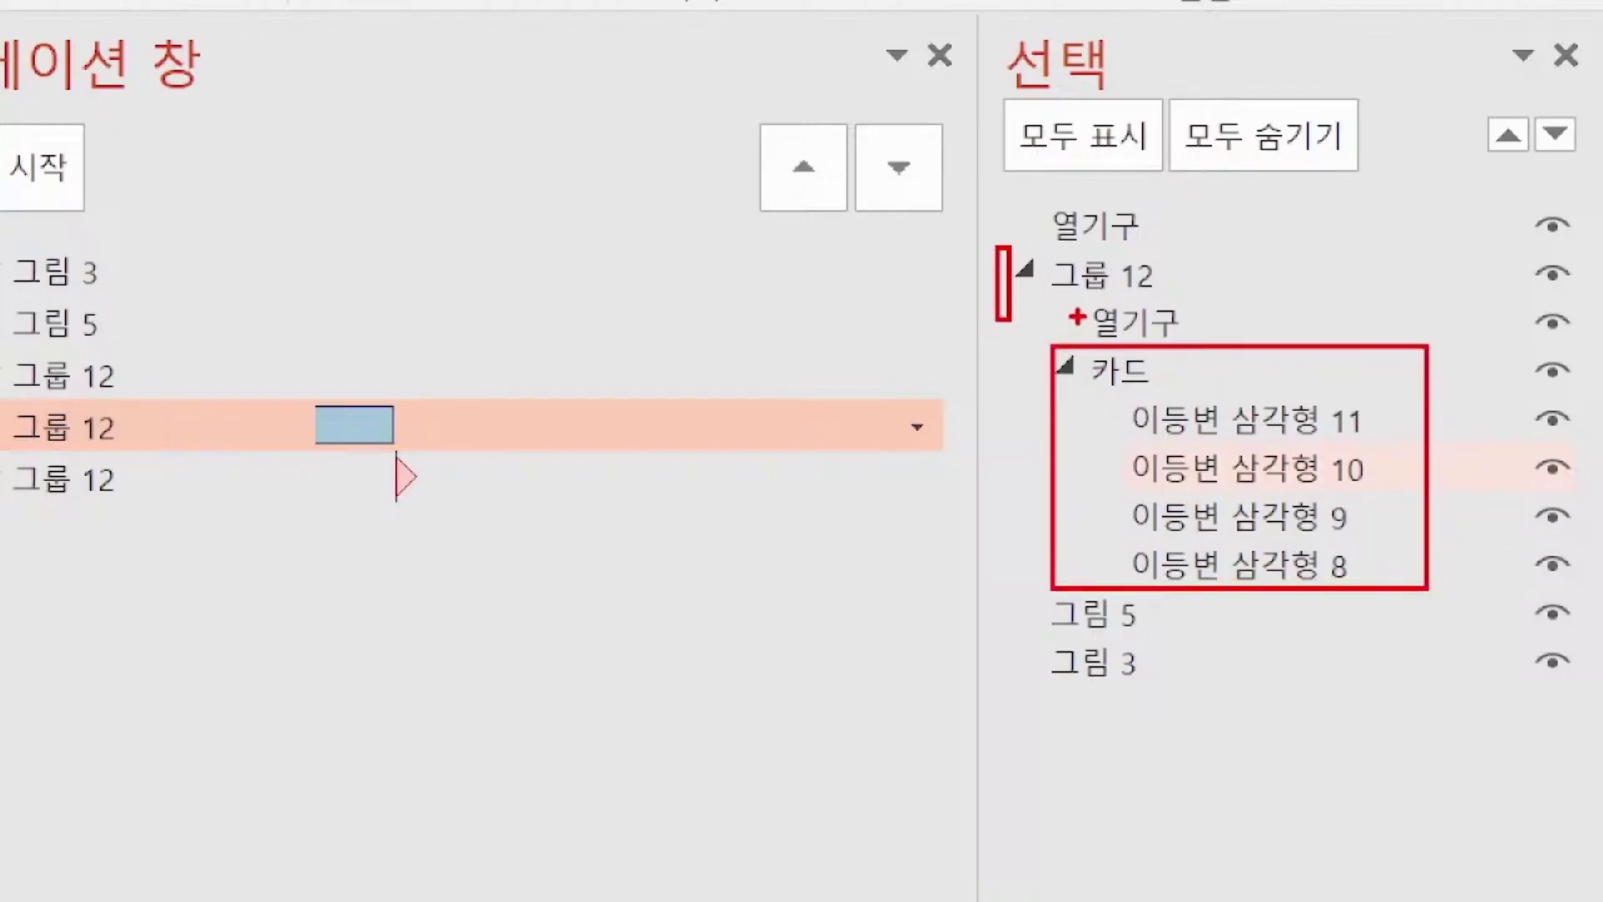
mouse_move(1076, 315)
mouse_down()
mouse_move(1031, 327)
mouse_move(1054, 380)
mouse_up()
mouse_move(1000, 244)
mouse_down()
mouse_move(1085, 316)
mouse_move(1202, 304)
mouse_move(1206, 389)
mouse_up()
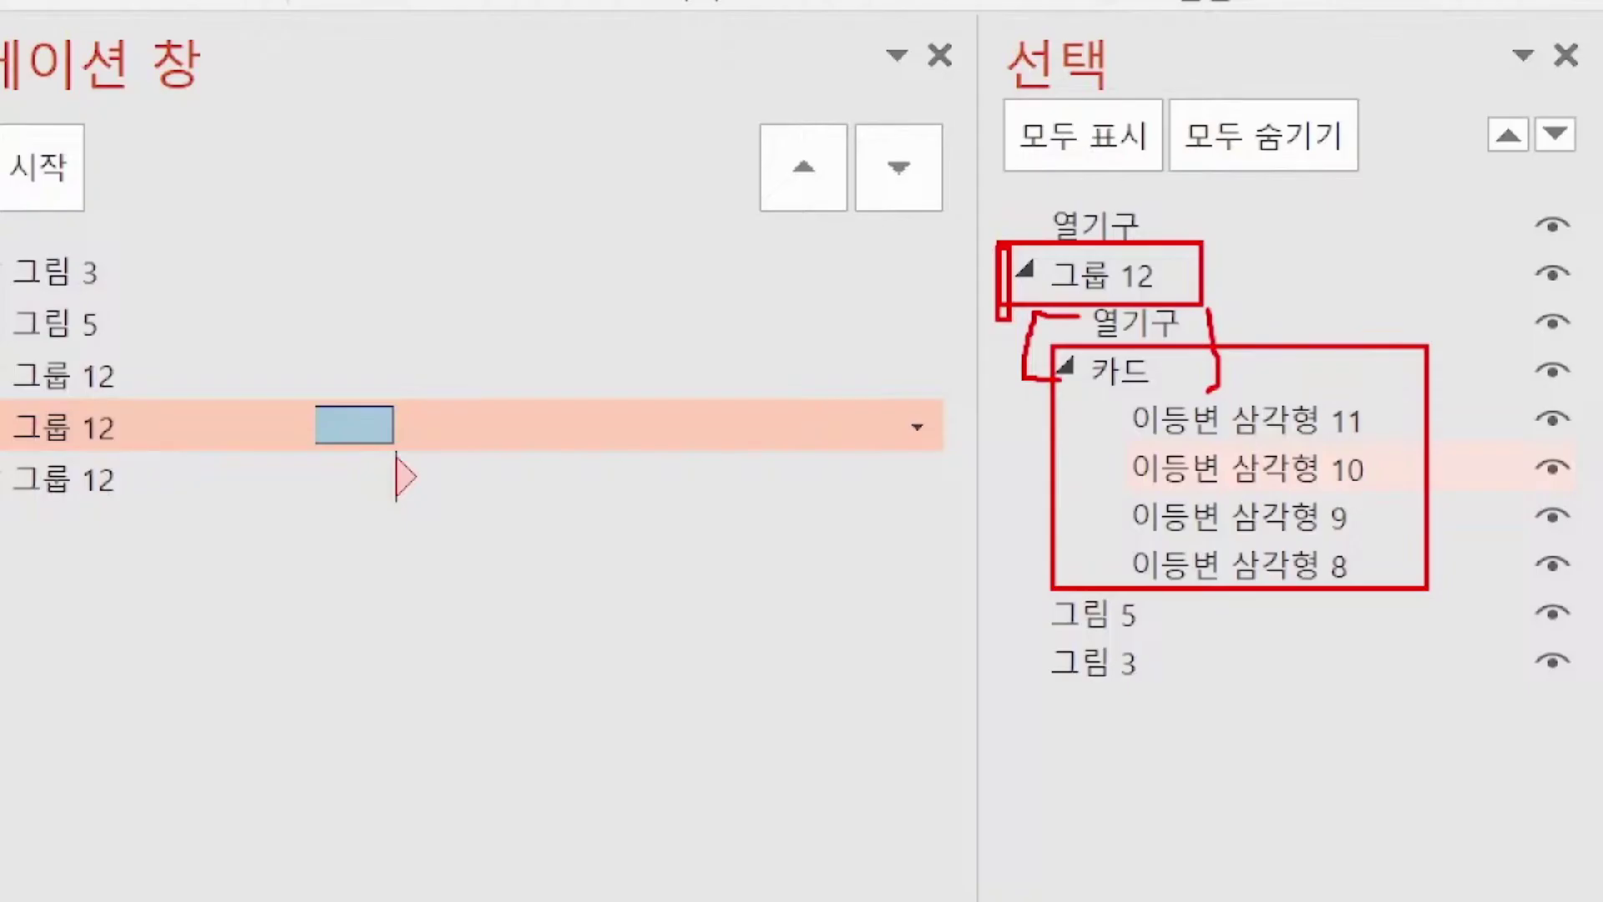
drag(1179, 192, 1142, 200)
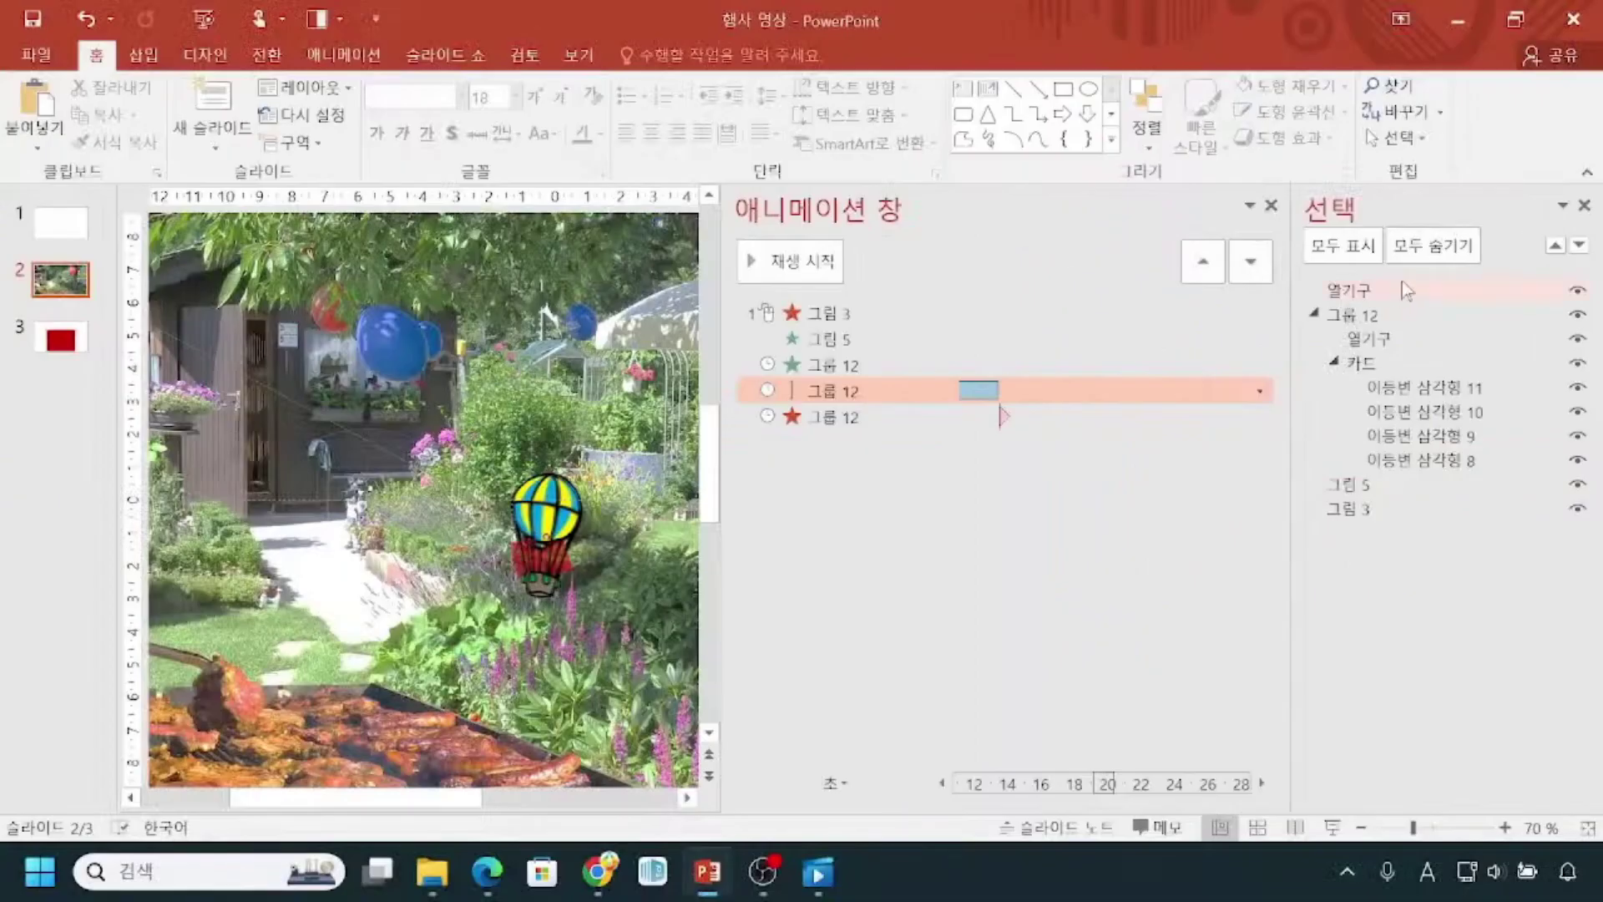
click(1156, 220)
Rename the separate 열기구 entry outside 그룹 12 as 카드 없는 열기구.
click(1379, 294)
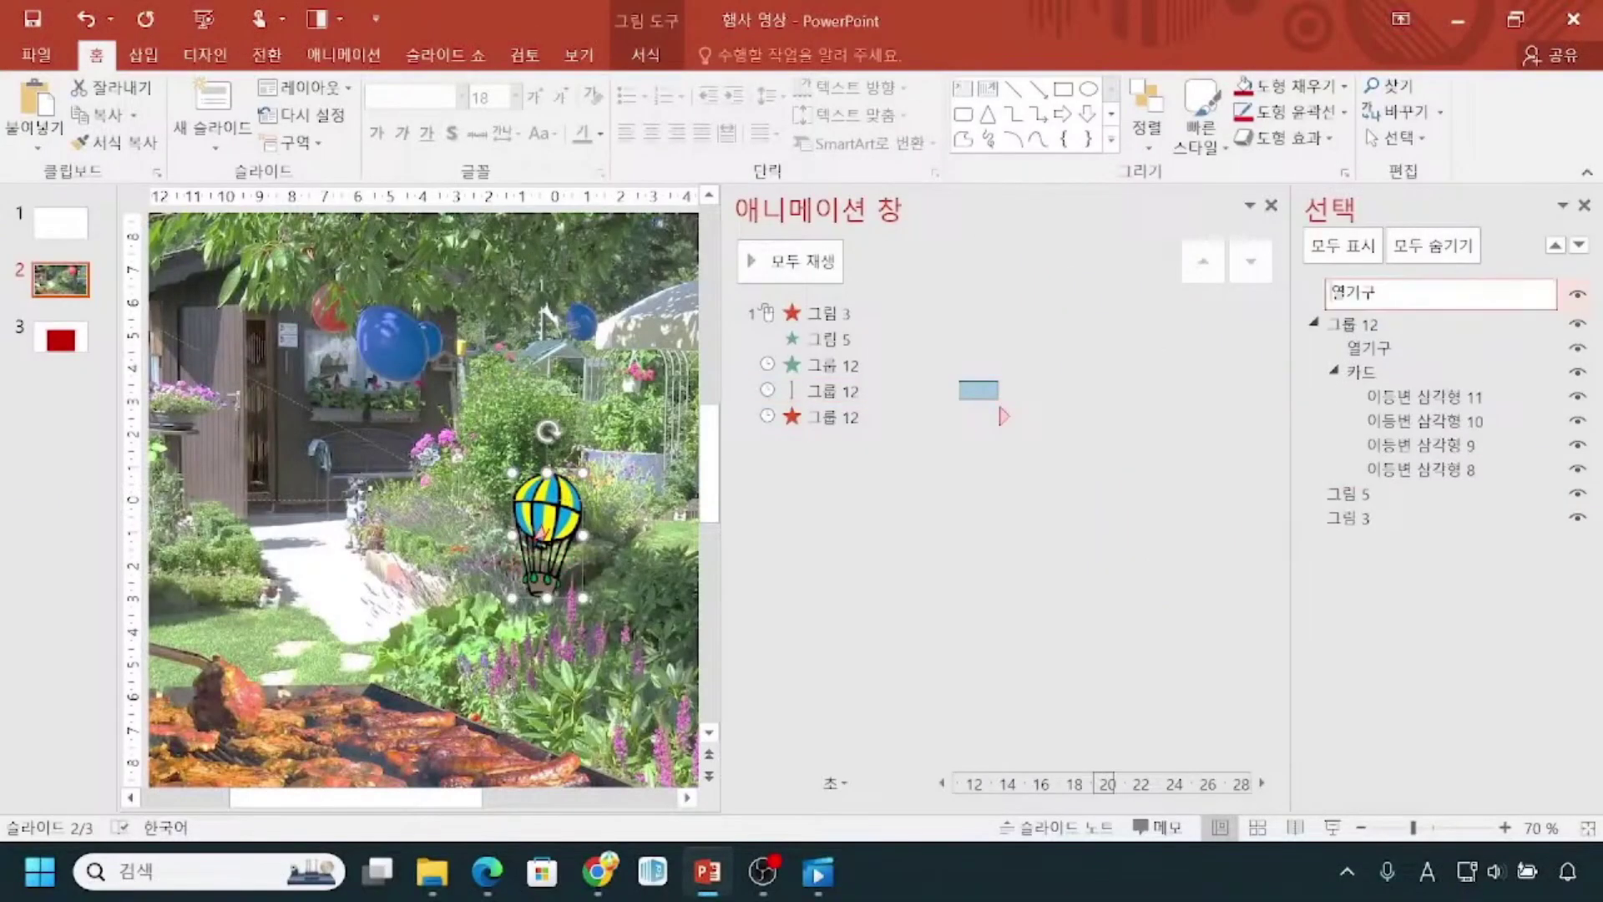
text(zl)
key(BackSpace)
key(BackSpace)
key(Hangul)
text(키드 없는)
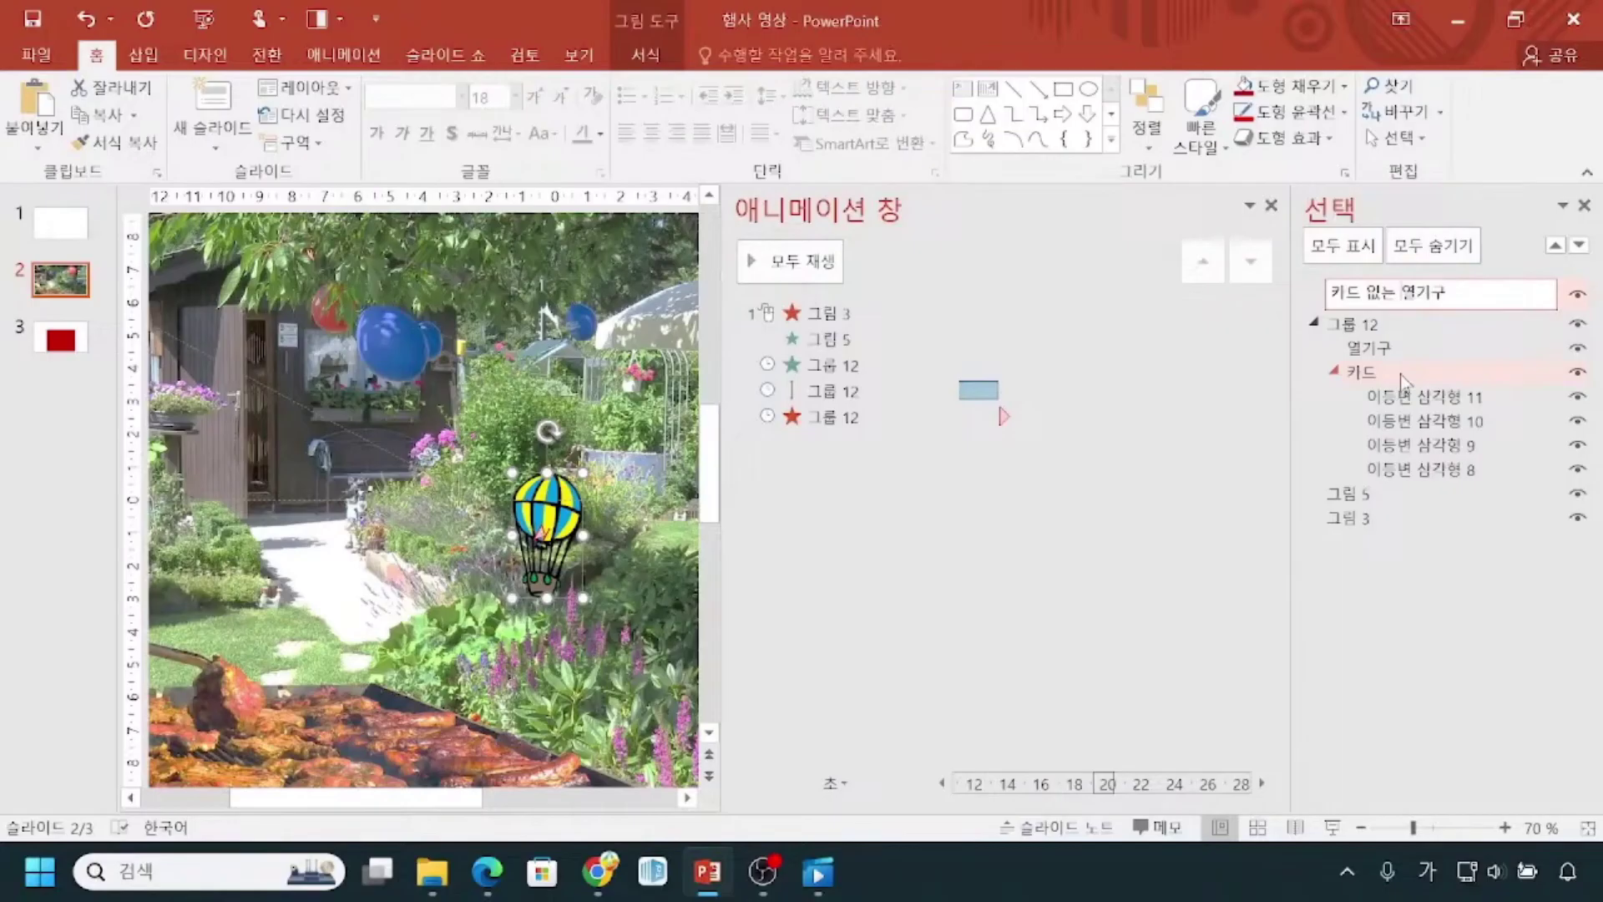
key(Return)
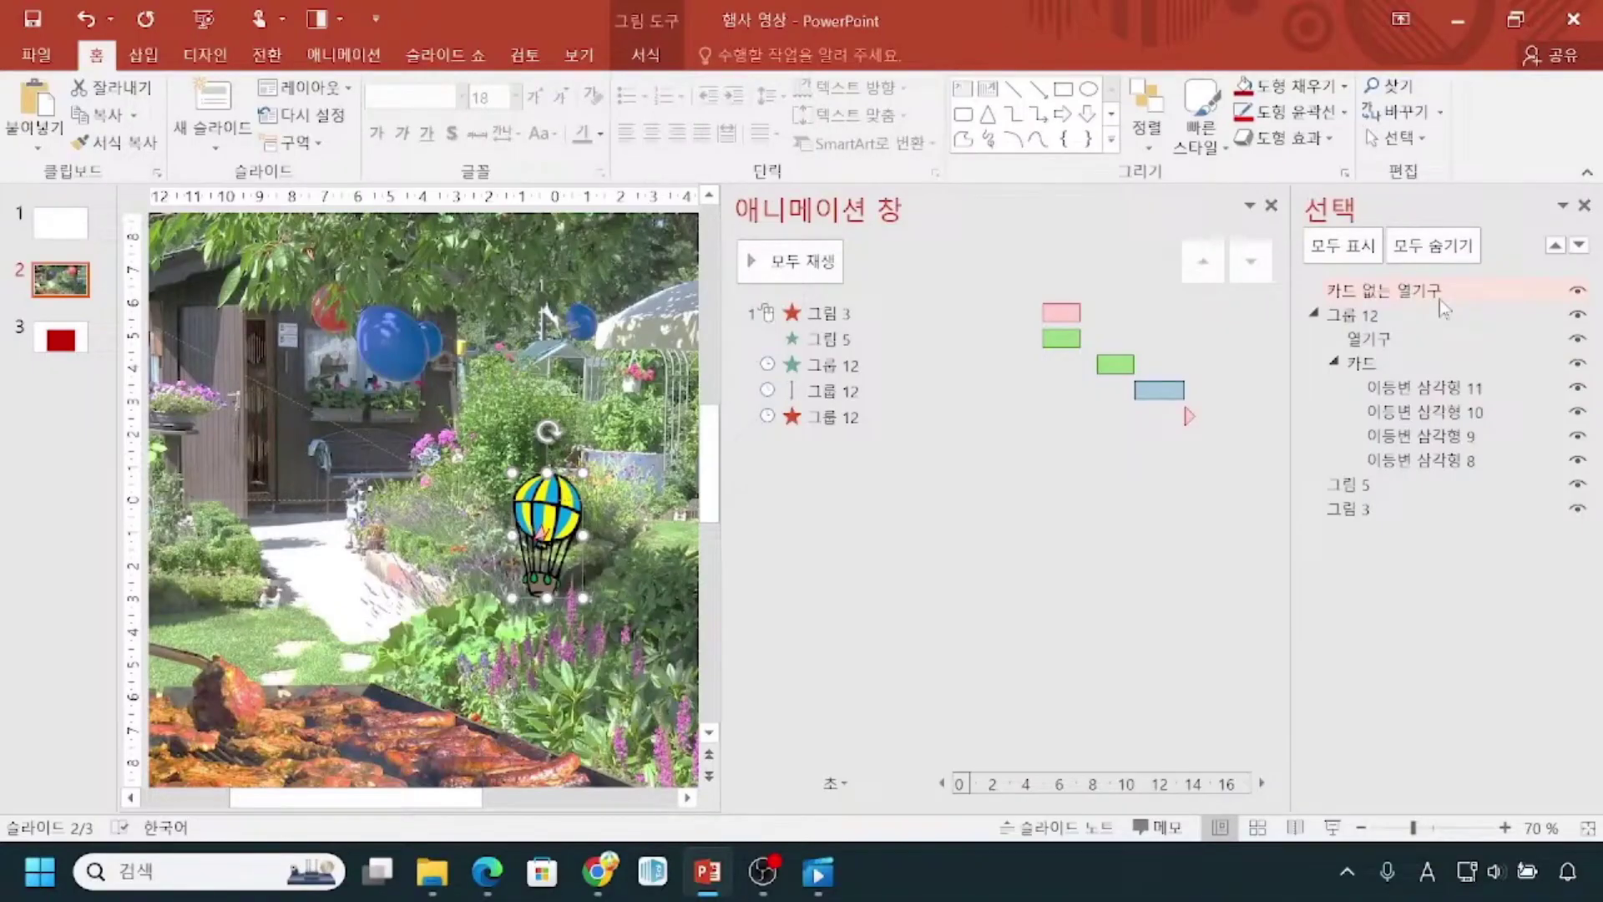
double_click(1417, 309)
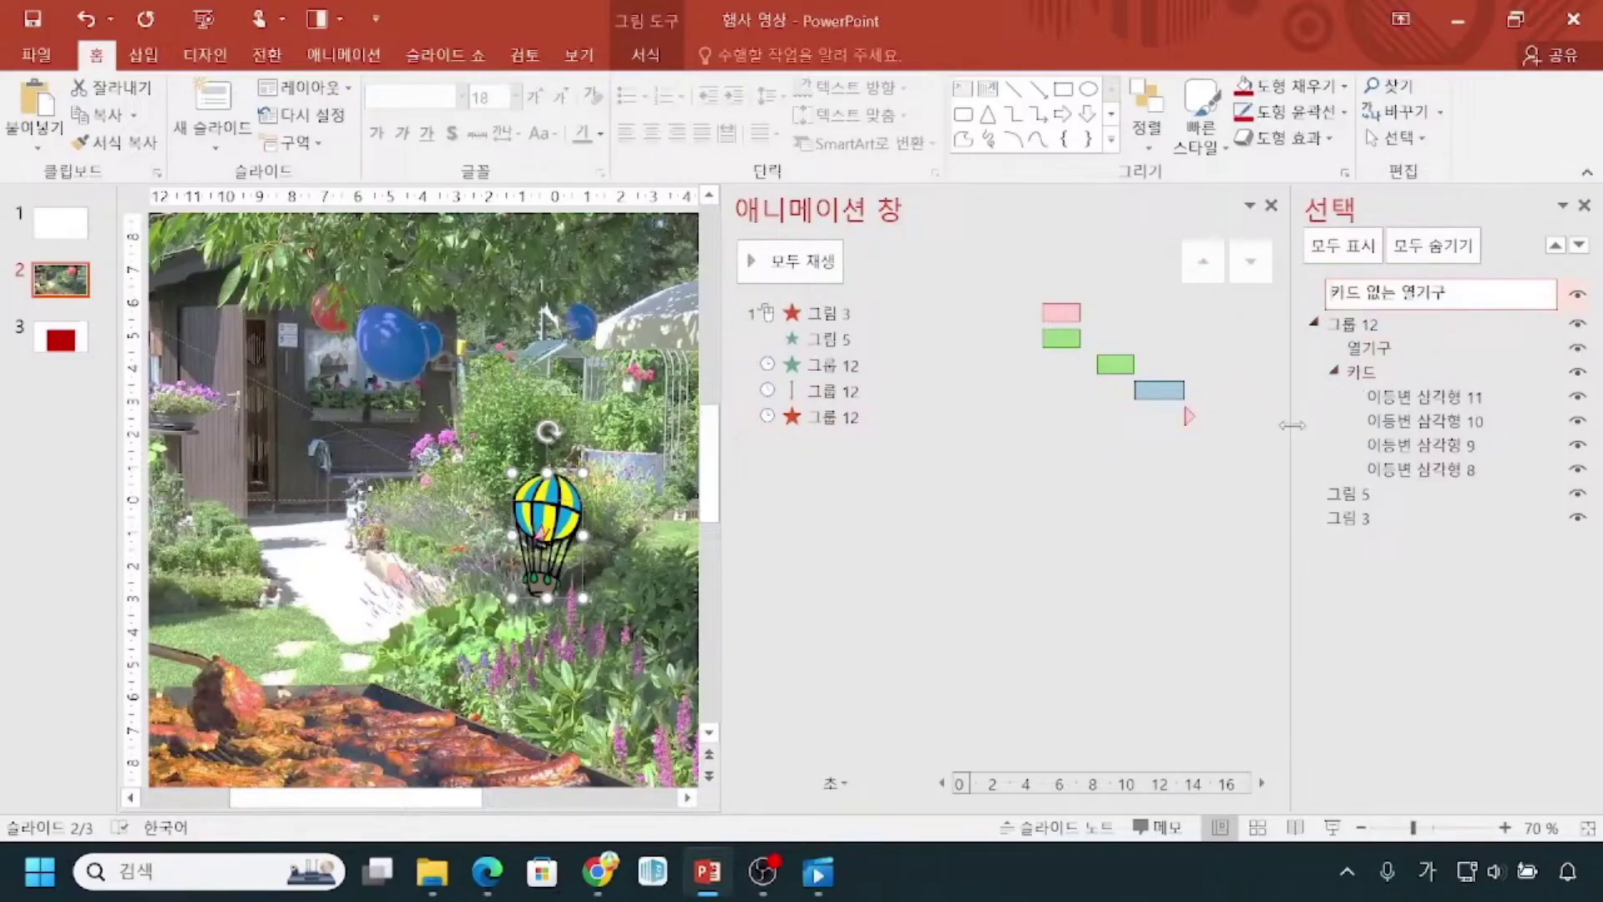
drag(1461, 389, 1462, 409)
click(1541, 291)
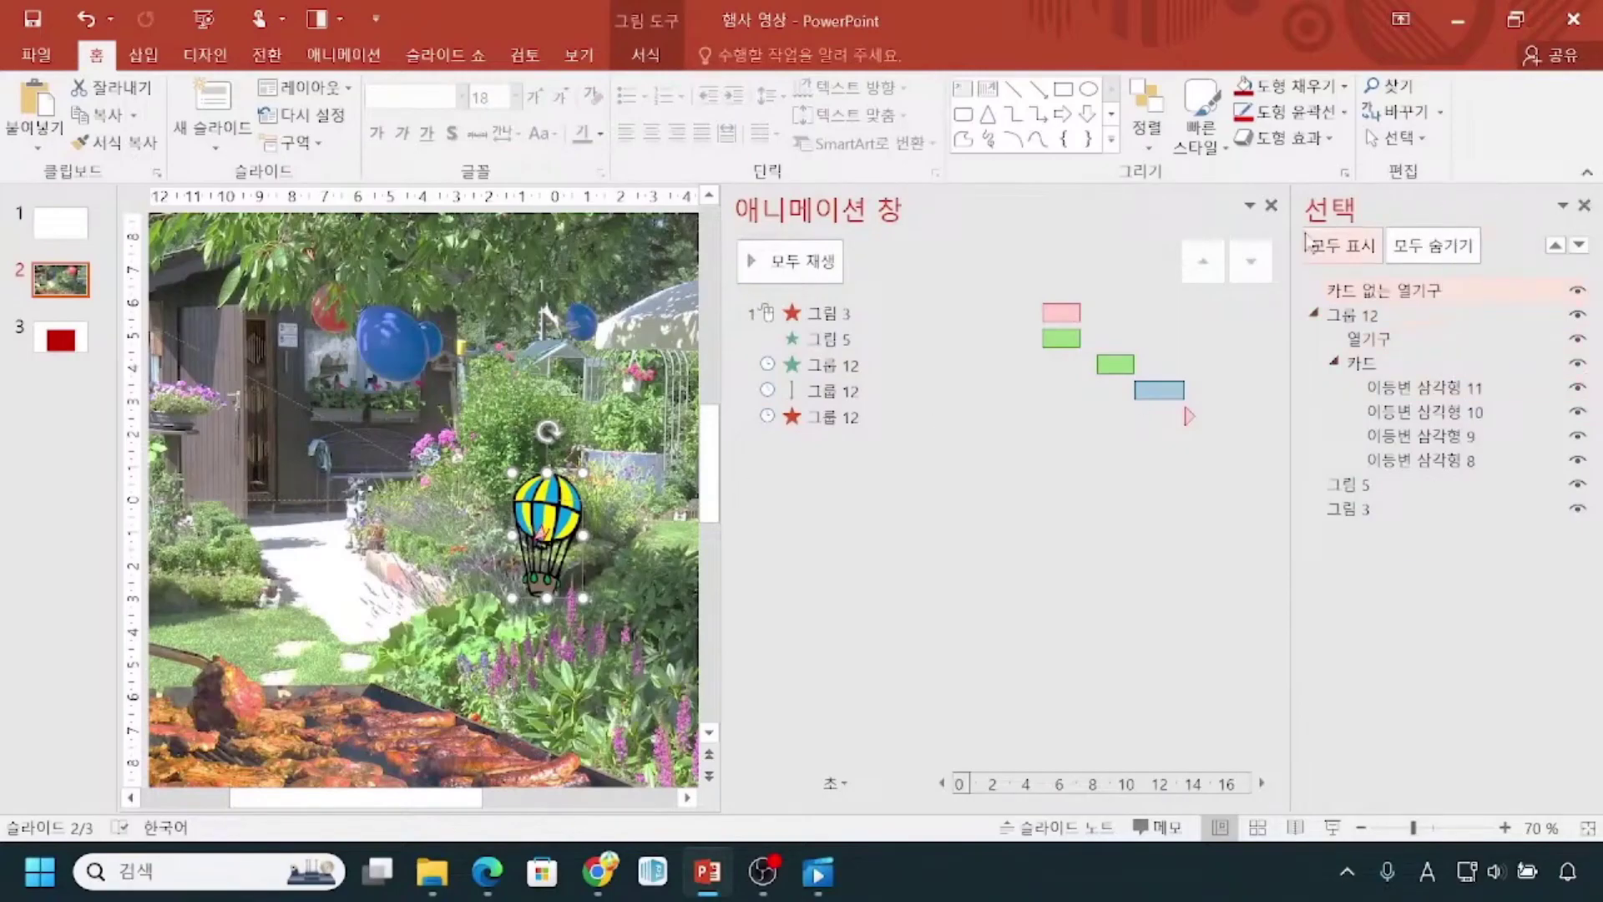
key(ctrl)
key(ctrl)
key(ctrl)
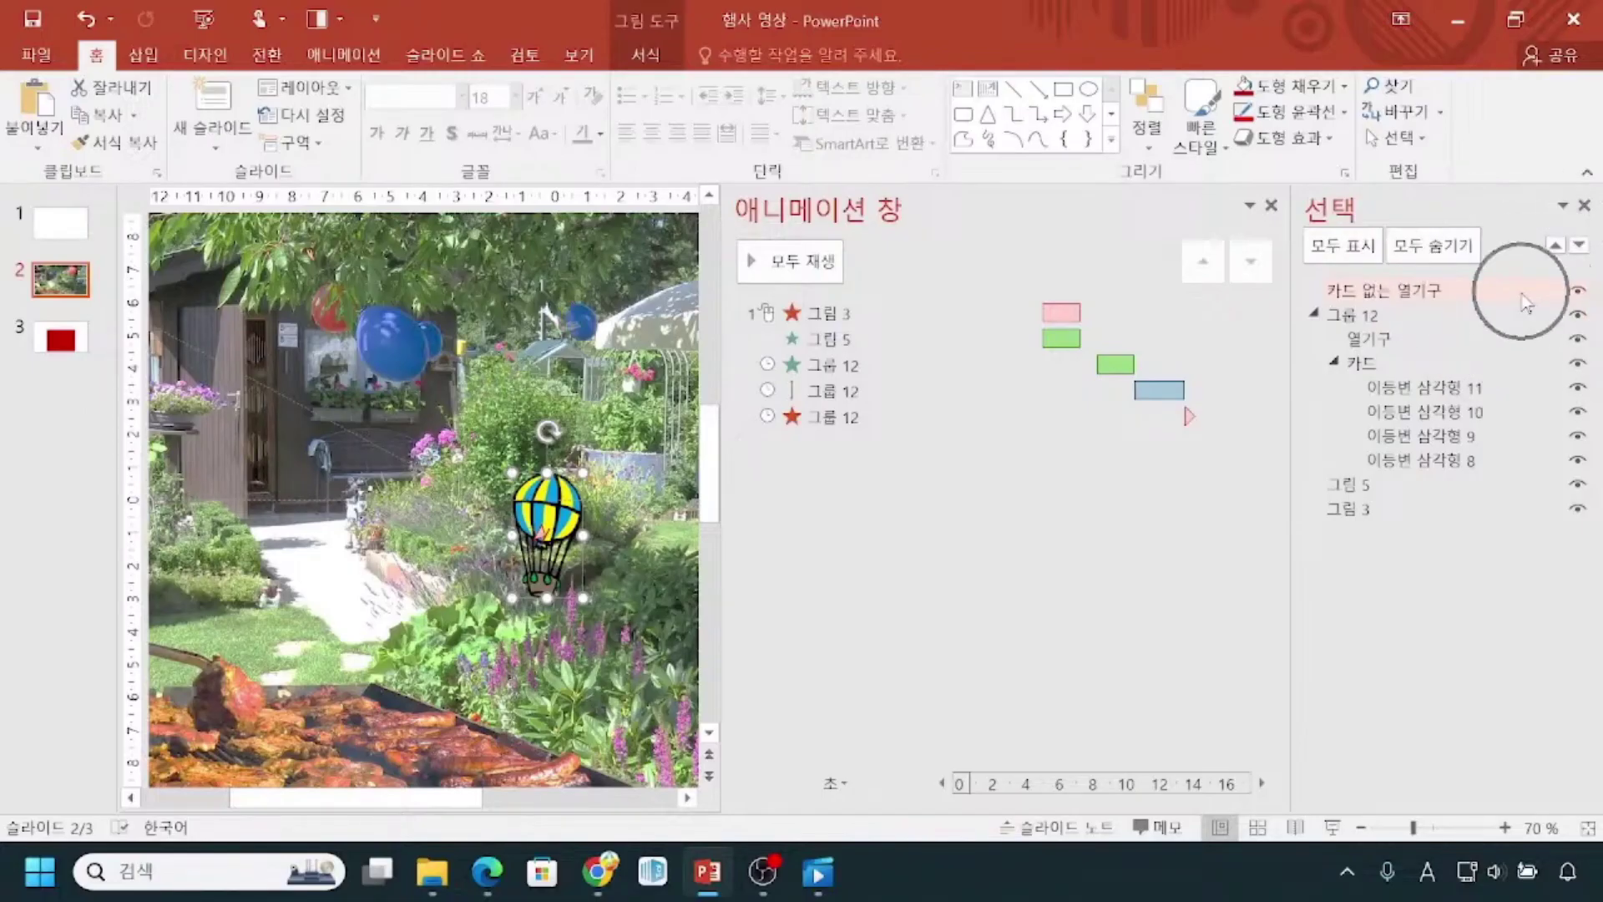
key(ctrl+2)
mouse_move(1417, 320)
mouse_down()
mouse_move(1397, 300)
mouse_move(1416, 300)
mouse_up()
drag(1535, 286, 1532, 287)
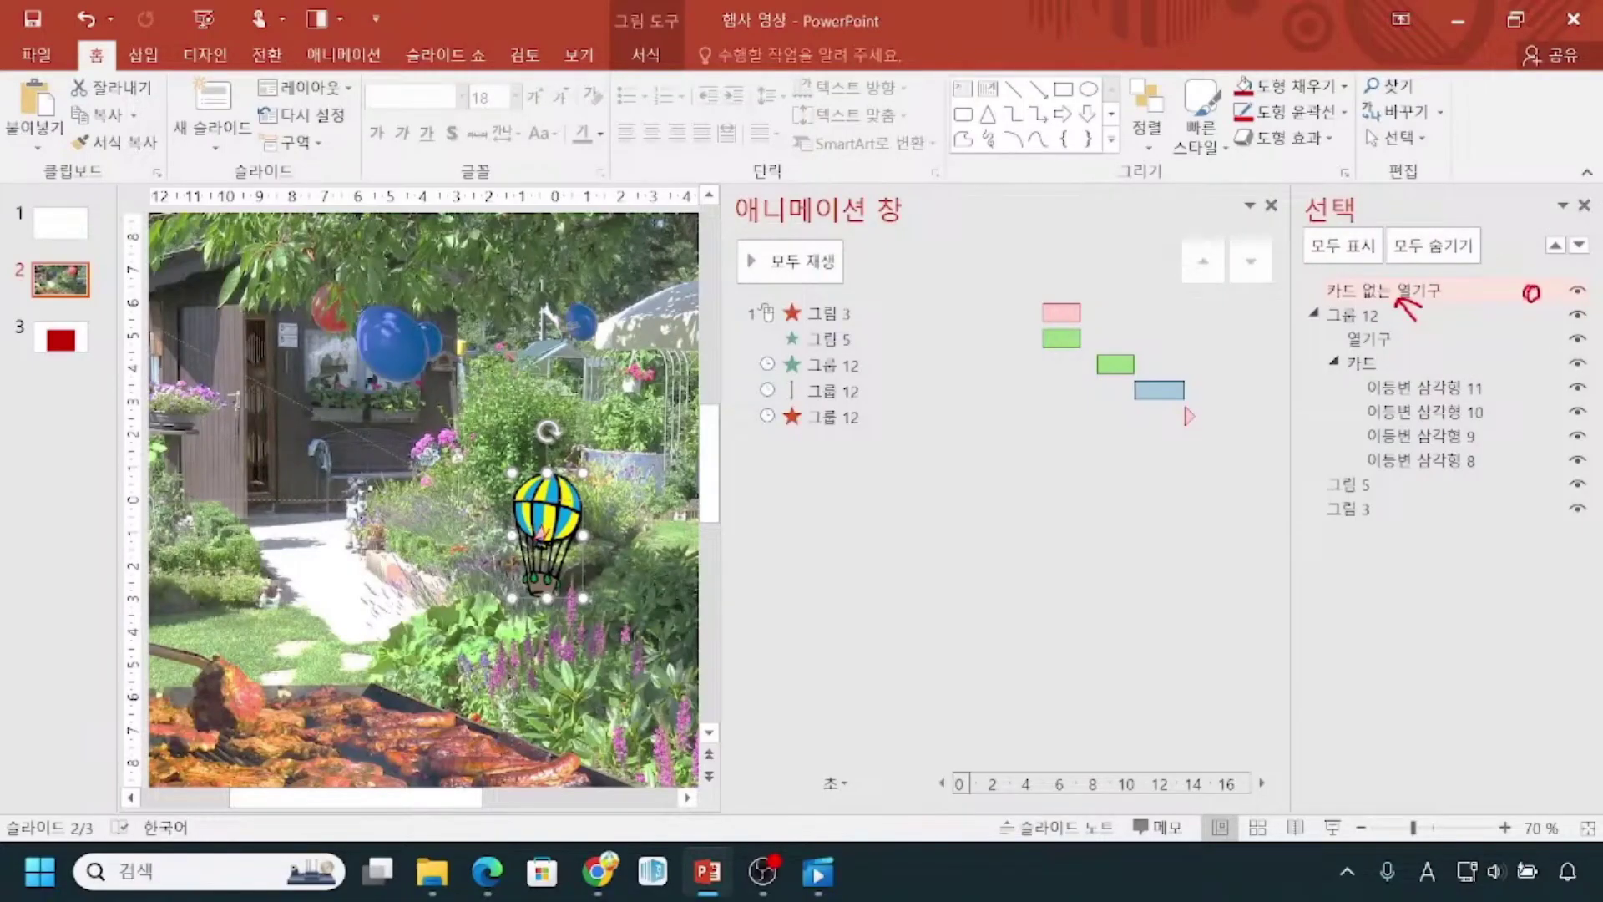
mouse_move(1317, 276)
mouse_down()
mouse_move(1337, 296)
mouse_move(1568, 307)
mouse_up()
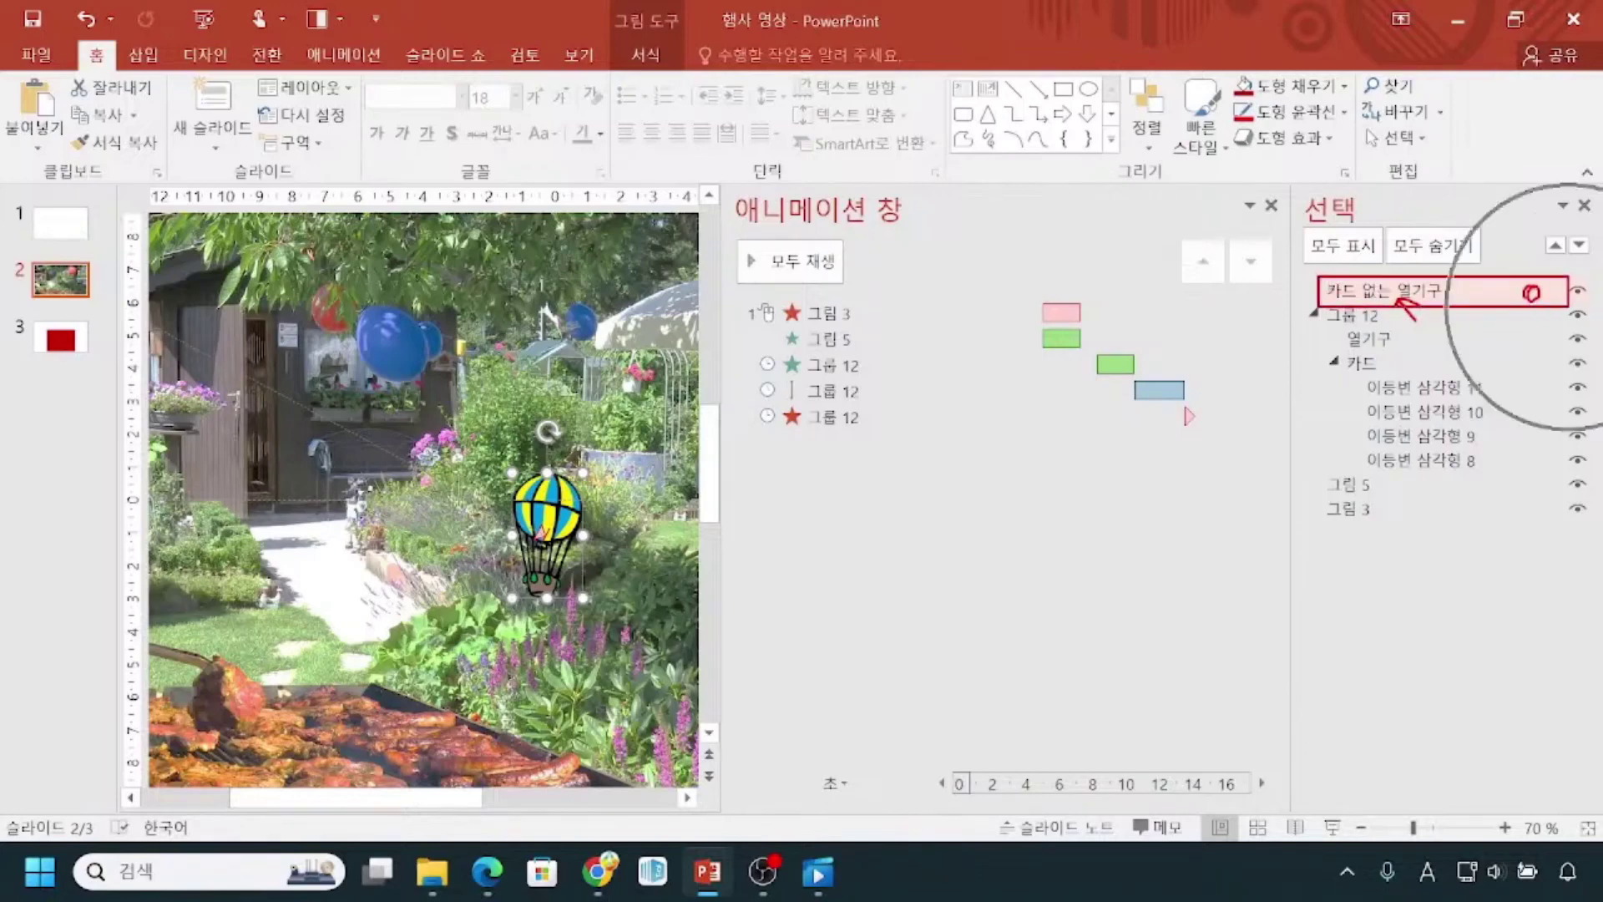
mouse_move(584, 621)
mouse_down()
mouse_move(568, 446)
mouse_move(607, 593)
mouse_move(586, 620)
mouse_up()
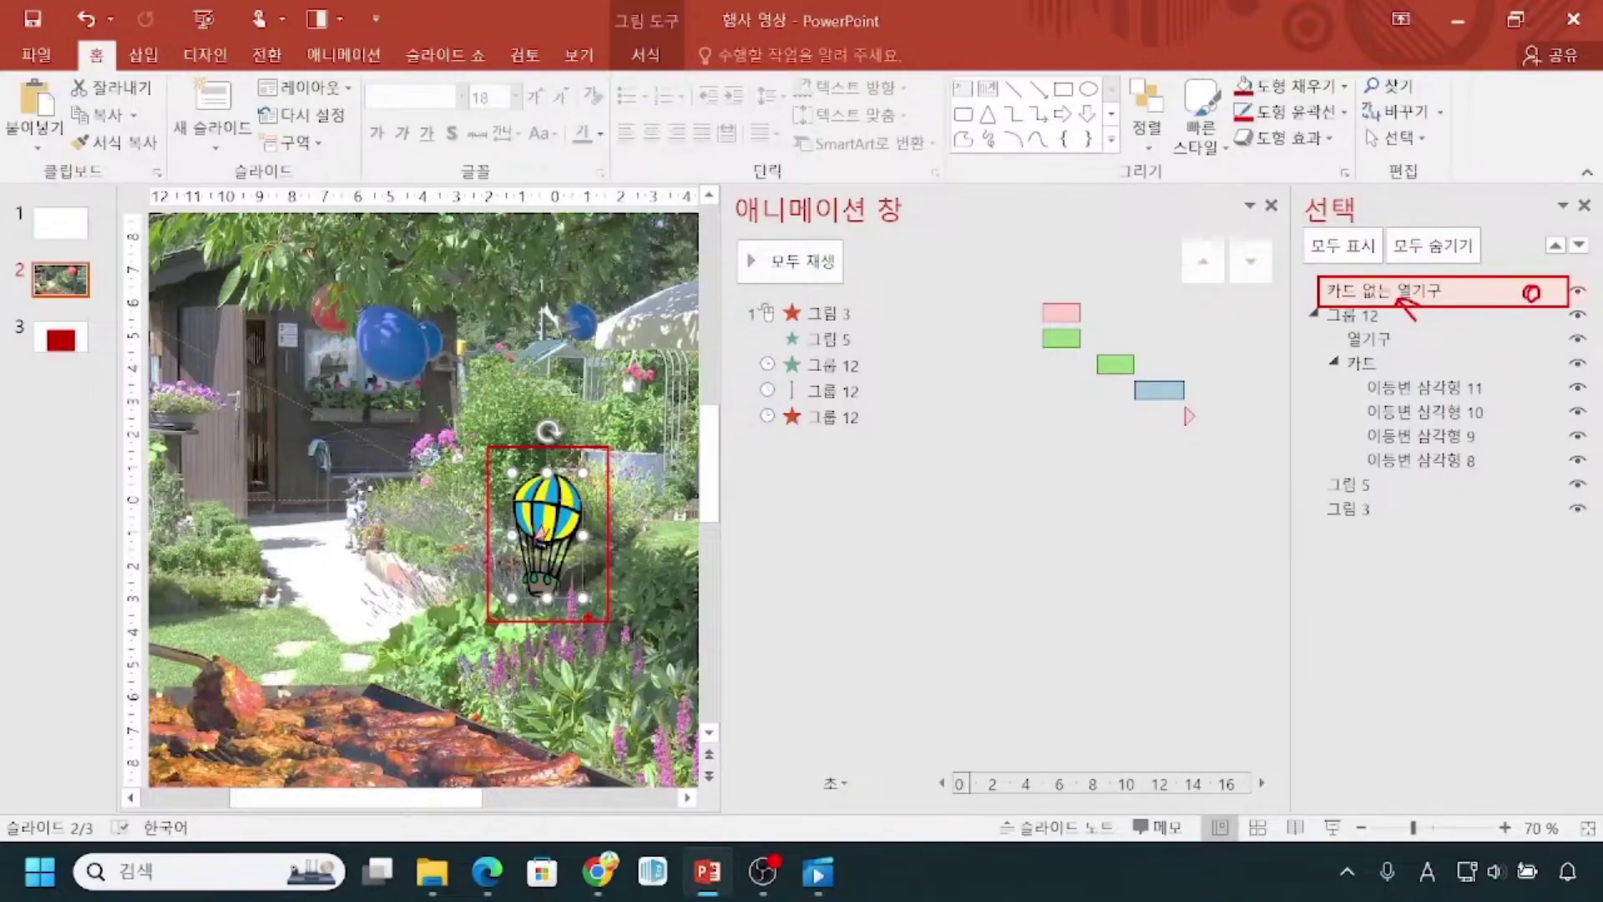
key(Escape)
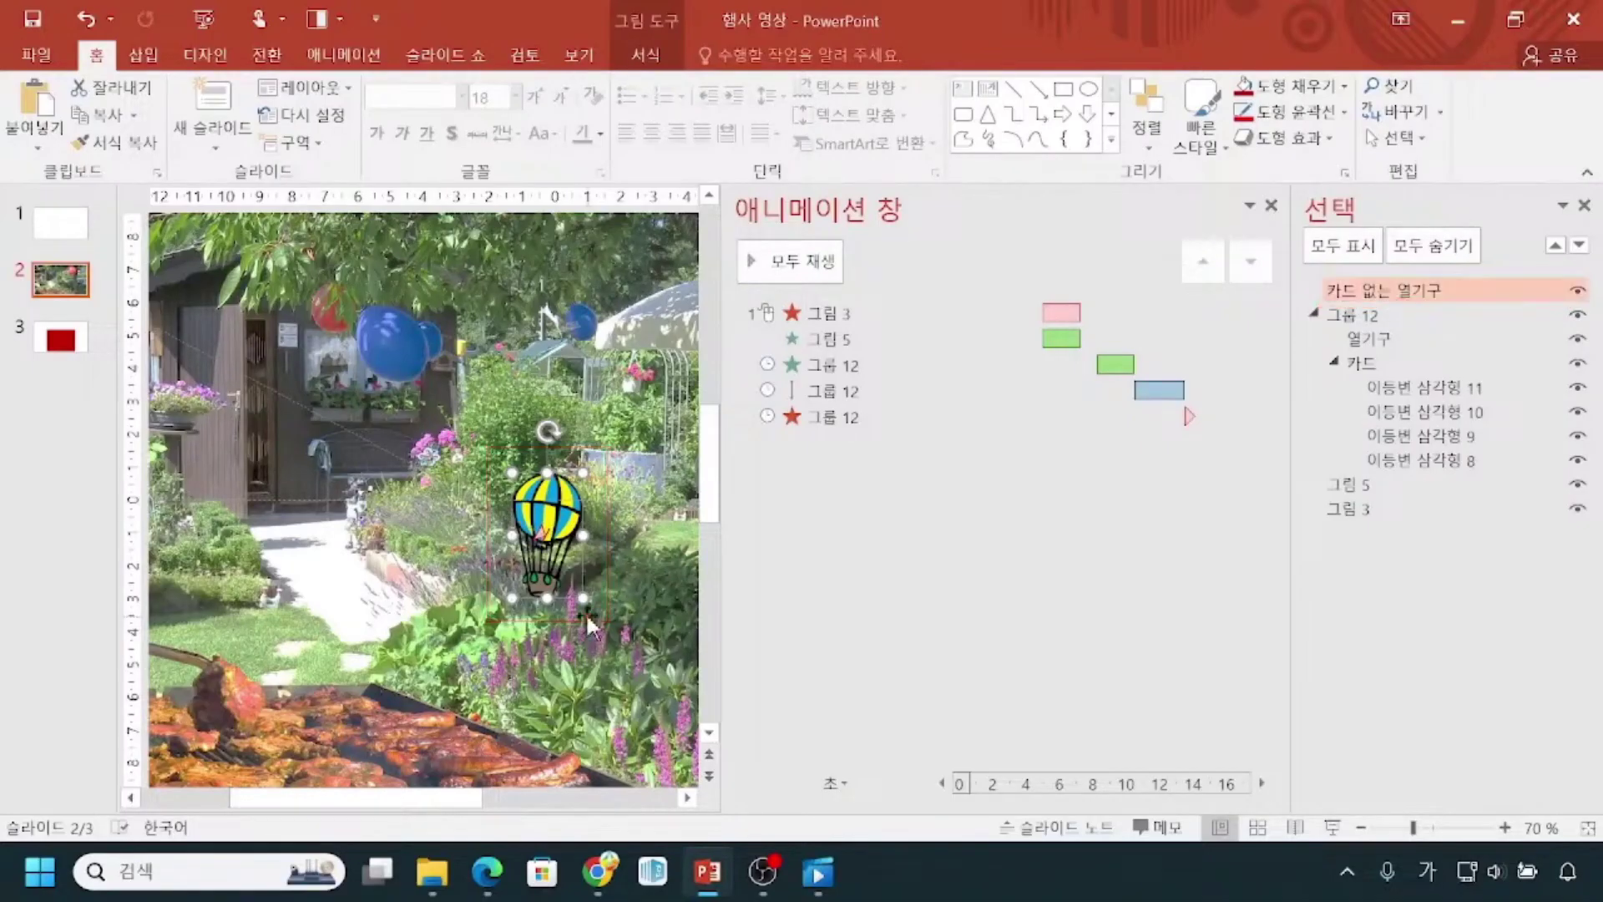
Apply the 나타내기 entrance animation to the 카드 없는 열기구 picture on slide 2.
click(353, 63)
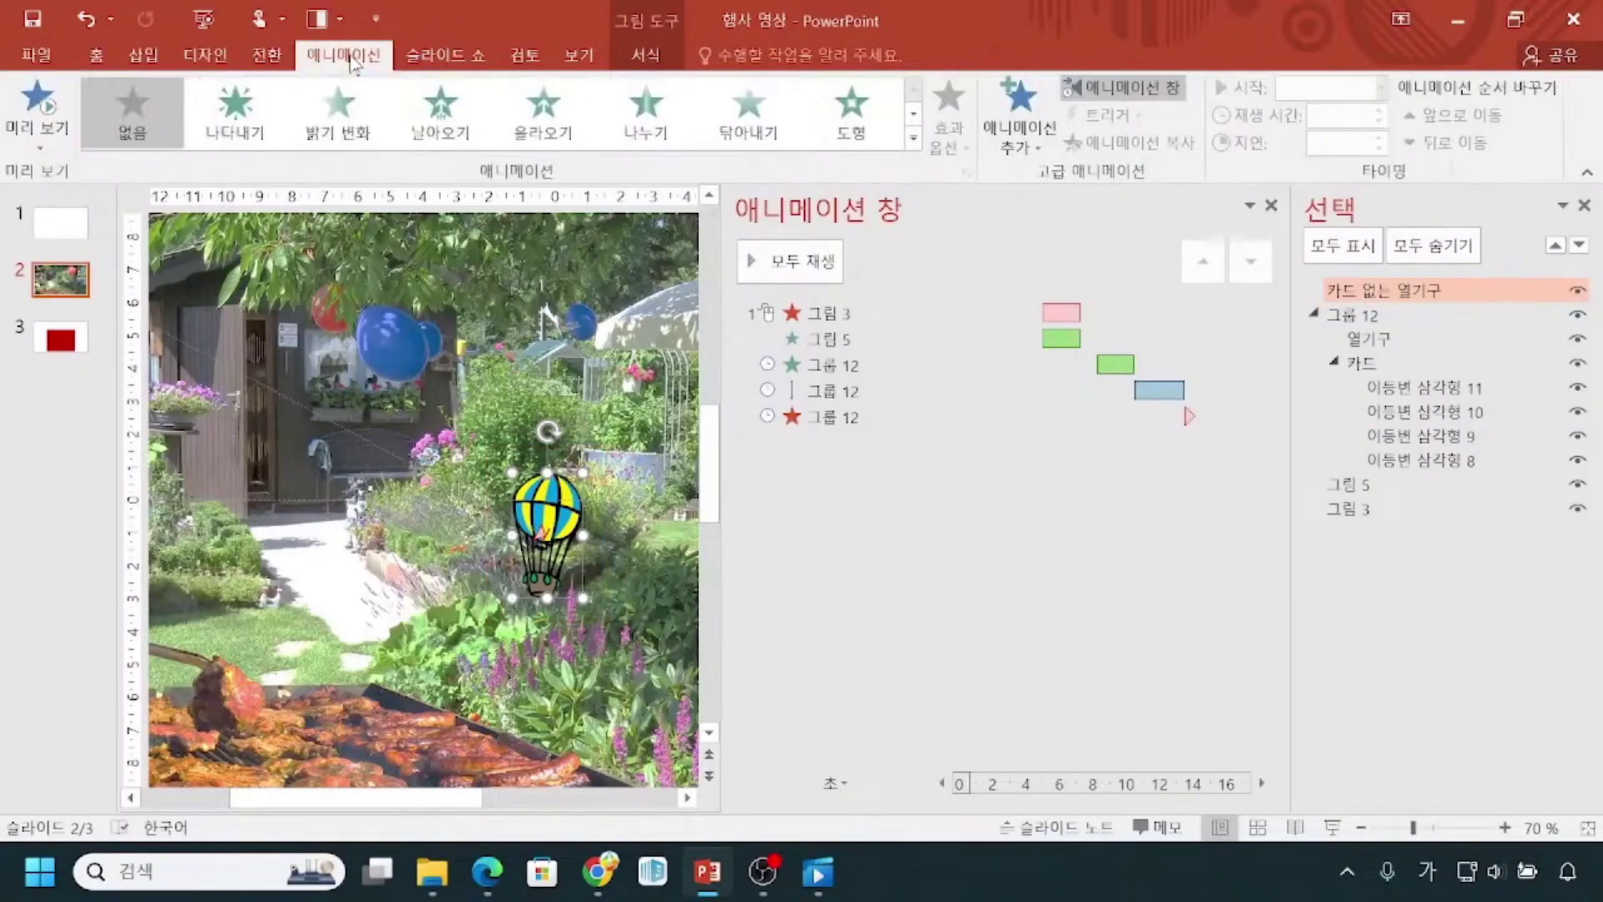
click(911, 144)
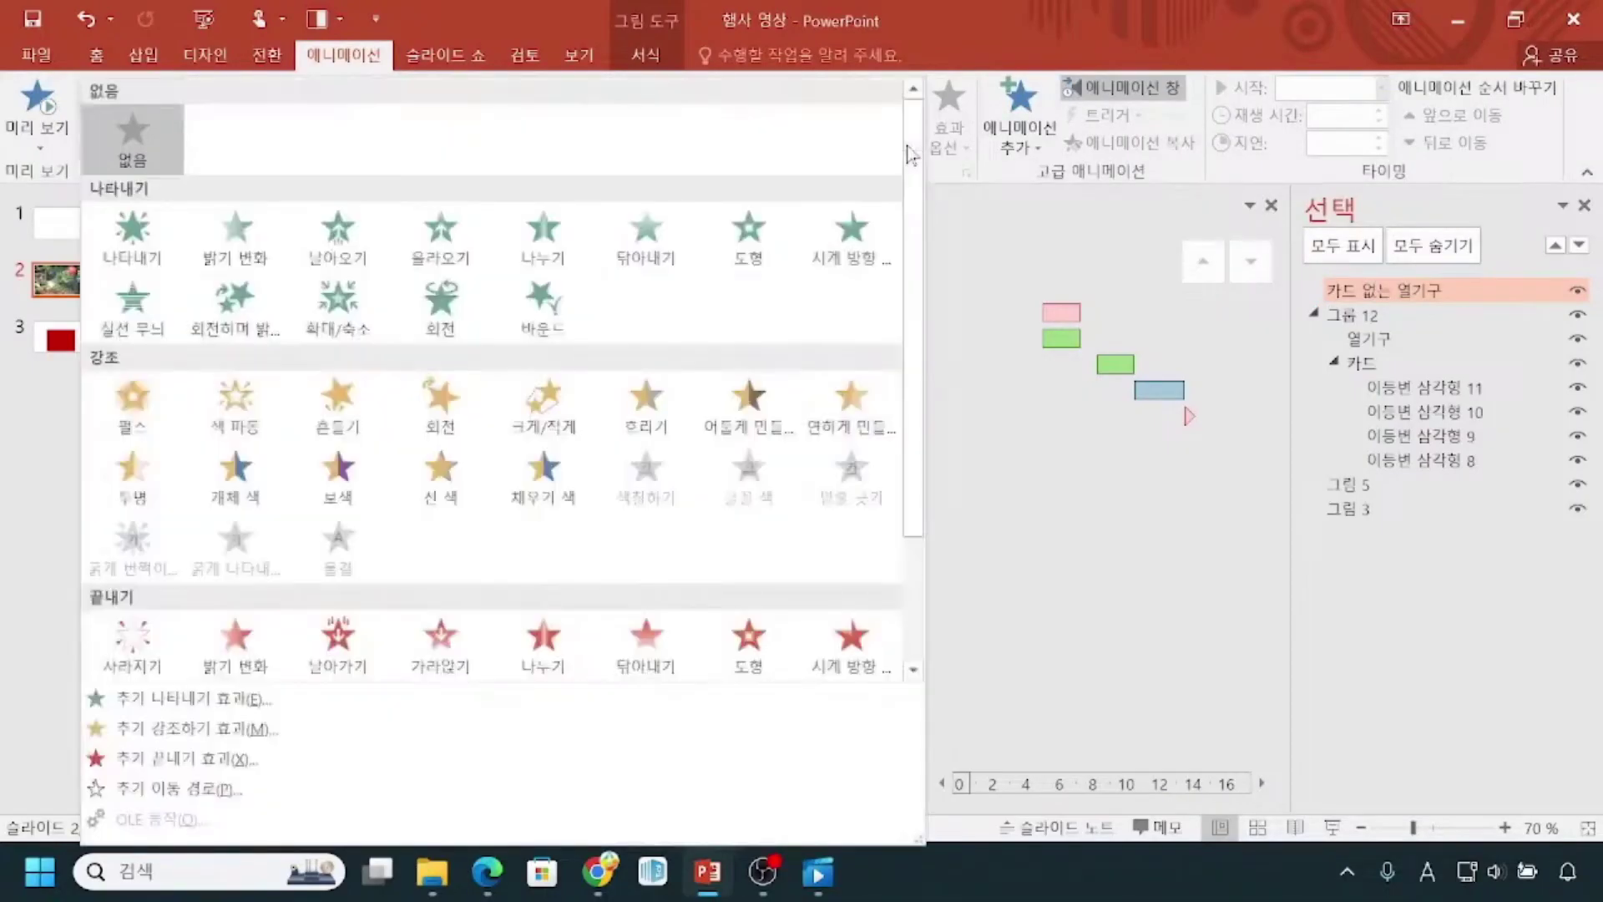
click(132, 238)
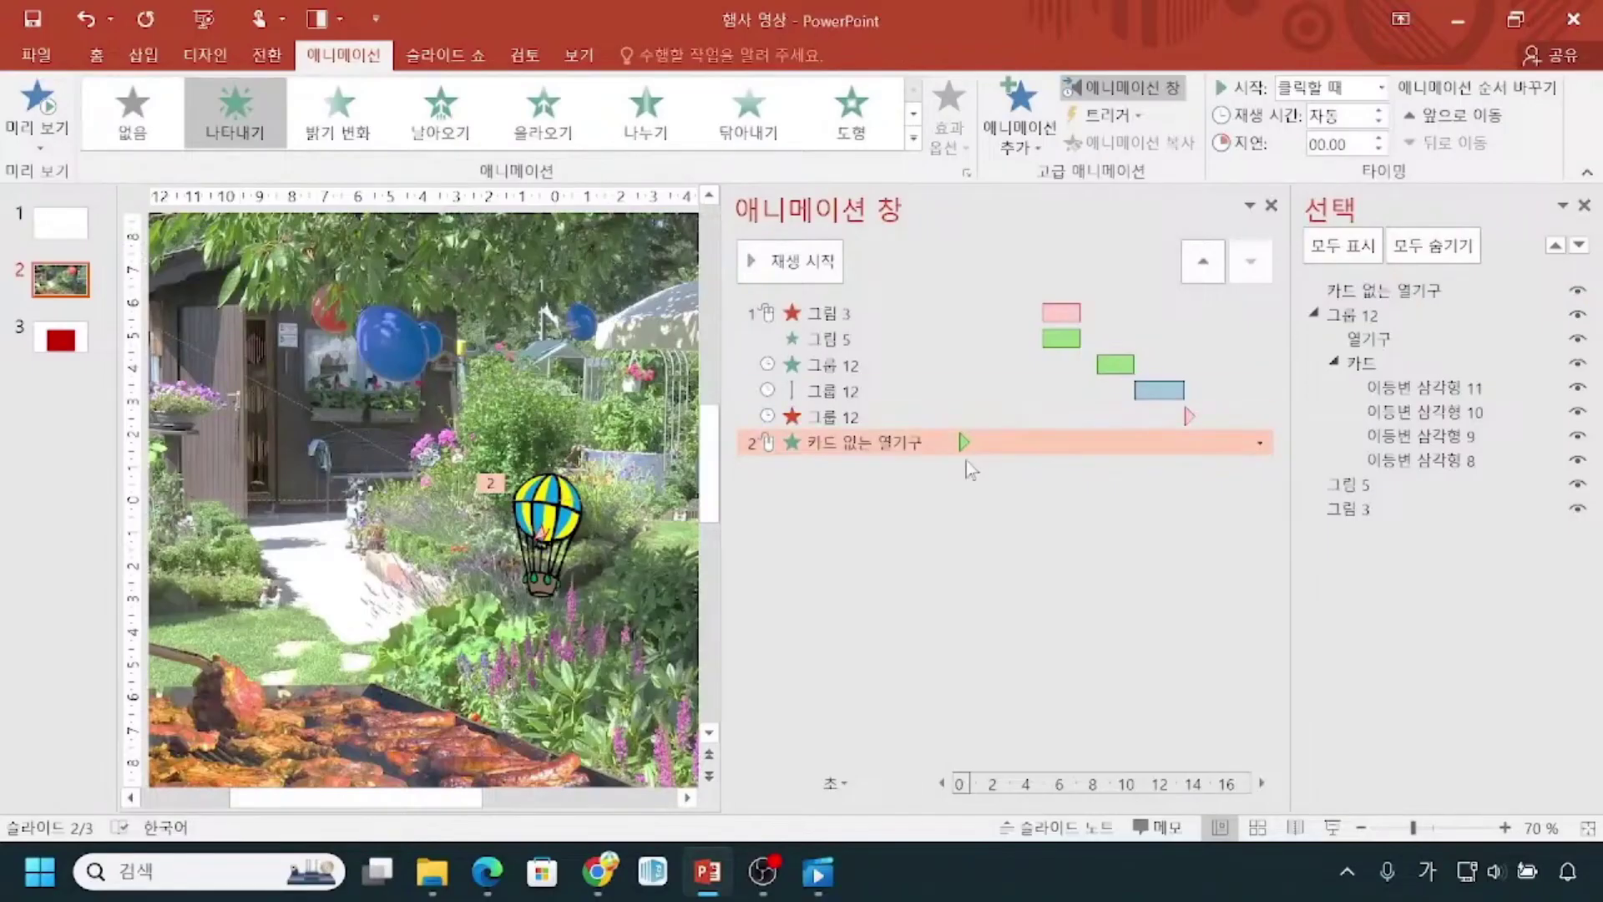
click(965, 446)
Set the 카드 없는 열기구 entrance effect to start 이전 효과 다음에, following 그룹 12's exit effect.
mouse_move(789, 403)
mouse_down()
mouse_move(826, 401)
mouse_move(819, 425)
mouse_move(858, 426)
mouse_move(784, 421)
mouse_move(910, 429)
mouse_up()
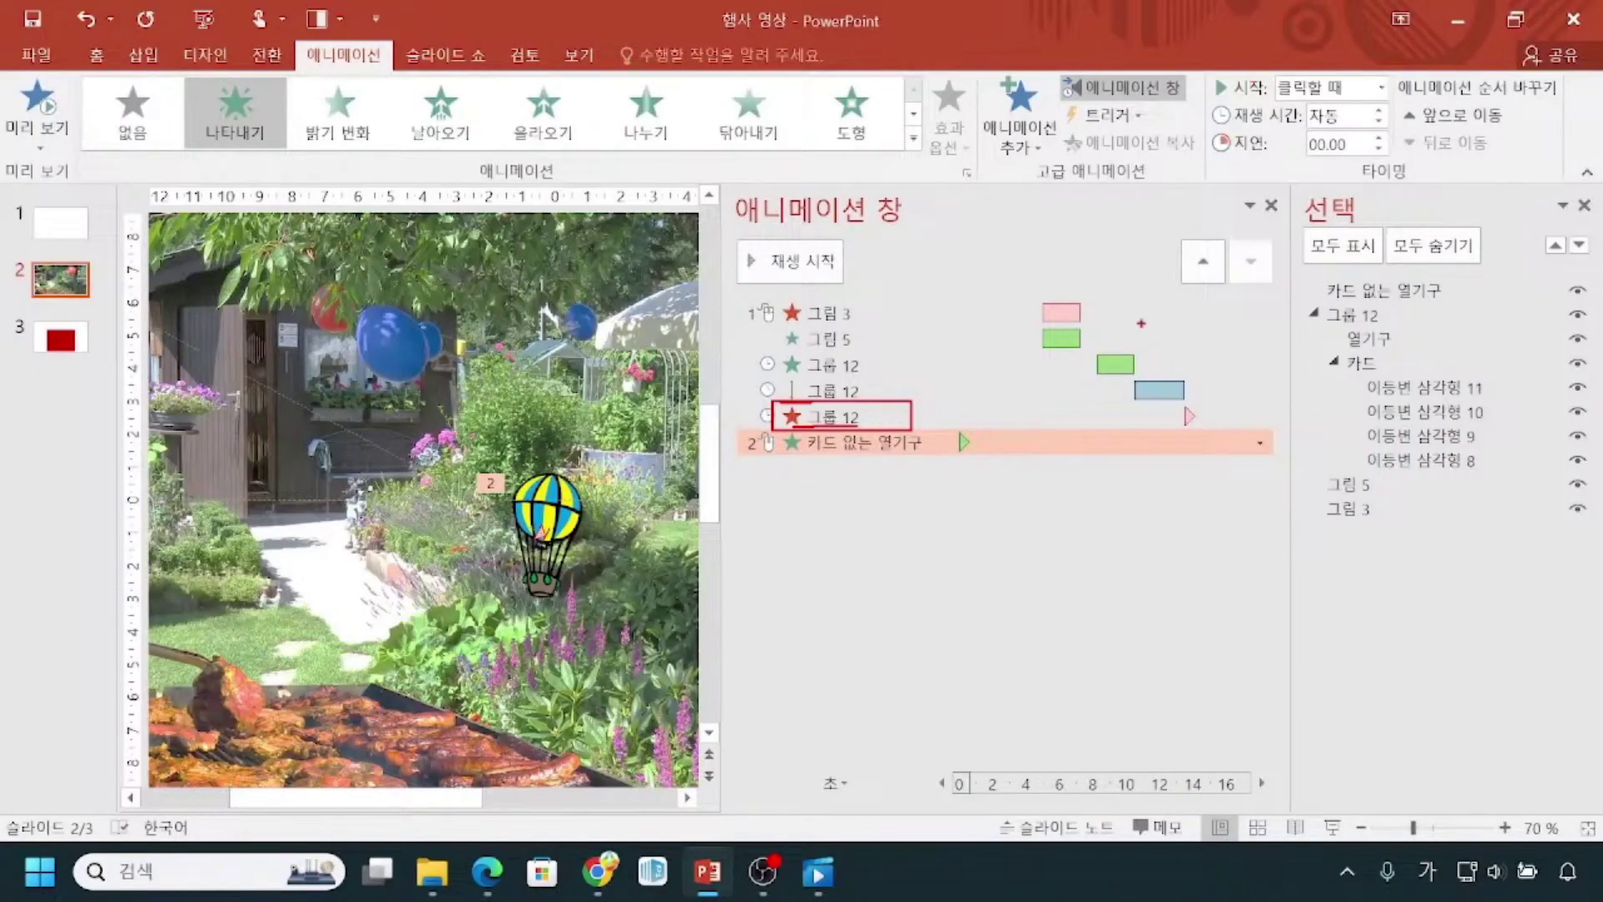
drag(891, 507, 882, 443)
key(Escape)
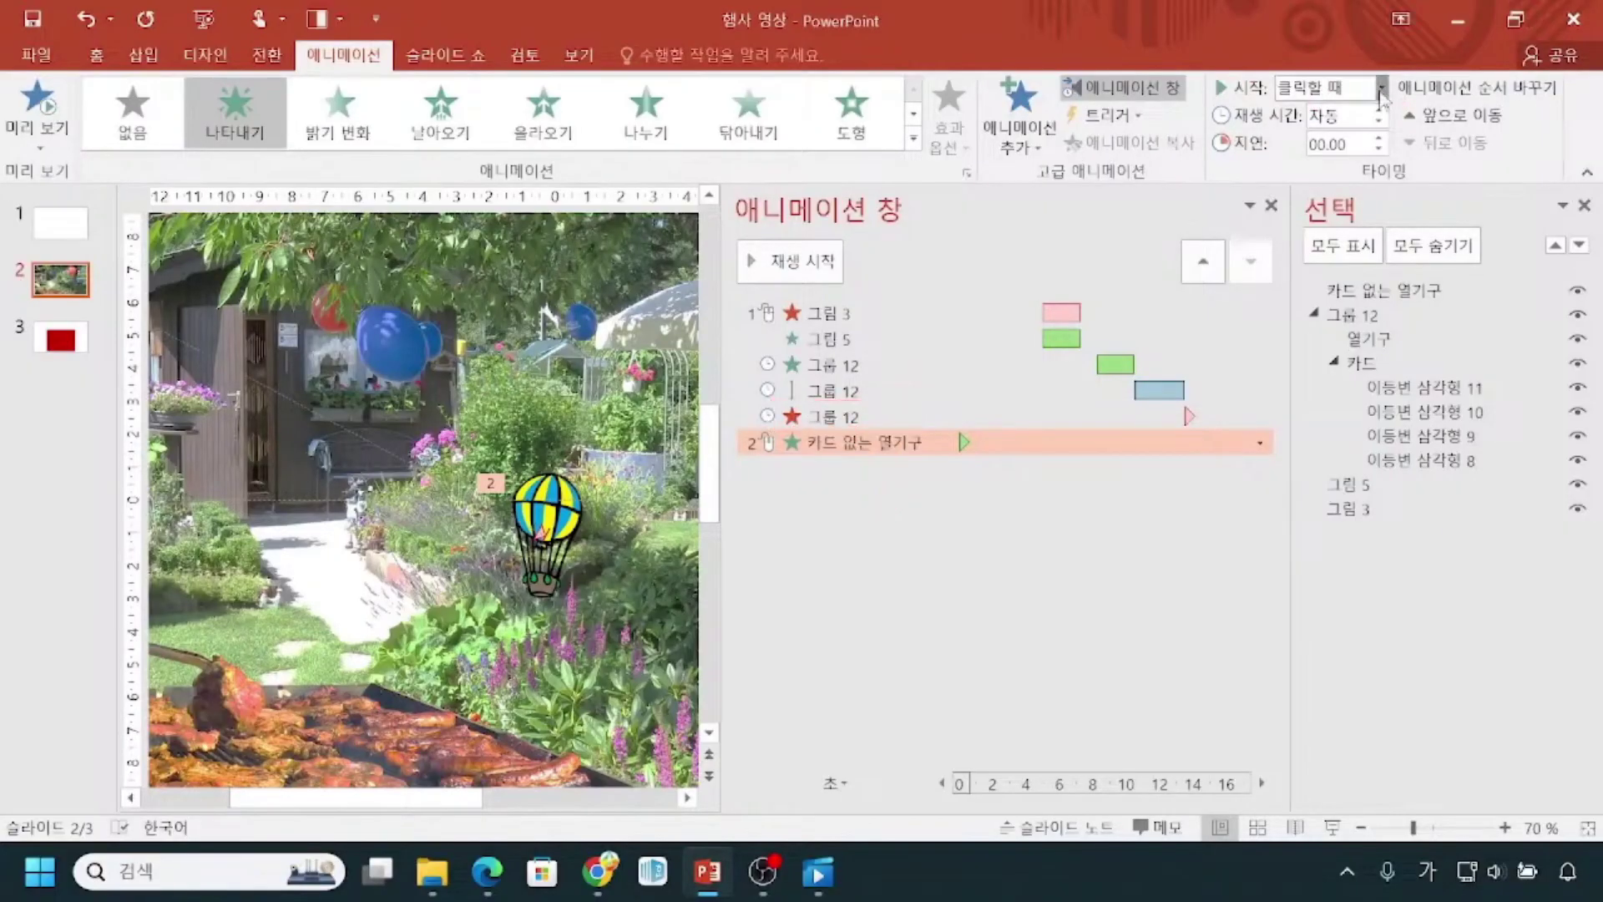
click(1380, 89)
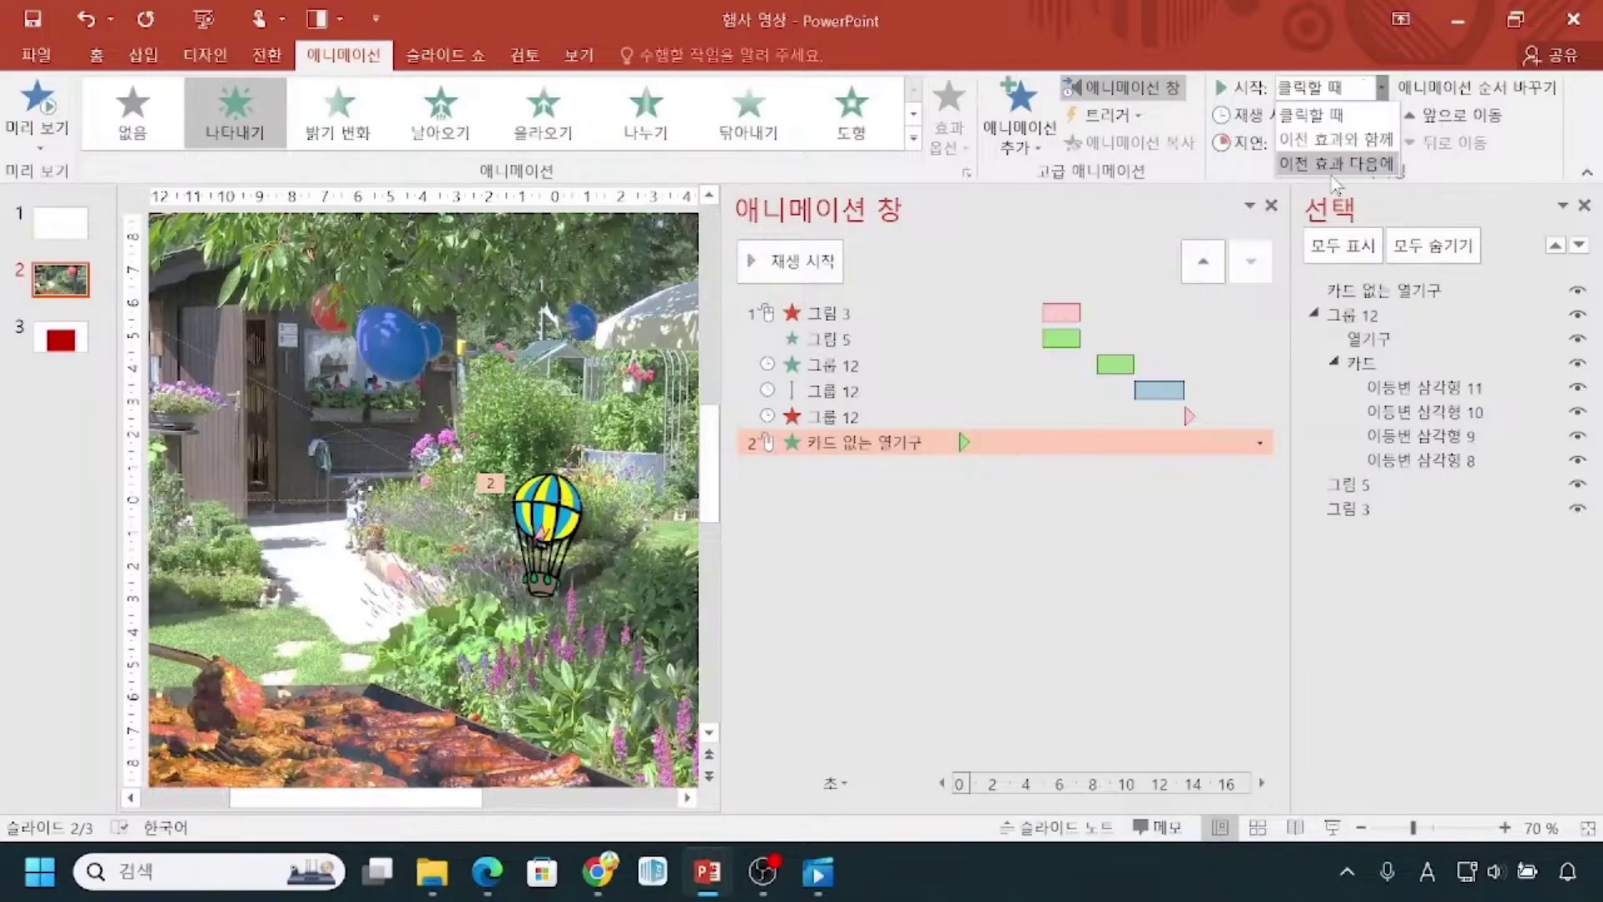
click(1335, 172)
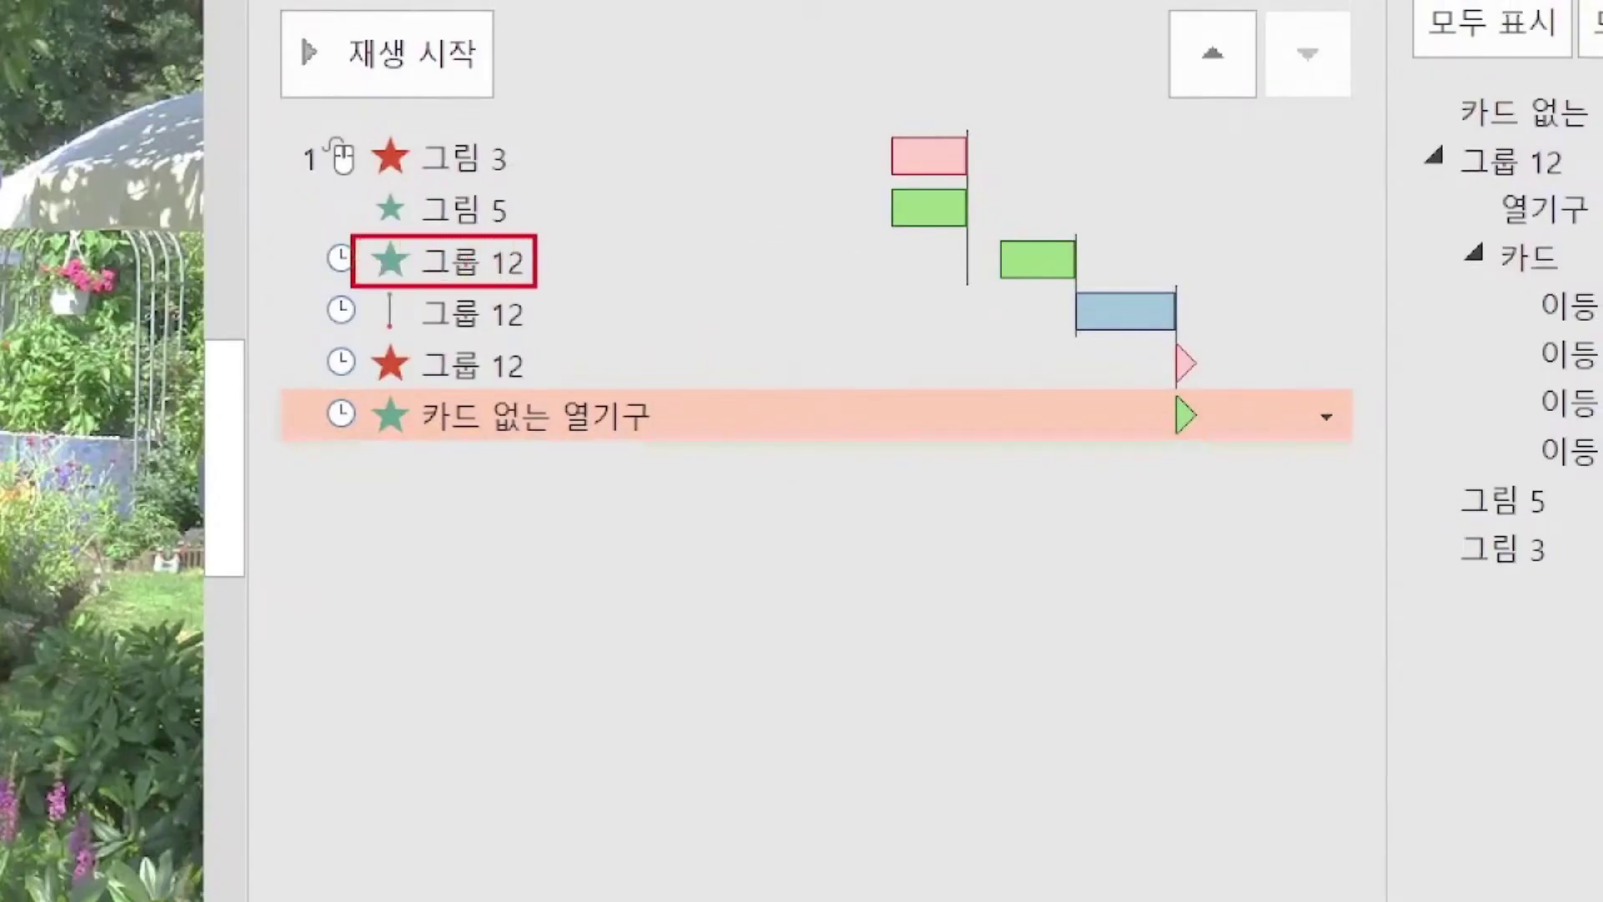
mouse_move(1039, 236)
mouse_down()
mouse_move(1052, 261)
mouse_move(1070, 233)
mouse_move(1137, 310)
mouse_move(1178, 271)
mouse_up()
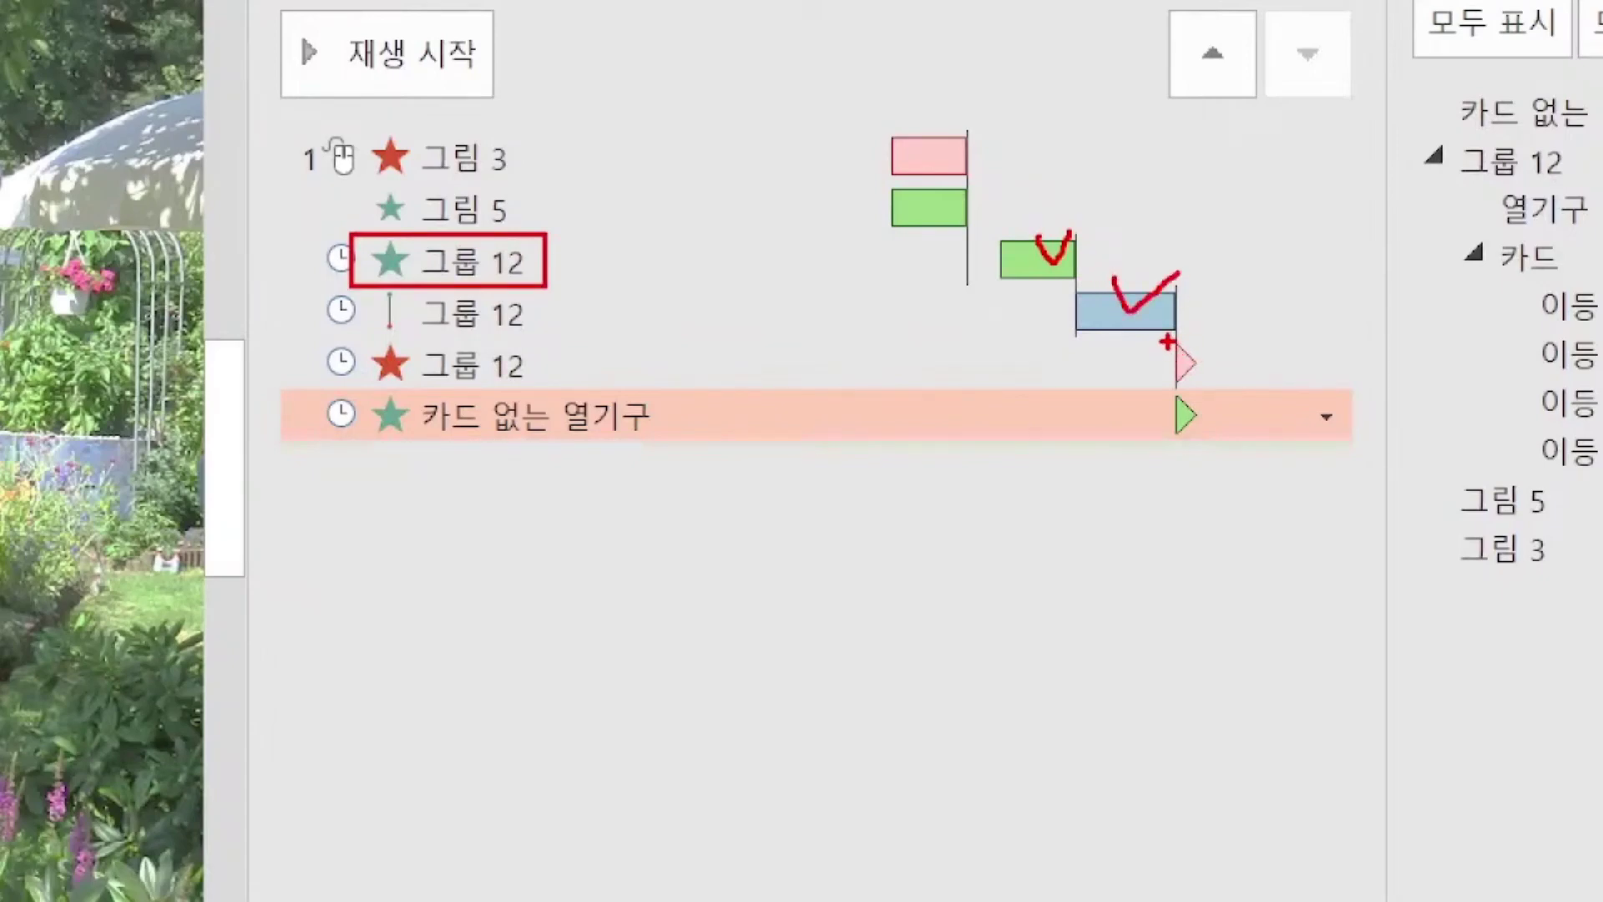
mouse_move(1167, 341)
mouse_down()
mouse_move(1182, 361)
mouse_move(1210, 328)
mouse_up()
mouse_move(1178, 389)
mouse_down()
mouse_move(1172, 452)
mouse_move(1192, 397)
mouse_up()
drag(978, 232, 1253, 470)
mouse_move(1199, 360)
mouse_down()
mouse_move(1252, 360)
mouse_move(1231, 409)
mouse_move(1203, 411)
mouse_up()
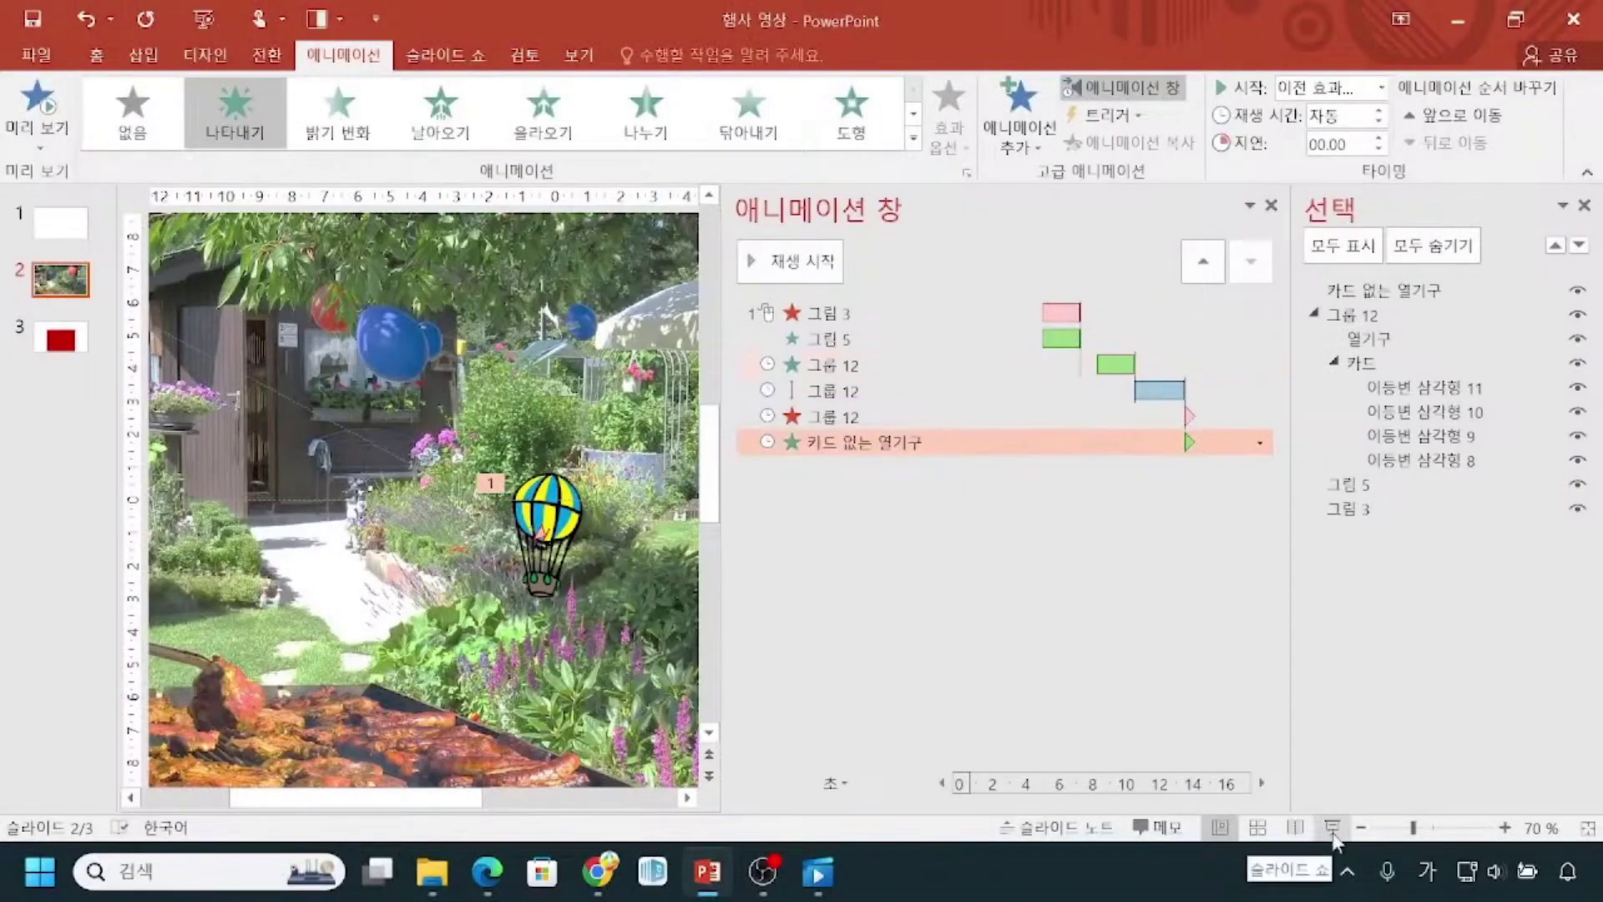
Play slide 2 as a slide show to check the switch to the card-less balloon, and return to editing.
click(1332, 828)
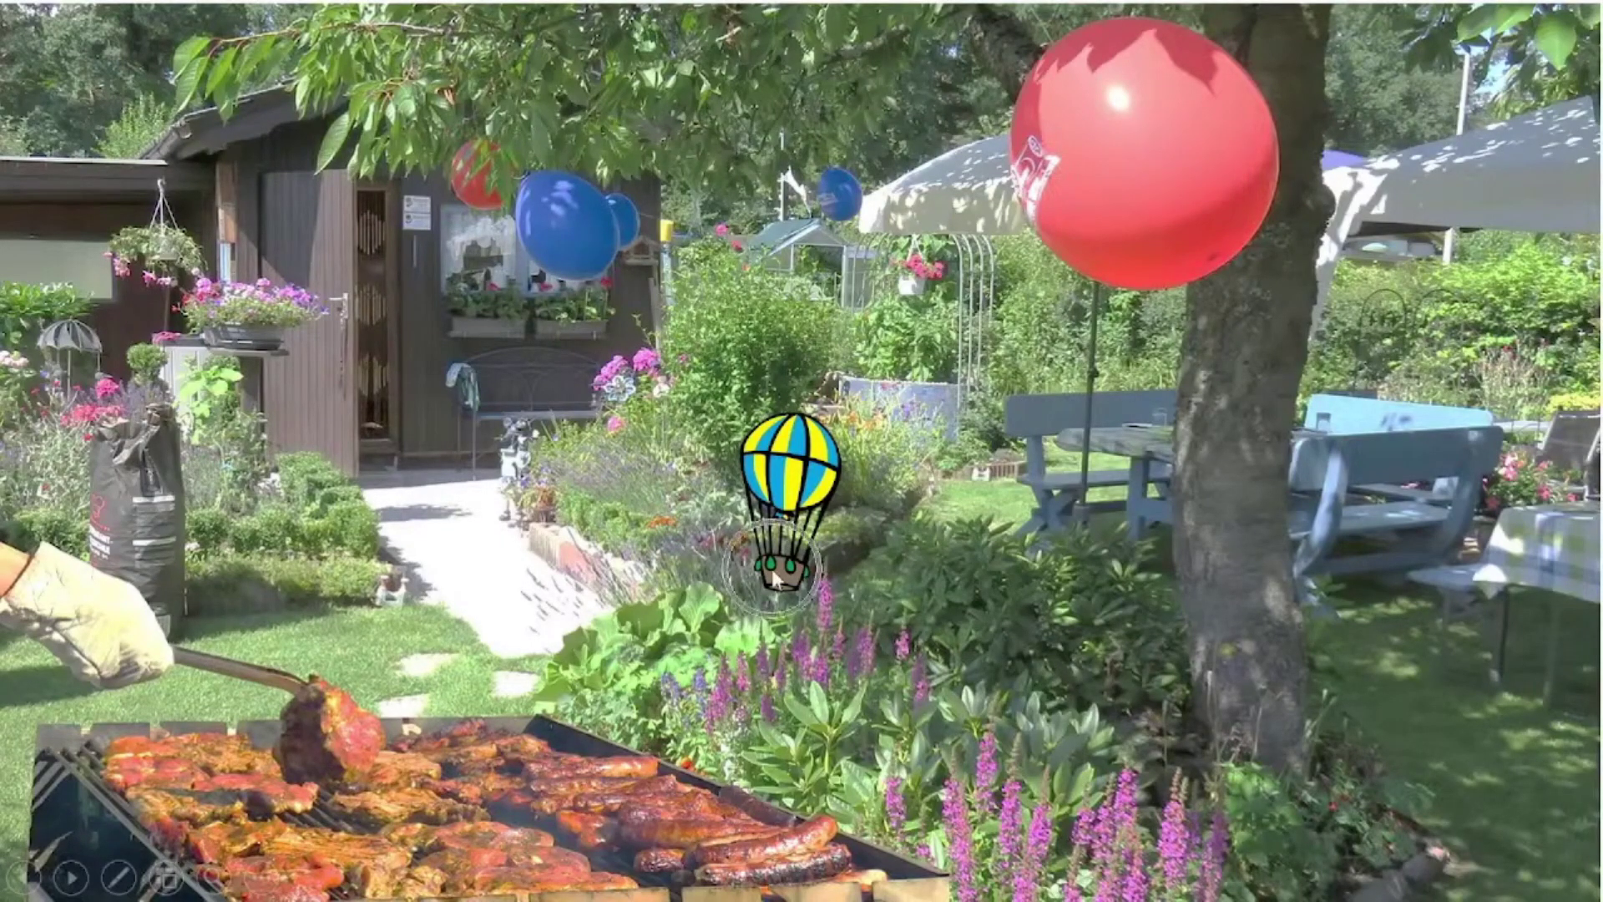
key(ctrl+p)
mouse_move(646, 488)
mouse_down()
mouse_move(647, 426)
mouse_move(647, 577)
mouse_up()
mouse_move(902, 510)
mouse_down()
mouse_move(727, 723)
mouse_move(814, 716)
mouse_up()
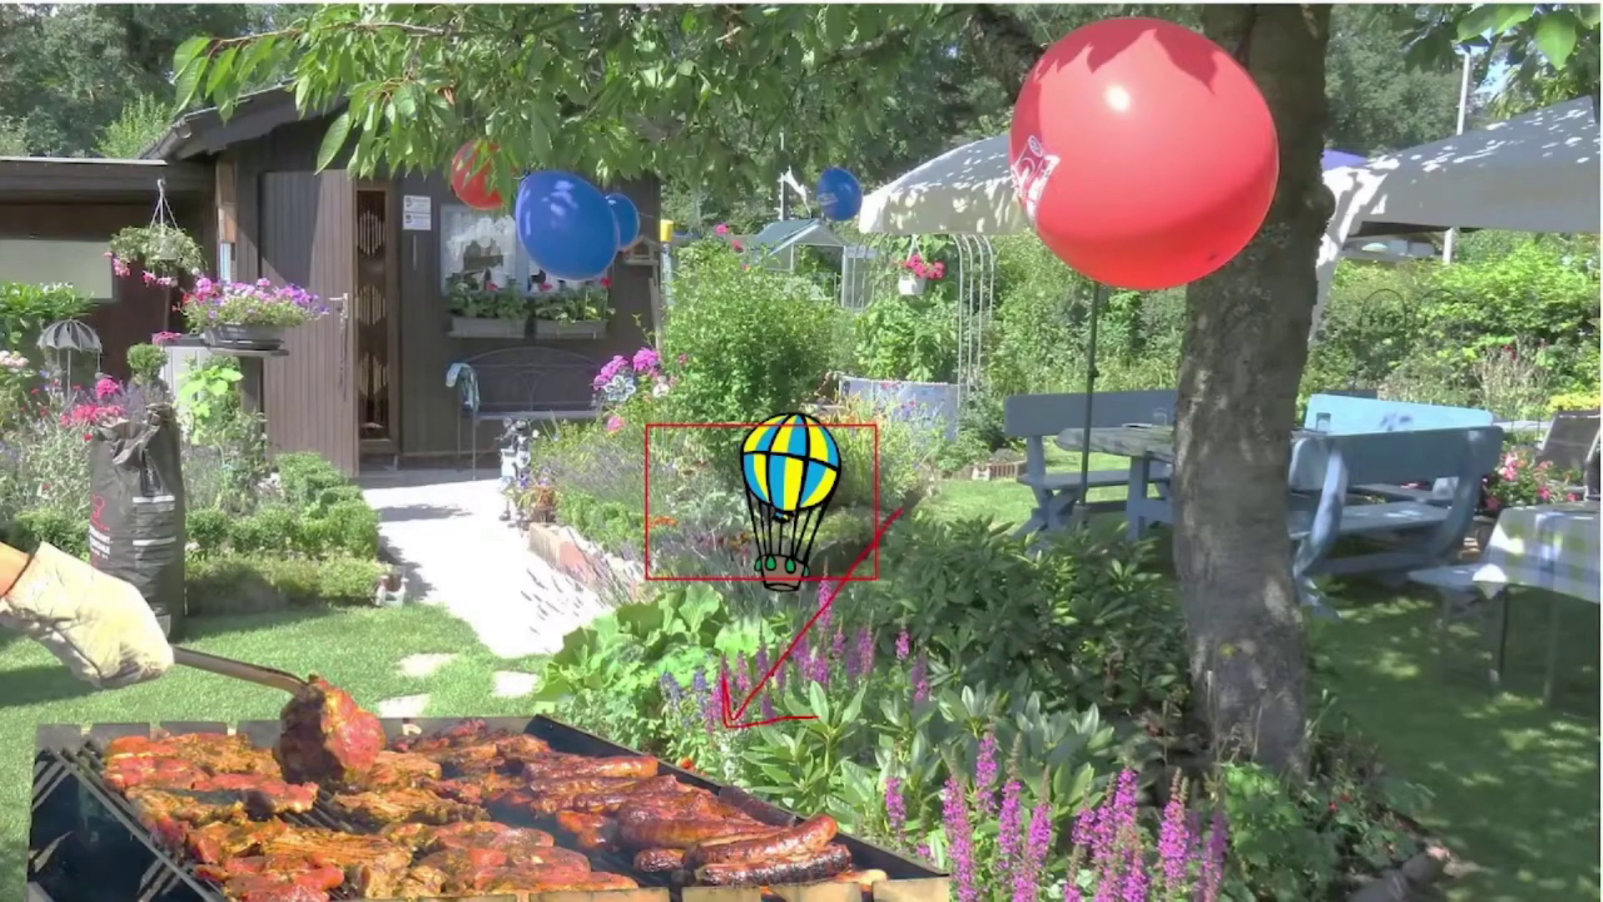
key(e)
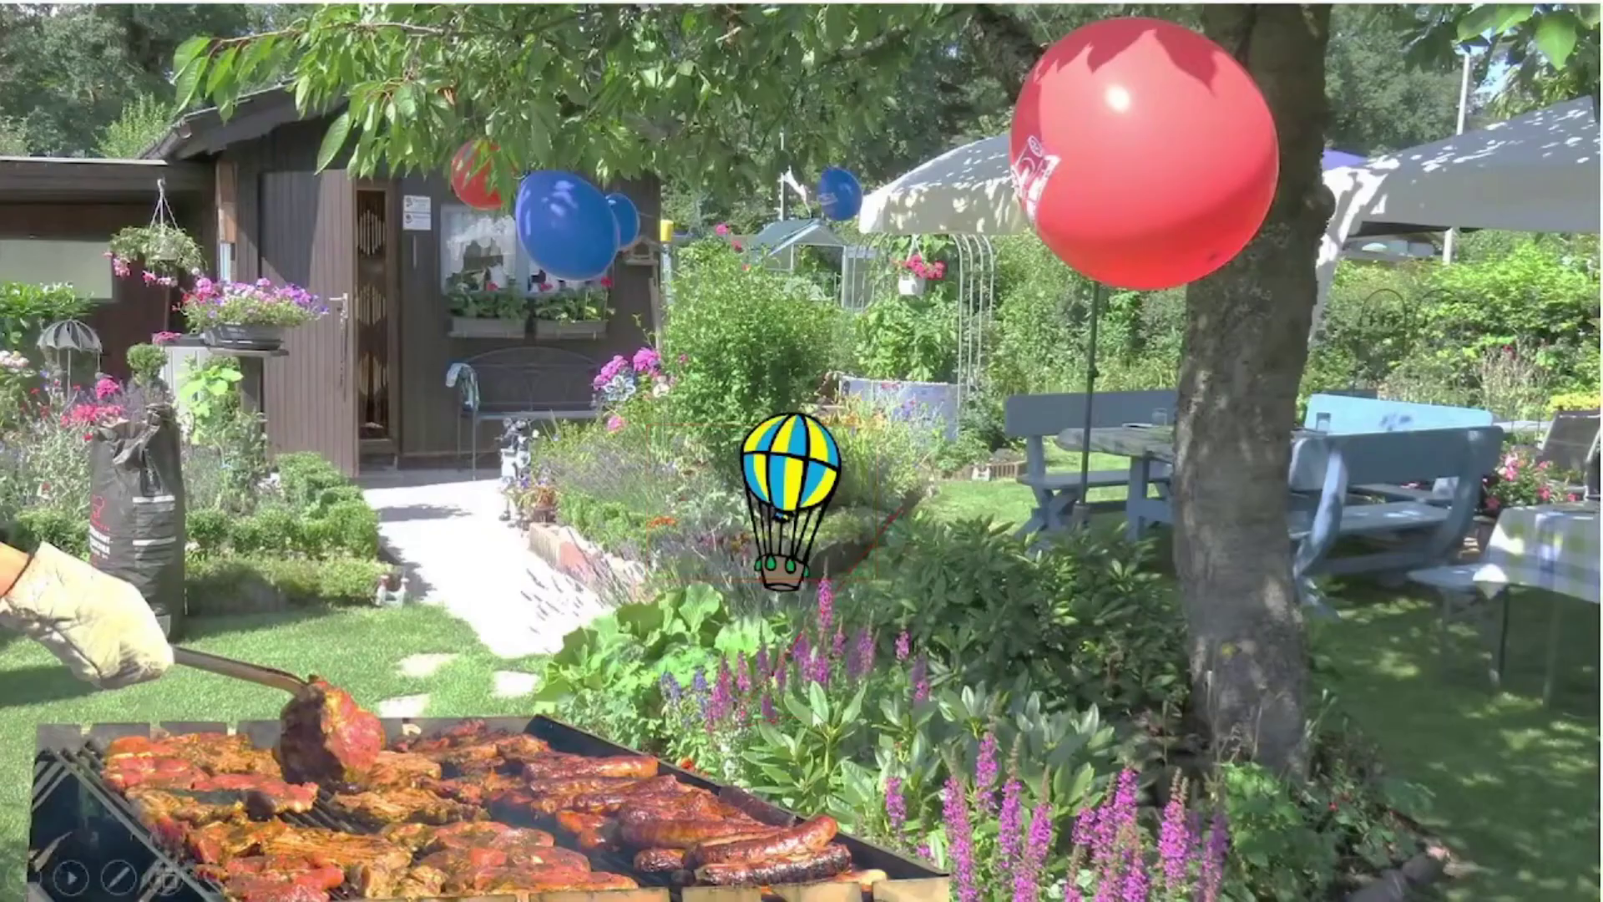
key(Escape)
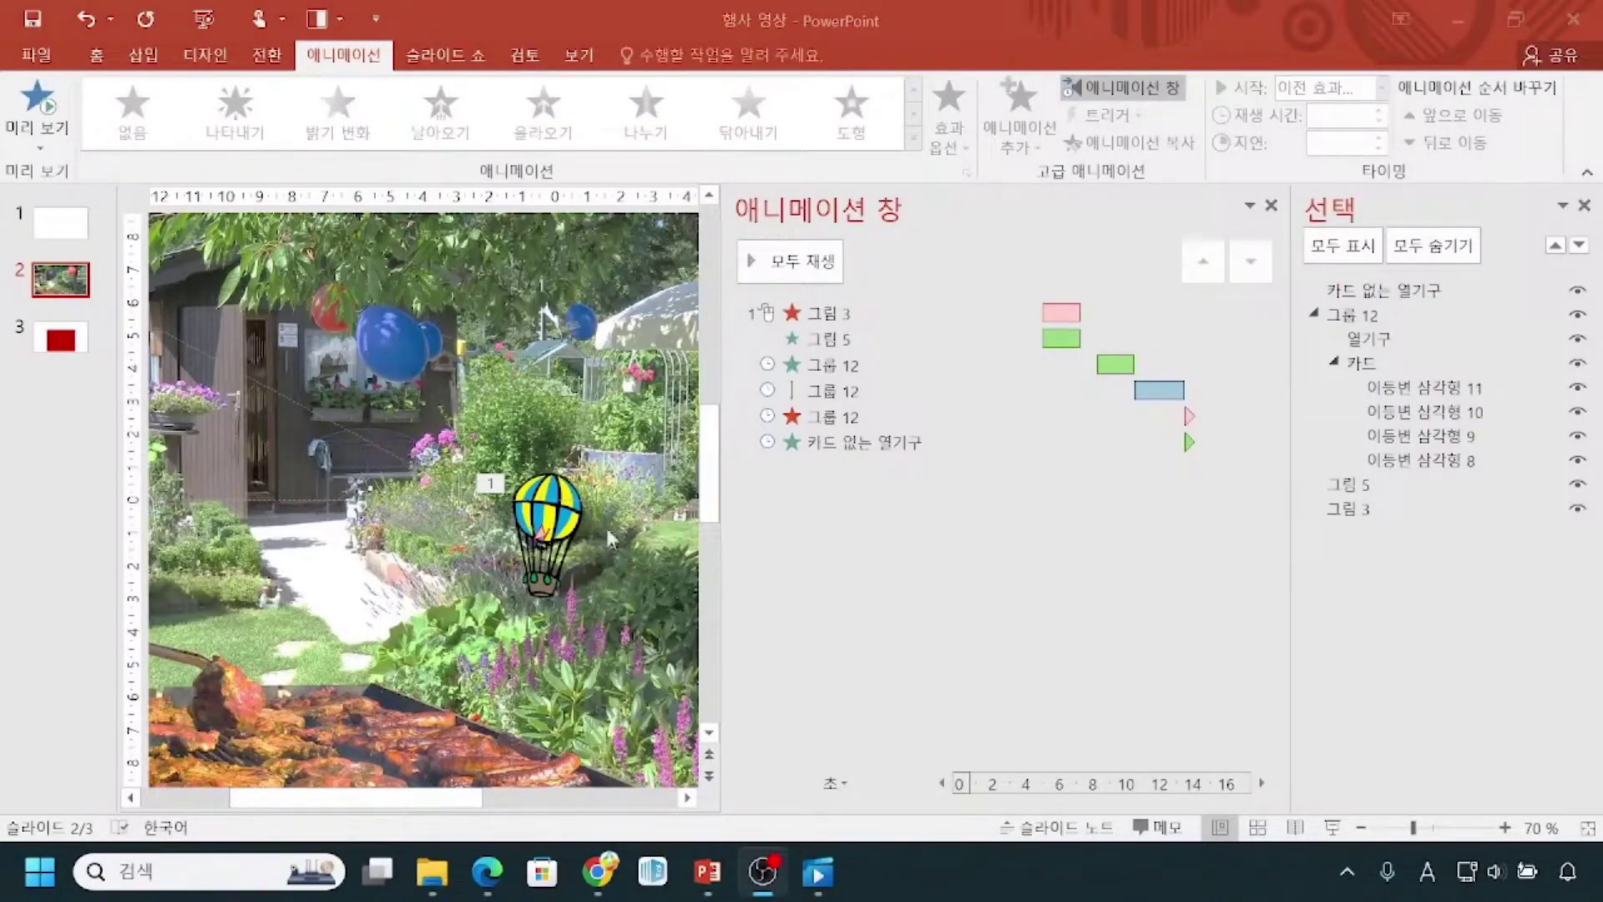
Narrow the animation list to enlarge the slide area, and examine the flight path between 그룹 12 and the card-less balloon.
drag(722, 480, 1206, 501)
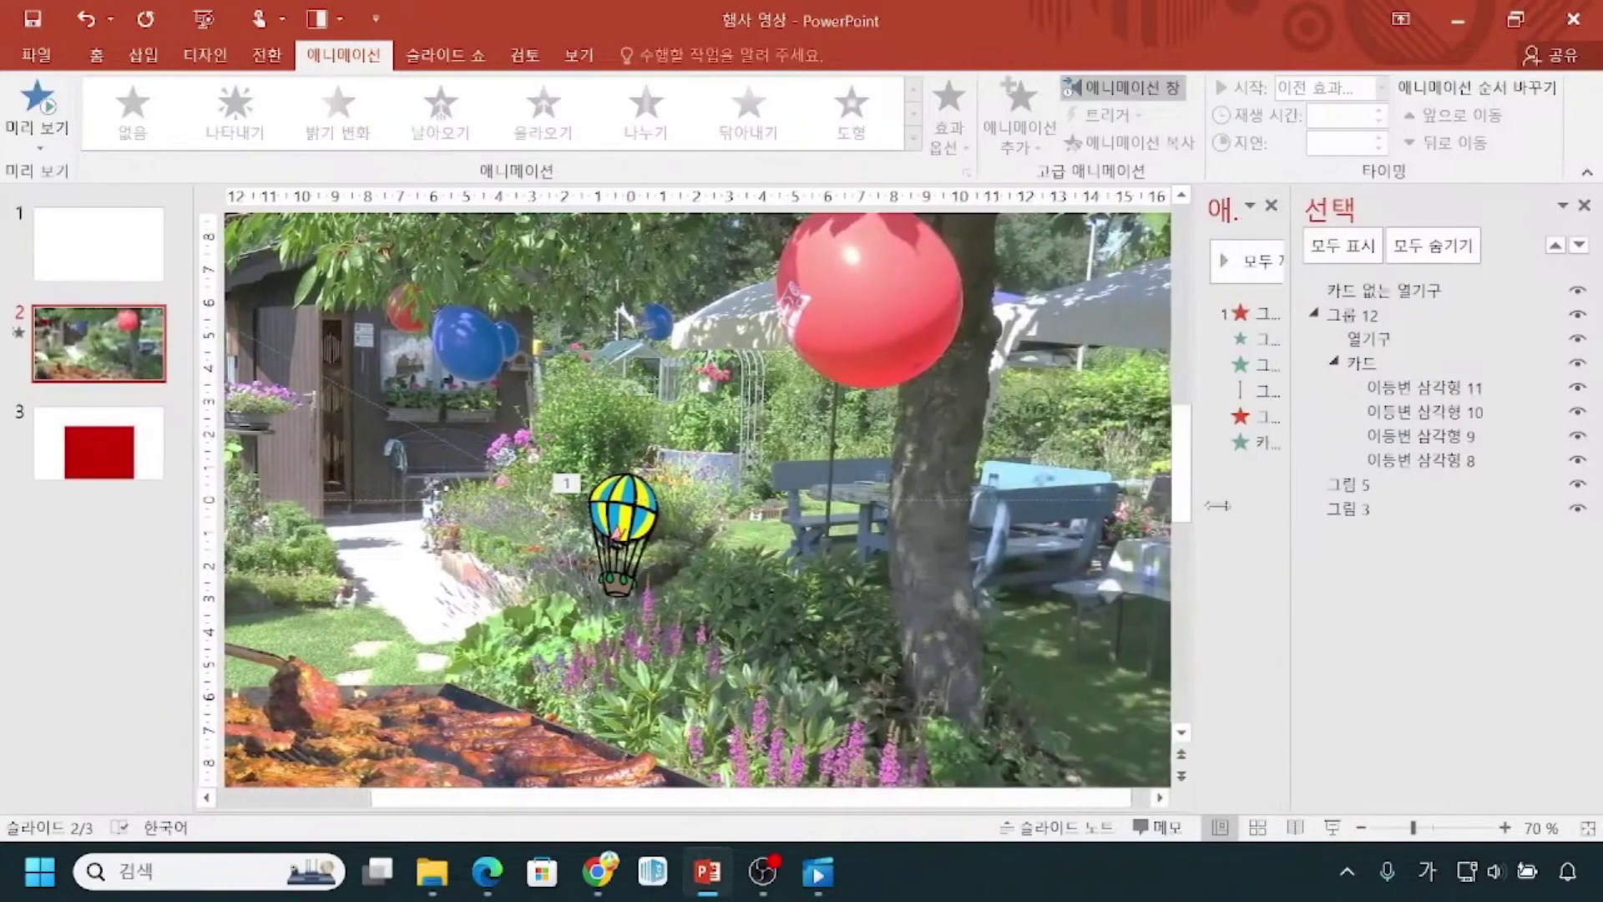
drag(633, 799, 479, 798)
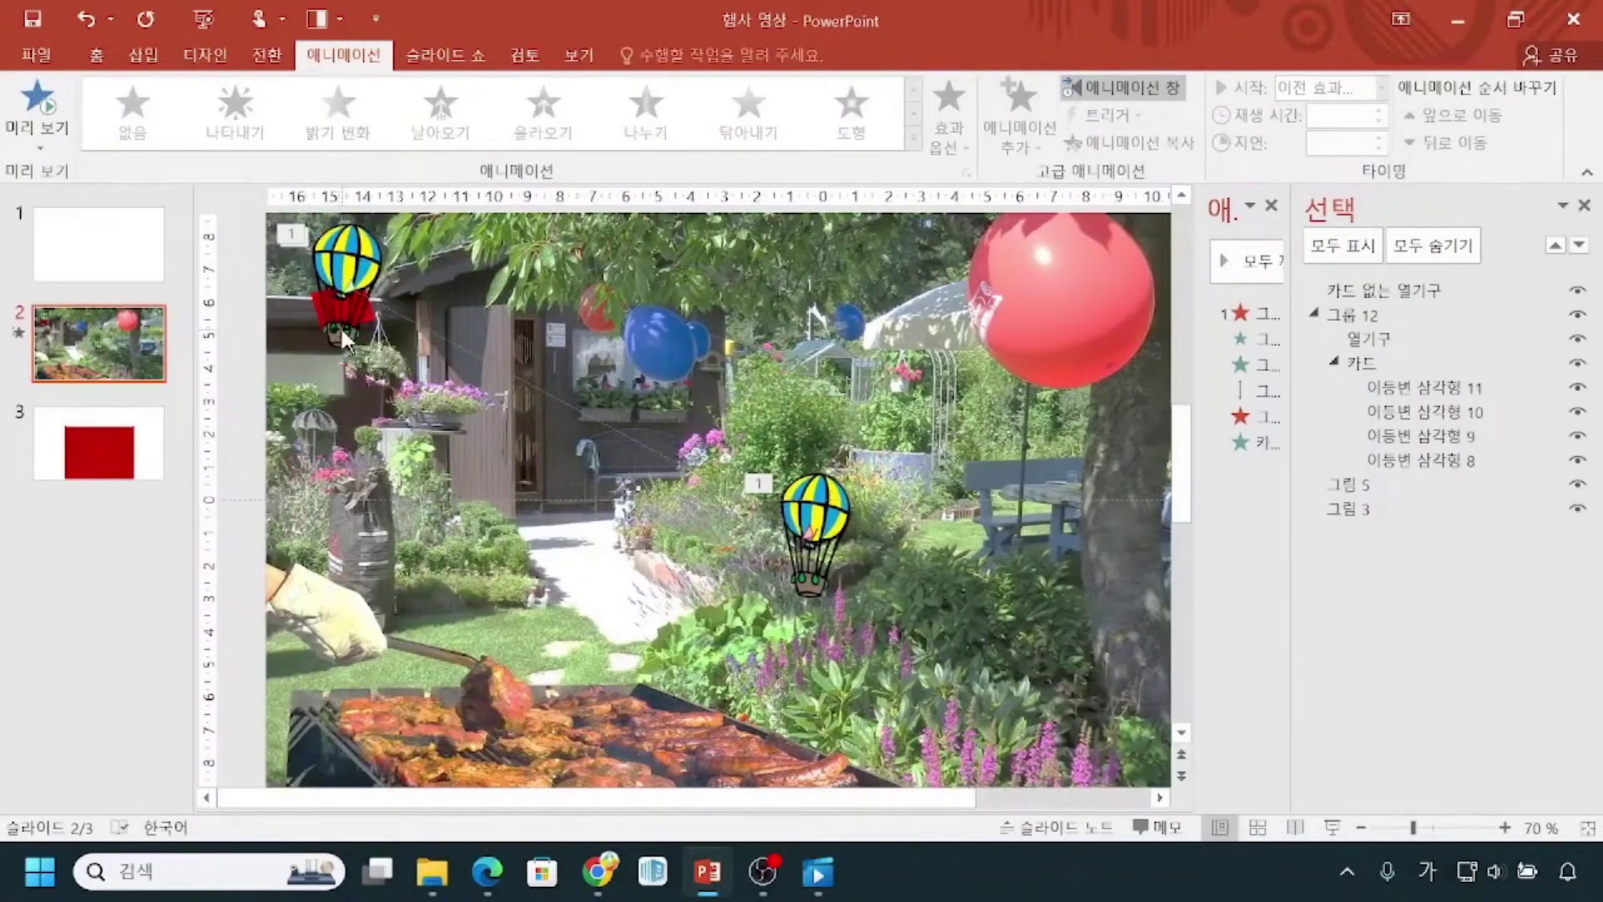
mouse_move(374, 307)
mouse_down()
mouse_move(760, 509)
mouse_move(738, 539)
mouse_up()
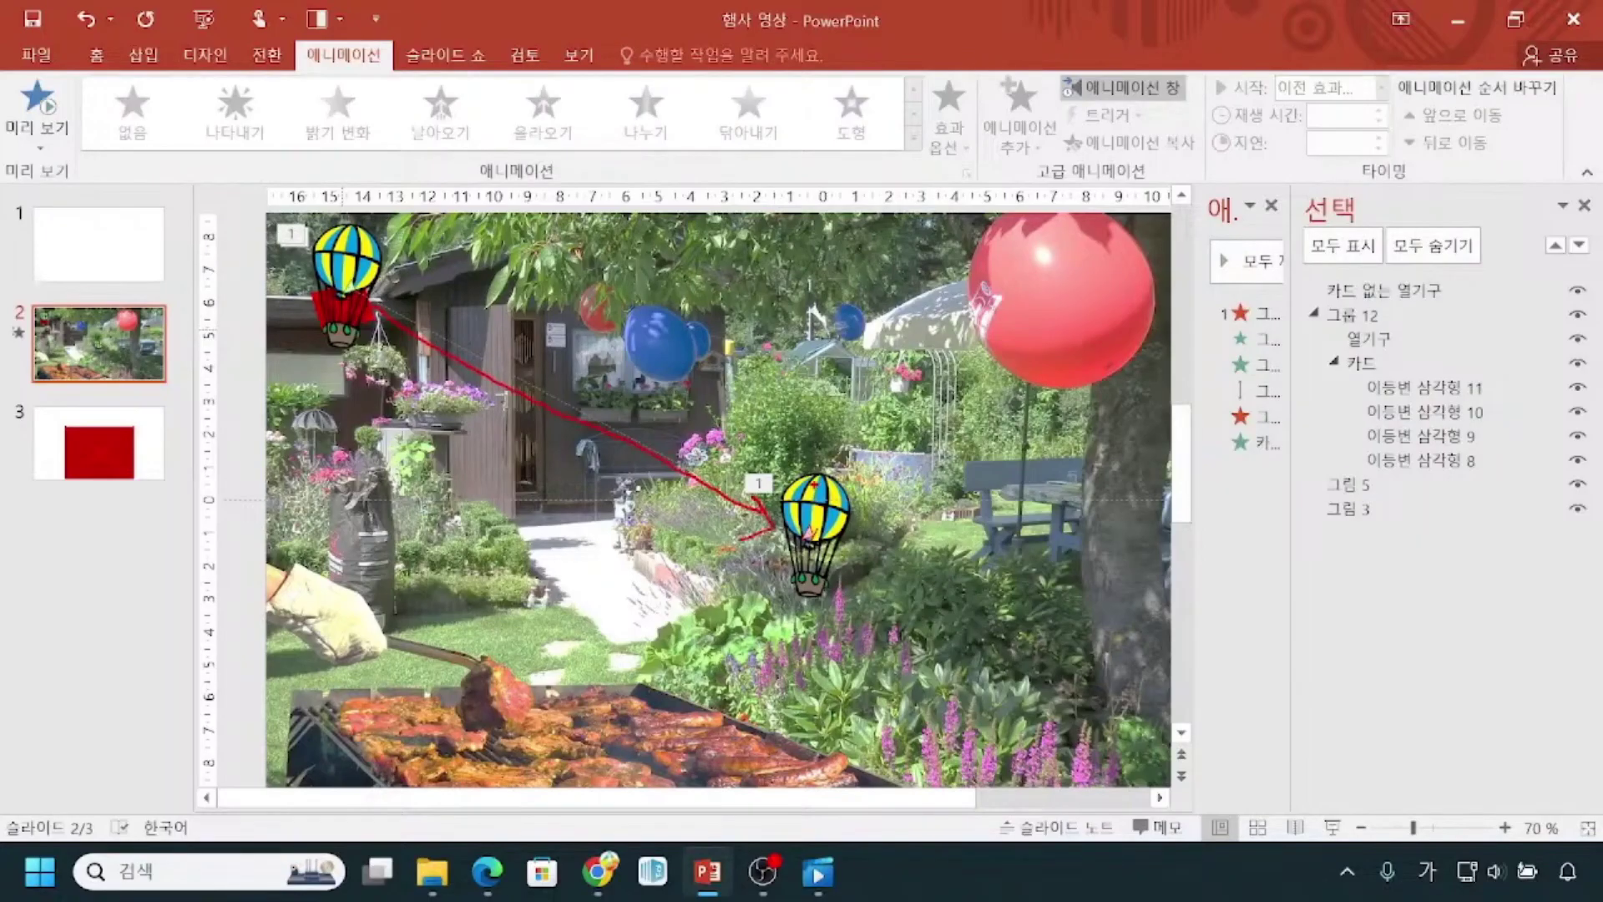
mouse_move(773, 459)
mouse_down()
mouse_move(797, 526)
mouse_move(874, 618)
mouse_up()
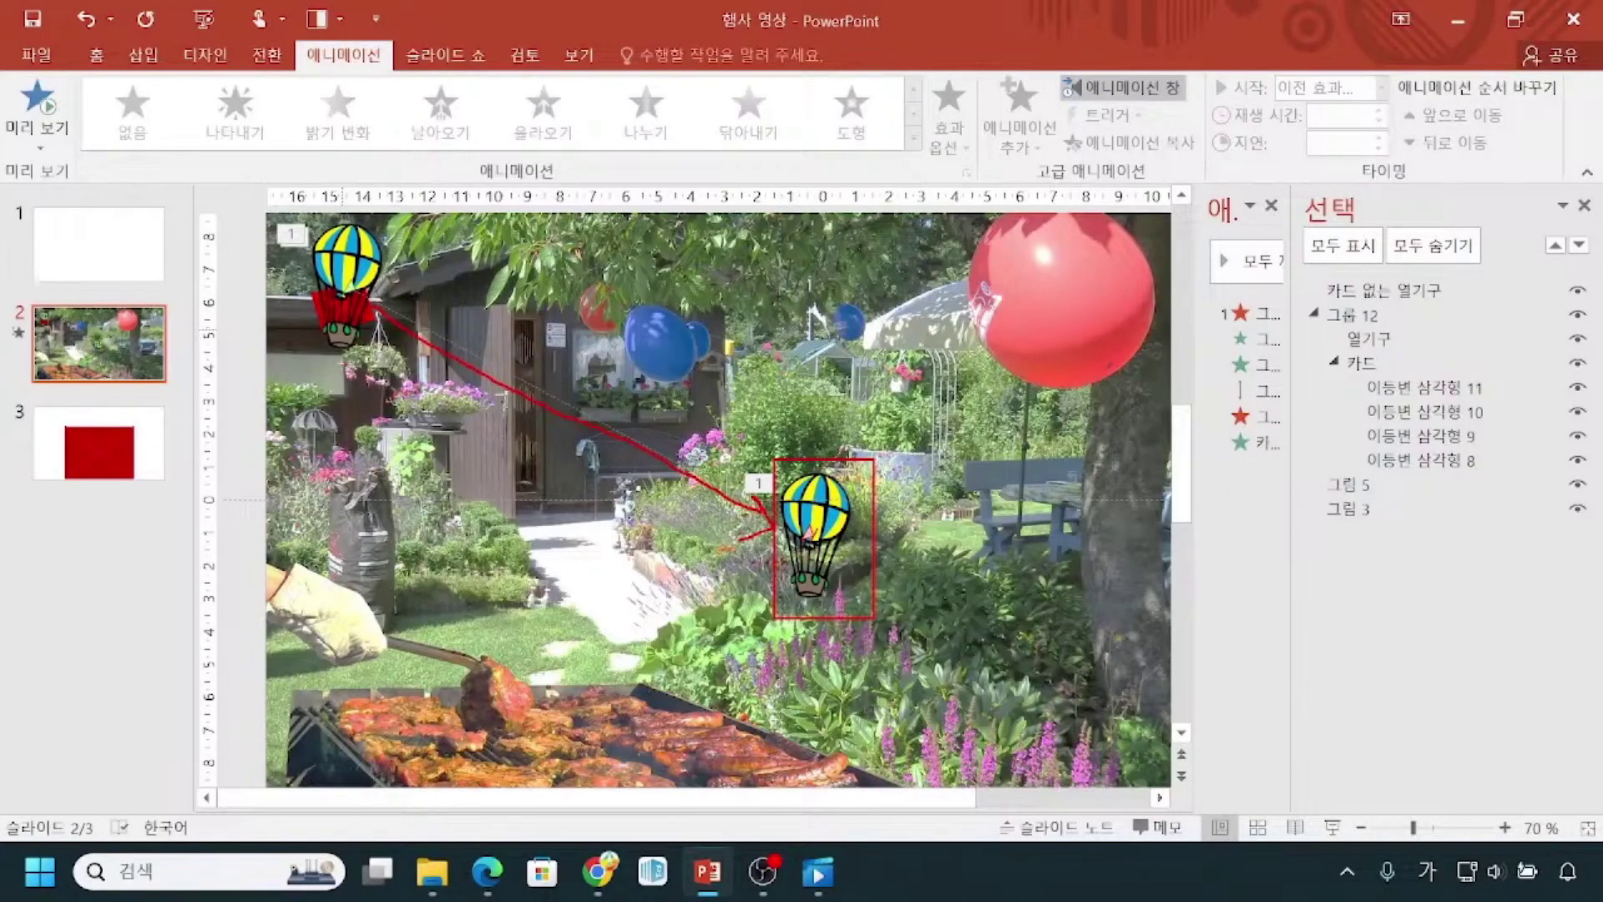
key(Escape)
drag(965, 798, 1015, 798)
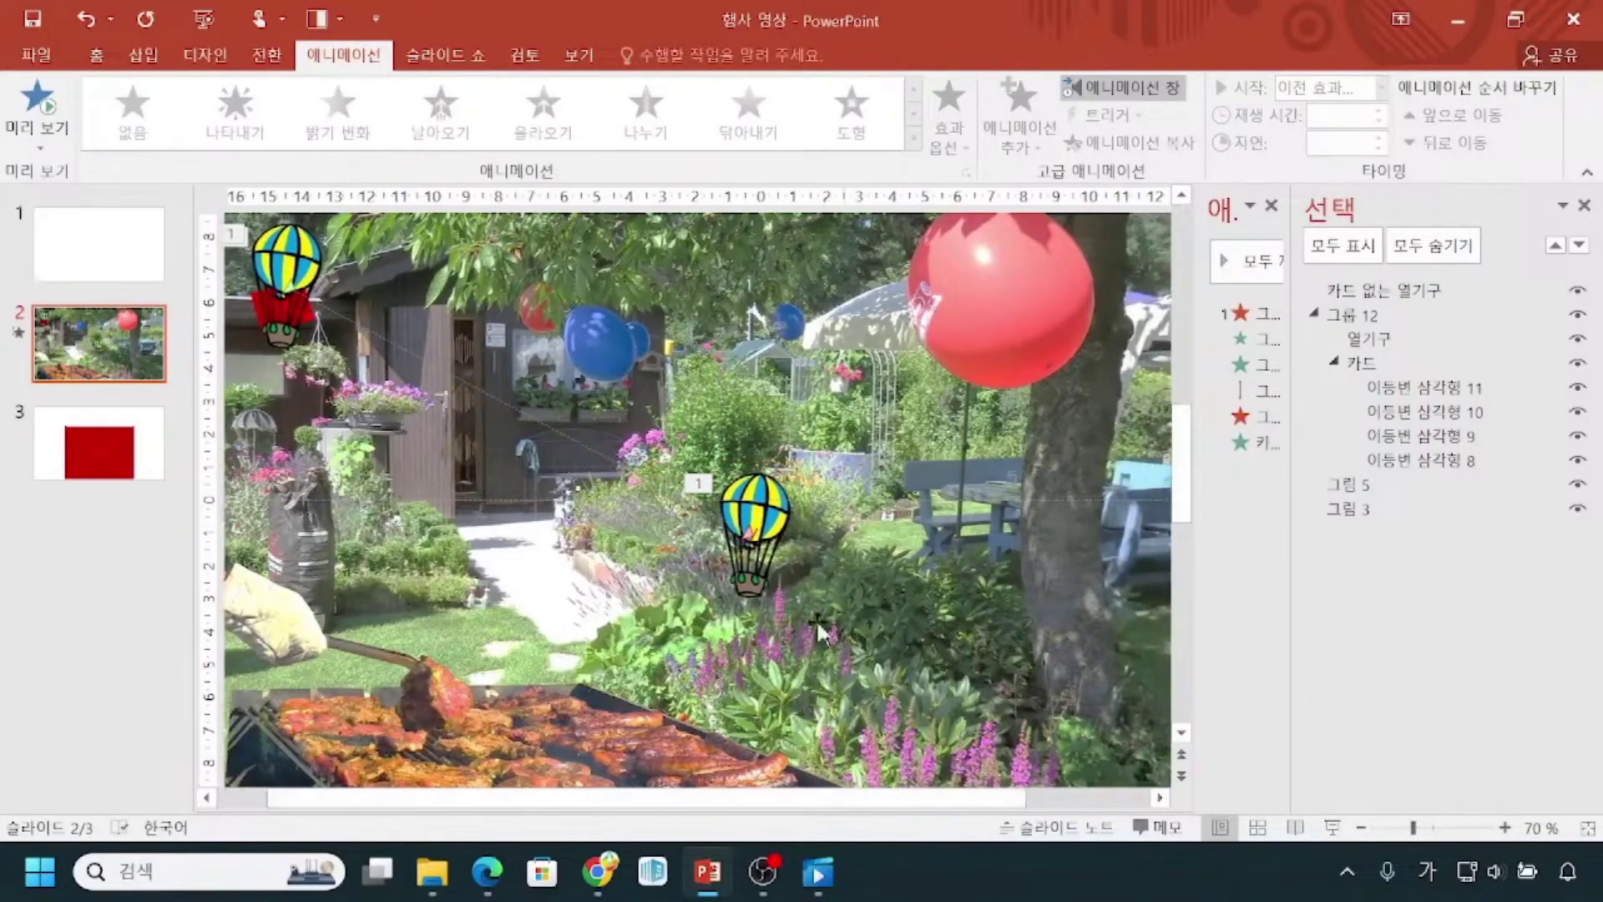
mouse_move(776, 541)
mouse_down()
mouse_move(1112, 714)
mouse_move(1195, 776)
mouse_move(1178, 732)
mouse_move(1142, 794)
mouse_up()
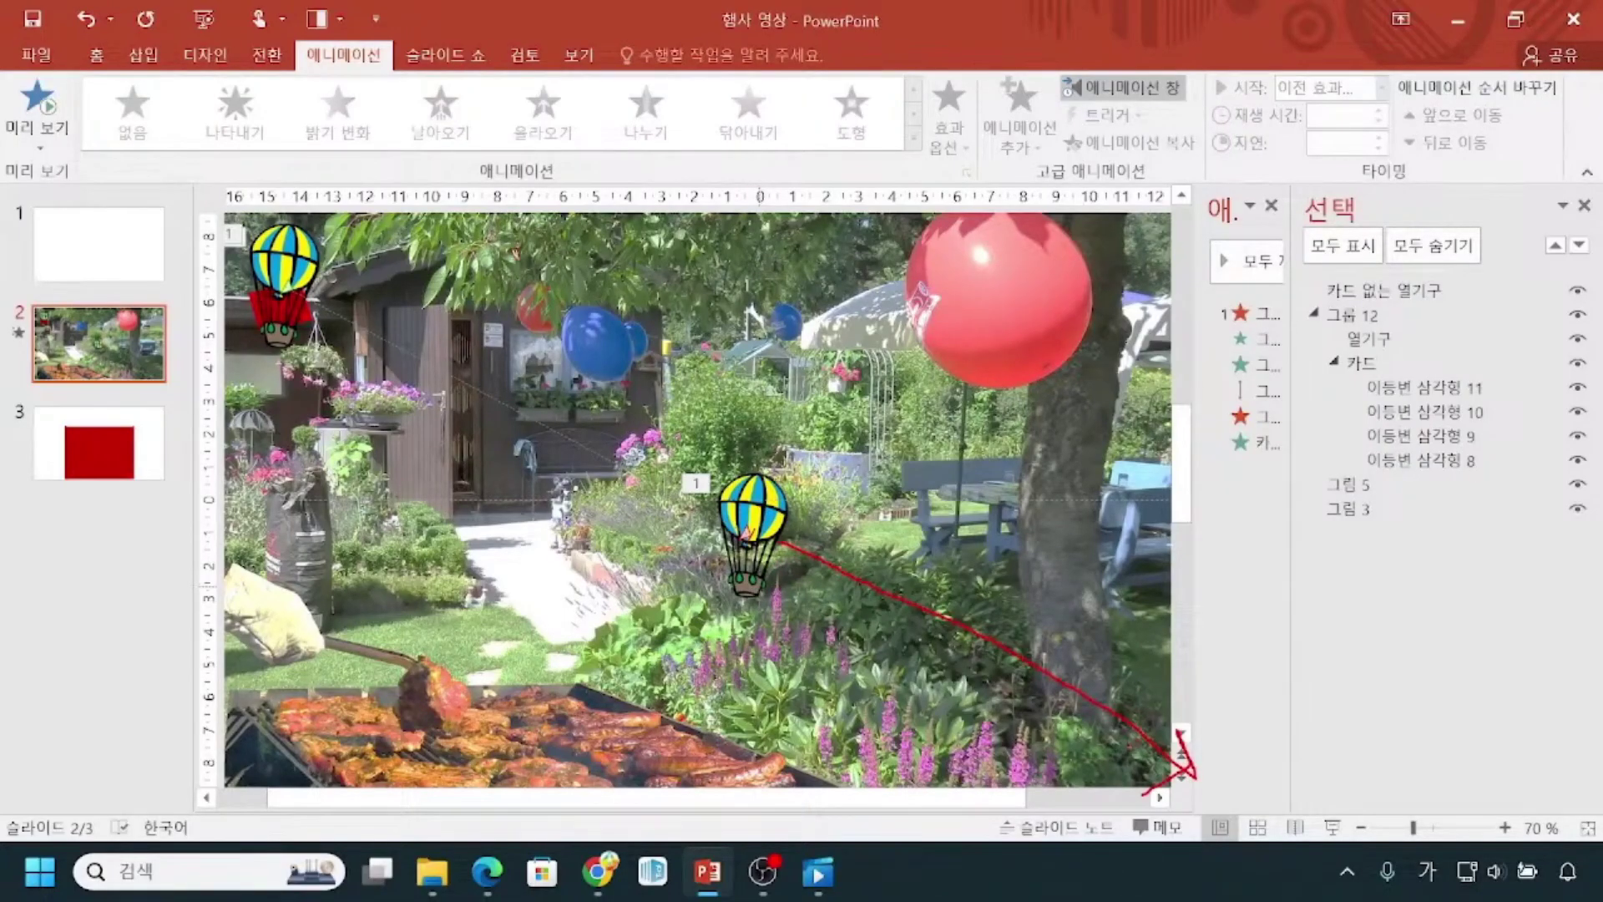
mouse_move(582, 445)
mouse_down()
mouse_move(796, 656)
mouse_move(929, 659)
mouse_up()
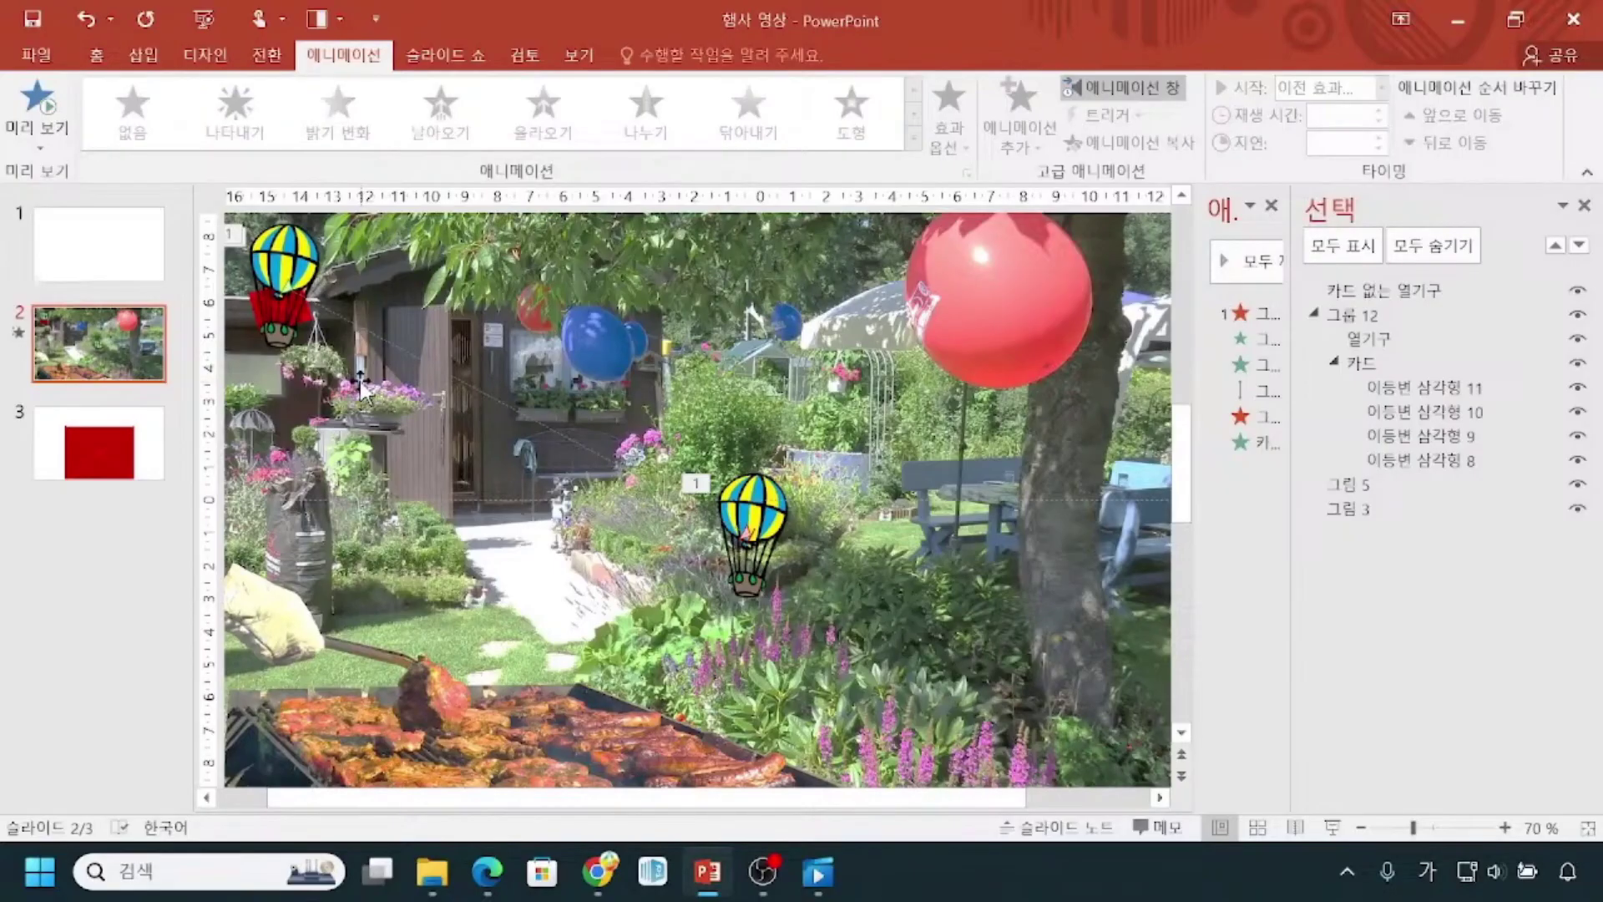
Zoom the slide out to 50% and leave only a widened animation list beside it, hiding the selection list.
click(1360, 828)
click(1361, 828)
click(1098, 755)
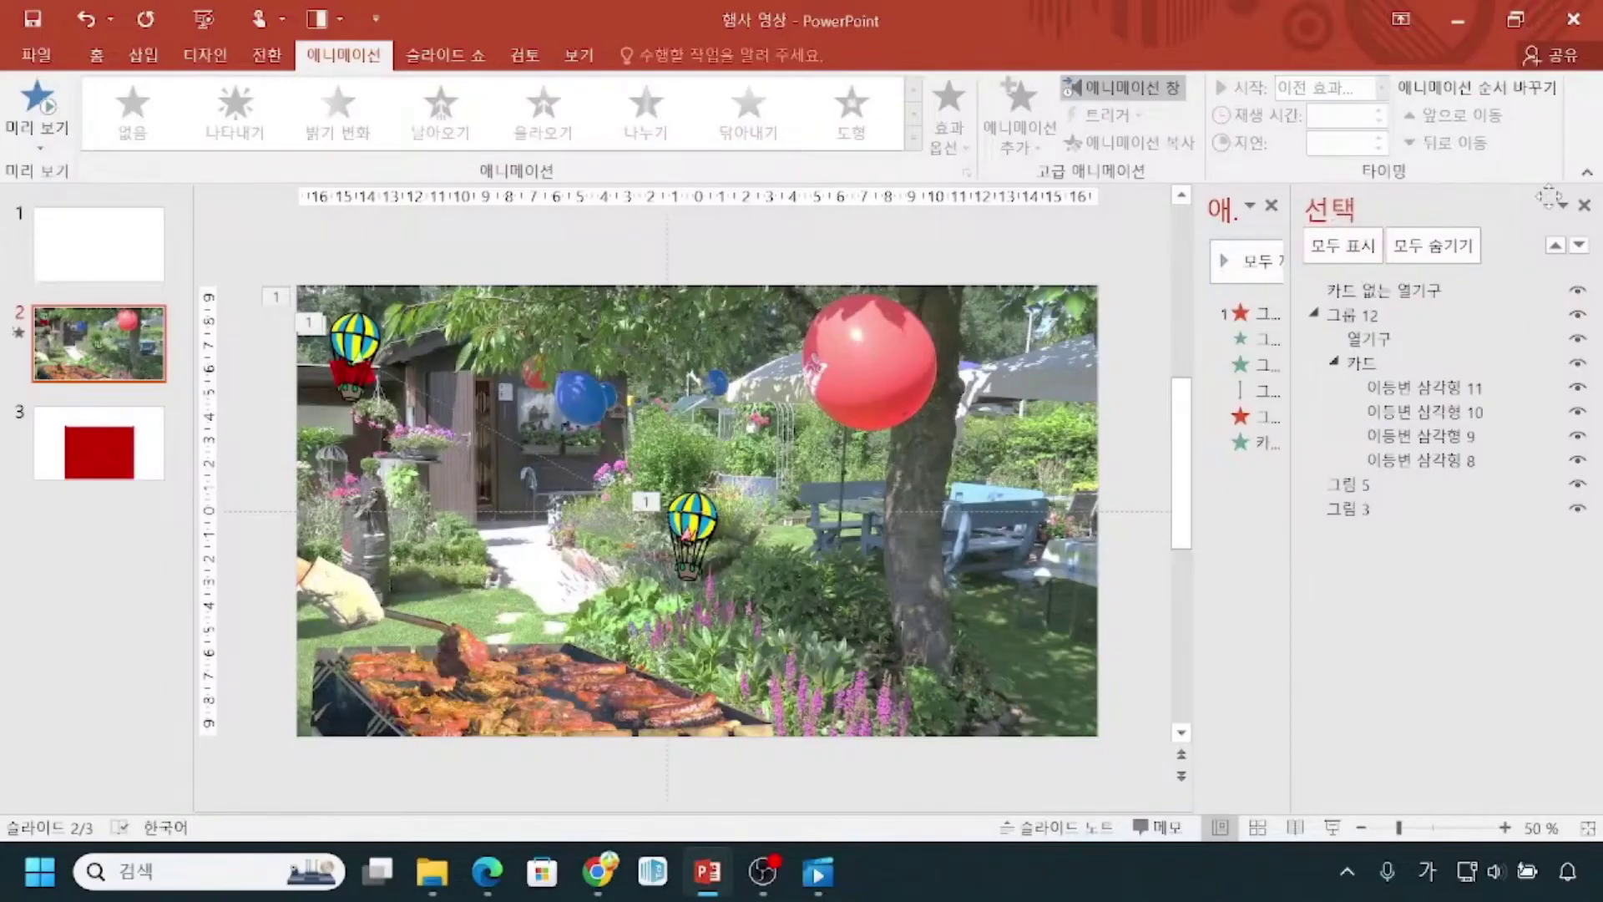
click(1583, 205)
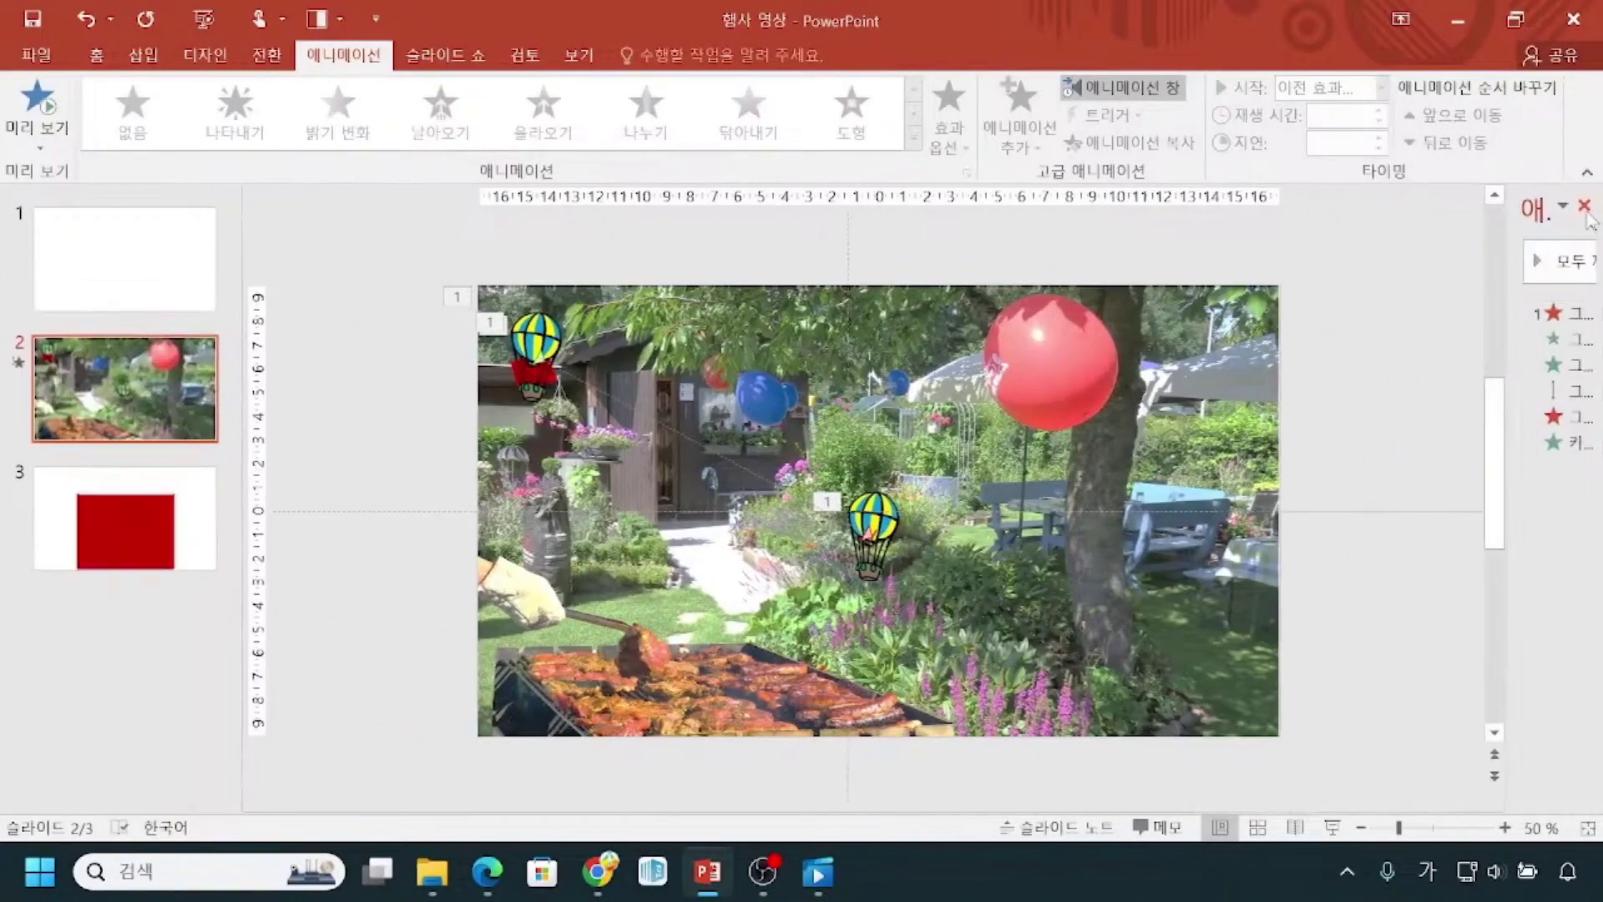
drag(1507, 623, 1175, 572)
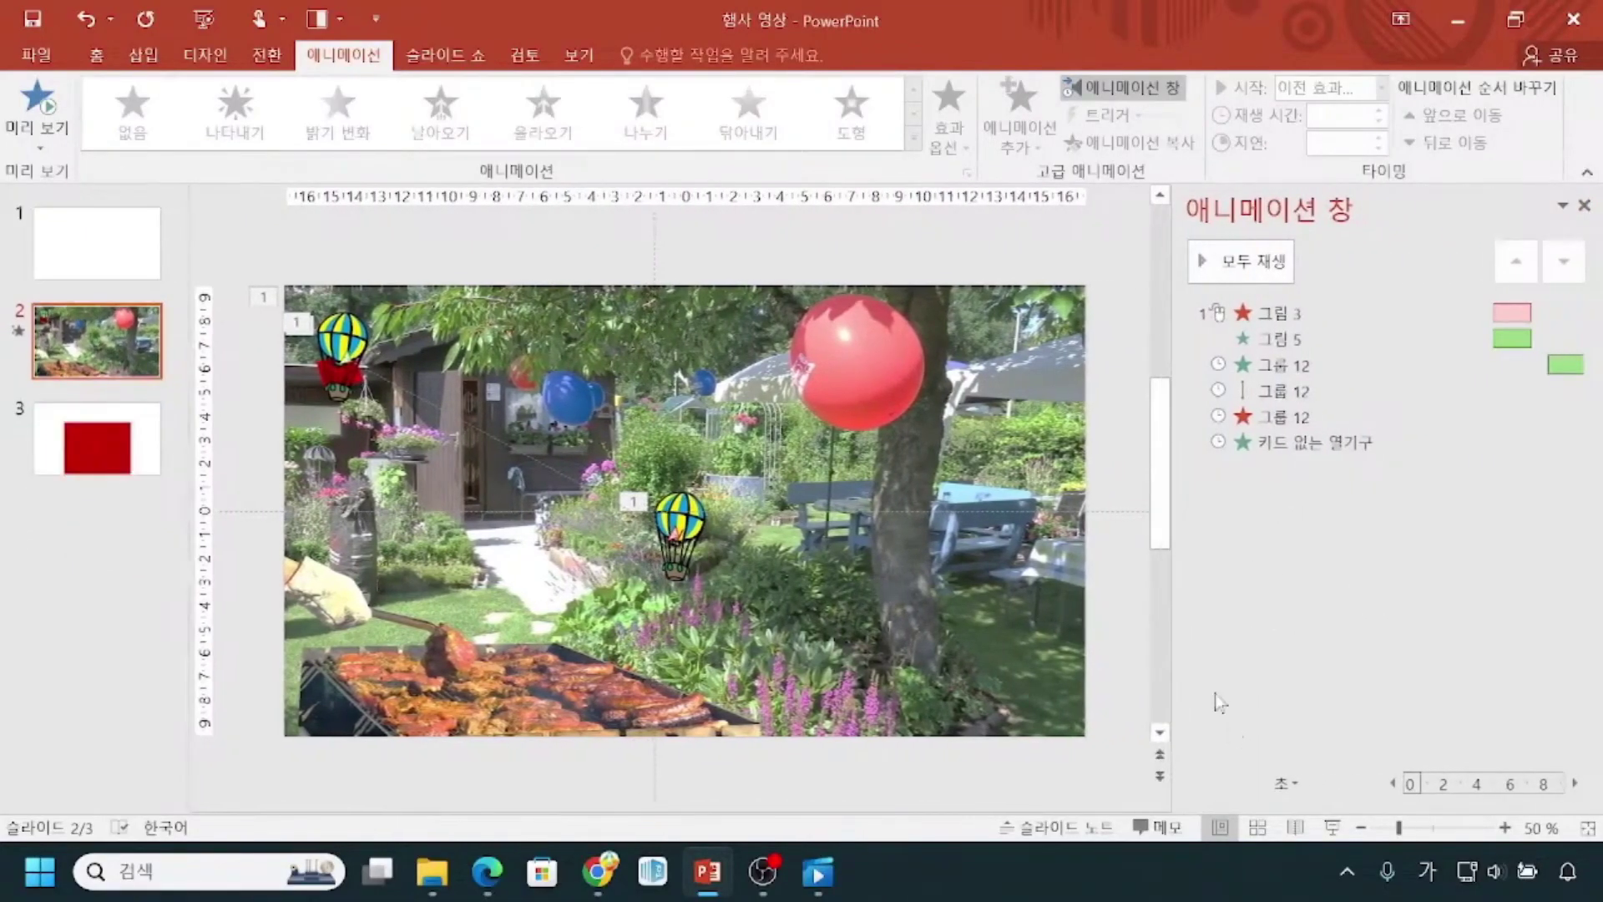
Select the 카드 없는 열기구 entrance effect in the animation list.
click(1367, 444)
click(1366, 444)
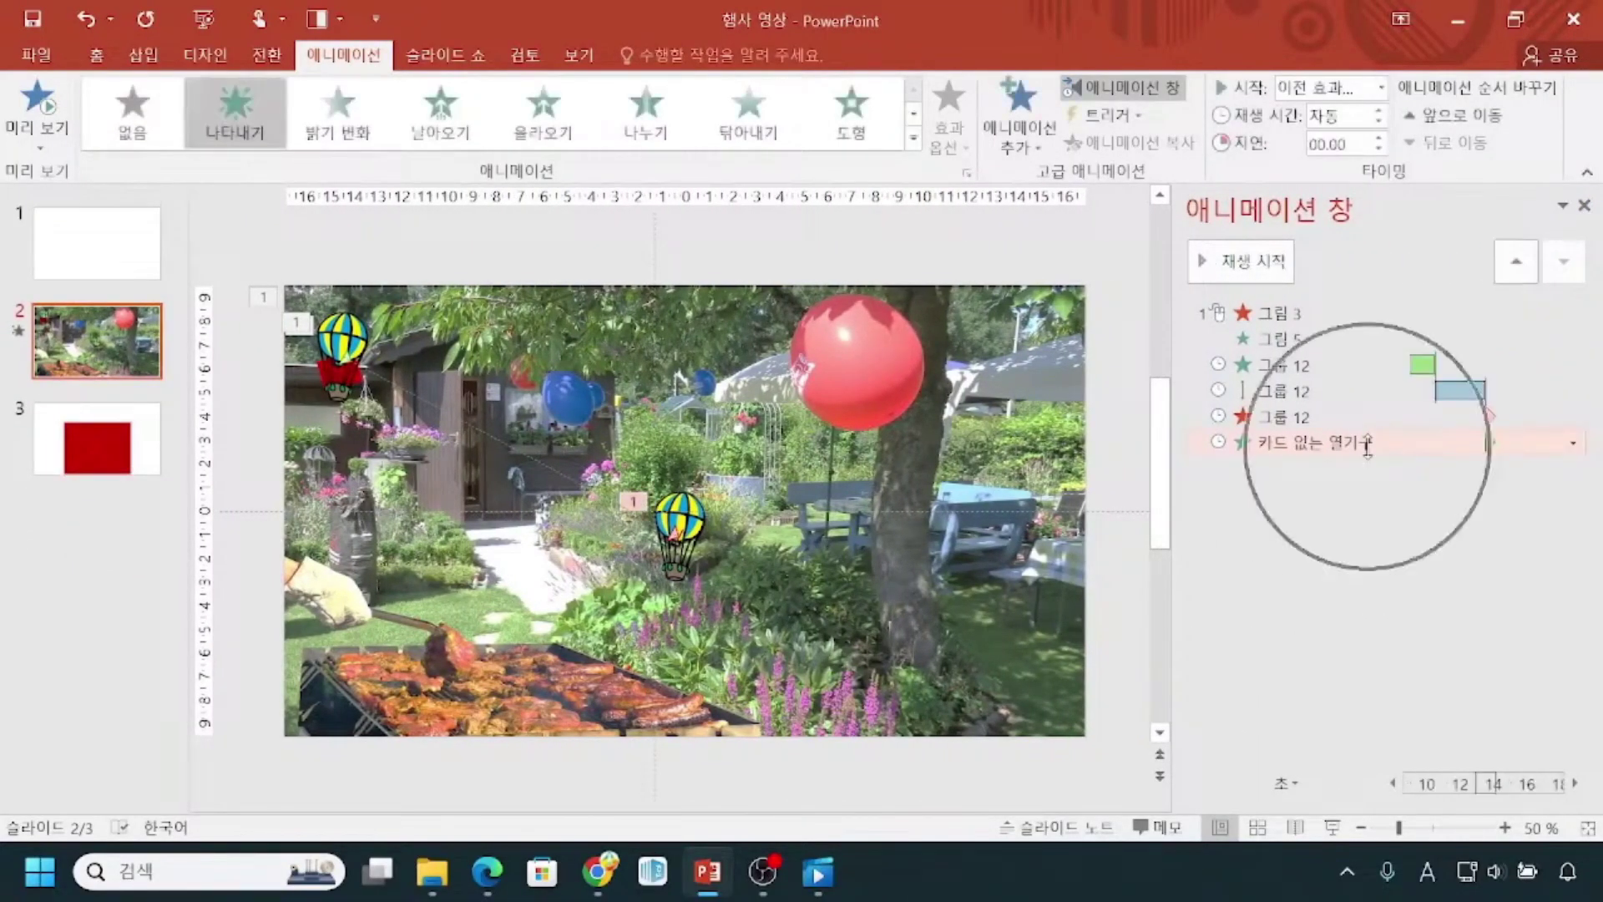